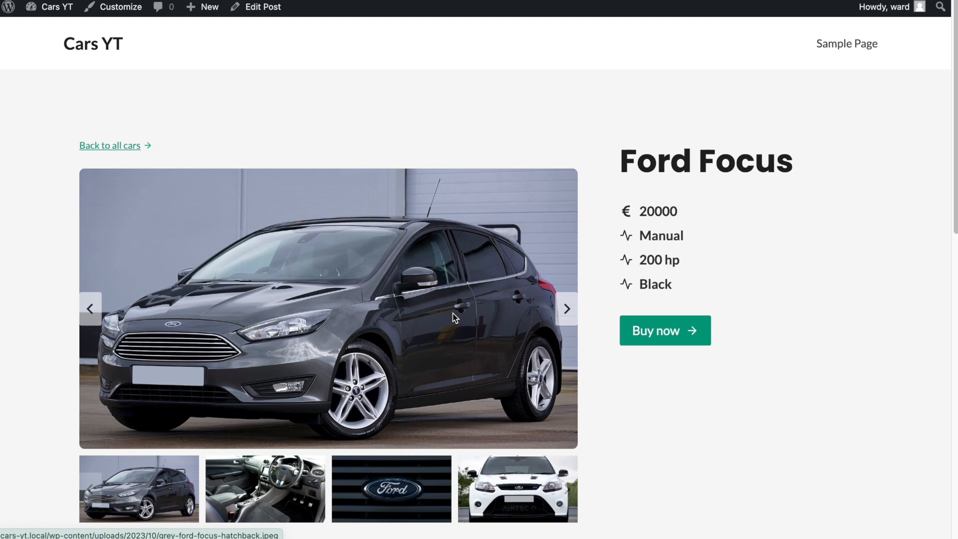
- Review the Ford Focus page down to the "Why choose us?" section, expanding the Technical information and General information panels in turn
scroll(453, 313, "down", 1)
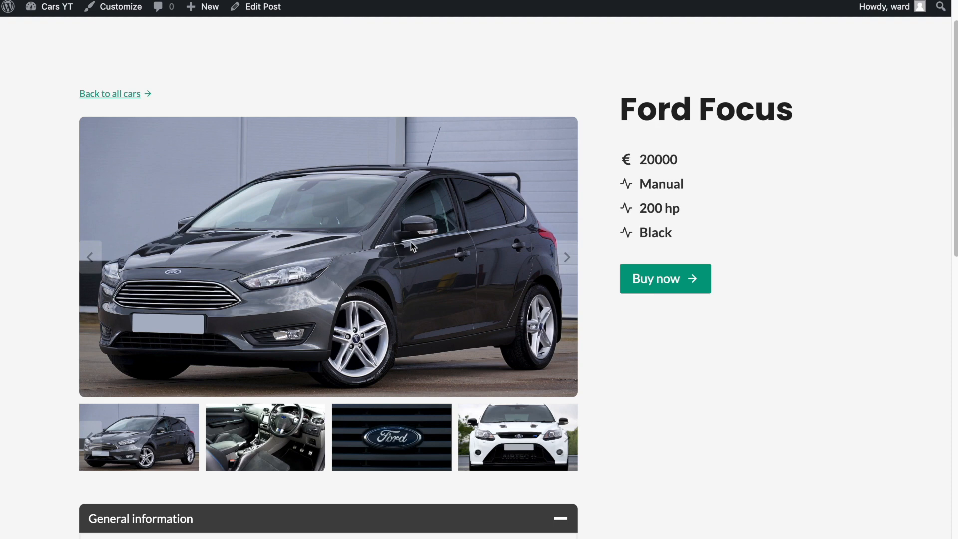
scroll(410, 241, "down", 4)
scroll(411, 242, "down", 6)
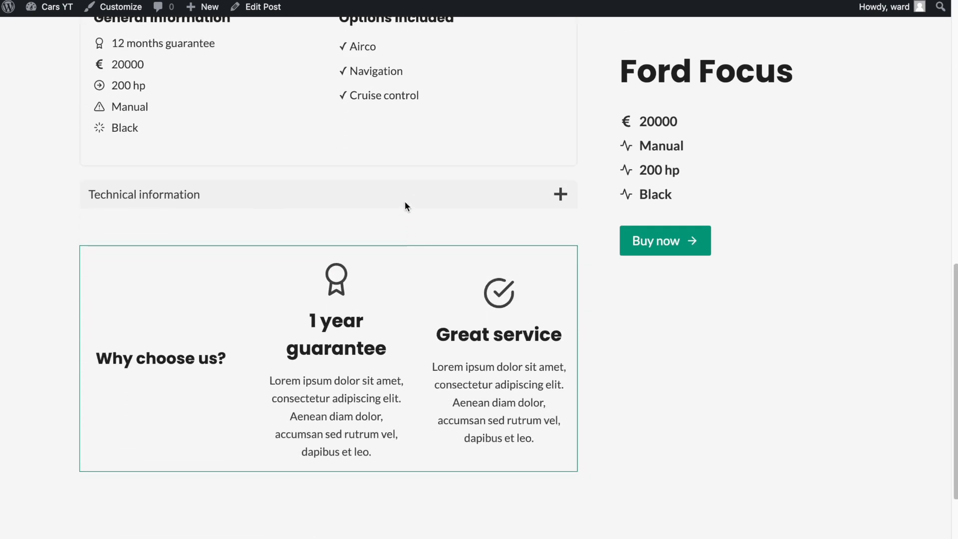
left_click(409, 196)
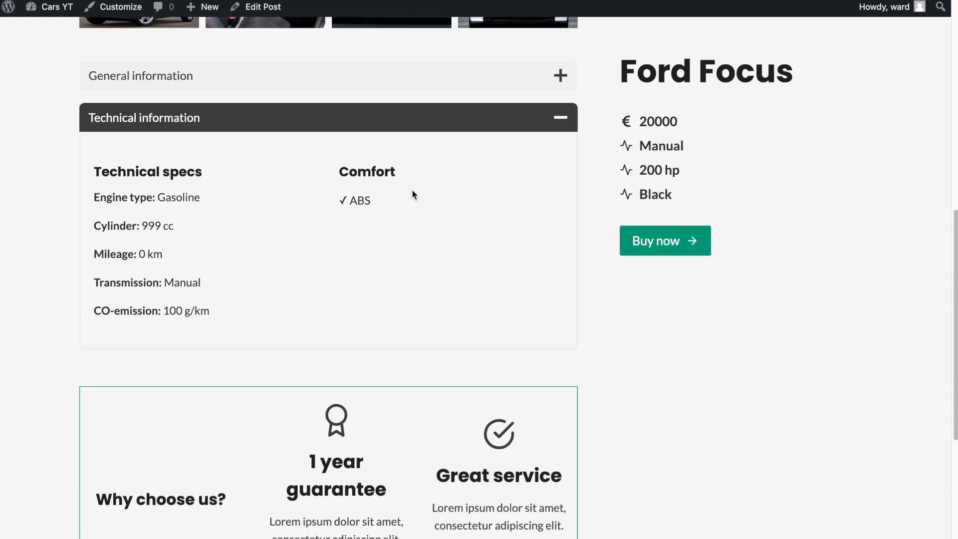
scroll(182, 208, "up", 2)
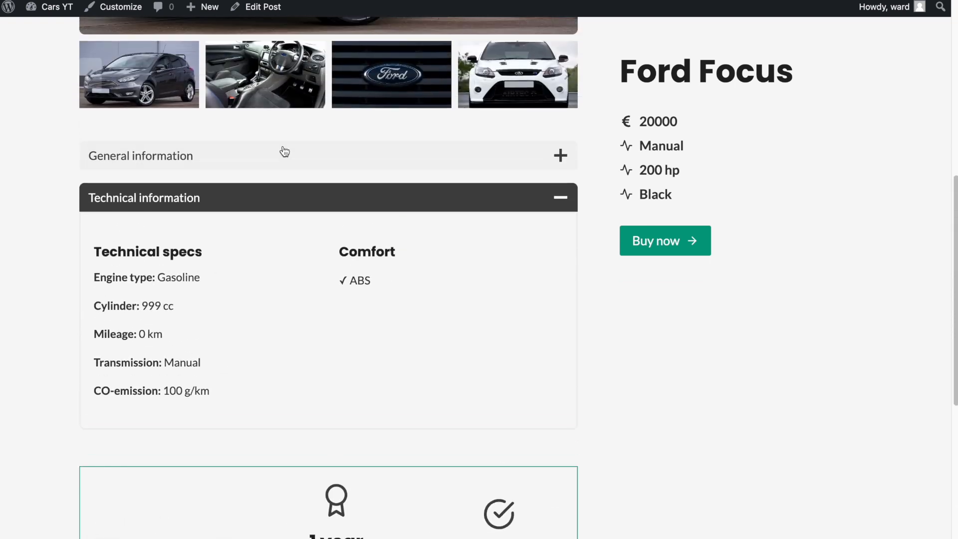
left_click(282, 150)
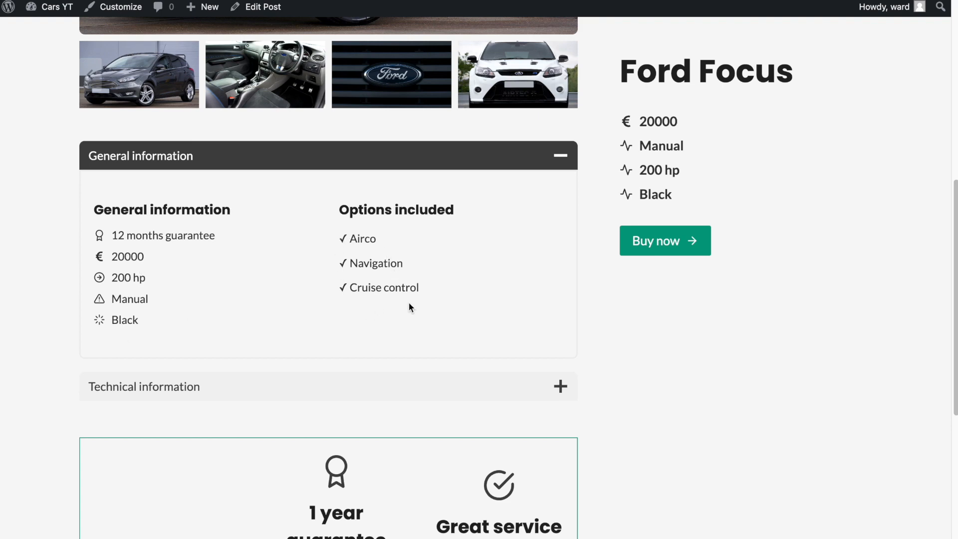
scroll(410, 308, "up", 6)
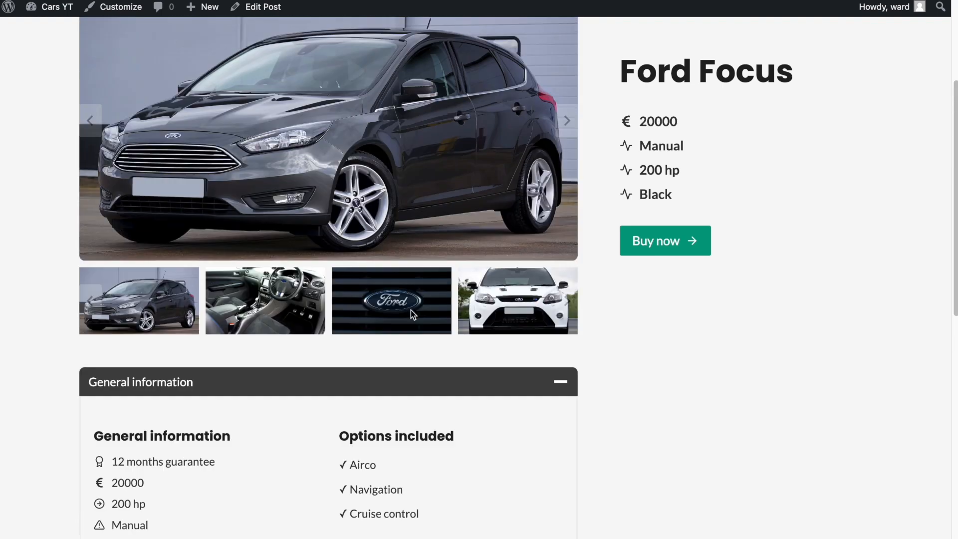
- Cycle through the photos in the Ford Focus gallery slider, then return to the page header
left_click(567, 144)
left_click(567, 145)
scroll(567, 144, "up", 1)
left_click(567, 189)
left_click(567, 189)
left_click(567, 191)
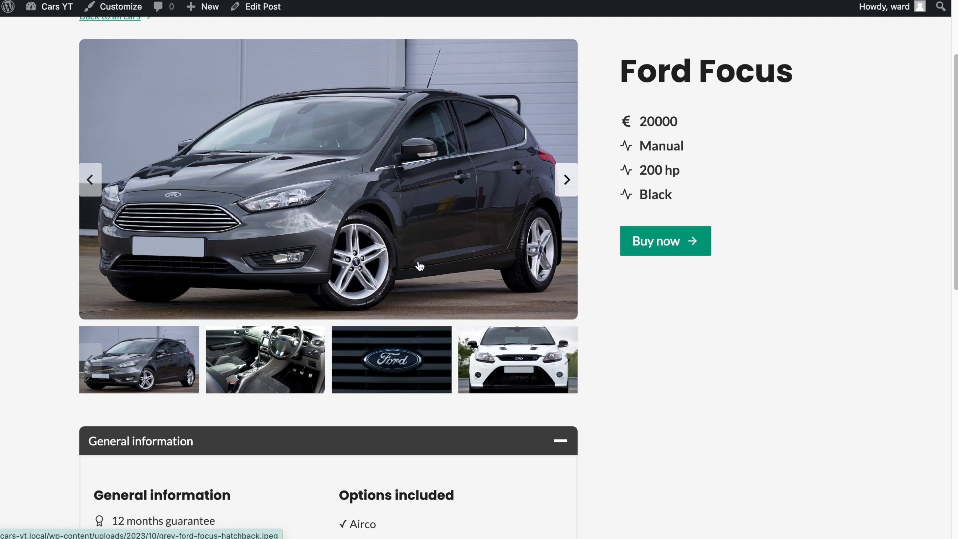
scroll(419, 266, "up", 1)
scroll(419, 265, "up", 2)
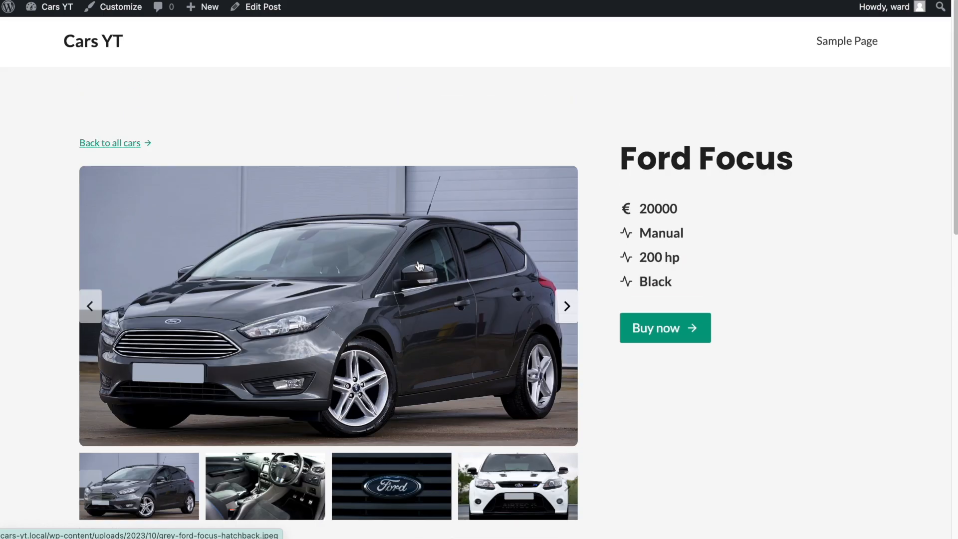
- View the main Ford Focus photo enlarged in the lightbox, then close it
scroll(419, 265, "down", 2)
scroll(419, 265, "down", 1)
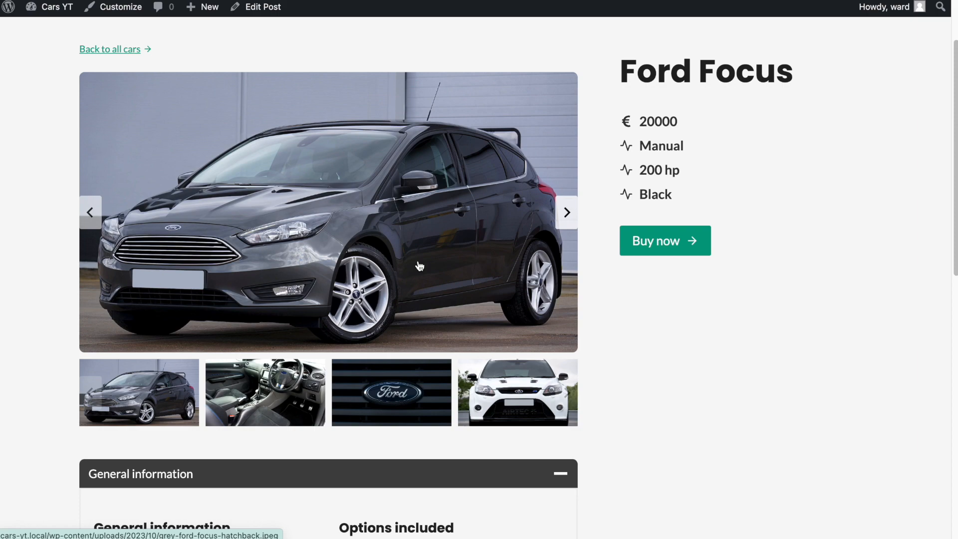
scroll(419, 265, "down", 1)
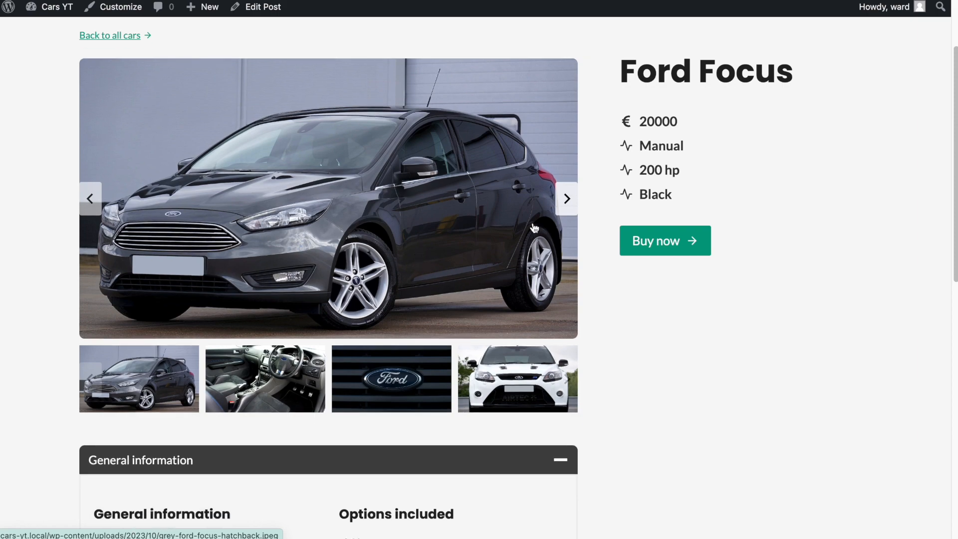
left_click(551, 202)
left_click(936, 17)
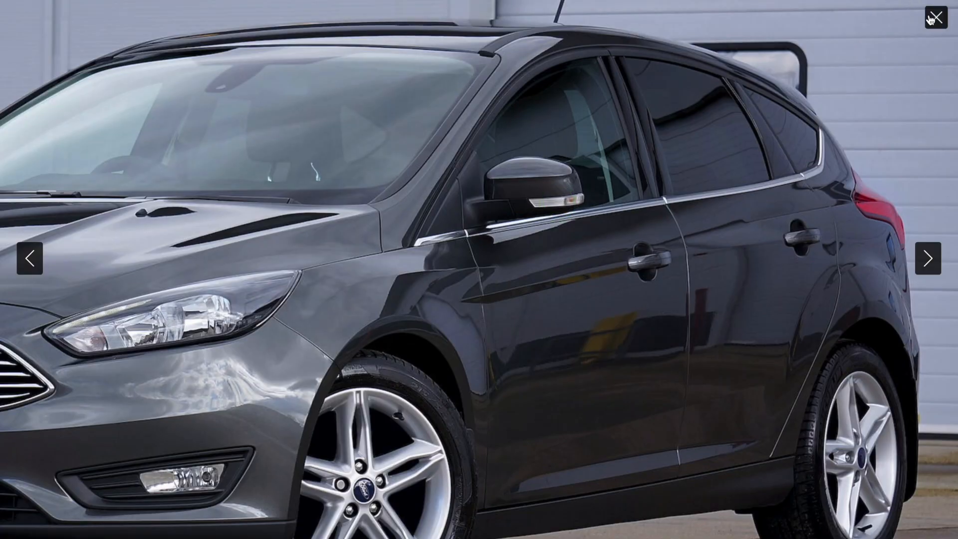
scroll(539, 257, "down", 1)
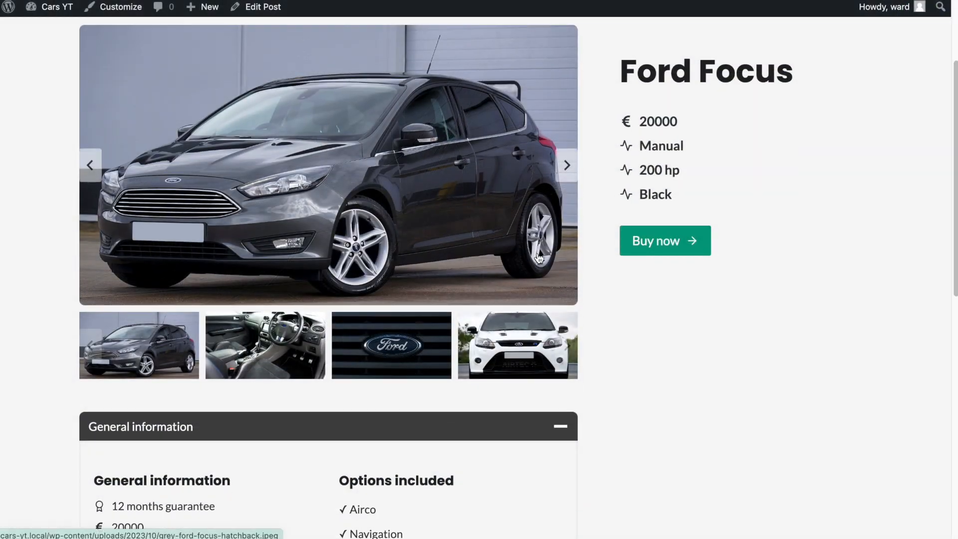
- Advance the gallery slider to the white car photo and look over the information sections below it
left_click(569, 169)
left_click(569, 170)
left_click(569, 169)
scroll(564, 304, "up", 1)
scroll(565, 306, "down", 5)
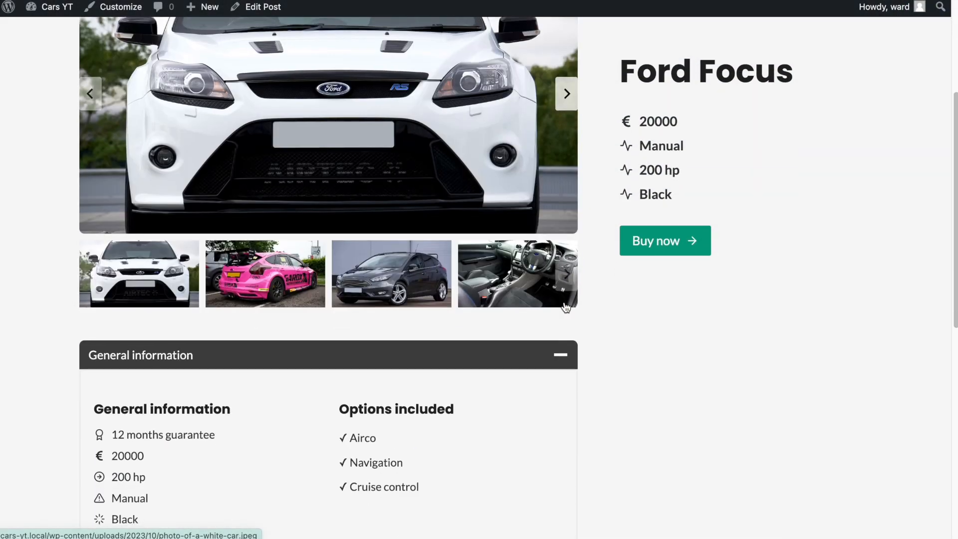
scroll(564, 298, "down", 5)
scroll(564, 298, "up", 5)
scroll(564, 298, "up", 2)
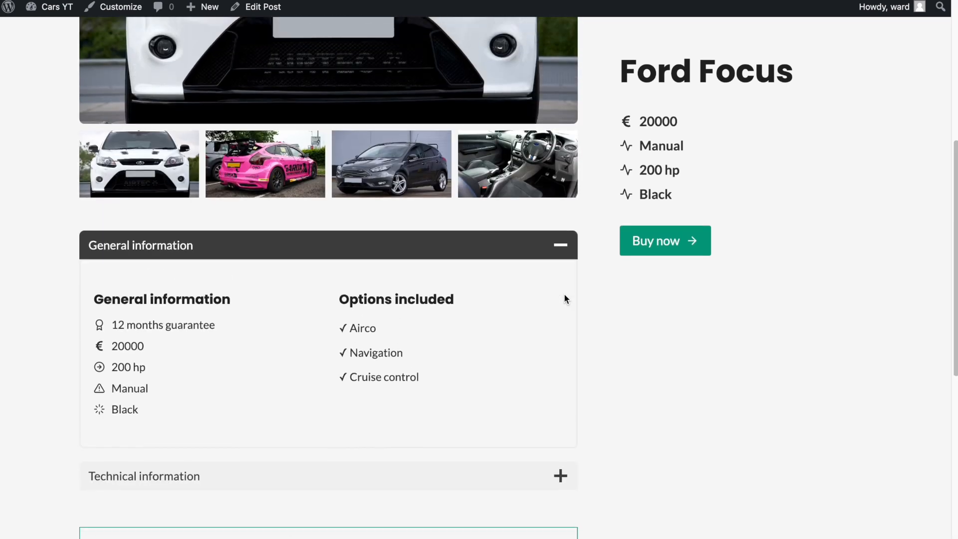
- Collapse the General information panel and check how the car title and specs column behaves along the page
left_click(552, 248)
scroll(613, 271, "up", 1)
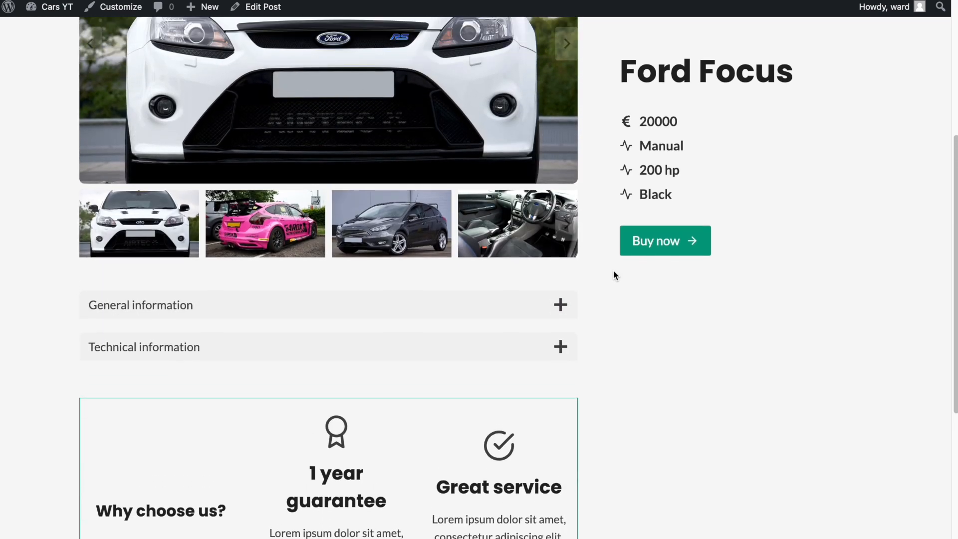
scroll(612, 270, "up", 4)
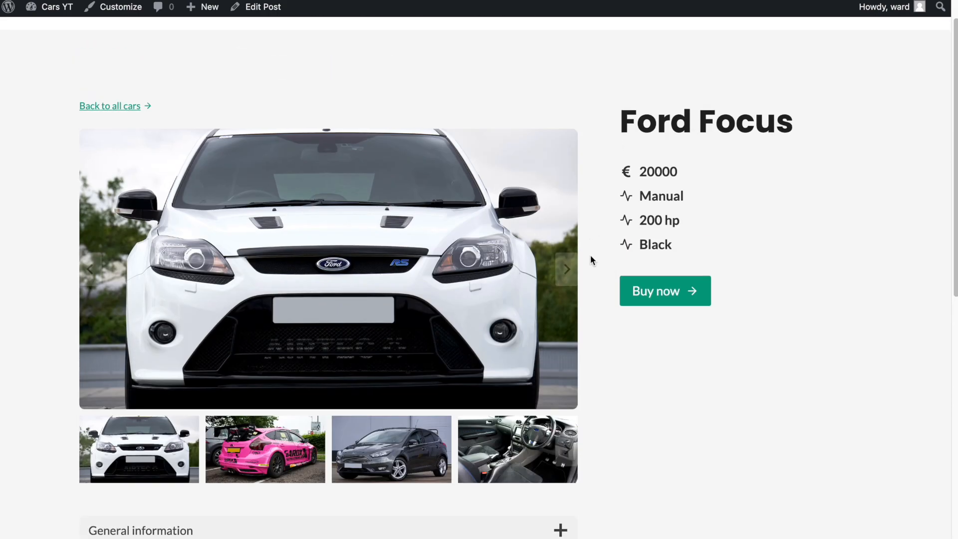
scroll(591, 257, "down", 2)
scroll(590, 256, "up", 4)
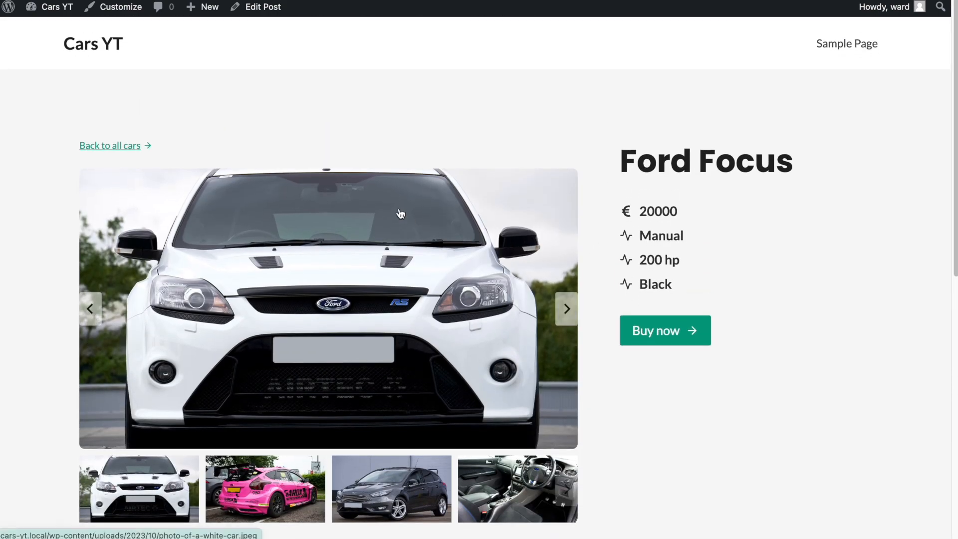
scroll(400, 214, "down", 3)
scroll(400, 214, "up", 1)
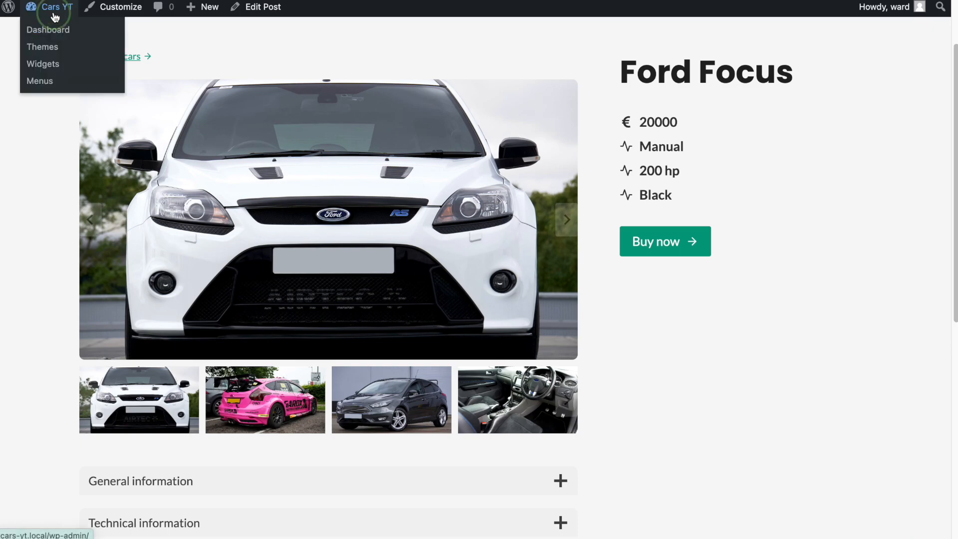
- Open the "Single car template" Kadence element for editing from the site's admin area
left_click(52, 24)
mouse_move(44, 394)
mouse_move(48, 305)
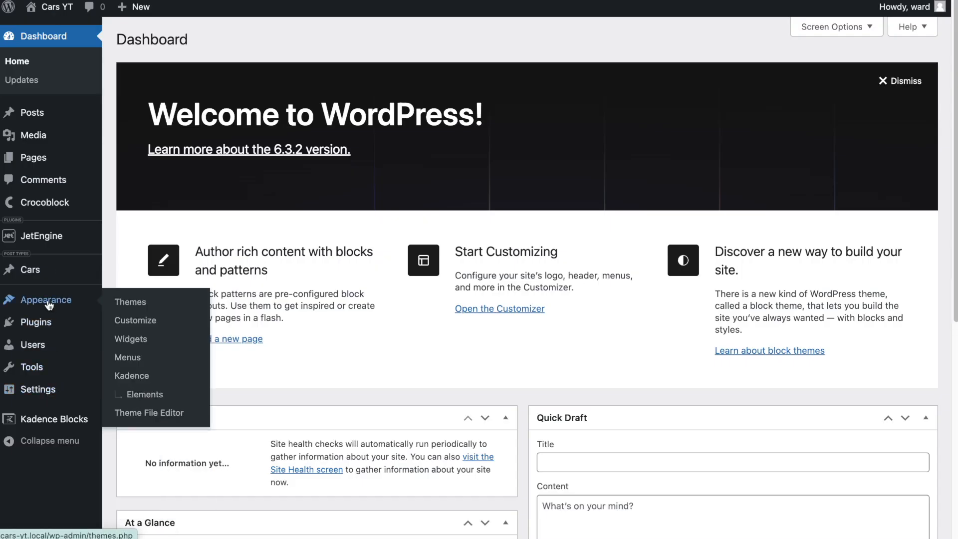
left_click(152, 392)
left_click(152, 186)
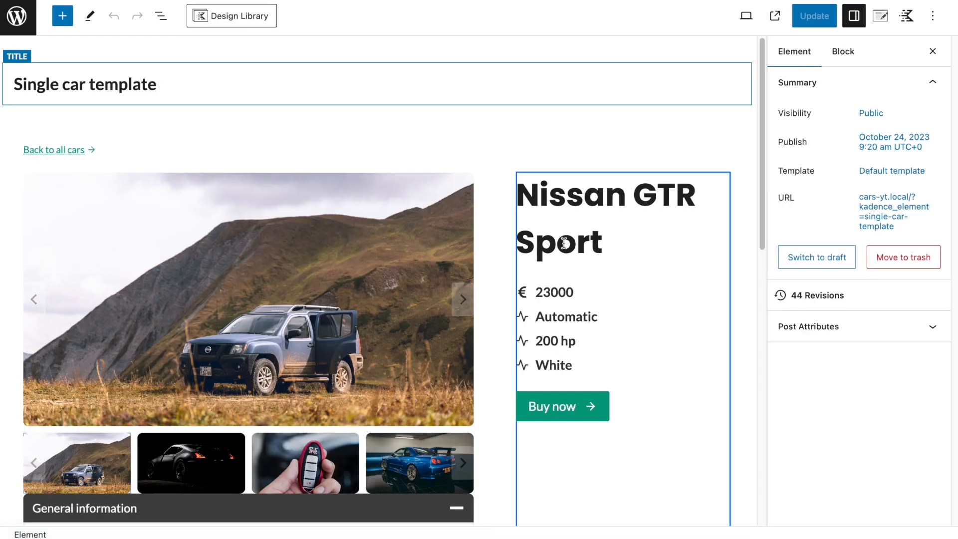
- Select the car title heading in the template and inspect its dynamic content source
left_click(565, 246)
left_click(677, 210)
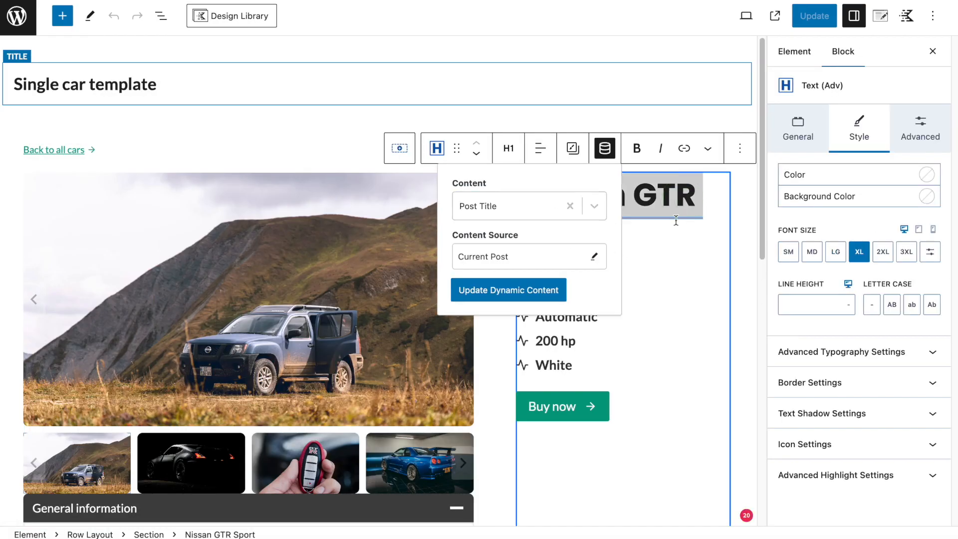
left_click(628, 279)
left_click(602, 233)
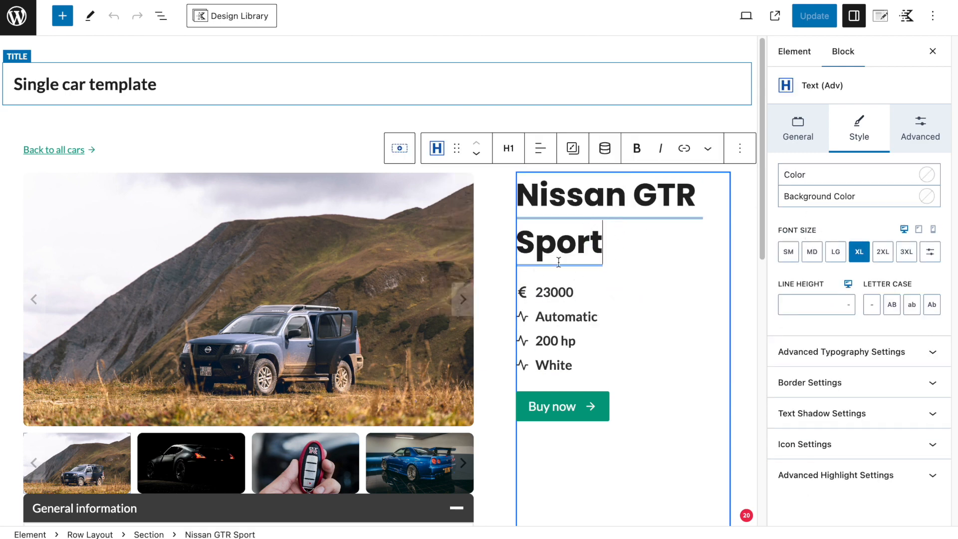
- Give the car title heading a green 2 px border on all sides and update the template
left_click(834, 383)
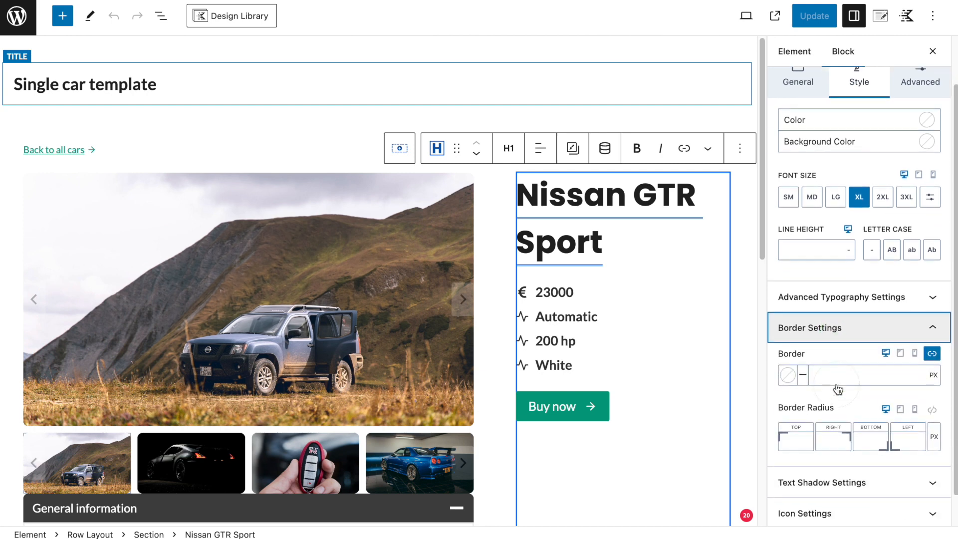
left_click(788, 342)
left_click(622, 319)
left_click(847, 340)
type("2")
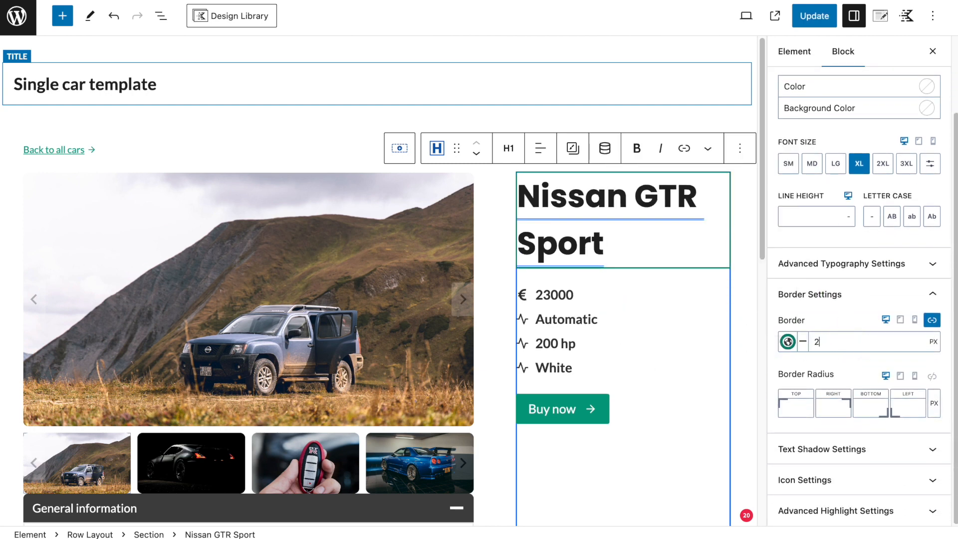
left_click(812, 19)
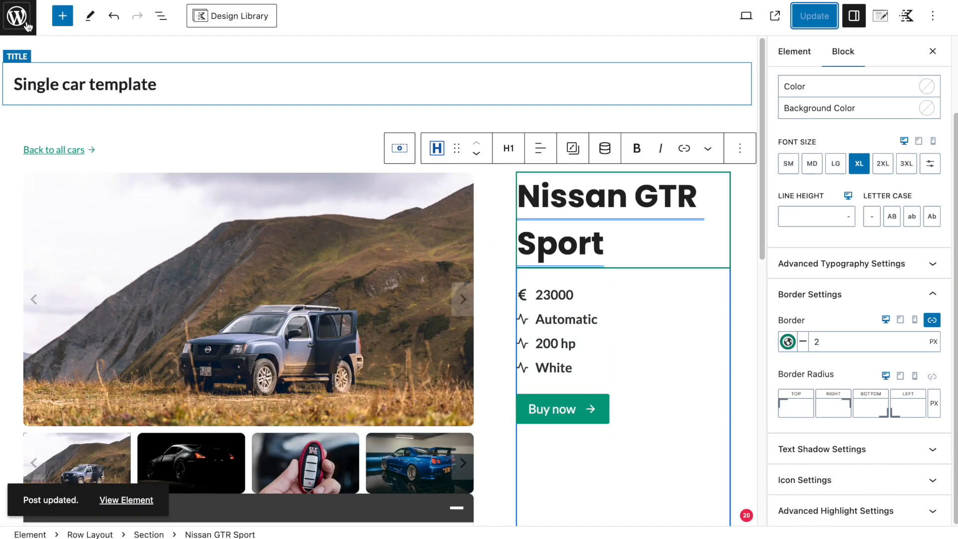
- Open the admin area in a separate browser tab and view the Ford Focus post from the Cars list
right_click(25, 21)
left_click(39, 28)
left_click(117, 1)
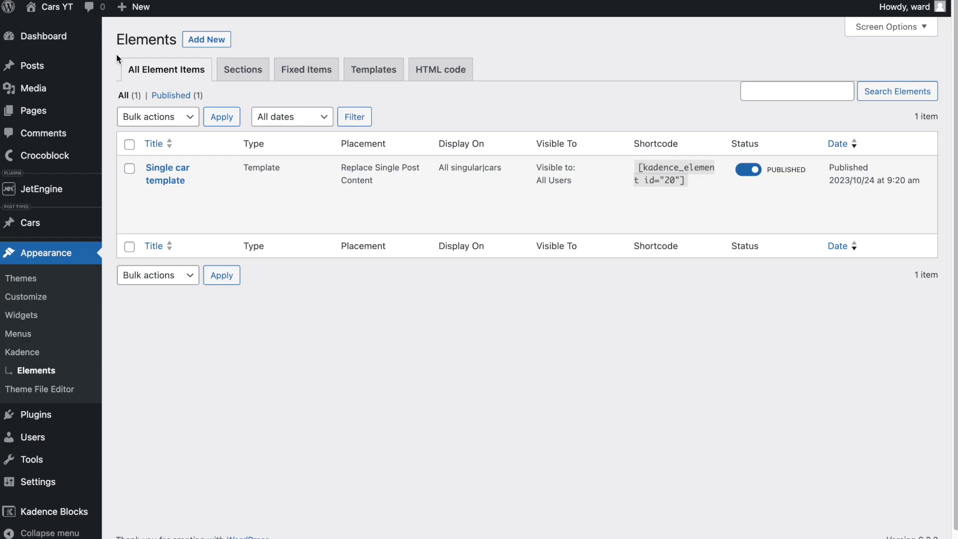
left_click(33, 231)
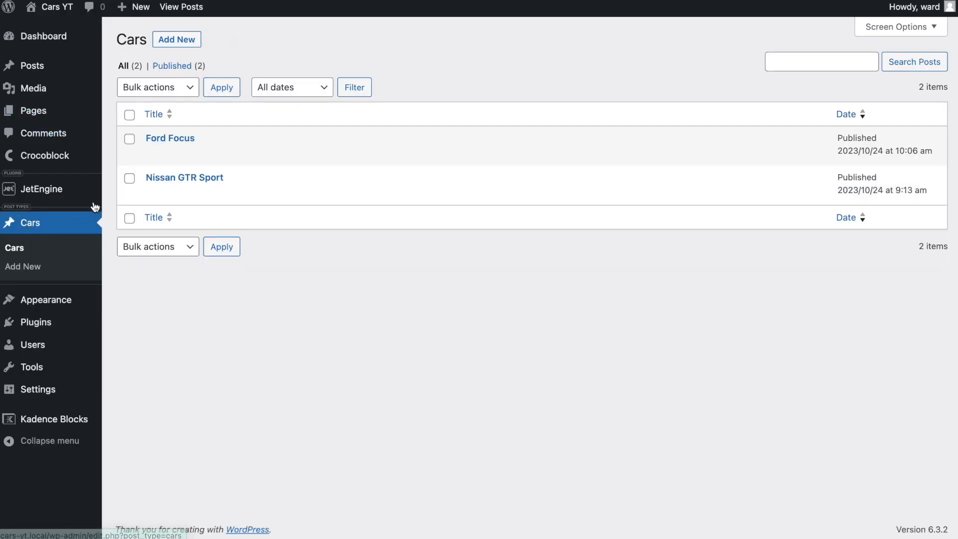
left_click(252, 154)
scroll(489, 178, "down", 1)
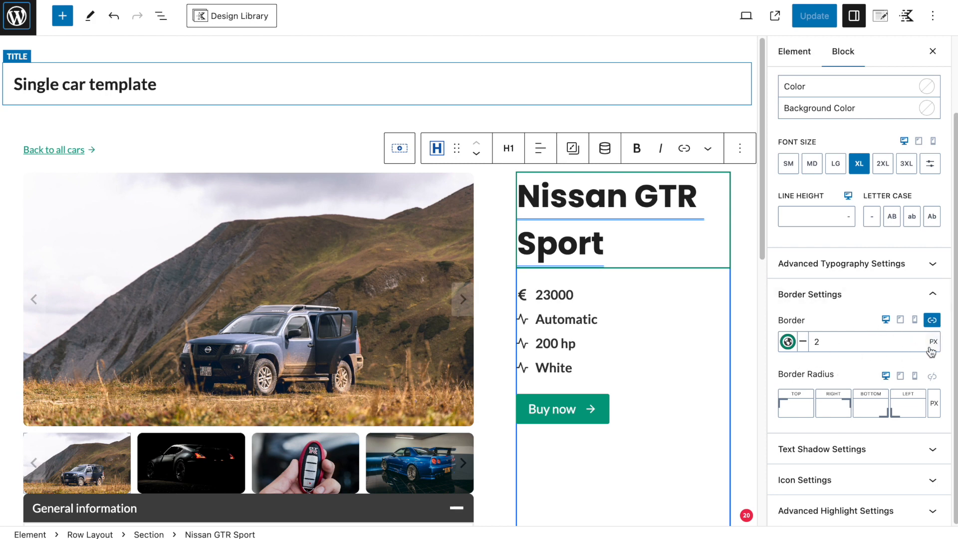
- Set the title's border to 0 px on all sides except a 2 px bottom border, and update the template
left_click(930, 322)
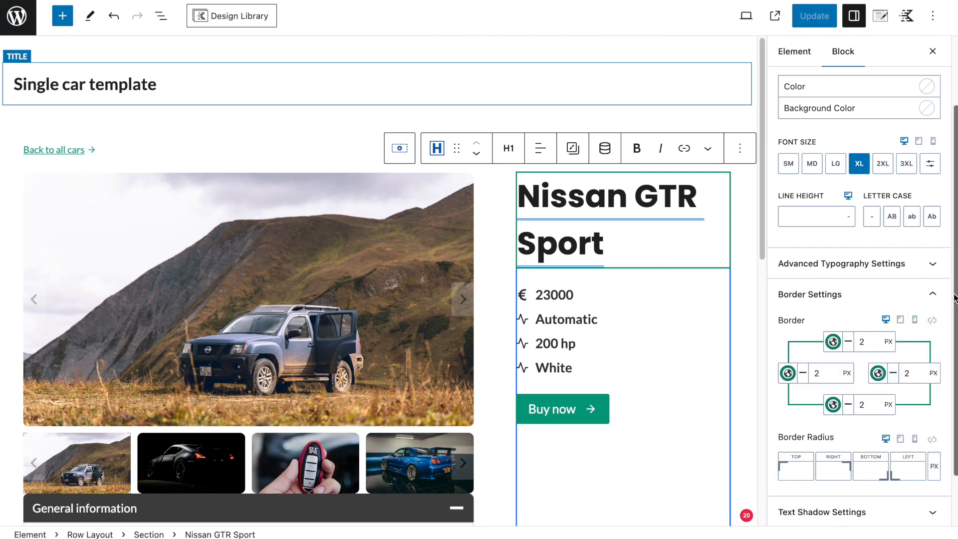
left_click(931, 320)
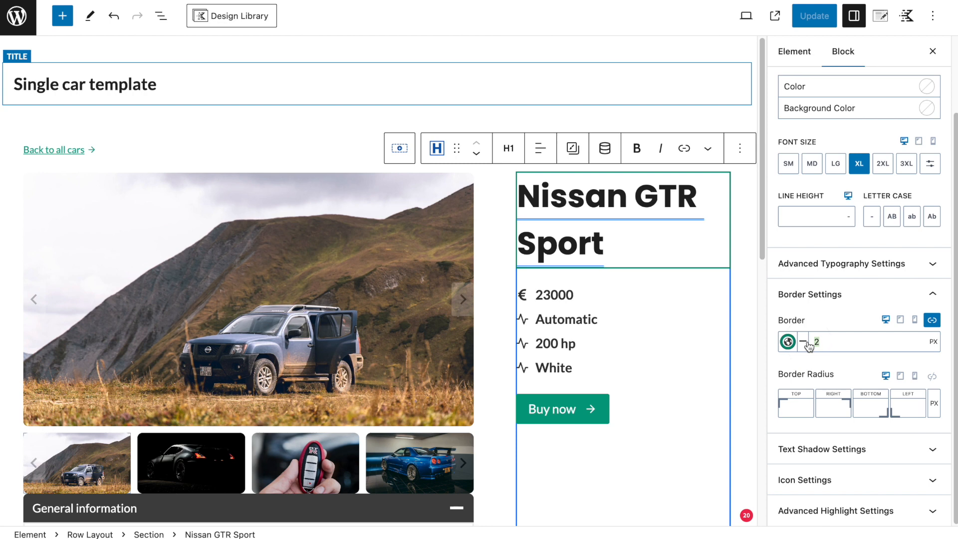
type("0")
left_click(931, 319)
left_click(849, 407)
type("2")
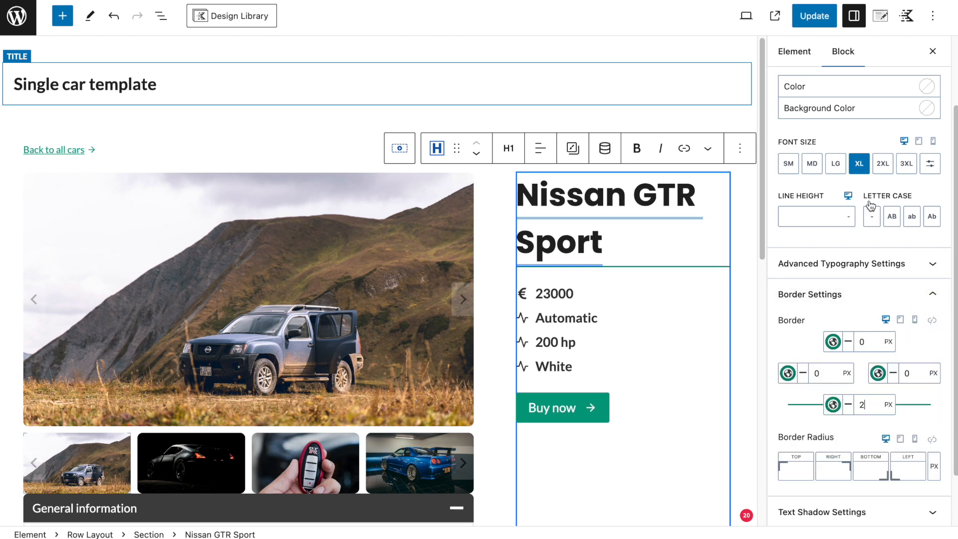
left_click(813, 19)
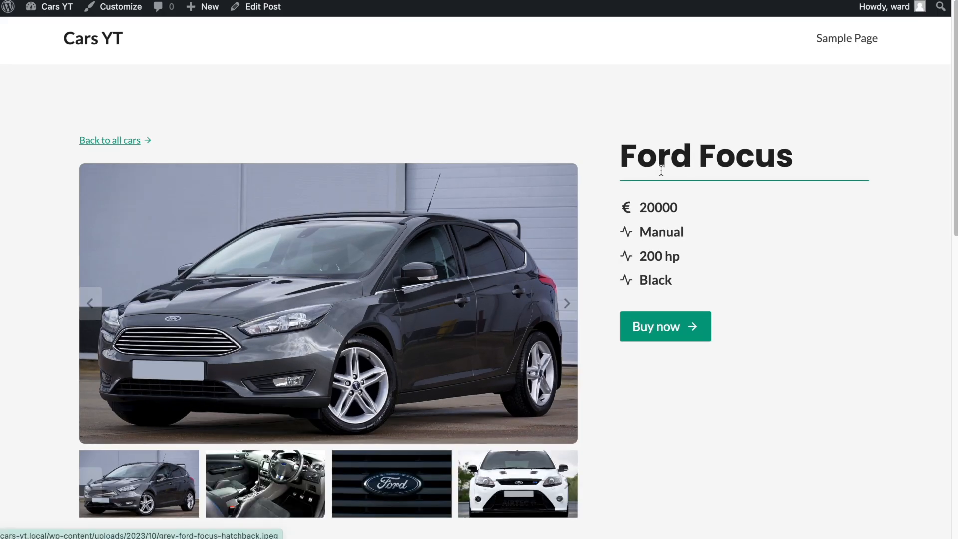
- Check the title's bottom border along the live Ford Focus page and collapse the General information panel
scroll(730, 193, "down", 3)
scroll(730, 190, "down", 2)
scroll(729, 190, "up", 3)
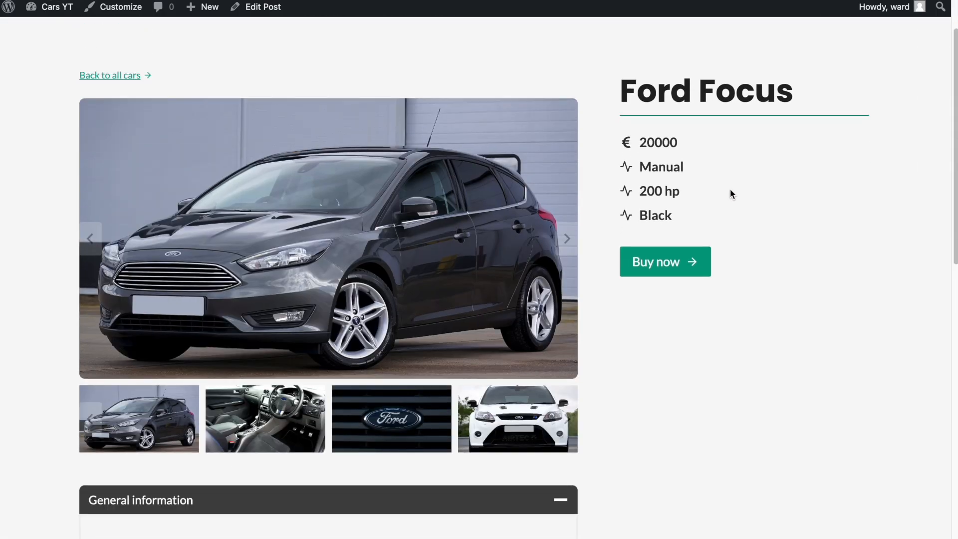
scroll(729, 189, "down", 8)
scroll(723, 177, "down", 3)
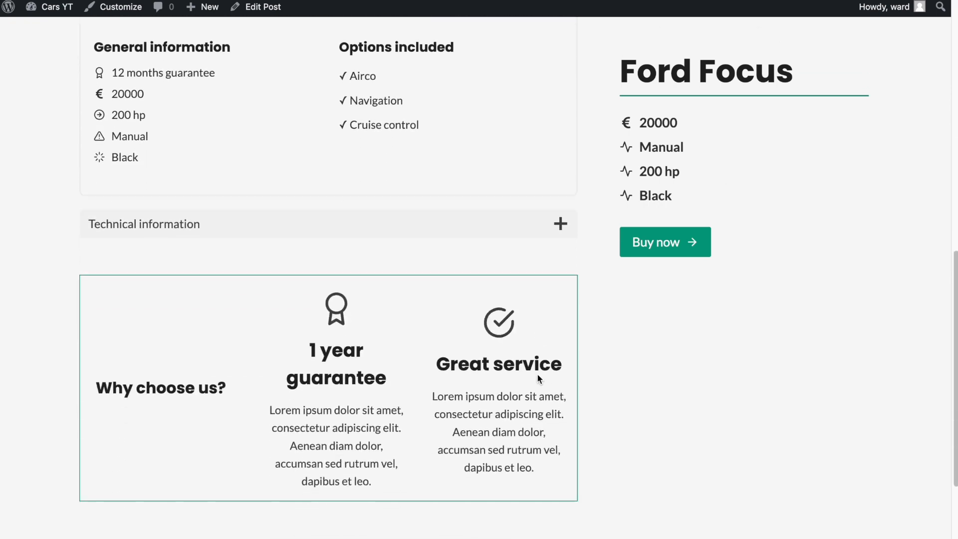
scroll(335, 301, "up", 3)
left_click(253, 107)
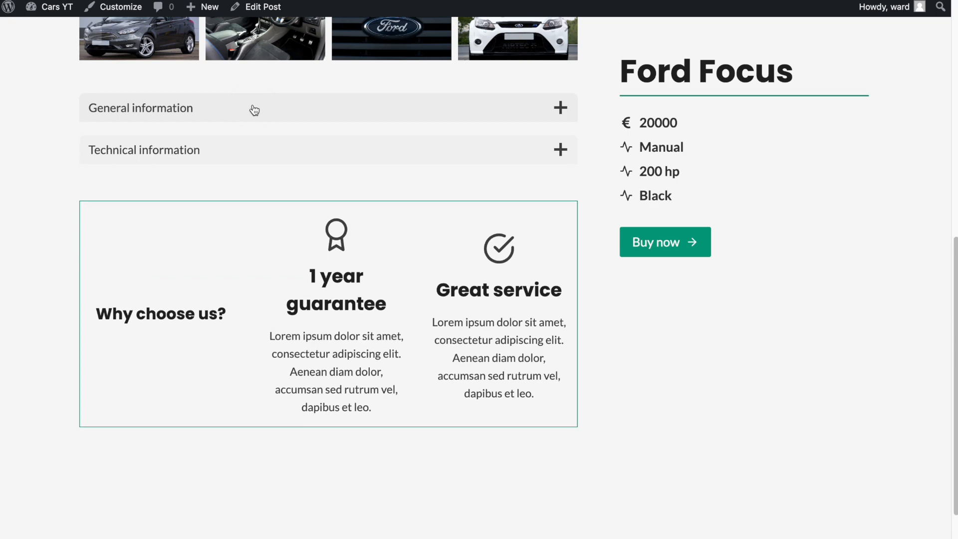
- Expand and collapse the General information panel on the live Ford Focus page to check its title styling
left_click(307, 113)
left_click(306, 113)
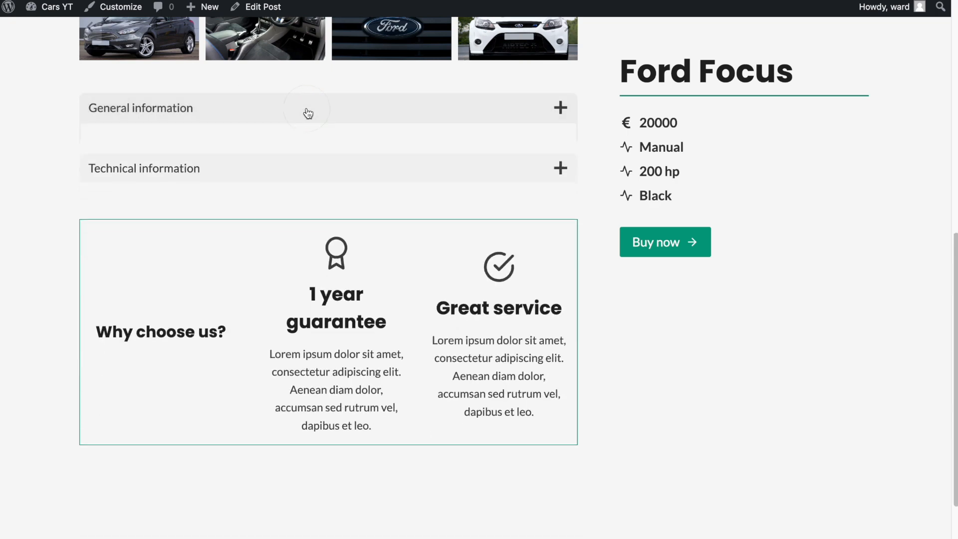
left_click(294, 116)
left_click(284, 119)
scroll(284, 122, "up", 5)
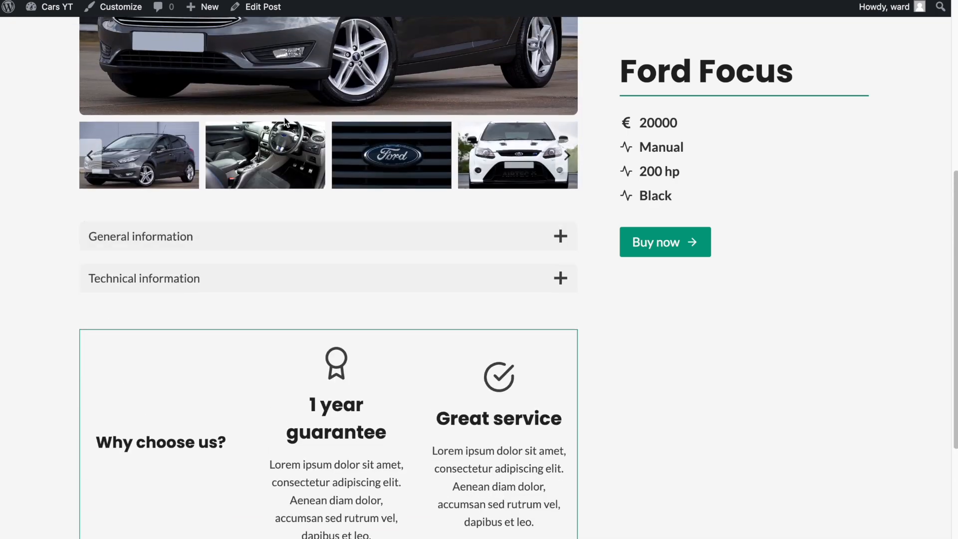
scroll(186, 254, "up", 2)
scroll(186, 254, "down", 2)
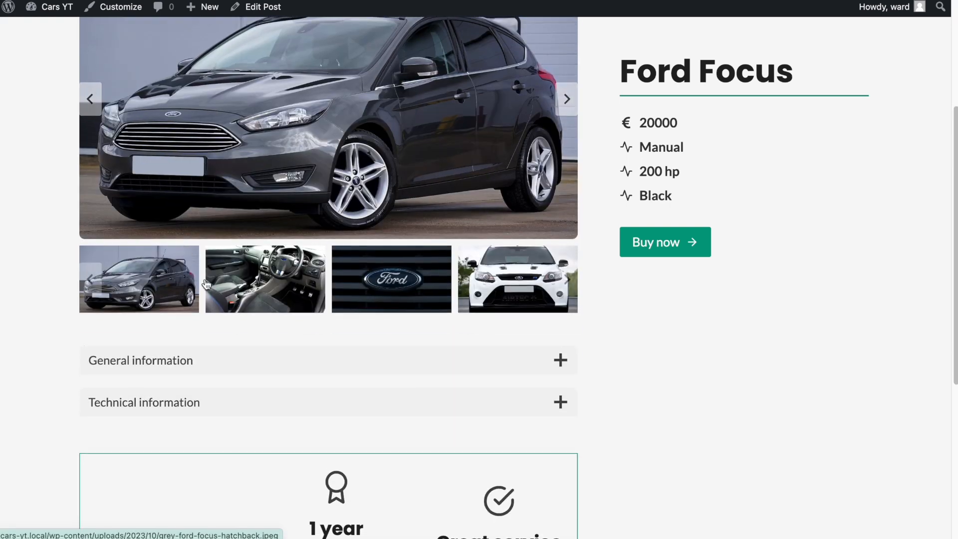
left_click(160, 332)
left_click(164, 333)
left_click(164, 333)
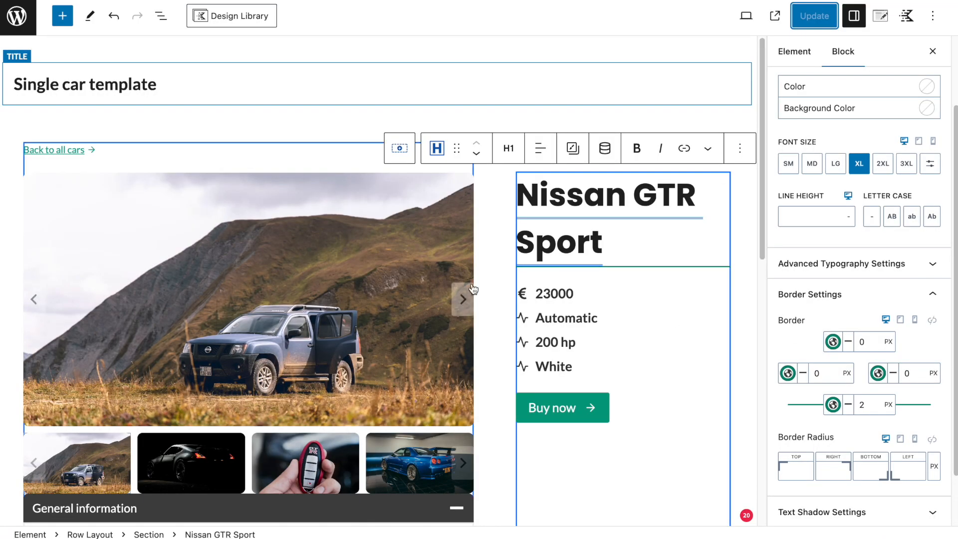
- Set the accordion's active pane title background to a light grey palette colour and update the template
scroll(372, 265, "down", 8)
scroll(327, 169, "up", 2)
left_click(325, 169)
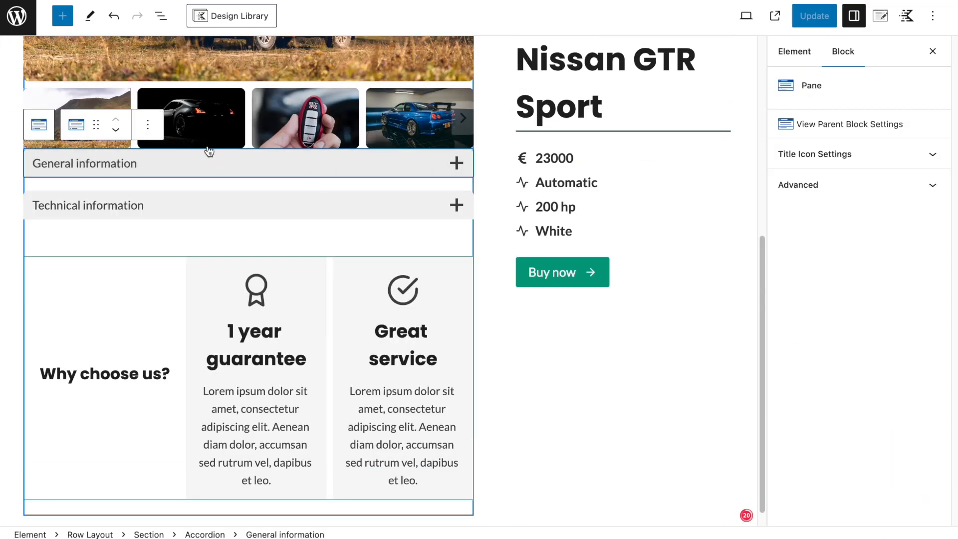
left_click(39, 125)
left_click(853, 137)
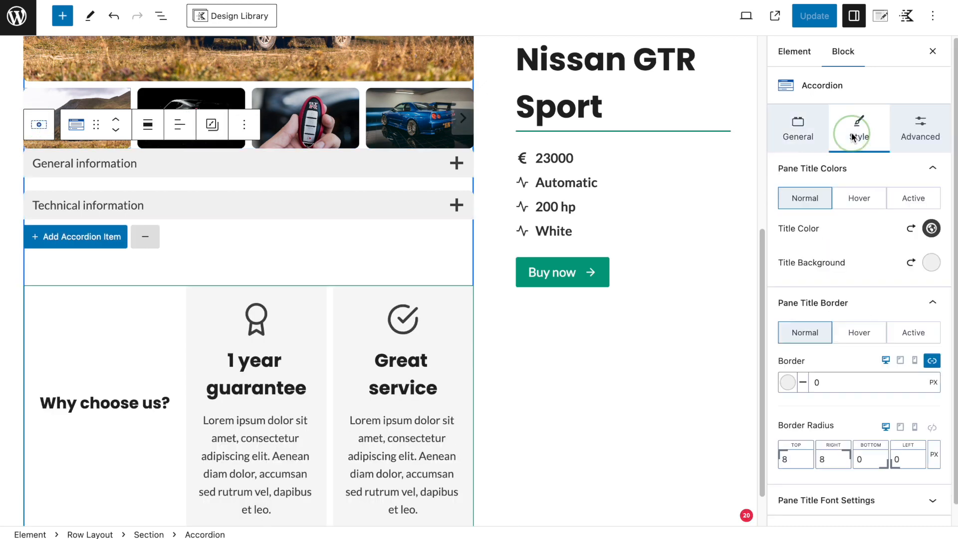
scroll(805, 300, "down", 1)
scroll(804, 298, "up", 1)
left_click(909, 201)
left_click(930, 259)
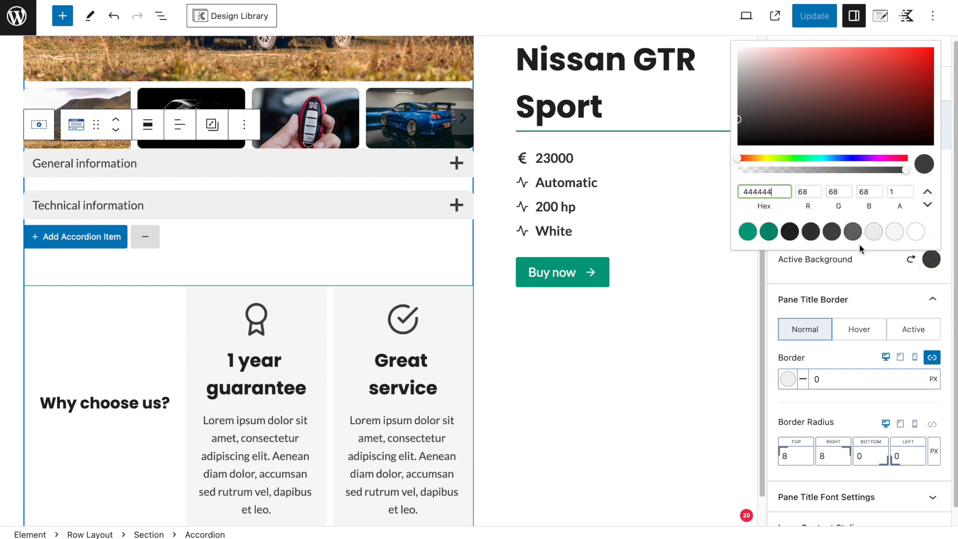
left_click(877, 233)
left_click(872, 266)
left_click(808, 16)
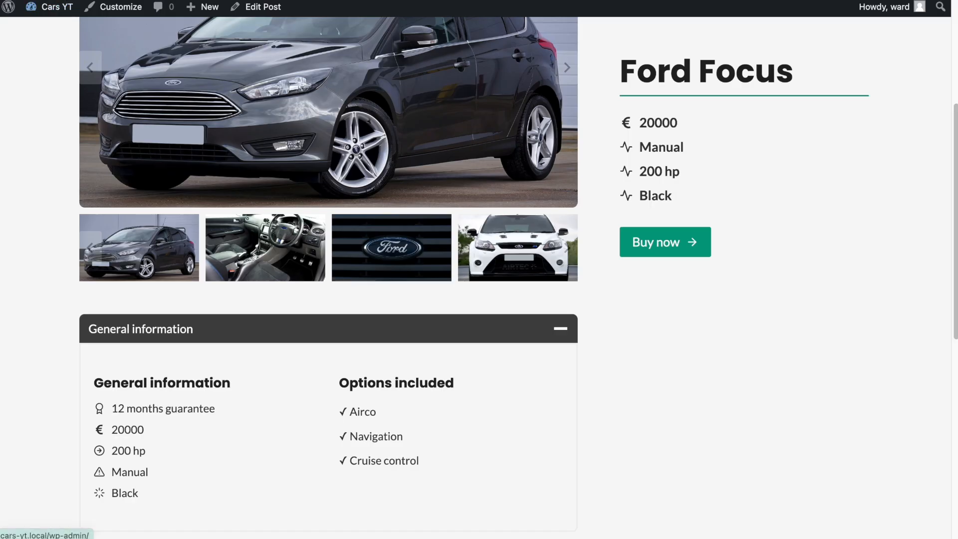
- Set the accordion's active pane title text to a near-black palette colour and update the template
left_click(115, 251)
left_click(114, 251)
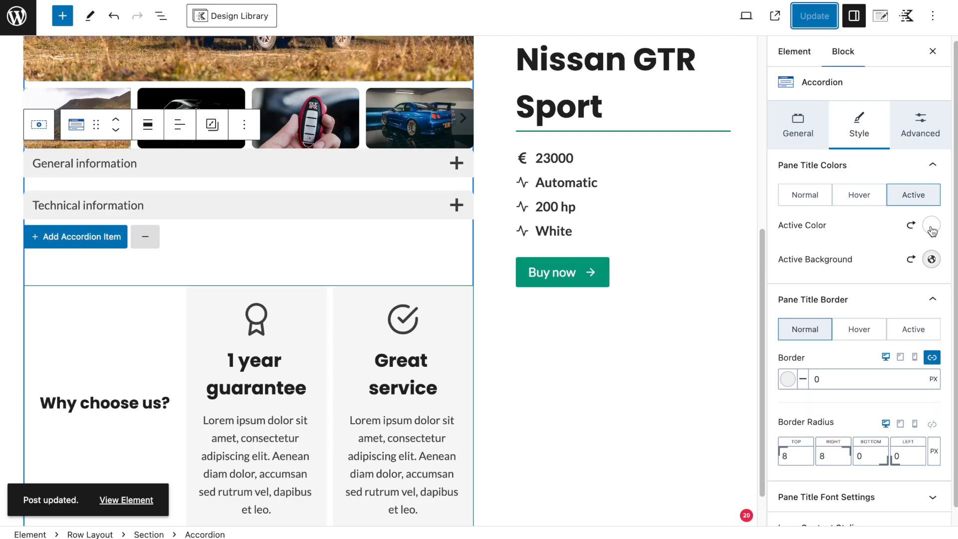
left_click(930, 225)
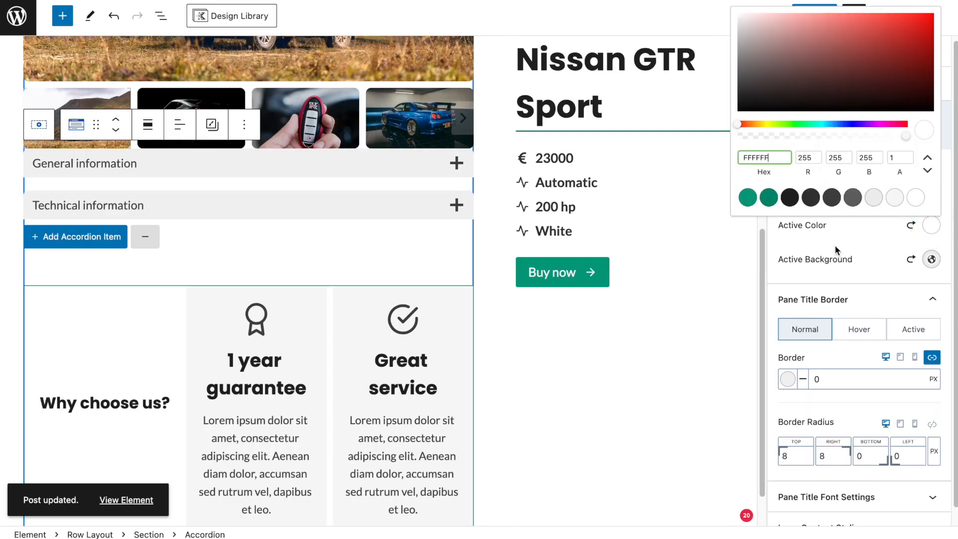
left_click(789, 197)
left_click(864, 217)
left_click(809, 23)
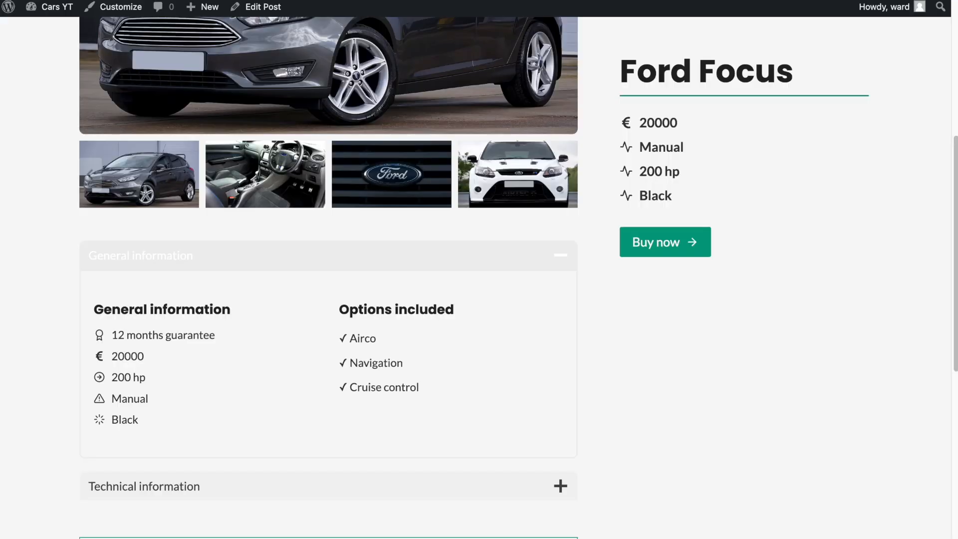
- Reload the live Ford Focus page and check the title colours of the General information panel
key("super+r")
left_click(58, 168)
scroll(58, 169, "down", 2)
left_click(299, 185)
left_click(297, 188)
left_click(297, 188)
left_click(297, 188)
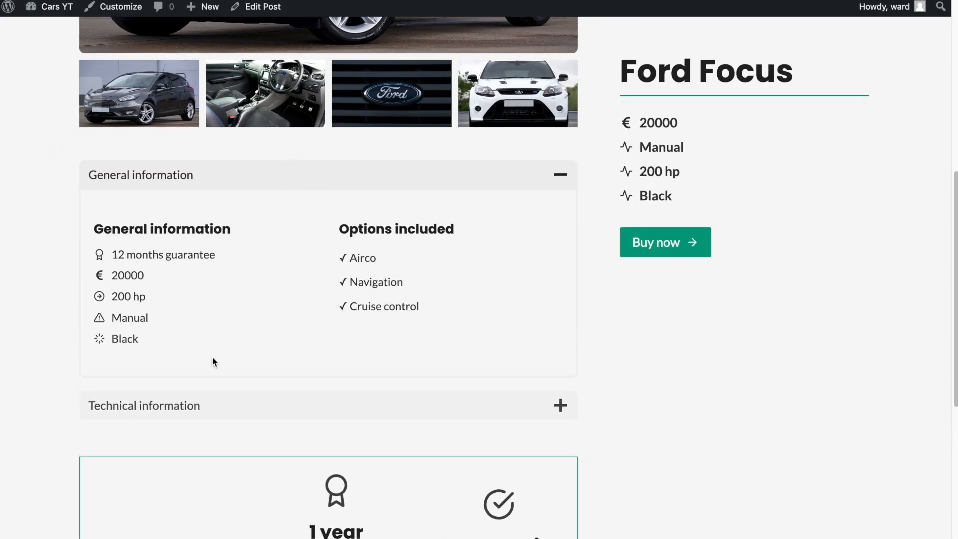
- Open and collapse the General and Technical information panels to compare their active title styling
left_click(235, 170)
left_click(338, 215)
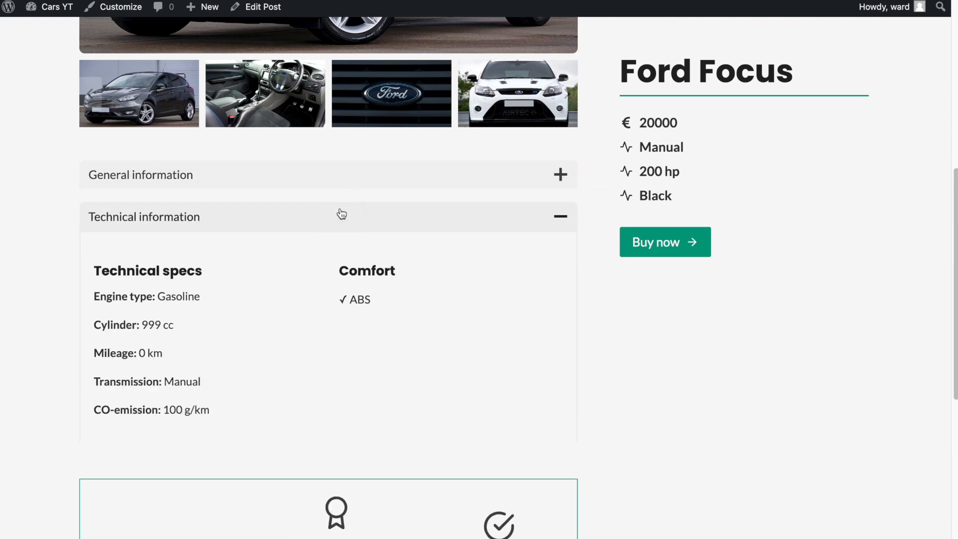
left_click_drag(93, 271, 160, 231)
left_click(160, 227)
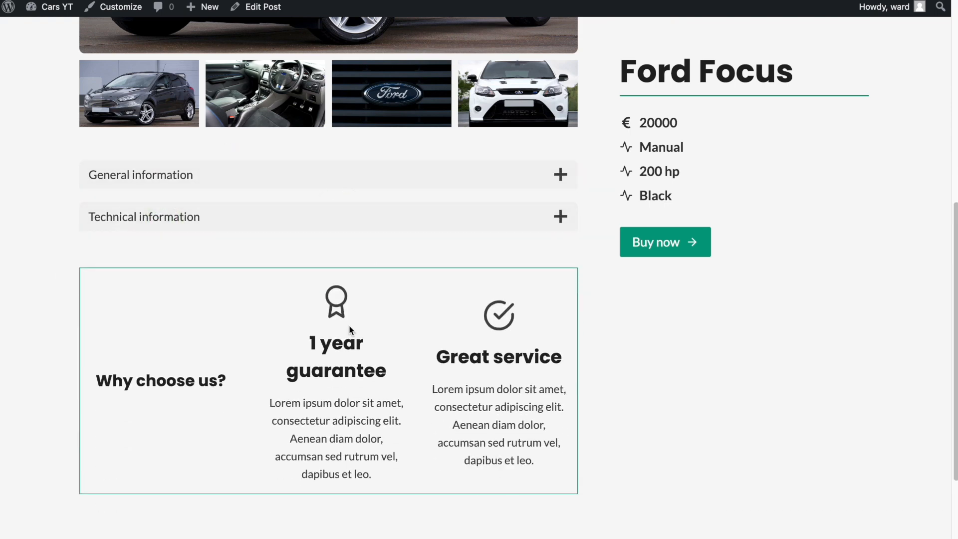
scroll(414, 286, "up", 1)
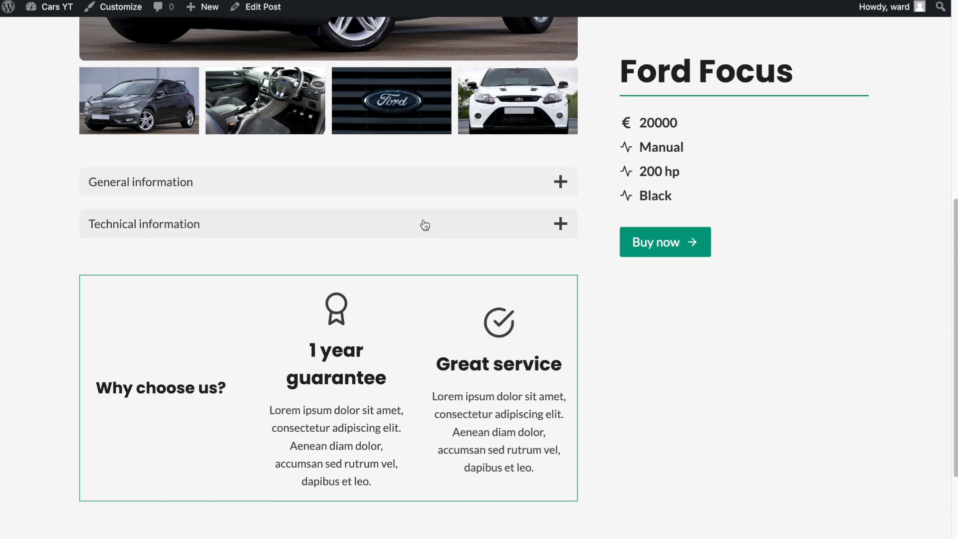
left_click(407, 185)
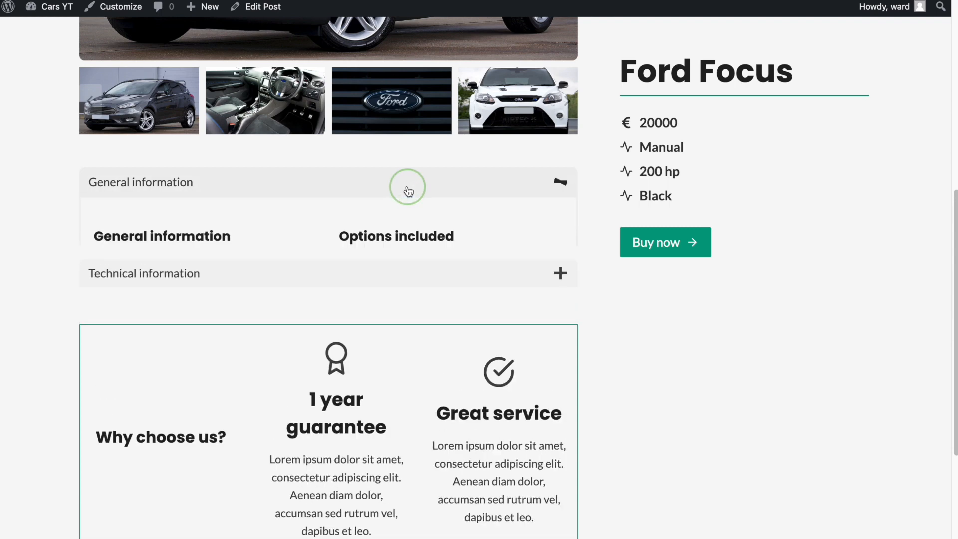
left_click(310, 188)
scroll(309, 216, "down", 3)
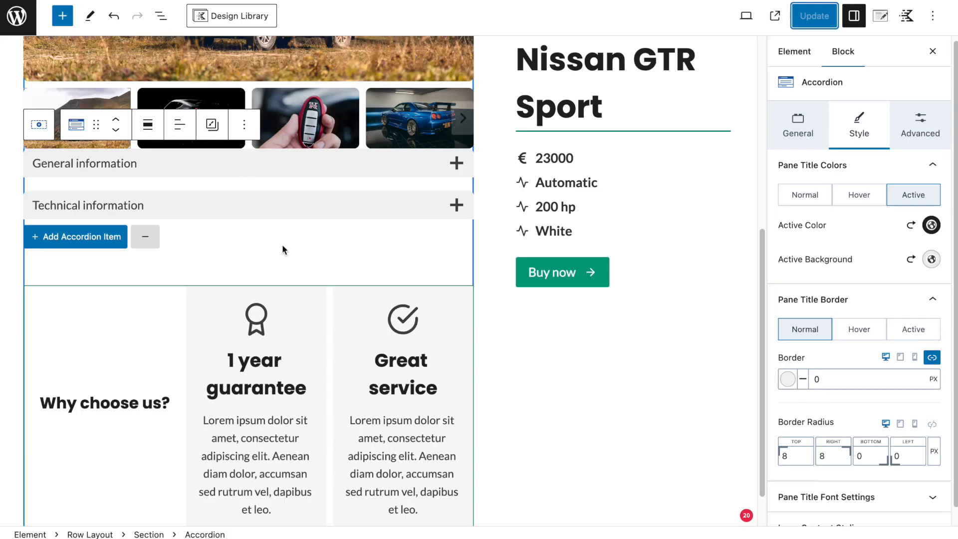
- Increase the top margin of the row layout holding the "Why choose us?" section and update the template
left_click(265, 316)
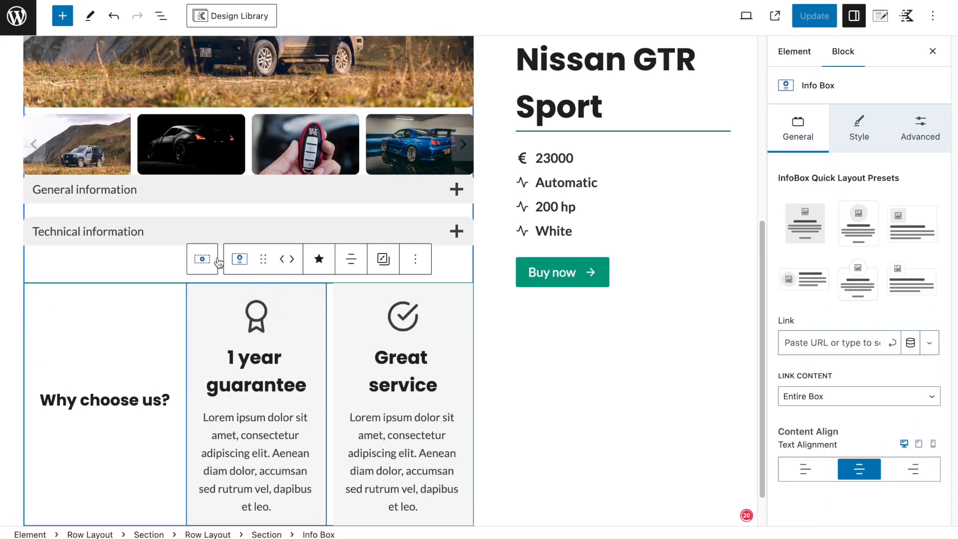
left_click(201, 258)
left_click(38, 258)
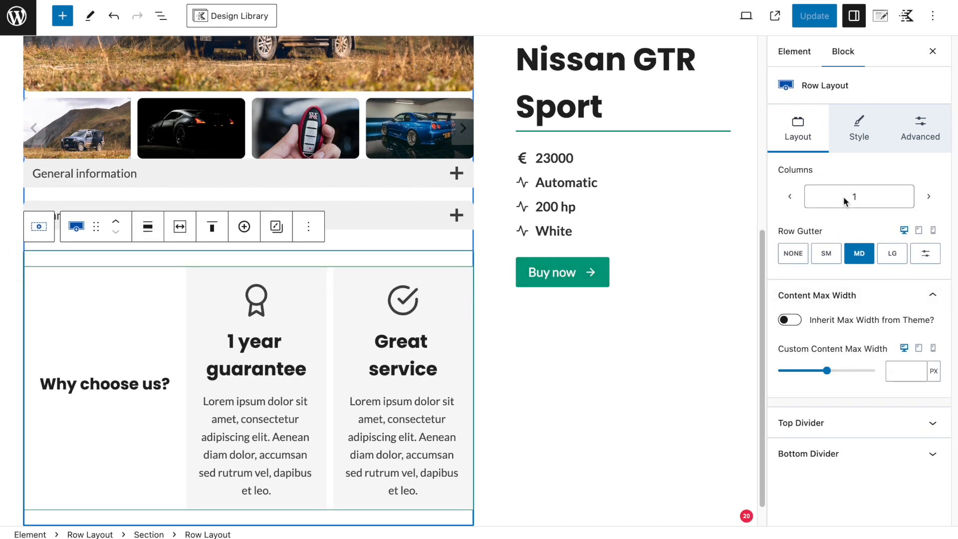
left_click(859, 125)
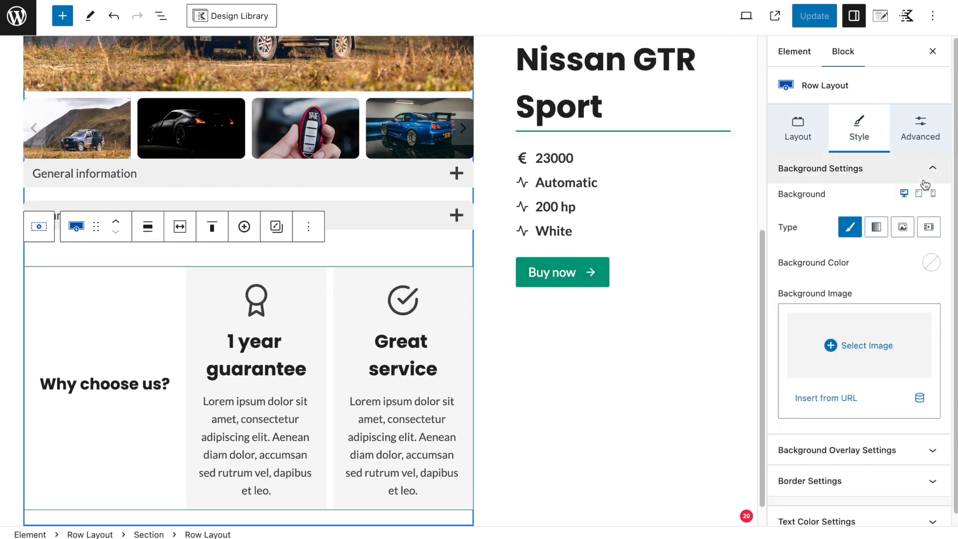
left_click(924, 128)
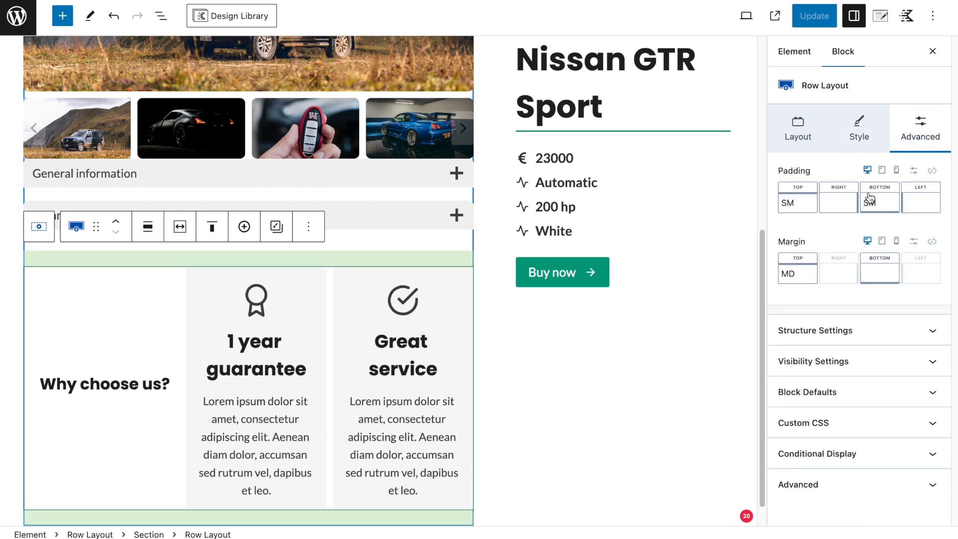
left_click(793, 275)
left_click_drag(695, 325, 721, 329)
left_click(830, 8)
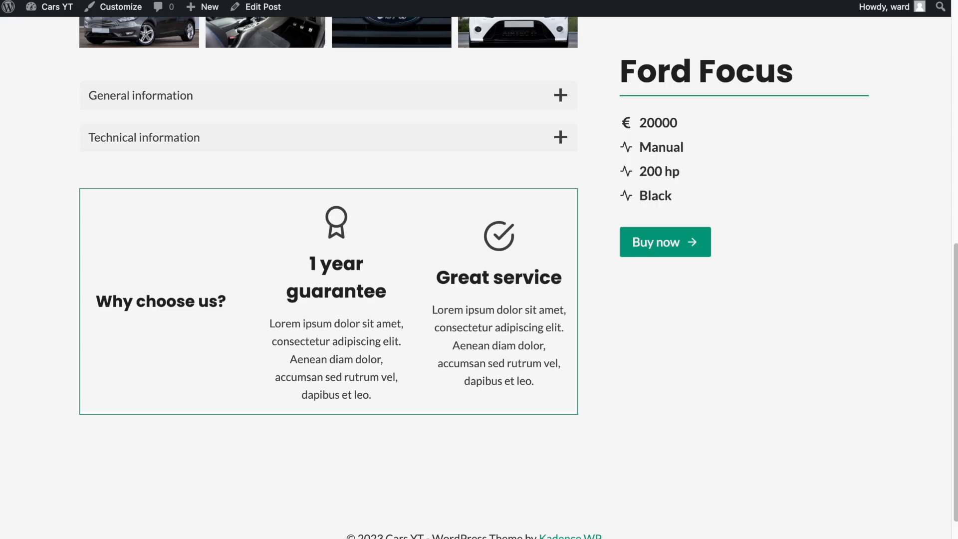
- Check the spacing above the "Why choose us?" section on the live Ford Focus page with the accordion panels toggled
left_click(167, 96)
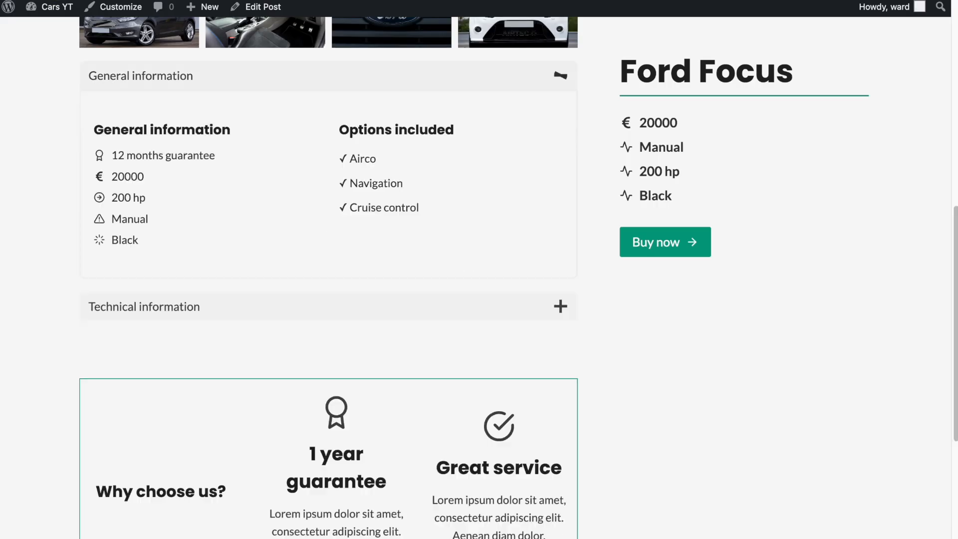
scroll(169, 245, "down", 2)
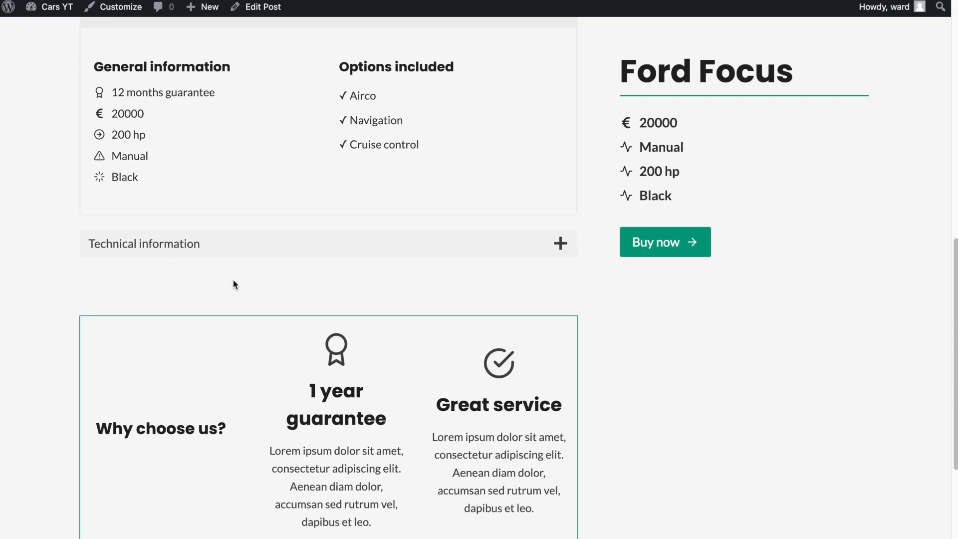
left_click(246, 246)
scroll(256, 211, "up", 2)
left_click(262, 114)
scroll(337, 234, "up", 5)
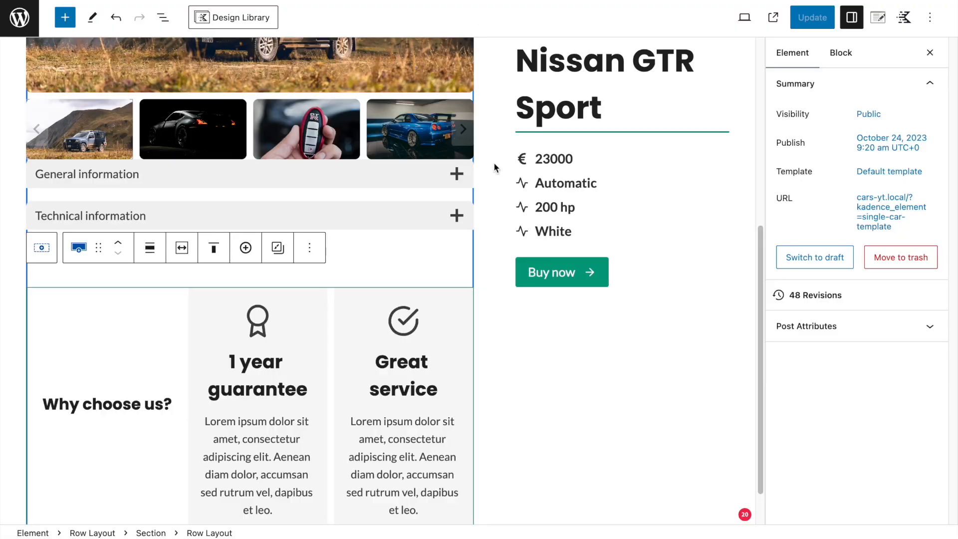
- Preview the single car template at Tablet size without the settings sidebar, and return to the Desktop view
scroll(494, 163, "up", 5)
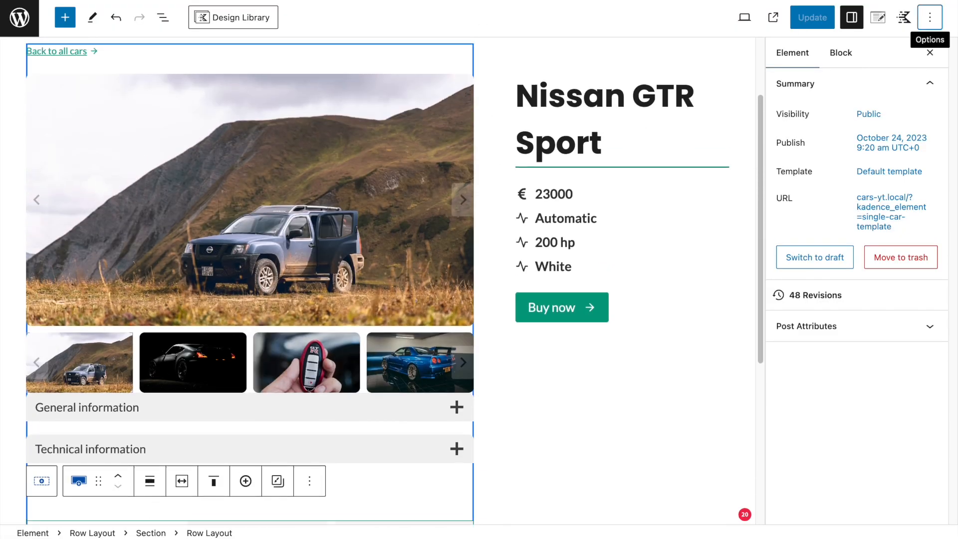
left_click(744, 19)
left_click(685, 81)
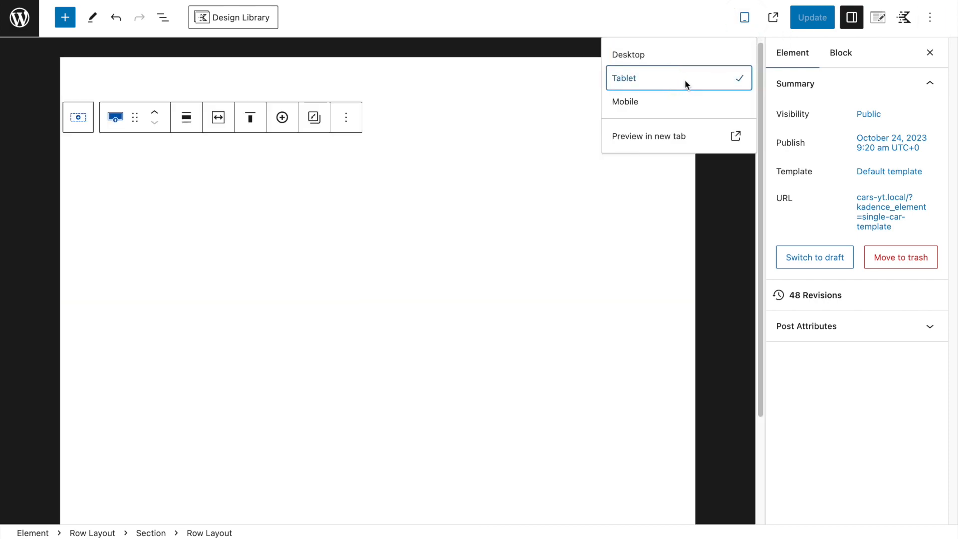
left_click(930, 59)
scroll(635, 280, "down", 1)
scroll(637, 284, "up", 1)
scroll(640, 290, "down", 5)
scroll(547, 260, "up", 5)
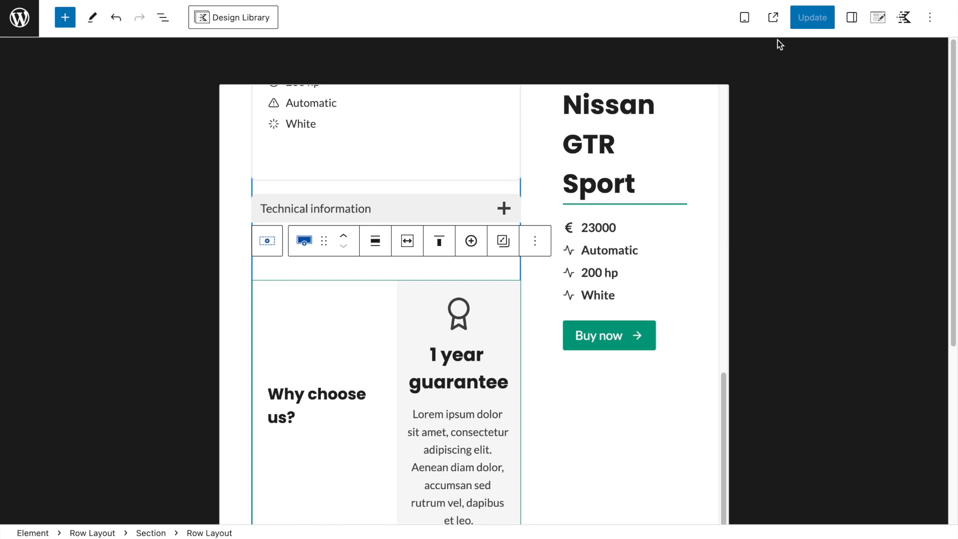
left_click(744, 17)
left_click(721, 60)
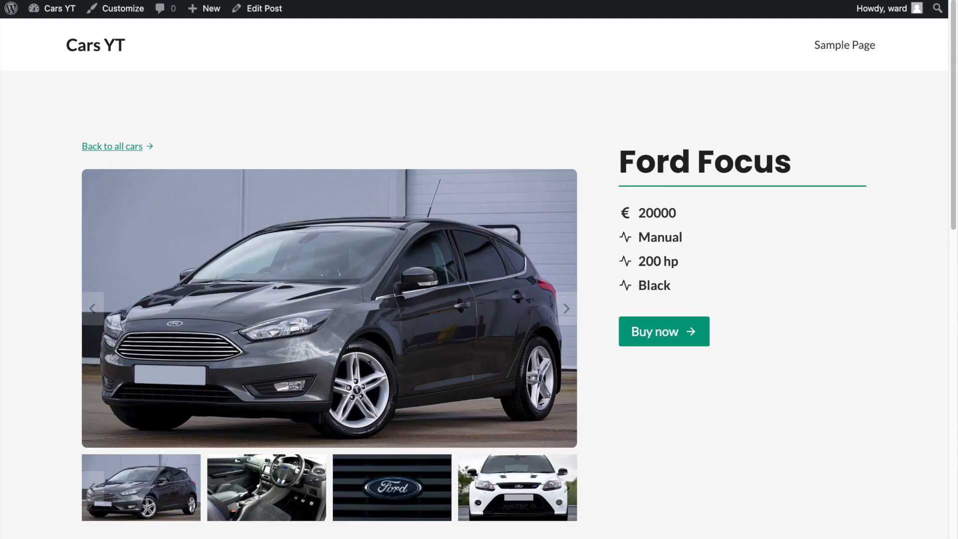
- Inspect the live Ford Focus page with the browser's developer tools and set the responsive preview width to 1024 px
scroll(378, 187, "down", 1)
right_click(378, 179)
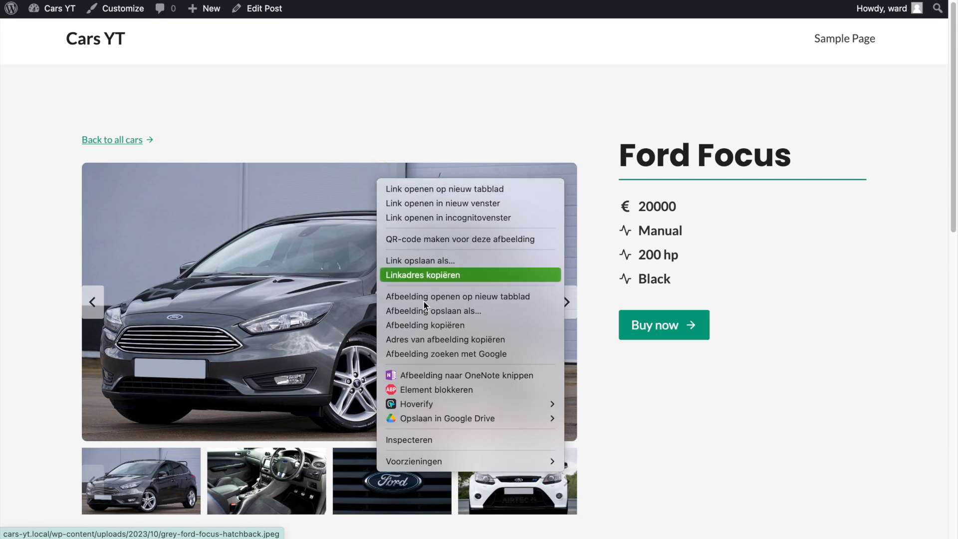
left_click(433, 432)
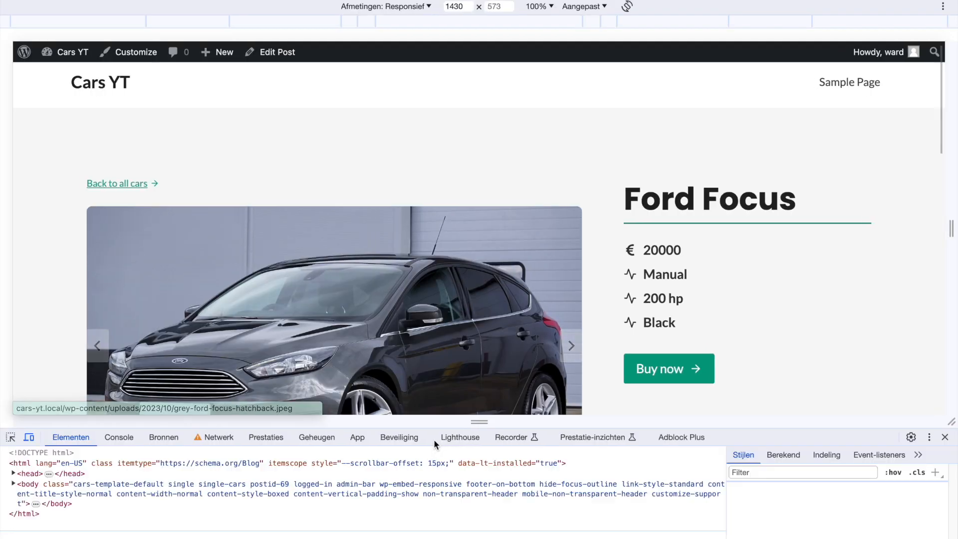
left_click_drag(771, 448, 781, 522)
scroll(645, 331, "down", 2)
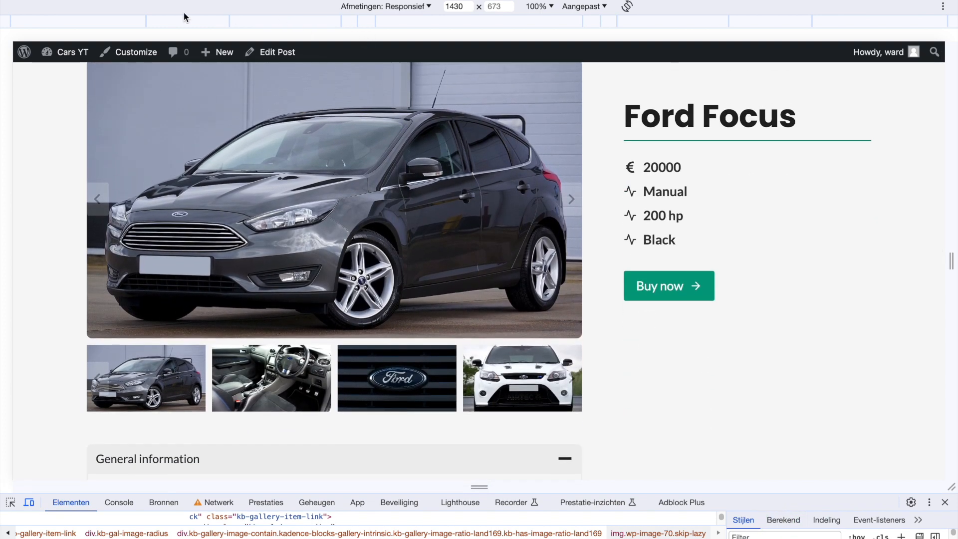
left_click(162, 20)
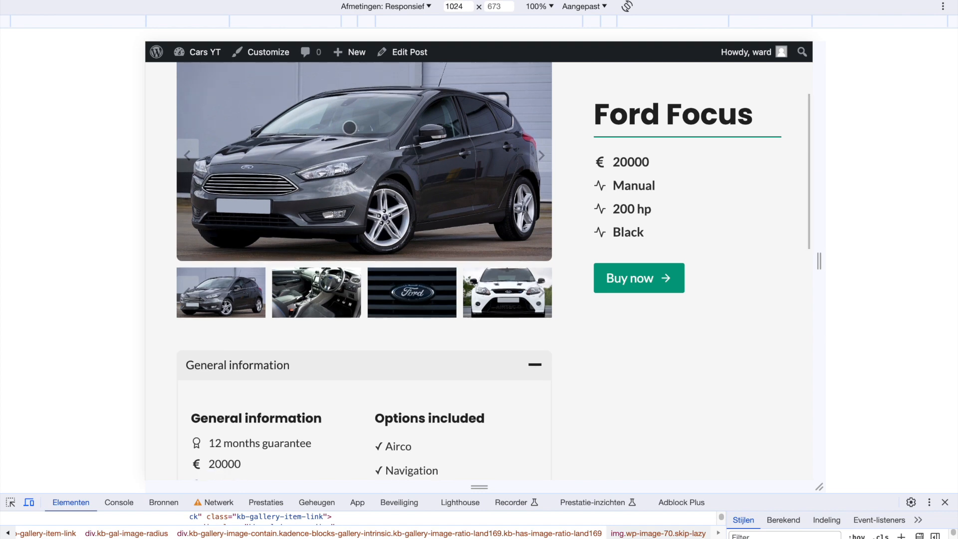
- Examine the Ford Focus page layout at tablet width down to the "Why choose us?" section
scroll(350, 128, "up", 2)
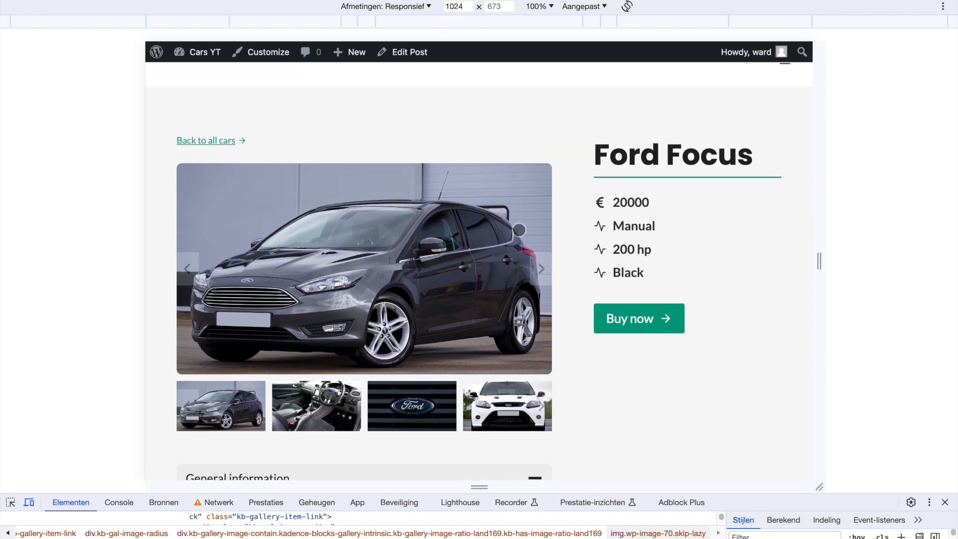
scroll(519, 230, "down", 8)
scroll(519, 230, "down", 5)
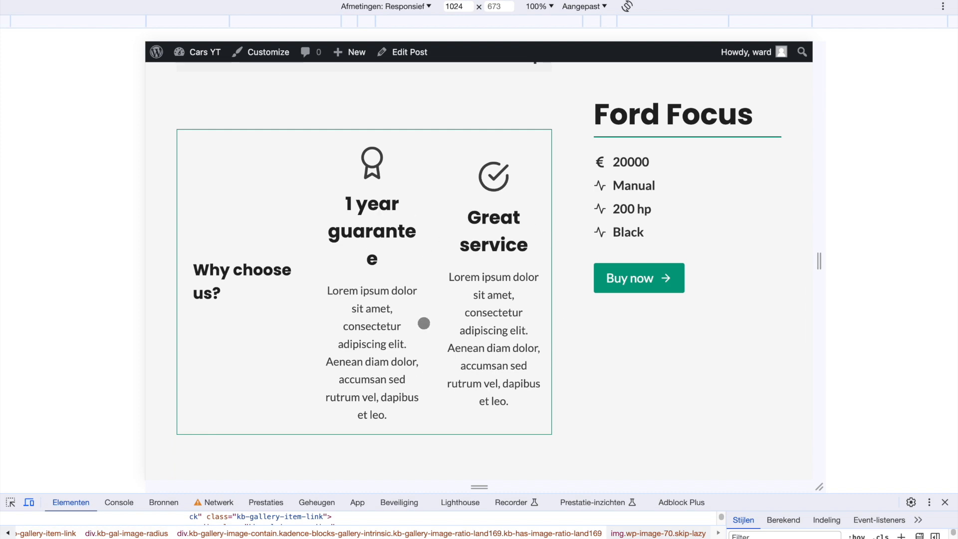
- Narrow the responsive preview of the live Ford Focus page to 768 px and check the gallery and General information panel
scroll(413, 274, "down", 1)
scroll(421, 263, "up", 14)
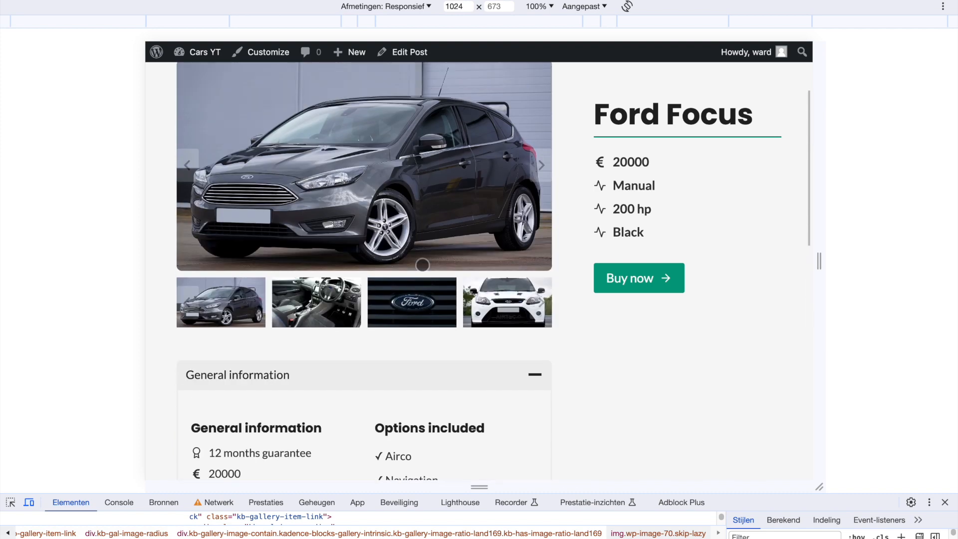
left_click(248, 18)
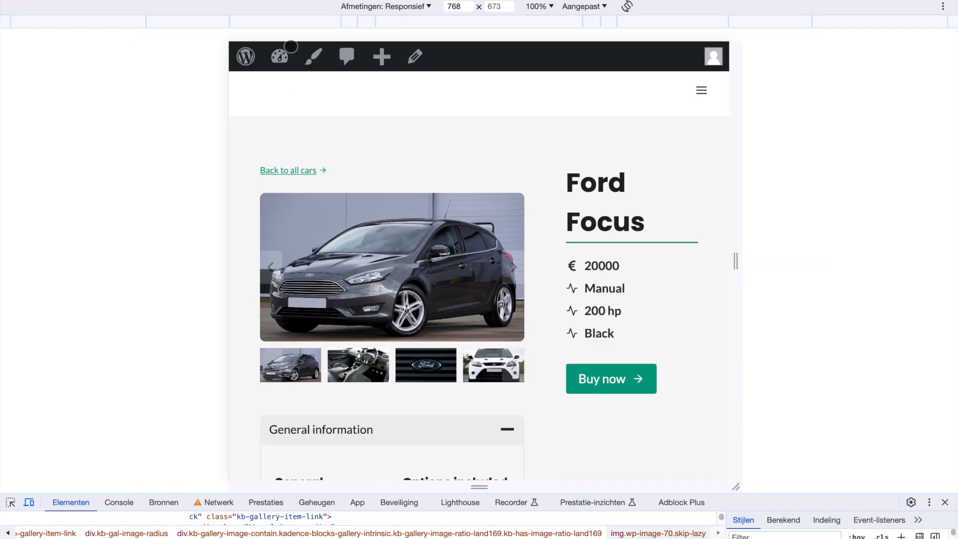
scroll(405, 146, "down", 4)
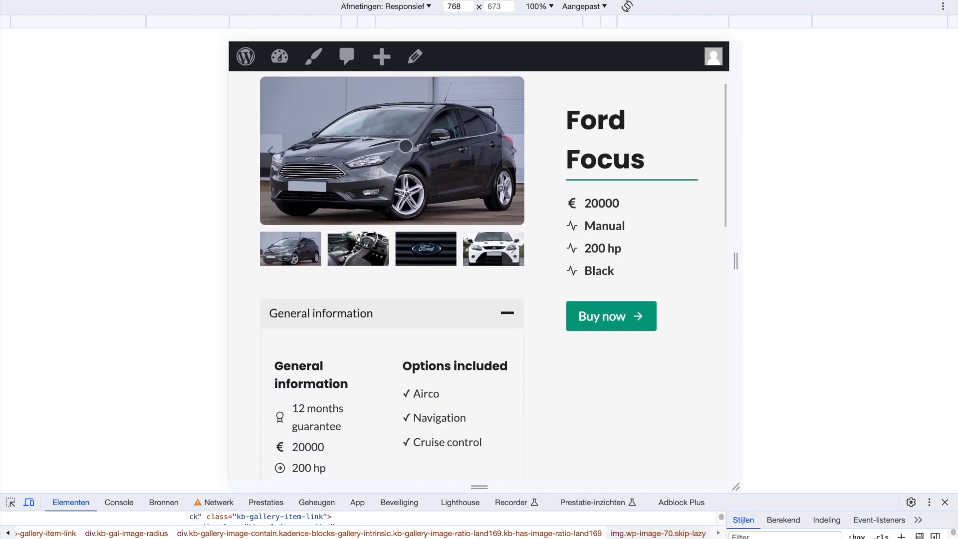
scroll(399, 300, "down", 1)
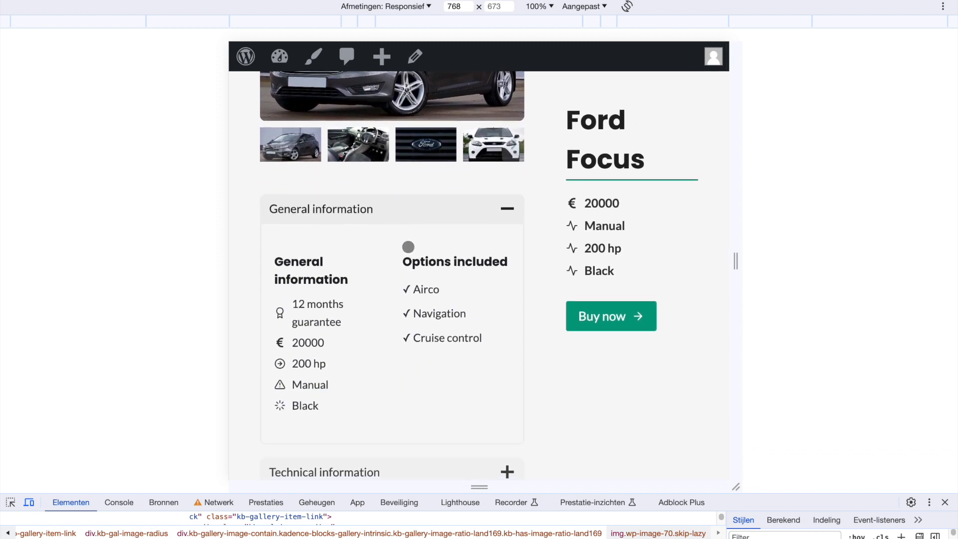
- Toggle the General and Technical information panels at 768 px and examine the "Why choose us?" section's column layout
left_click(400, 215)
left_click(404, 244)
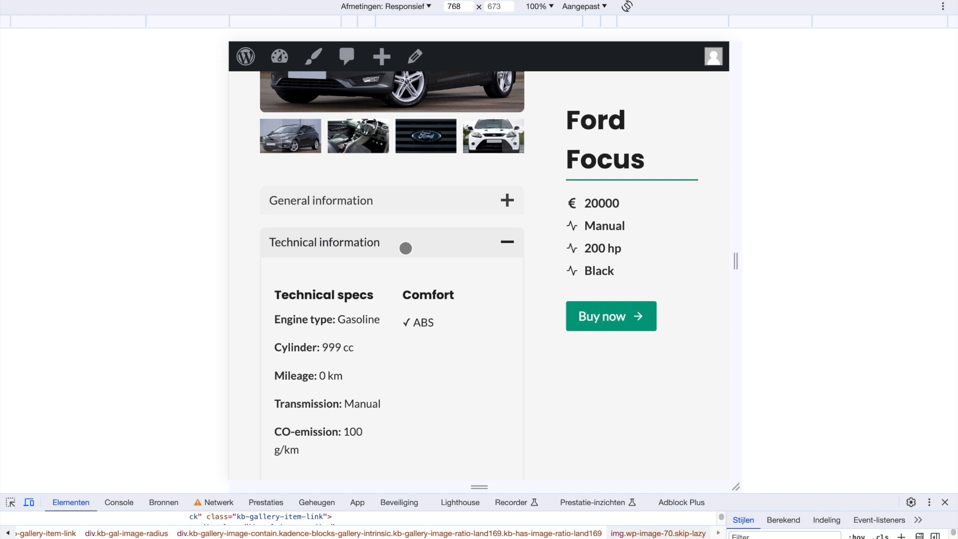
scroll(421, 353, "down", 1)
scroll(420, 353, "down", 1)
left_click(403, 165)
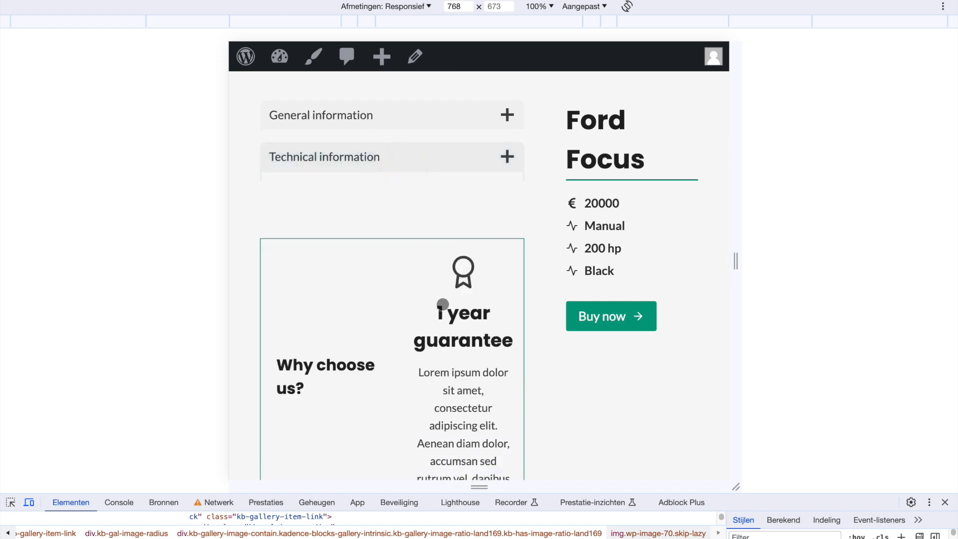
scroll(443, 304, "down", 2)
scroll(443, 304, "down", 2)
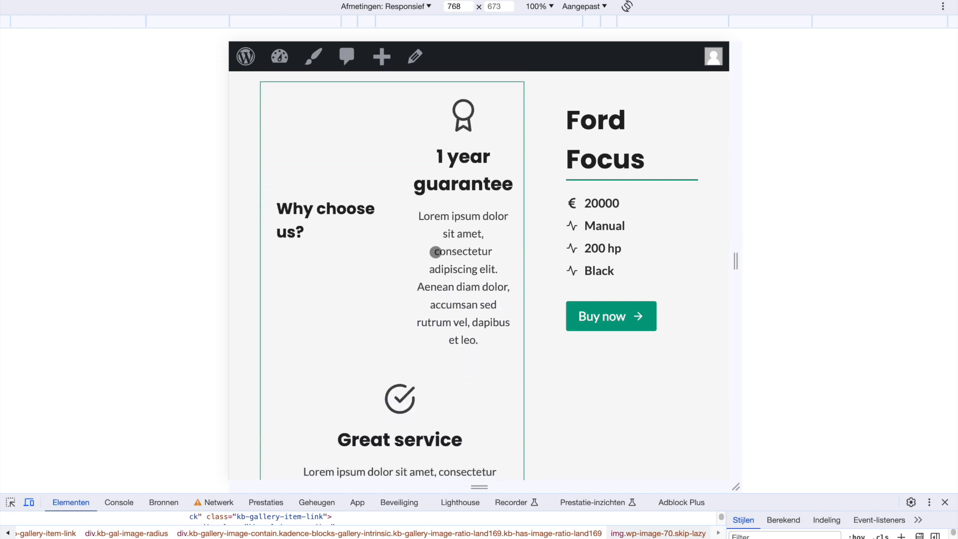
scroll(405, 306, "down", 4)
scroll(406, 305, "up", 5)
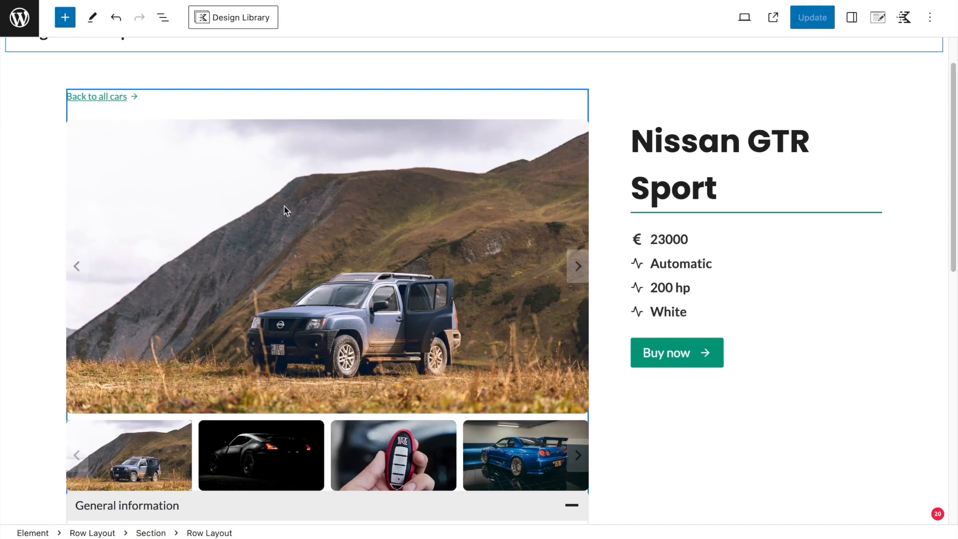
- In the single car template, select the "Why choose us?" row layout and show its layout settings for tablet
scroll(285, 208, "down", 5)
left_click(153, 18)
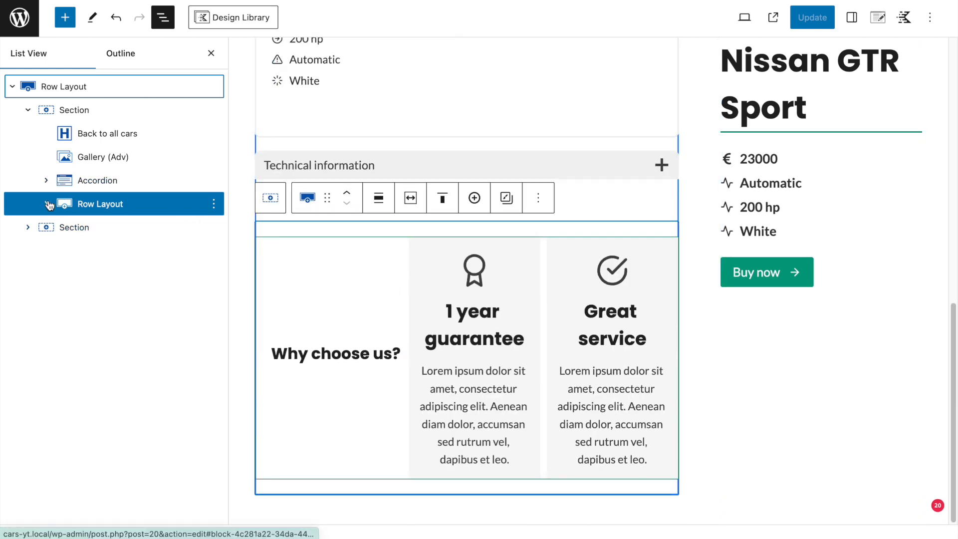
left_click(74, 203)
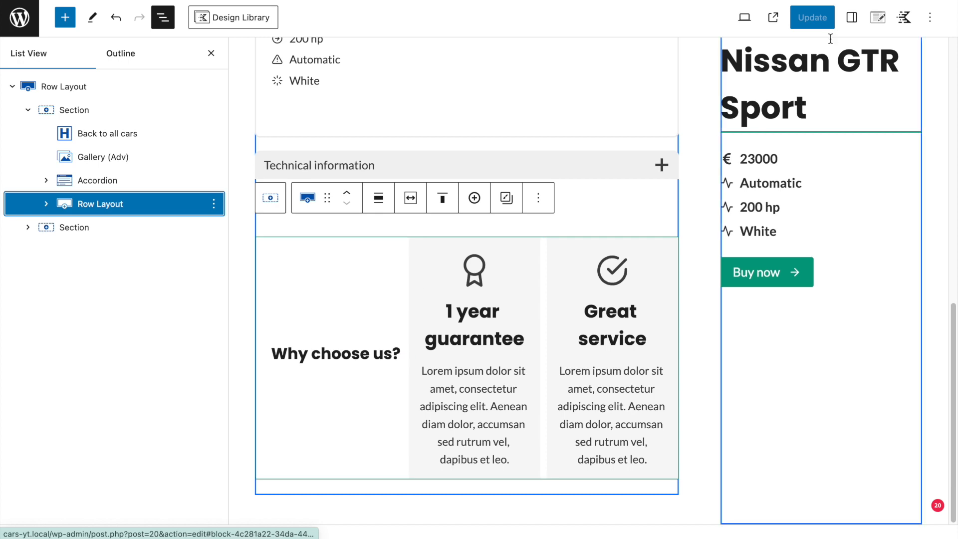
left_click(854, 22)
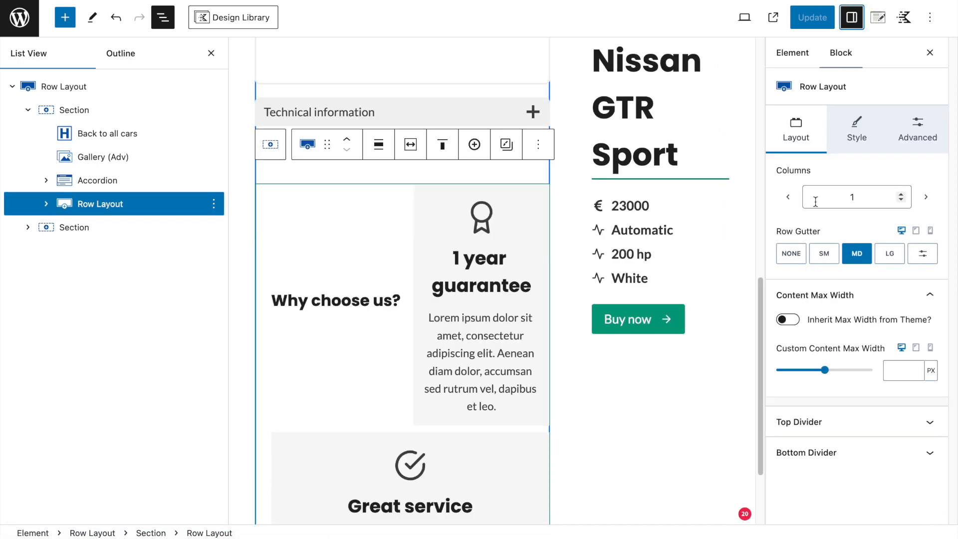
left_click(915, 231)
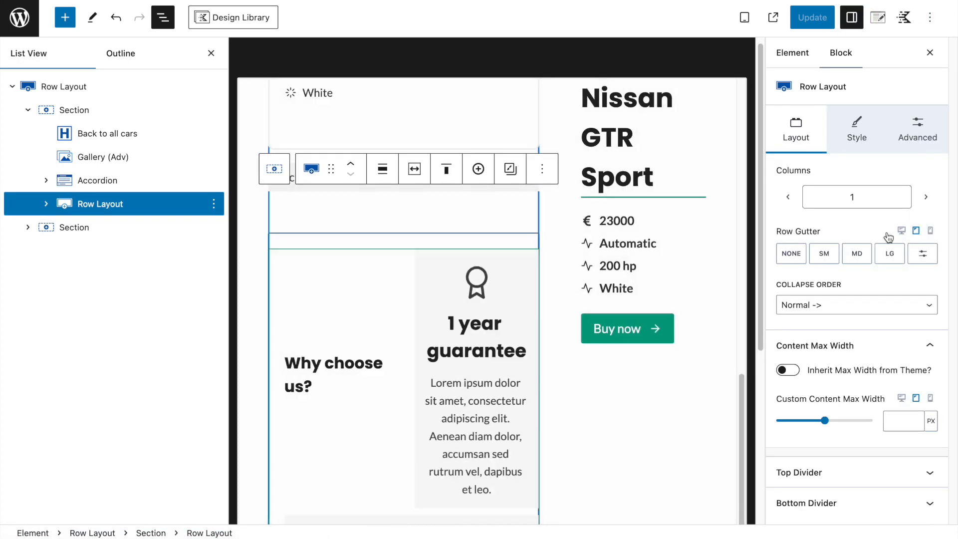
scroll(427, 197, "down", 5)
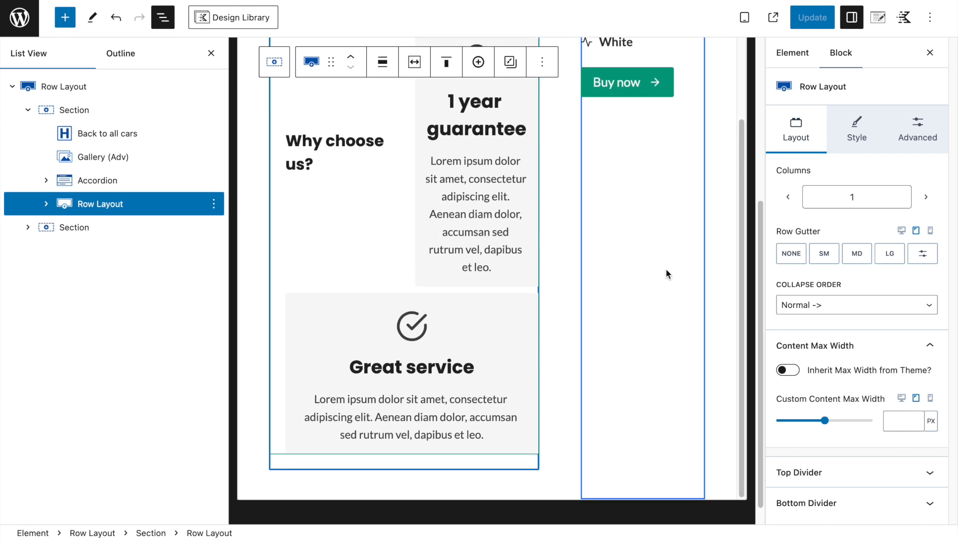
- Set the inner block direction of the section inside the "Why choose us?" row to Vertical for tablet
left_click(46, 204)
left_click(91, 226)
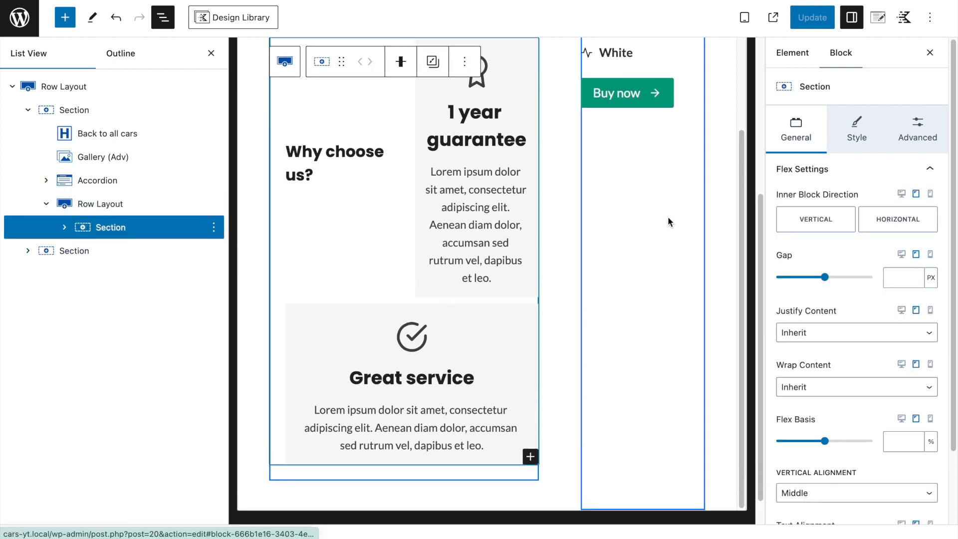
left_click(915, 196)
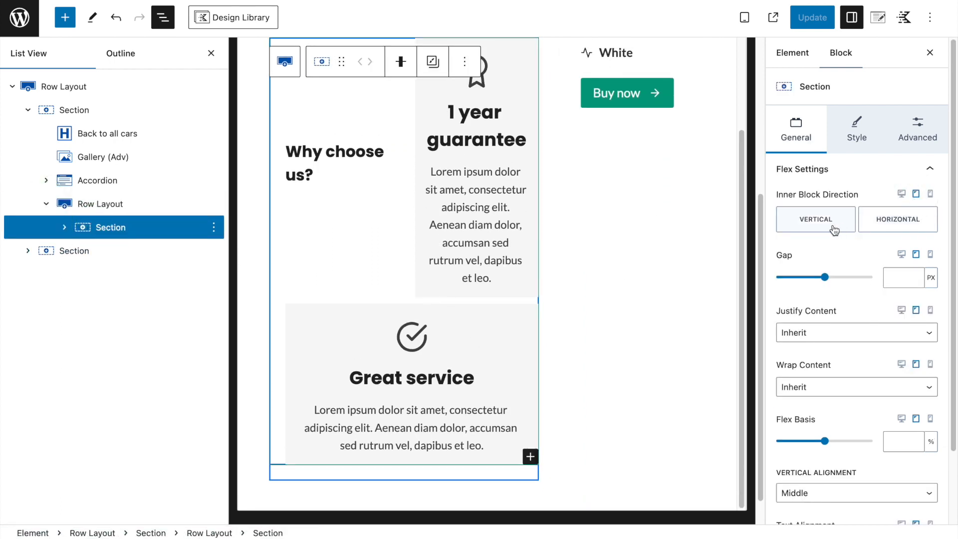
left_click_drag(776, 195, 858, 196)
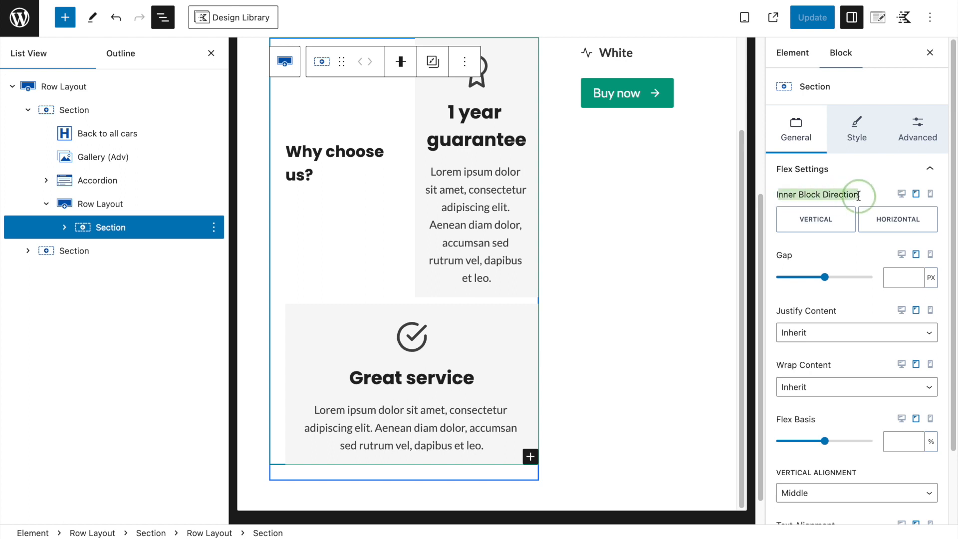
left_click(901, 195)
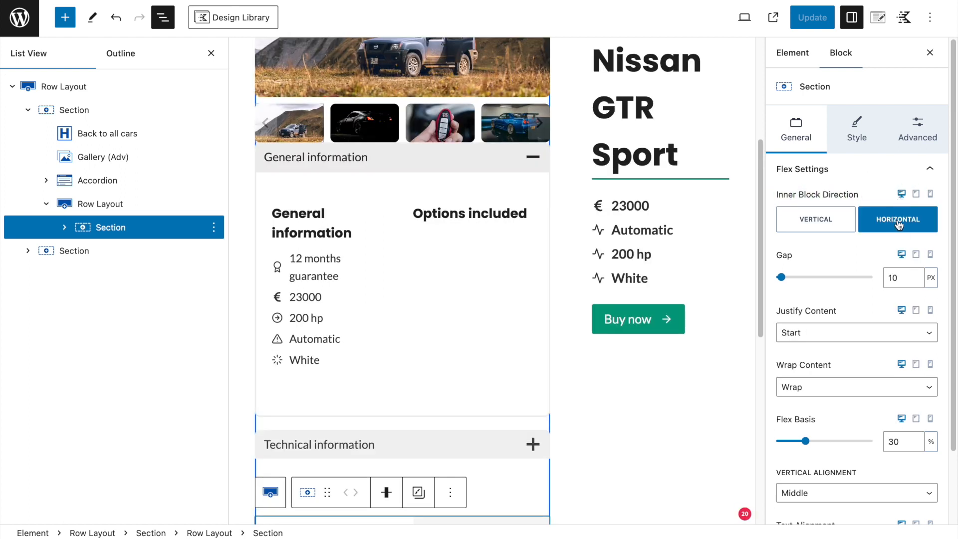
scroll(855, 349, "down", 1)
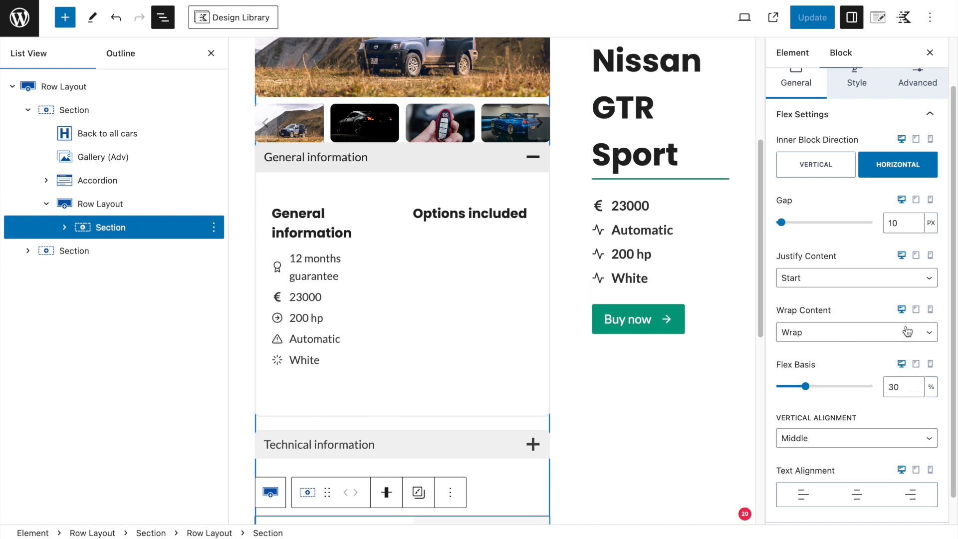
left_click(915, 139)
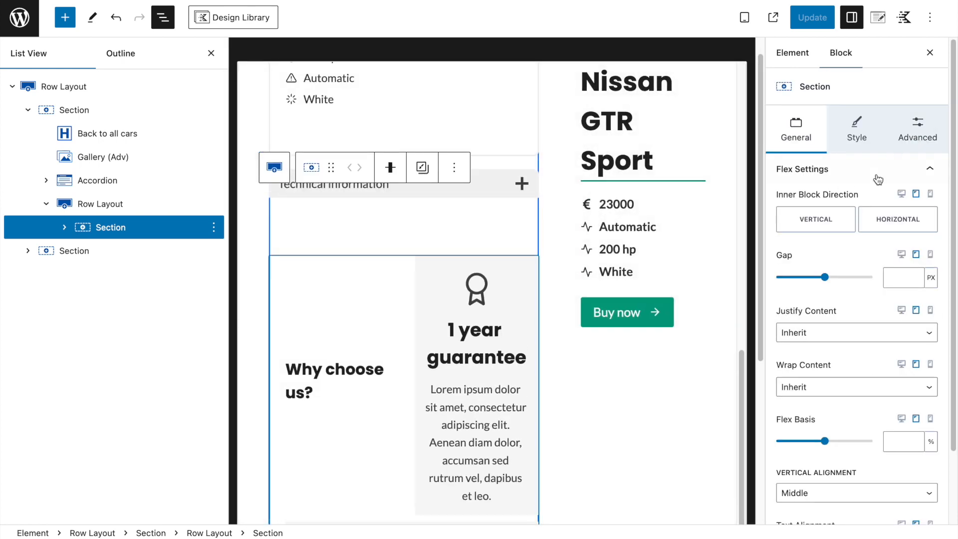
left_click(834, 221)
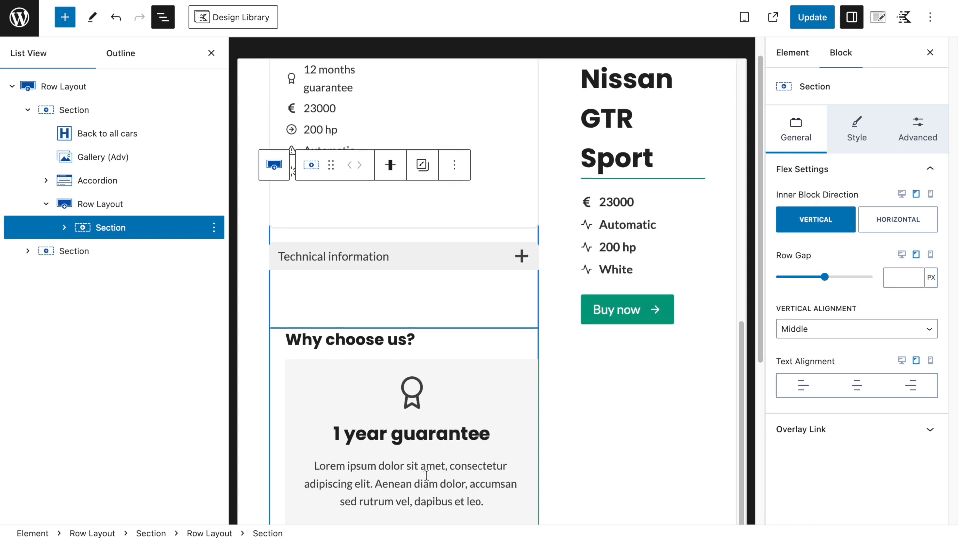
- Give the "Why choose us?" section a 20 px row gap and centred text on tablet, saving the template
scroll(429, 449, "down", 5)
scroll(434, 319, "up", 1)
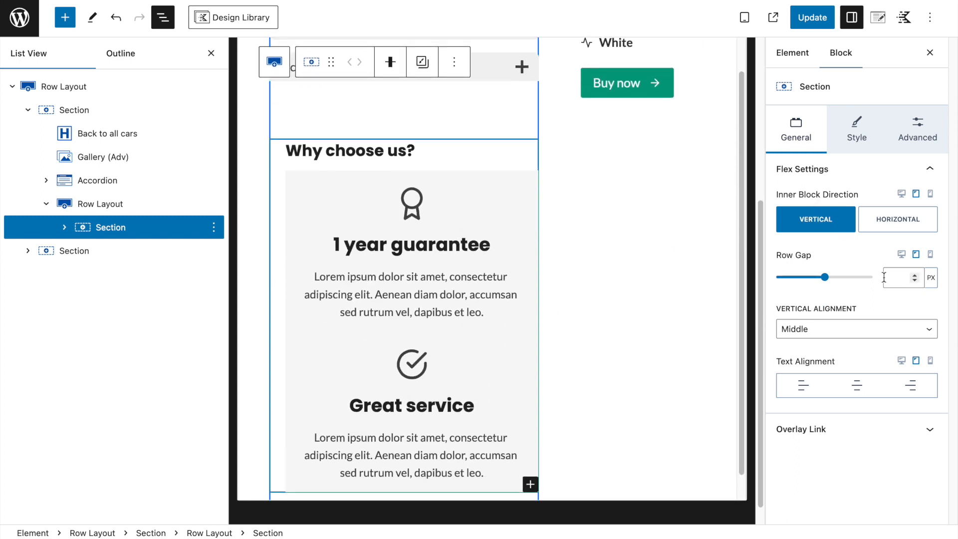
type("20")
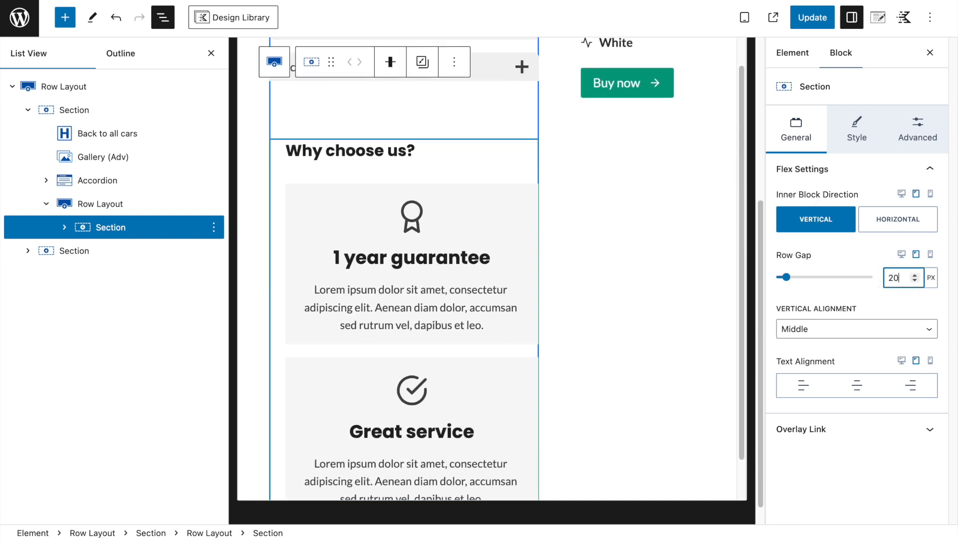
key("ctrl+s")
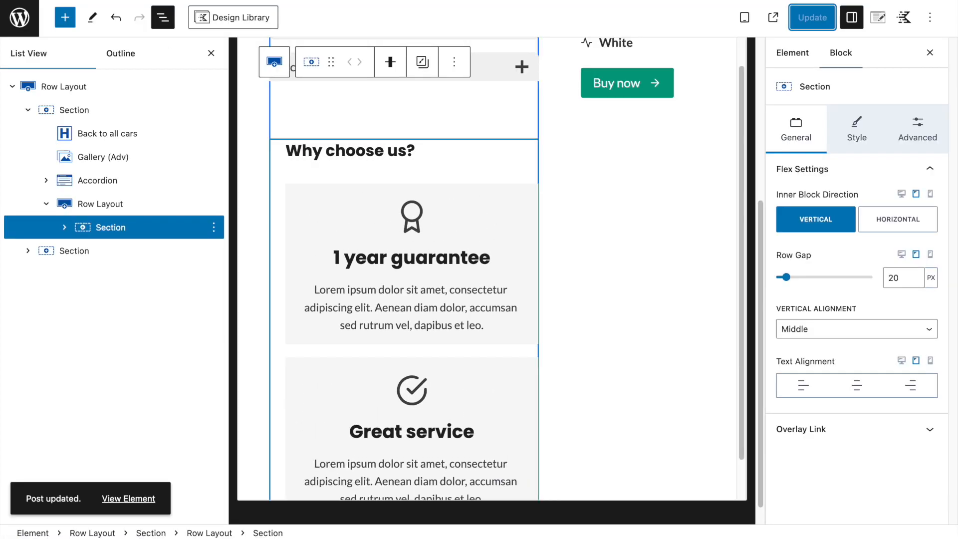
left_click(857, 385)
left_click(812, 19)
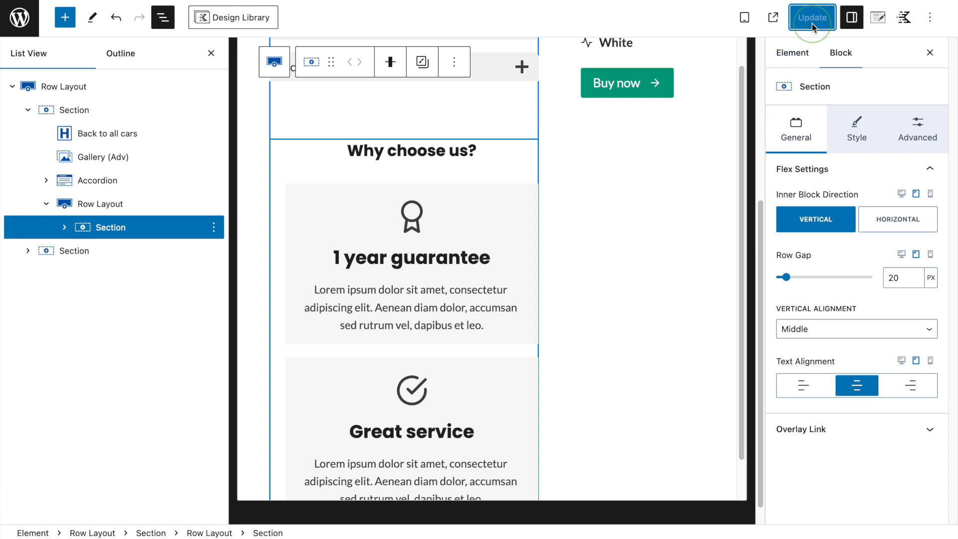
- Compare the desktop and tablet padding settings of the "Why choose us?" section, including its left padding
left_click(922, 137)
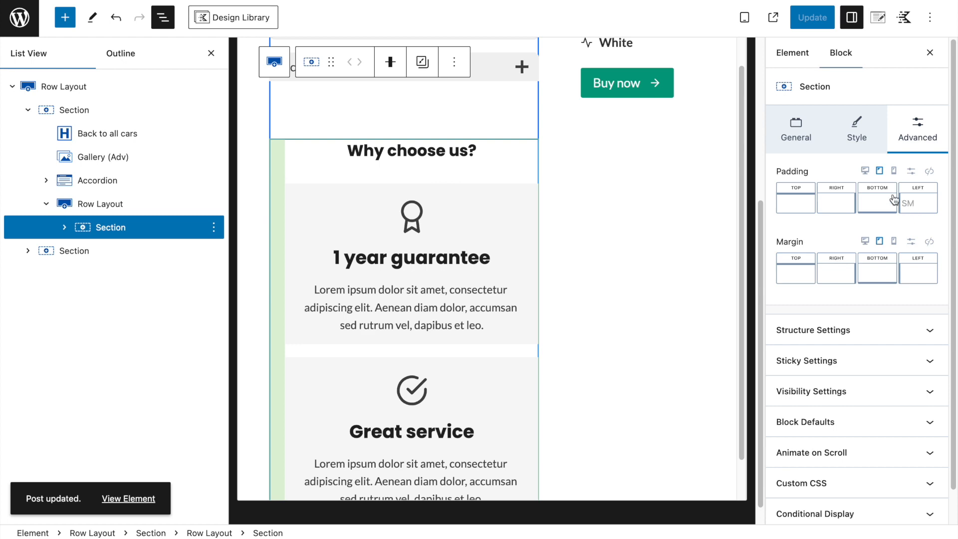
left_click(864, 170)
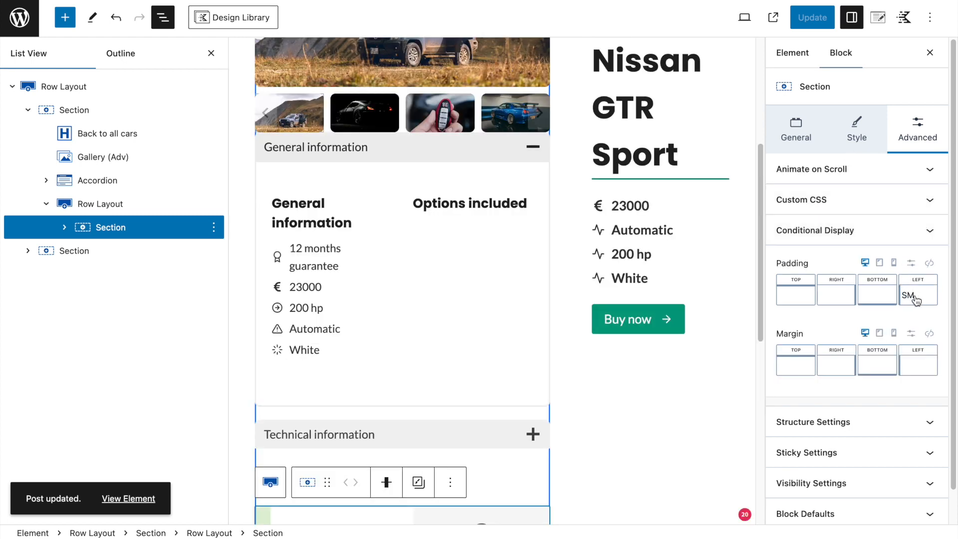
left_click(891, 263)
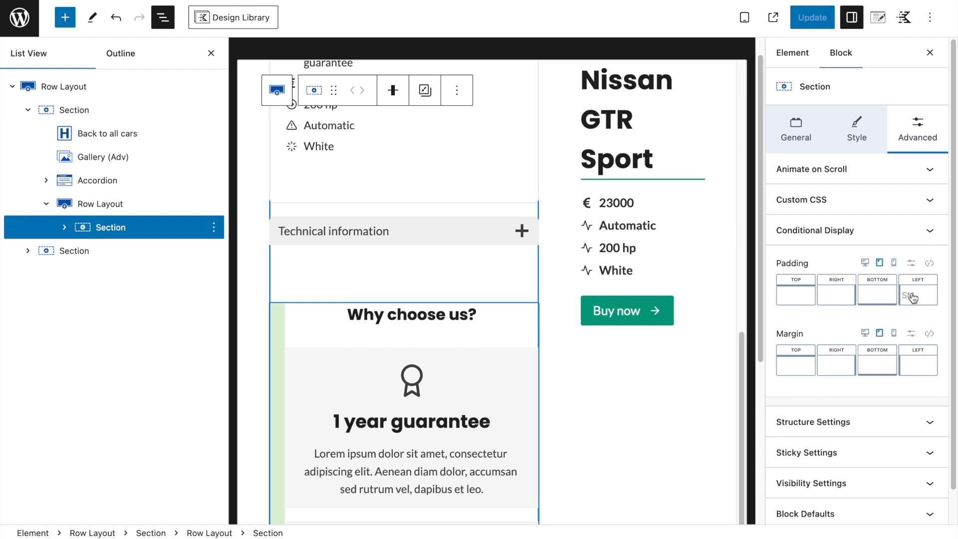
left_click(912, 297)
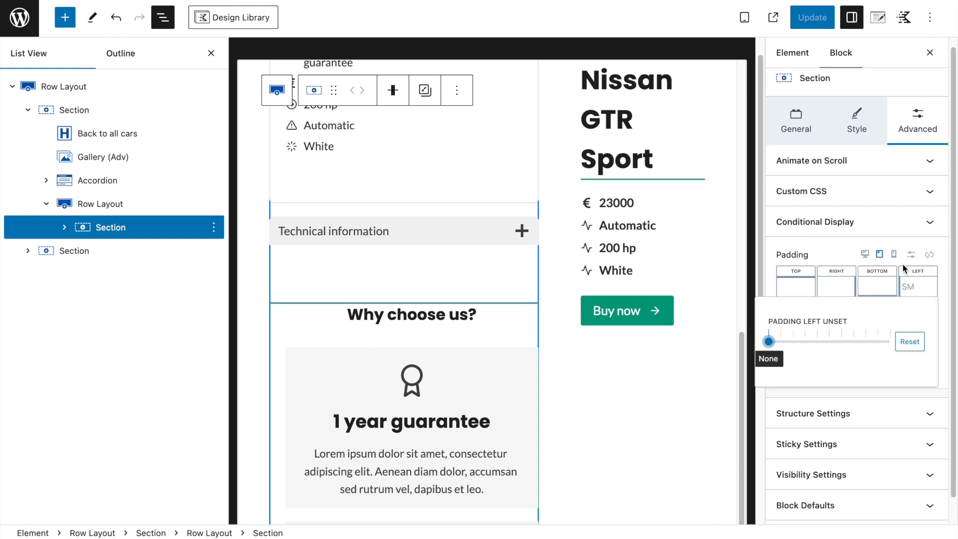
left_click(884, 258)
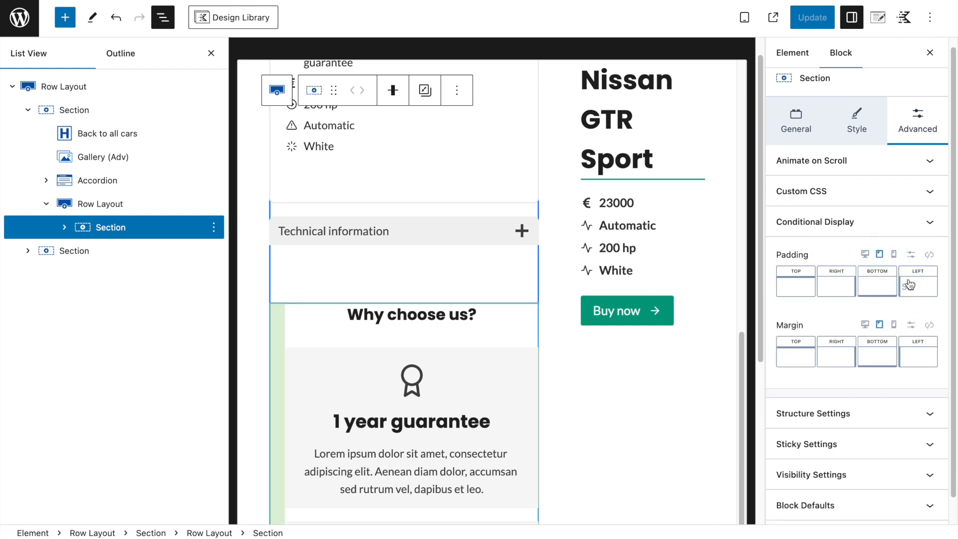
scroll(908, 285, "down", 1)
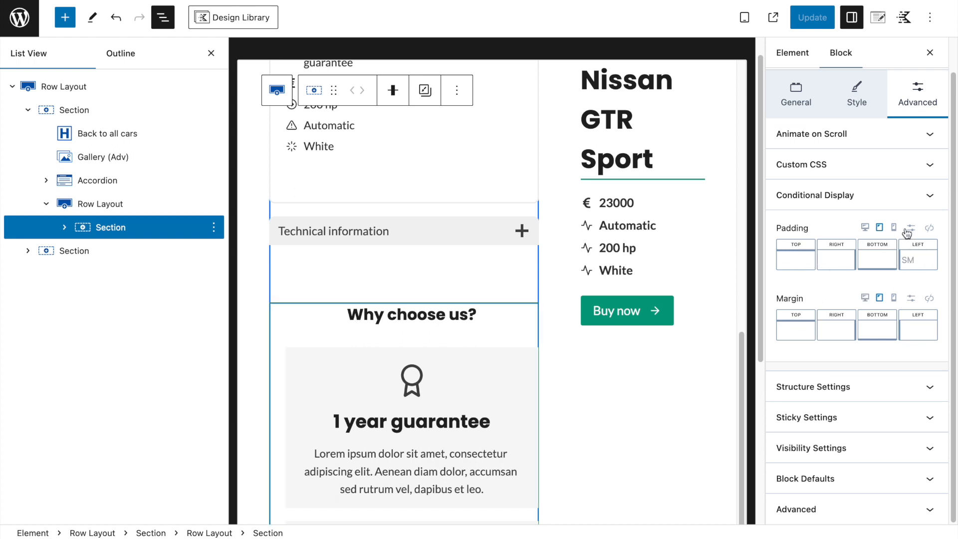
- Add top and bottom padding to the "Why choose us?" section for tablet and update the template
left_click(792, 262)
left_click_drag(646, 316, 788, 317)
left_click(877, 260)
left_click(812, 17)
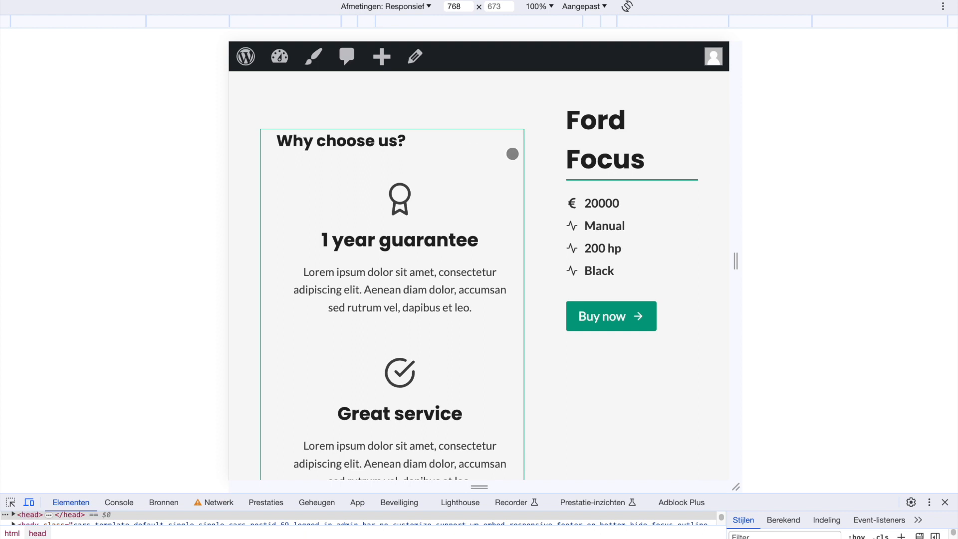
- Check the stacked "Why choose us?" section on the live Ford Focus page at 768 px and expand Technical information
scroll(544, 238, "down", 4)
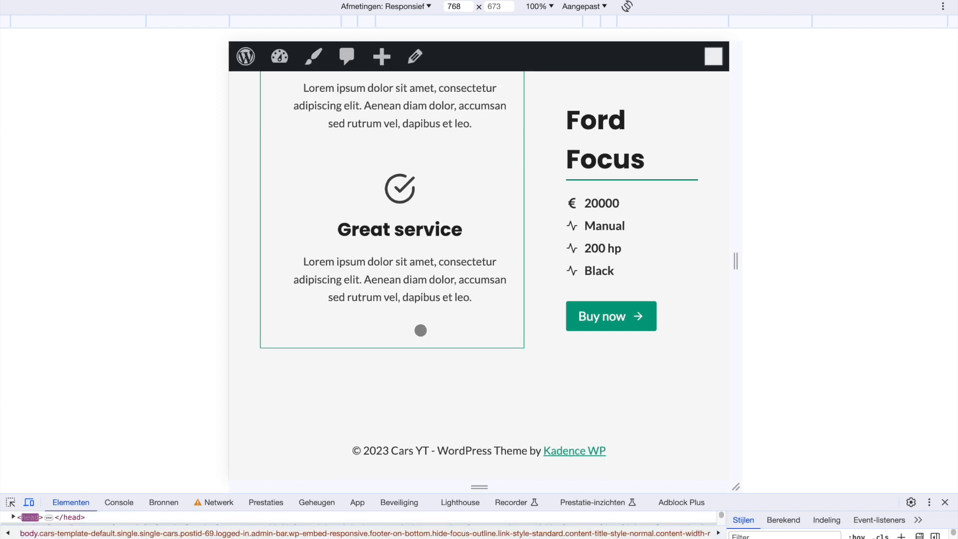
scroll(426, 333, "up", 4)
scroll(426, 334, "up", 1)
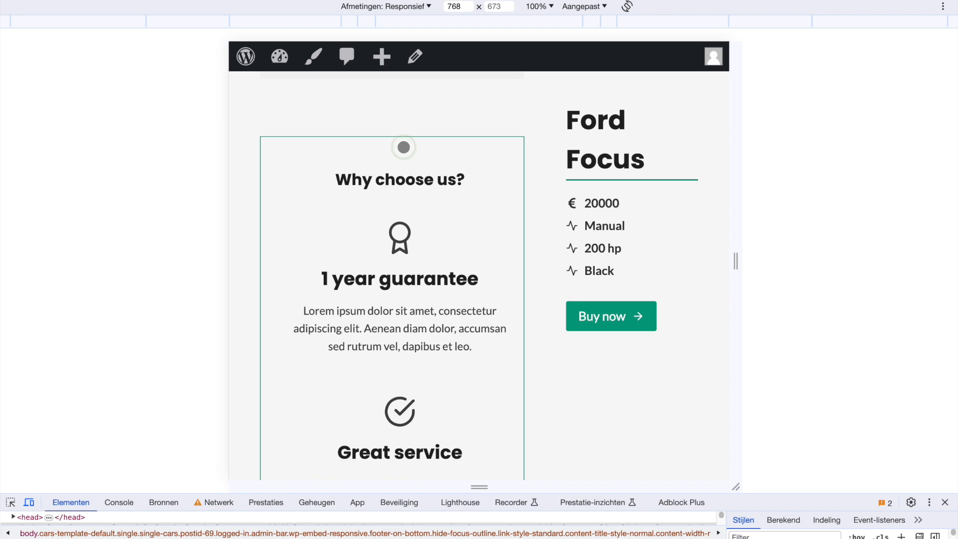
scroll(406, 287, "down", 5)
scroll(402, 285, "up", 11)
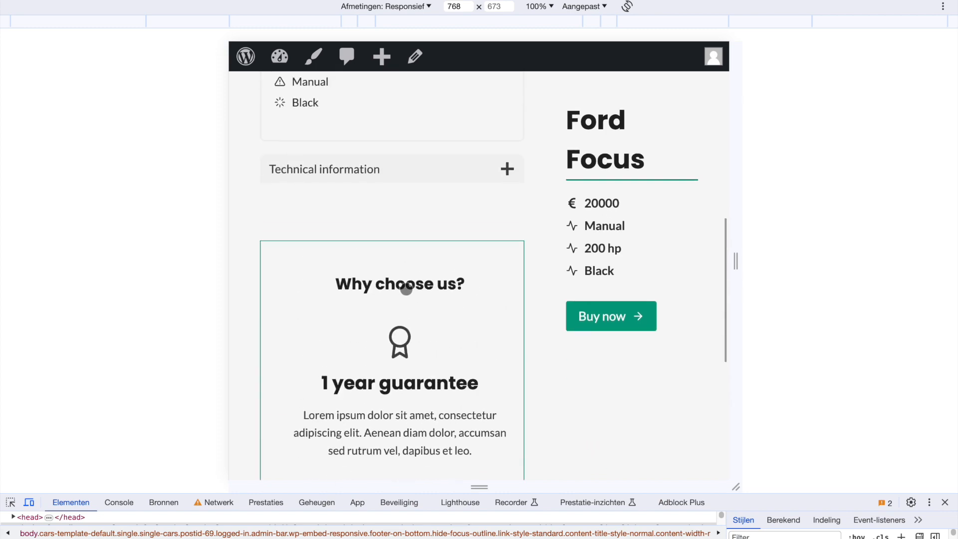
left_click(422, 339)
scroll(410, 205, "up", 6)
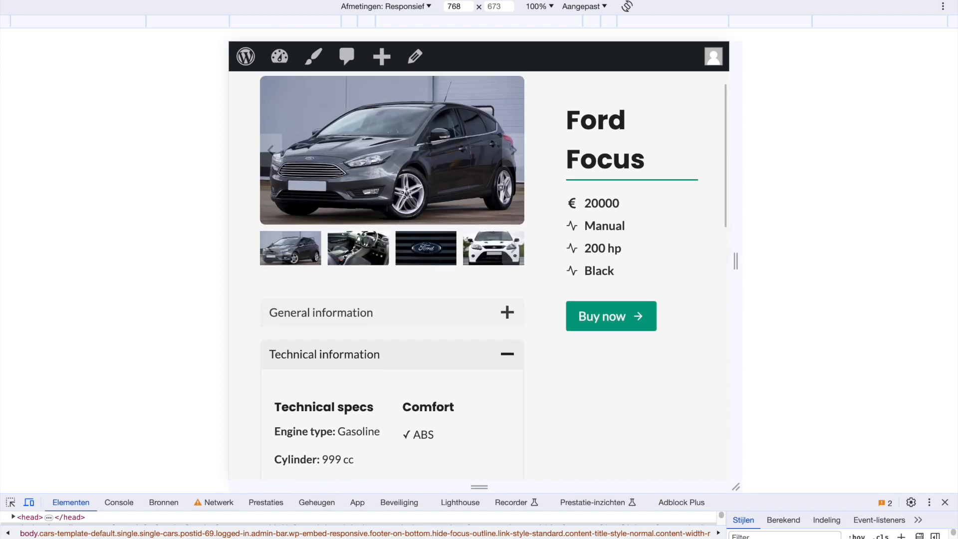
- Step through the photo gallery on the live Ford Focus page at 768 px wide
left_click(513, 219)
left_click(514, 220)
left_click(514, 219)
scroll(424, 244, "up", 1)
scroll(424, 243, "down", 1)
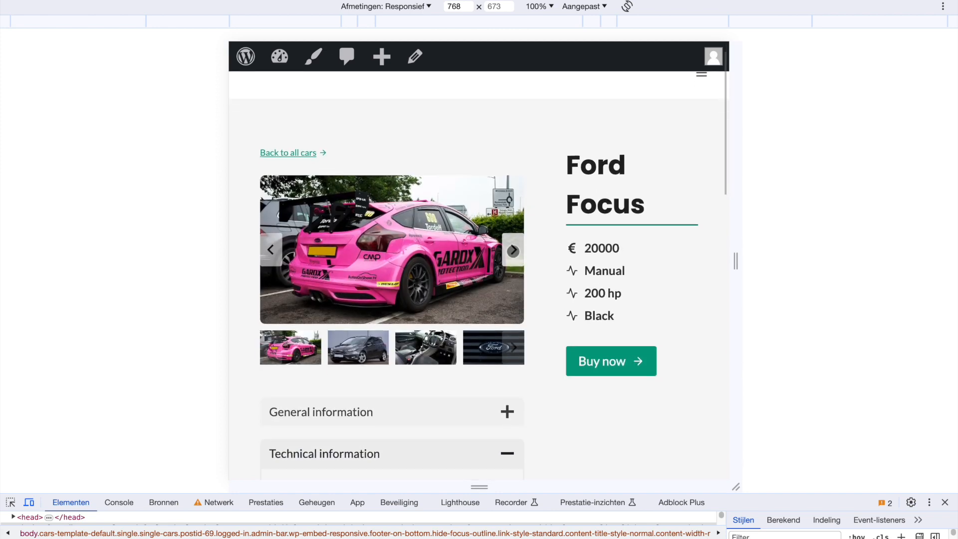
- Preview the Ford Focus page at 320 px wide, browse its gallery and examine the stacked Technical information
left_click(424, 25)
scroll(508, 284, "up", 1)
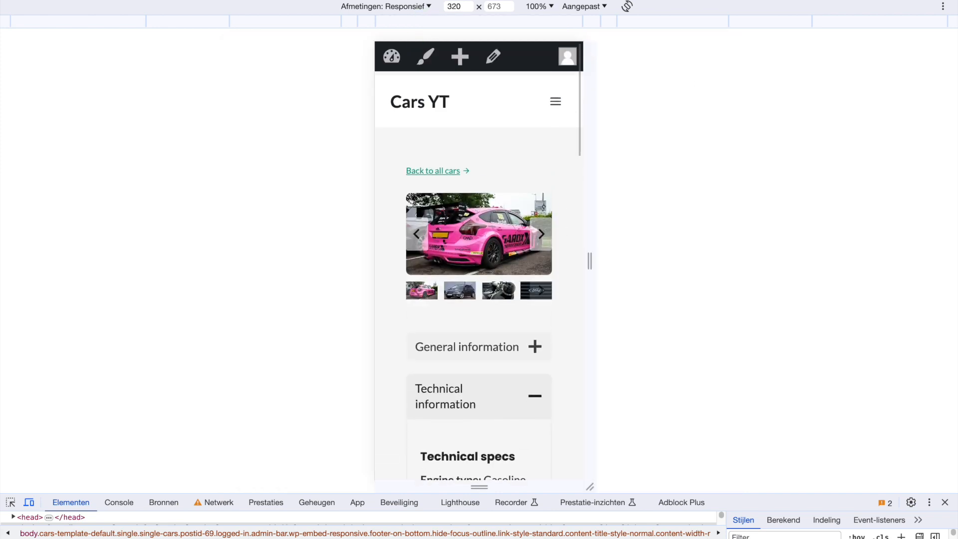
left_click(545, 232)
left_click(545, 232)
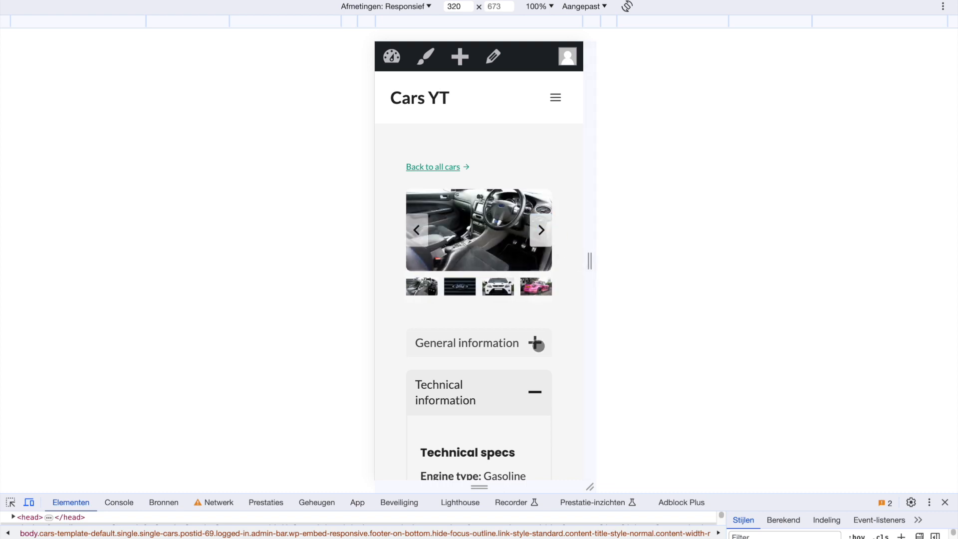
scroll(527, 400, "down", 5)
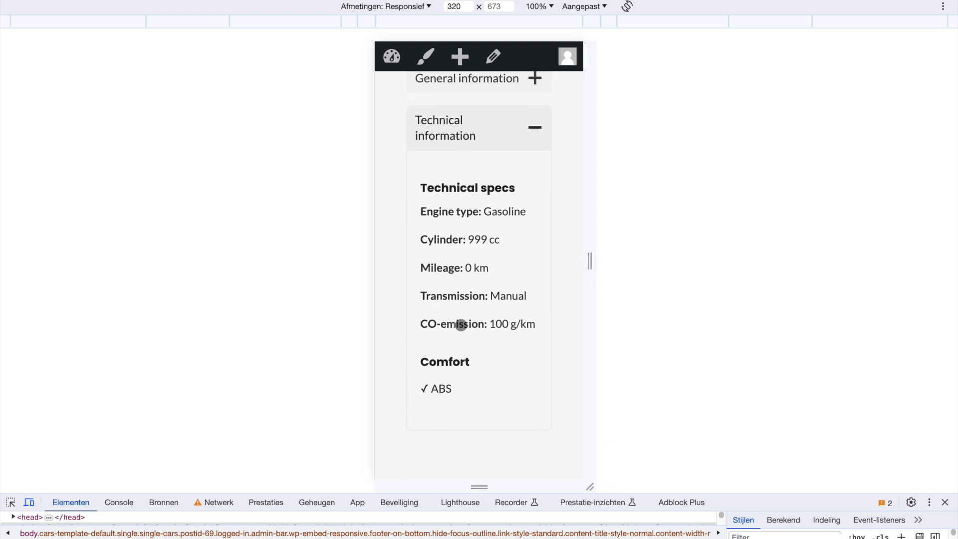
scroll(461, 325, "up", 1)
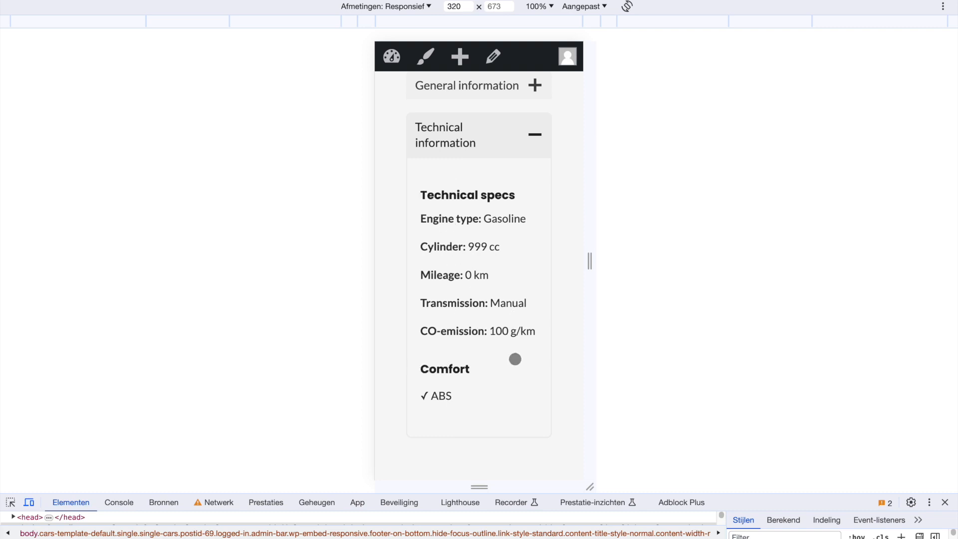
- Expand General information at 320 px and examine the page down through the "Why choose us?" section
scroll(462, 123, "up", 2)
left_click(466, 145)
scroll(475, 270, "down", 4)
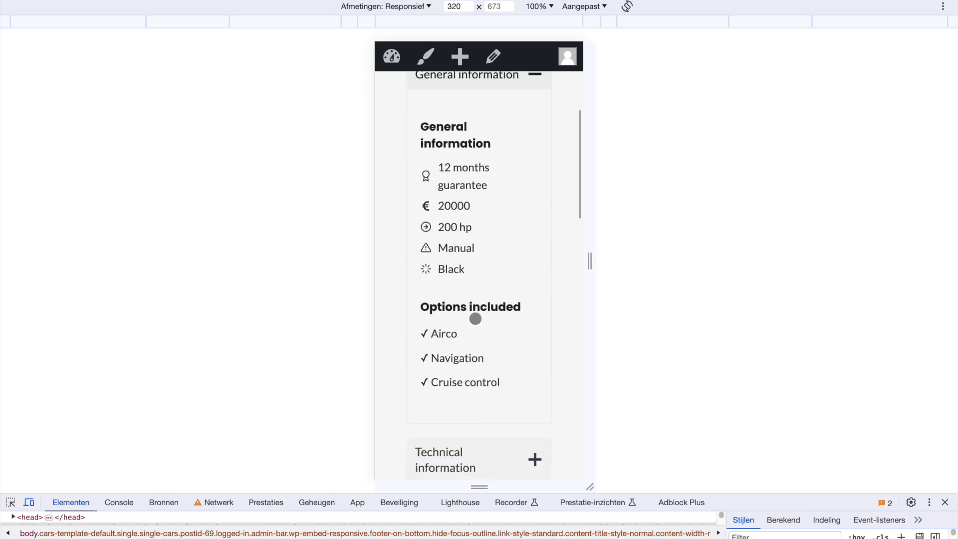
scroll(474, 319, "down", 8)
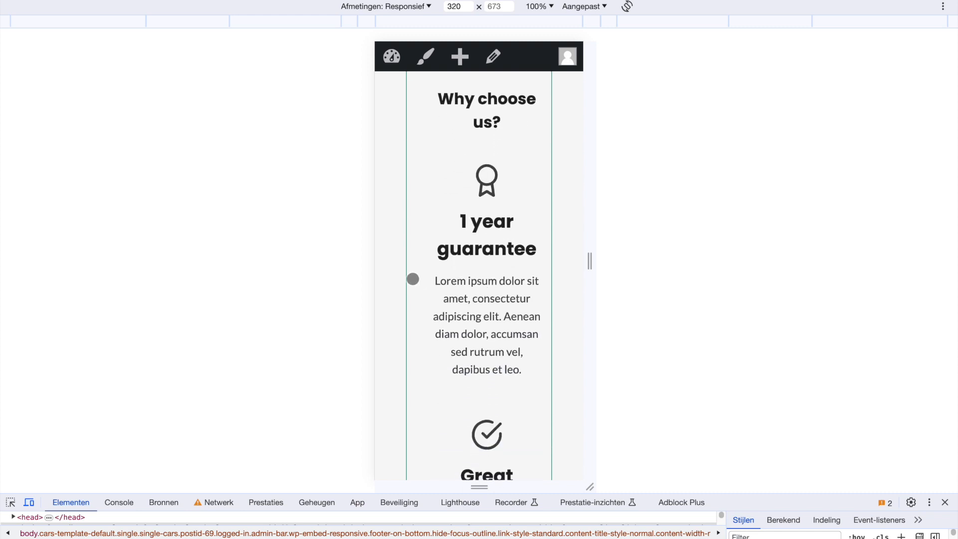
scroll(471, 348, "down", 3)
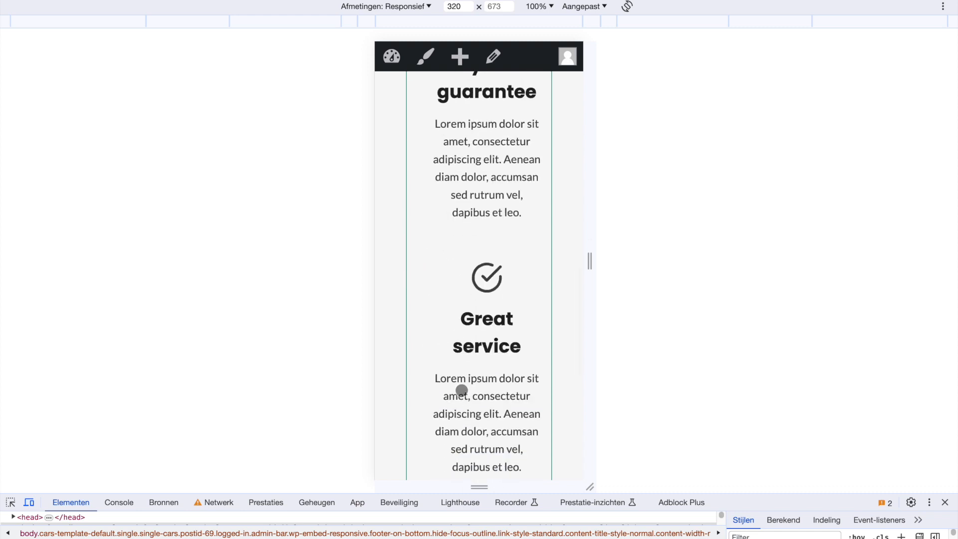
scroll(460, 389, "down", 7)
scroll(461, 391, "up", 18)
scroll(461, 390, "up", 4)
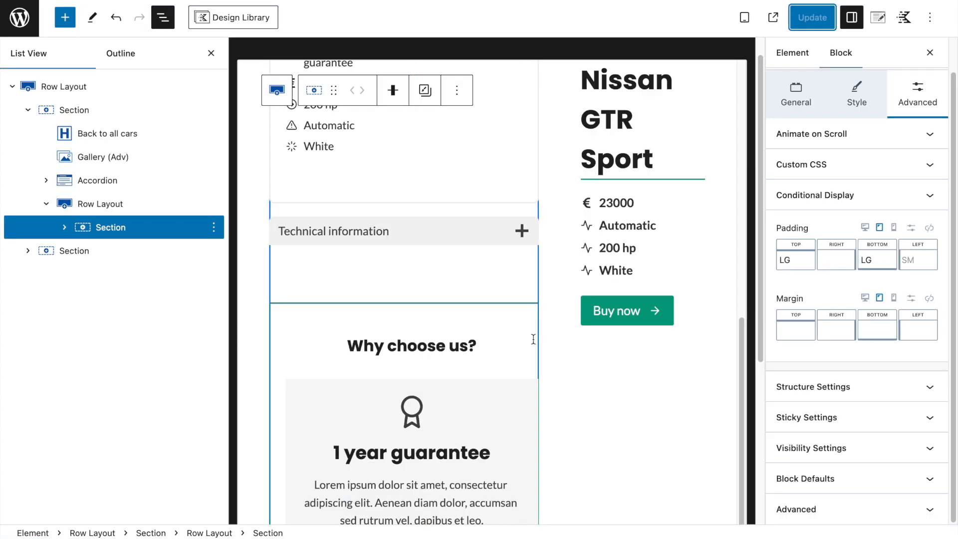
- Set the "Why choose us?" section's left padding to None for tablet and update the template
scroll(352, 342, "down", 2)
left_click(311, 269)
left_click(238, 269)
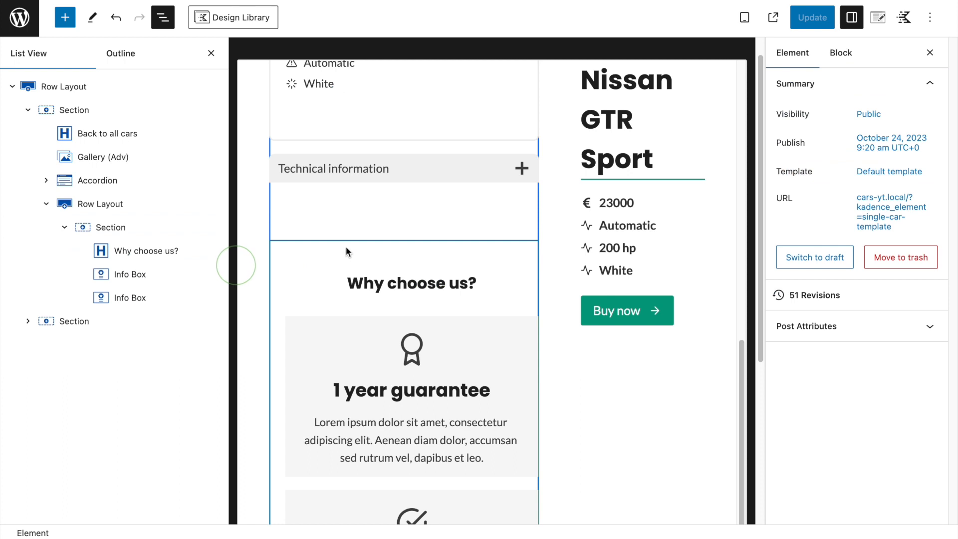
left_click(110, 227)
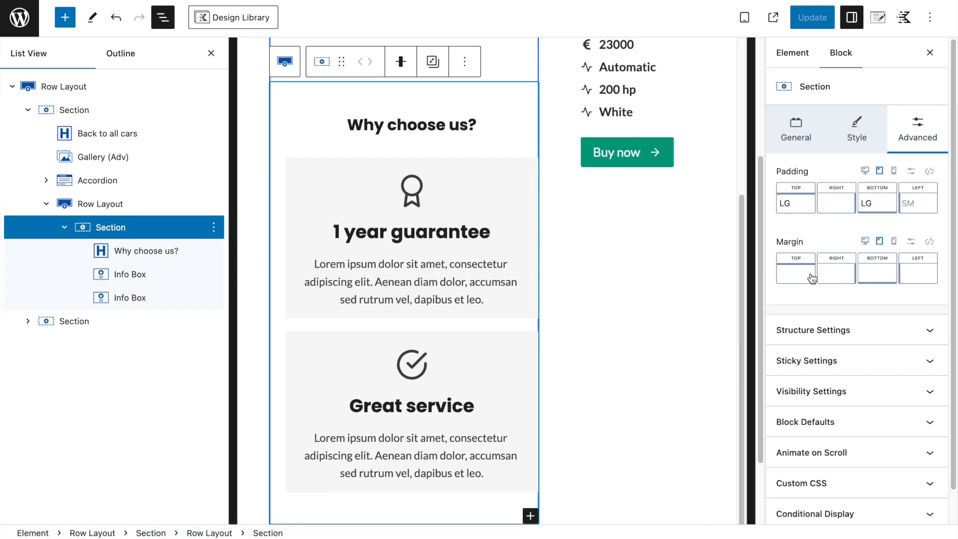
left_click(920, 207)
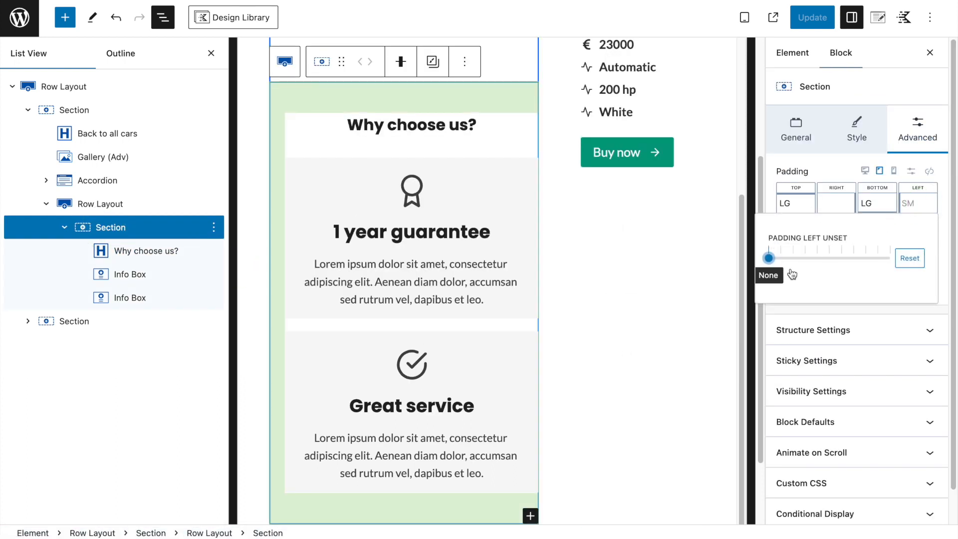
mouse_move(769, 258)
left_mouse_down()
mouse_move(781, 258)
mouse_move(769, 259)
left_mouse_up()
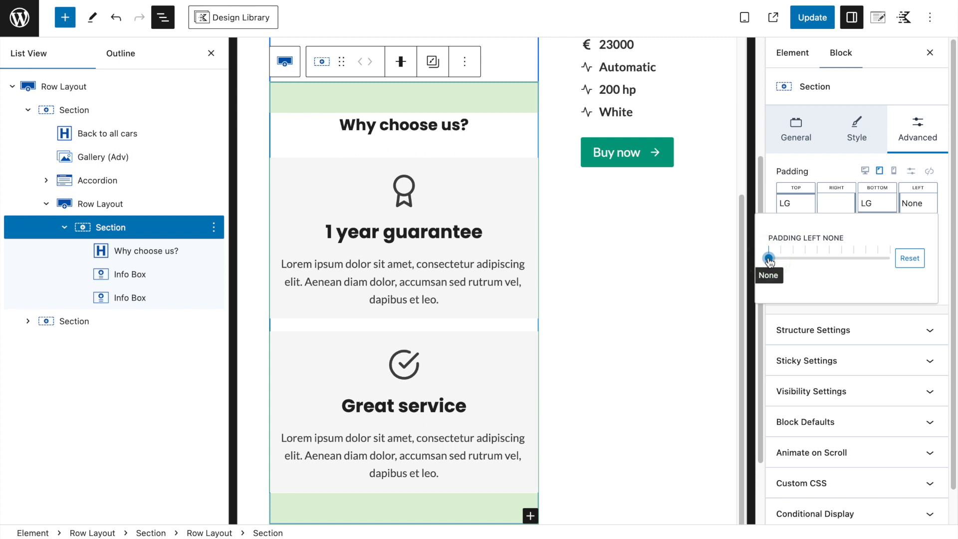
left_click(810, 18)
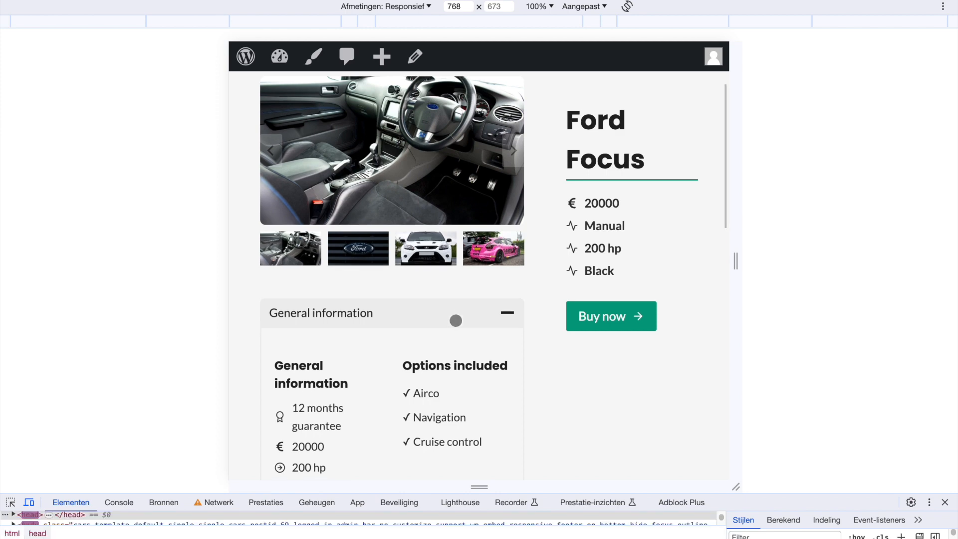
- Check the centring of the "Why choose us?" section on the live Ford Focus page at 768 px
scroll(455, 321, "down", 8)
scroll(455, 320, "down", 2)
scroll(299, 186, "up", 3)
scroll(330, 286, "down", 3)
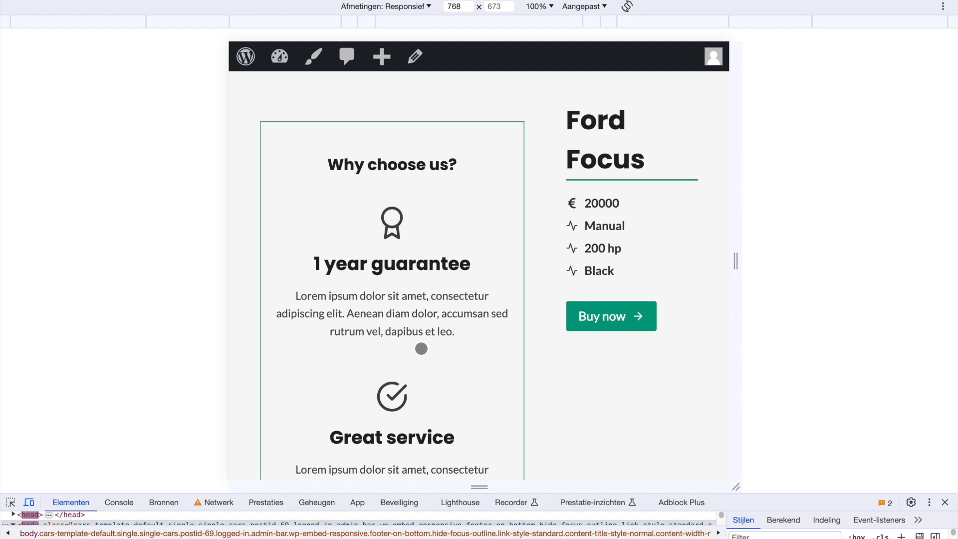
scroll(406, 288, "down", 3)
scroll(357, 344, "up", 3)
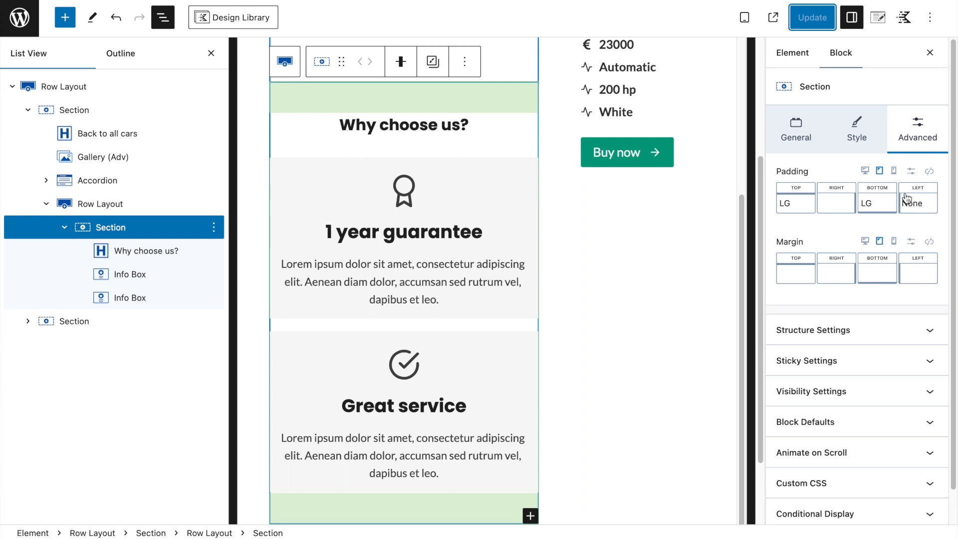
- Show the section's mobile padding, then examine the live page at 425 px, comparing where the gallery and the car details with Buy now sit
left_click(893, 171)
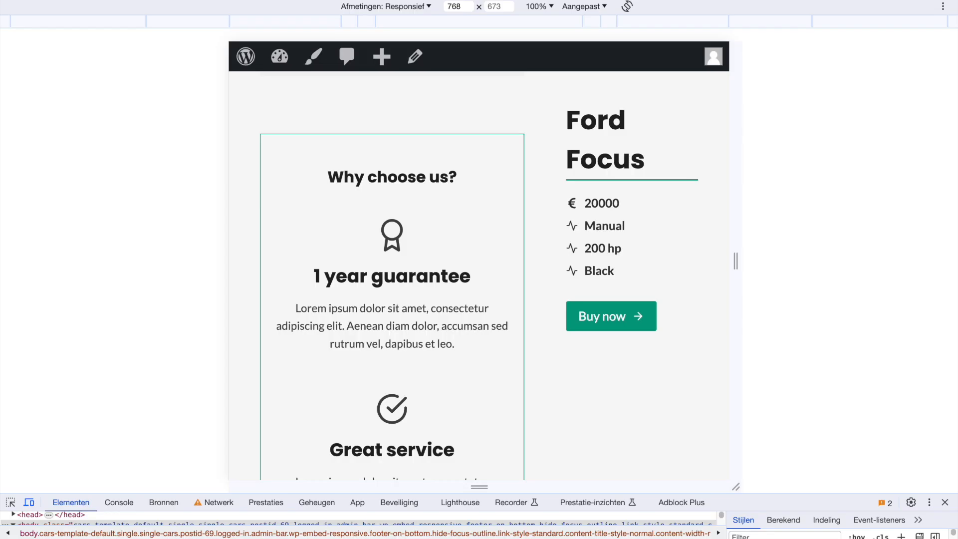
left_click(351, 19)
scroll(496, 209, "down", 3)
scroll(560, 334, "down", 7)
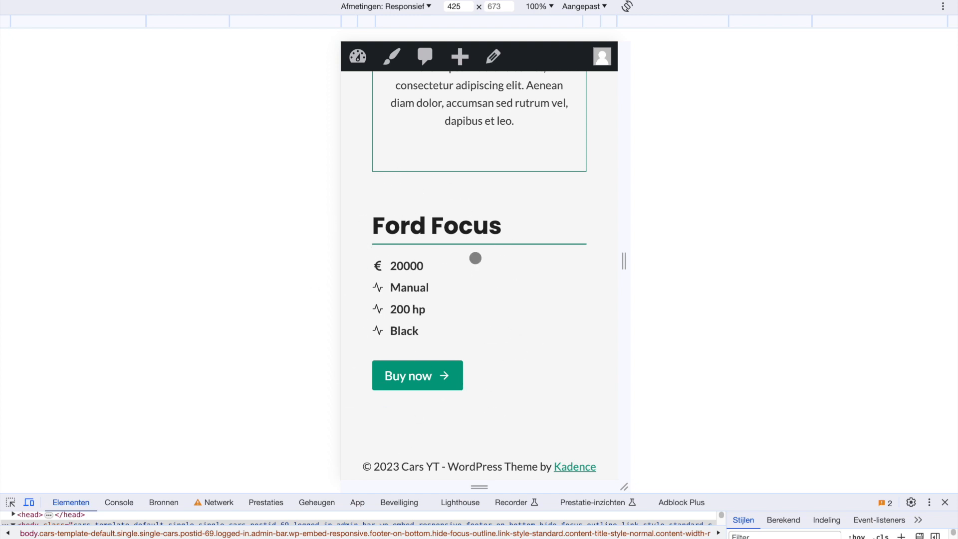
scroll(474, 258, "down", 1)
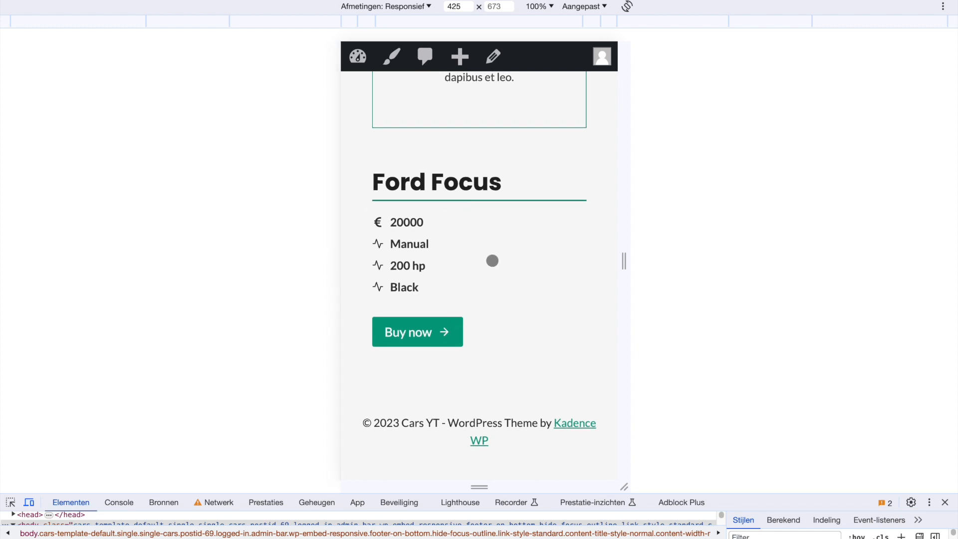
scroll(493, 261, "up", 15)
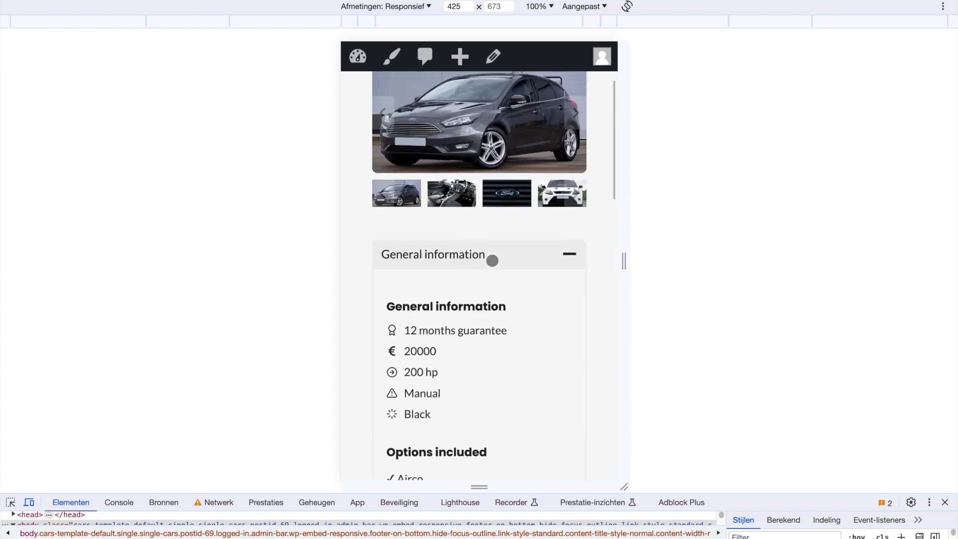
scroll(491, 259, "down", 15)
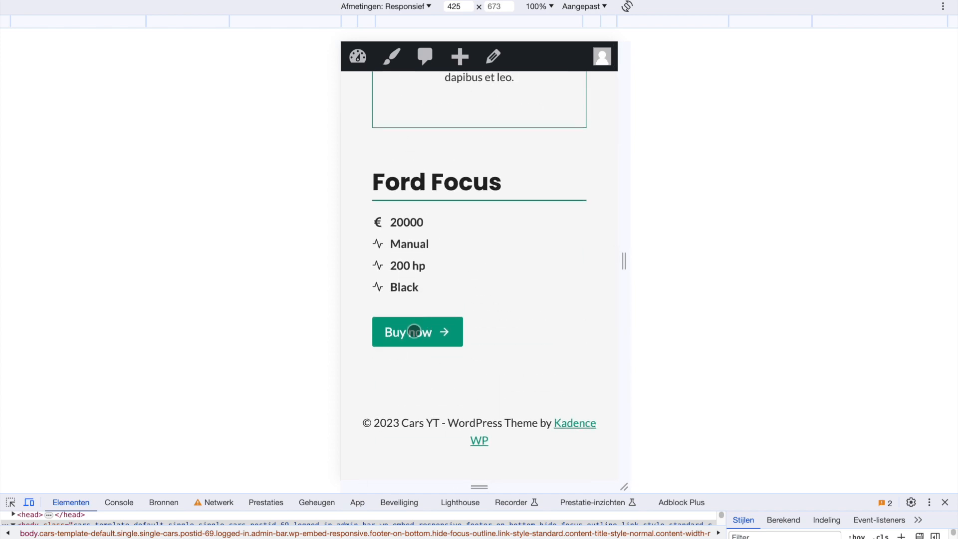
scroll(452, 324, "up", 15)
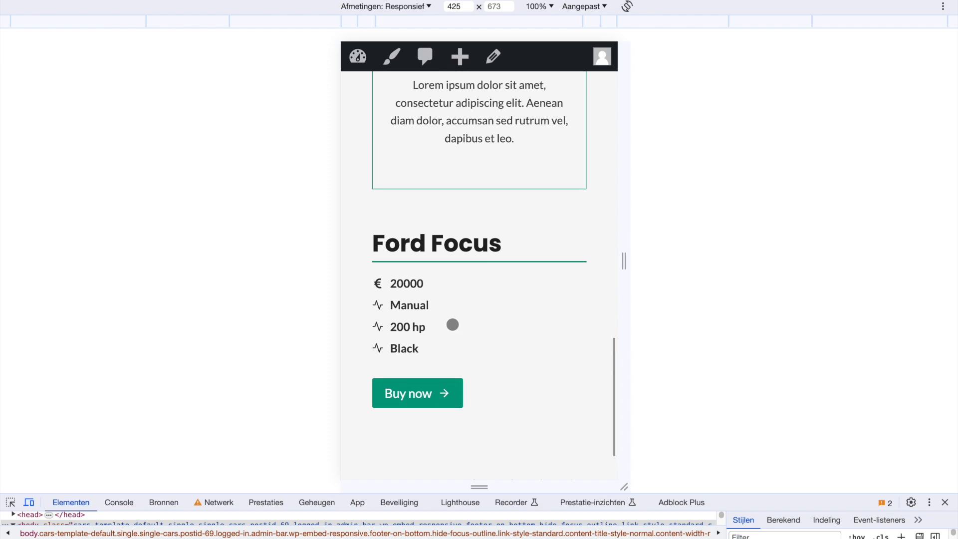
scroll(452, 324, "down", 15)
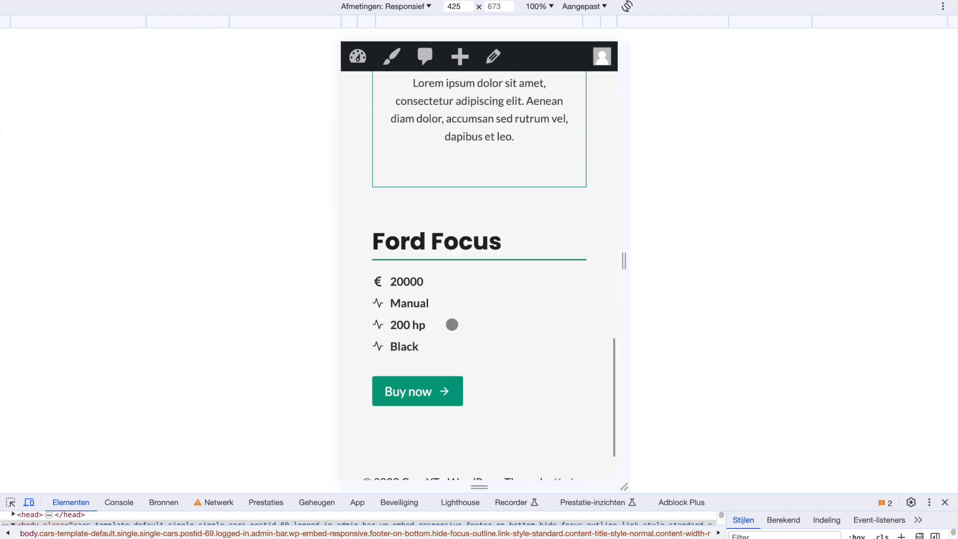
scroll(428, 281, "up", 15)
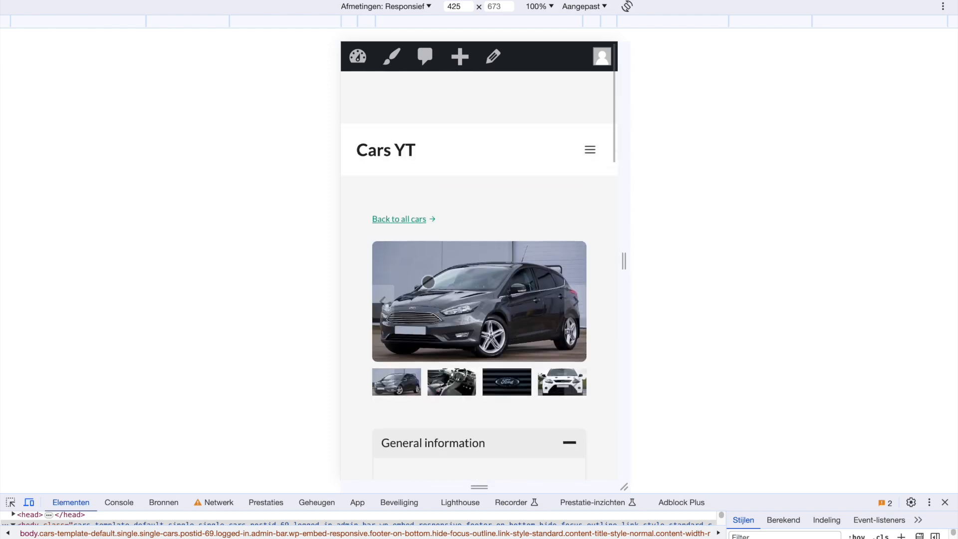
scroll(428, 282, "down", 1)
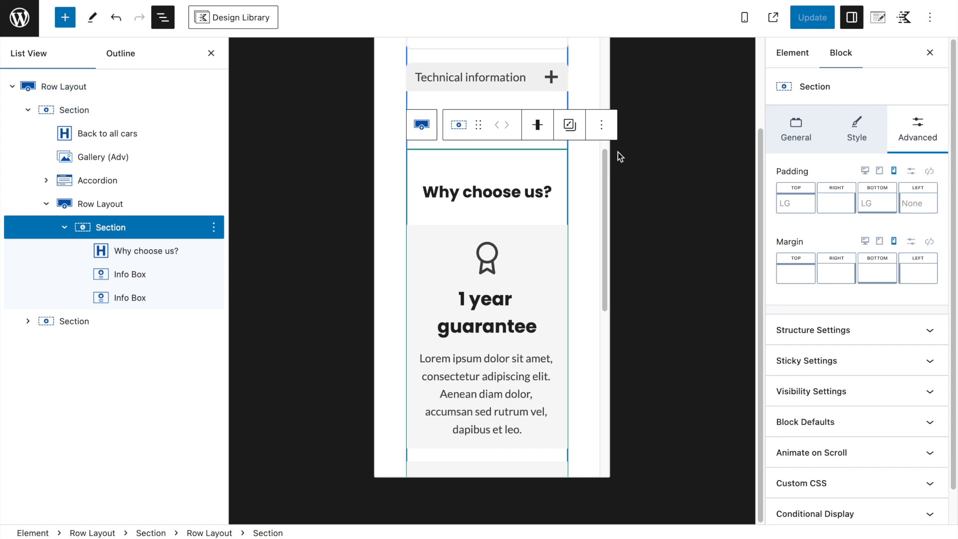
- Return the template to desktop view and inspect the outer row layout and its first section, collapsing that section's block tree
left_click(878, 171)
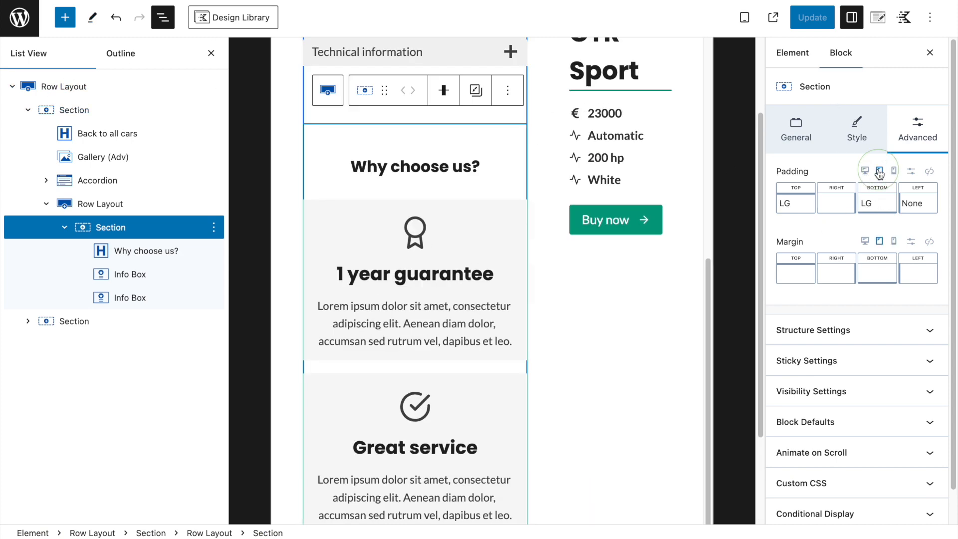
left_click(865, 171)
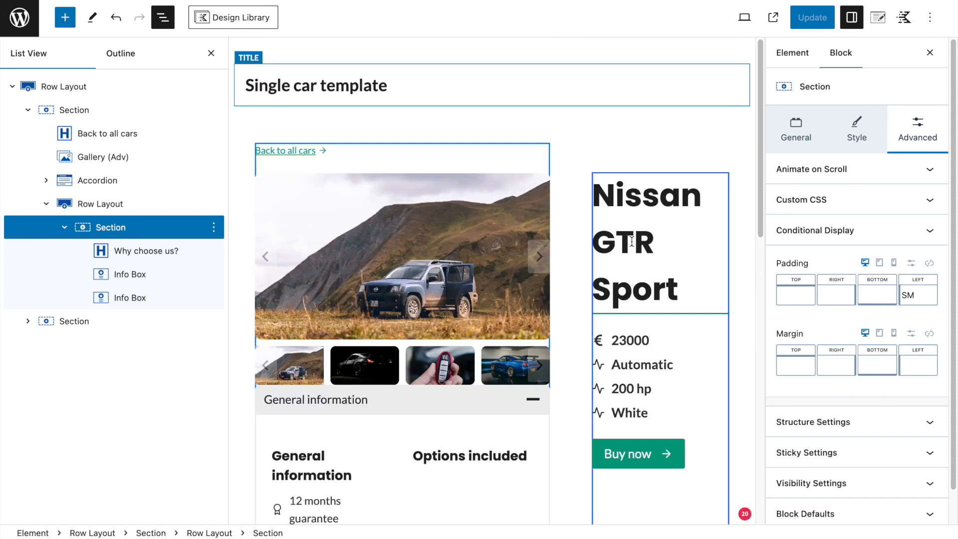
left_click(79, 89)
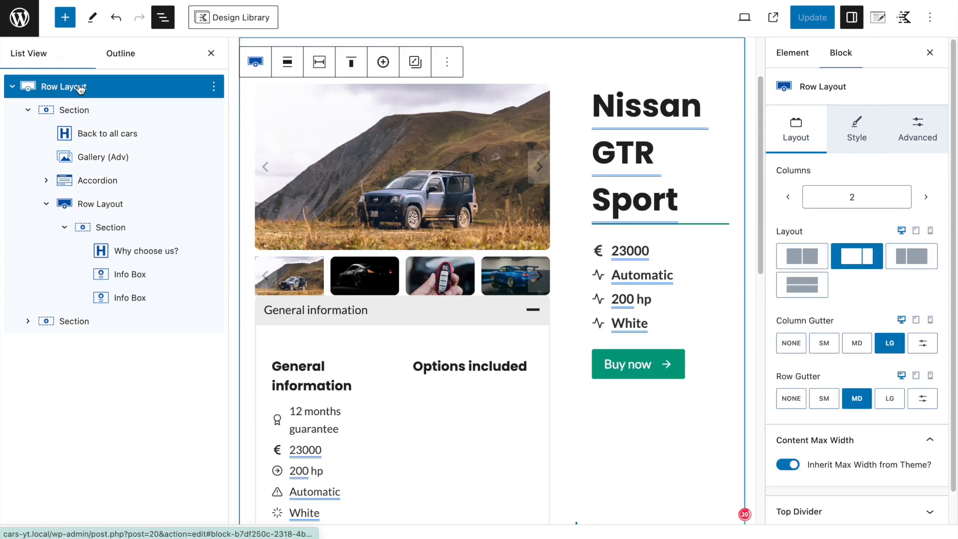
left_click(70, 110)
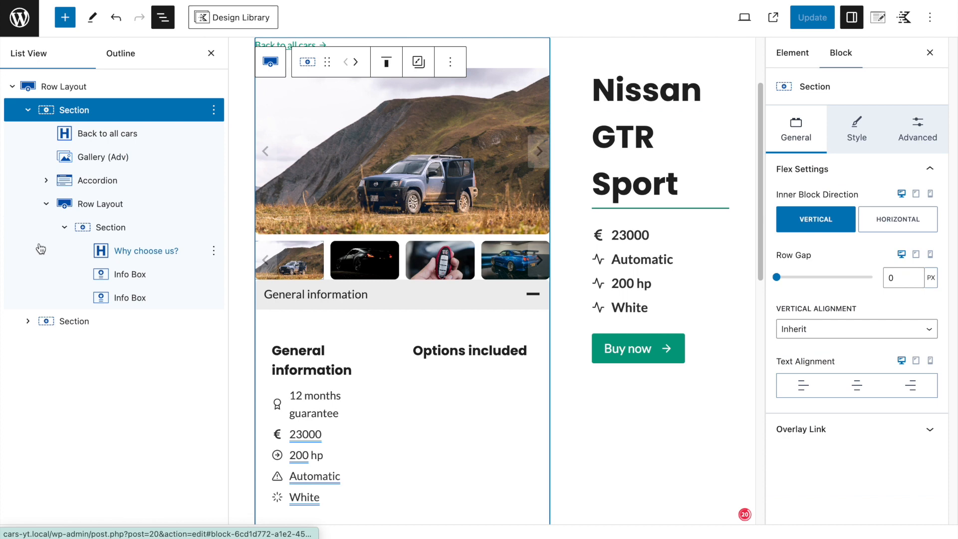
left_click(28, 109)
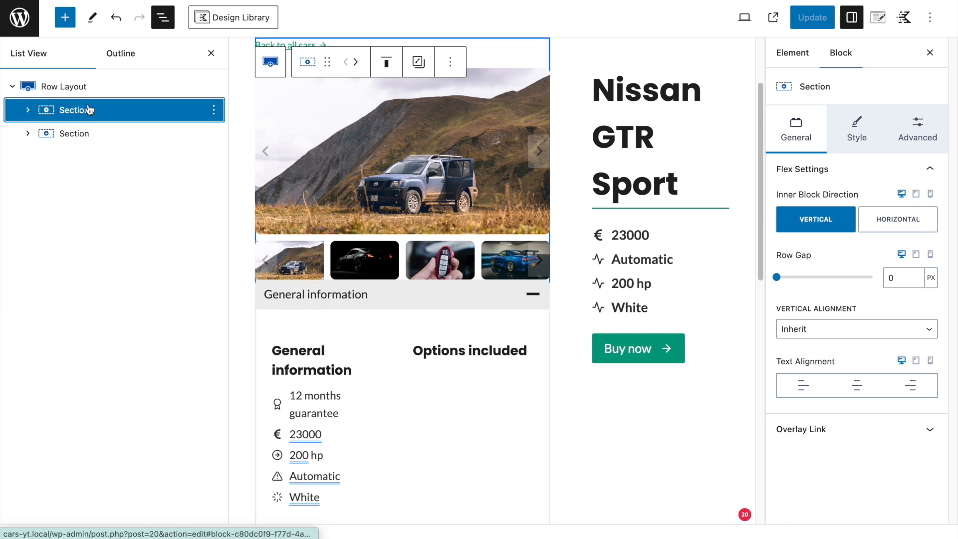
- Review the sticky settings of the section holding the car title, specs and Buy now button
left_click(78, 134)
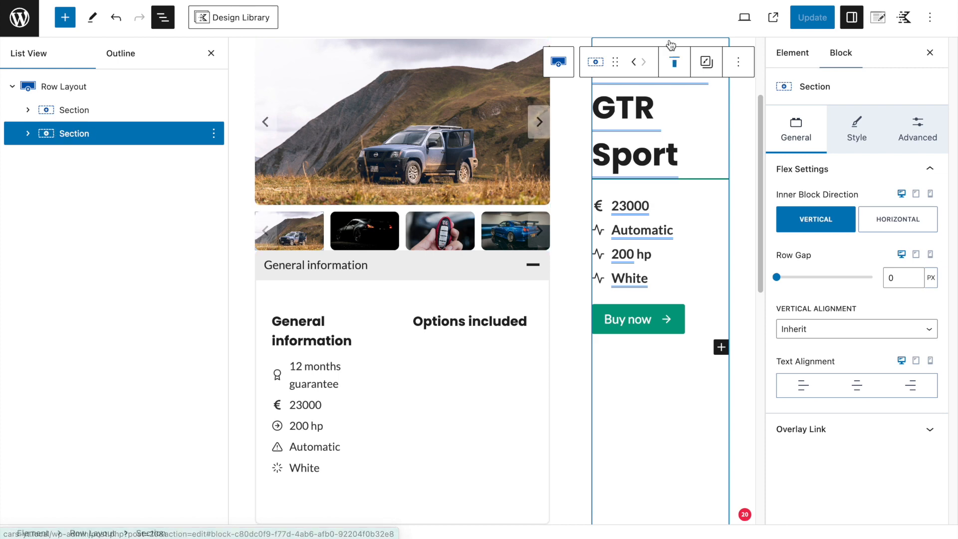
left_click(908, 129)
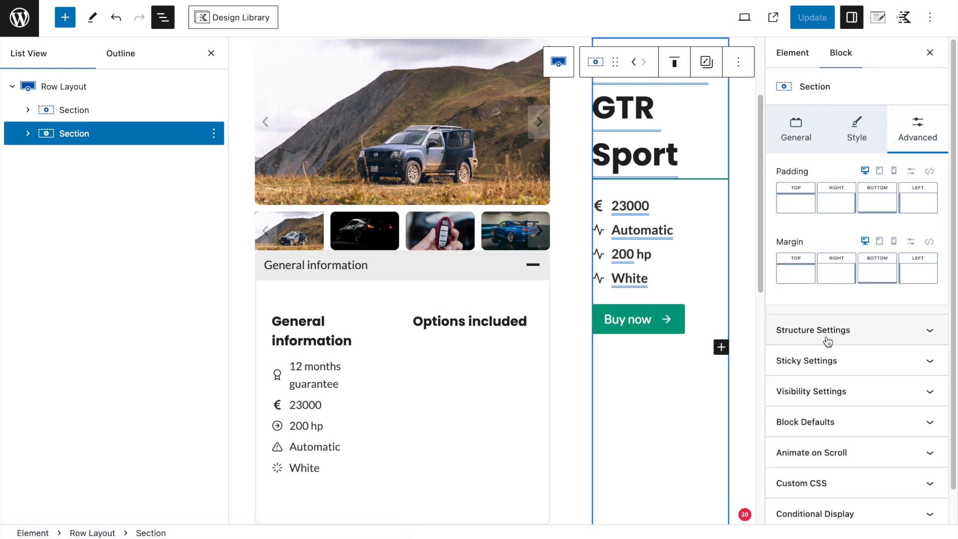
left_click(822, 360)
scroll(823, 359, "down", 1)
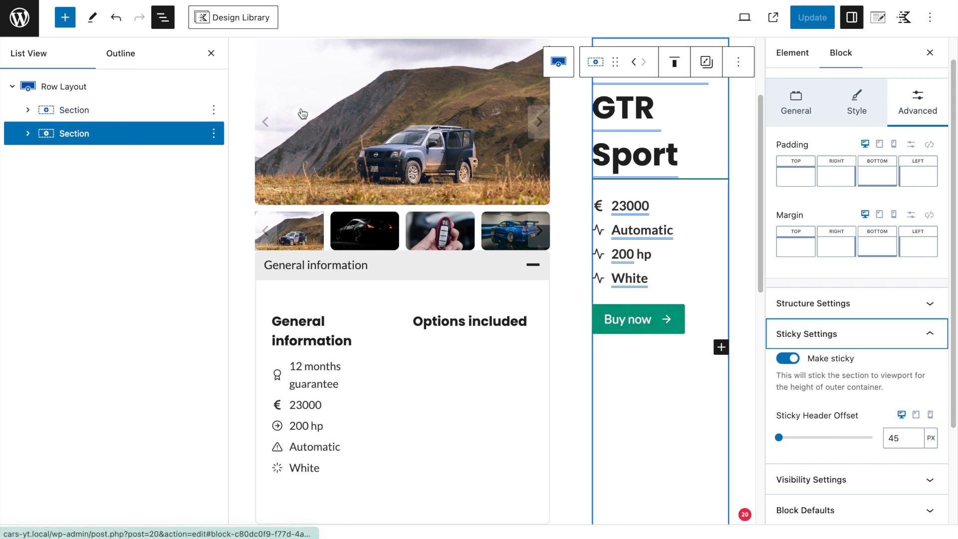
- Set the outer row layout's mobile collapse order to Reverse and update the single car template
left_click(59, 84)
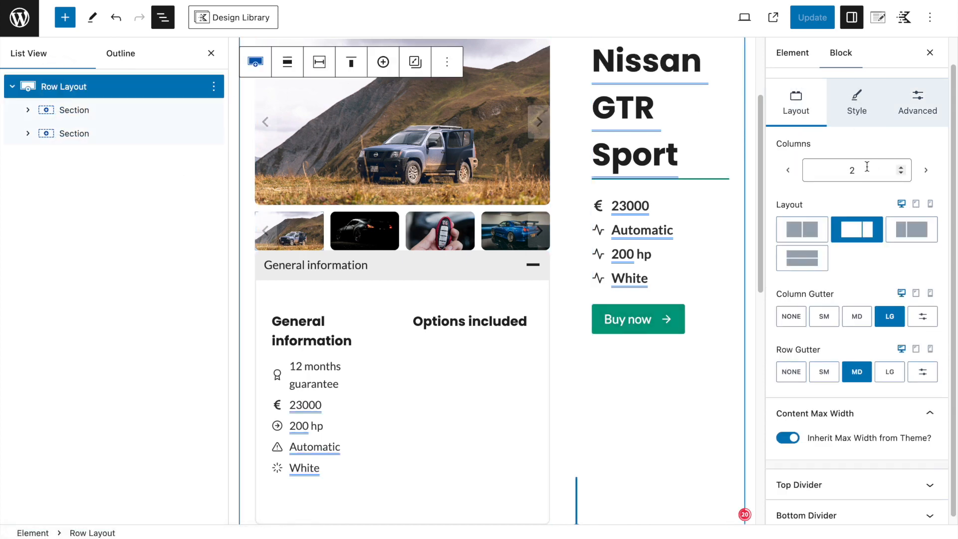
left_click(928, 205)
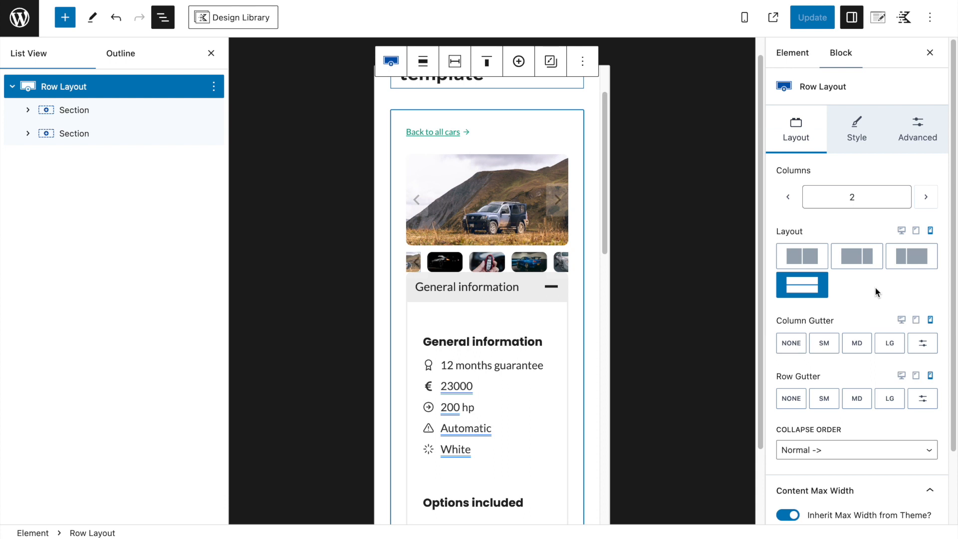
scroll(866, 317, "down", 1)
scroll(866, 317, "down", 1)
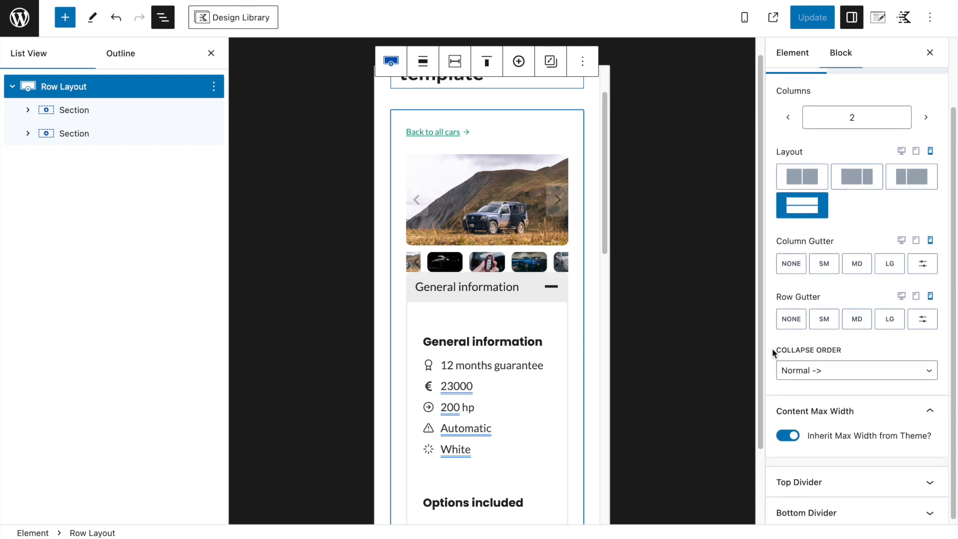
left_click_drag(790, 349, 841, 349)
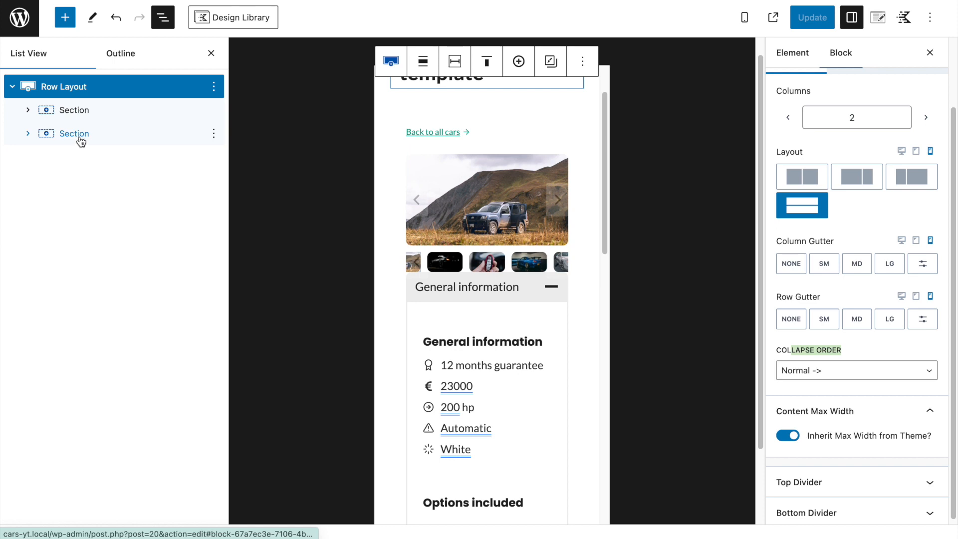
left_click(843, 370)
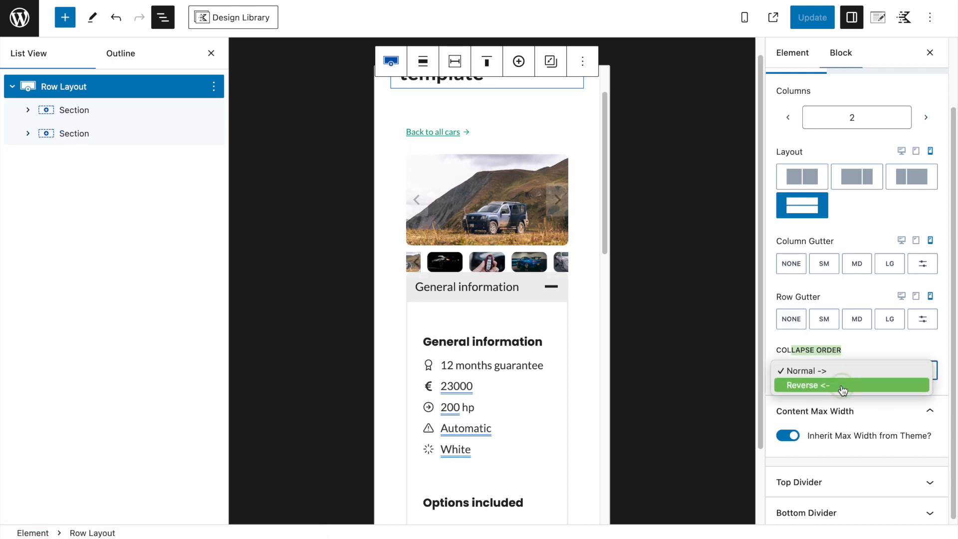
left_click(839, 384)
scroll(498, 276, "up", 1)
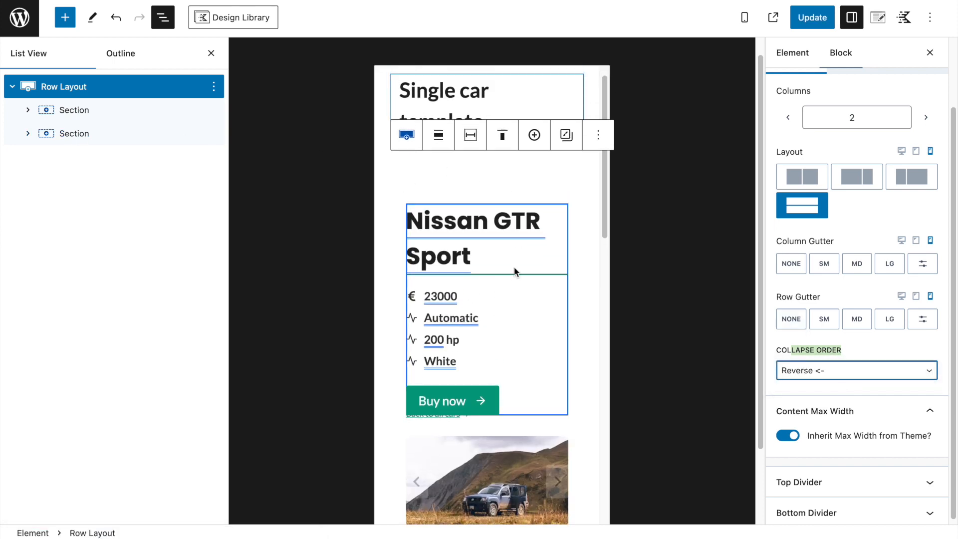
left_click(808, 27)
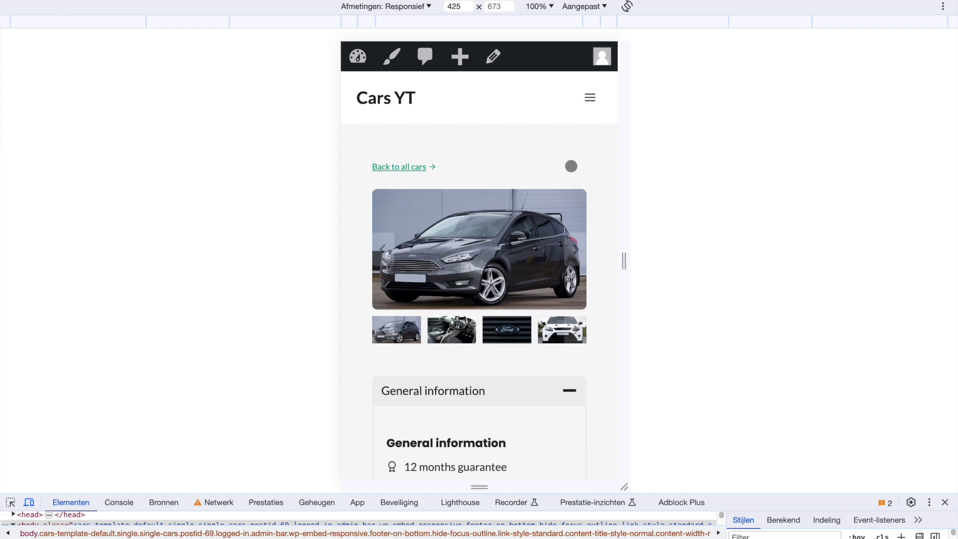
- Reload the live Ford Focus page at 425 px, check the order of car details and gallery, and advance the gallery four images
key("super+r")
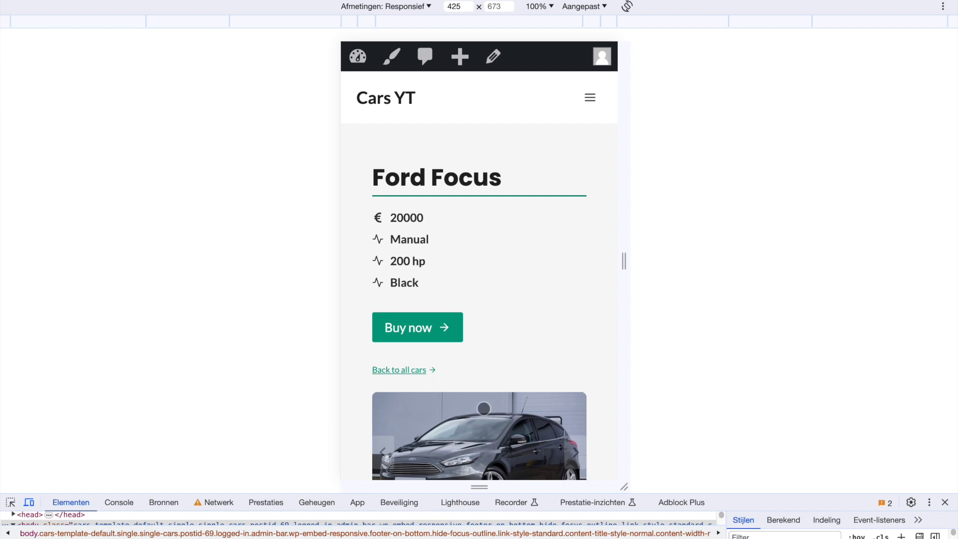
scroll(478, 401, "down", 3)
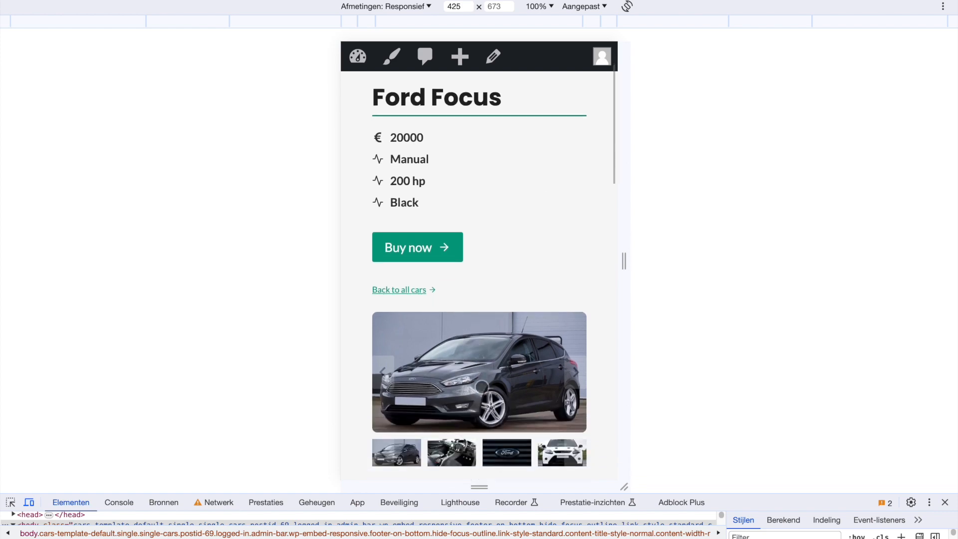
left_click(577, 305)
left_click(577, 305)
left_click(577, 305)
left_click(577, 305)
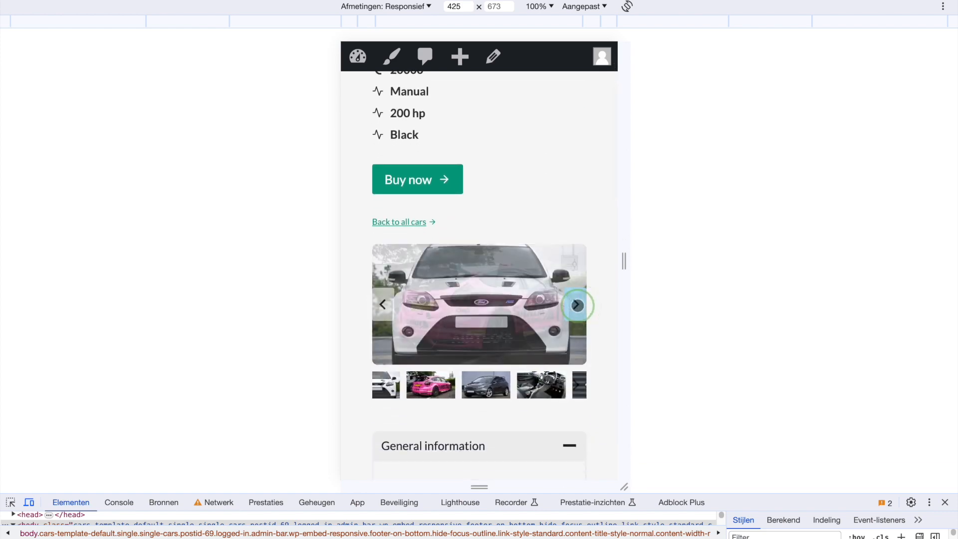
- Examine the live mobile page's sections and side spacing at 425 px and 320 px, then leave the responsive preview
scroll(577, 305, "down", 6)
scroll(577, 305, "down", 14)
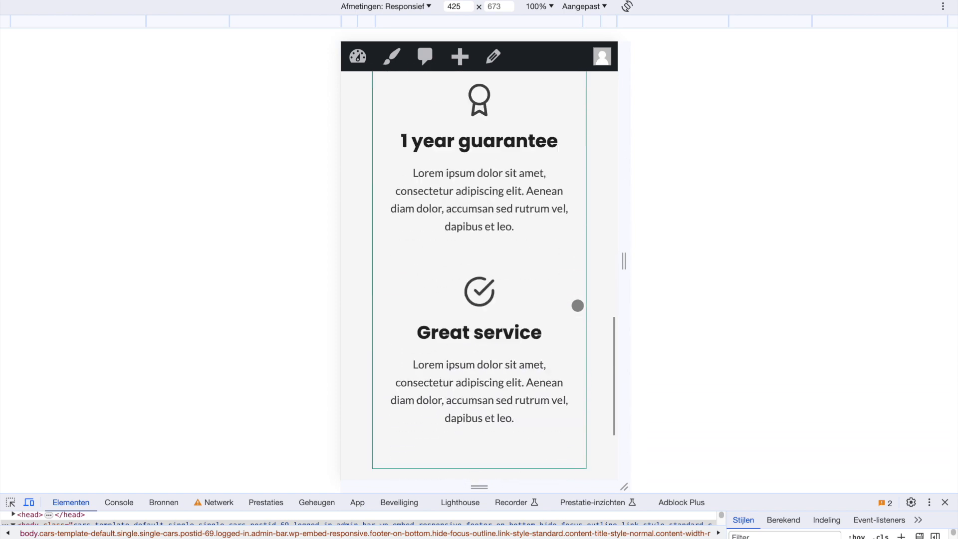
scroll(577, 305, "up", 20)
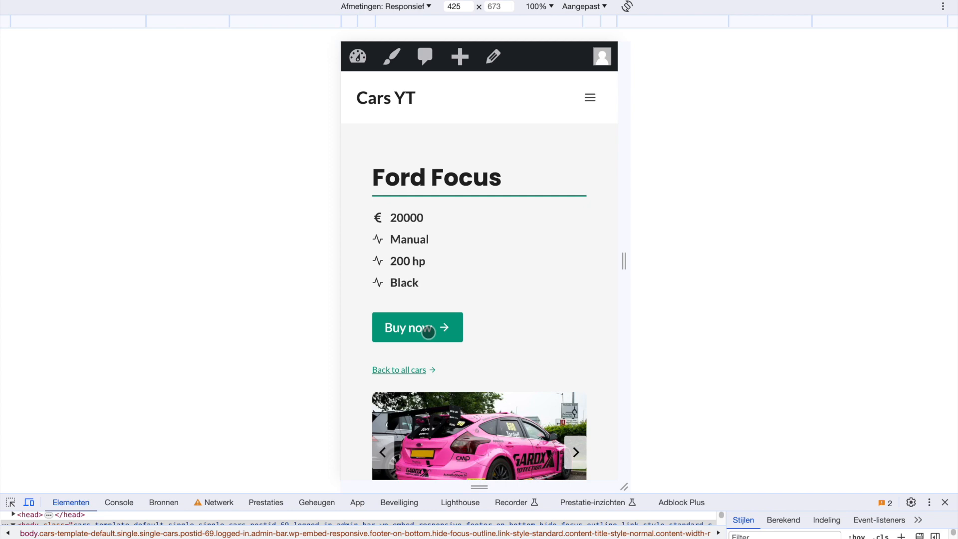
scroll(501, 320, "down", 4)
scroll(503, 291, "down", 7)
scroll(503, 290, "up", 11)
scroll(502, 291, "down", 1)
scroll(478, 349, "down", 5)
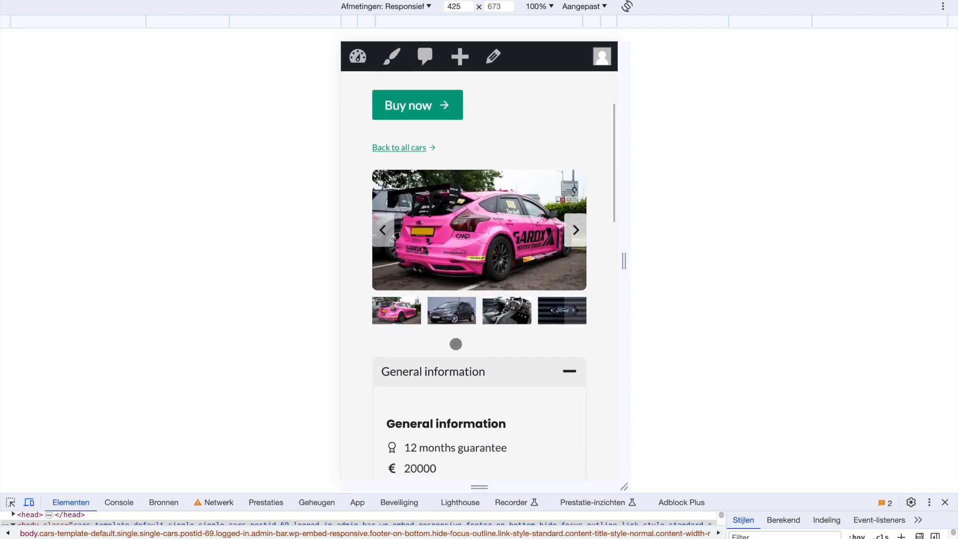
left_click(388, 22)
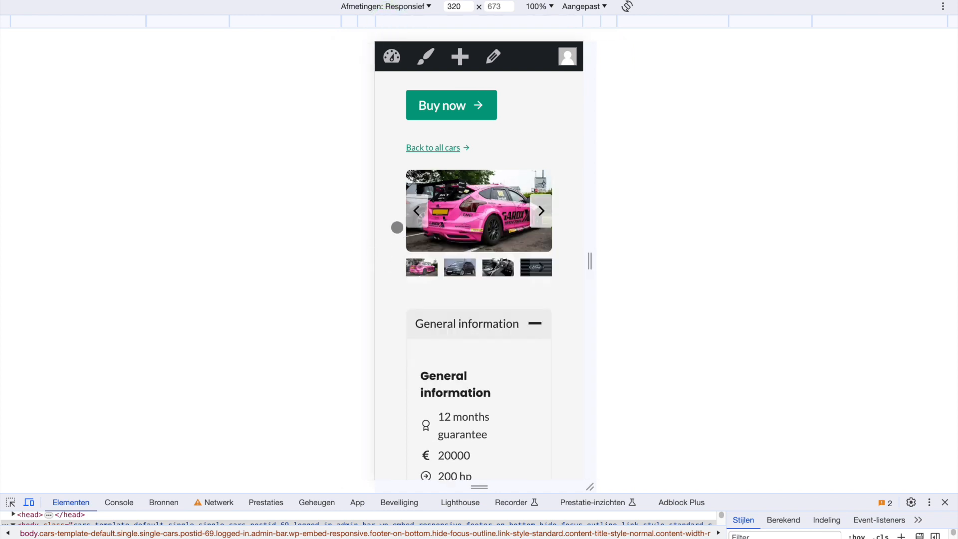
left_click(343, 24)
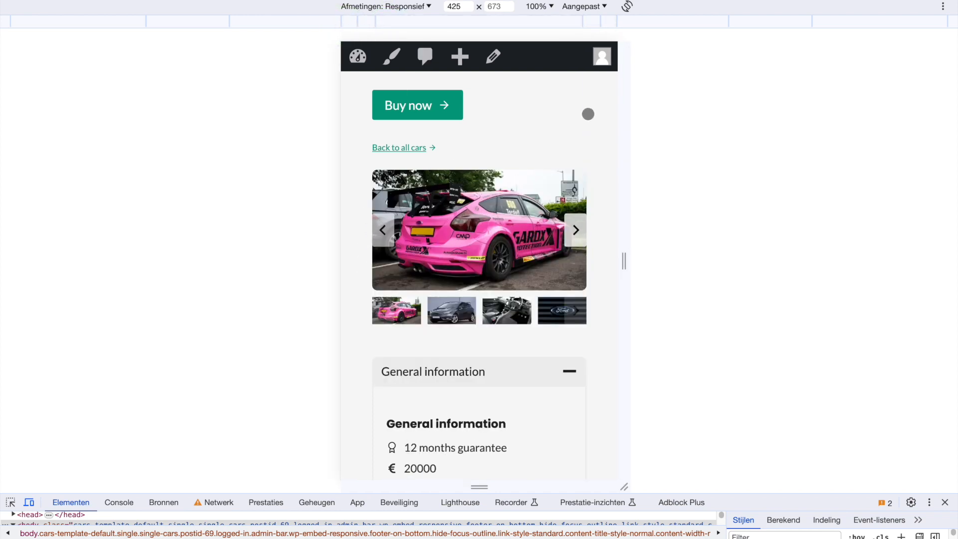
left_click(946, 502)
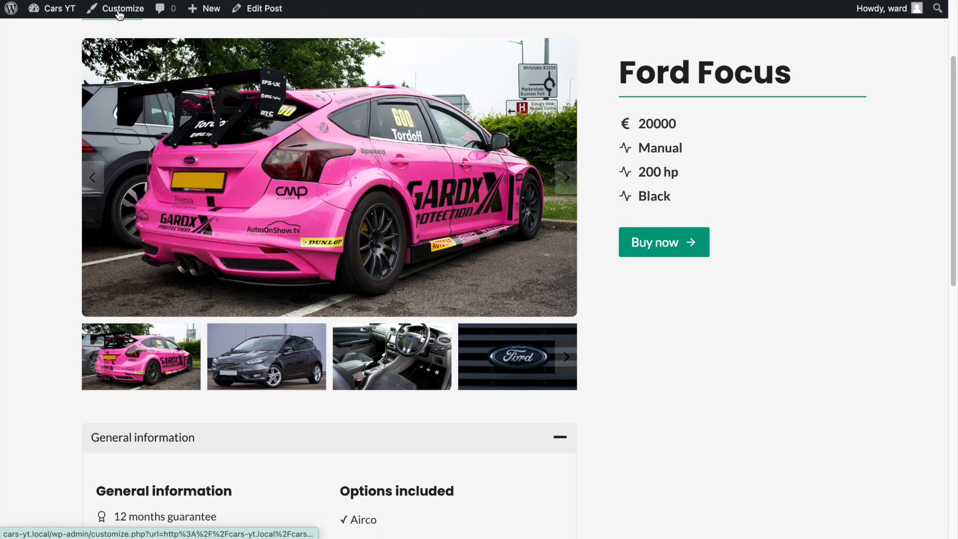
- Set the mobile Content Left/Right Edge Spacing to 0.5 rem in the Customizer's general layout settings and publish it
left_click(119, 14)
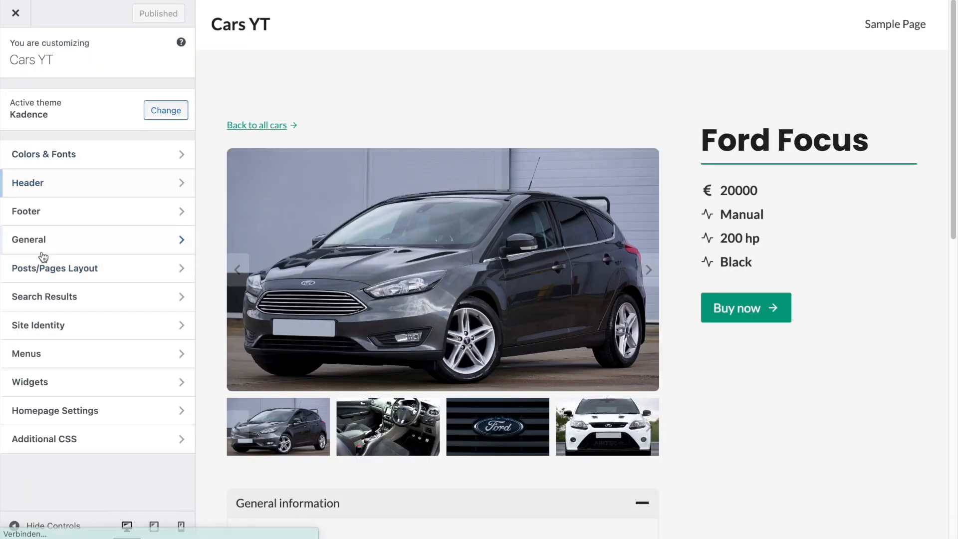
left_click(51, 247)
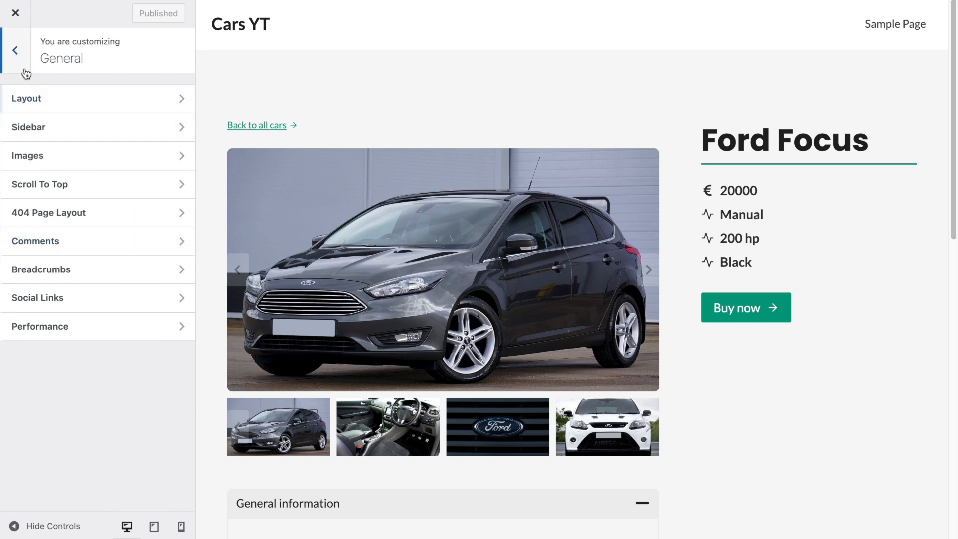
left_click(33, 98)
left_click_drag(14, 166, 91, 190)
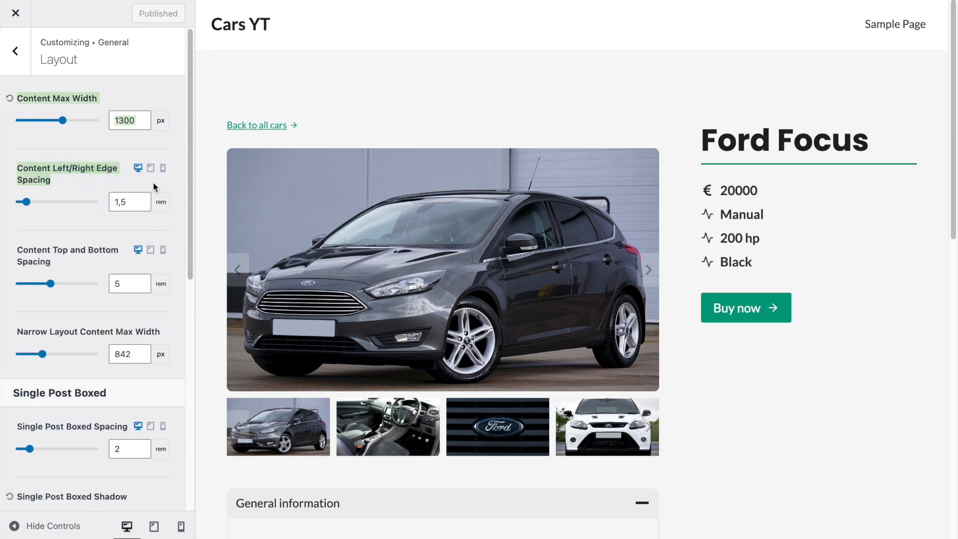
left_click(163, 168)
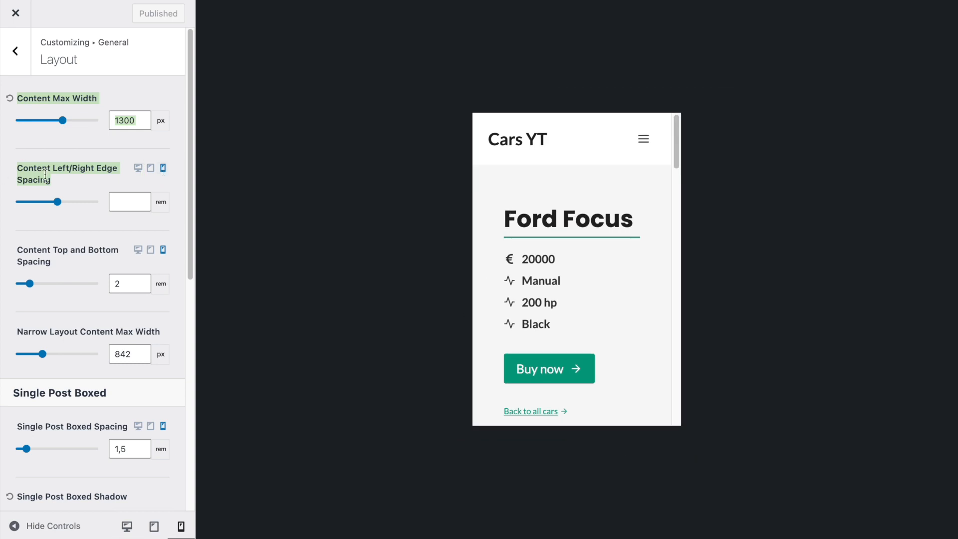
left_click(128, 199)
type("1")
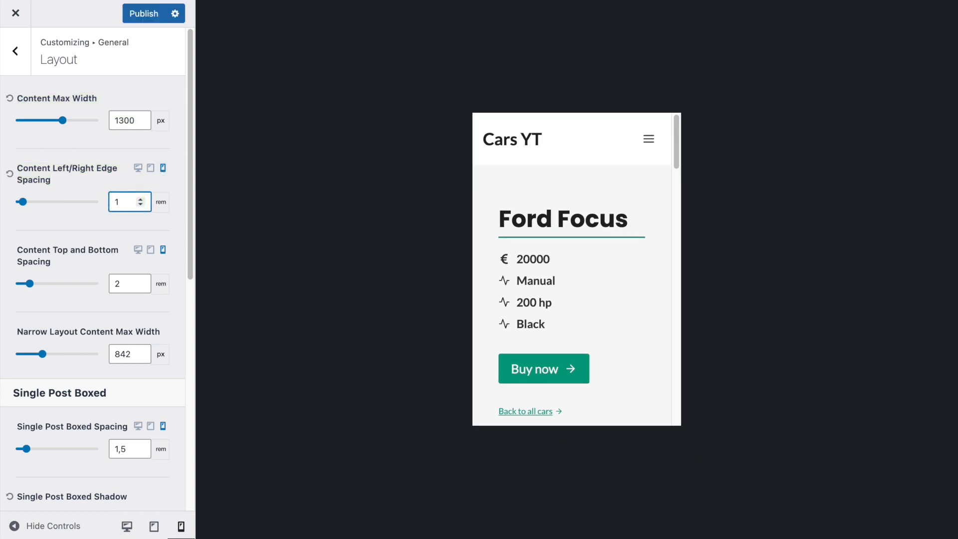
key("BackSpace")
type("0.5")
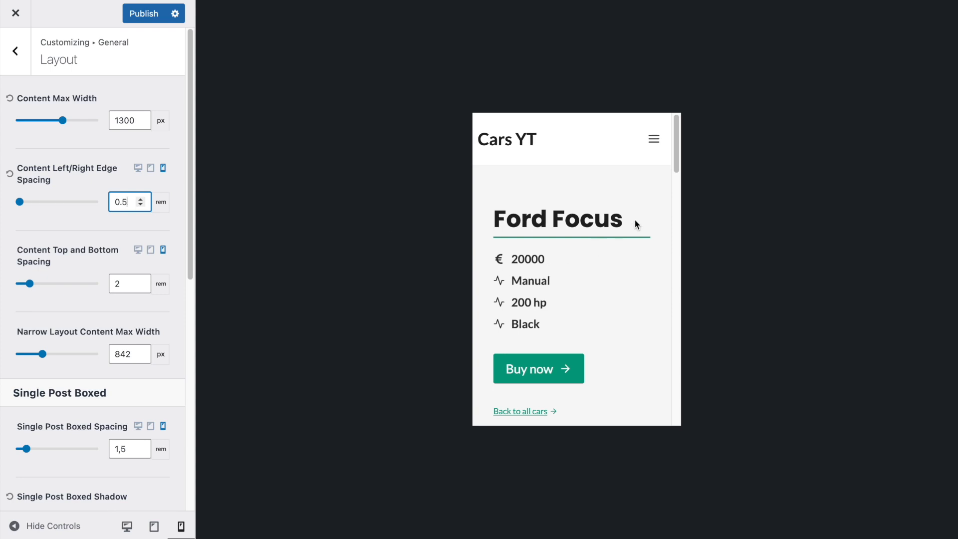
scroll(588, 195, "down", 1)
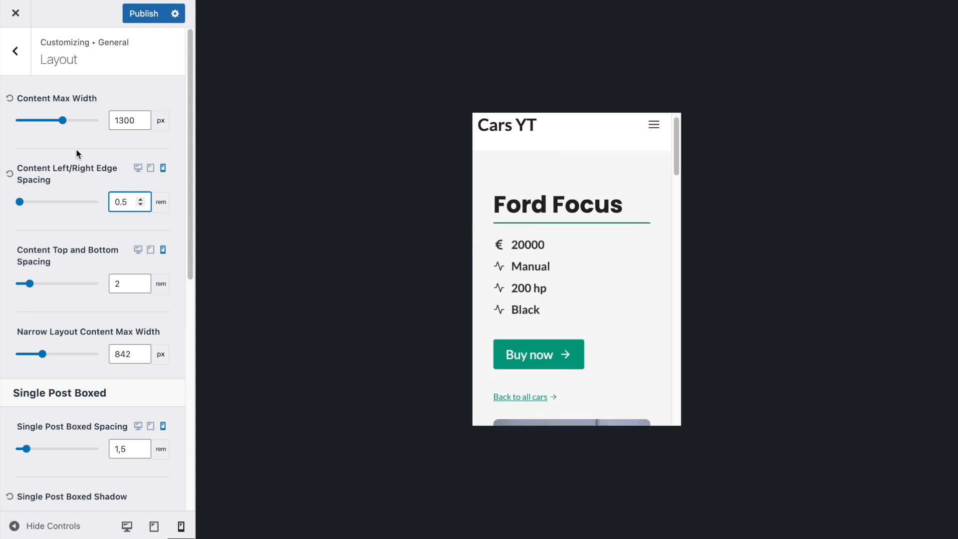
left_click(132, 17)
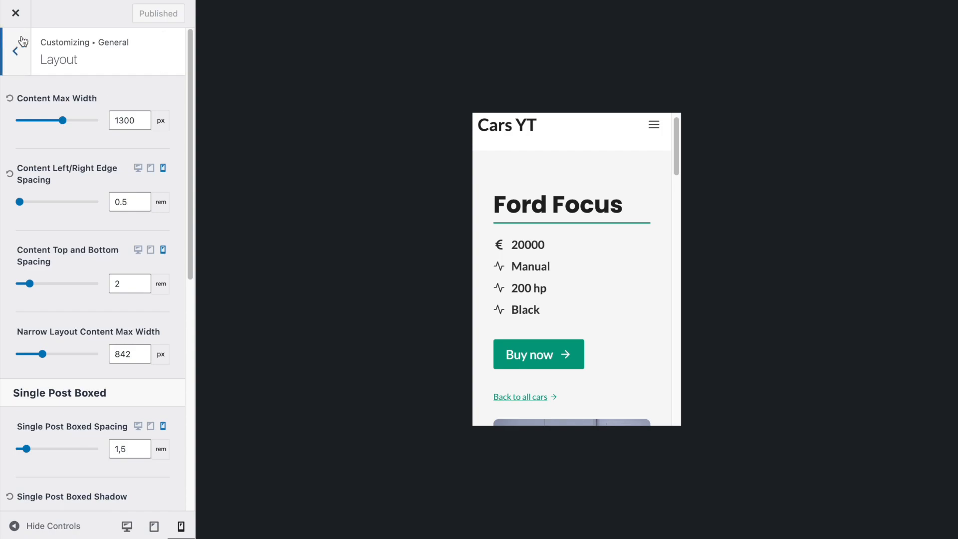
- Leave the Customizer and check the live Ford Focus page's side spacing in the responsive preview at 425 px and 320 px
left_click(15, 14)
right_click(377, 143)
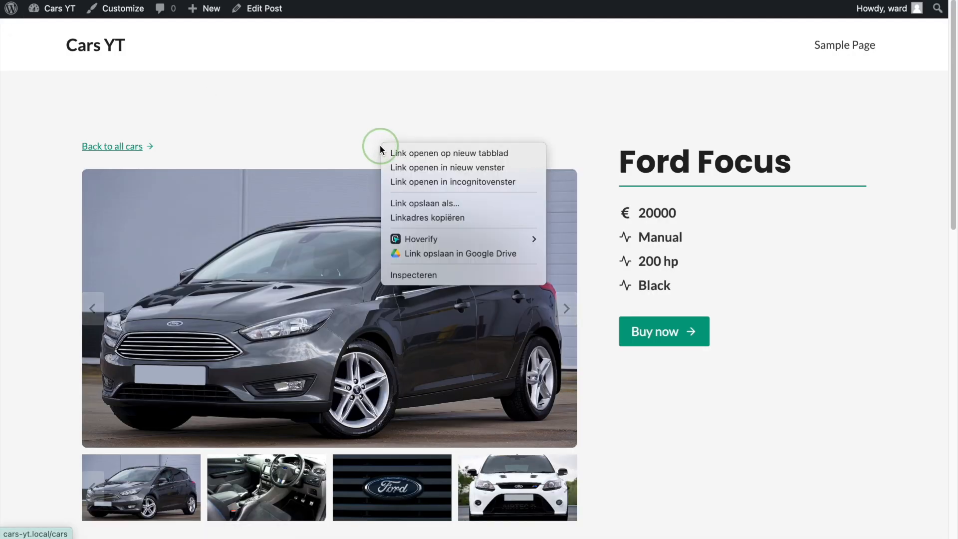
left_click(434, 269)
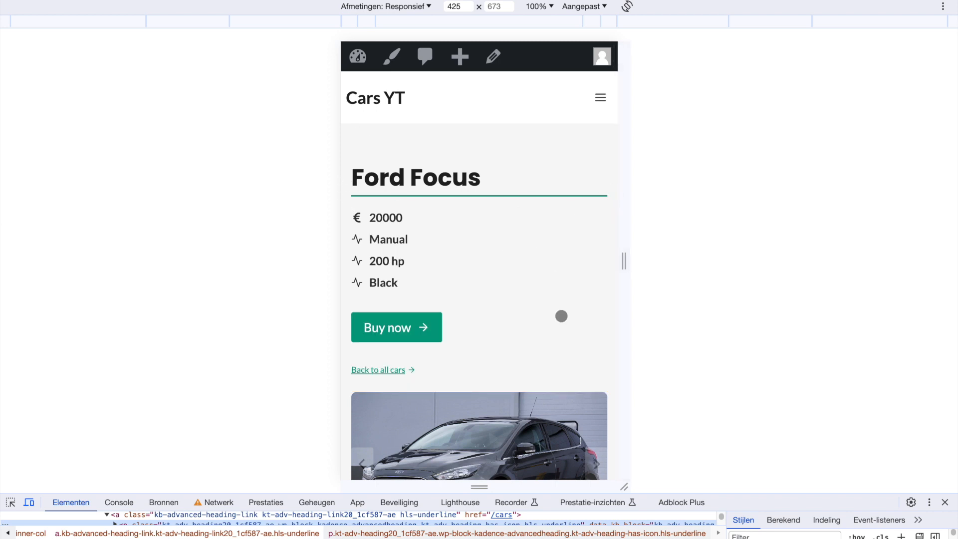
scroll(561, 315, "down", 5)
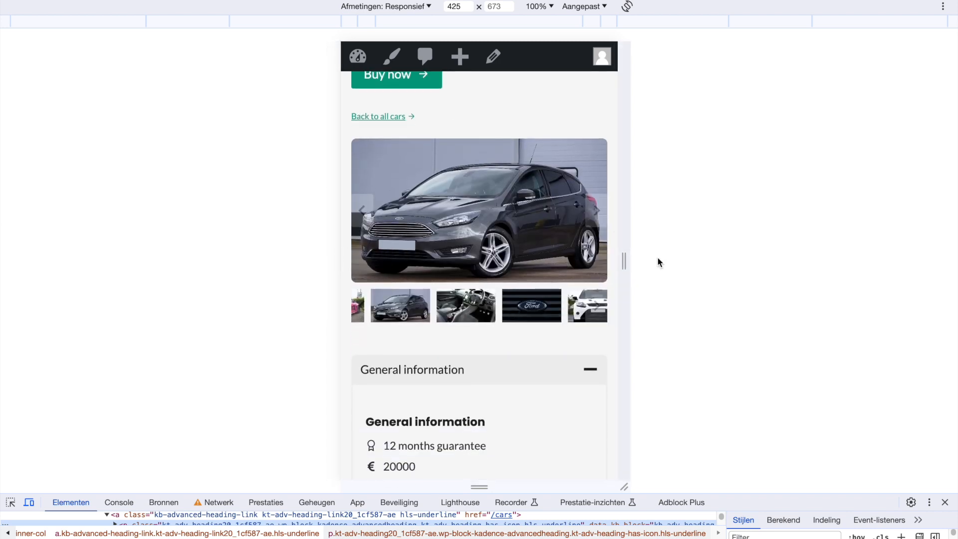
scroll(575, 376, "down", 8)
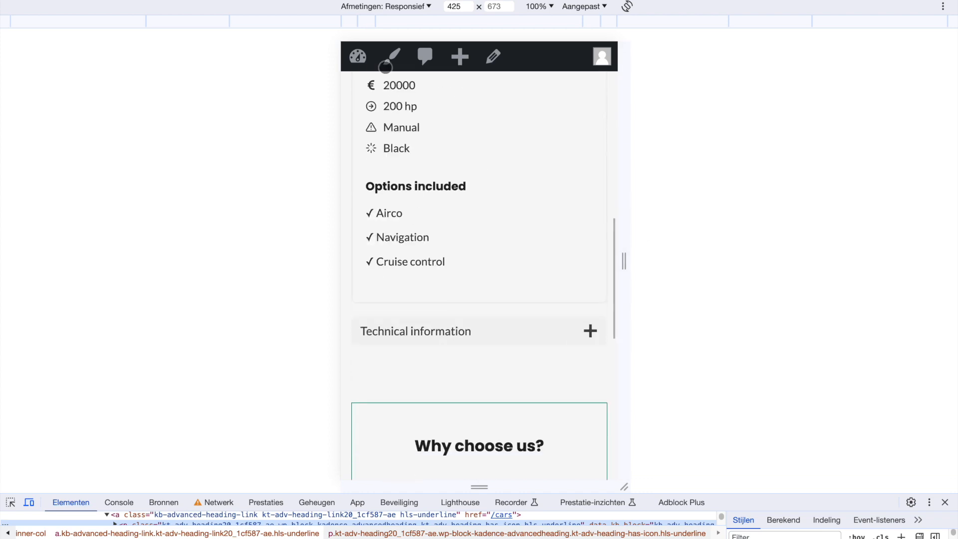
left_click(364, 19)
left_click(387, 25)
scroll(438, 166, "up", 10)
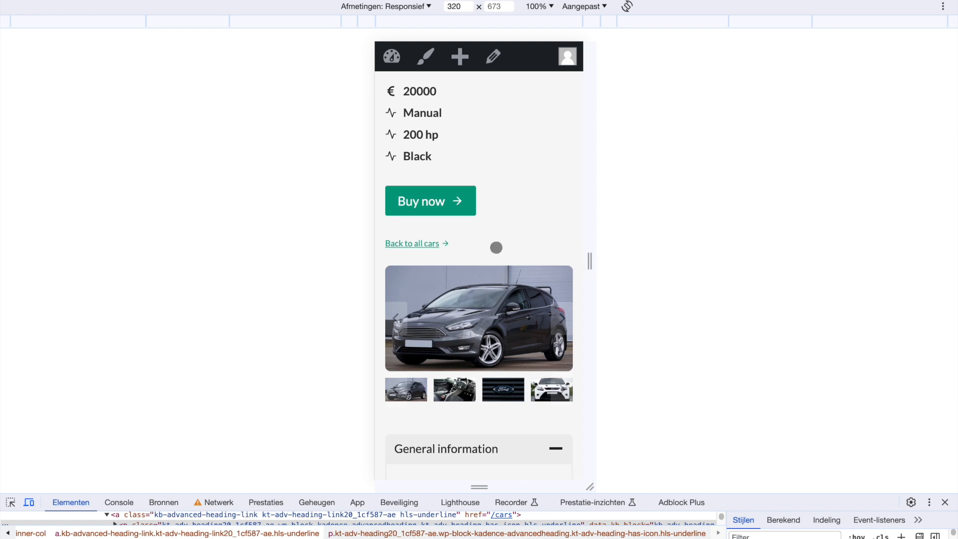
scroll(496, 247, "up", 3)
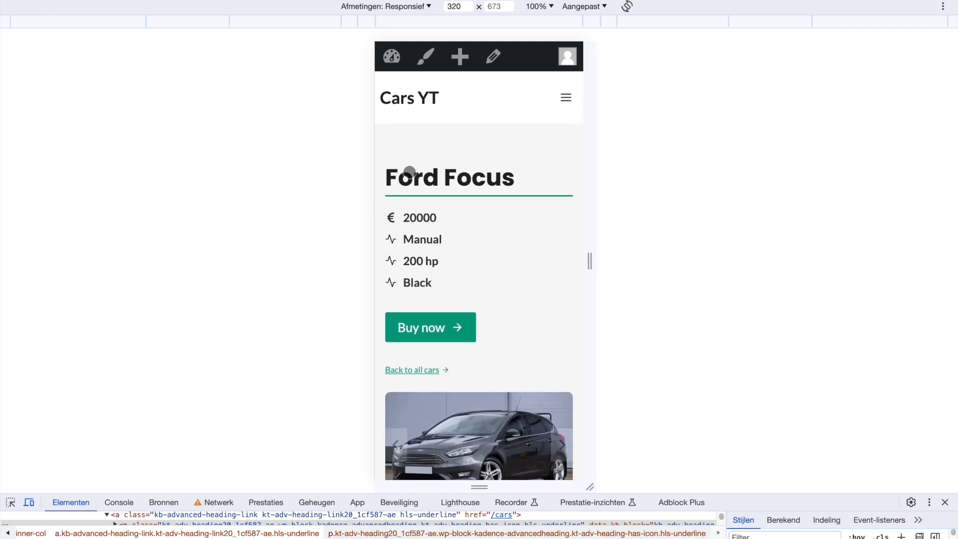
- Compare the Ford Focus page's layout at 768 px and 1440 px, then re-examine the whole page at 320 px
left_click(297, 25)
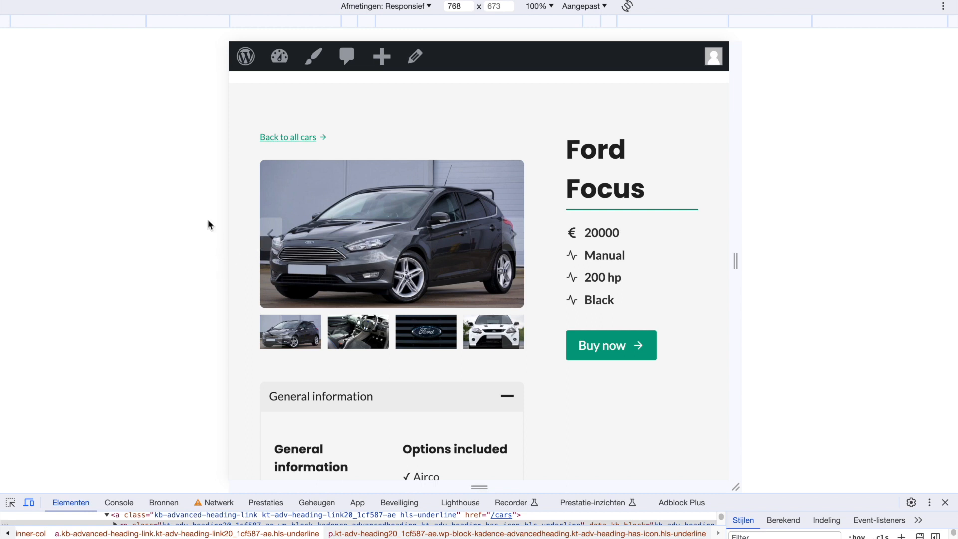
left_click(58, 23)
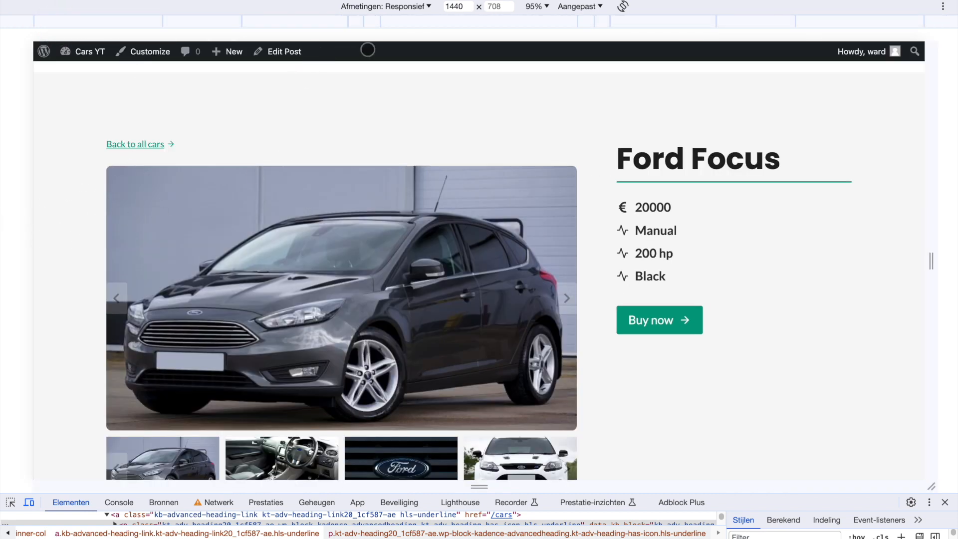
left_click(388, 20)
scroll(438, 198, "down", 20)
scroll(439, 197, "up", 20)
scroll(478, 381, "down", 1)
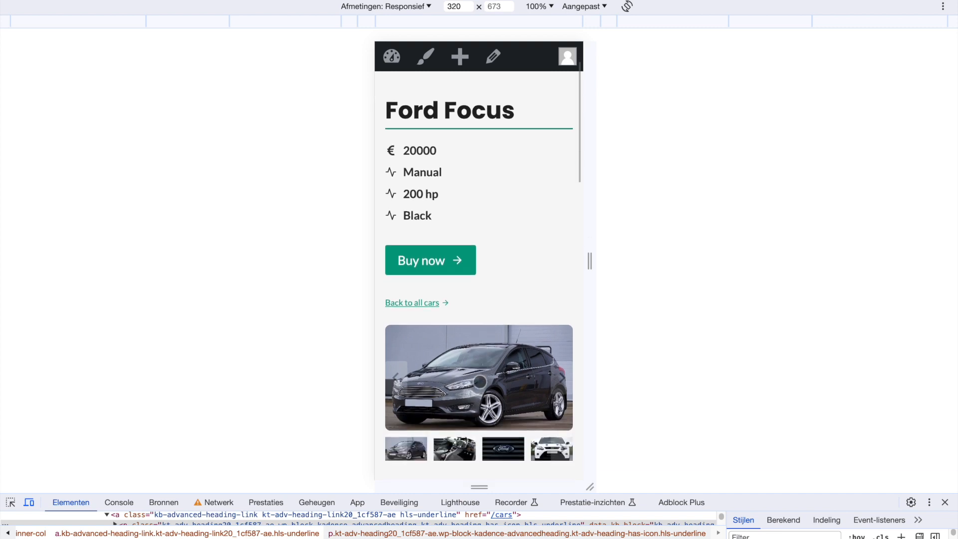
scroll(480, 382, "down", 2)
scroll(484, 320, "up", 3)
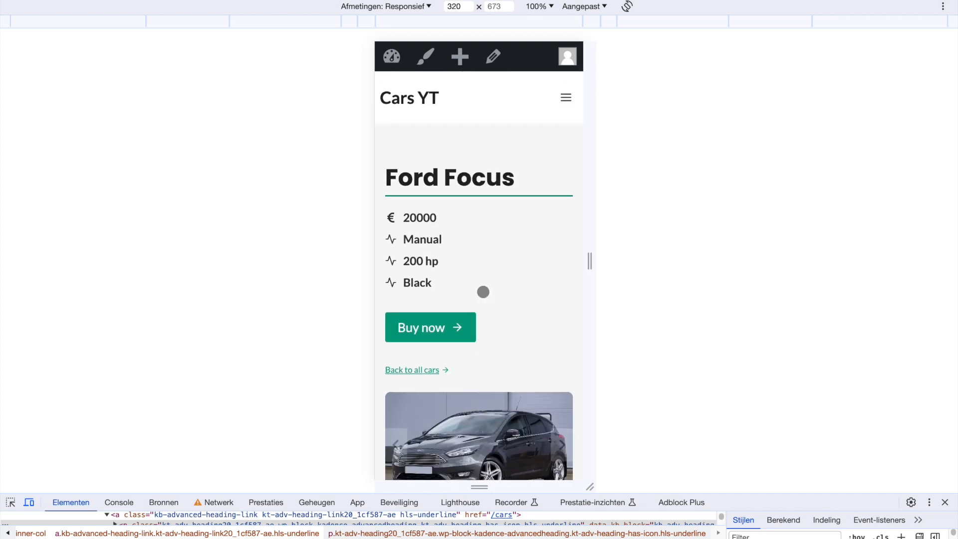
scroll(487, 280, "down", 8)
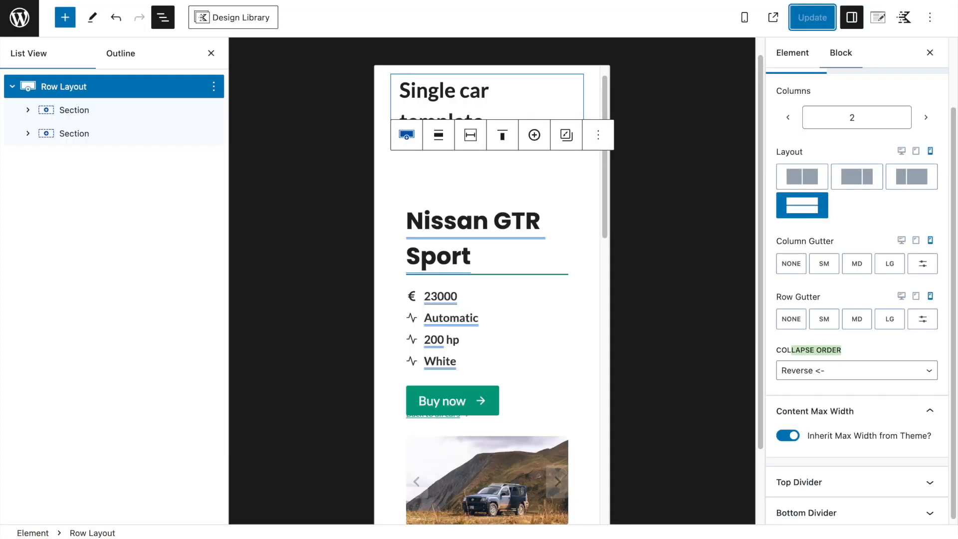
- Return the template editor to desktop view and compare the live Ford Focus page at 320 px and 1430 px
left_click(901, 230)
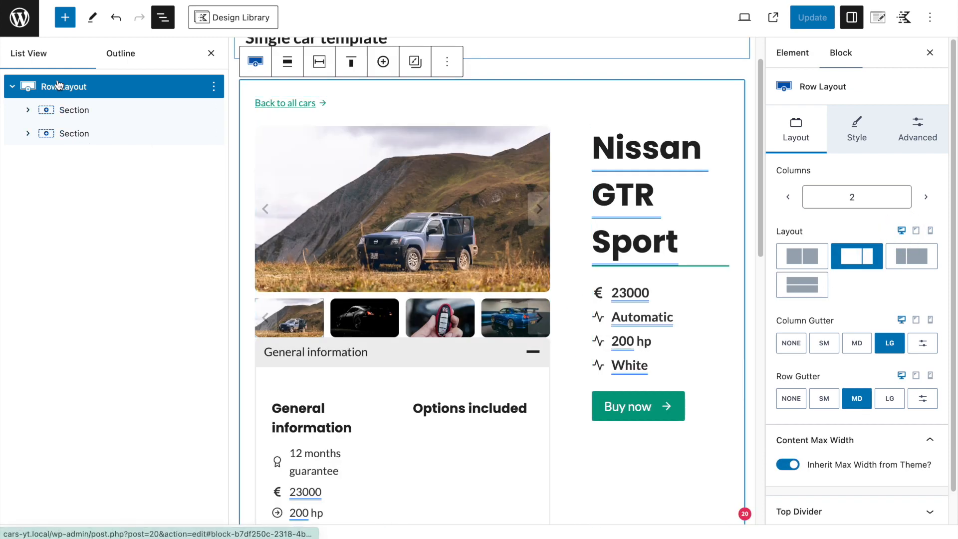
left_click(613, 179)
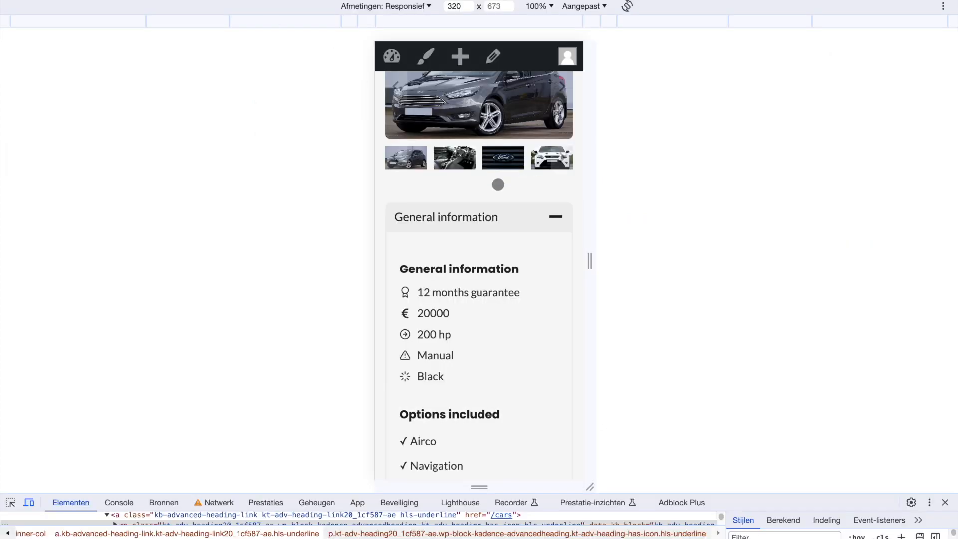
scroll(515, 216, "up", 6)
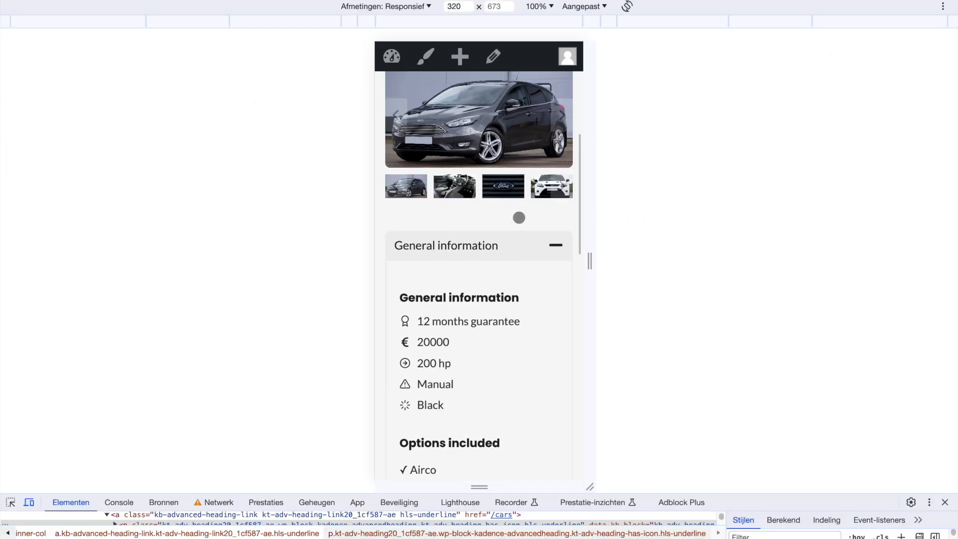
scroll(519, 218, "down", 1)
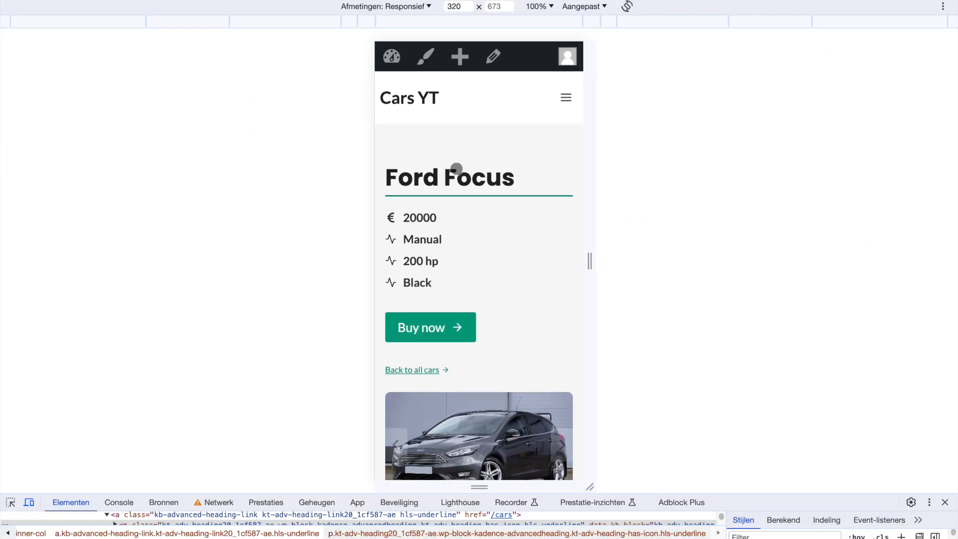
left_click_drag(591, 261, 951, 261)
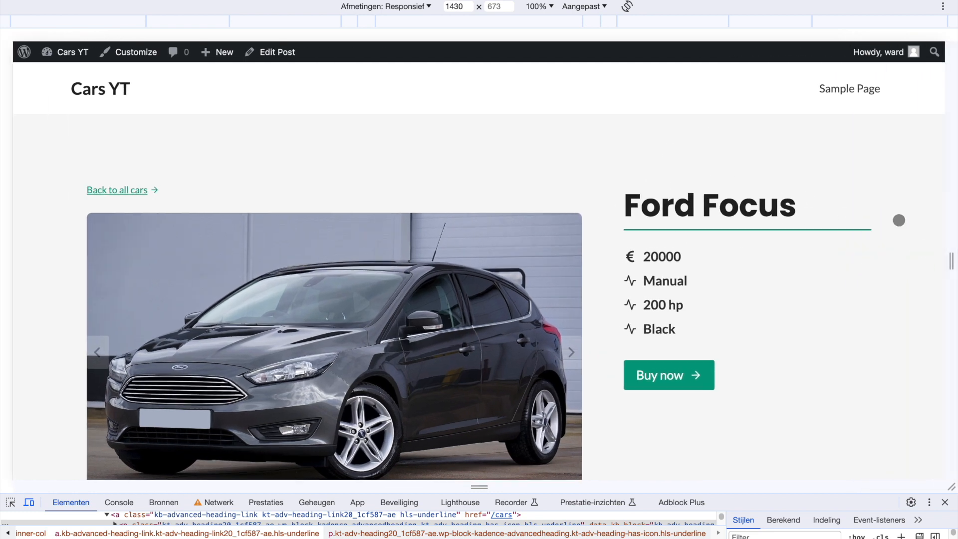
left_click_drag(950, 261, 896, 261)
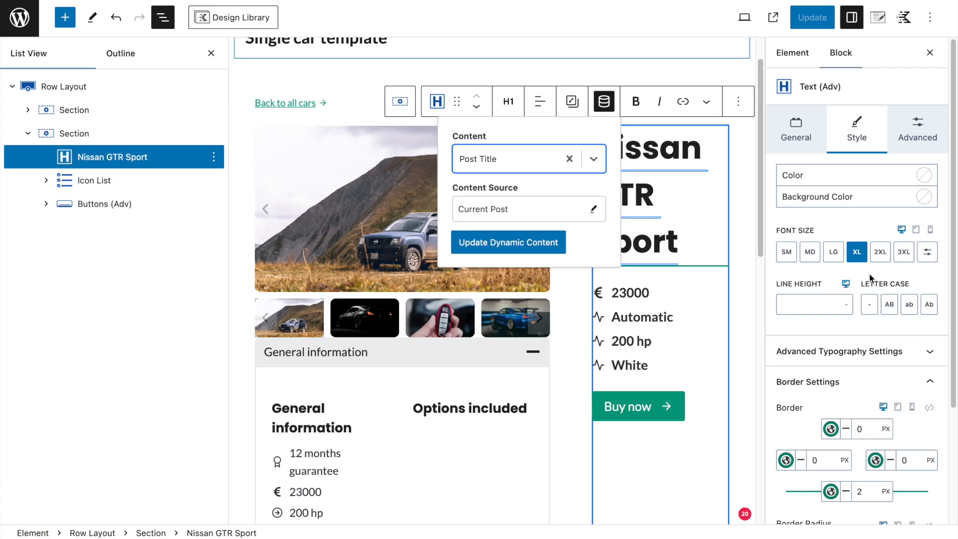
- Show the car title's desktop font size in pixels, restore the XL preset and update the template
left_click(927, 252)
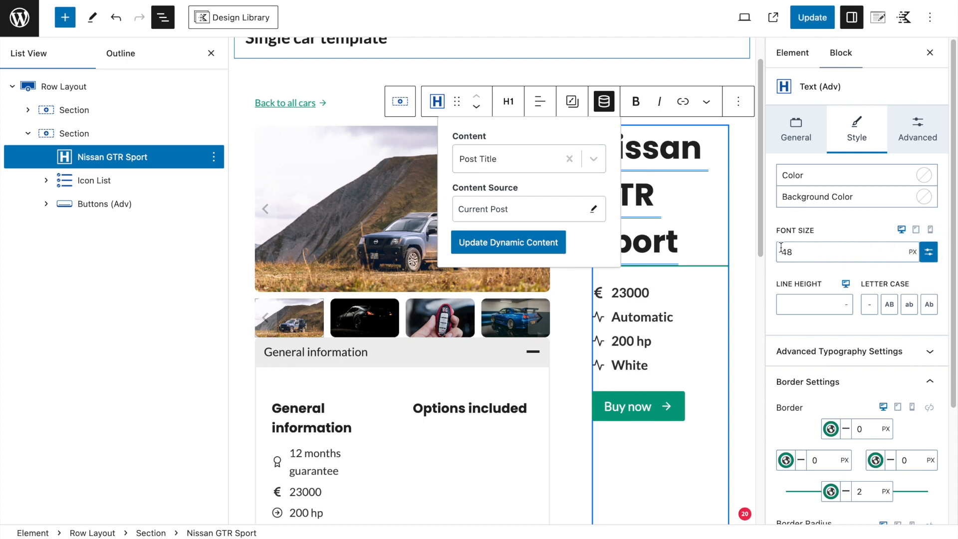
left_click(930, 255)
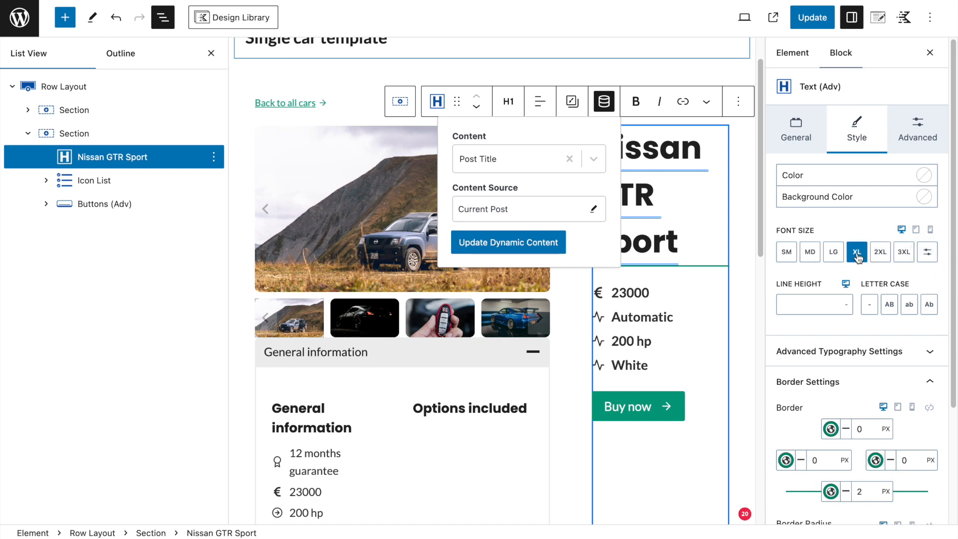
left_click(812, 20)
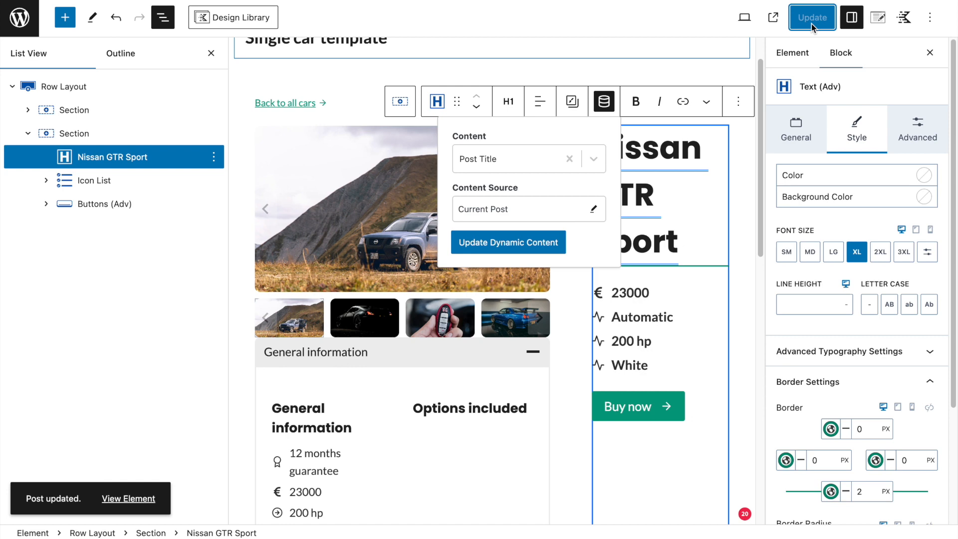
- Look over the whole single car template in the editor and select its outer Row Layout
scroll(491, 244, "up", 1)
scroll(508, 339, "down", 3)
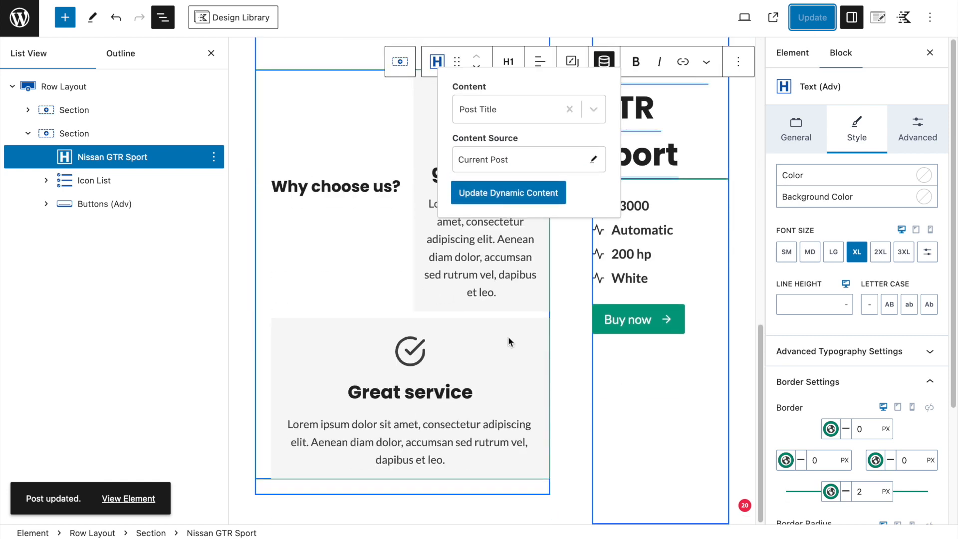
scroll(508, 336, "up", 10)
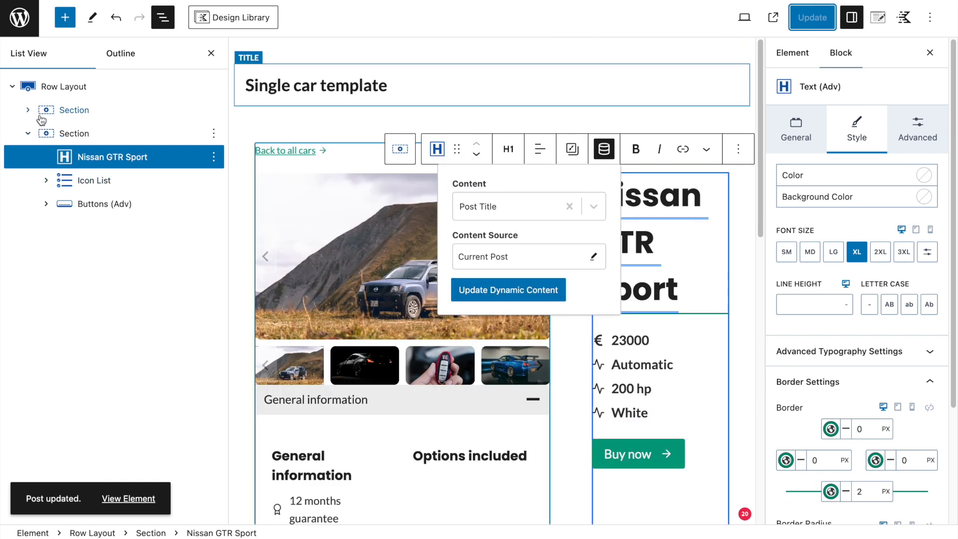
left_click(44, 88)
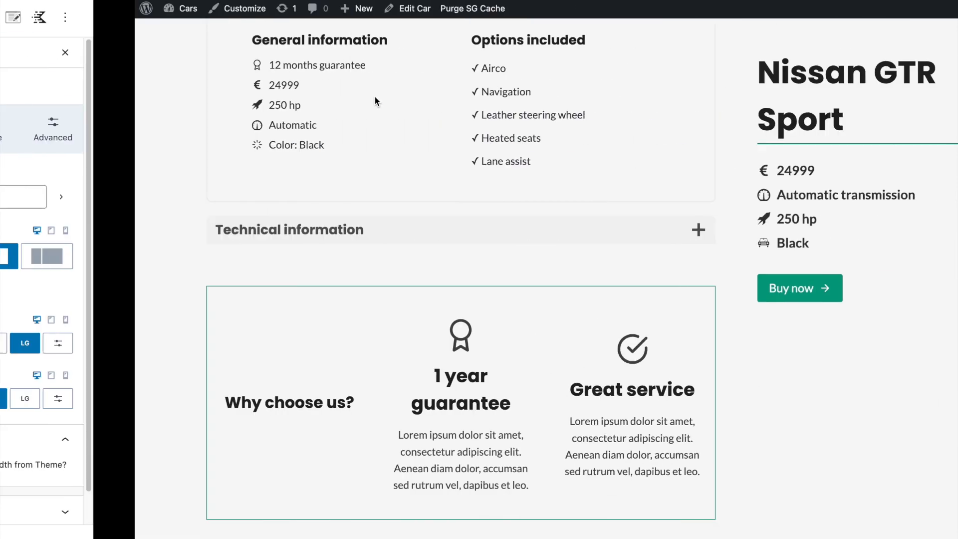
- On the finished example site, go from the Nissan GTR Sport page to all cars and examine the archive's car cards
scroll(496, 303, "up", 10)
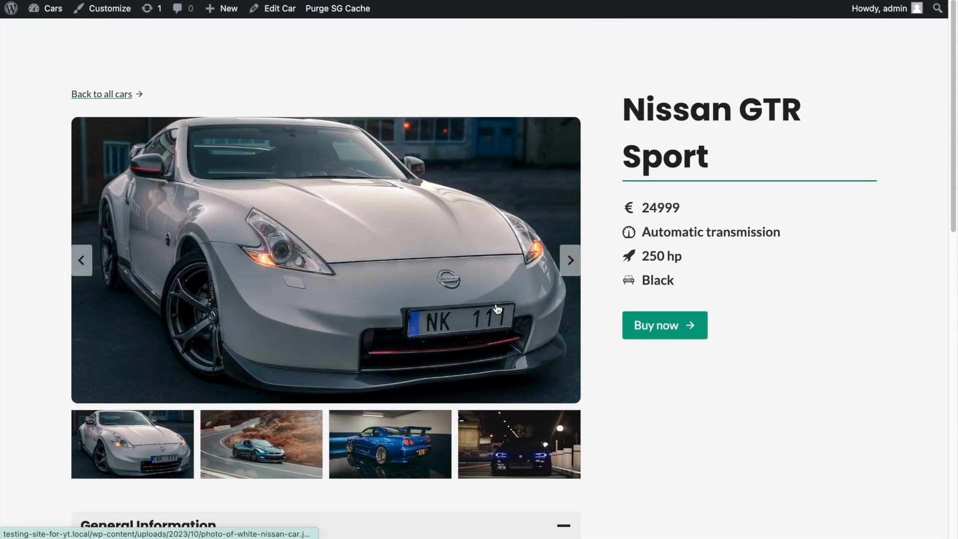
left_click(93, 94)
scroll(390, 264, "down", 5)
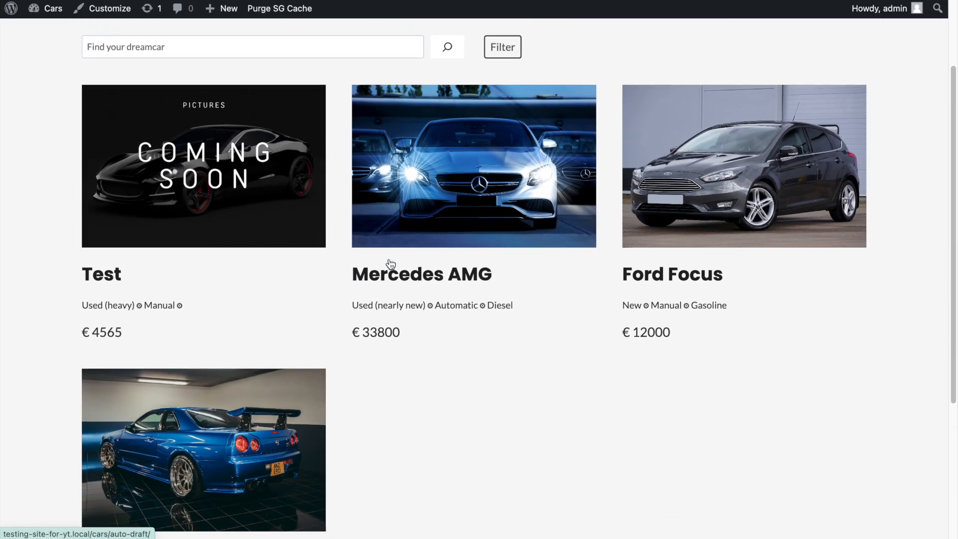
scroll(519, 269, "down", 1)
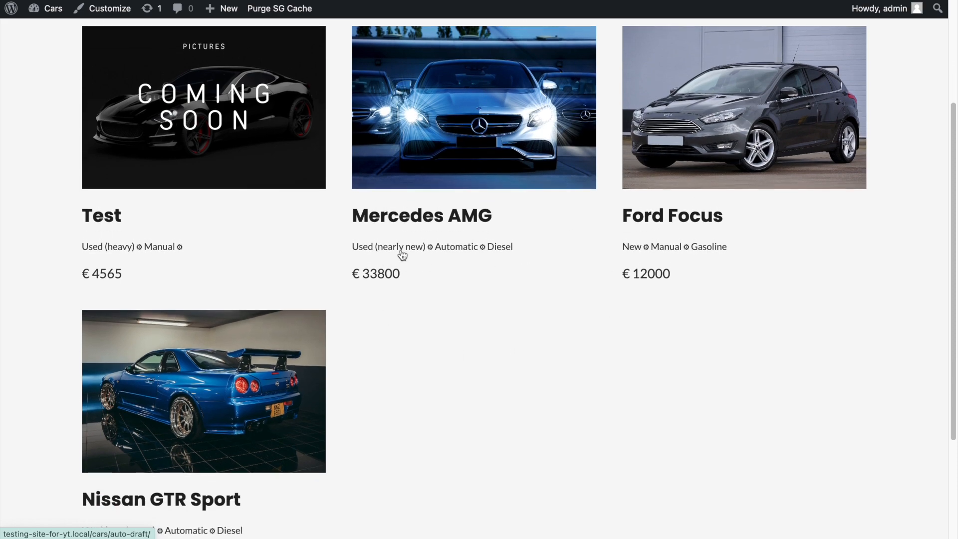
scroll(475, 414, "down", 3)
scroll(474, 415, "up", 8)
- Open the example archive's filter pop-up to examine its Brand, Engine and Transmission options, and close it
left_click(229, 152)
left_click(310, 81)
left_click(502, 150)
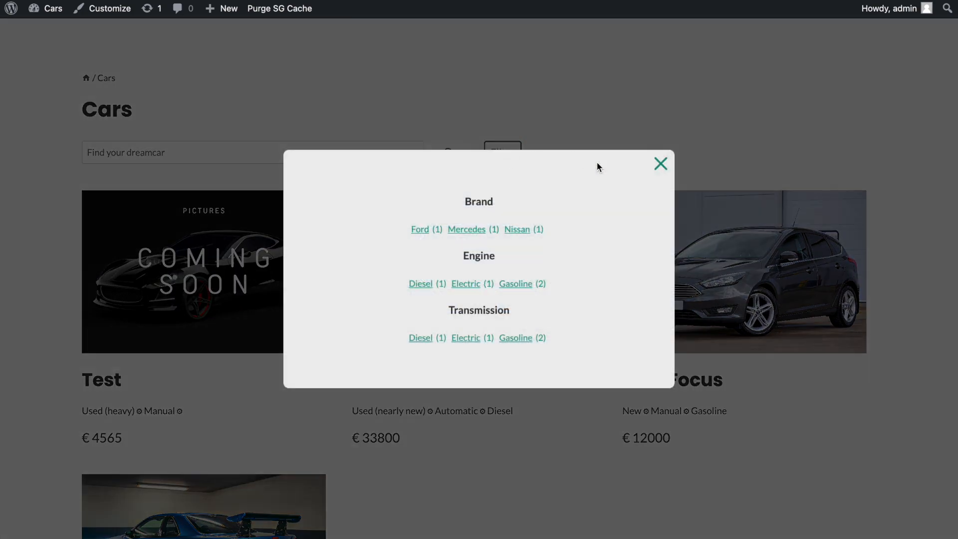
left_click(658, 161)
scroll(654, 156, "down", 2)
scroll(654, 155, "up", 2)
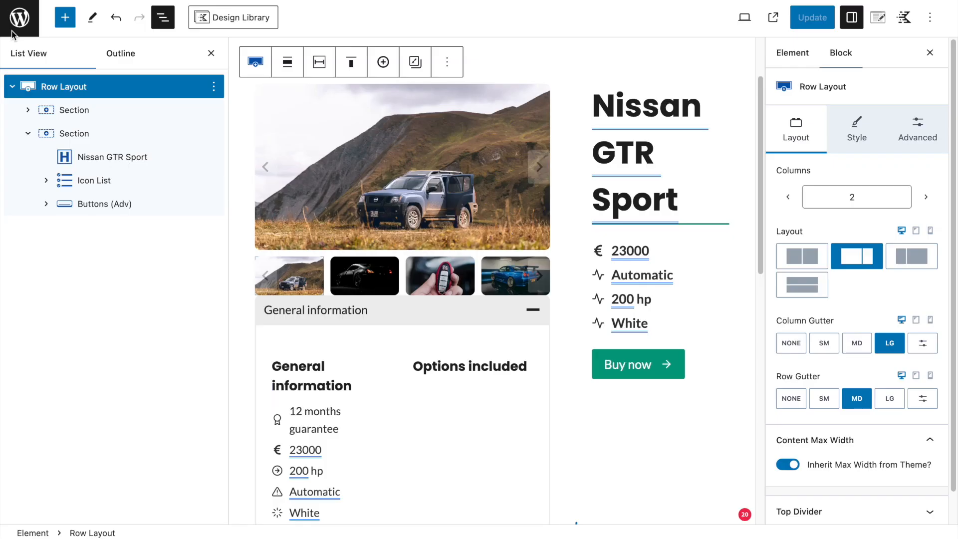
- Create a new Kadence element of type Template and title it "Car archive loop item"
left_click(13, 27)
left_click_drag(116, 34, 179, 46)
left_click(205, 41)
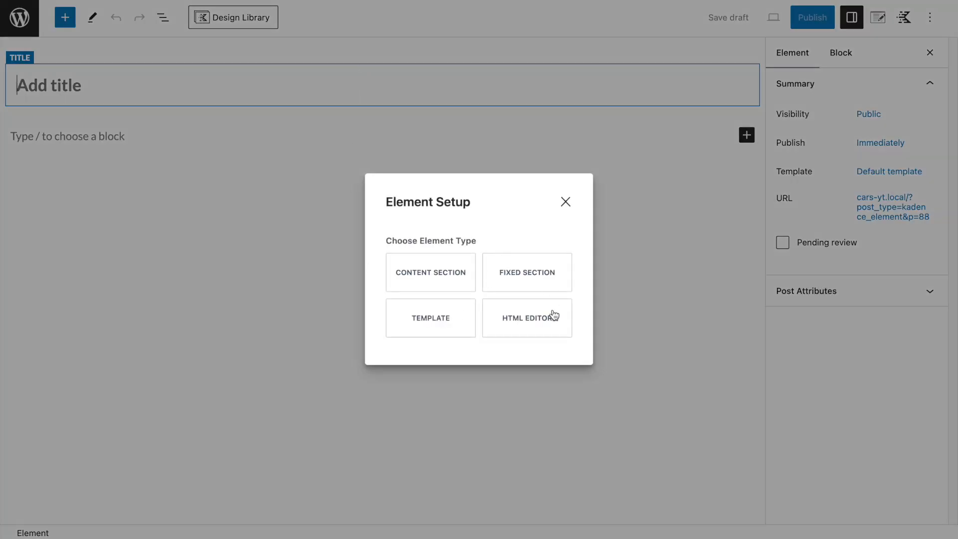
left_click(432, 318)
left_click(58, 85)
type("Car ar")
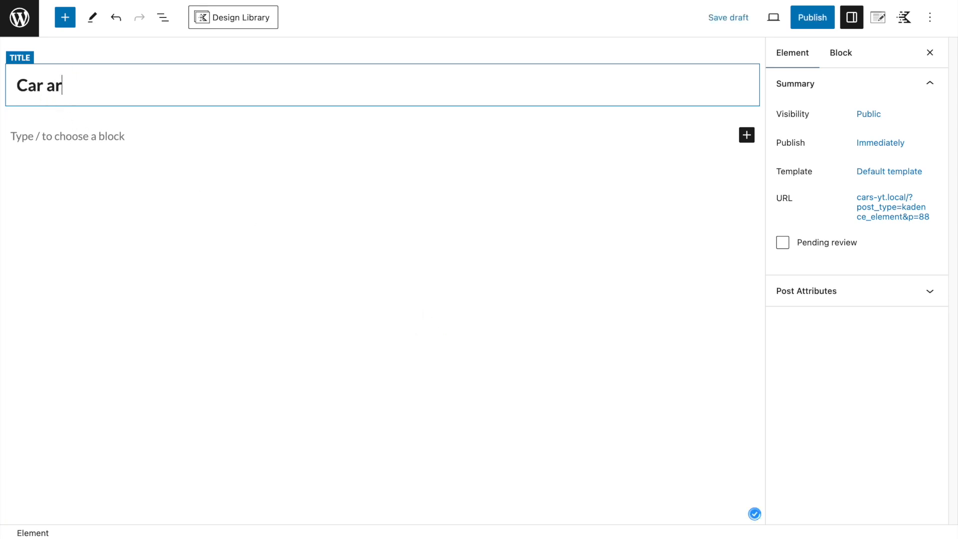
type("chive loop item")
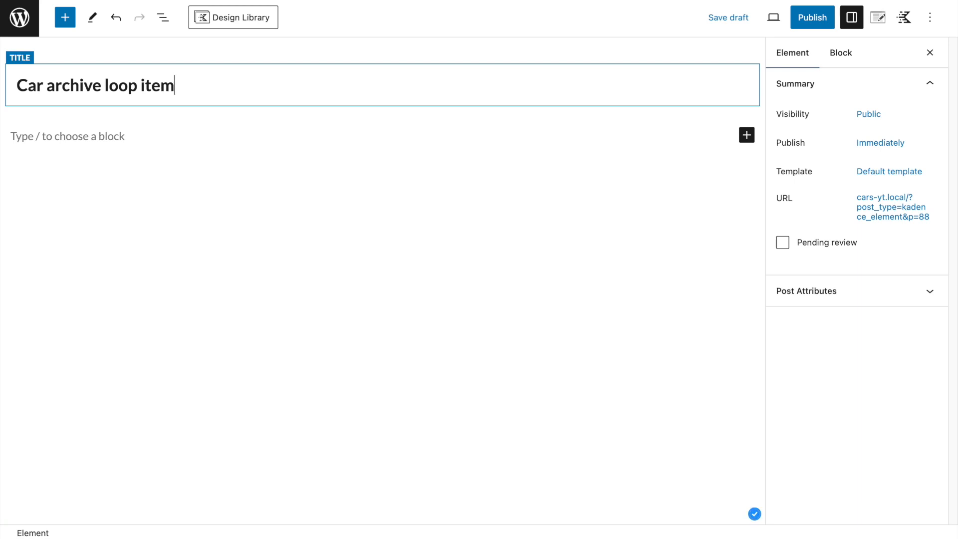
- Set the preview posts type to Cars in the new element's preview settings
left_click(878, 18)
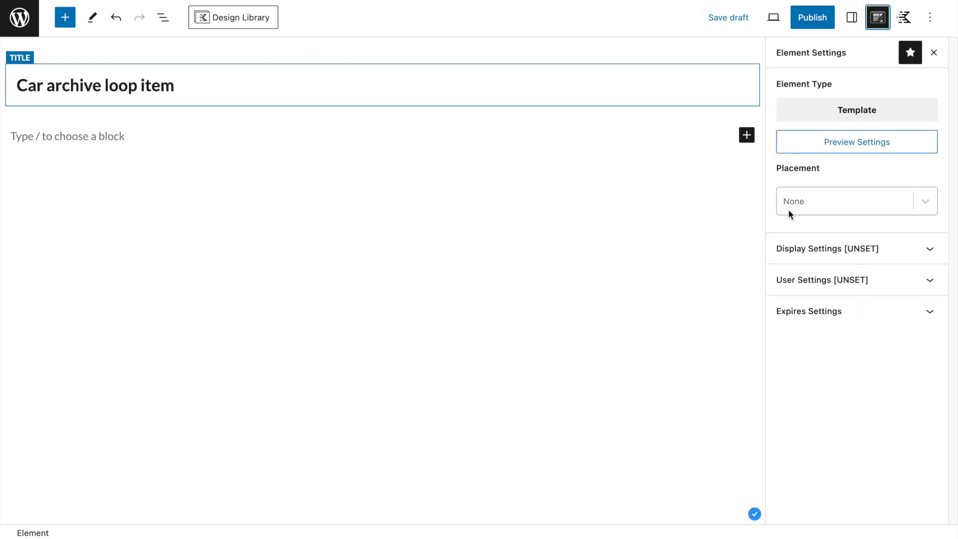
left_click(828, 121)
left_click(832, 148)
left_click(830, 152)
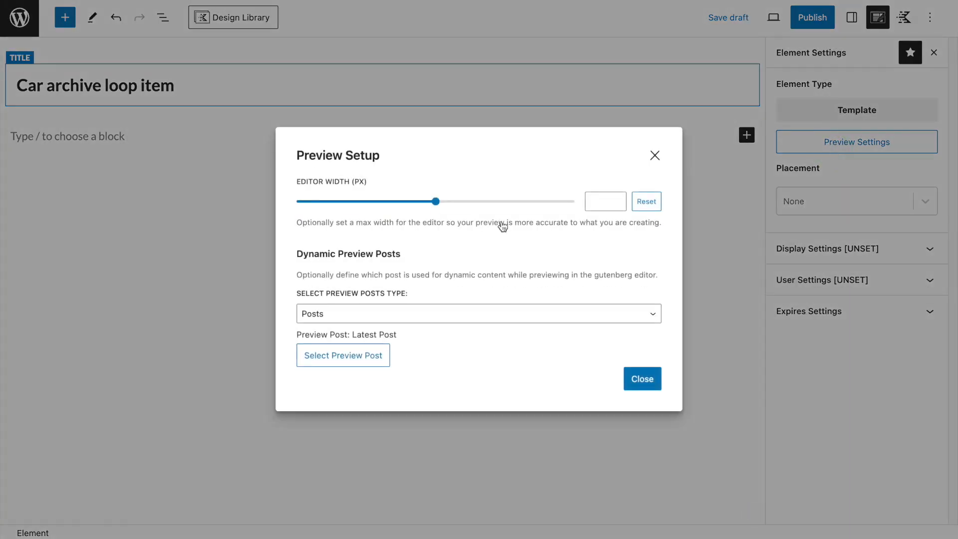
left_click(348, 314)
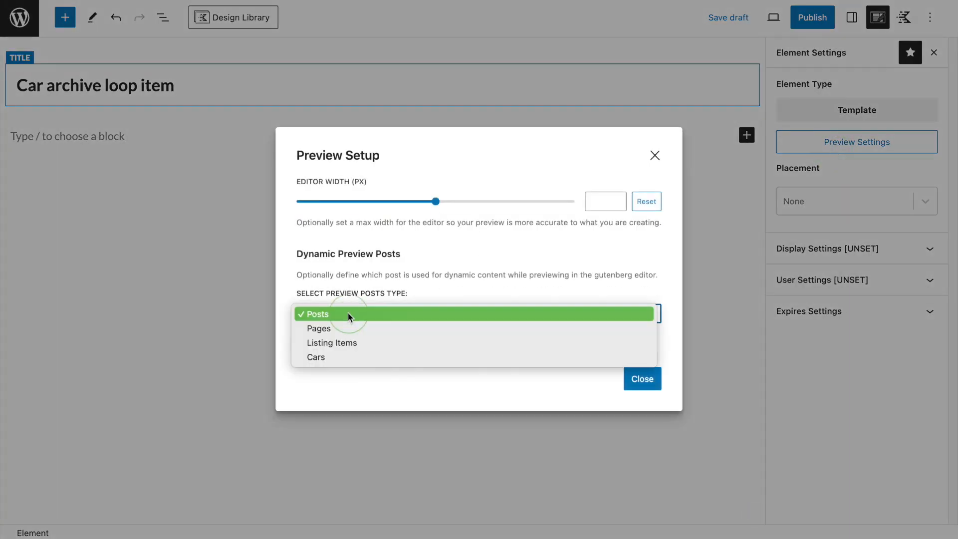
left_click(361, 355)
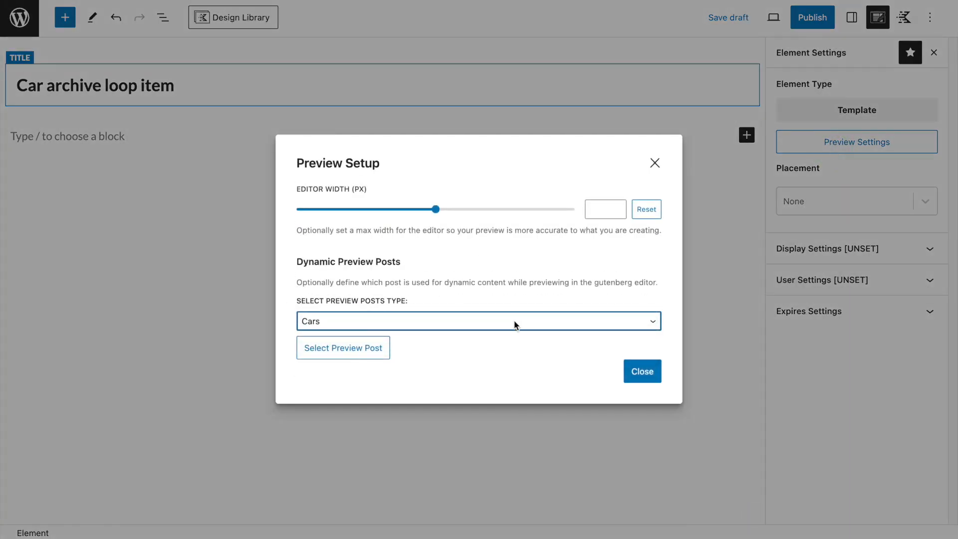
left_click(656, 165)
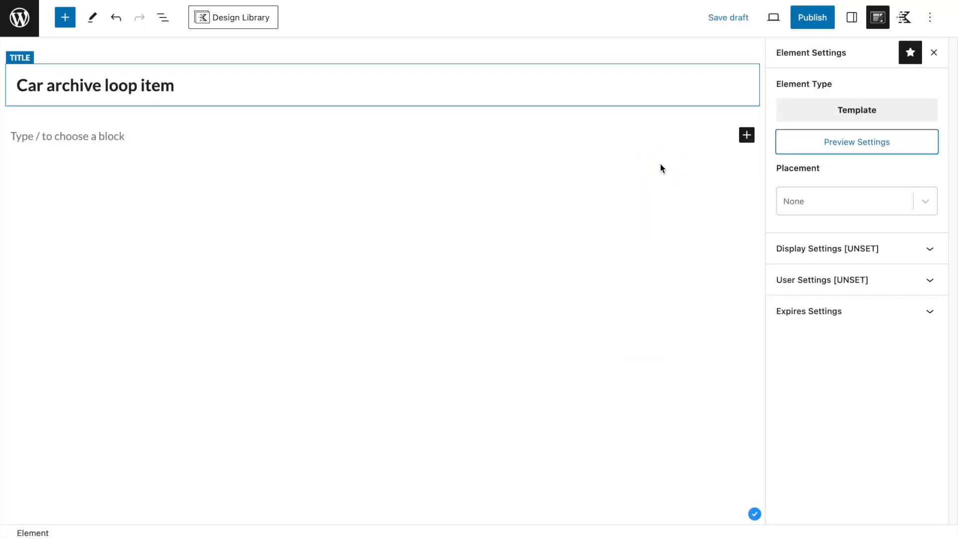
- Set the element's placement to Replace Archive Loop Item Content
left_click_drag(774, 173, 834, 177)
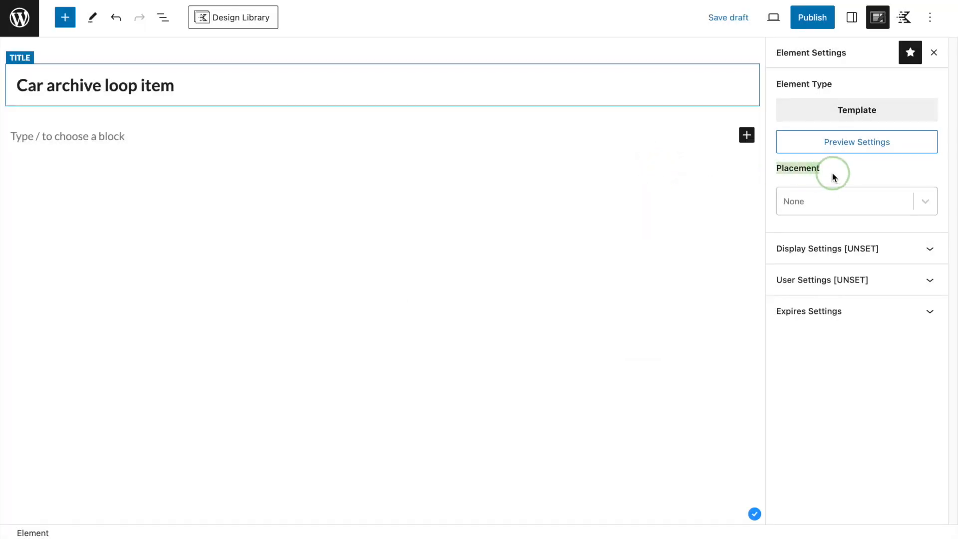
left_click(841, 202)
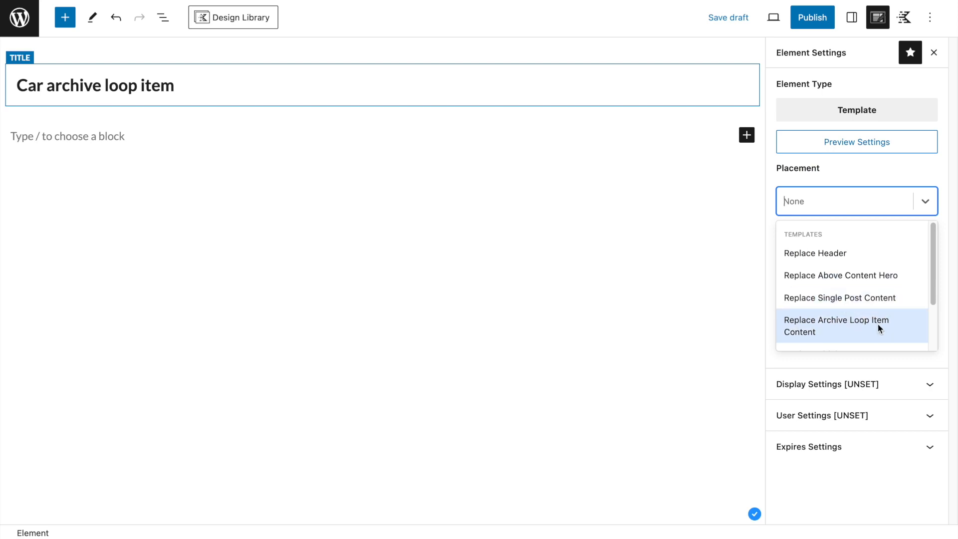
left_click(818, 327)
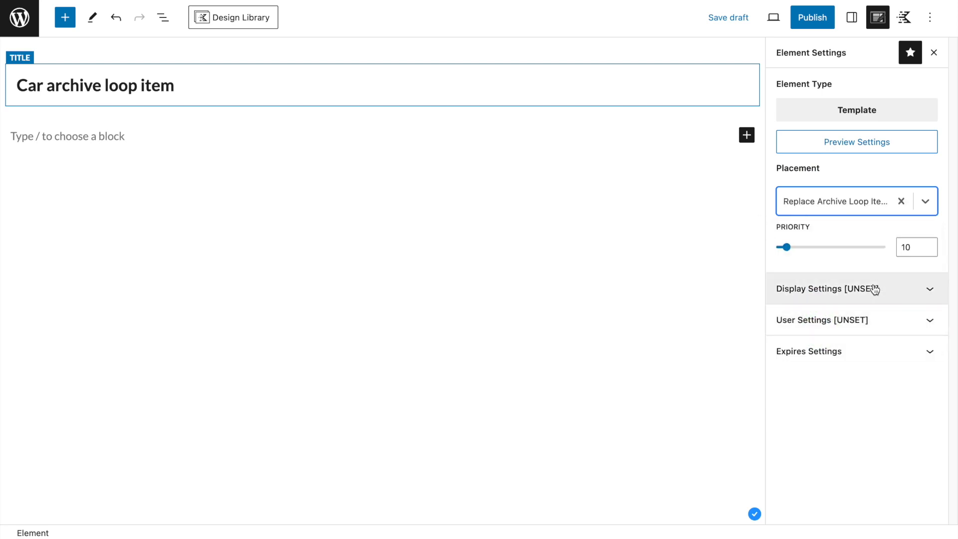
- Set the element's display rule to show on the Cars Archive
left_click(873, 289)
left_click(833, 344)
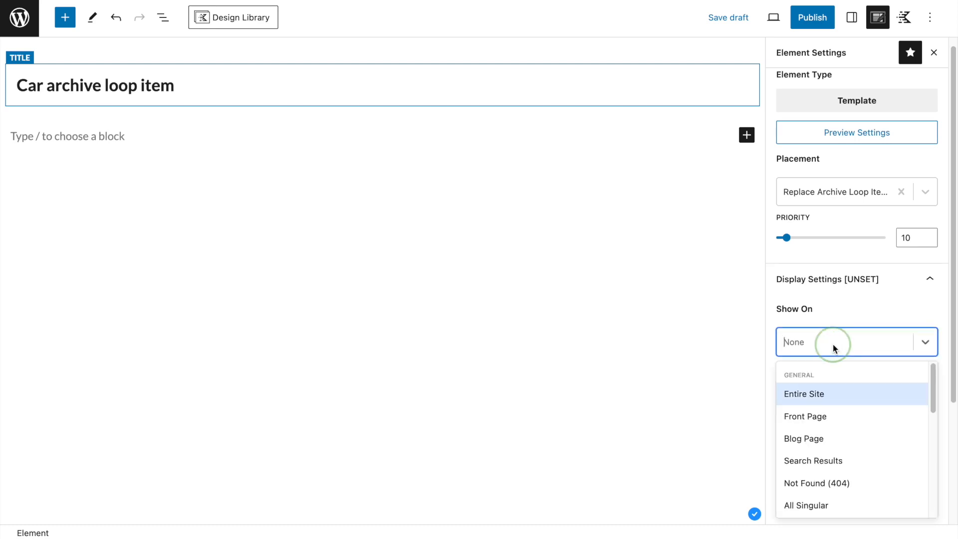
scroll(848, 413, "down", 3)
scroll(848, 413, "down", 5)
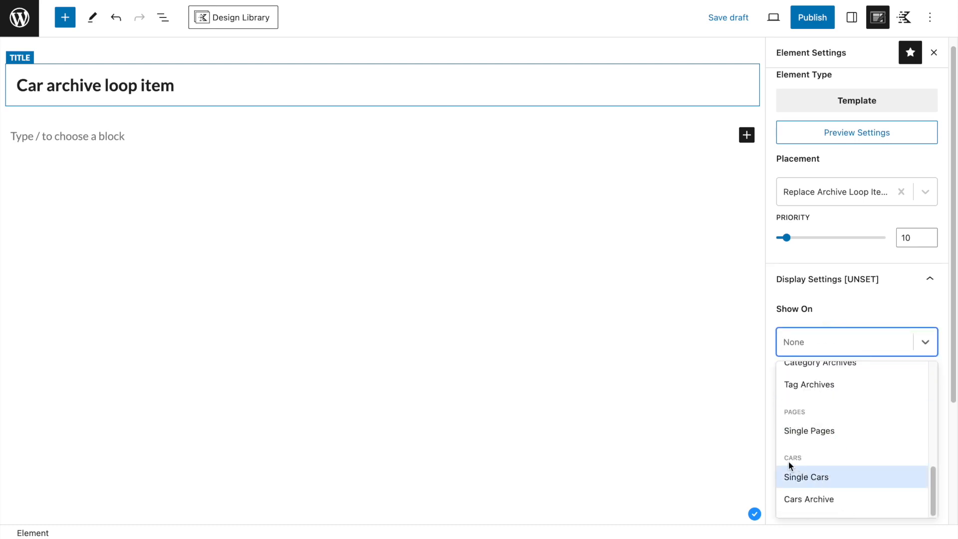
left_click(823, 497)
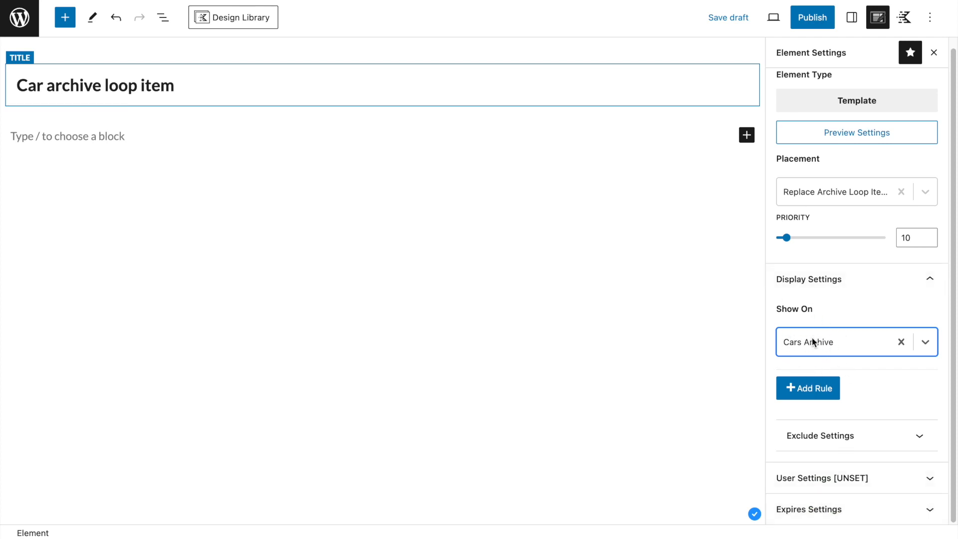
- Make the element visible to All Users and publish it
left_click(863, 477)
left_click(838, 454)
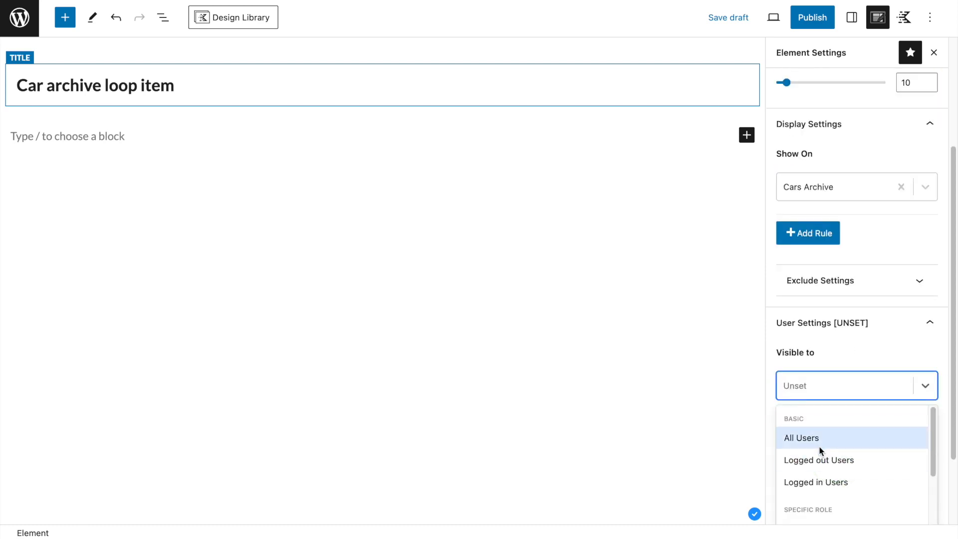
left_click(819, 447)
scroll(830, 389, "up", 3)
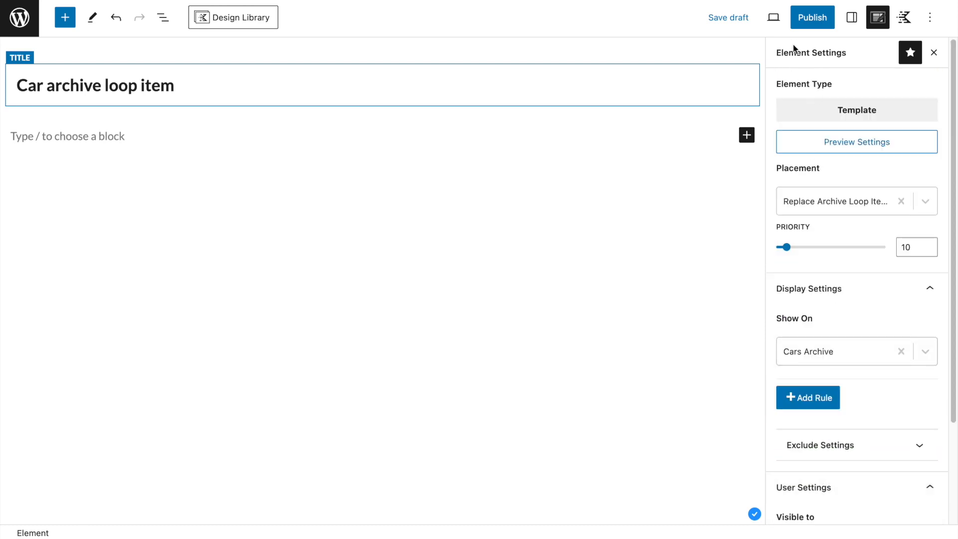
left_click(808, 17)
left_click(808, 17)
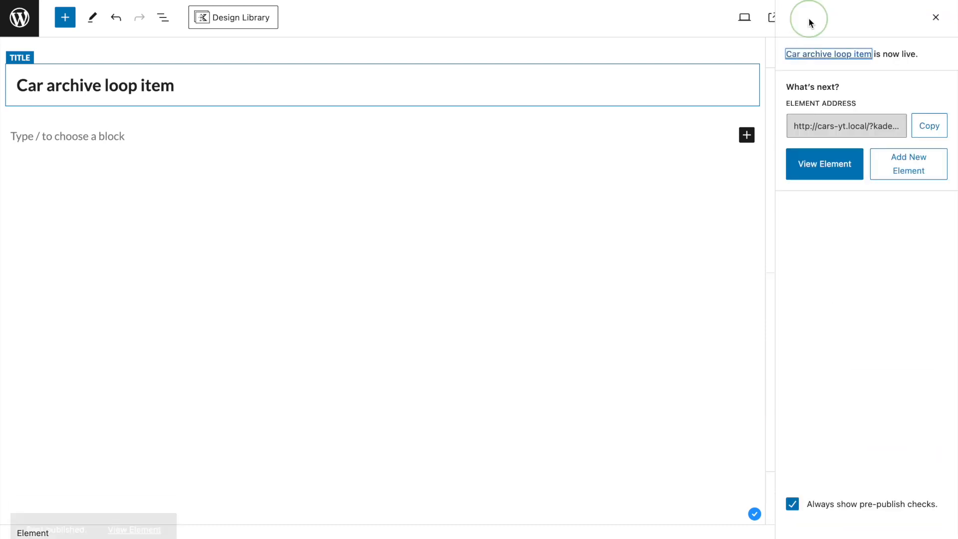
left_click(936, 18)
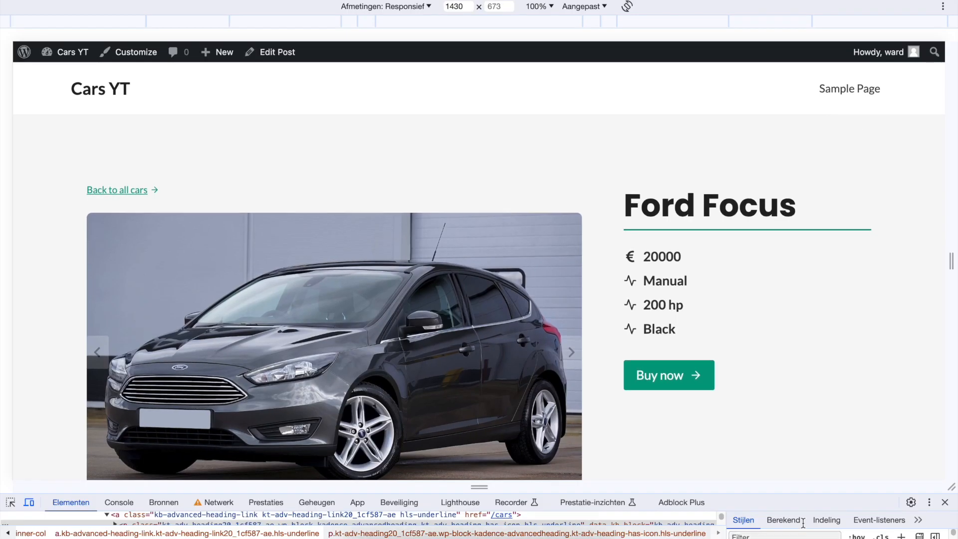
- Close the developer tools and open the site's cars archive page
left_click(944, 502)
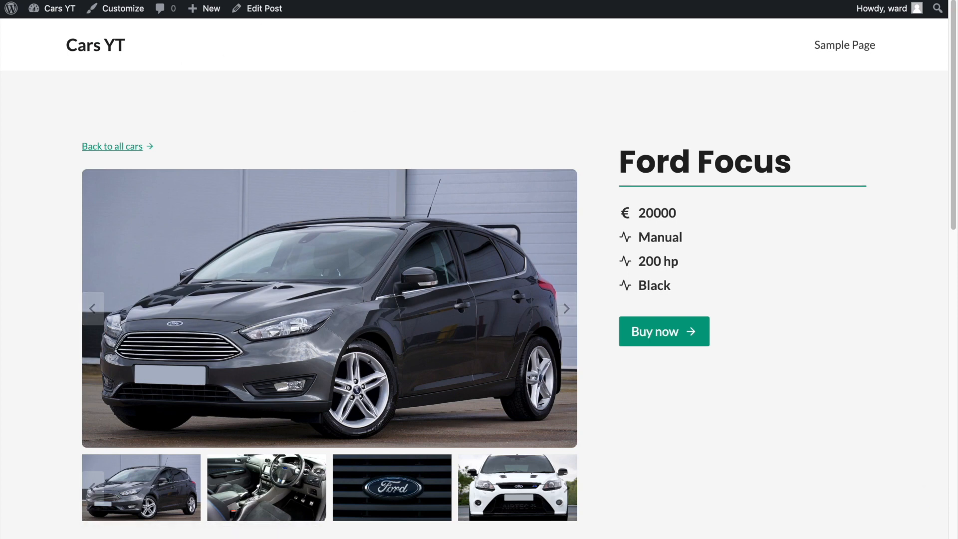
key("super+l")
key("Return")
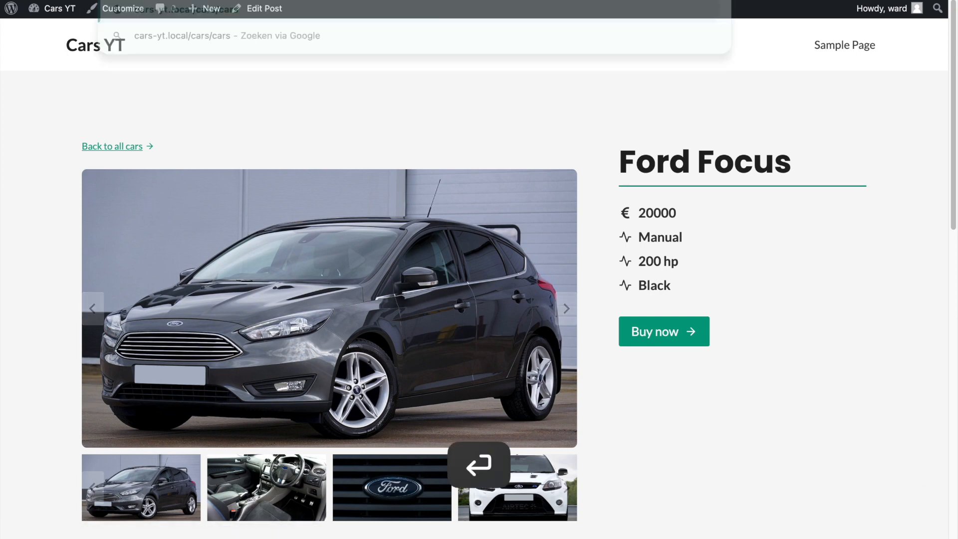
key("super+l")
key("Return")
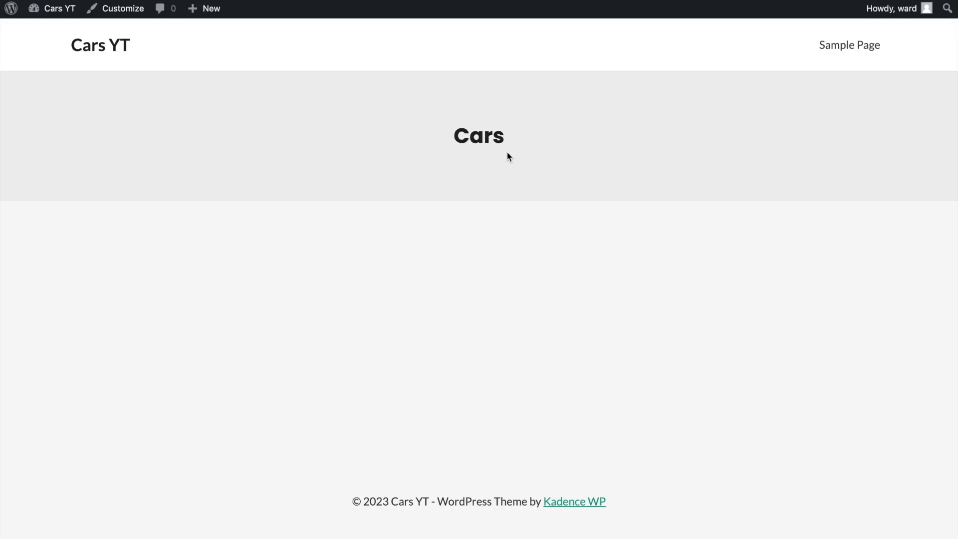
- Open the theme customizer's Cars Archive layout settings and set the archive title layout to In Content
left_click(120, 10)
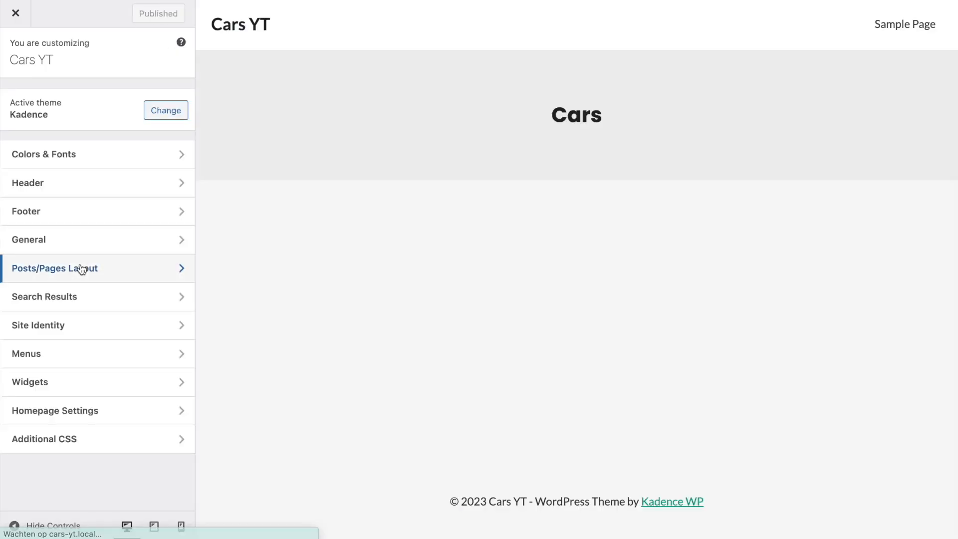
left_click(60, 268)
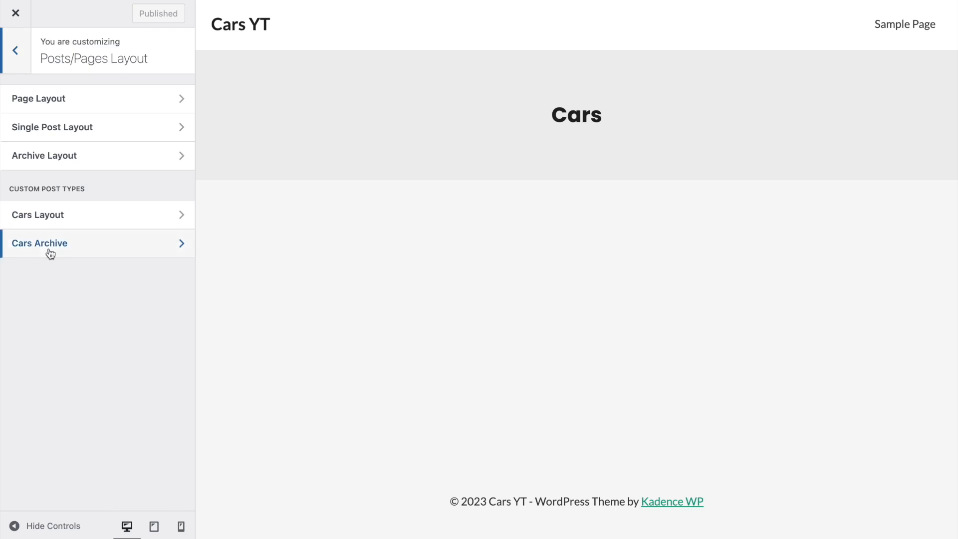
left_click(53, 244)
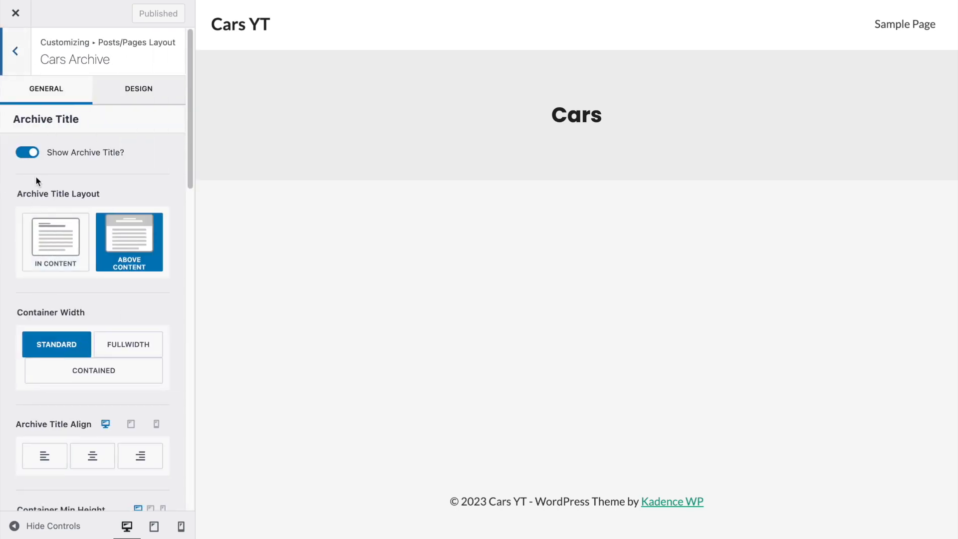
left_click(55, 242)
left_click_drag(205, 108, 299, 110)
left_click(299, 110)
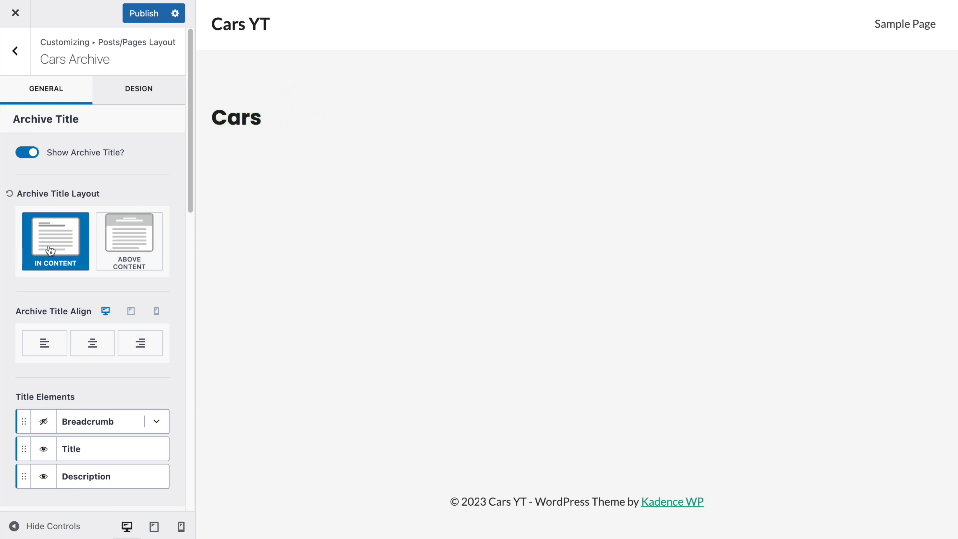
- Align the archive title to the left and set the archive layout to Normal
left_click(88, 344)
left_click(44, 343)
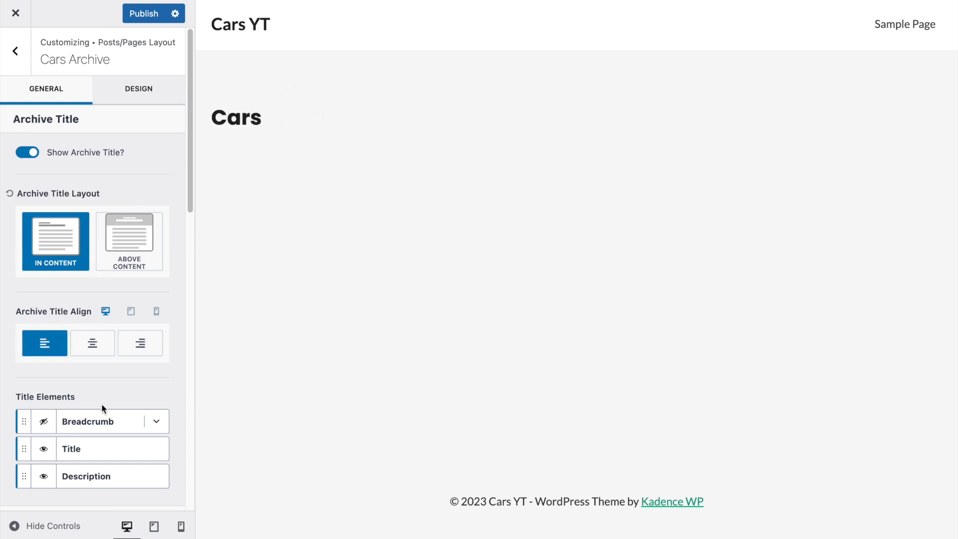
scroll(100, 403, "down", 4)
left_click(50, 406)
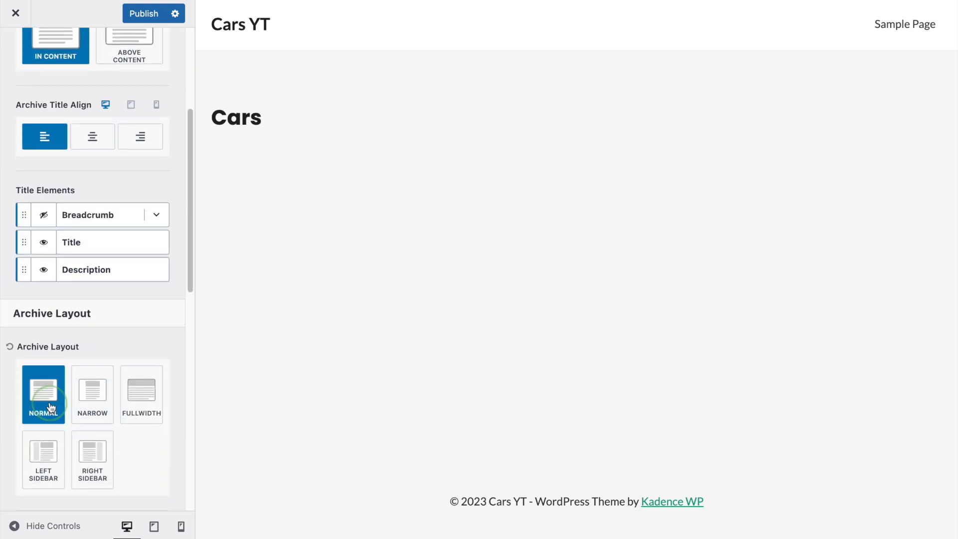
scroll(51, 399, "down", 2)
scroll(50, 399, "down", 5)
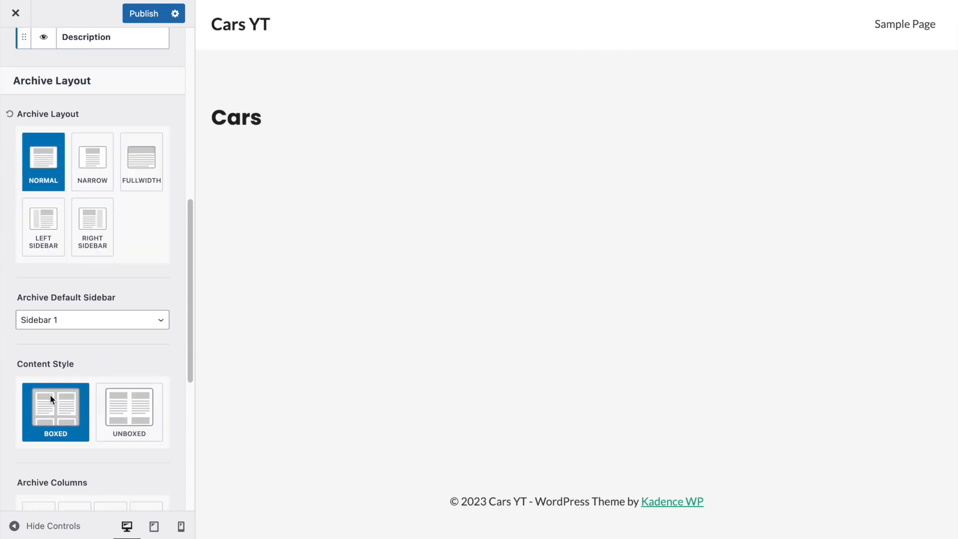
scroll(52, 399, "up", 10)
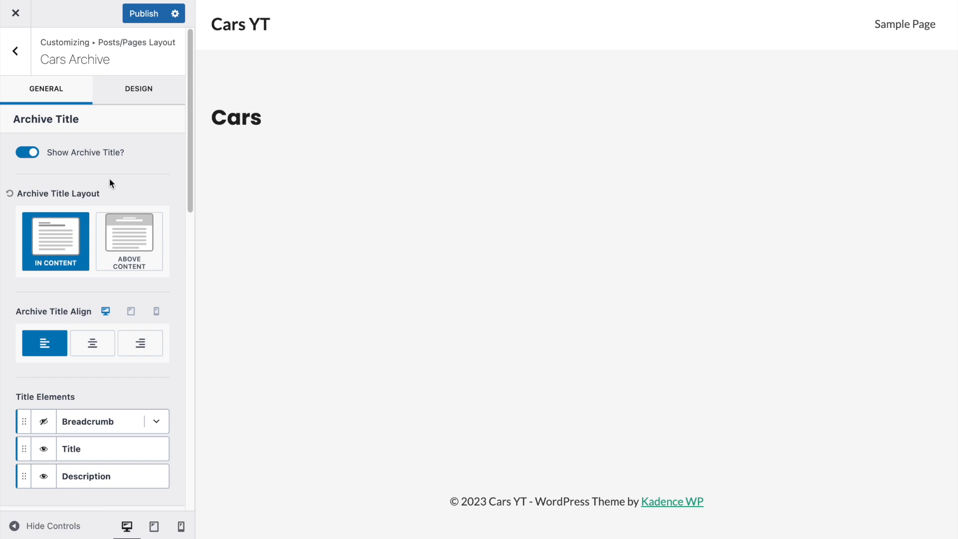
- Set the archive columns to 3, publish the customizer changes and leave the customizer
scroll(107, 355, "down", 12)
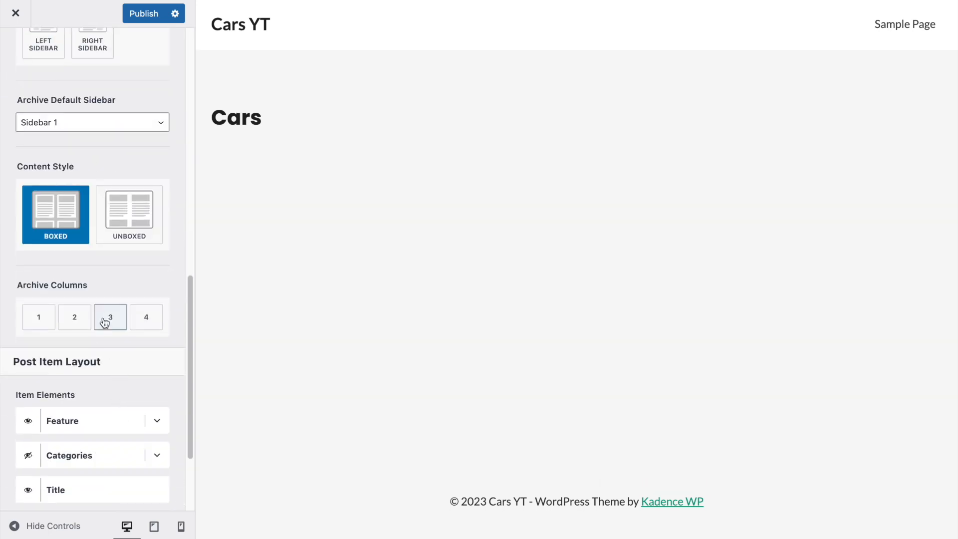
left_click(104, 323)
scroll(101, 223, "up", 12)
left_click(137, 19)
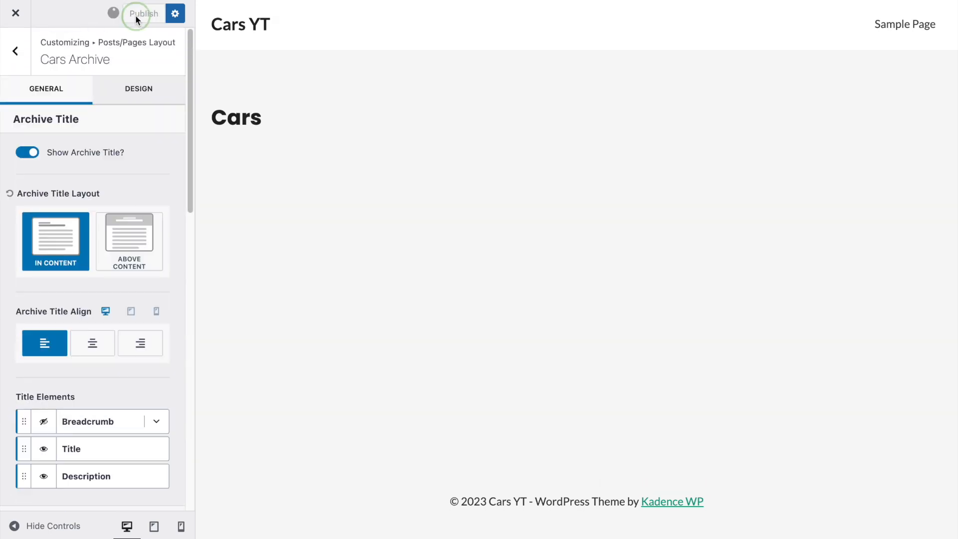
left_click(15, 13)
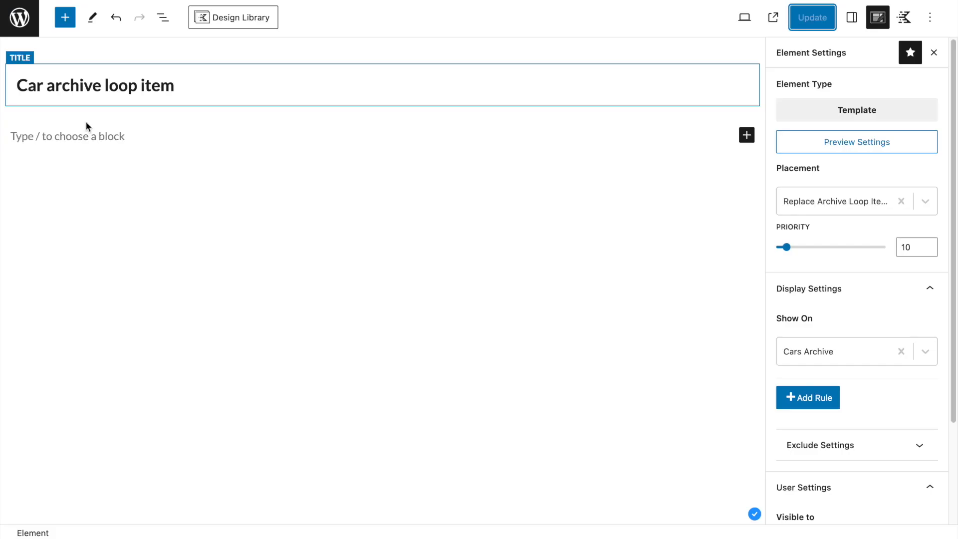
left_click(53, 130)
type("/sec")
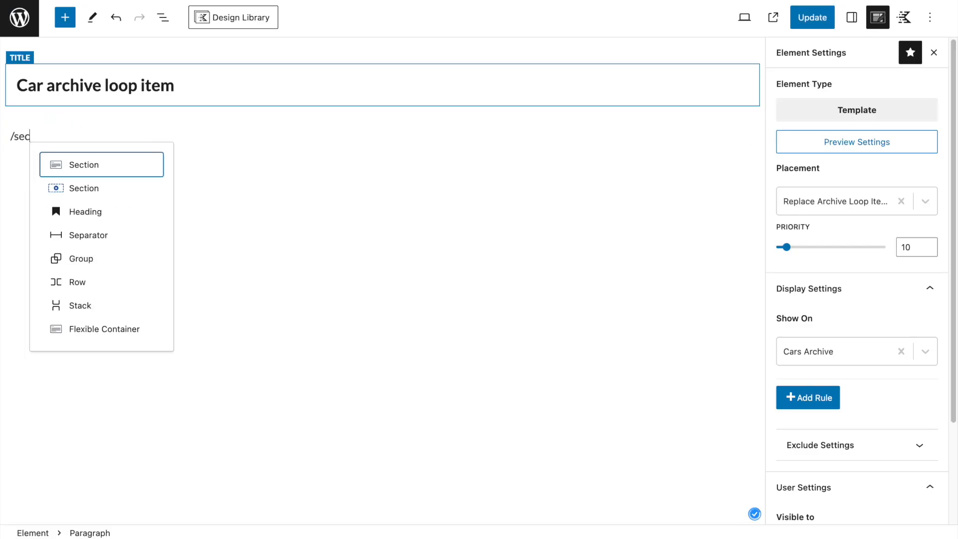
type("tion")
left_click(75, 161)
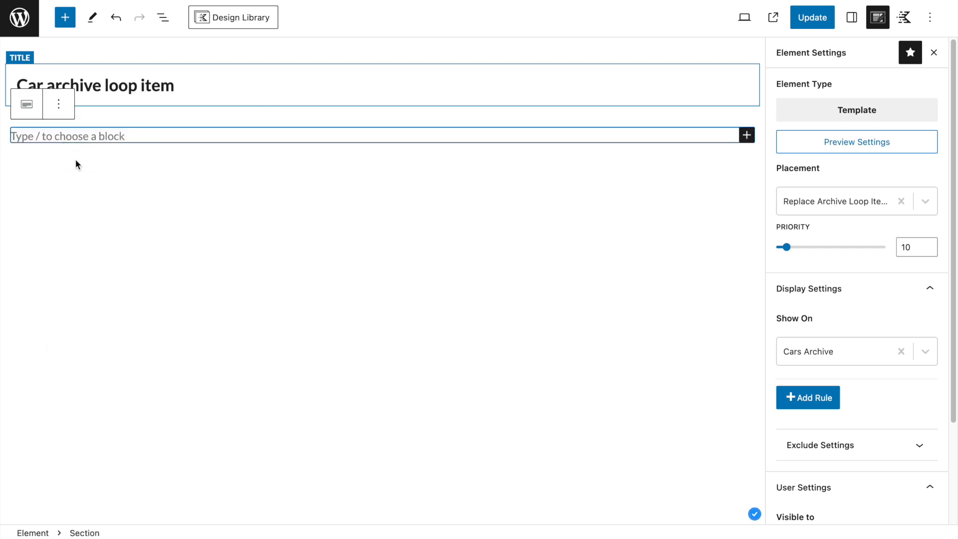
left_click(59, 103)
left_click(73, 356)
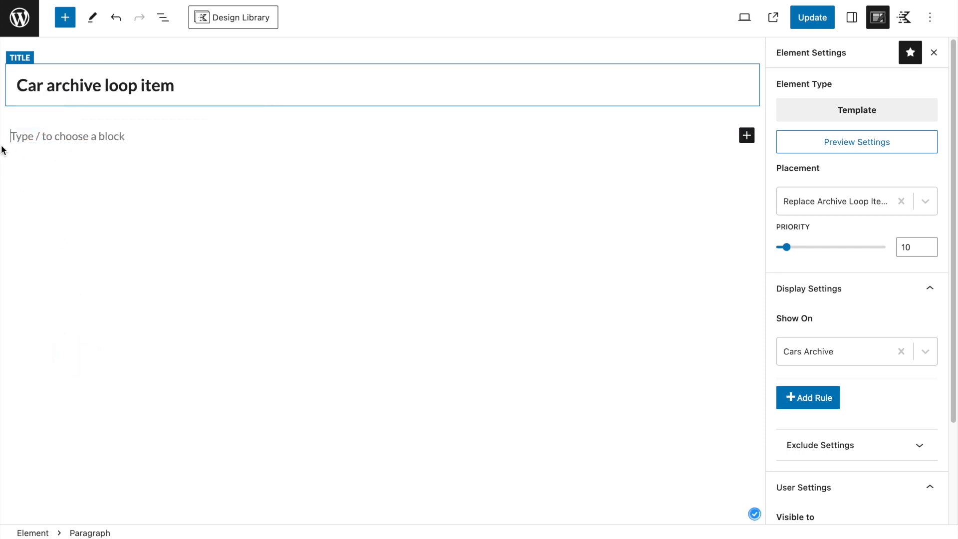
- Insert a Kadence Section block in the Car archive loop item, nest a second Kadence Section inside it and select the inner one
type("/sect")
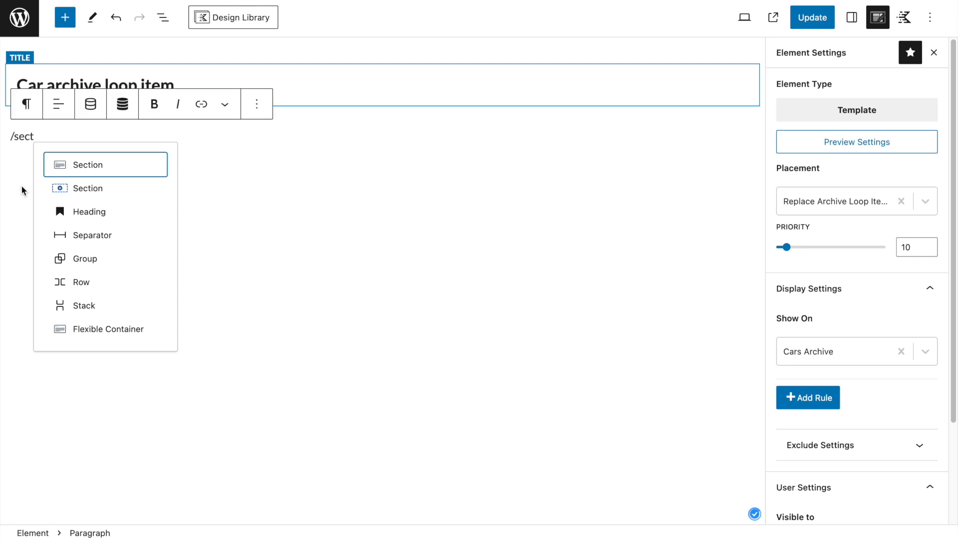
left_click(67, 189)
left_click(274, 157)
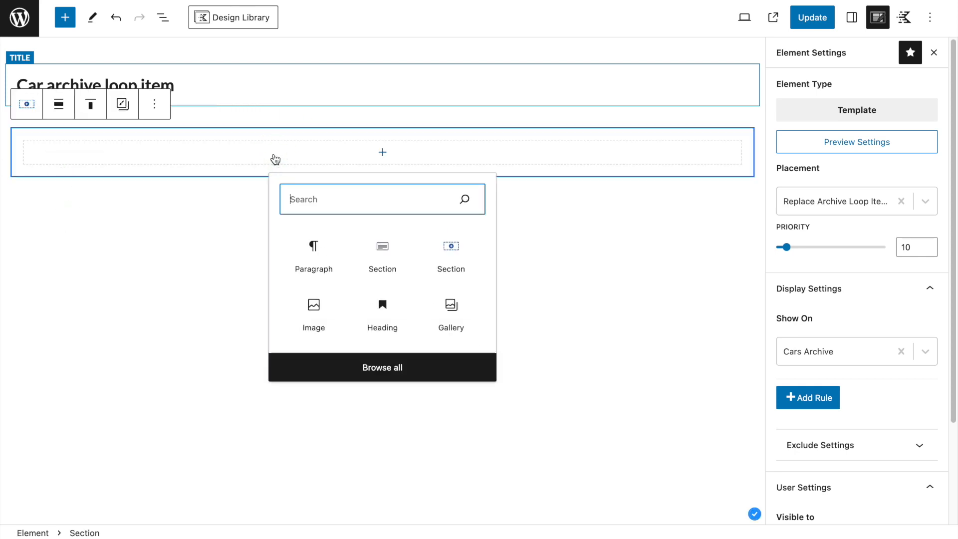
left_click(447, 250)
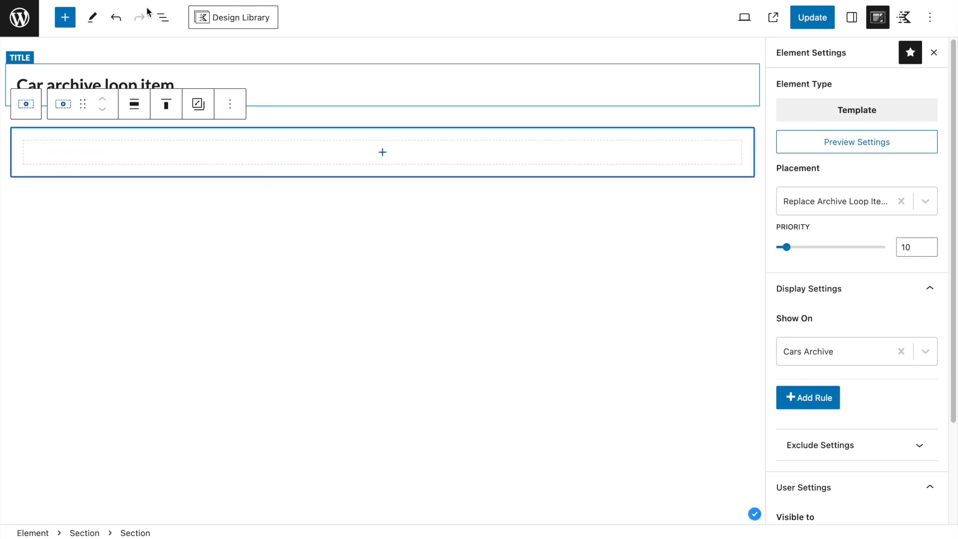
left_click(163, 17)
left_click(12, 86)
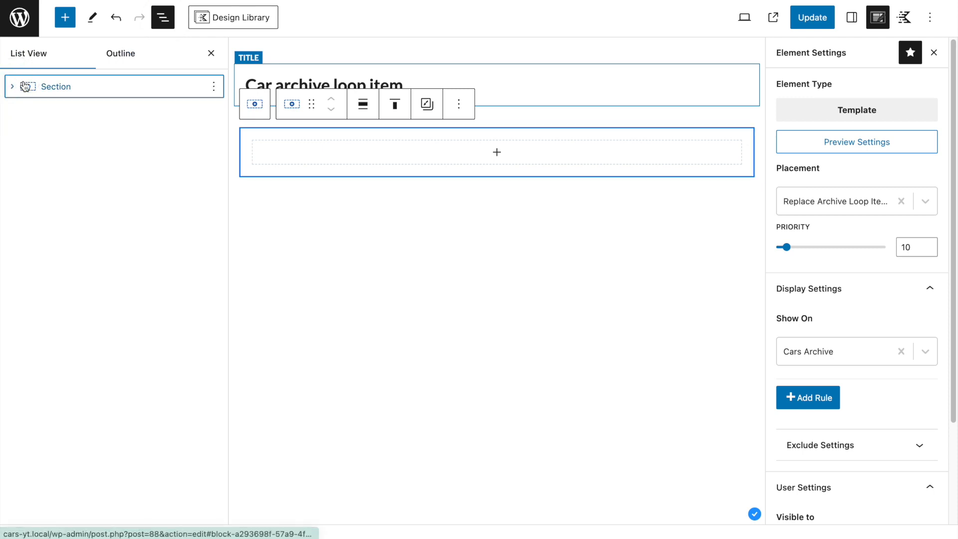
left_click(12, 86)
left_click(82, 116)
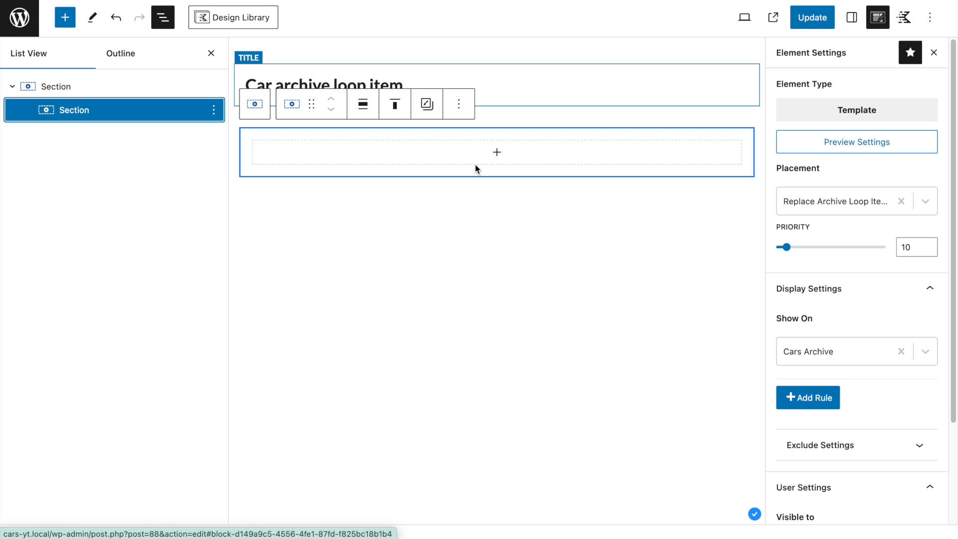
- Browse the available Kadence blocks in the block library, then return to the template's block structure
left_click(71, 28)
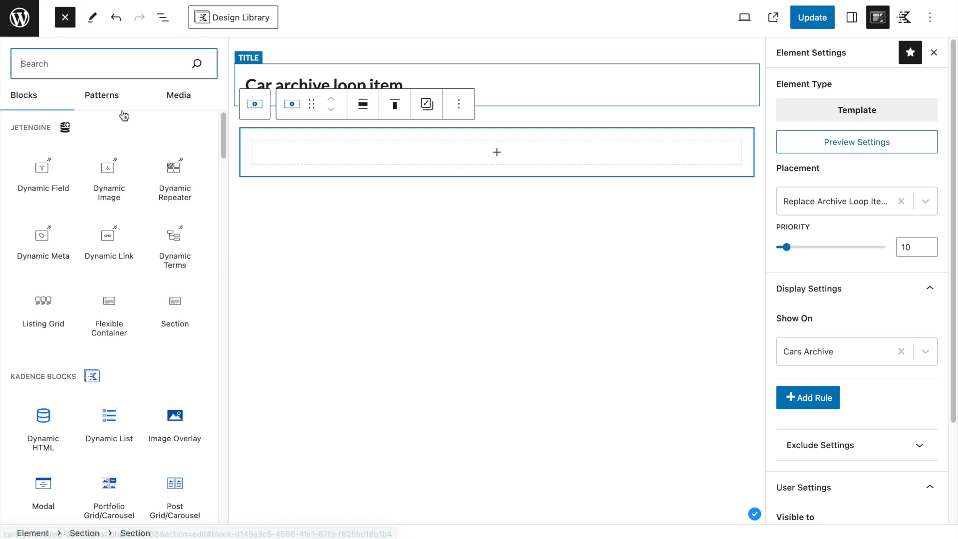
scroll(150, 219, "down", 3)
scroll(107, 299, "down", 3)
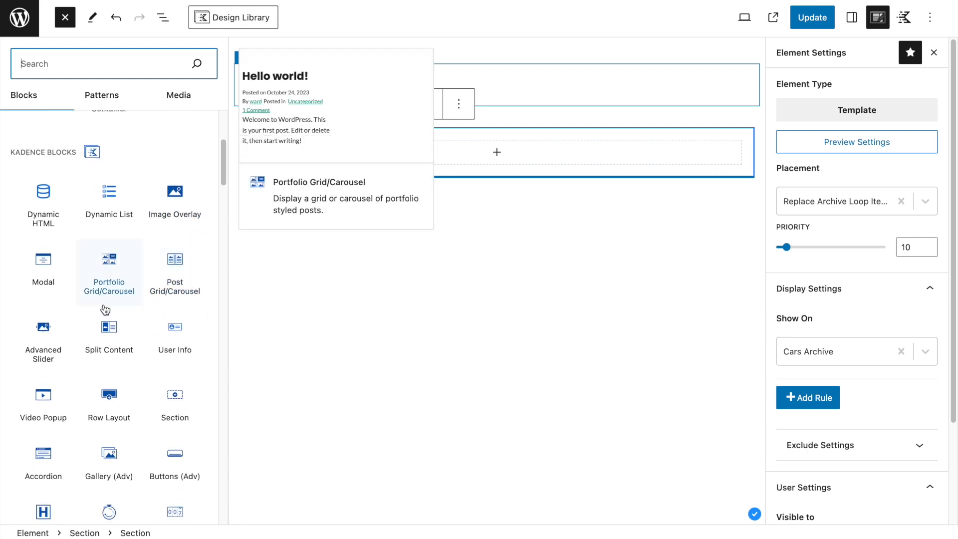
scroll(119, 359, "down", 3)
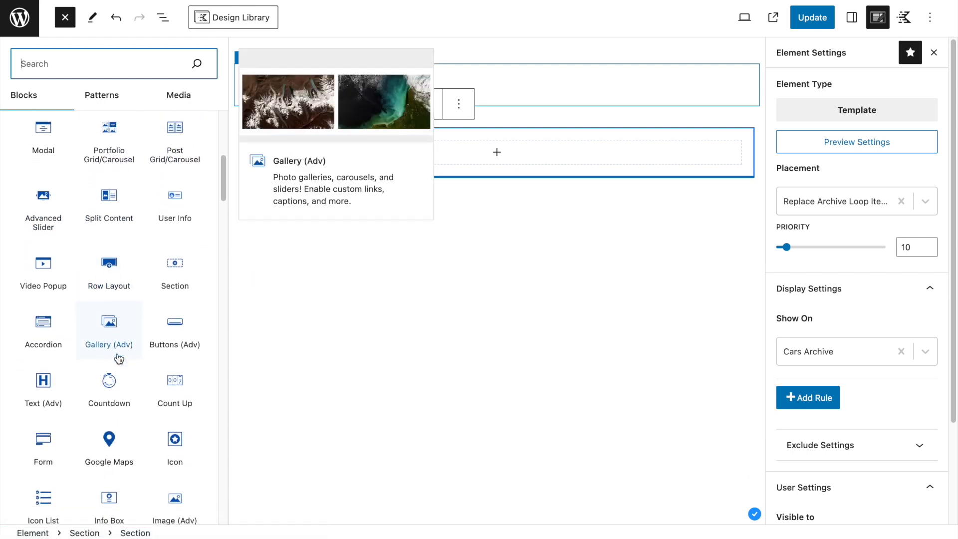
scroll(115, 319, "down", 3)
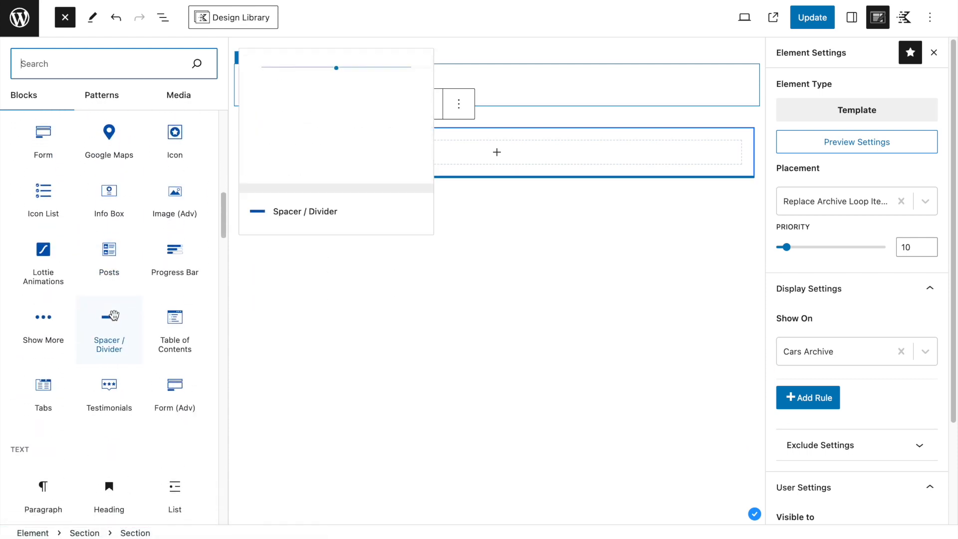
scroll(115, 319, "up", 5)
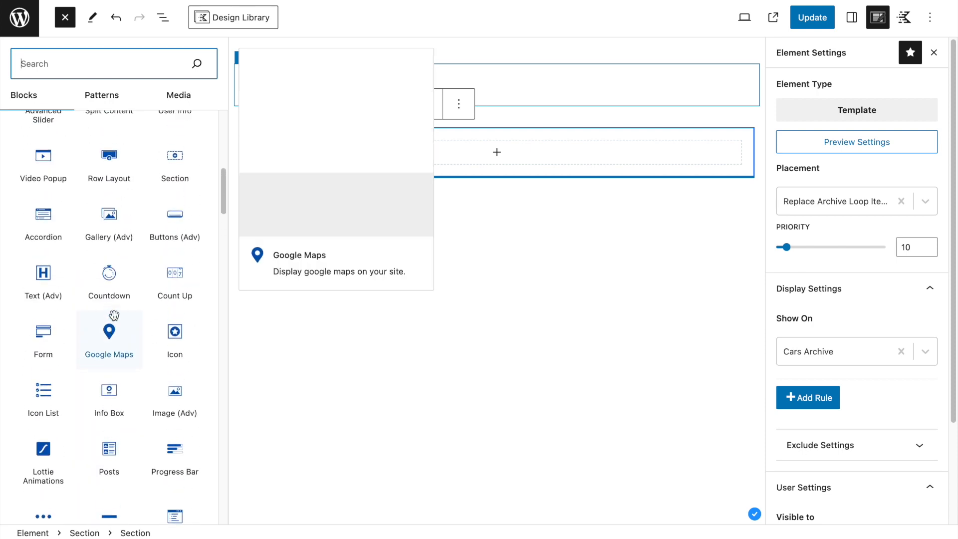
scroll(115, 319, "up", 4)
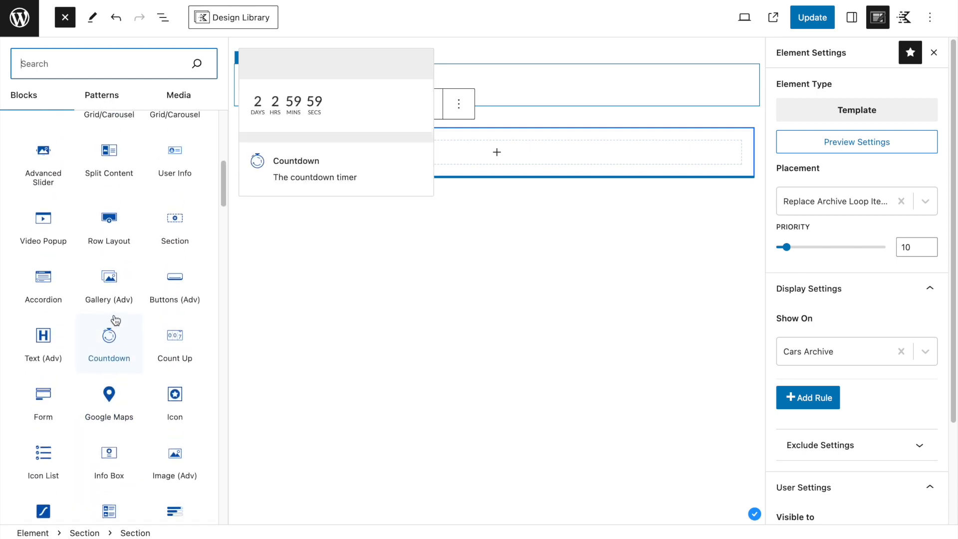
scroll(114, 315, "up", 1)
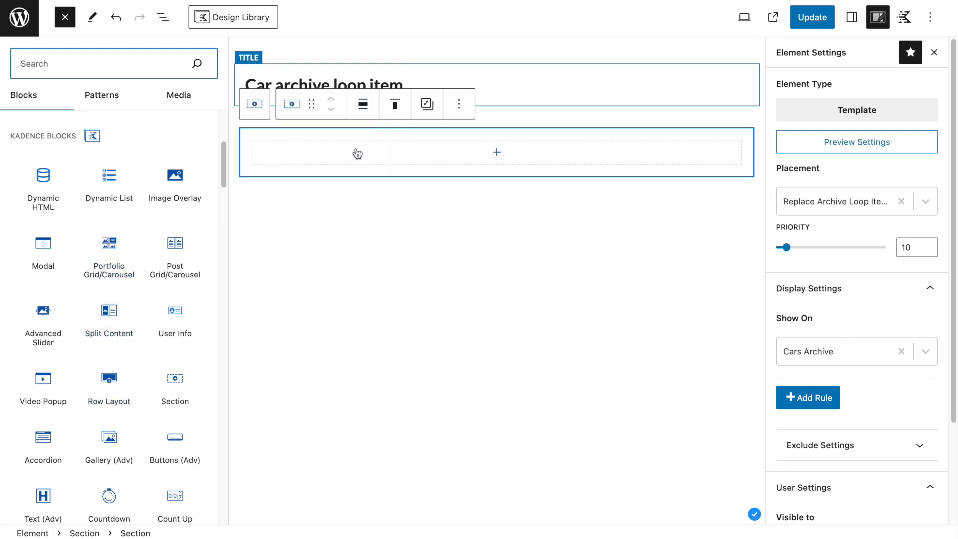
left_click(175, 18)
left_click(165, 23)
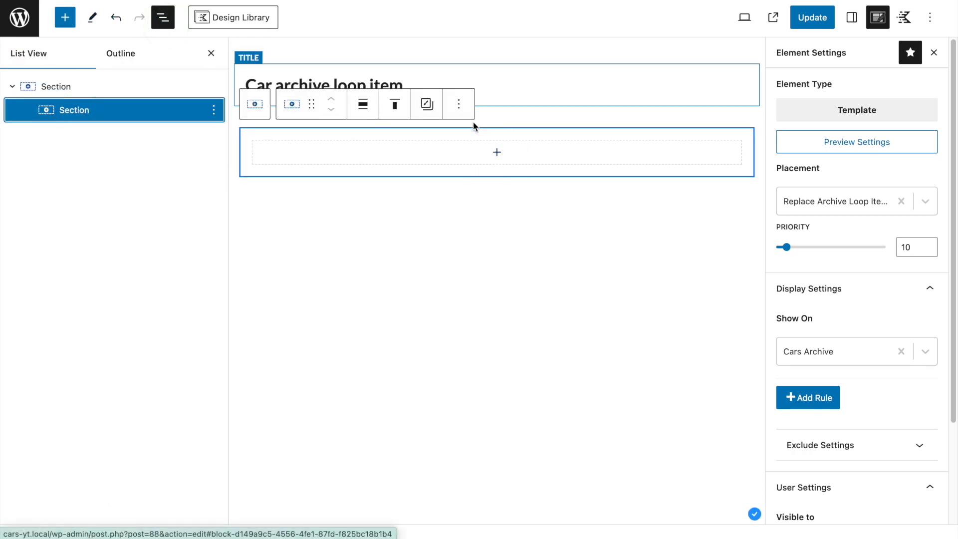
- Enable a dynamic background image for the inner section, using Post Custom Field as its source
left_click(852, 17)
left_click(853, 129)
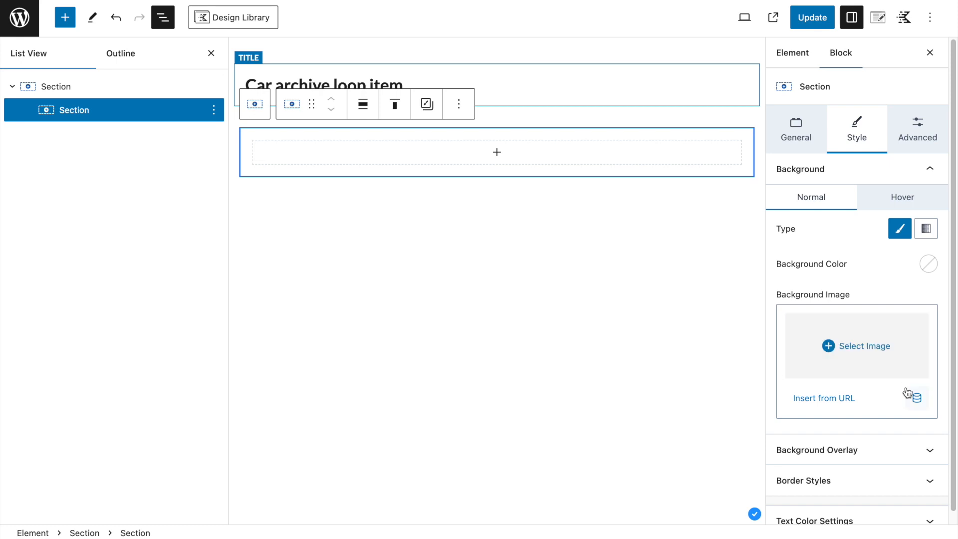
left_click(917, 407)
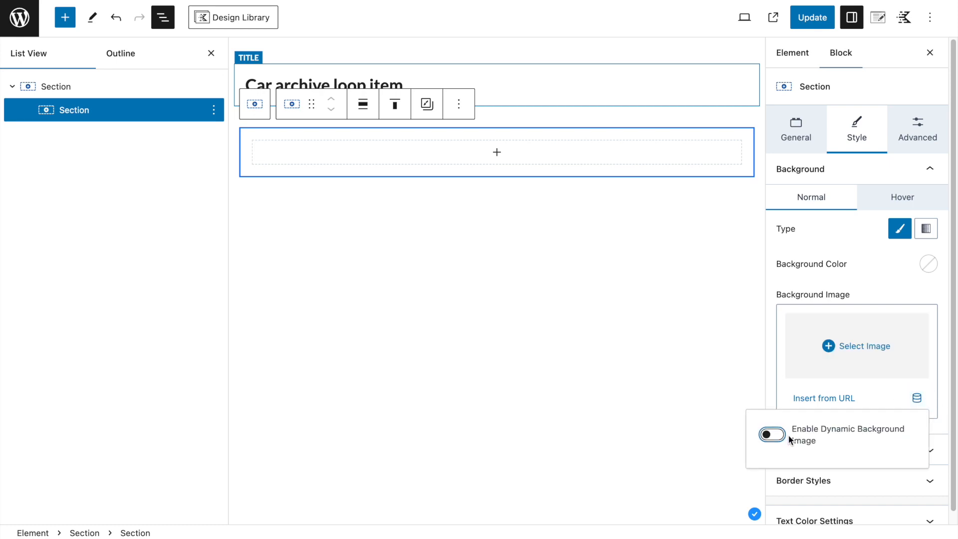
left_click(766, 435)
left_click(686, 416)
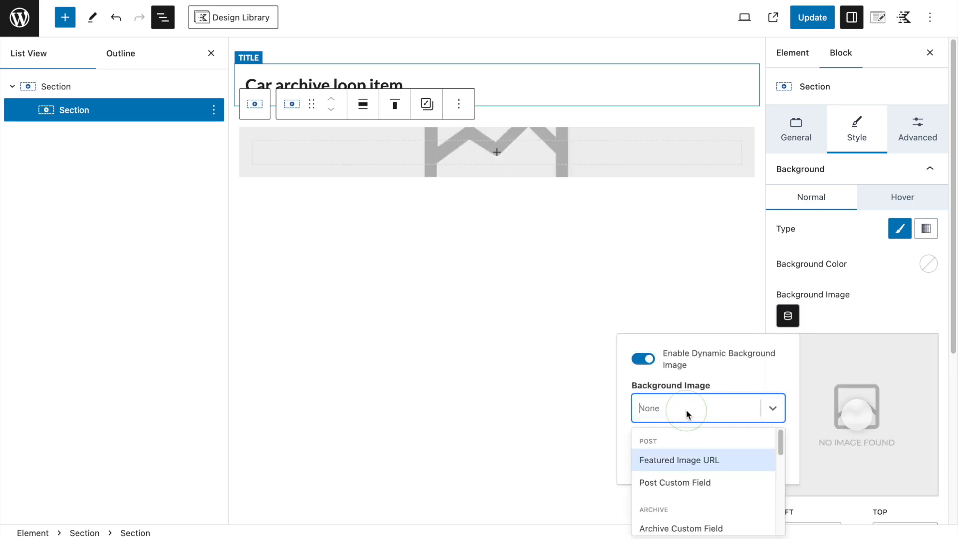
left_click(696, 486)
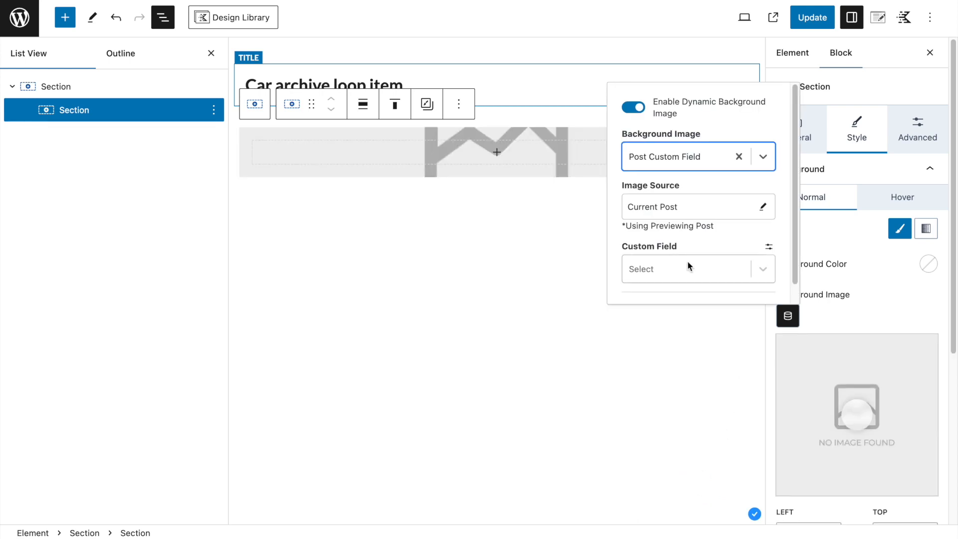
- Set the background image's custom field to Custom Input with the meta key "thumbnail" and update the template
left_click(769, 246)
left_click(634, 274)
left_click(673, 262)
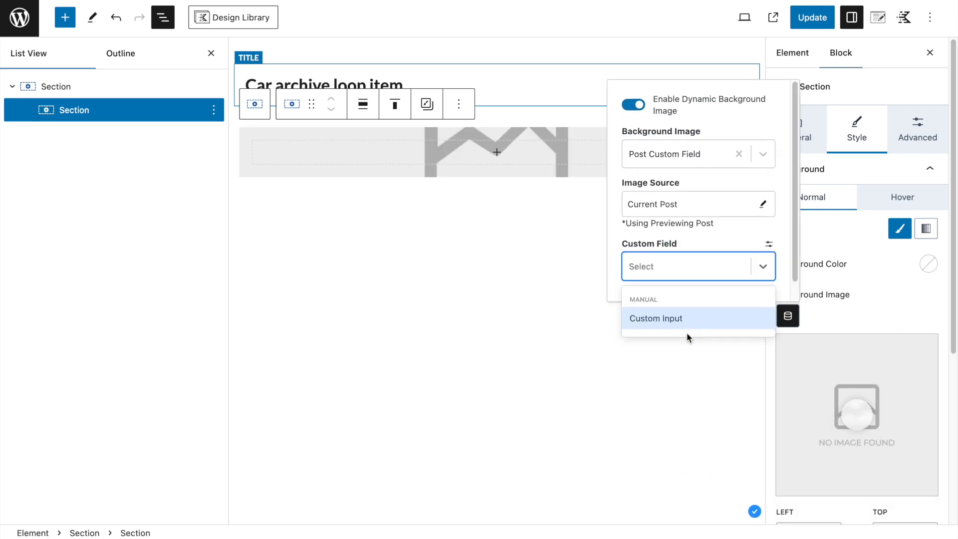
left_click(668, 322)
left_click(659, 256)
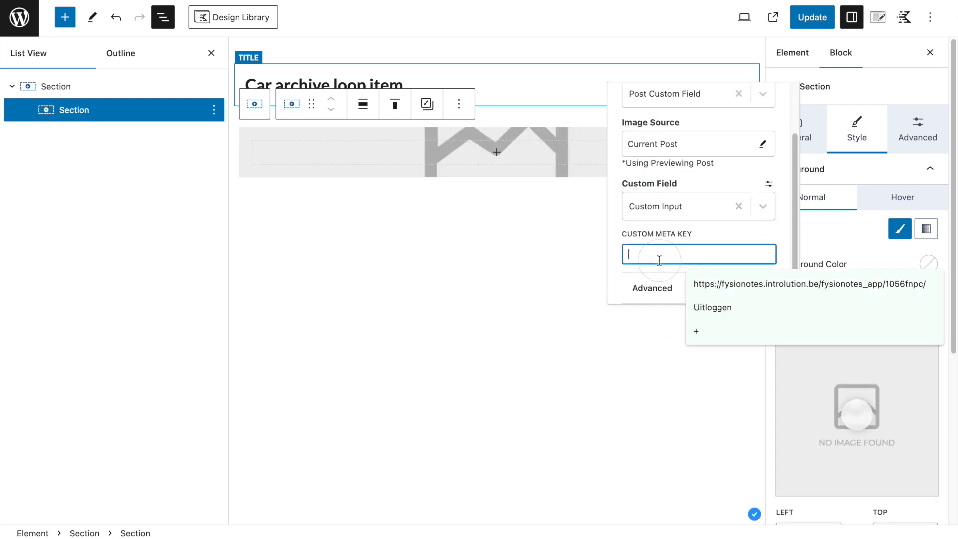
type("thumbnail")
left_click(811, 20)
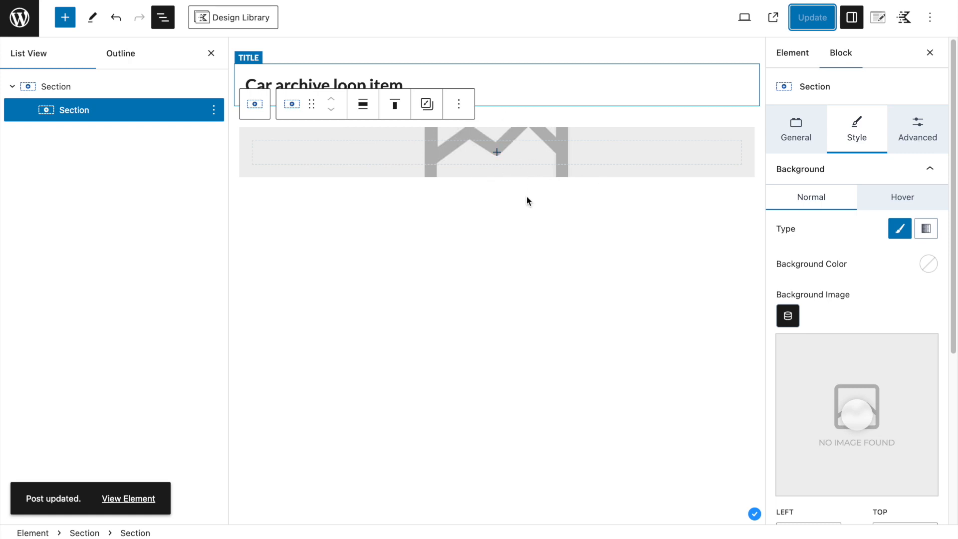
- Give the inner image section a minimum height of 250 px and update the template
left_click(921, 134)
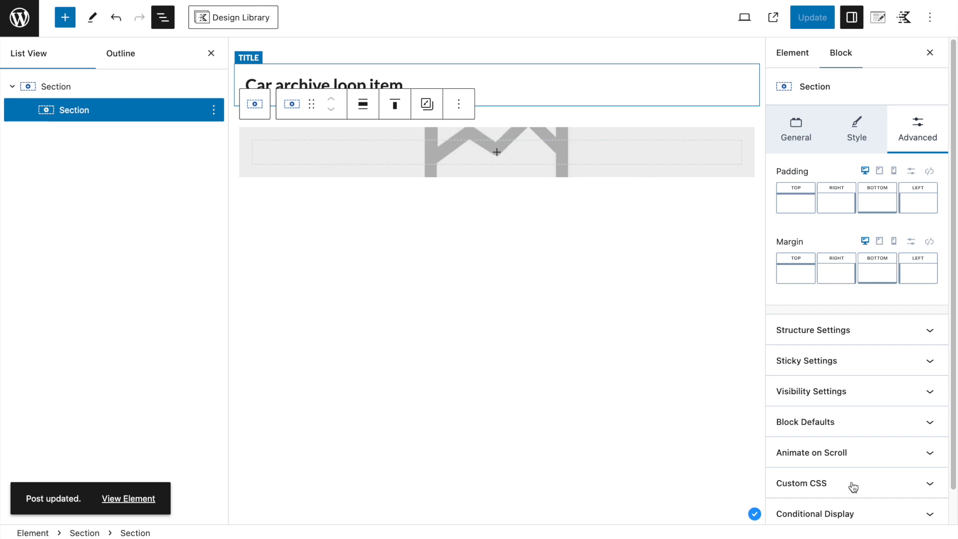
left_click(826, 333)
left_click(892, 427)
type("250")
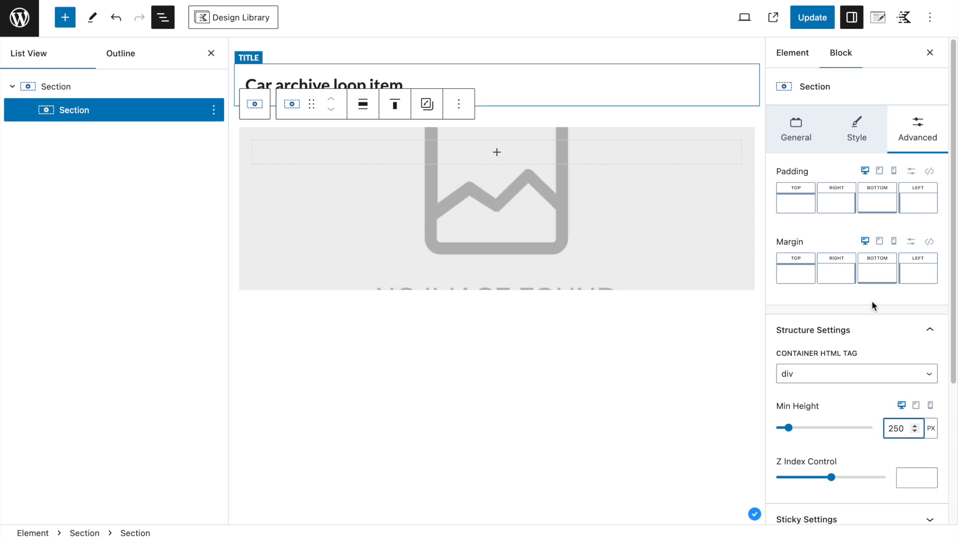
left_click(809, 17)
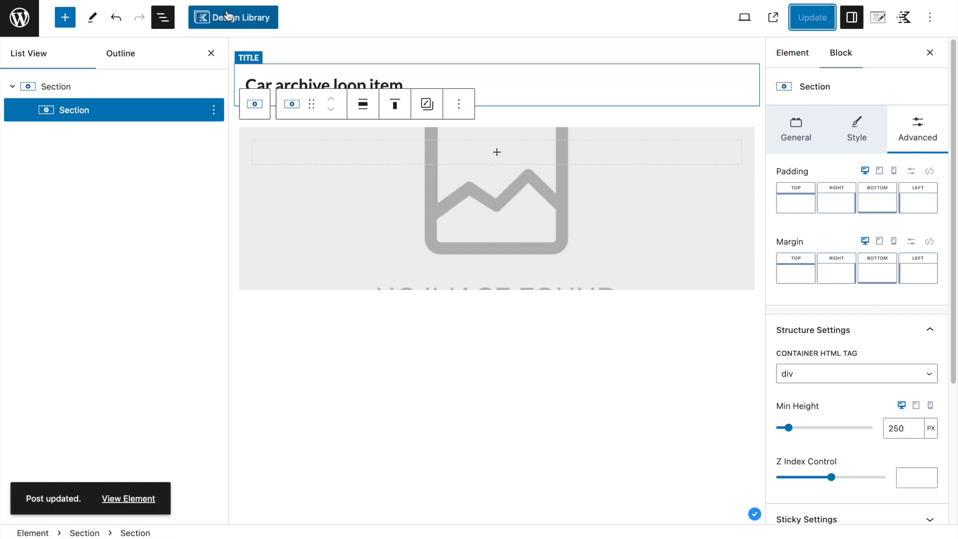
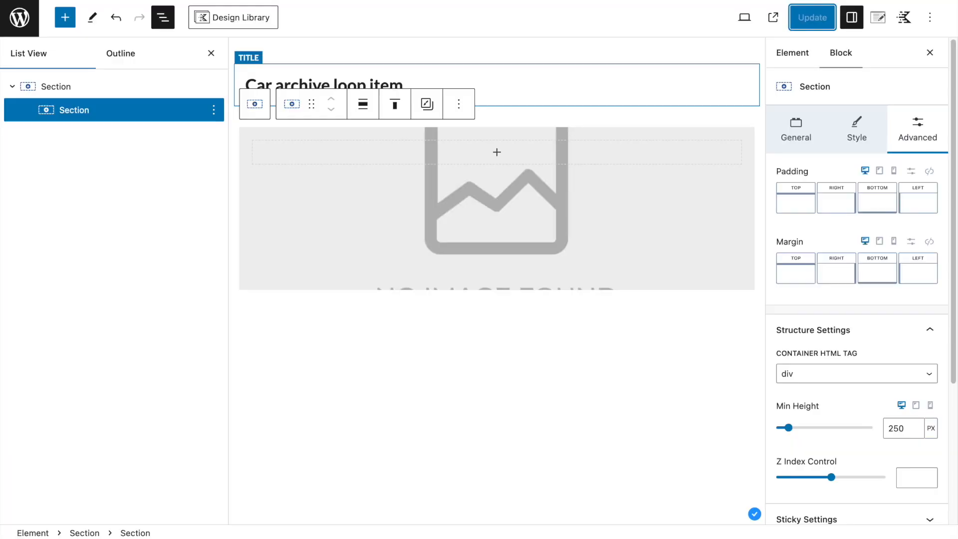
- Link the entire outer section dynamically to the Post URL of the current post and update the template
left_click(52, 86)
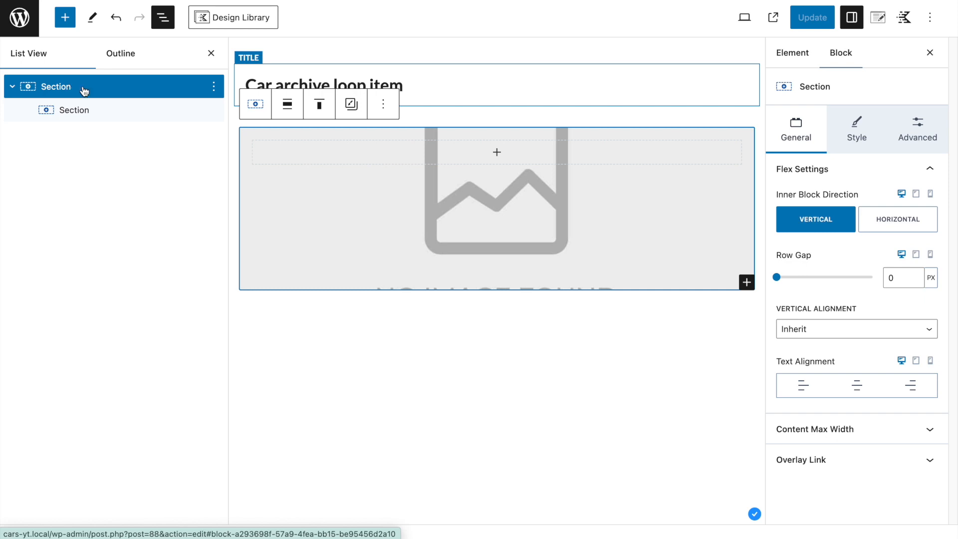
left_click(817, 461)
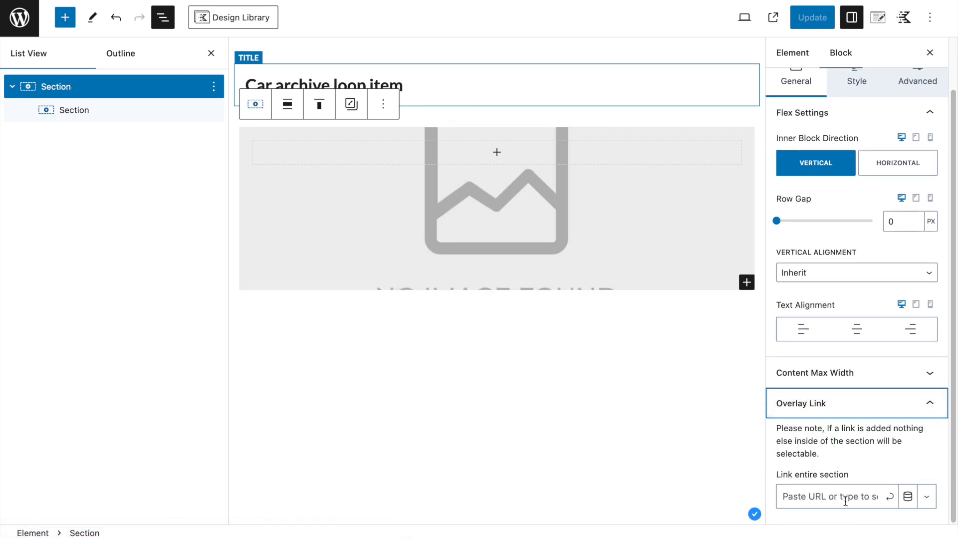
left_click(906, 496)
left_click(788, 462)
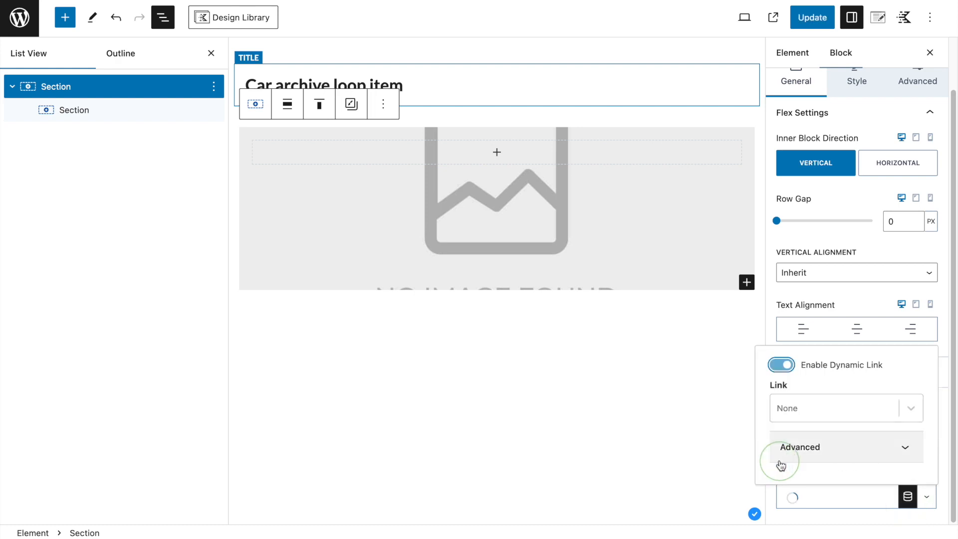
left_click(803, 417)
left_click(811, 460)
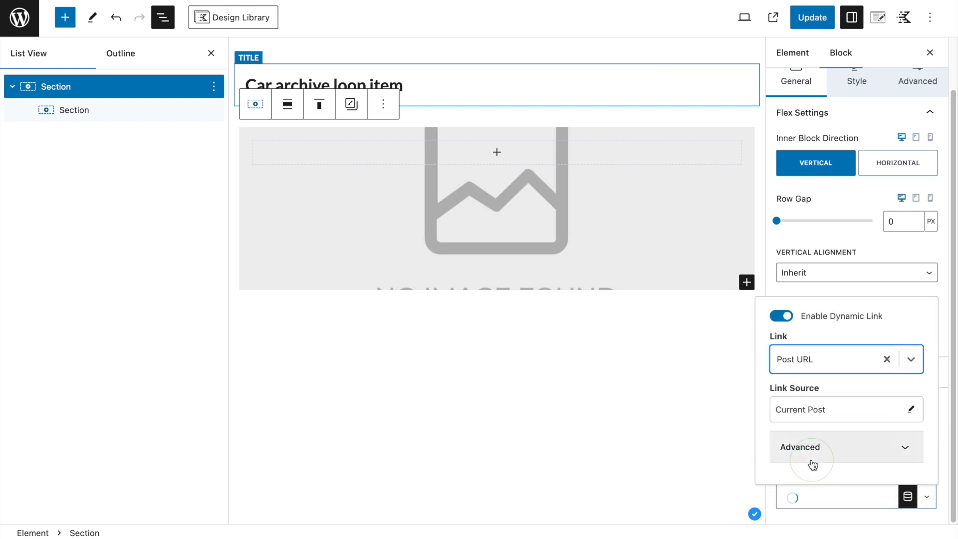
left_click(813, 20)
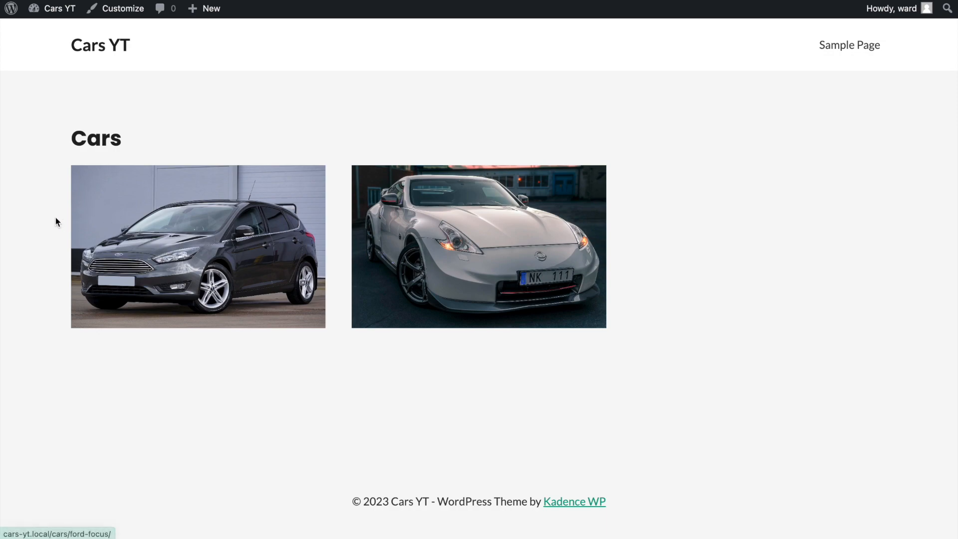
- Check on the live cars archive that the Ford Focus and Nissan GTR Sport items open their detail pages
left_click(110, 226)
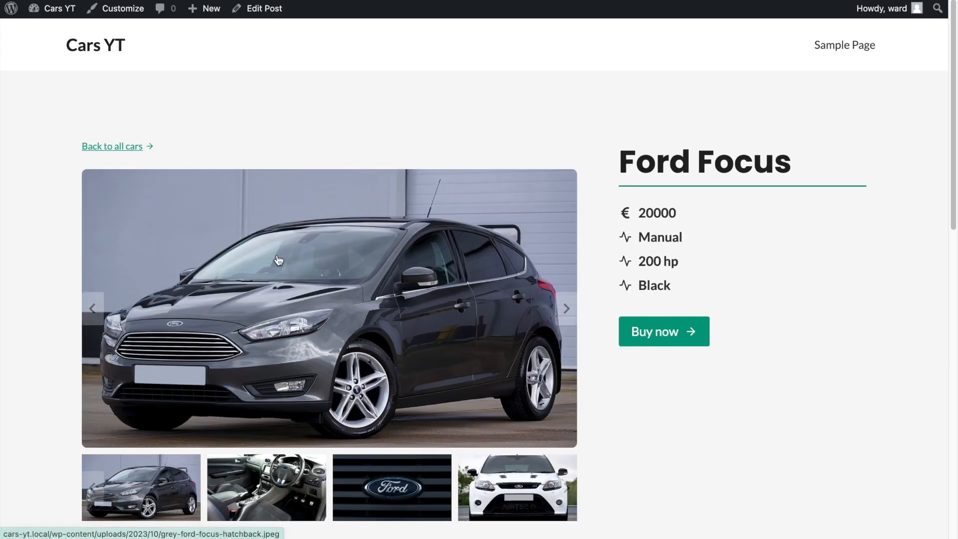
scroll(274, 258, "down", 10)
scroll(277, 255, "up", 10)
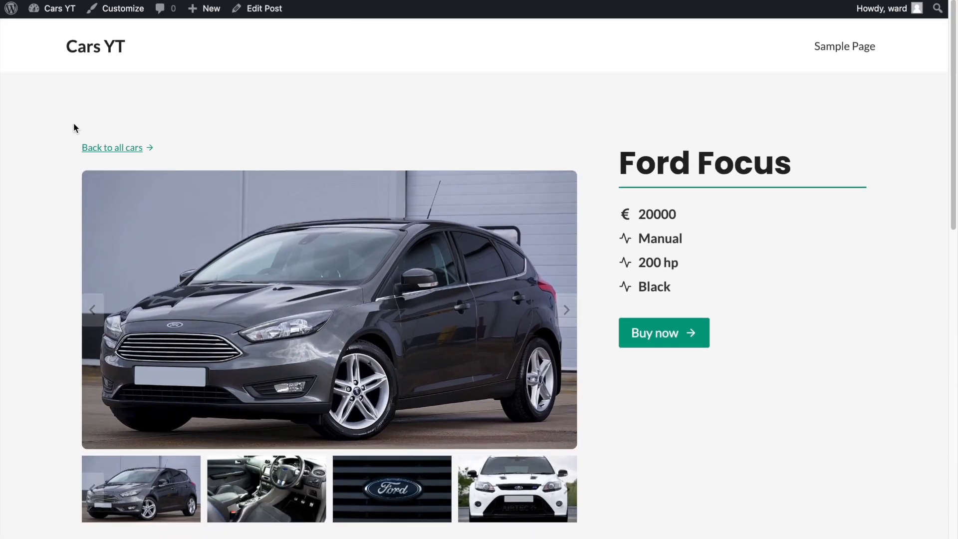
left_click(120, 147)
left_click(435, 259)
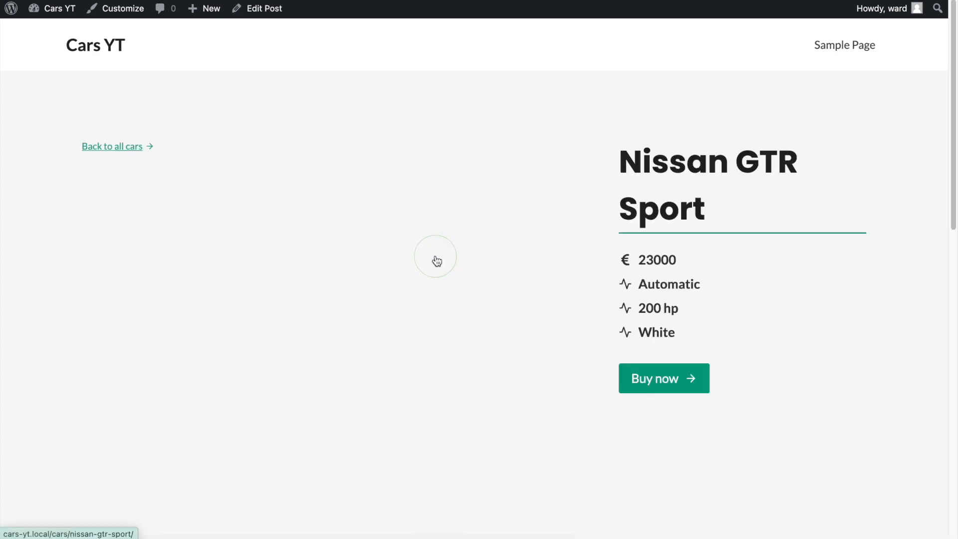
scroll(435, 259, "down", 8)
scroll(435, 261, "down", 3)
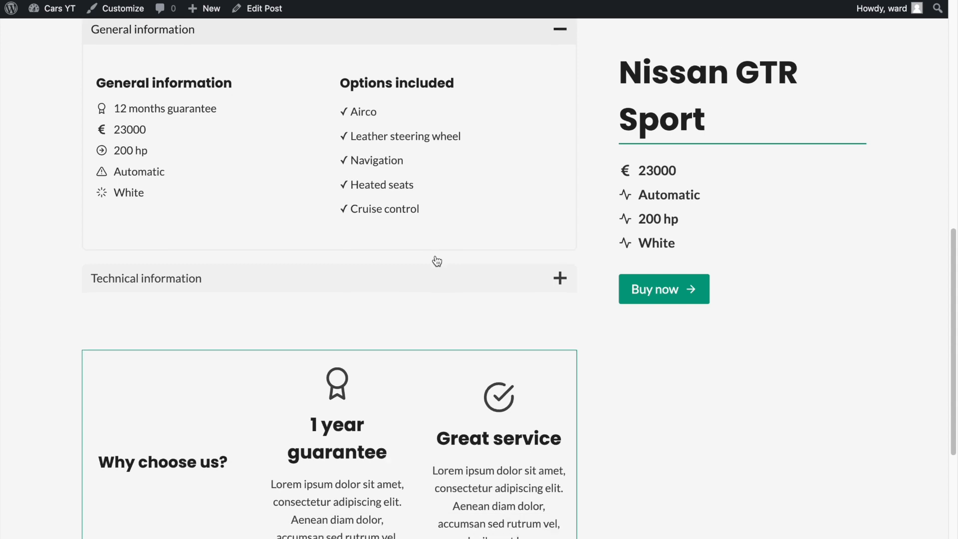
scroll(434, 261, "up", 10)
left_click(131, 118)
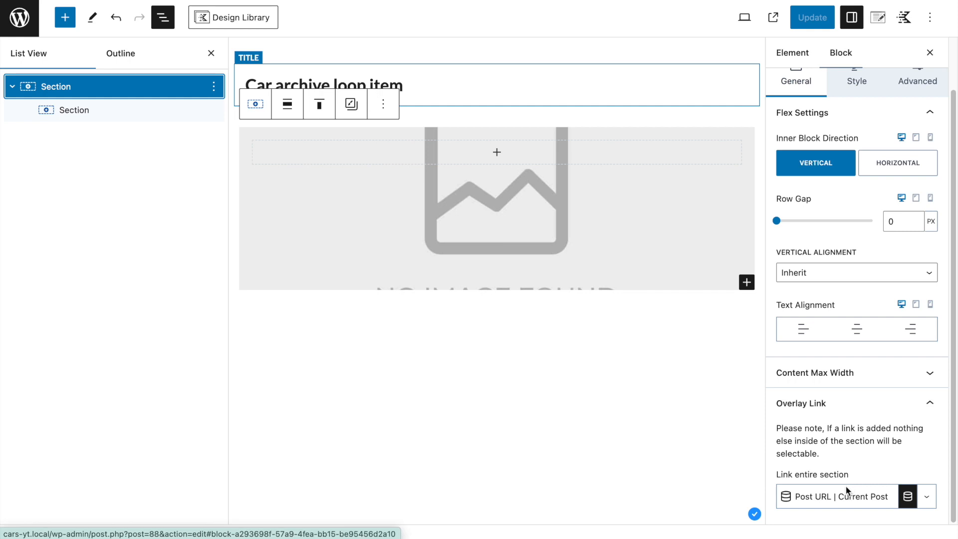
- Add a second Kadence Section after the image section, inside the outer section
left_click(142, 112)
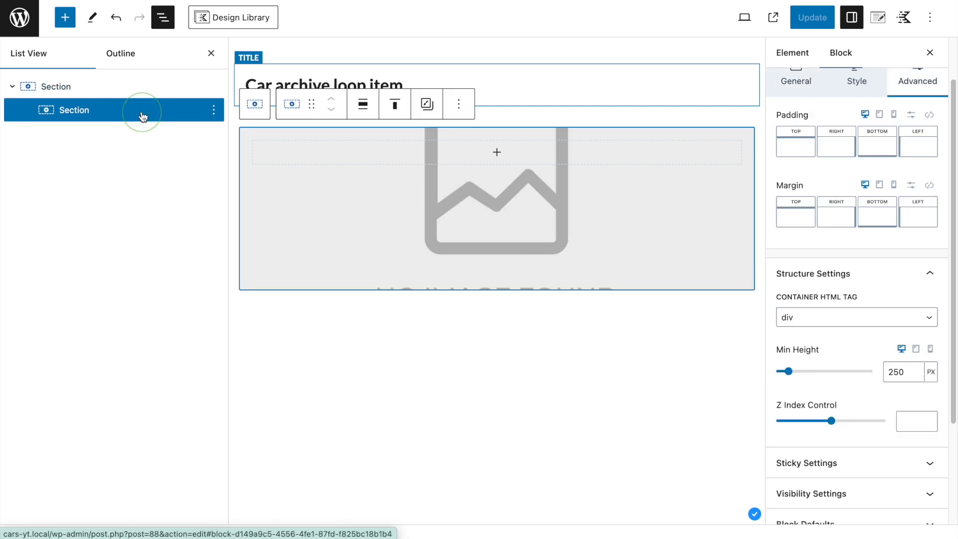
left_click(213, 110)
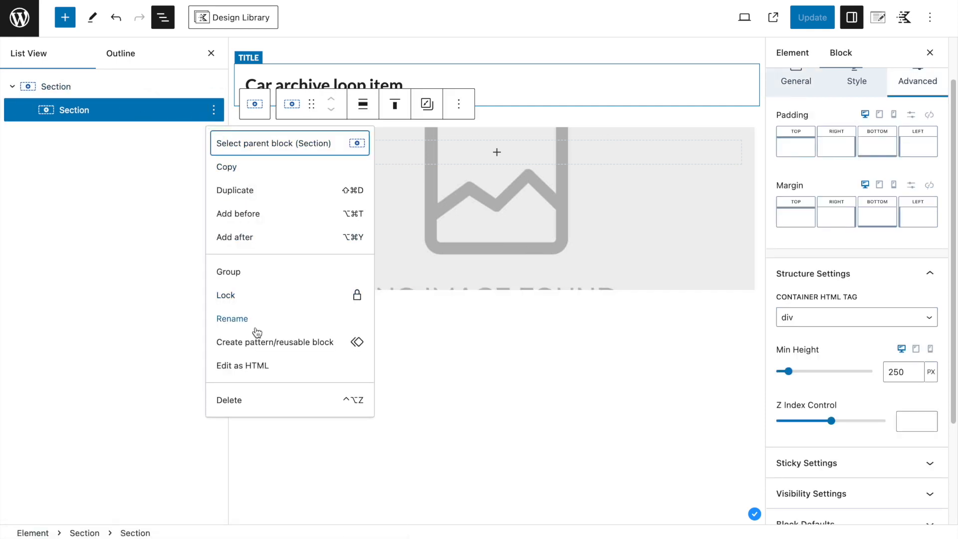
left_click(243, 238)
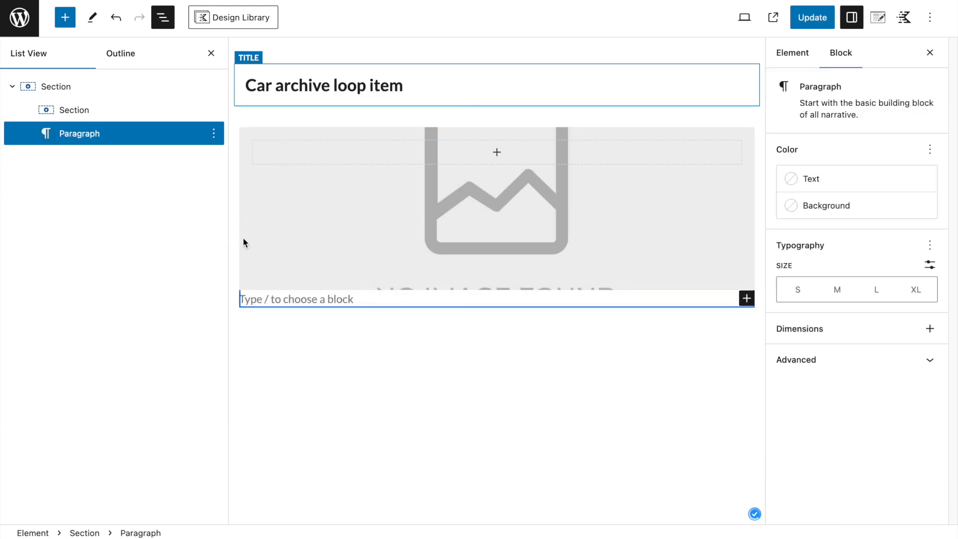
type("/section")
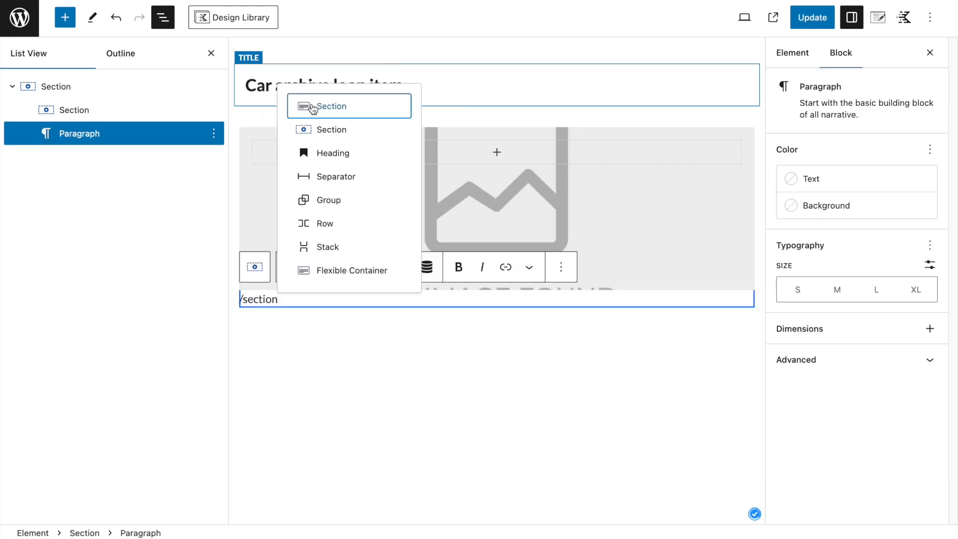
left_click(320, 129)
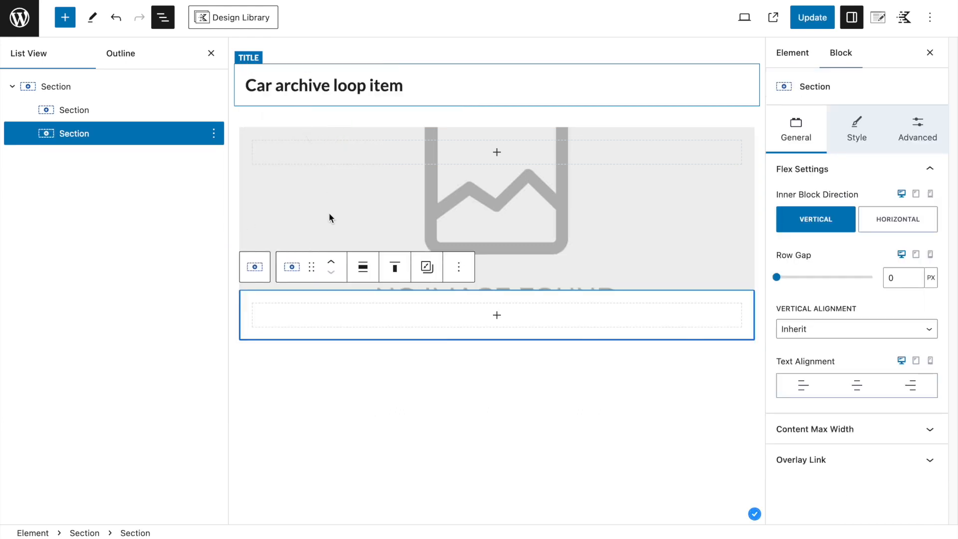
- Insert a Text (Adv) block into the new empty section below the image section
left_click(467, 322)
type("text")
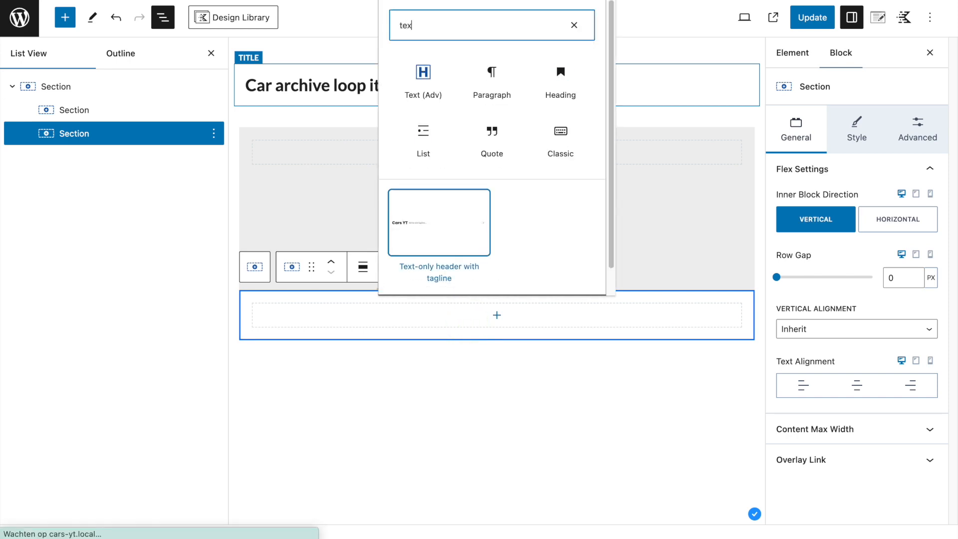
left_click(423, 91)
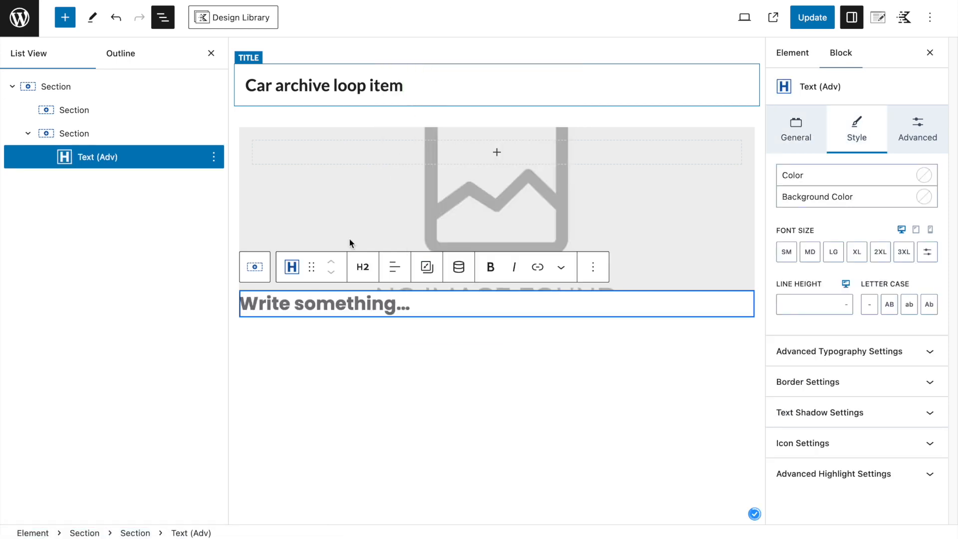
- Try the Paragraph tag on the Text (Adv) block, then set it back to Heading 2
left_click(361, 268)
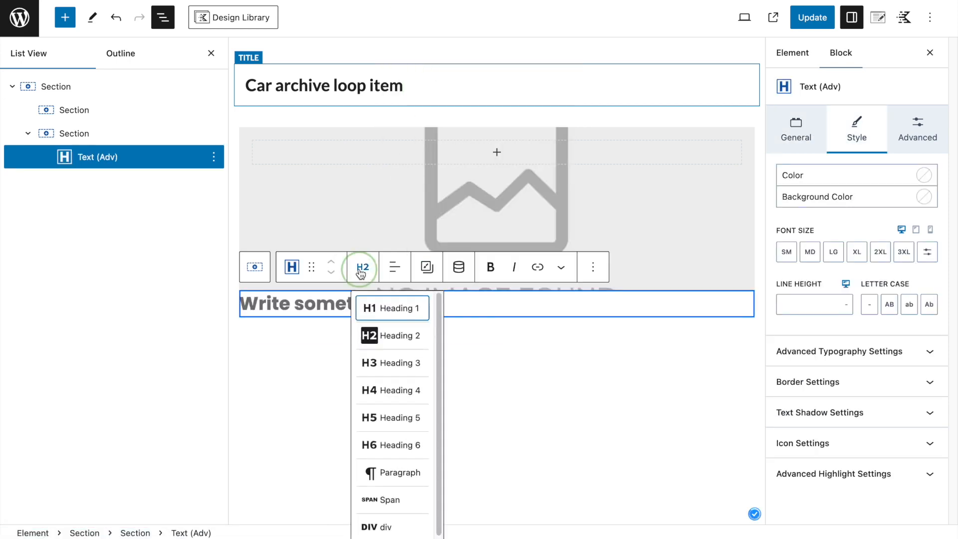
left_click(385, 479)
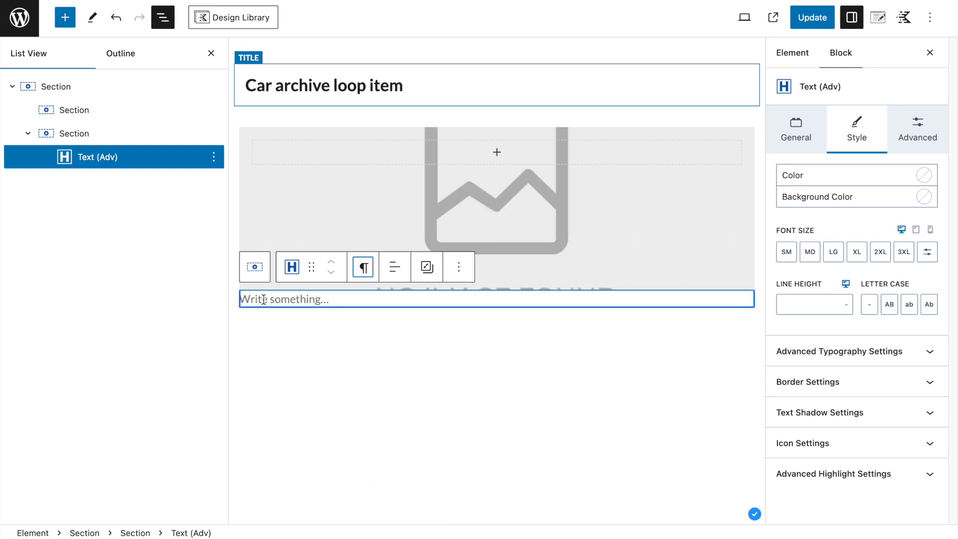
left_click(364, 268)
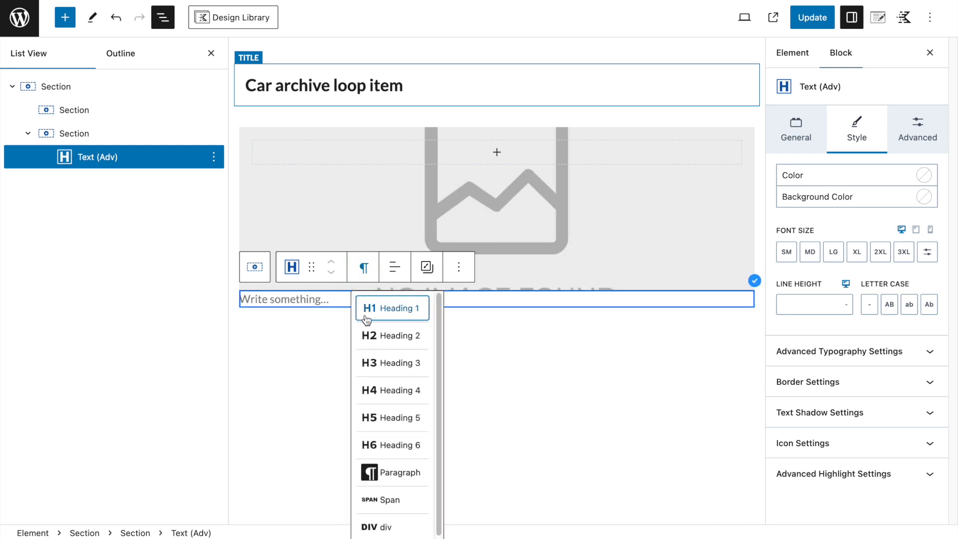
left_click(388, 336)
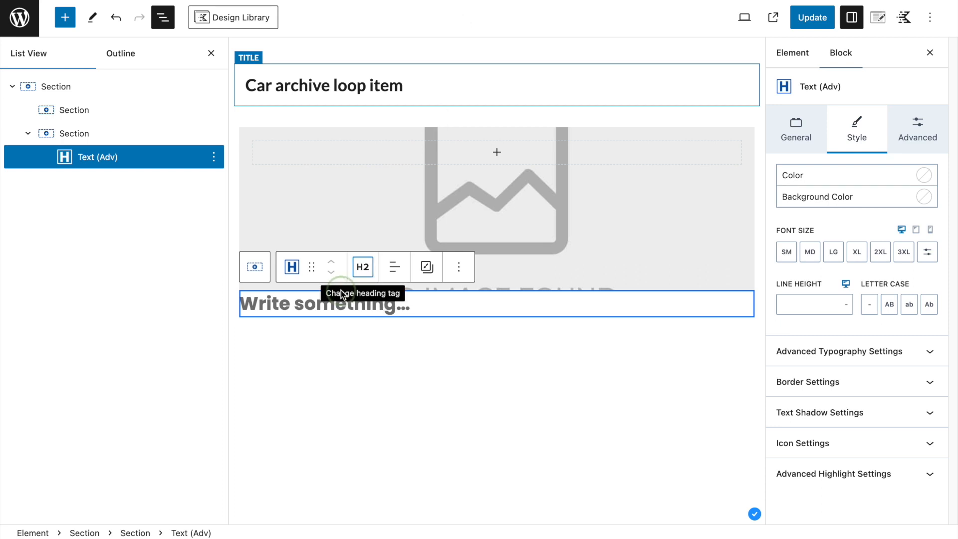
left_click(382, 312)
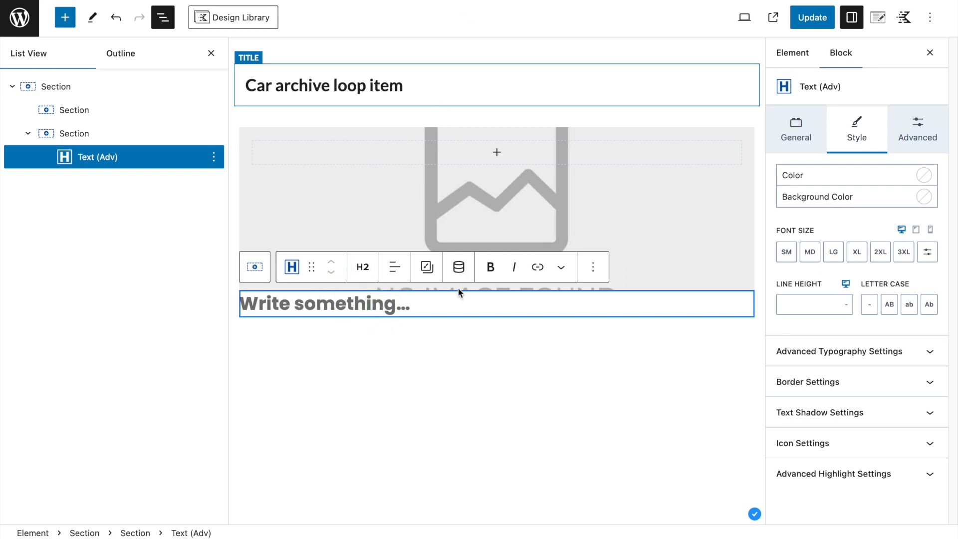
- Add the current post's Post Title as dynamic content in the Heading 2 text block and update the template
left_click(458, 268)
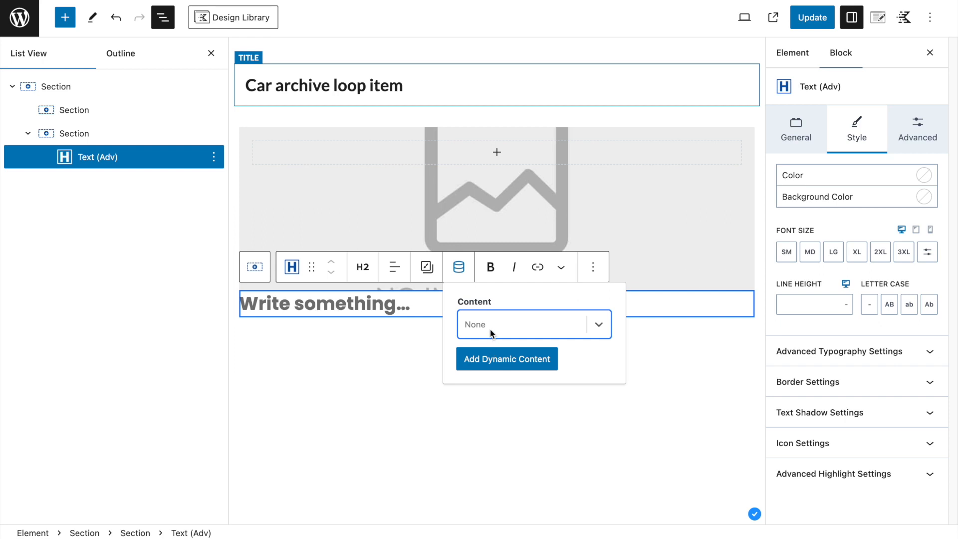
left_click(490, 331)
left_click(513, 375)
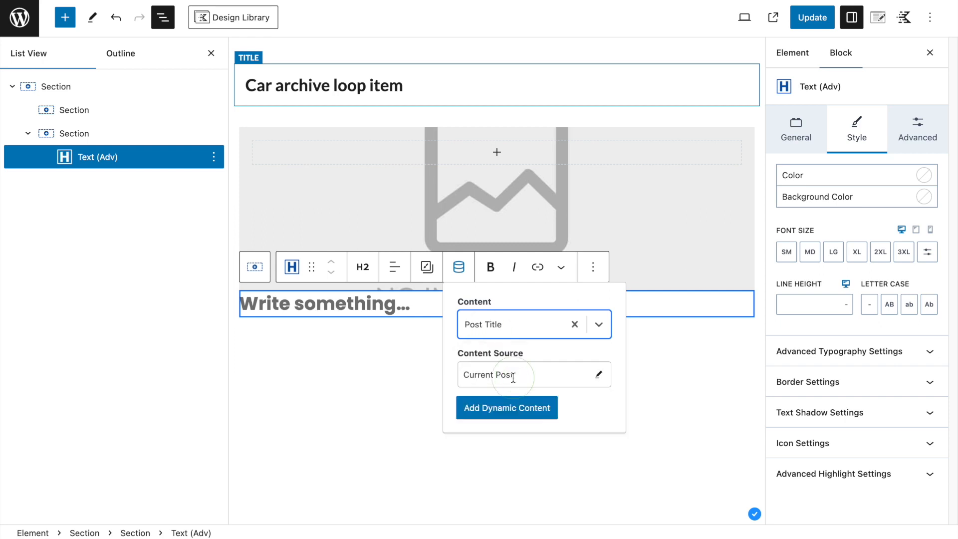
left_click(516, 406)
left_click(812, 17)
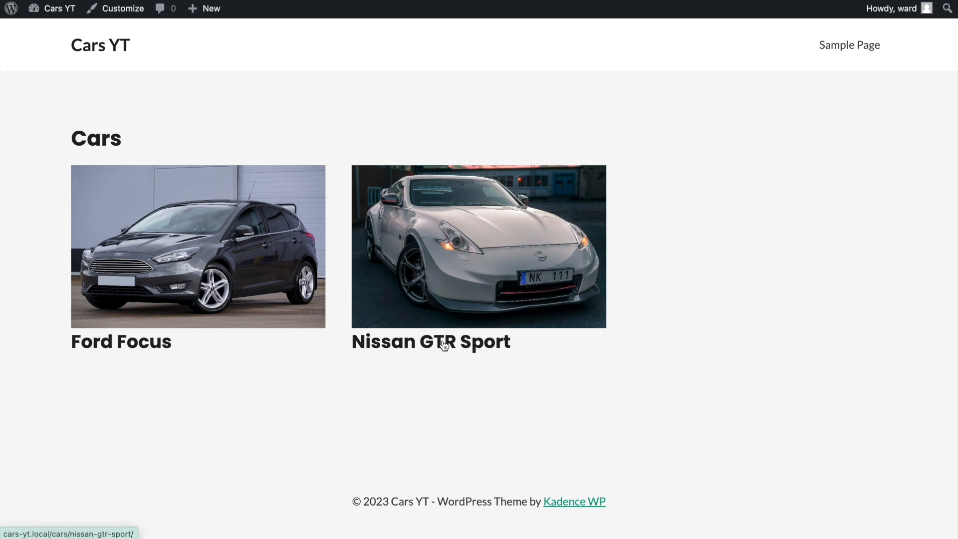
- Set the dynamic title's font size to LG and update the template
mouse_move(53, 9)
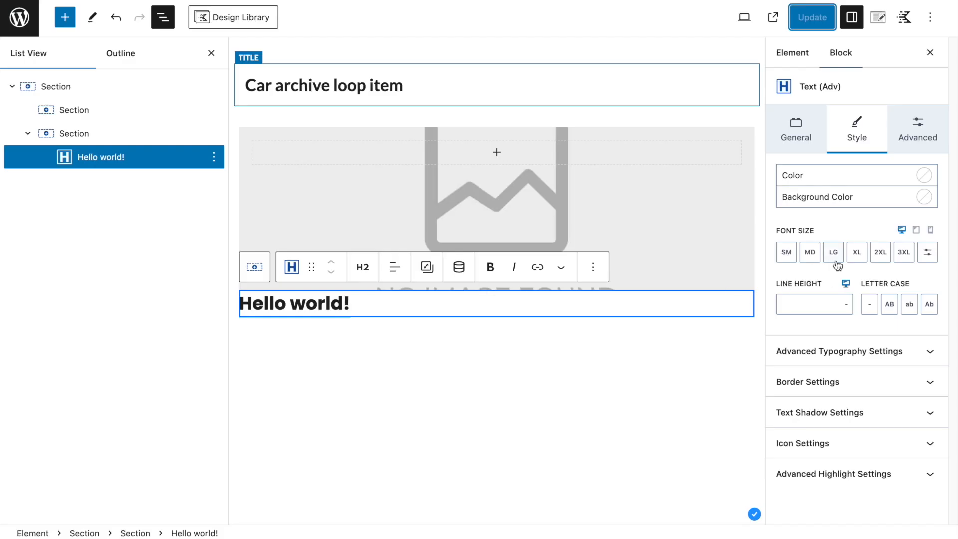
left_click(813, 261)
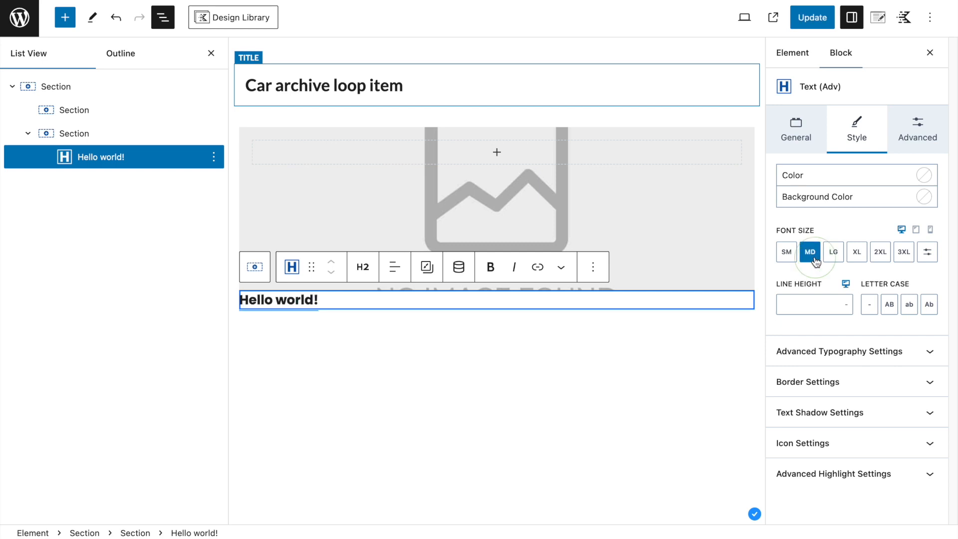
left_click(837, 256)
left_click(793, 18)
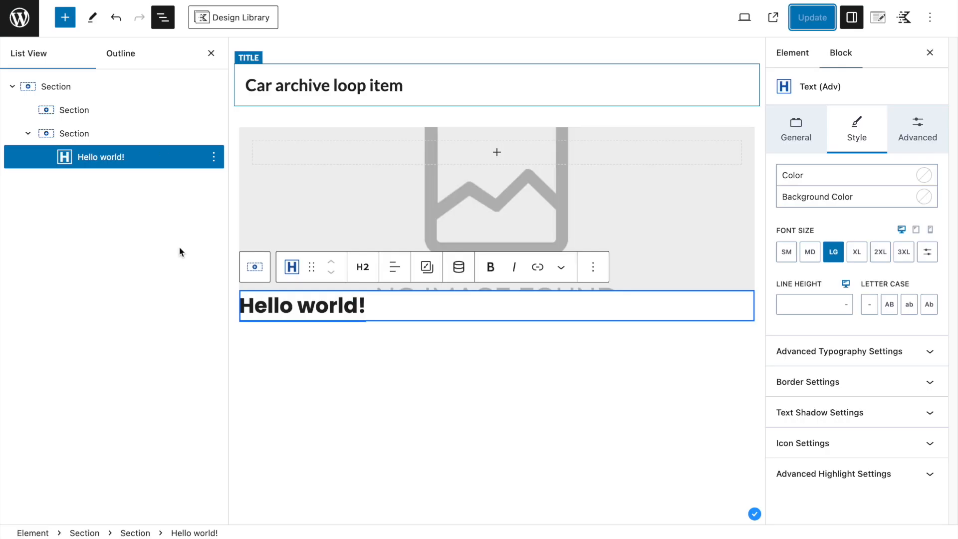
- Insert a Text (Adv) block below the dynamic title and set its tag to Paragraph
left_click(408, 302)
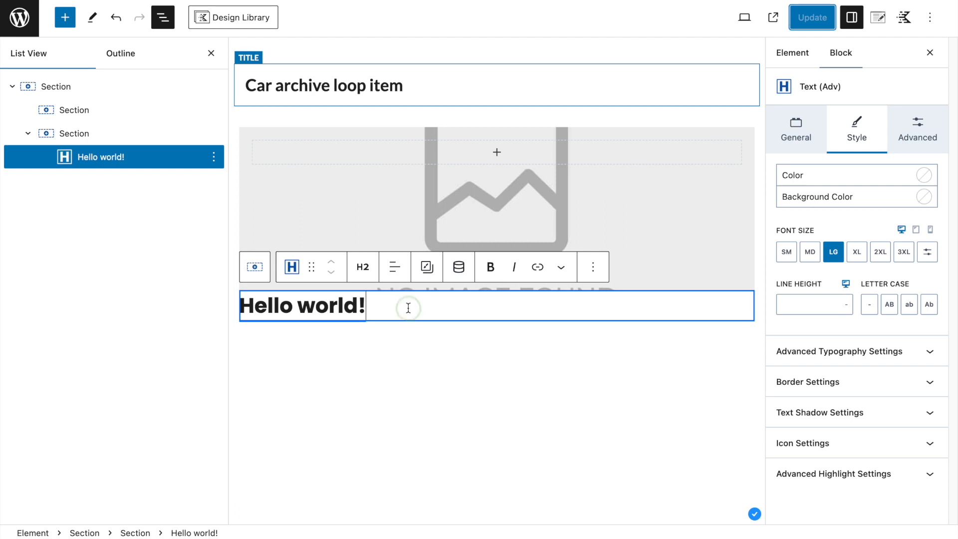
key("Return")
type("/text")
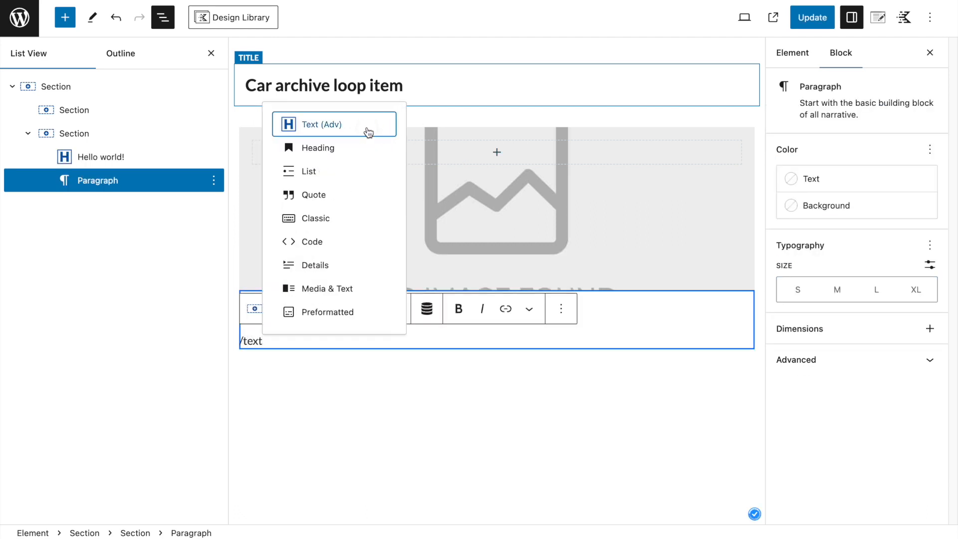
left_click(368, 132)
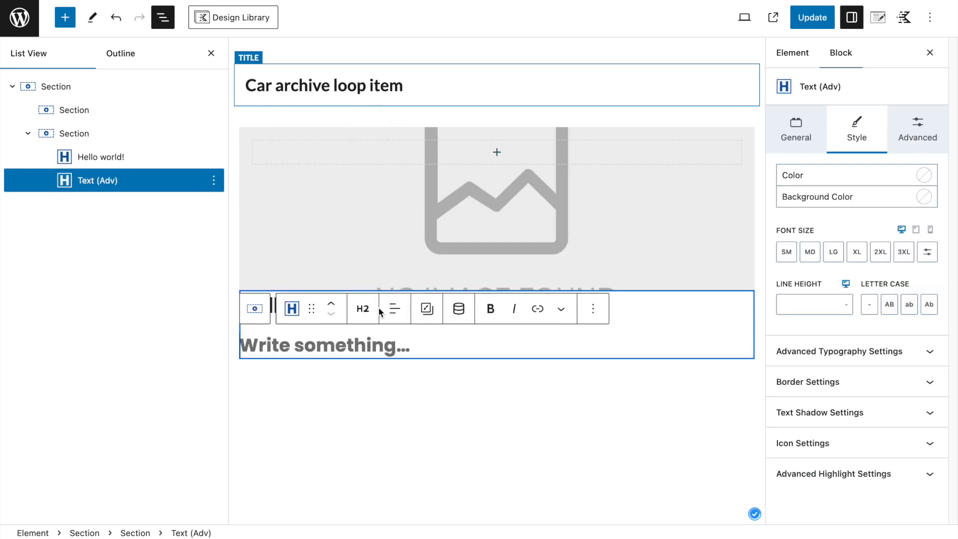
left_click(362, 308)
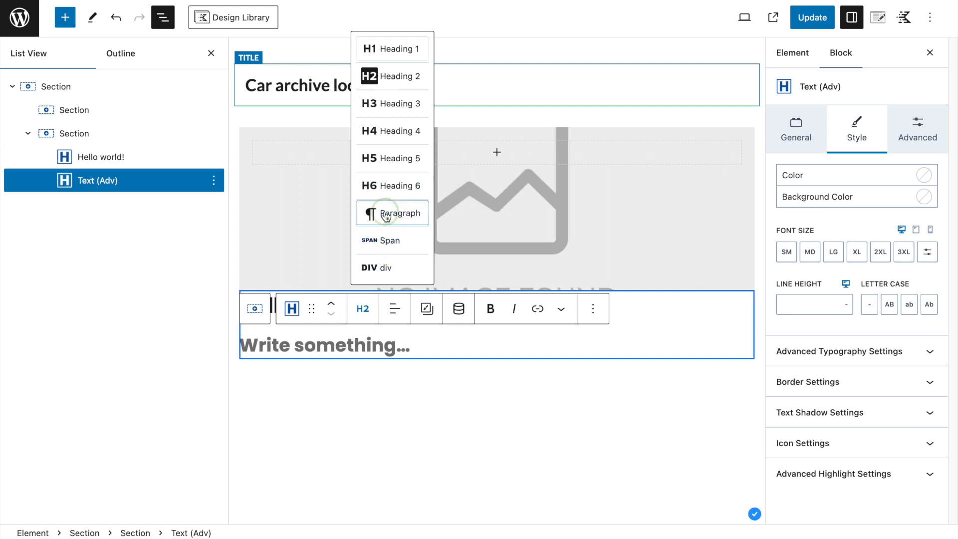
left_click(387, 213)
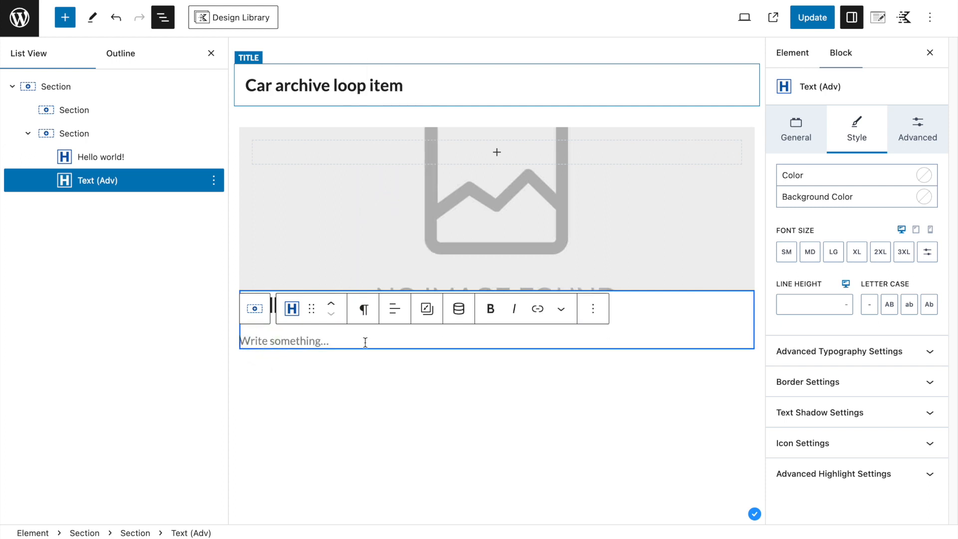
- Set the new paragraph's dynamic content to the current post's Post Custom Field, using Custom Input as the custom field
left_click(458, 309)
left_click(491, 371)
scroll(507, 426, "down", 5)
left_click(505, 478)
scroll(562, 447, "down", 1)
left_click(600, 422)
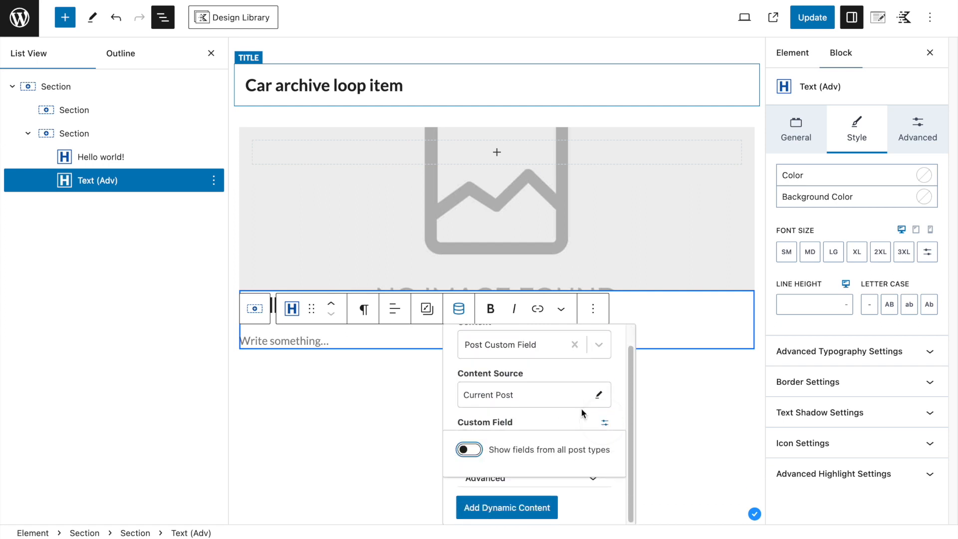
left_click(469, 449)
left_click(517, 444)
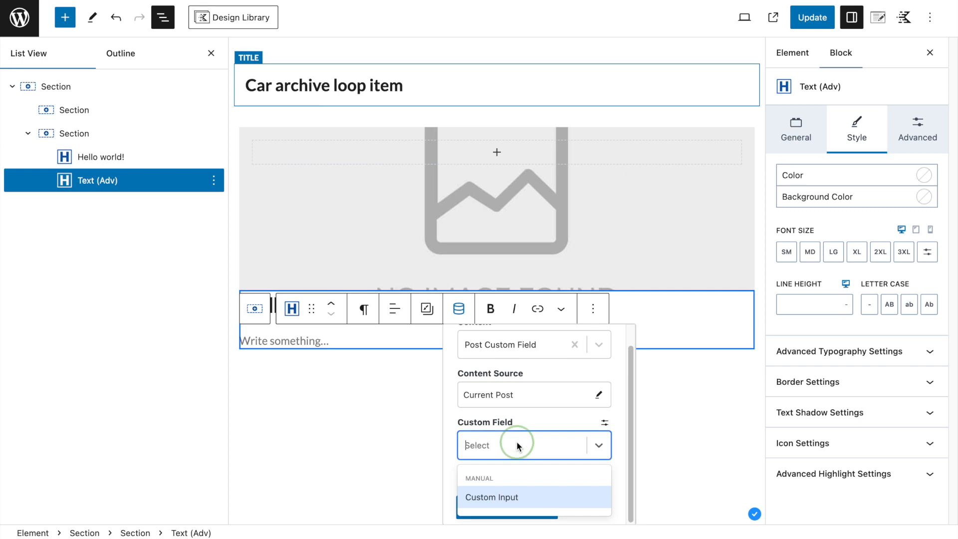
left_click(510, 501)
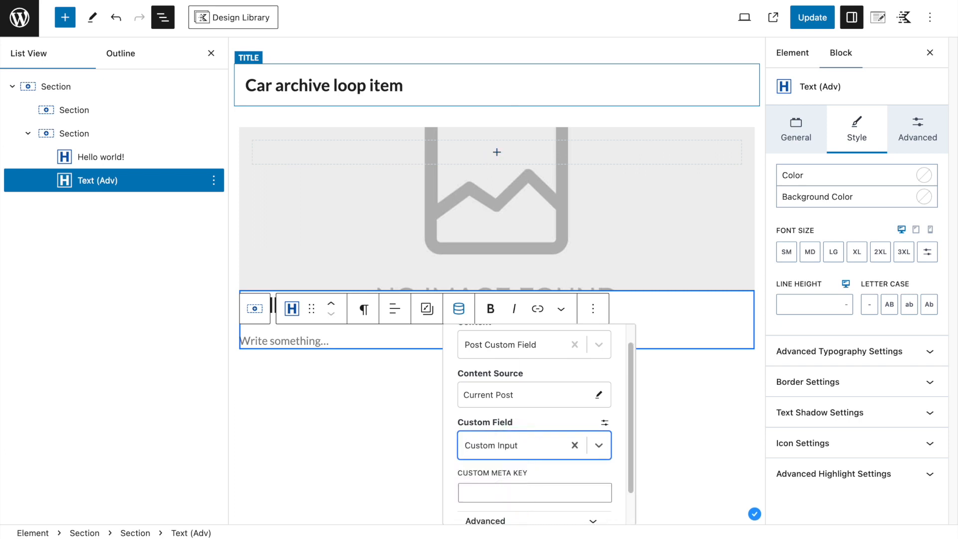
- Enter condition as the custom meta key, add the dynamic content and update the template
left_click(519, 493)
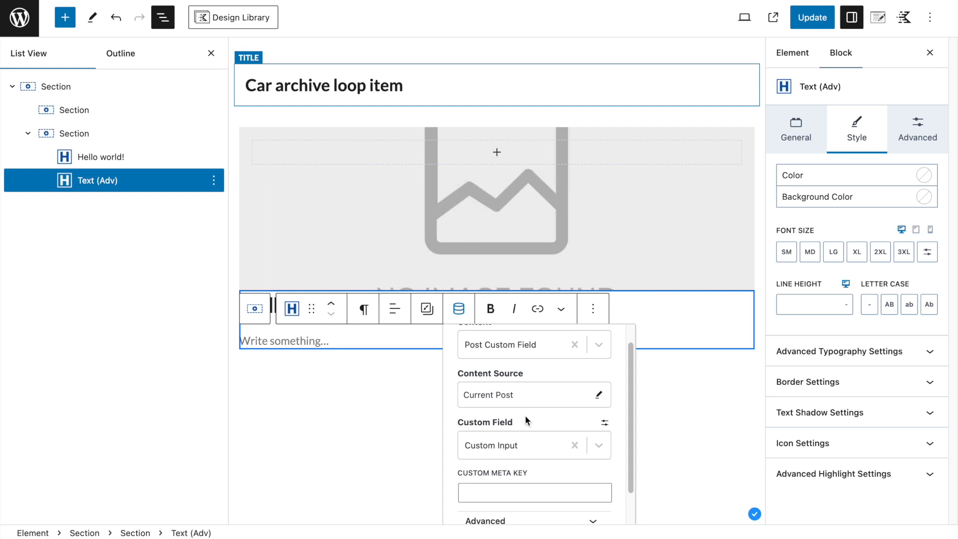
left_click(513, 492)
type("condition")
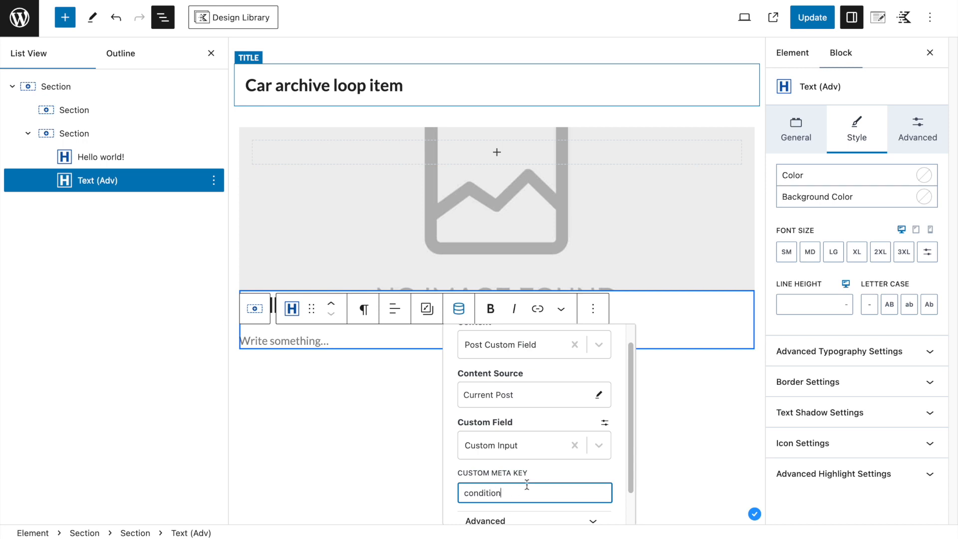
scroll(528, 489, "down", 1)
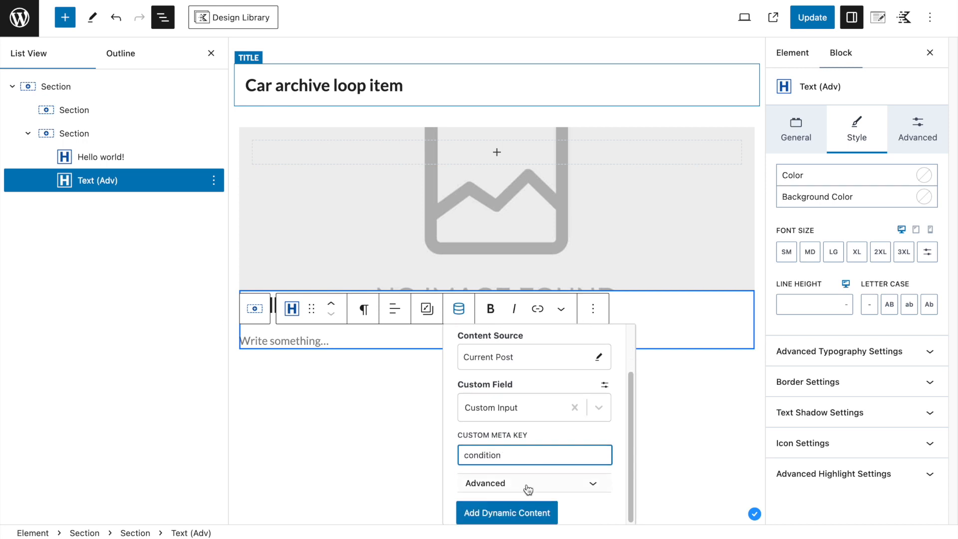
left_click(503, 515)
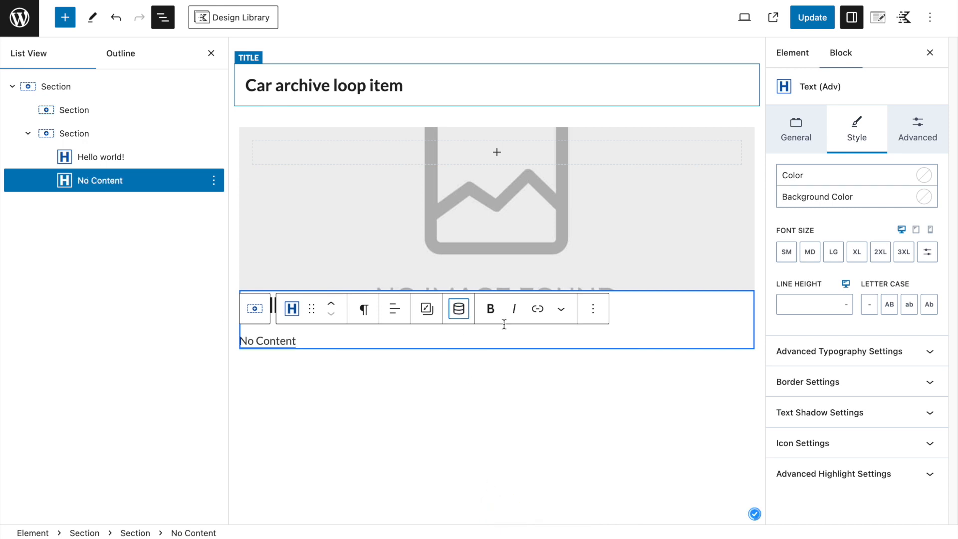
left_click(812, 18)
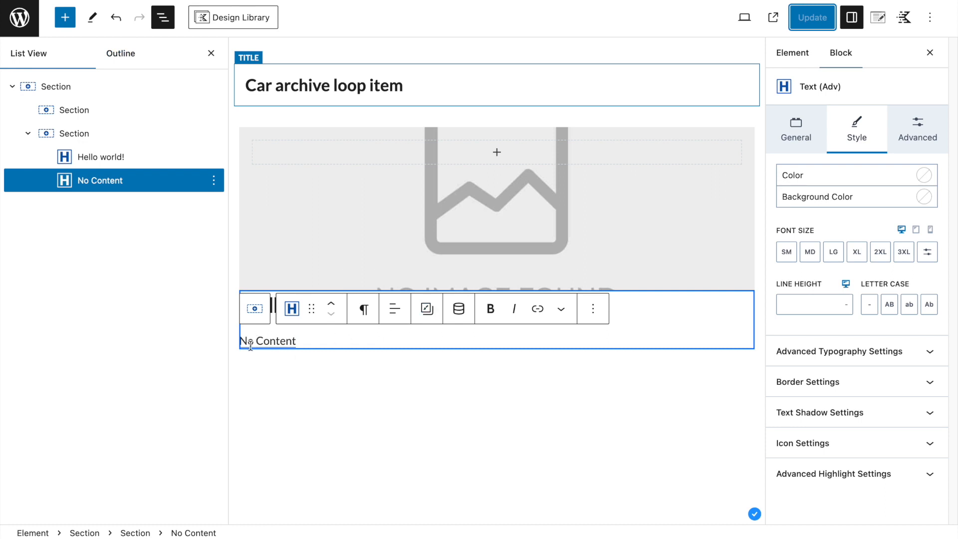
- Append a slash after the dynamic condition and choose Post Custom Field with Custom Input for a second dynamic value
left_click(304, 342)
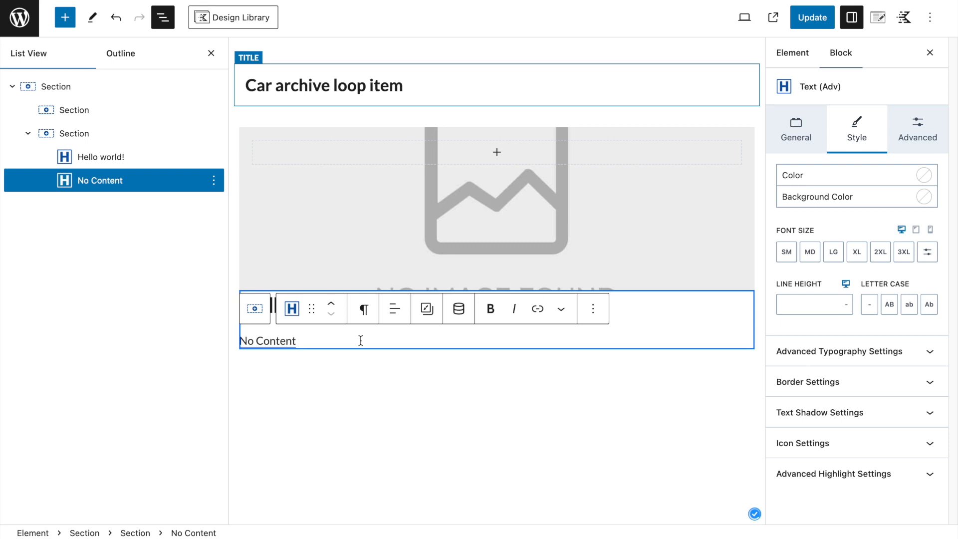
type("/")
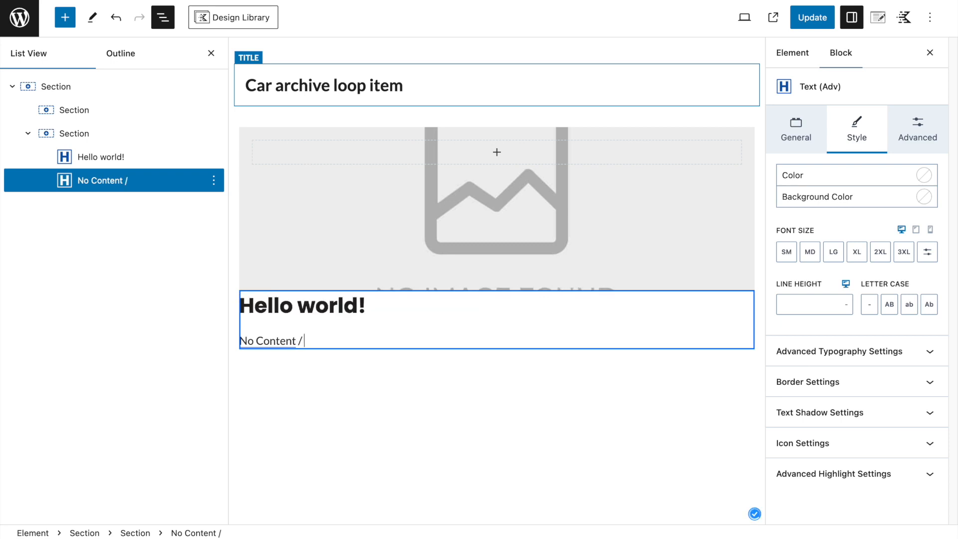
left_click(459, 311)
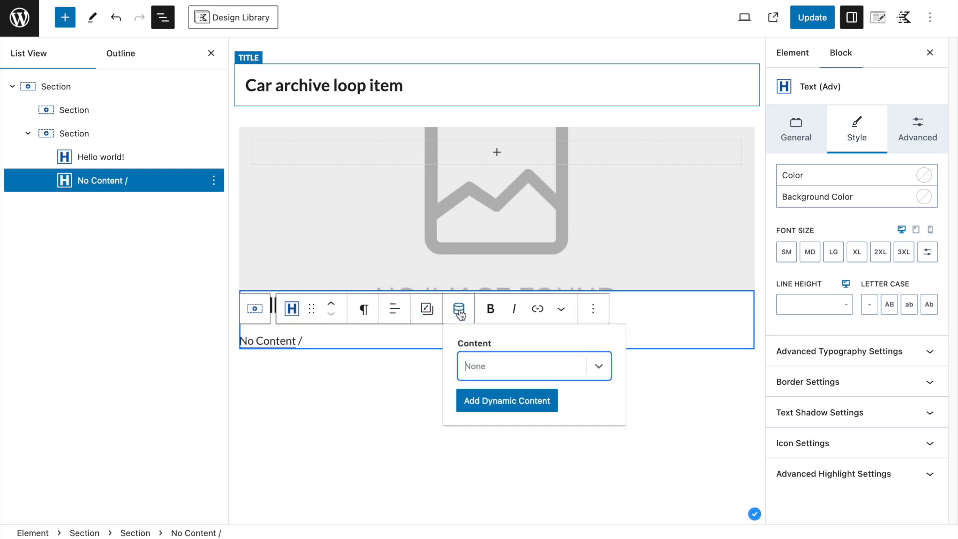
left_click(486, 366)
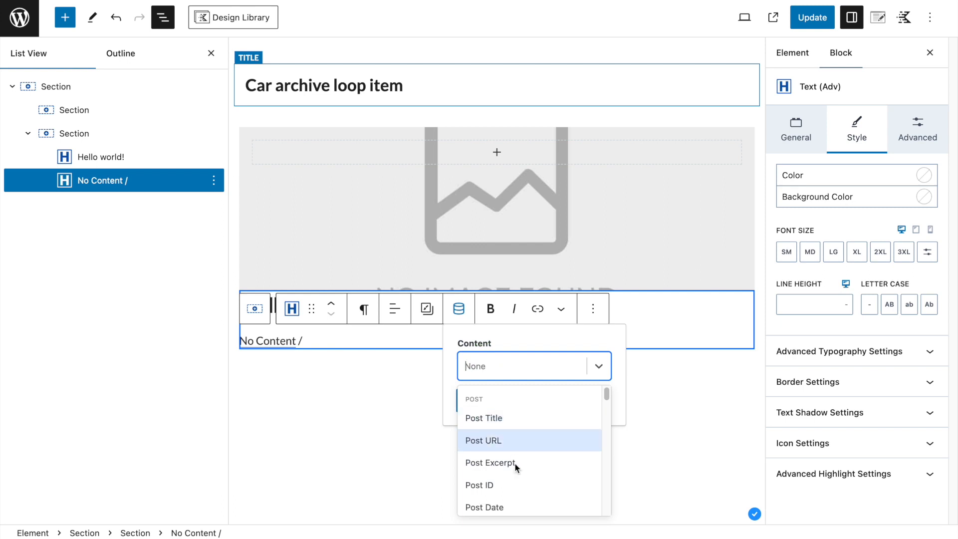
scroll(517, 469, "down", 5)
left_click(517, 478)
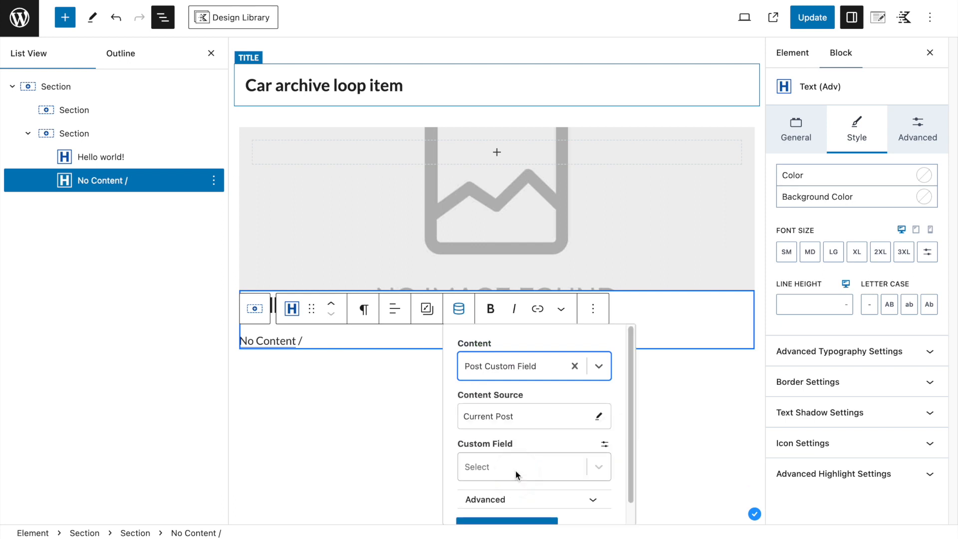
left_click(519, 443)
left_click(516, 504)
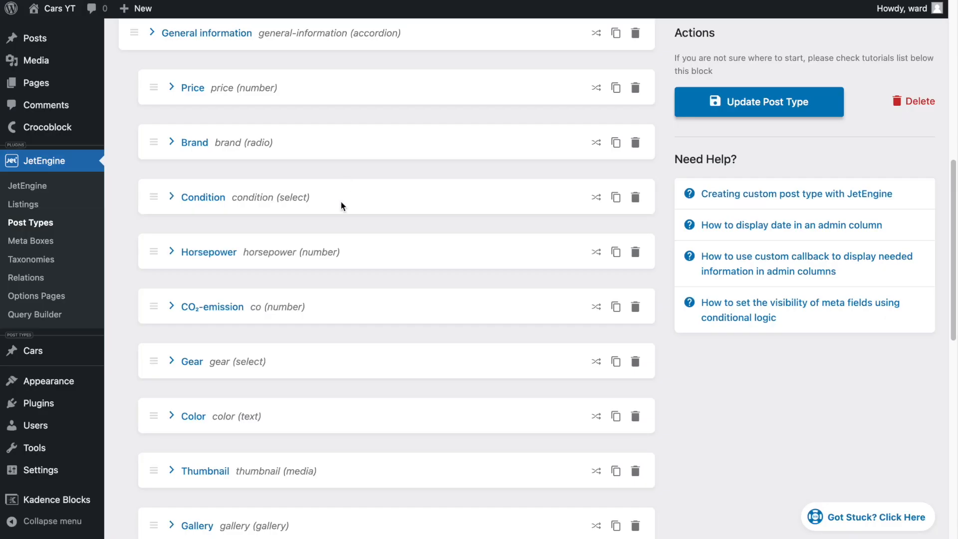
- Look up the gear key in the JetEngine meta fields, add it as the second dynamic value, and update the template
scroll(302, 151, "up", 3)
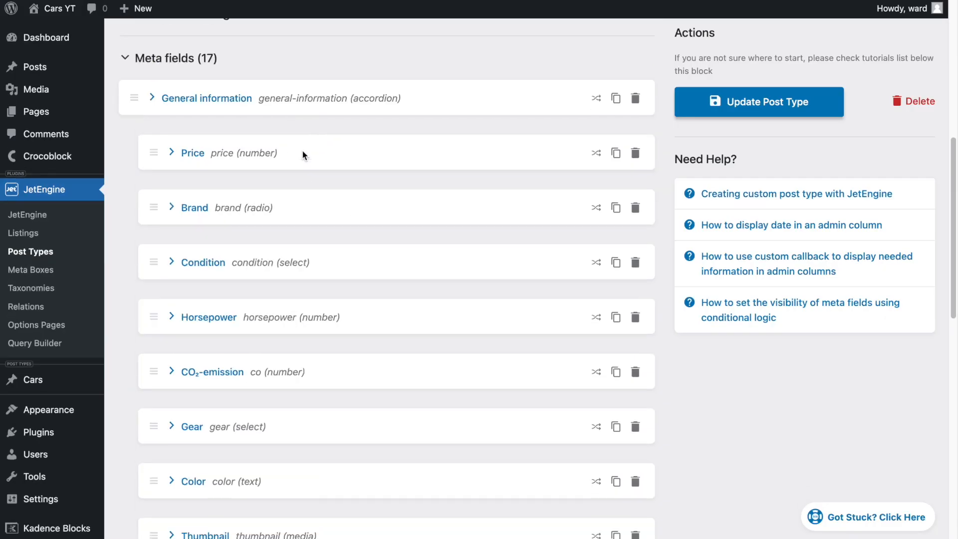
scroll(271, 321, "down", 5)
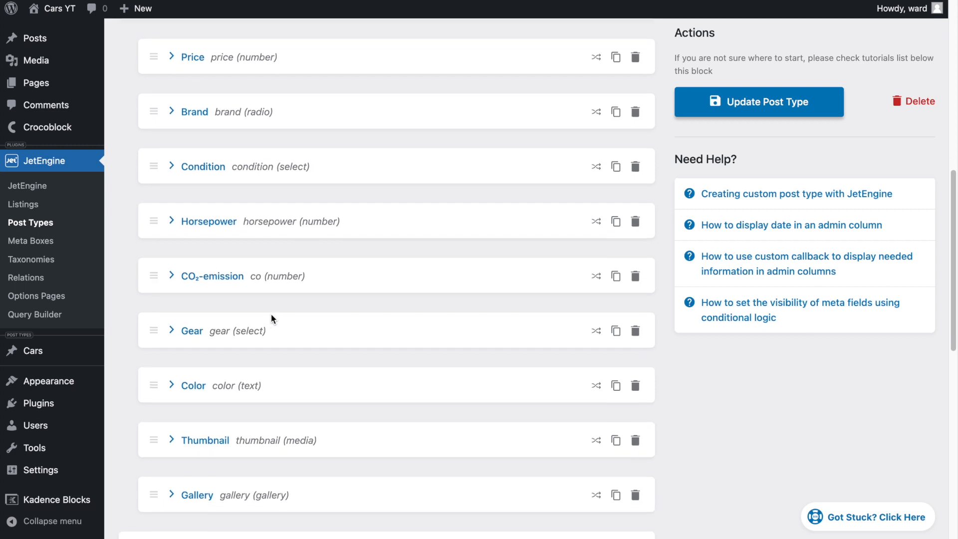
scroll(282, 355, "down", 2)
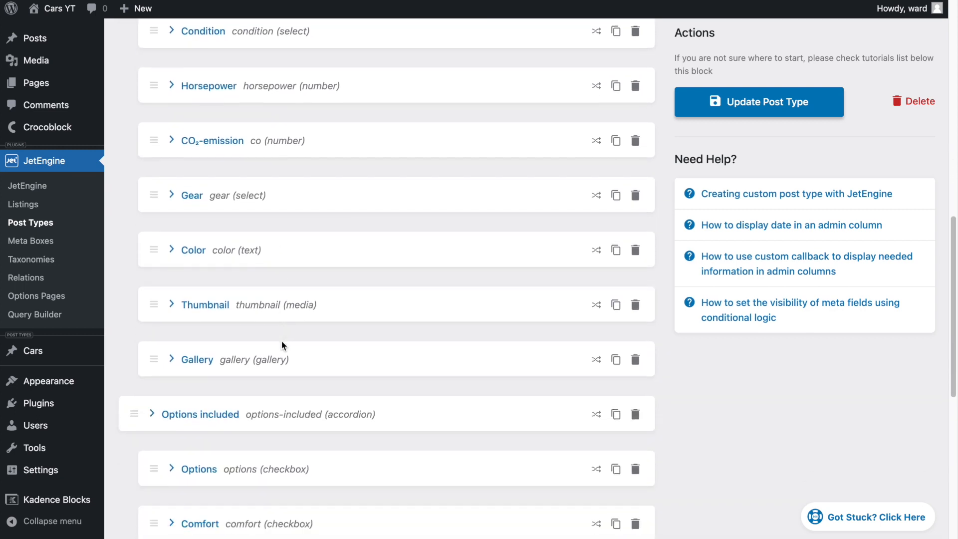
scroll(282, 342, "up", 3)
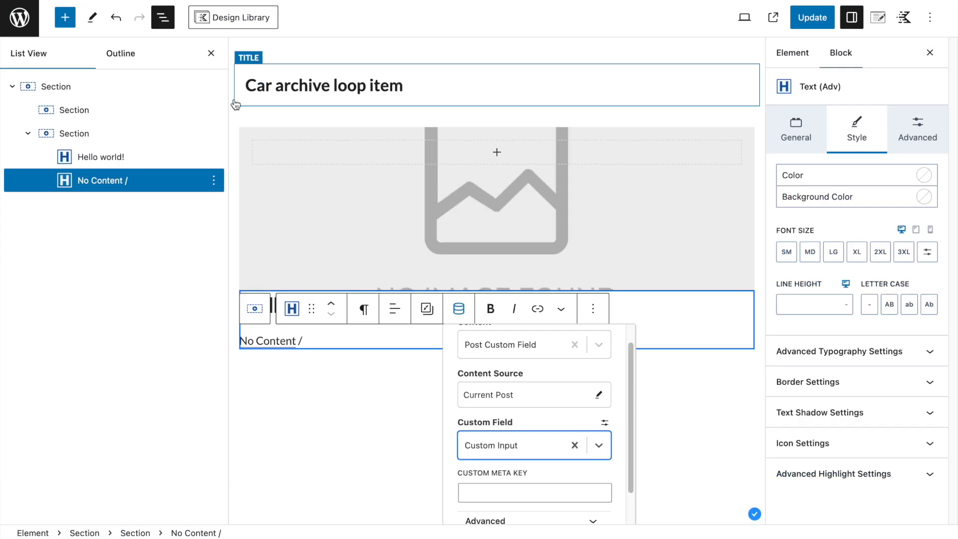
left_click(501, 488)
type("gear")
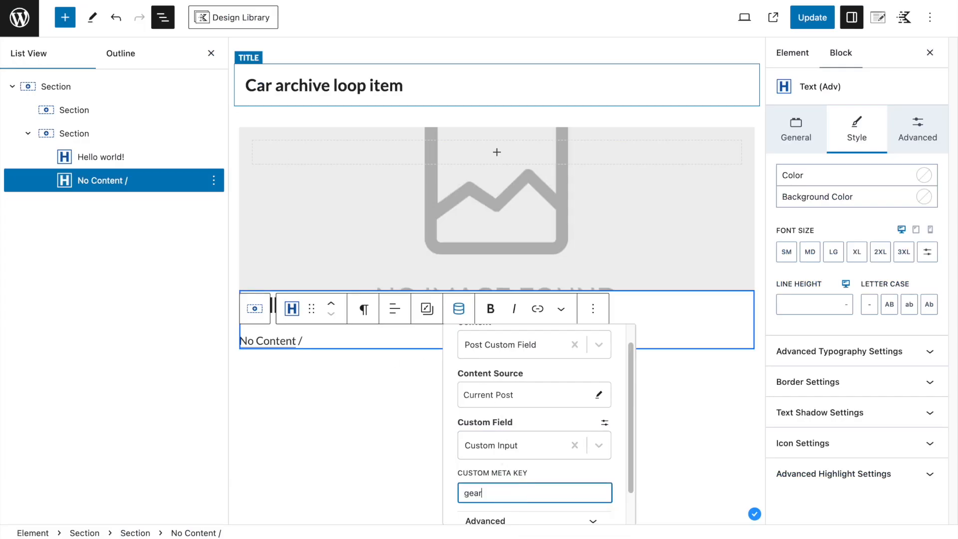
scroll(615, 484, "down", 2)
left_click(521, 516)
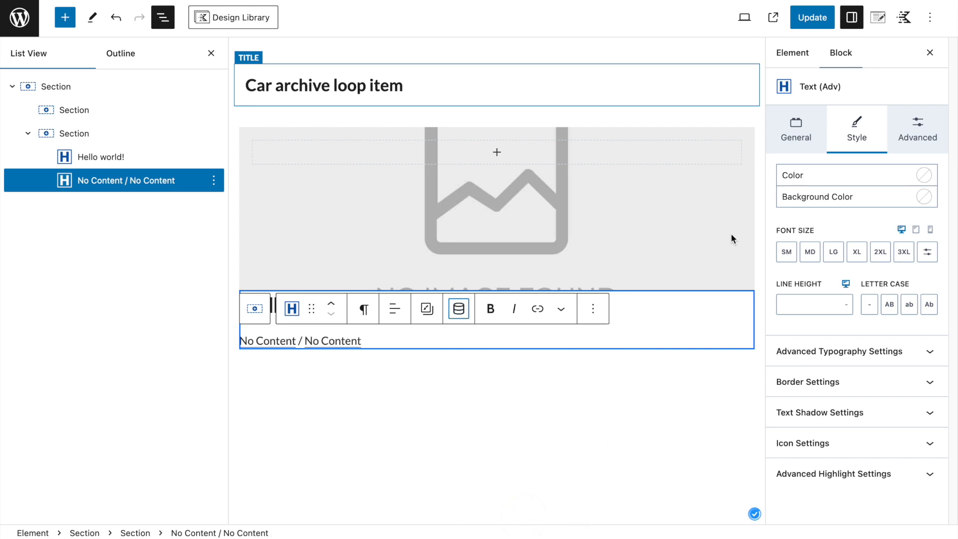
left_click(812, 27)
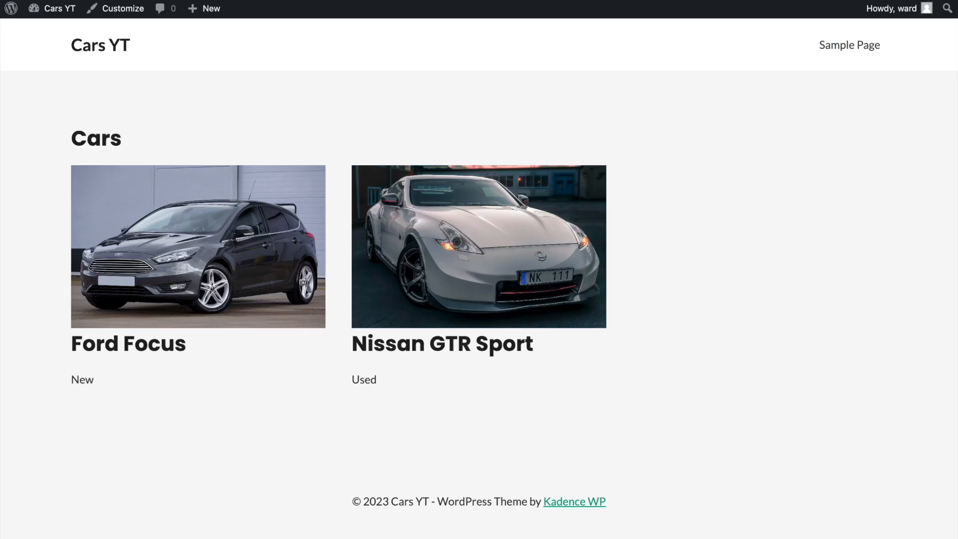
- Reload the Cars archive page to check the loop items, and look through the JetEngine meta fields for another key
key("super+r")
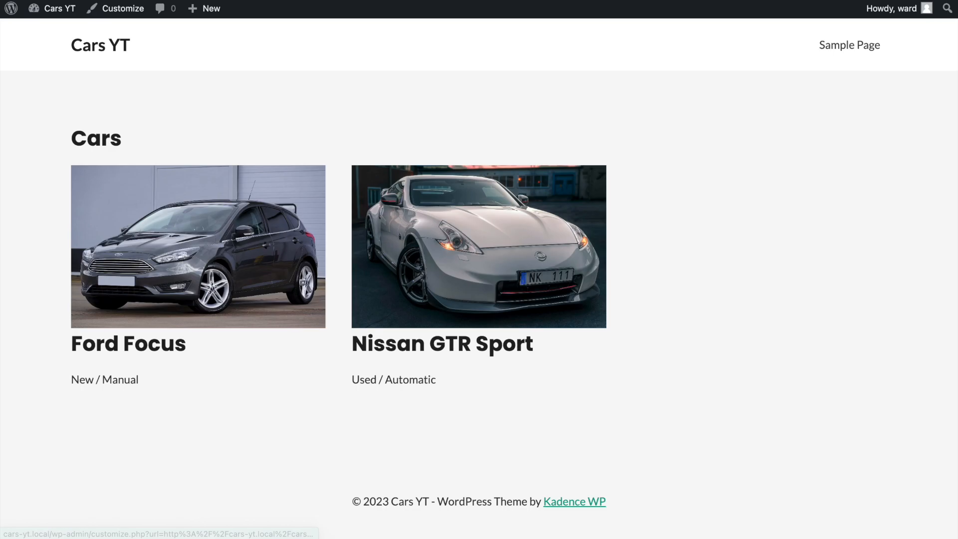
left_click(127, 0)
scroll(364, 318, "up", 3)
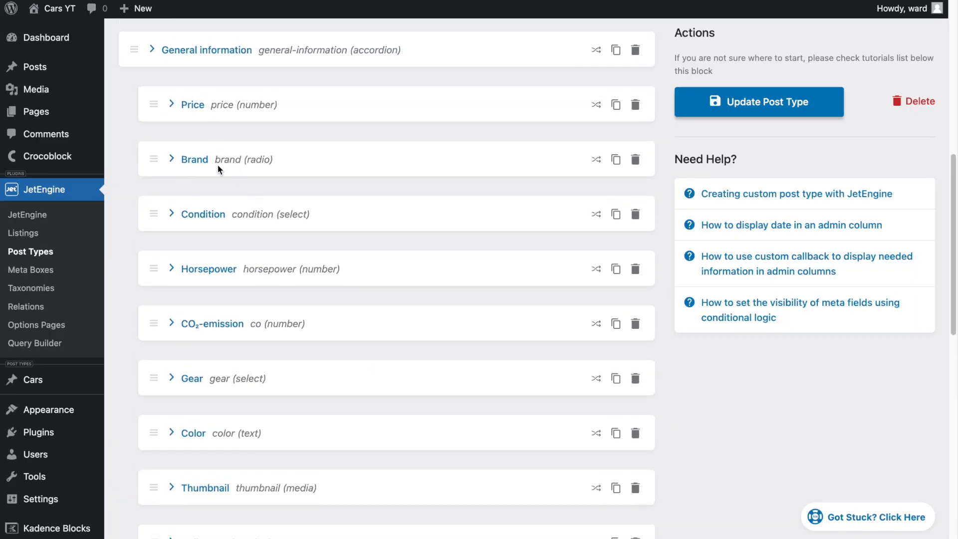
scroll(211, 146, "down", 5)
scroll(217, 210, "down", 10)
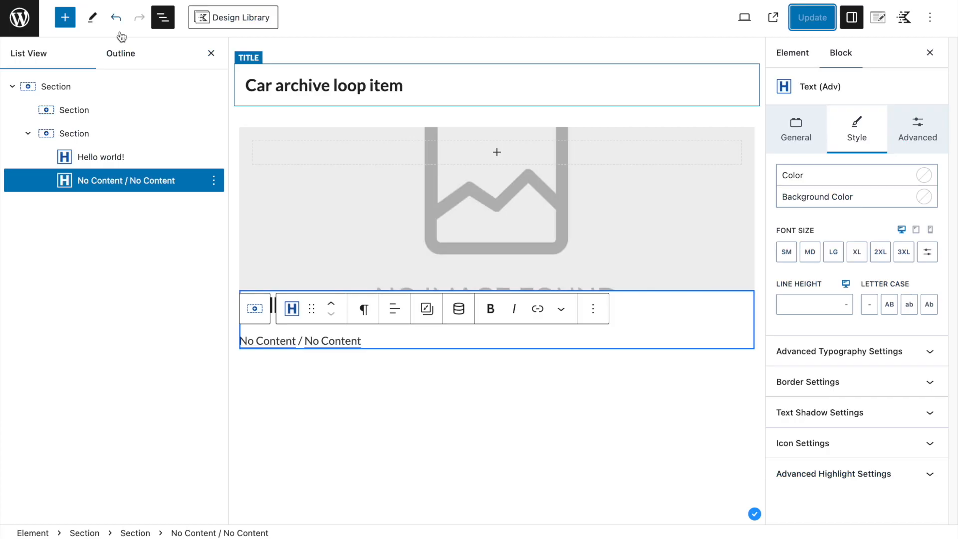
- Back in the template, append another slash to the paragraph and choose Post Custom Field with Custom Input for a third dynamic value
left_click(376, 337)
type("/")
left_click(458, 308)
left_click(490, 366)
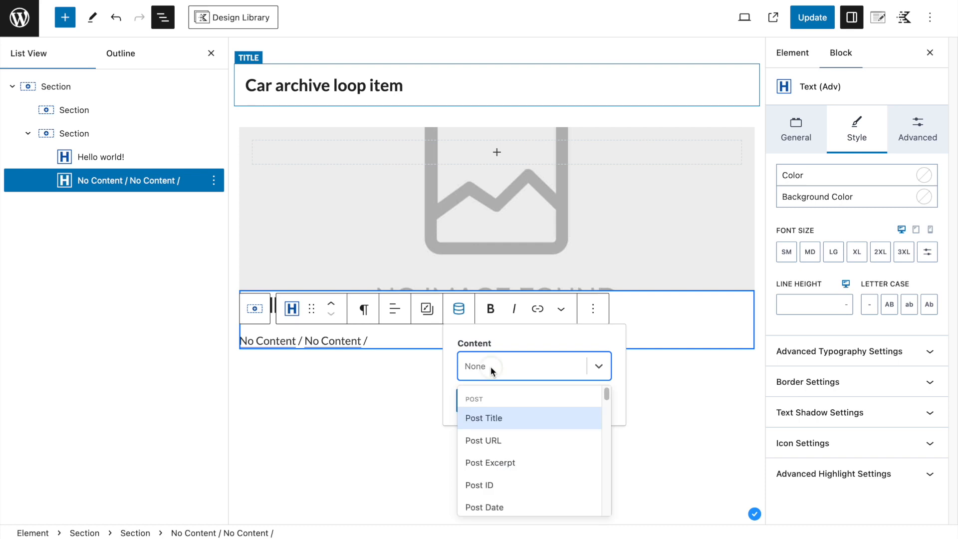
scroll(513, 468, "down", 3)
left_click(502, 424)
left_click(508, 462)
left_click(507, 515)
- Enter engine as the custom meta key, add the dynamic content and update the template
left_click(506, 508)
type("engine")
scroll(534, 449, "down", 2)
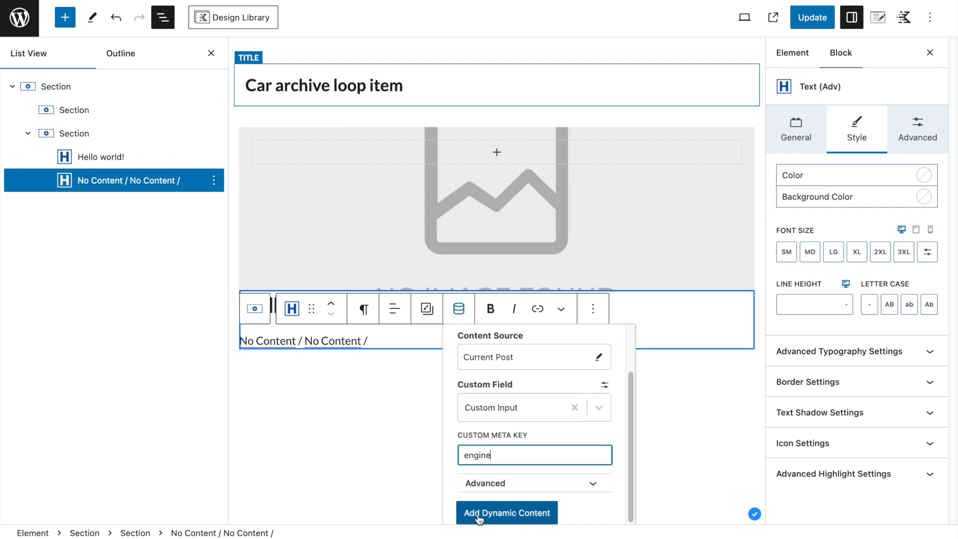
left_click(534, 510)
left_click(818, 25)
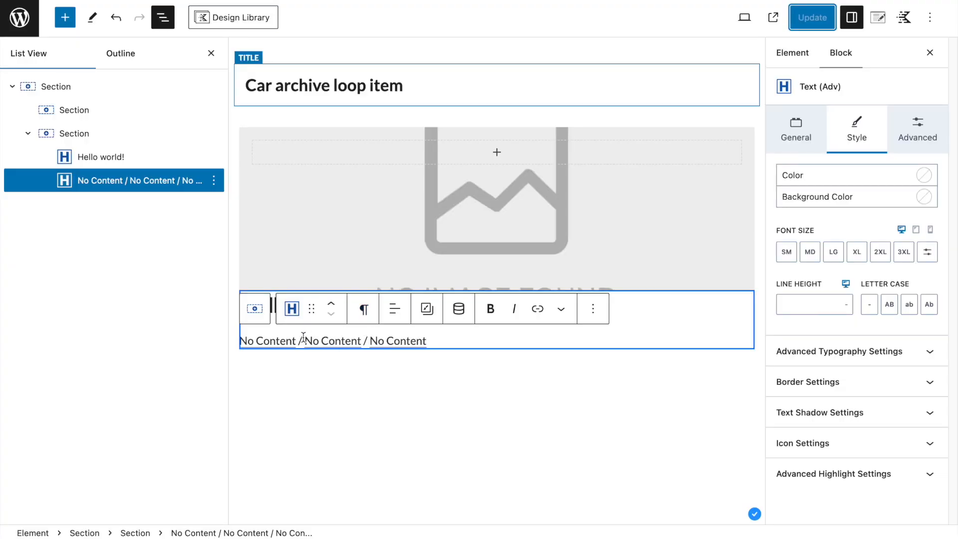
- Replace both slashes between the dynamic values with the copied small gear-like symbol and update the template
left_click(303, 339)
key("super+v")
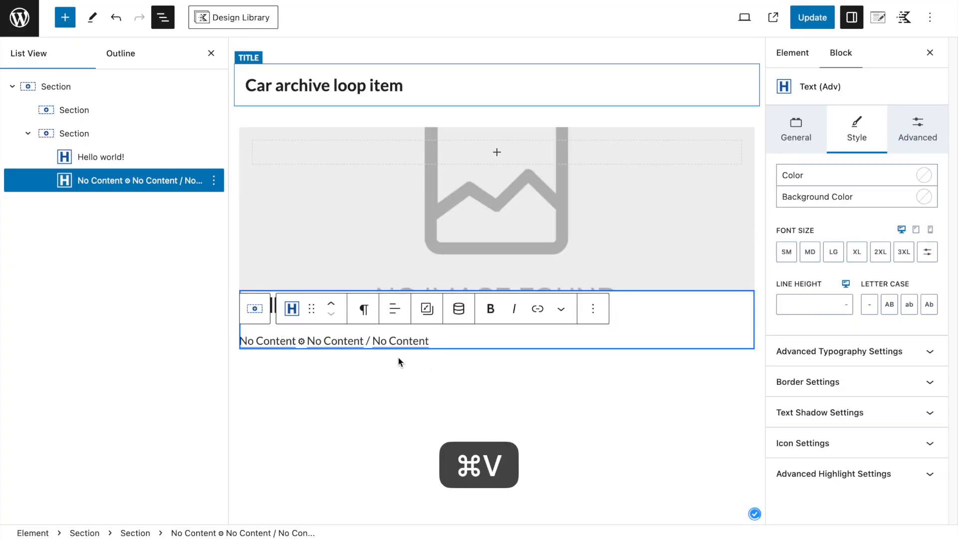
left_click(370, 341)
key("BackSpace")
key("super+v")
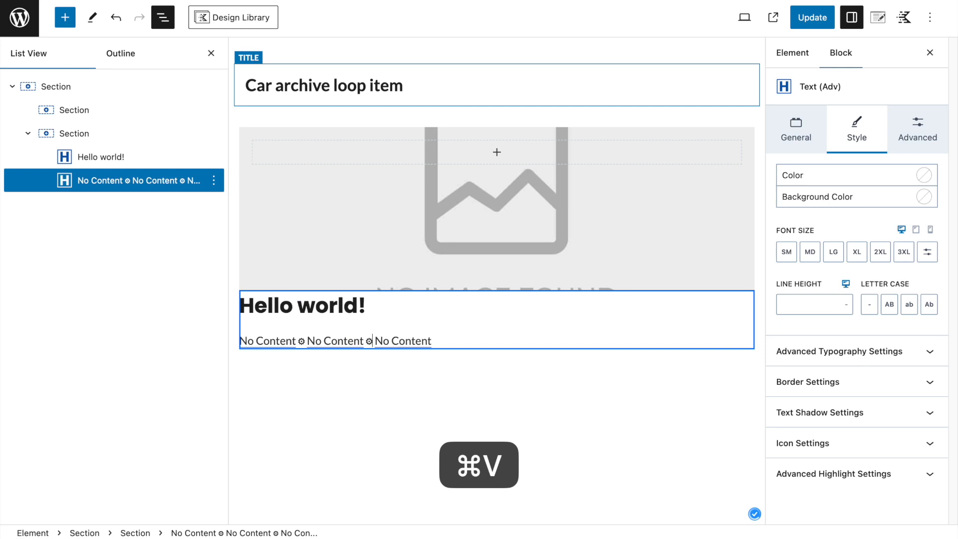
left_click(793, 15)
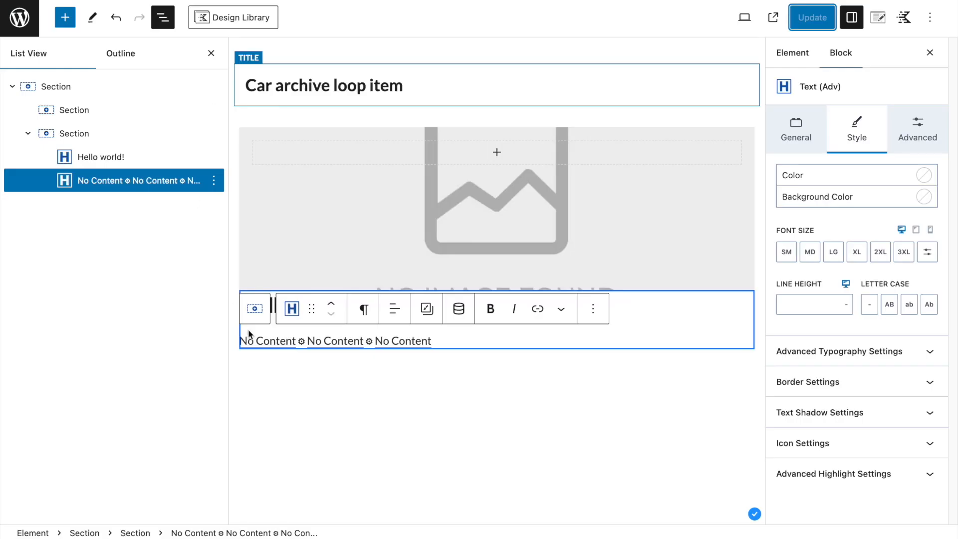
- Add a Text (Adv) block below the condition, gear and engine line, make it a paragraph and set its font size to MD
left_click(447, 340)
key("Return")
type("/text")
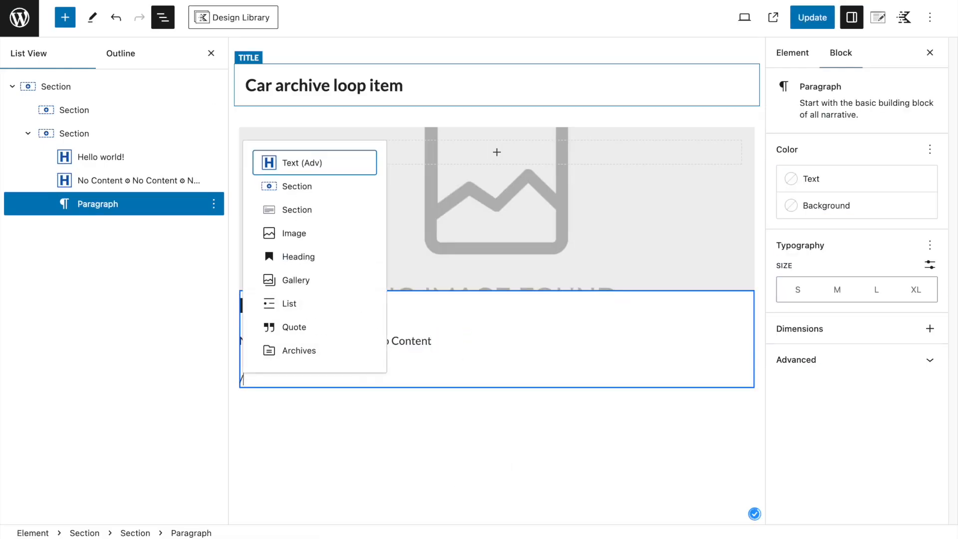
left_click(351, 168)
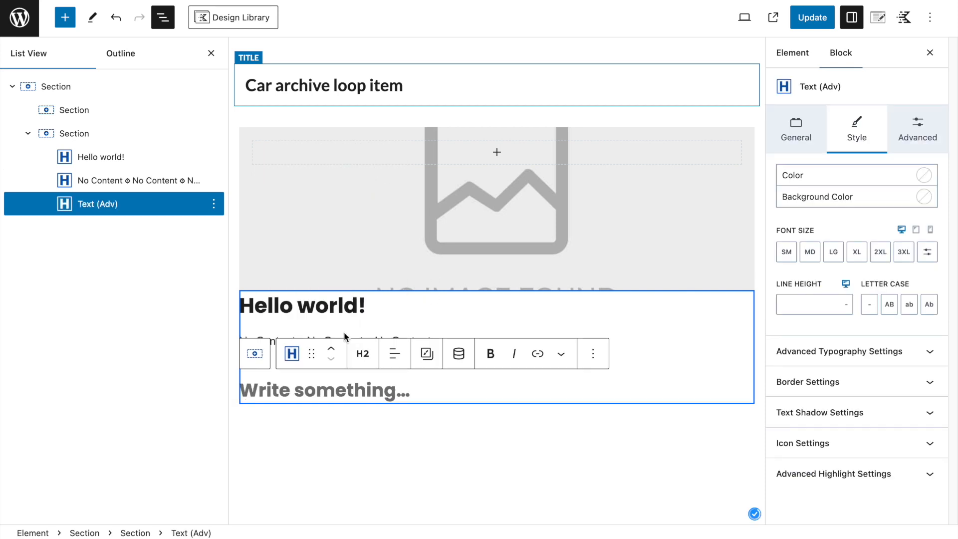
left_click(363, 352)
left_click(379, 254)
left_click(809, 252)
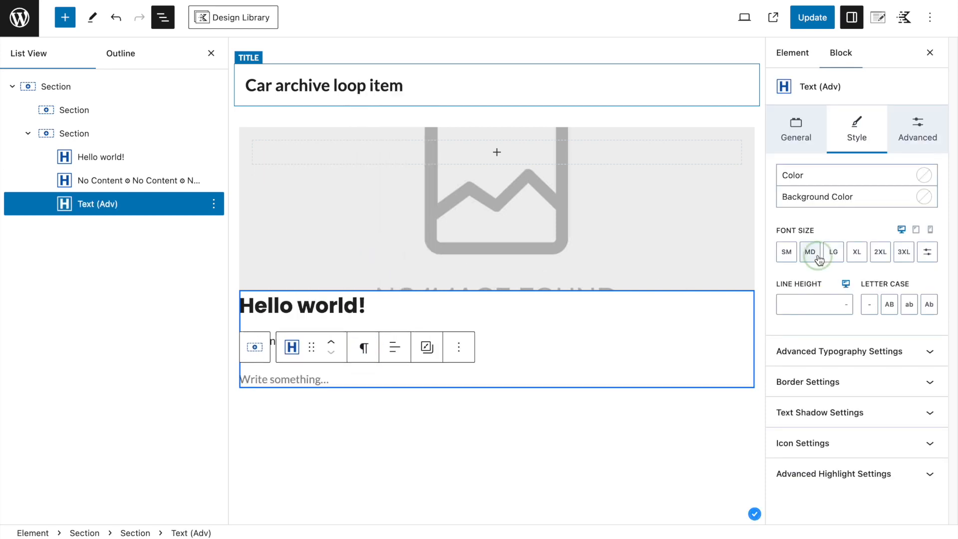
- Enter a € sign in the new paragraph and choose Post Custom Field with Custom Input as its dynamic content
left_click(325, 382)
type("*")
key("BackSpace")
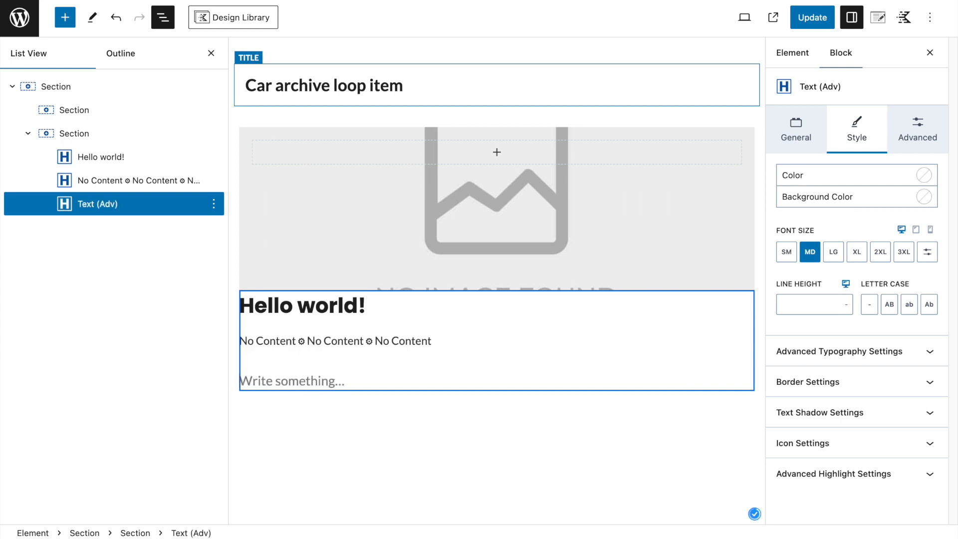
type("€")
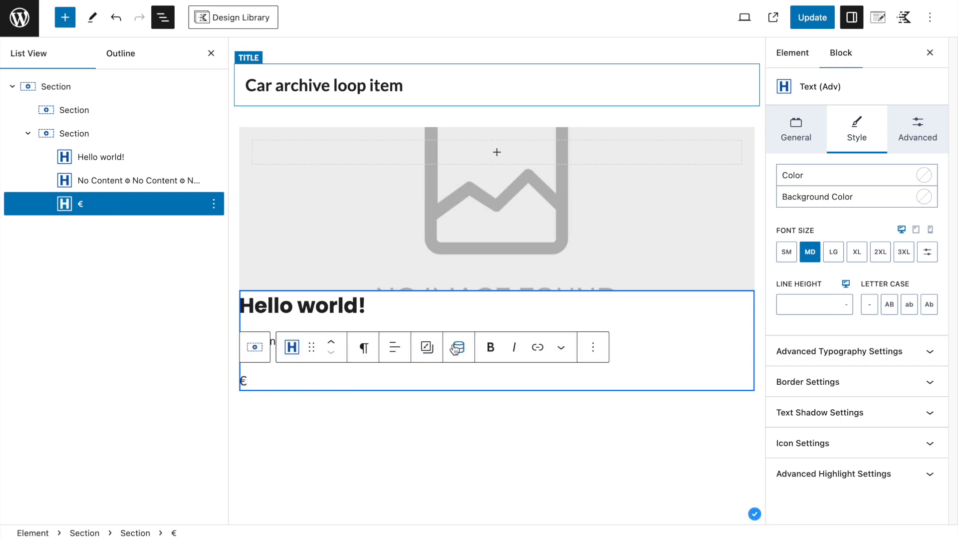
left_click(458, 348)
left_click(499, 402)
scroll(504, 504, "down", 3)
scroll(504, 519, "down", 2)
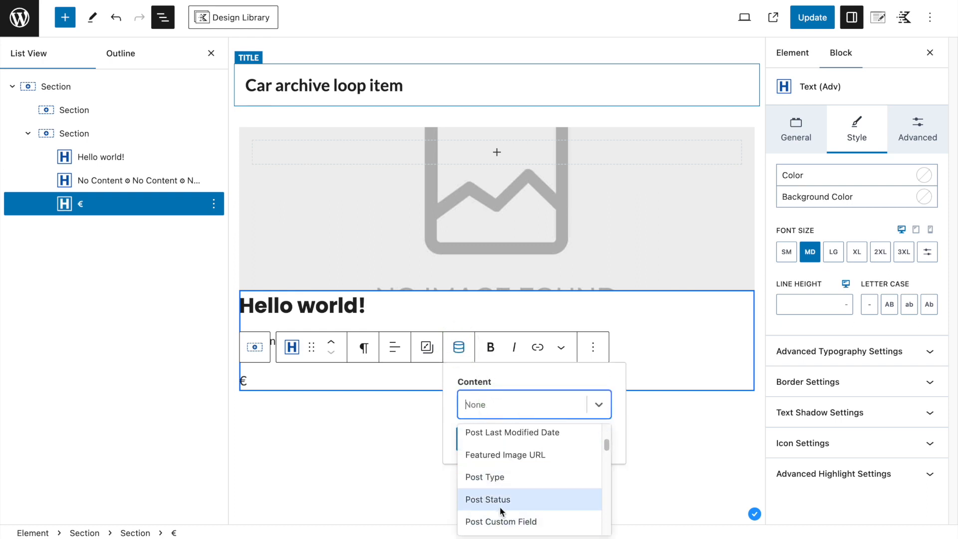
left_click(505, 519)
left_click(549, 506)
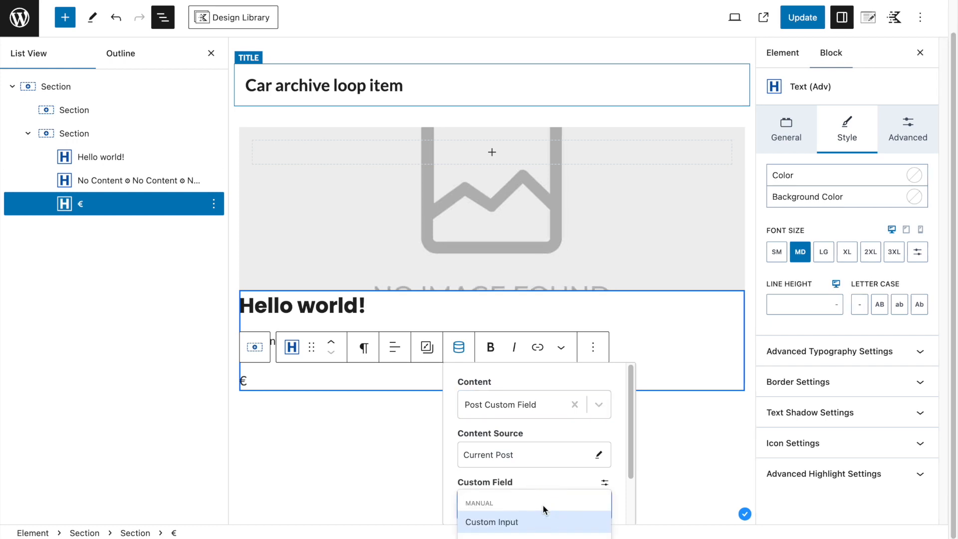
left_click(534, 521)
- Enter price as the custom meta key, add the dynamic content and update the template
scroll(510, 469, "down", 2)
left_click(506, 454)
type("price")
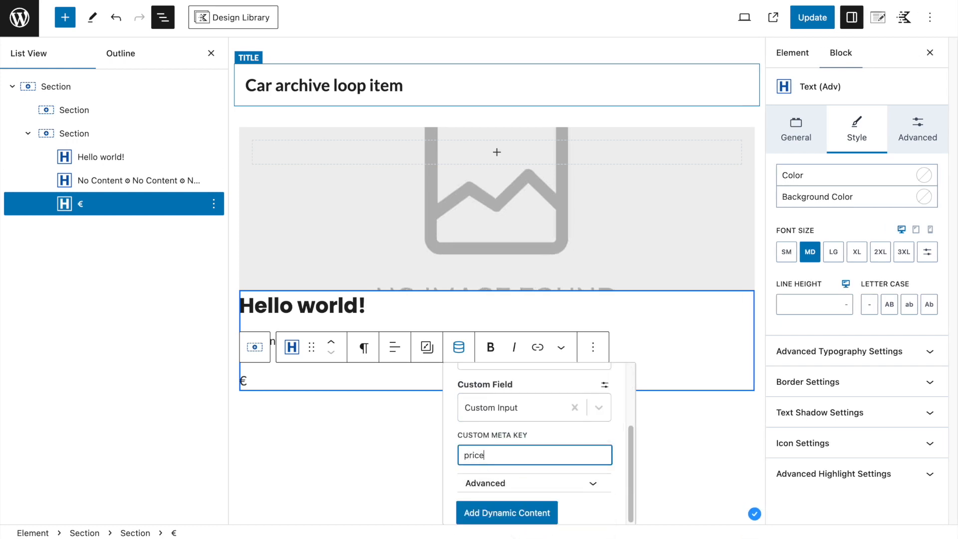
left_click(504, 512)
left_click(809, 24)
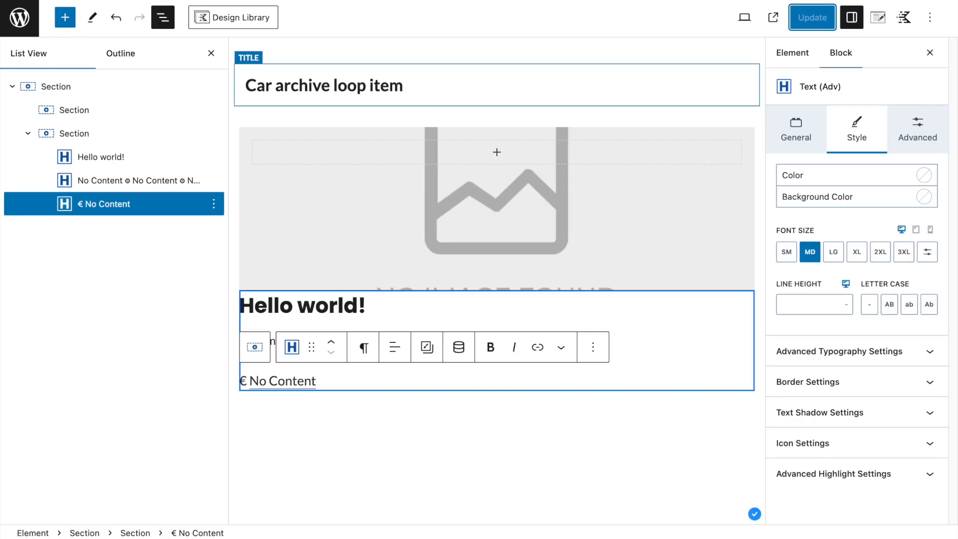
- Set the top margin of the Hello world! title to SM and update the template
left_click(89, 156)
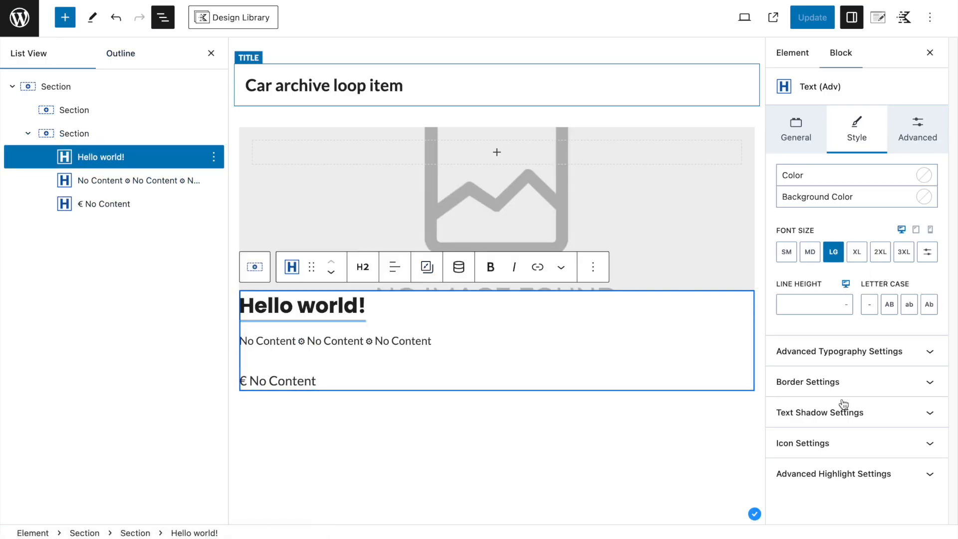
left_click(915, 139)
left_click(794, 273)
left_click_drag(650, 338, 686, 335)
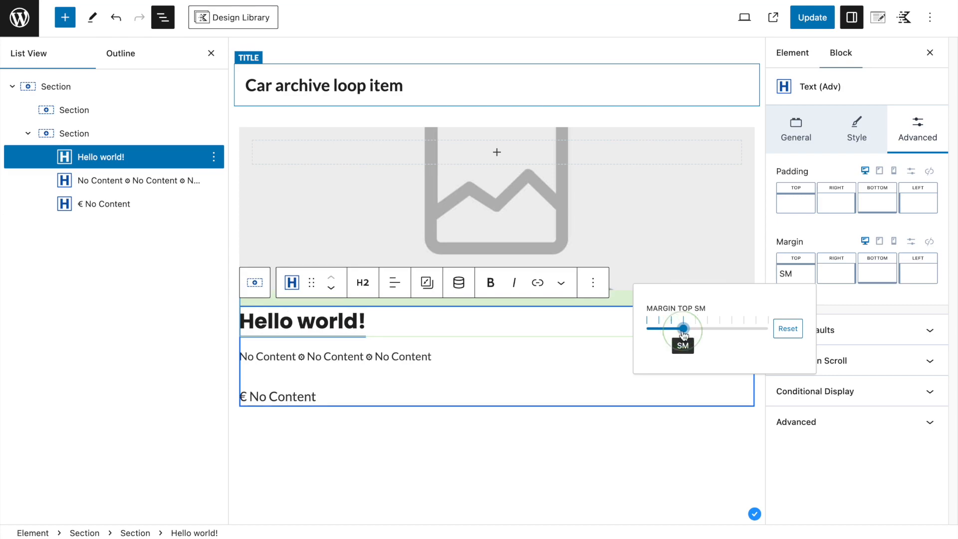
left_click(812, 18)
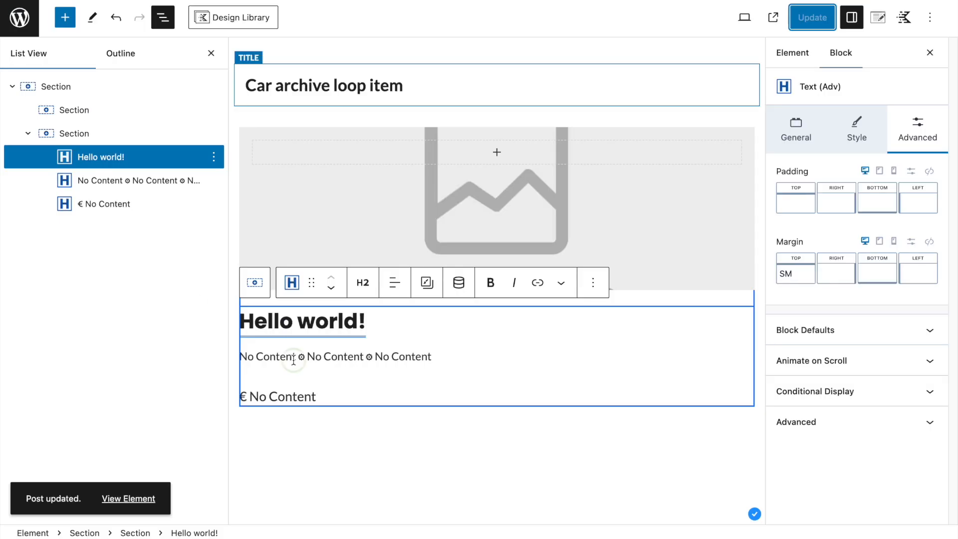
- Set the price text's top margin and top padding to None and update the template
left_click(293, 359)
left_click(290, 399)
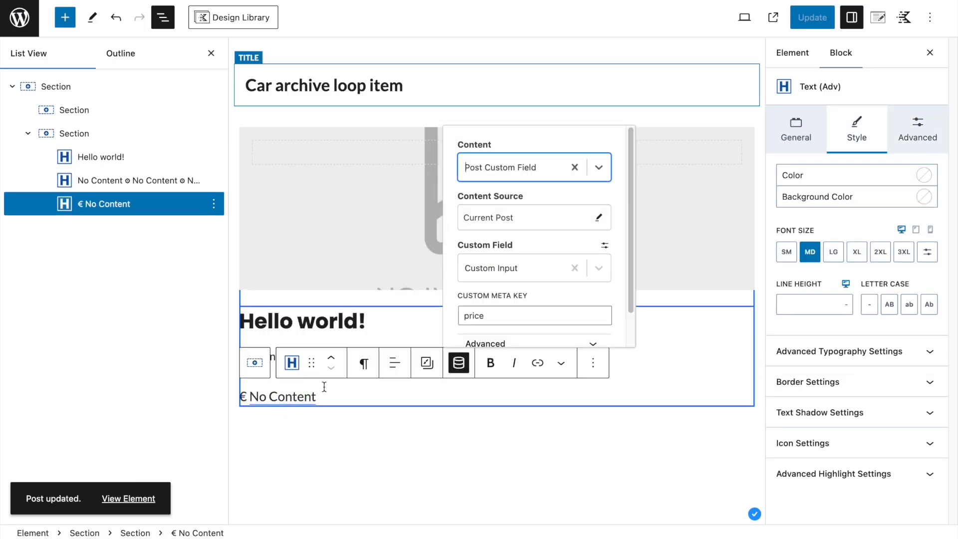
left_click(918, 129)
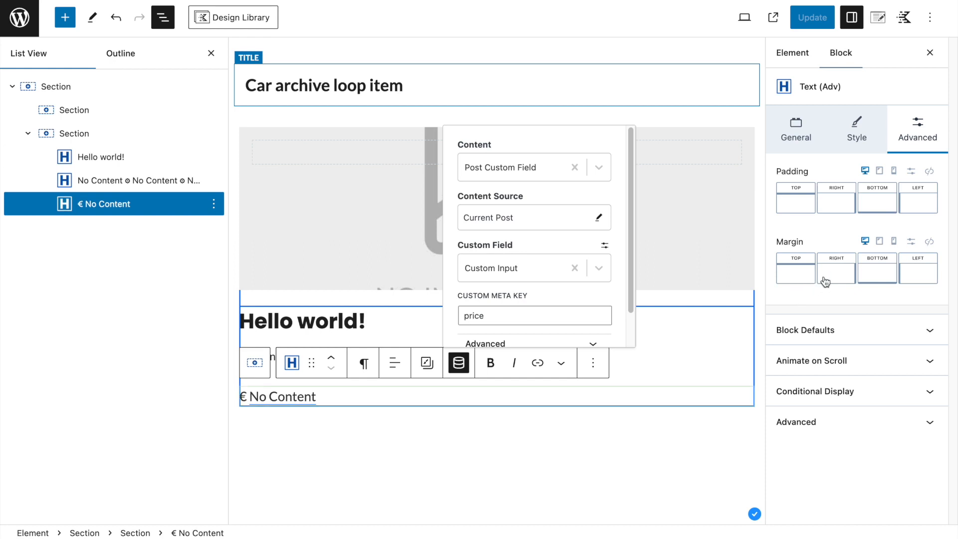
left_click(788, 272)
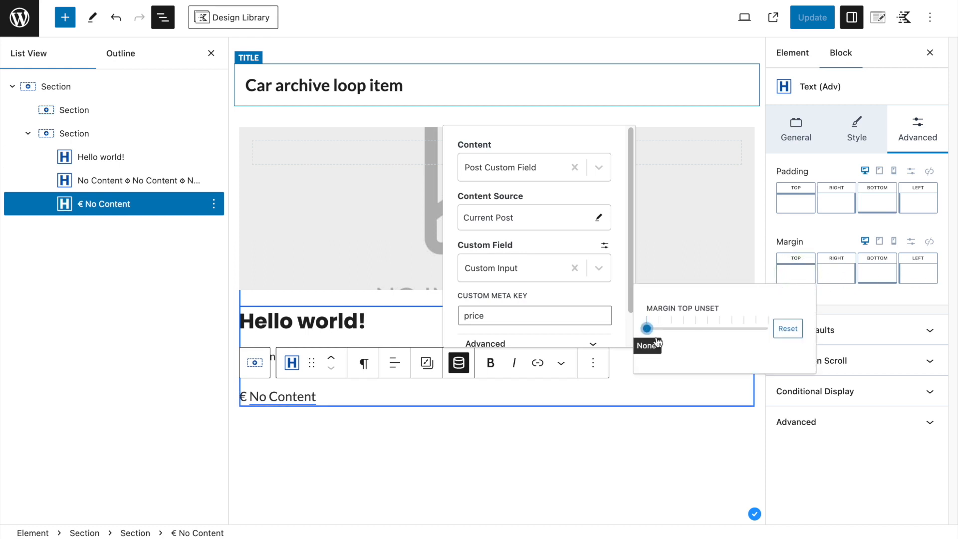
mouse_move(646, 328)
left_mouse_down()
mouse_move(659, 332)
mouse_move(646, 330)
left_mouse_up()
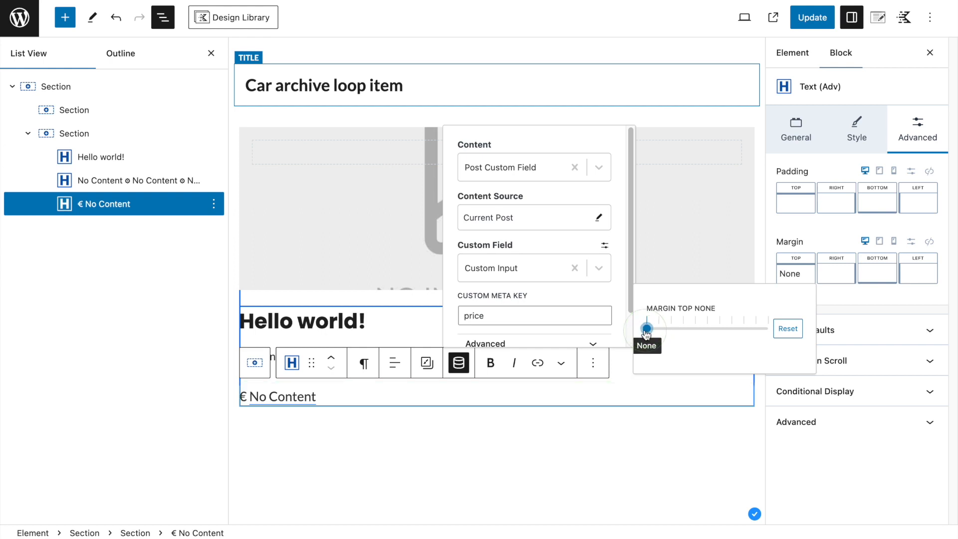
left_click(788, 203)
mouse_move(648, 258)
left_mouse_down()
mouse_move(658, 263)
mouse_move(646, 258)
left_mouse_up()
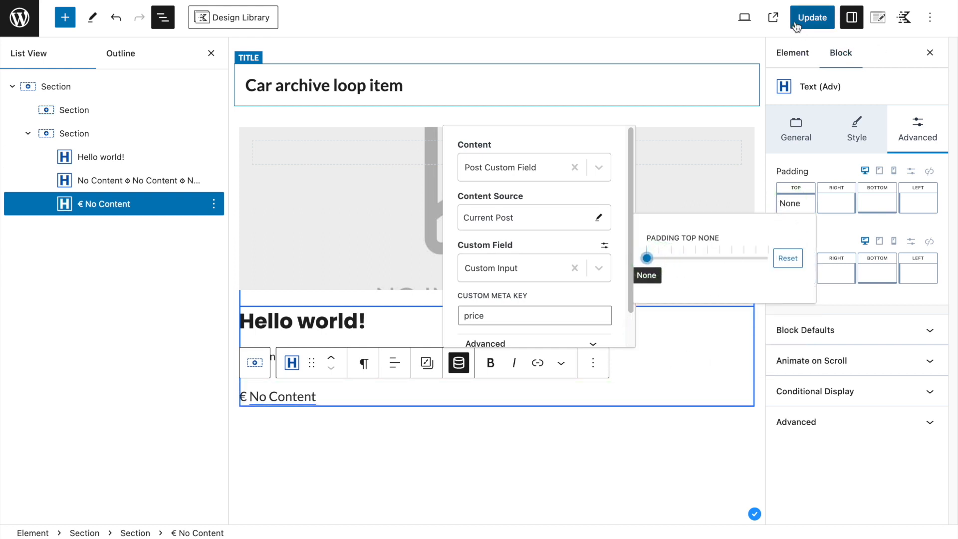
left_click(812, 17)
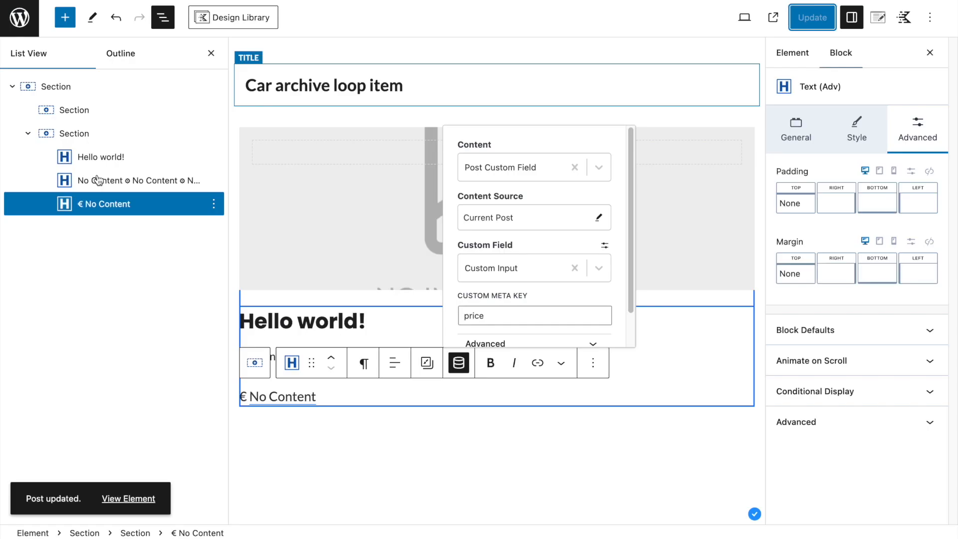
- Set the bottom margin of the condition, gear and engine text to None and update the template
left_click(95, 180)
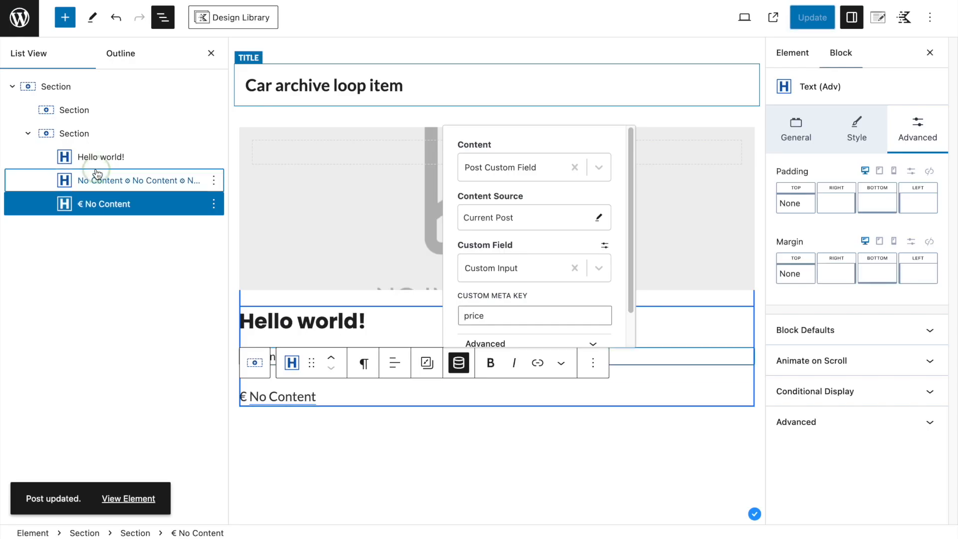
left_click(912, 120)
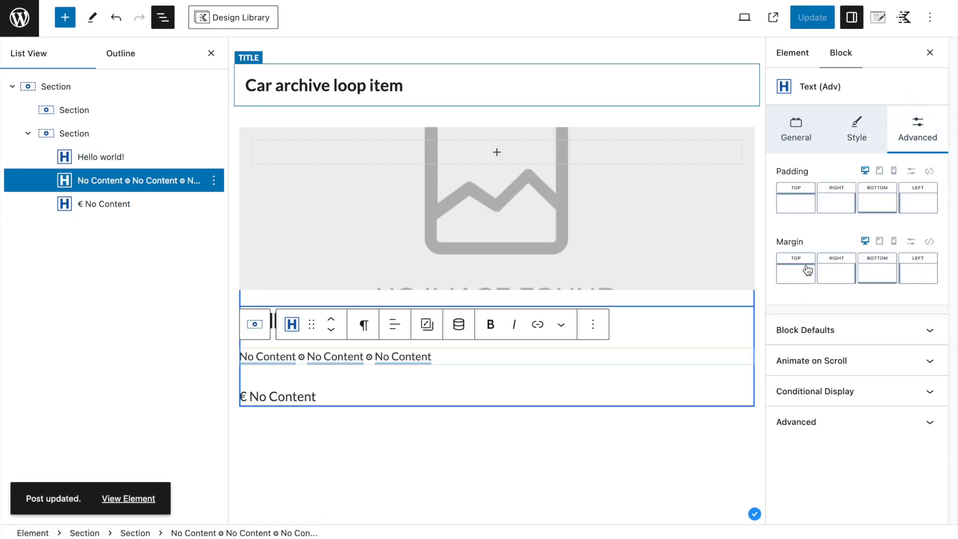
left_click(878, 274)
mouse_move(728, 328)
left_mouse_down()
mouse_move(737, 329)
mouse_move(728, 329)
left_mouse_up()
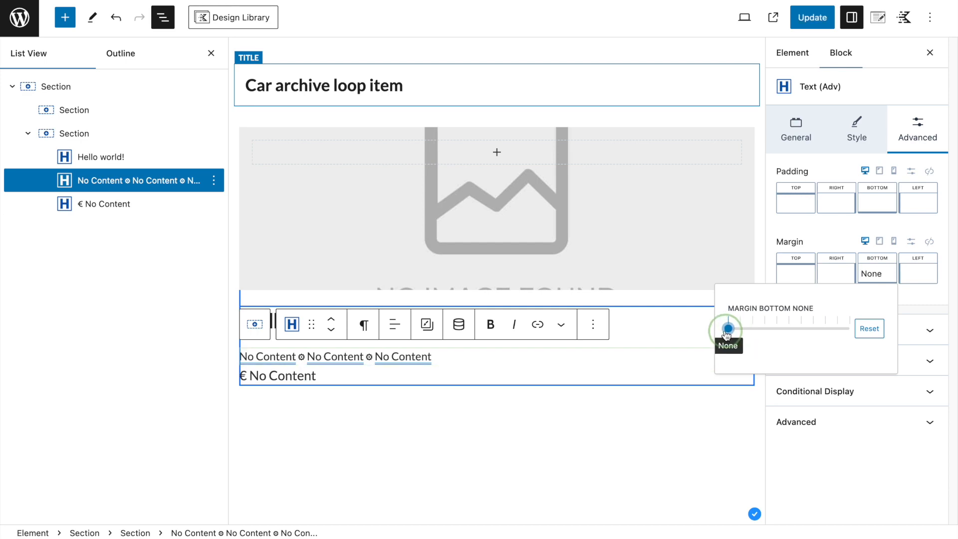
left_click(802, 22)
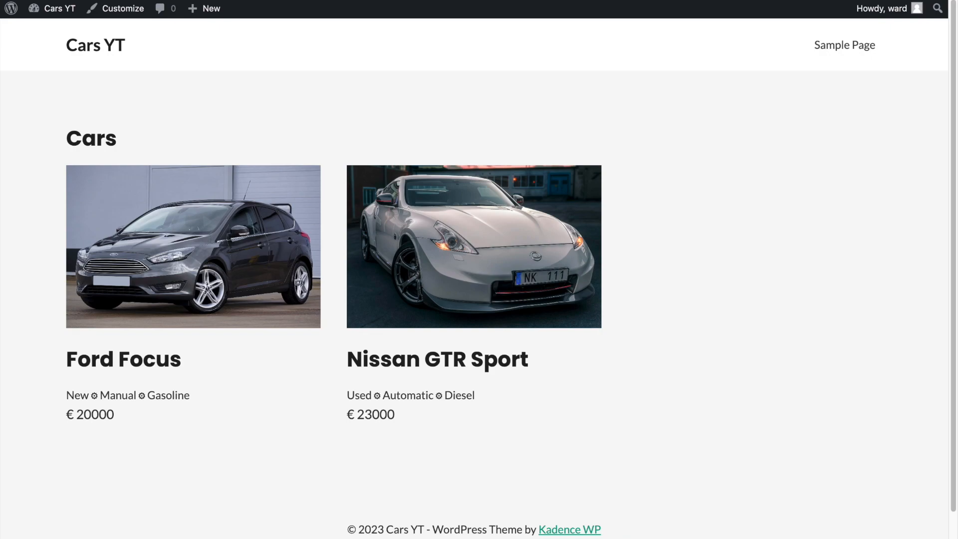
- Back in the template, set the price text's font weight to Bold 700 and update the template
key("ctrl+shift+Tab")
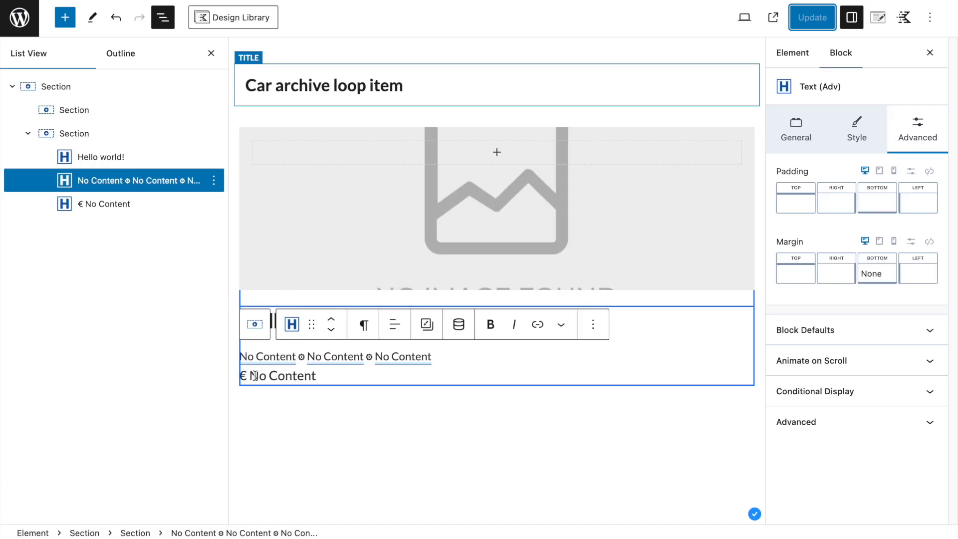
left_click(252, 377)
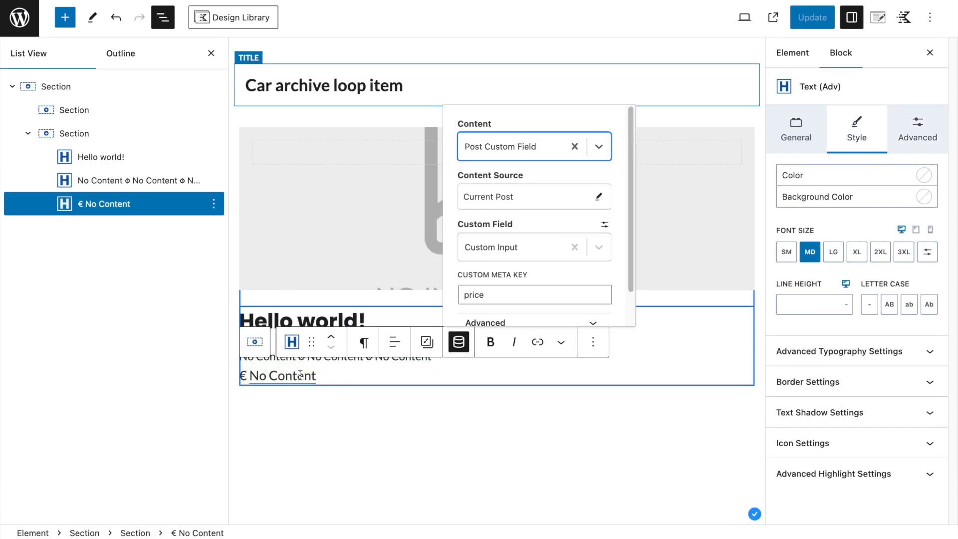
left_click(281, 374)
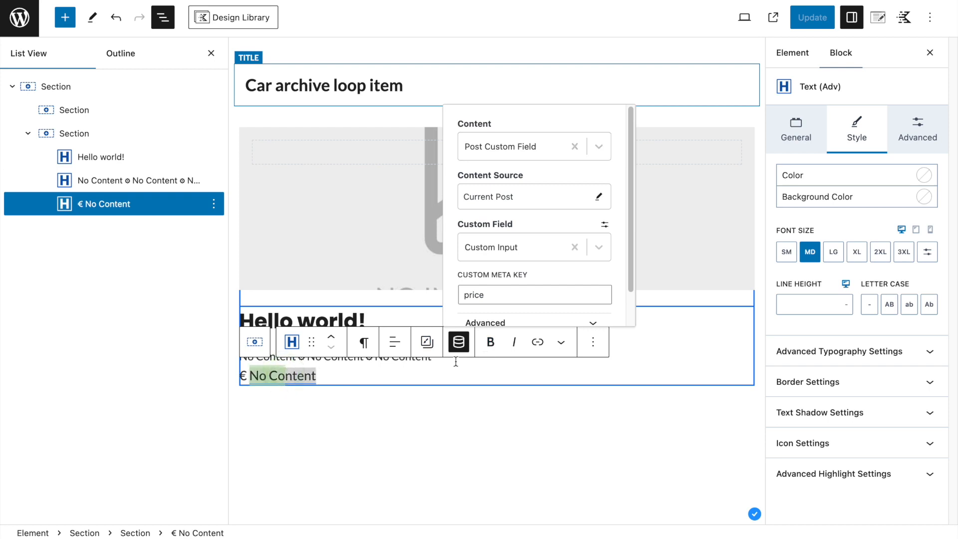
left_click(488, 344)
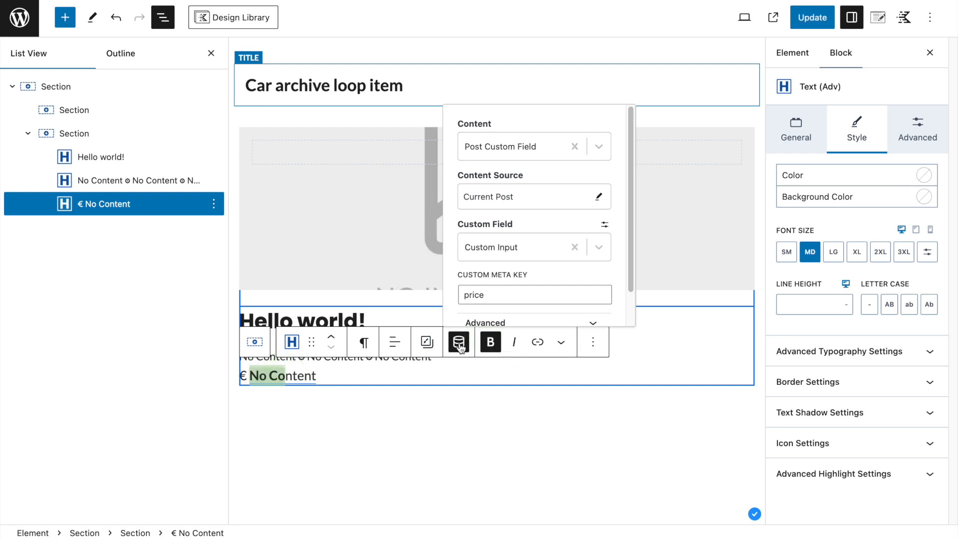
left_click(490, 342)
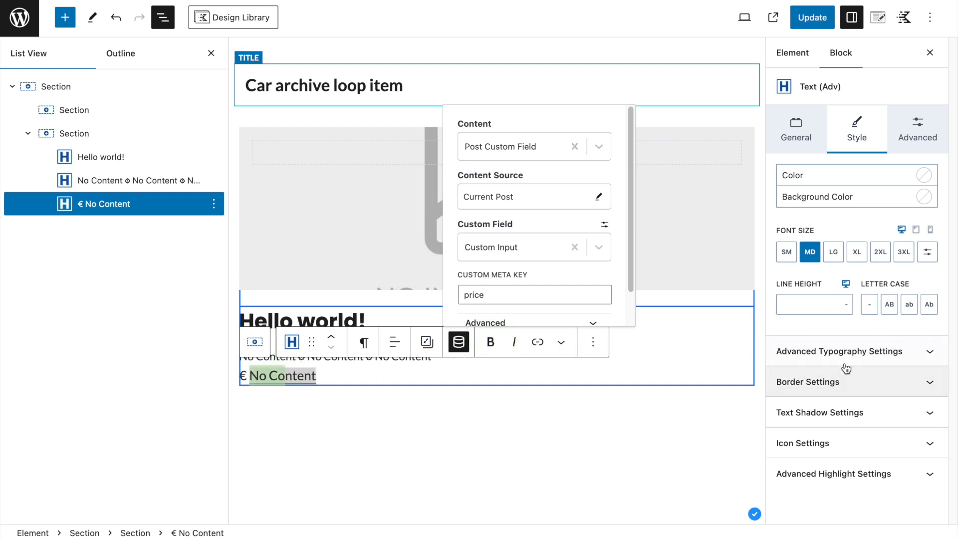
left_click(815, 355)
scroll(825, 426, "down", 2)
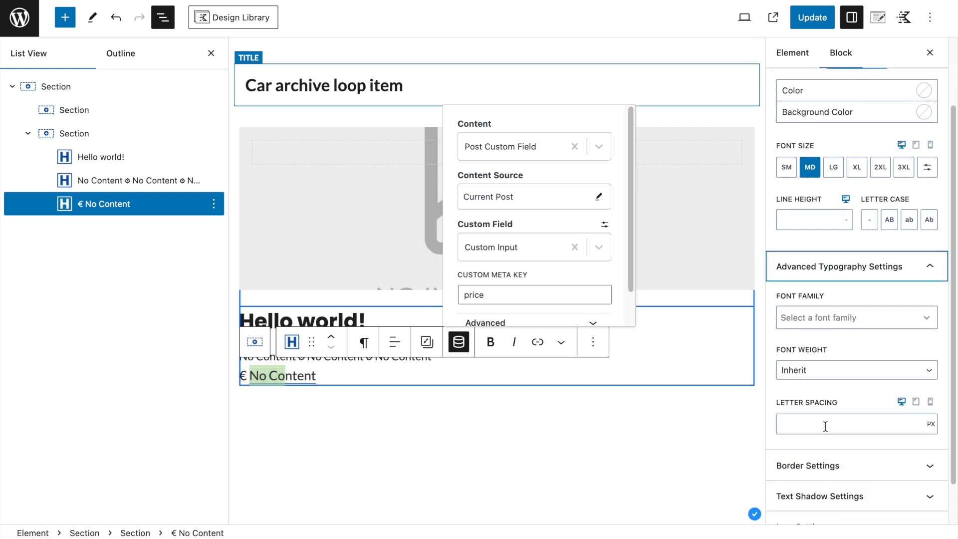
left_click(811, 373)
left_click(813, 384)
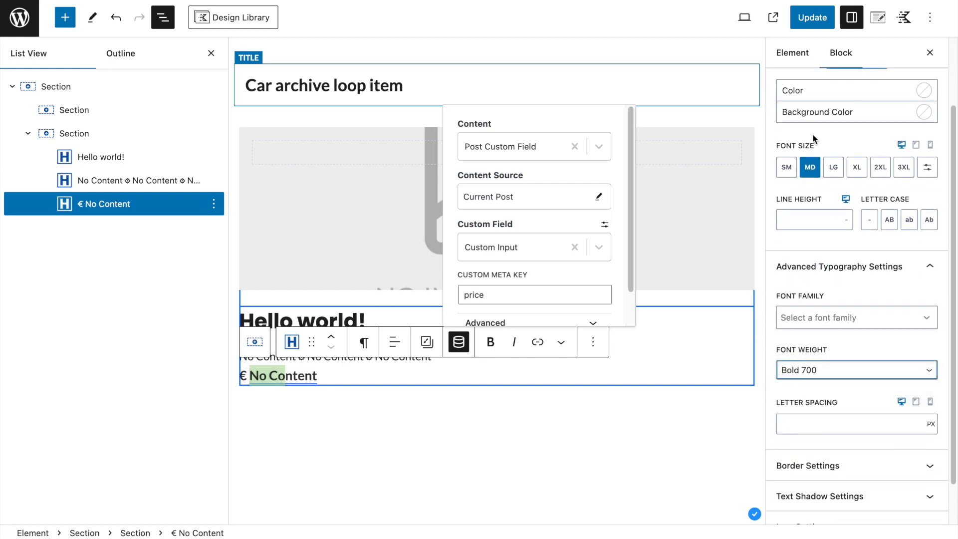
left_click(812, 18)
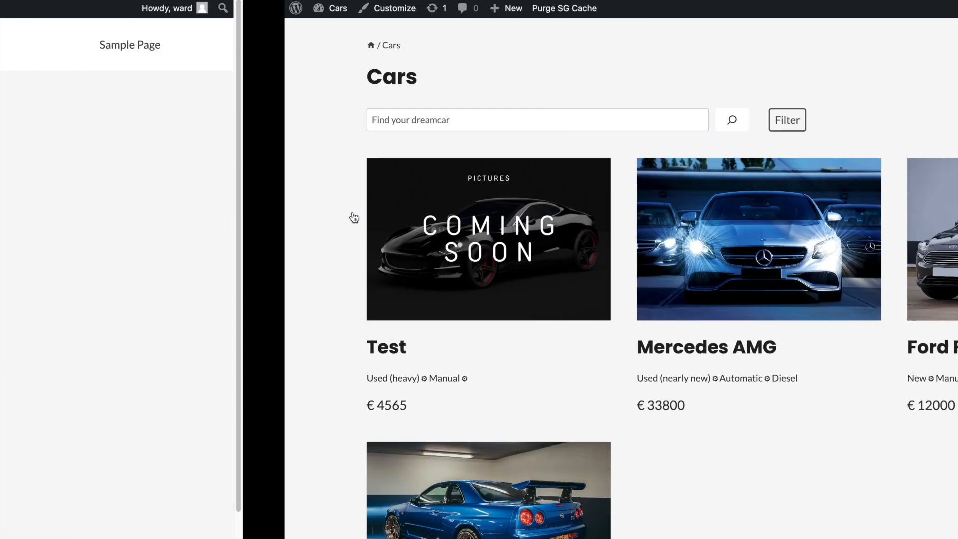
- Look through the finished example site's Cars archive to compare its loop item layout
scroll(468, 461, "down", 1)
scroll(363, 274, "down", 2)
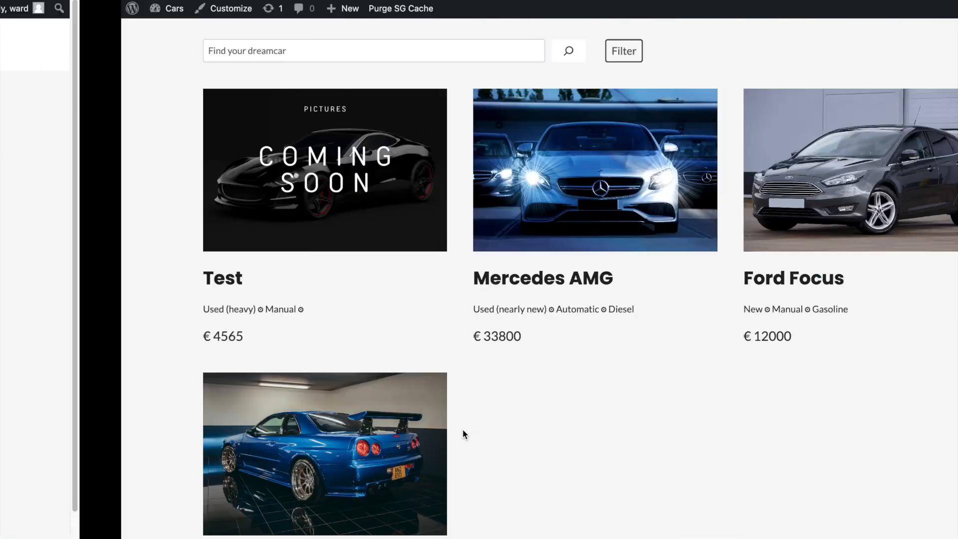
scroll(462, 429, "down", 1)
scroll(462, 429, "down", 3)
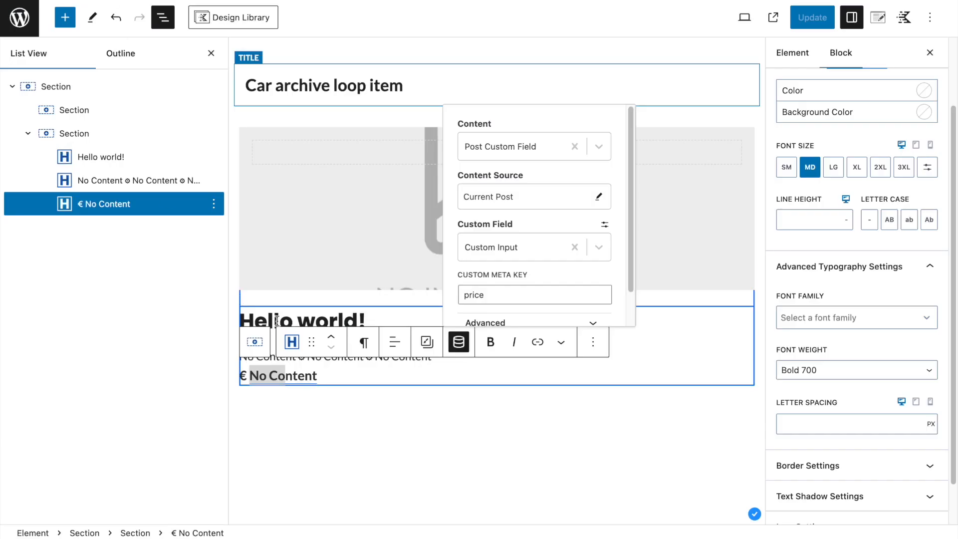
- Set the font size of the condition, gear and engine text to SM and update the template
left_click(137, 180)
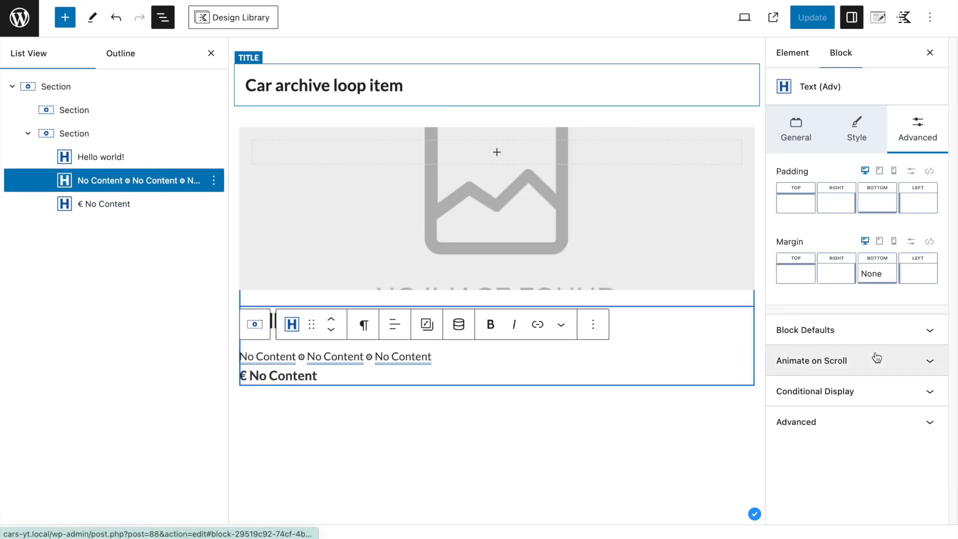
left_click(801, 147)
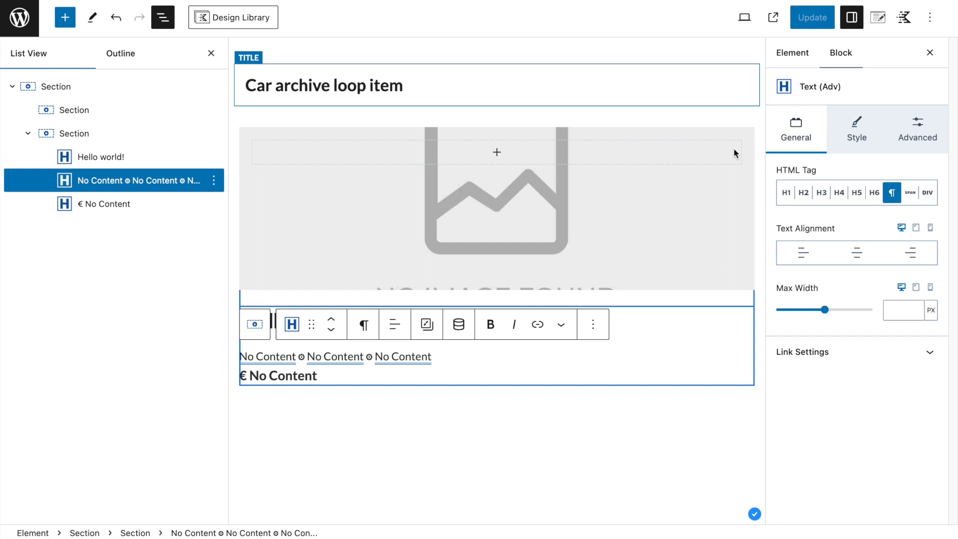
left_click(855, 128)
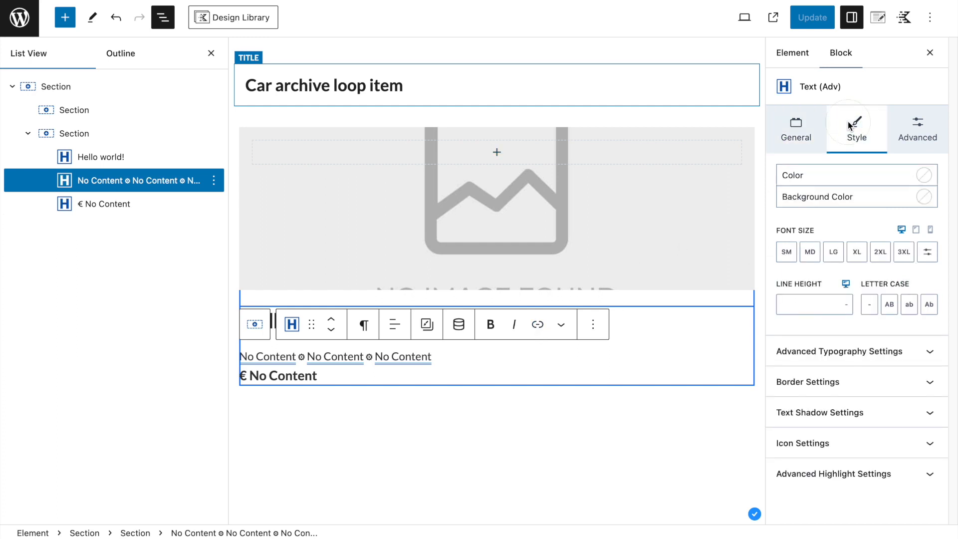
left_click(785, 252)
left_click(812, 17)
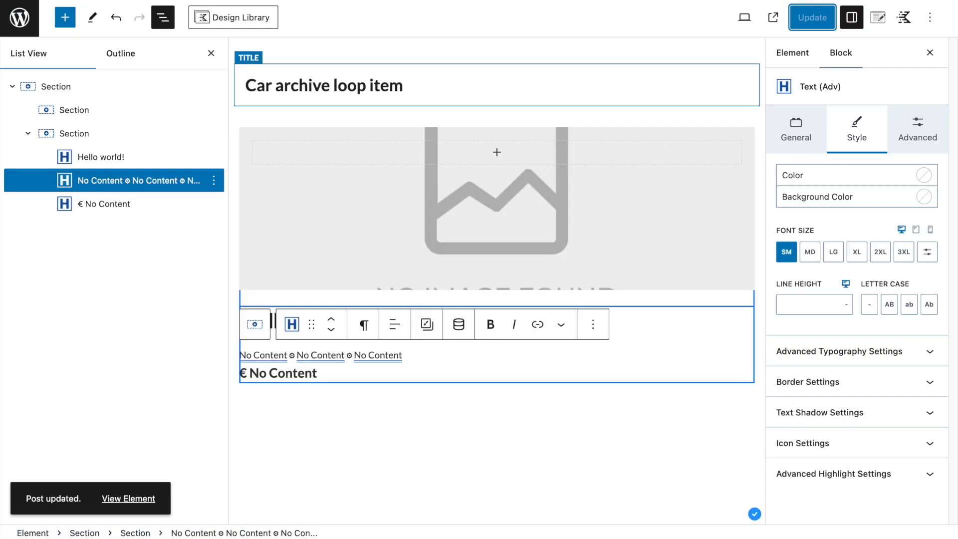
- Give the section holding the title, car details and price a 1 px border on its bottom, left and right sides
left_click(75, 141)
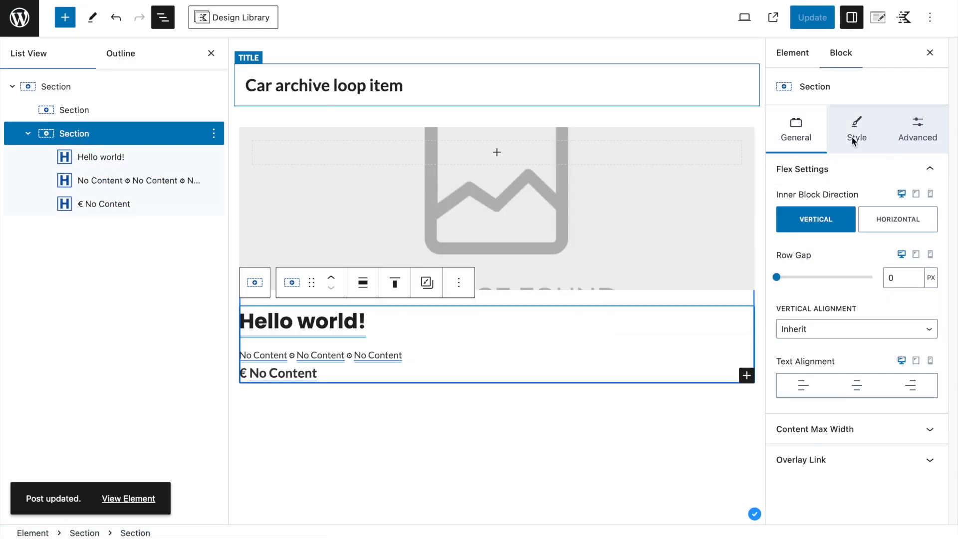
left_click(851, 139)
scroll(902, 427, "down", 1)
left_click(866, 468)
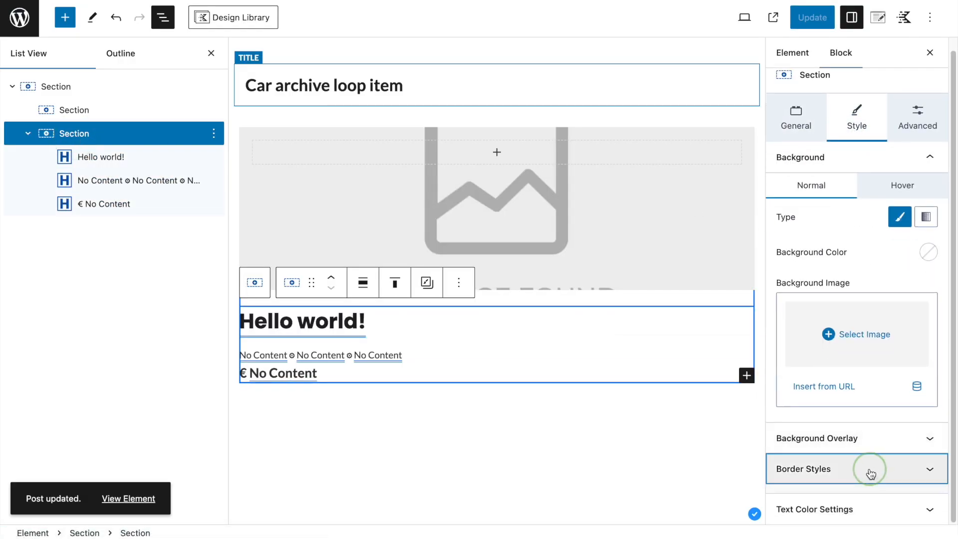
left_click(928, 328)
left_click(876, 411)
type("1")
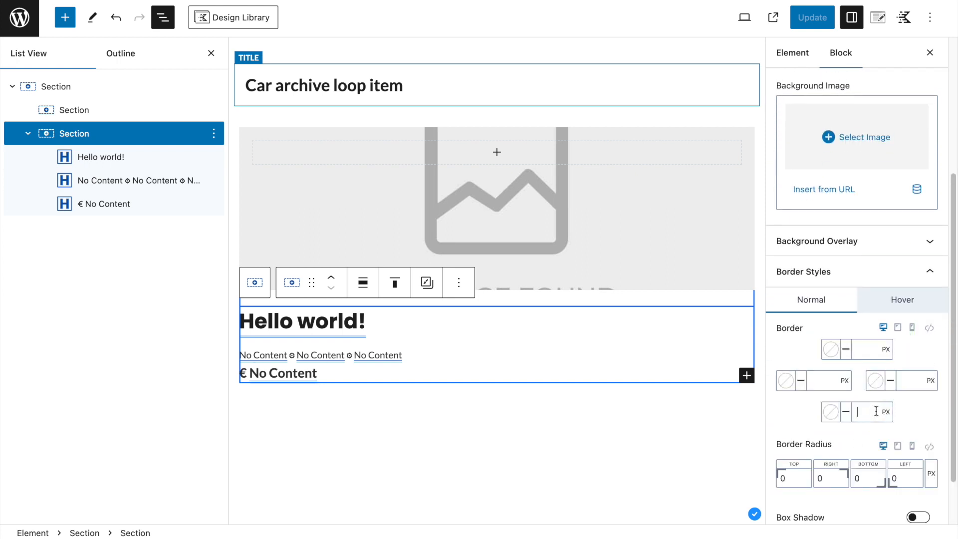
left_click(817, 380)
type("1")
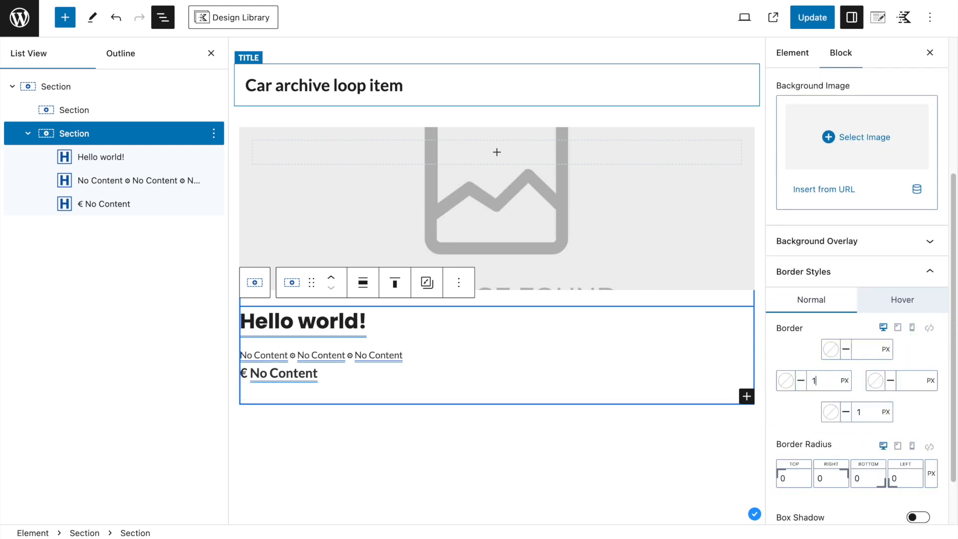
left_click(921, 379)
- Color the section's right, left and bottom borders with the palette's lightest dark gray and update the template
left_click(874, 380)
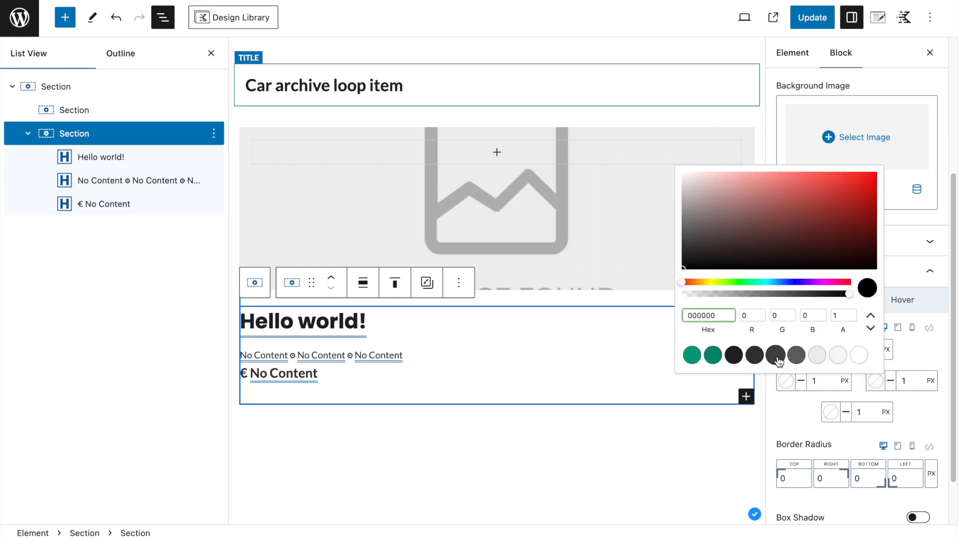
left_click(796, 354)
left_click(793, 382)
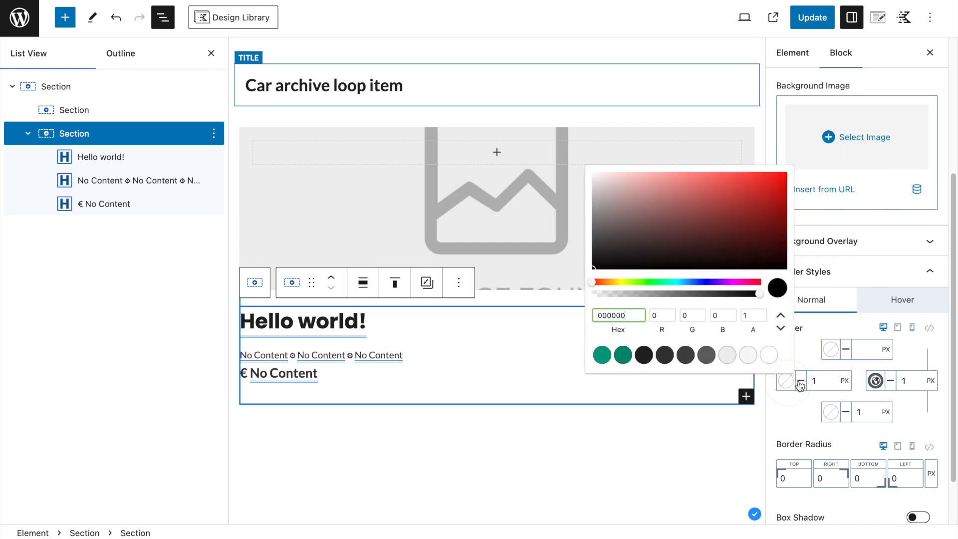
left_click(705, 355)
left_click(830, 412)
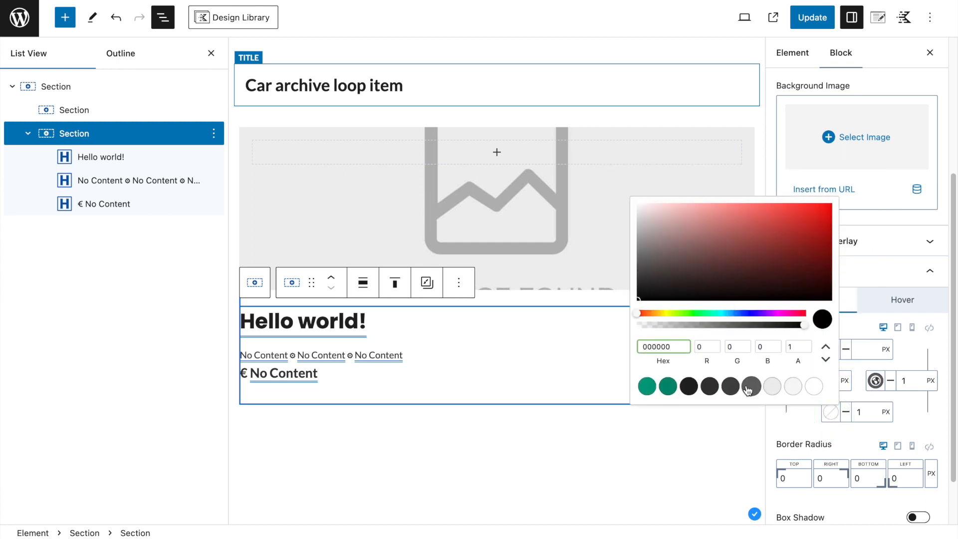
left_click(751, 386)
left_click(812, 18)
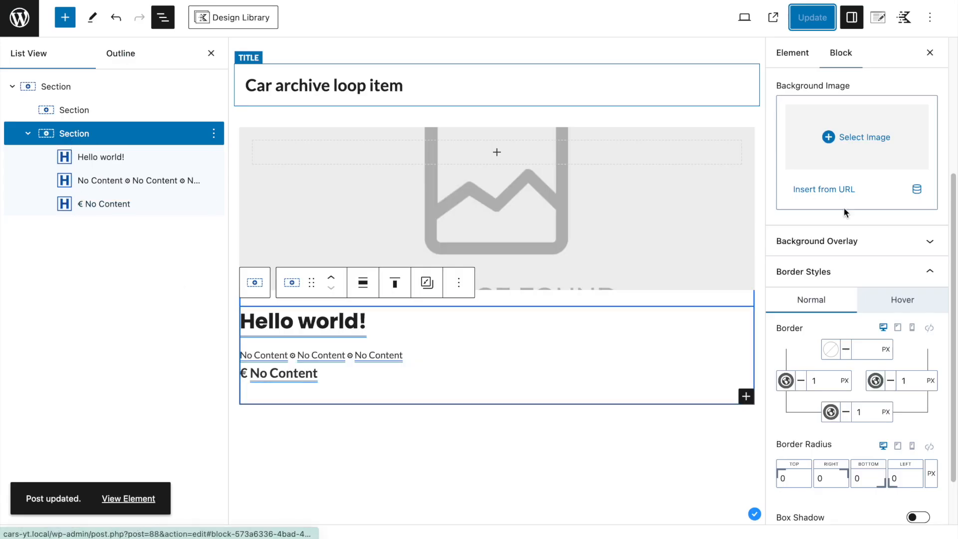
- Set the text section's left, top and bottom padding to SM and update the template
scroll(875, 199, "up", 5)
left_click(914, 129)
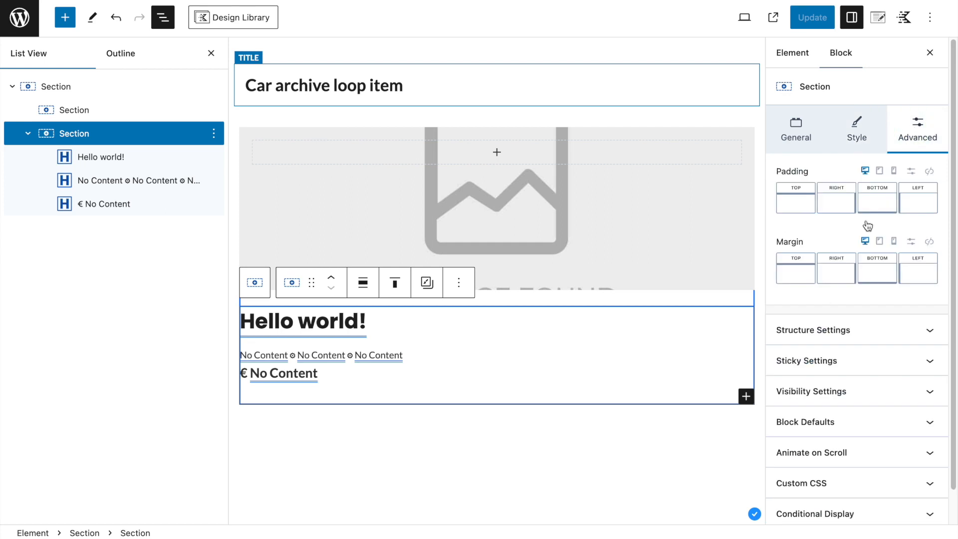
left_click(917, 202)
left_click(798, 258)
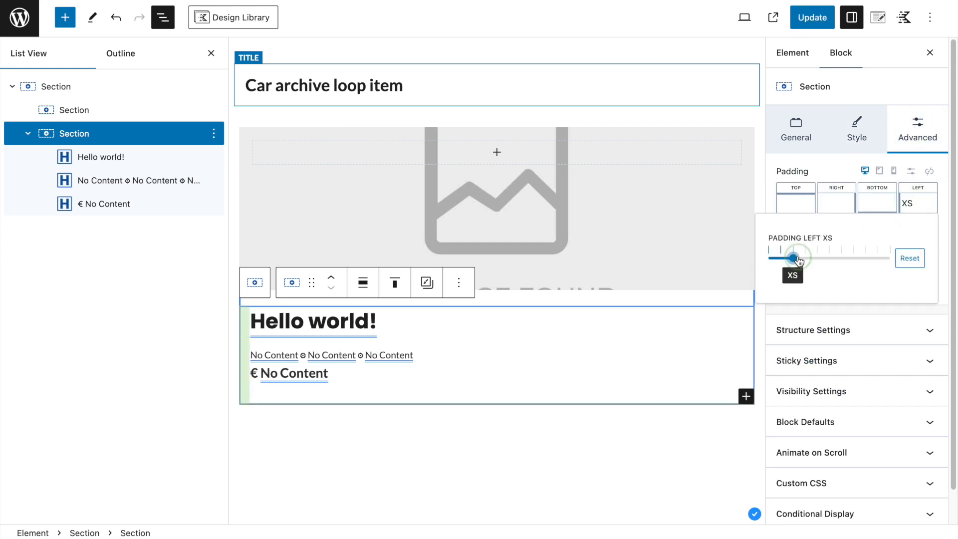
left_click_drag(798, 258, 804, 258)
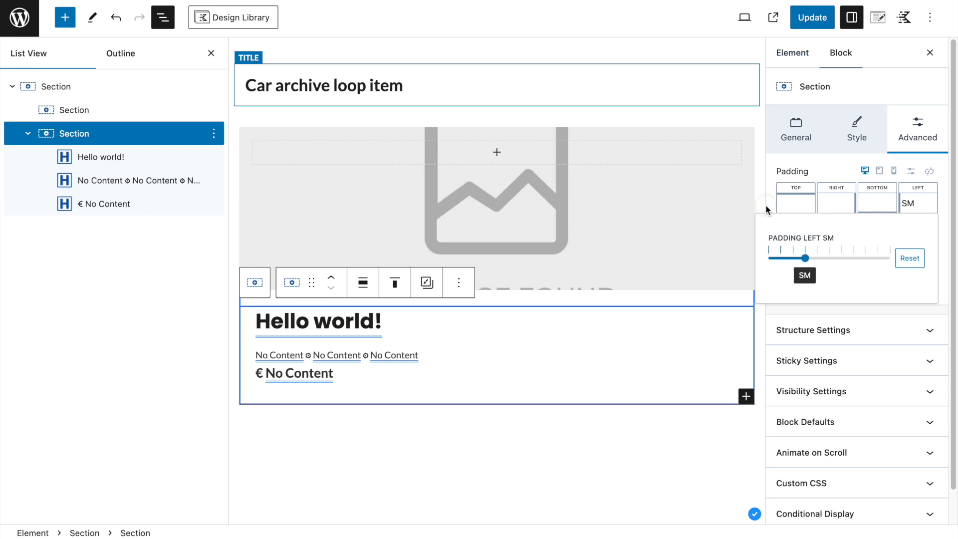
left_click(782, 204)
left_click_drag(693, 258, 681, 257)
left_click(879, 209)
left_click(761, 256)
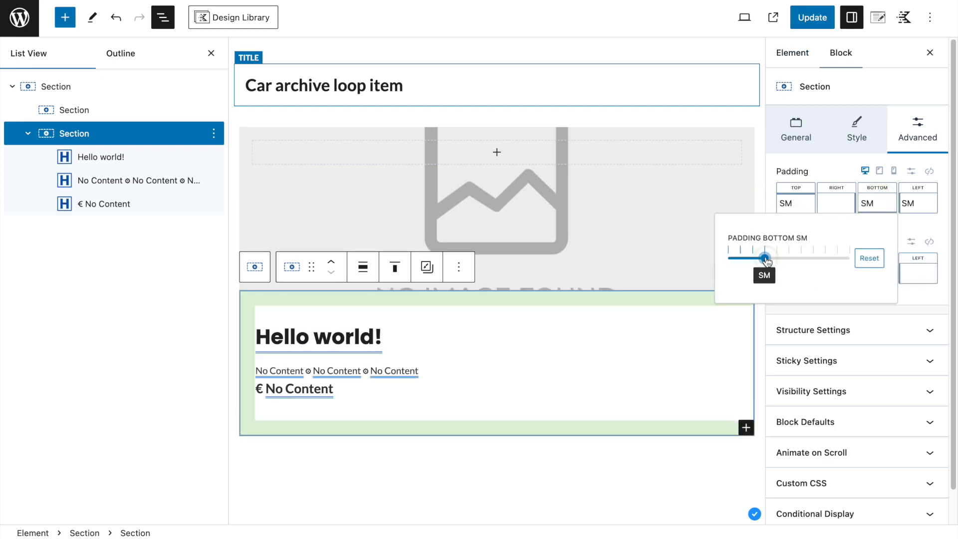
left_click(809, 22)
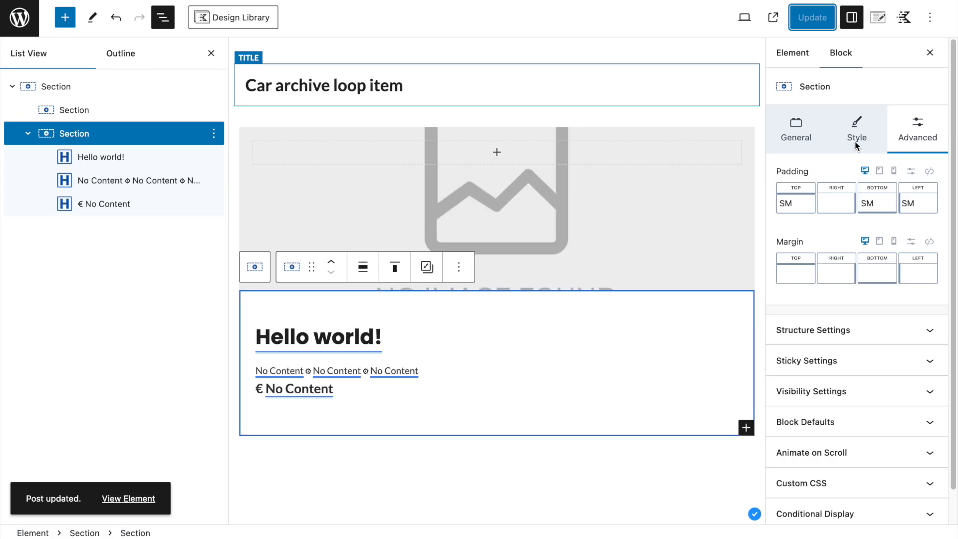
- Open the text section's border style settings at the border radius values
left_click(856, 139)
scroll(848, 314, "down", 3)
scroll(860, 302, "down", 2)
scroll(888, 426, "down", 1)
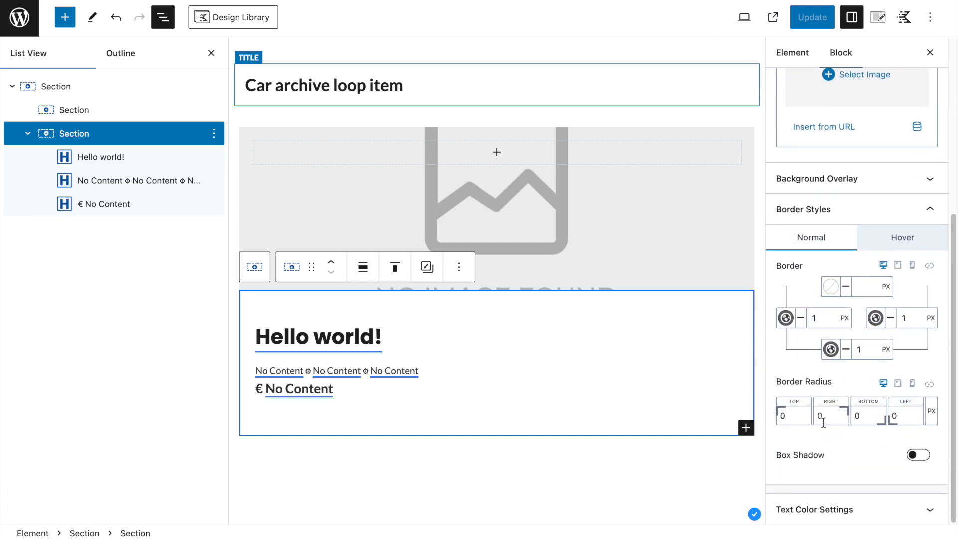
- Set the lower text section's bottom and left border radius values to 8 px and update the element
double_click(852, 415)
type("8")
key("Tab")
left_click(812, 18)
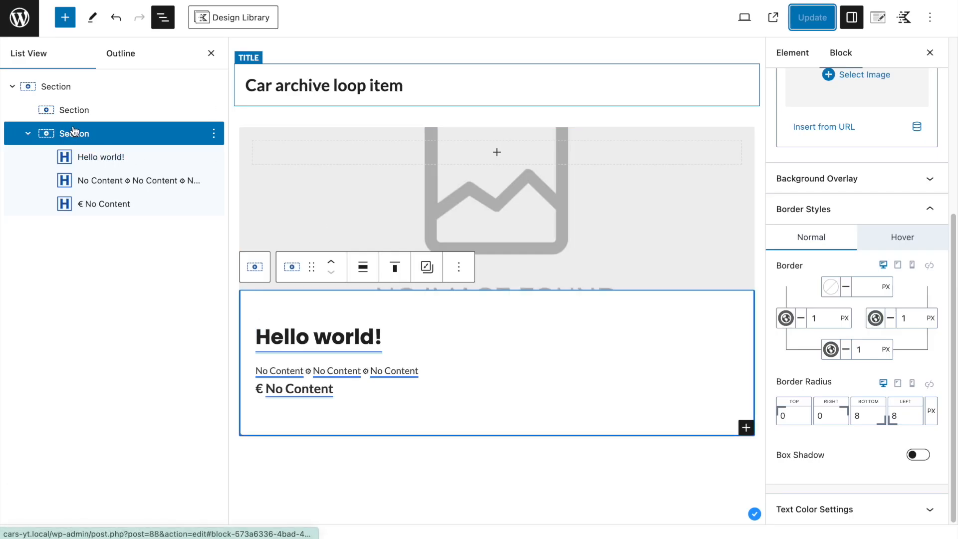
- Try a box shadow on the lower text section, previewing it on the cars archive page before switching it off
left_click(75, 135)
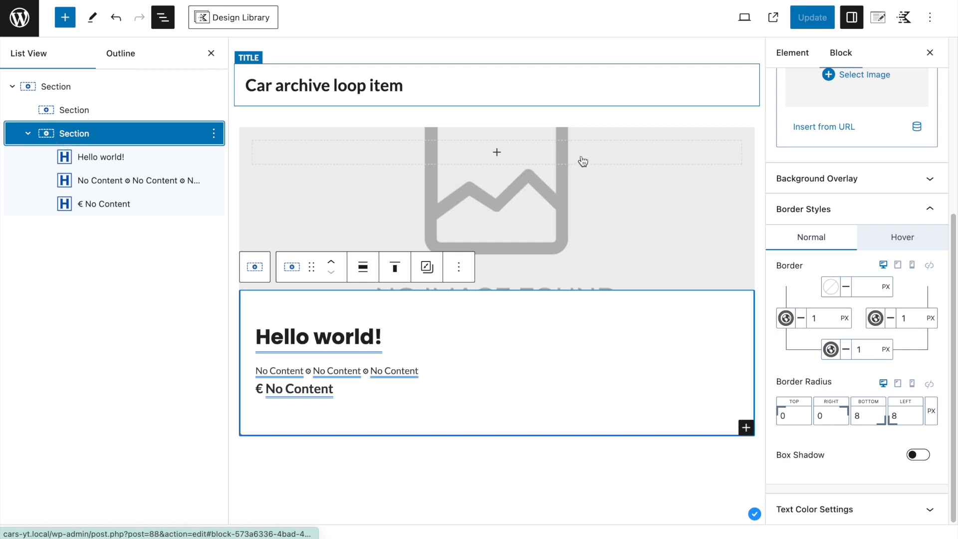
left_click(918, 454)
scroll(917, 456, "down", 2)
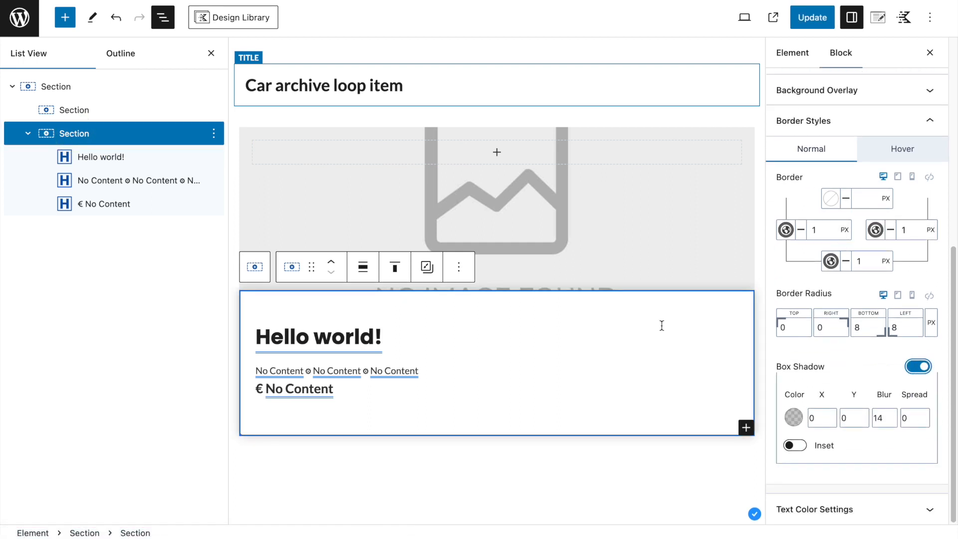
left_click(812, 17)
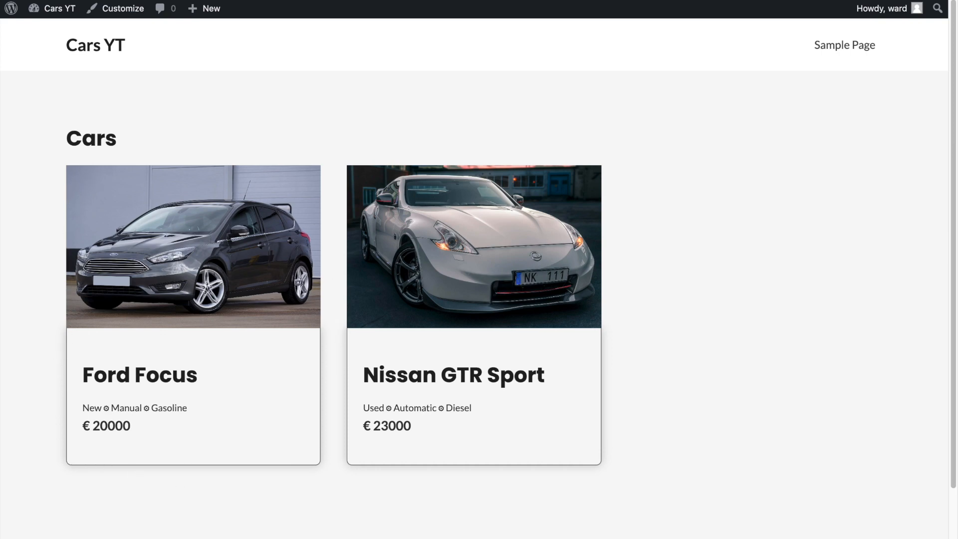
key("ctrl+shift+Tab")
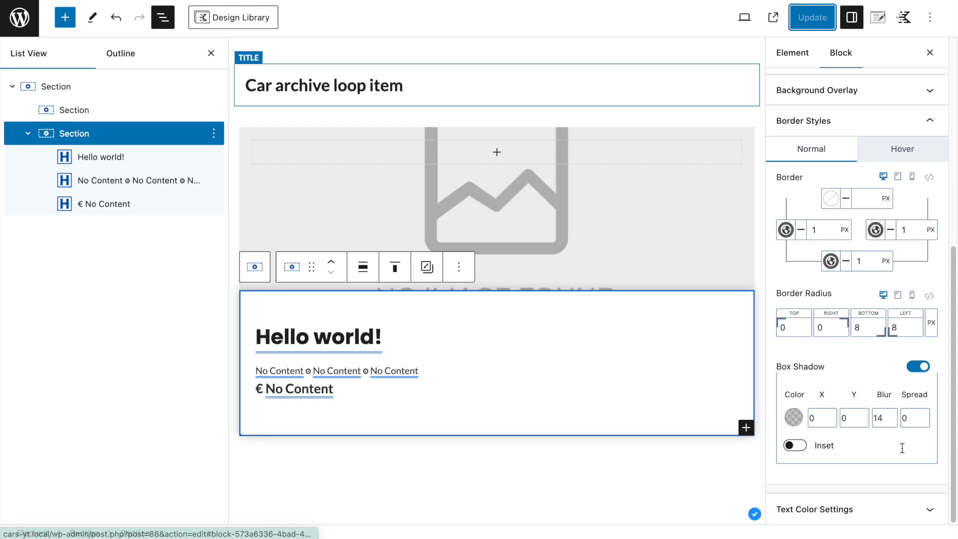
left_click(919, 369)
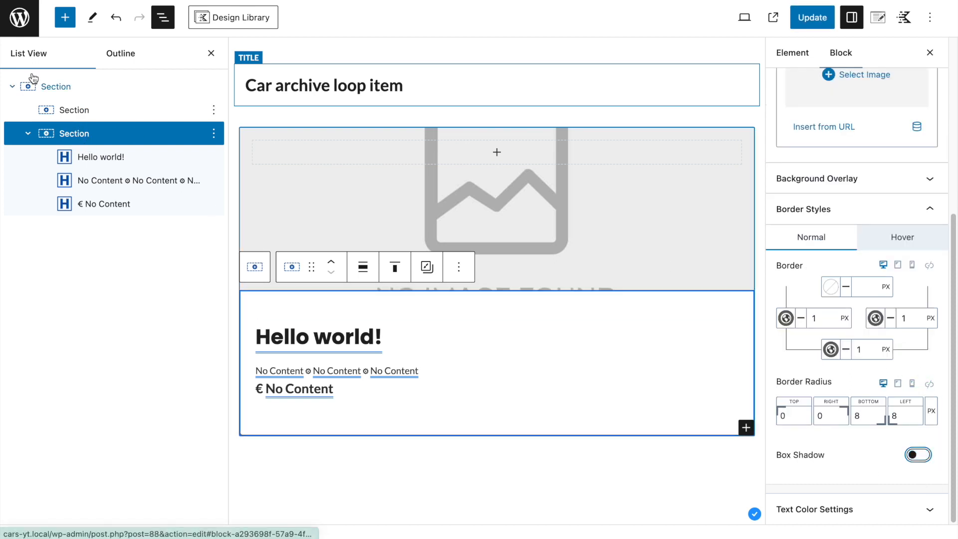
- Enable the box shadow on the outer parent section, update the element and check the cards on the cars archive page
left_click(42, 86)
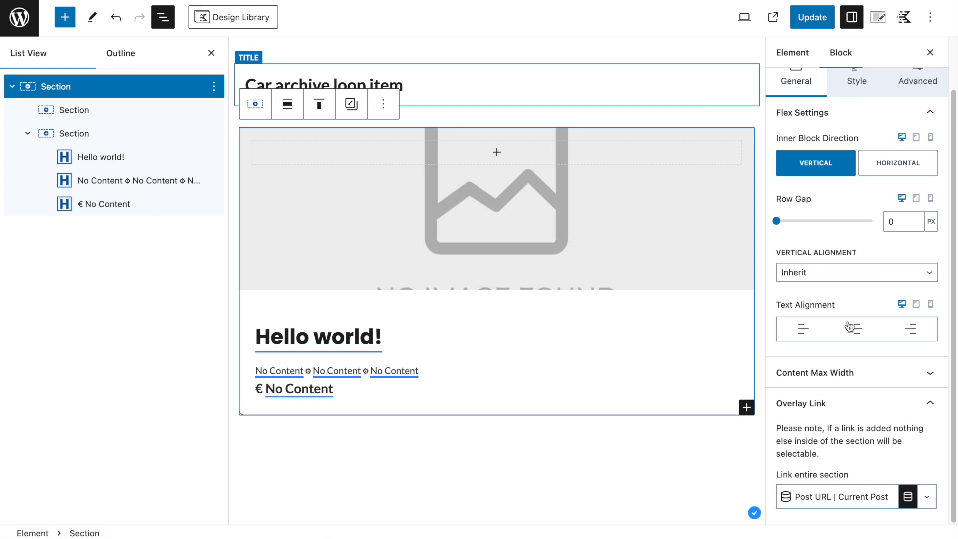
scroll(847, 320, "up", 2)
left_click(852, 144)
scroll(865, 434, "down", 1)
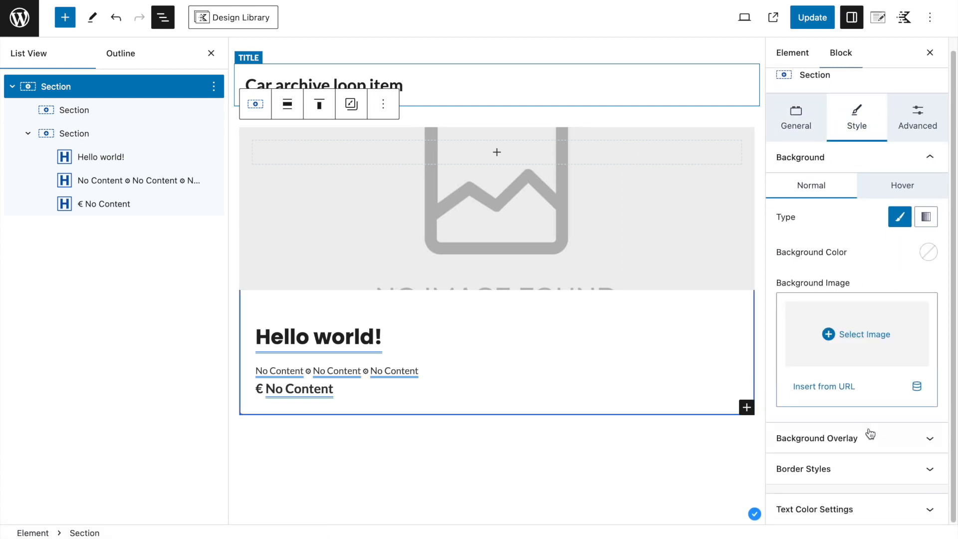
left_click(870, 471)
scroll(871, 474, "down", 1)
left_click(917, 455)
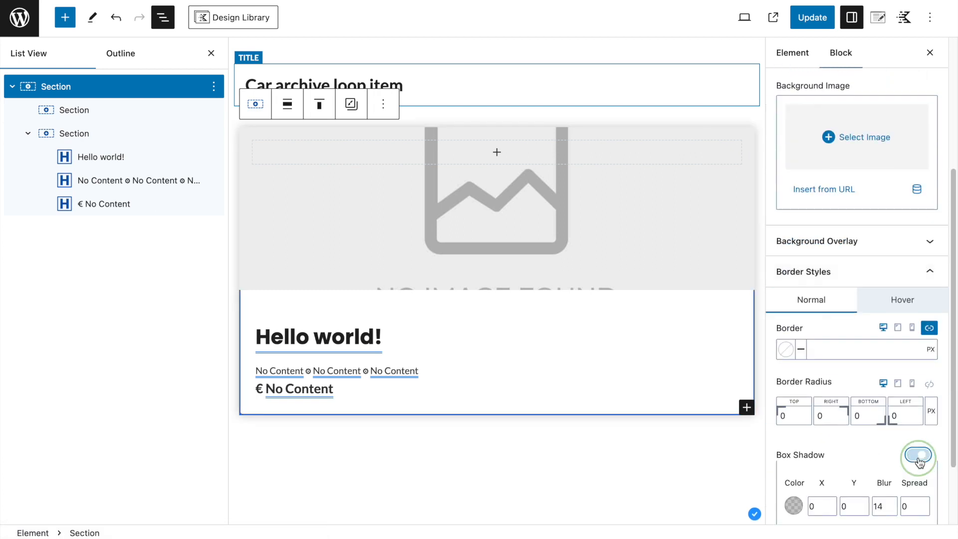
left_click(811, 17)
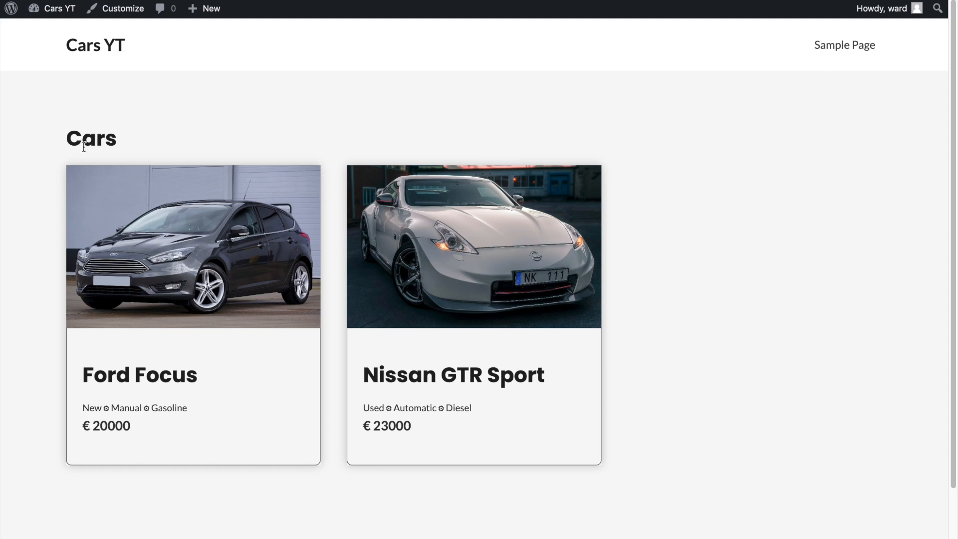
scroll(342, 459, "down", 2)
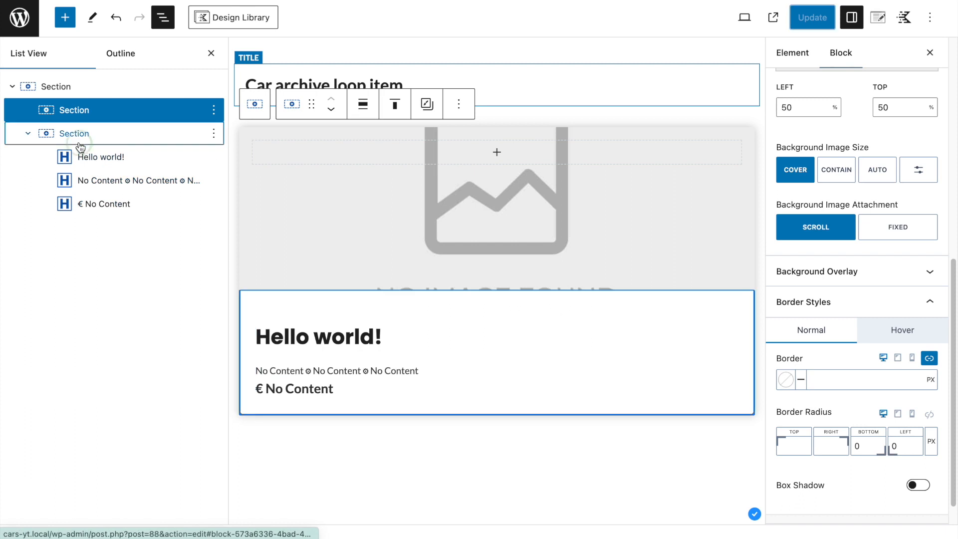
- Link the lower text section's border sides and set the width to 0 px, updating the element and reloading the cars page
left_click(75, 134)
left_click(856, 130)
scroll(877, 324, "down", 5)
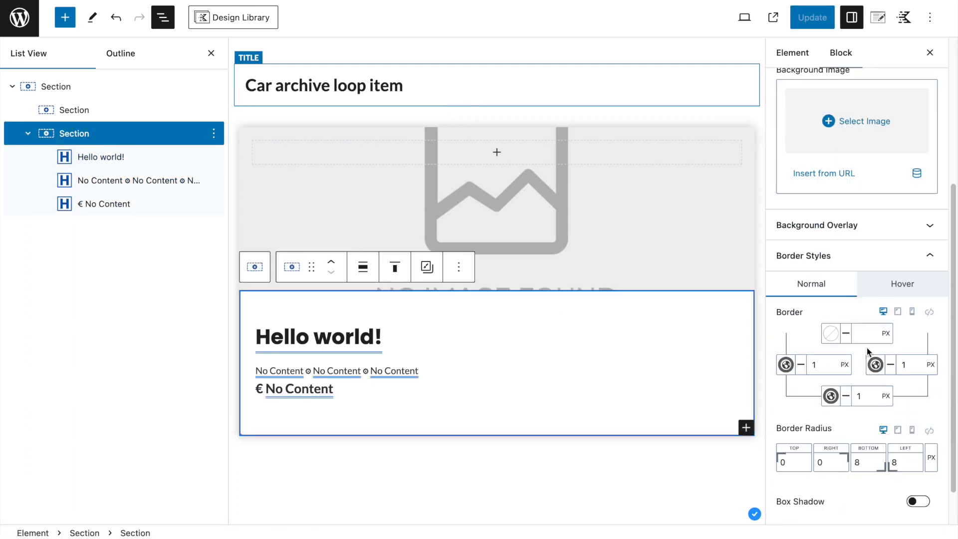
left_click(928, 312)
left_click(833, 343)
type("0")
left_click(812, 18)
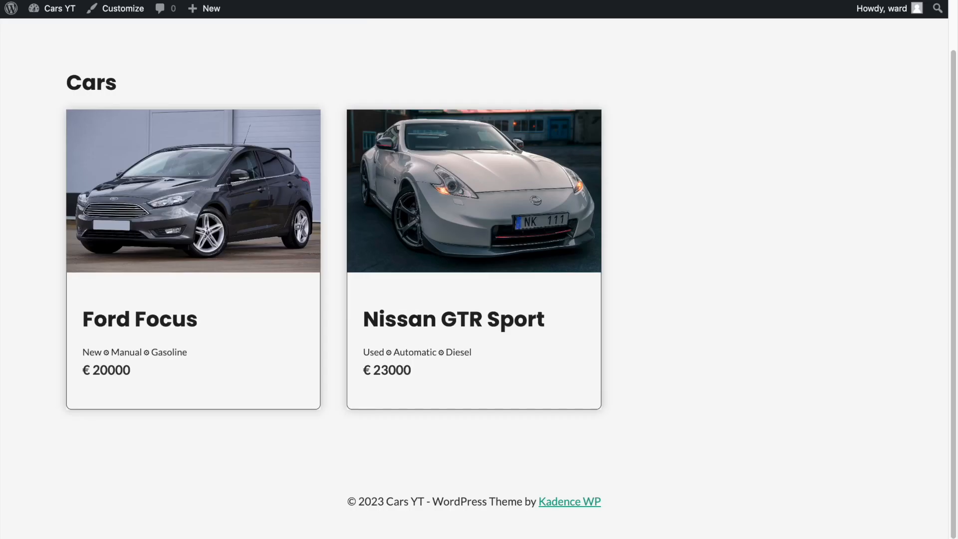
key("super+r")
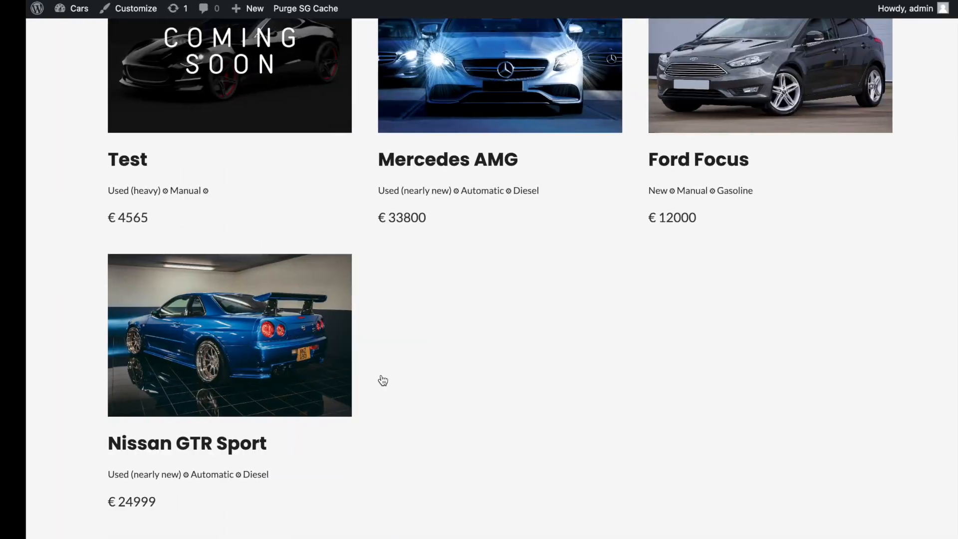
- Compare the car cards' layout with the example cars archive on the other site
scroll(379, 323, "up", 2)
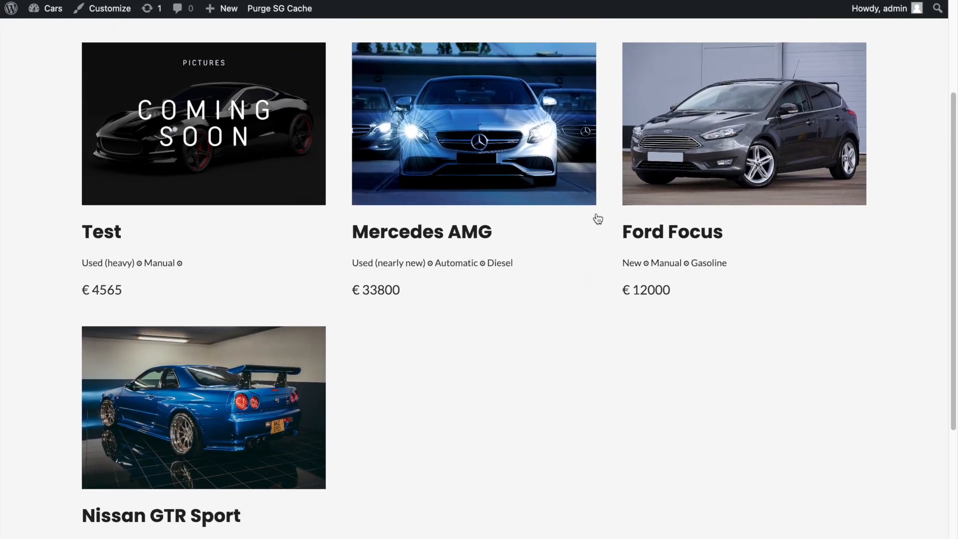
key("ctrl+Left")
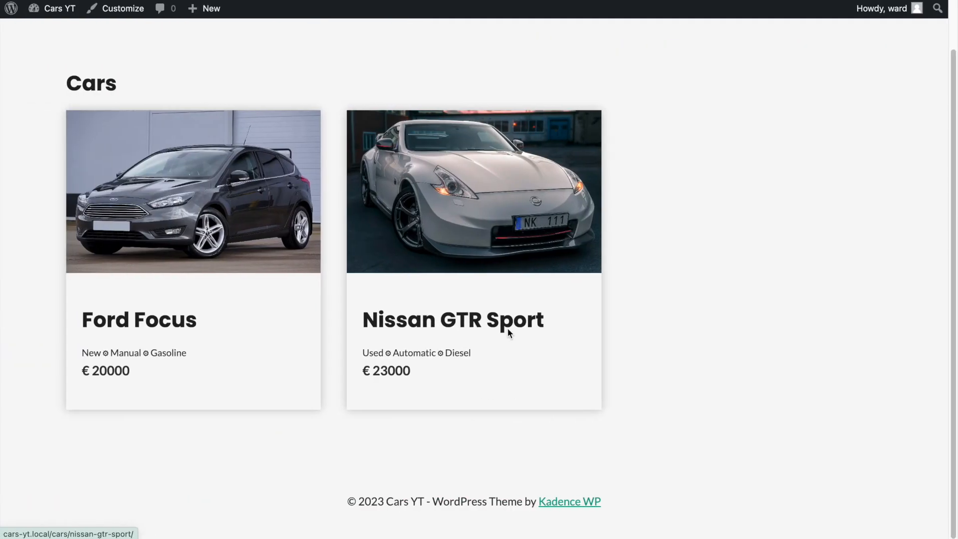
scroll(548, 532, "up", 1)
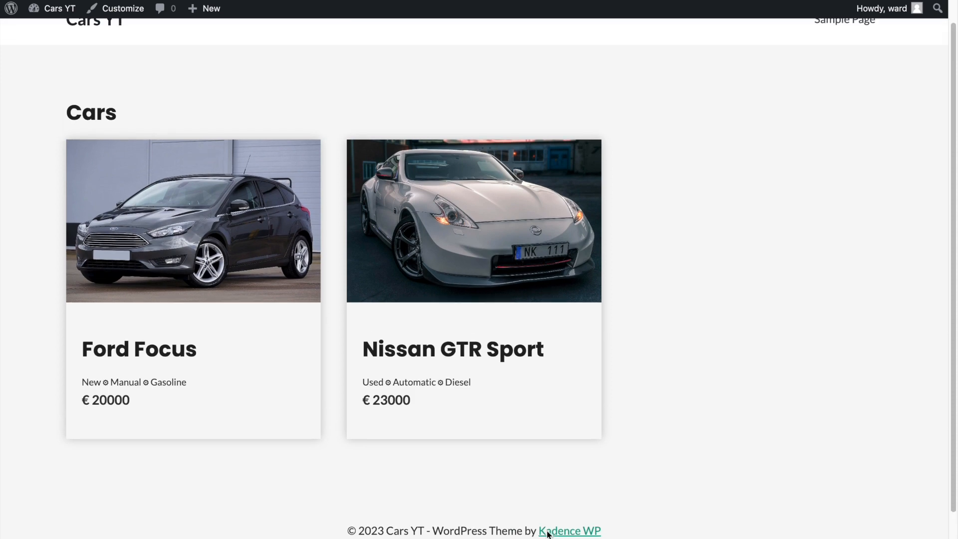
scroll(548, 531, "down", 1)
scroll(547, 530, "up", 1)
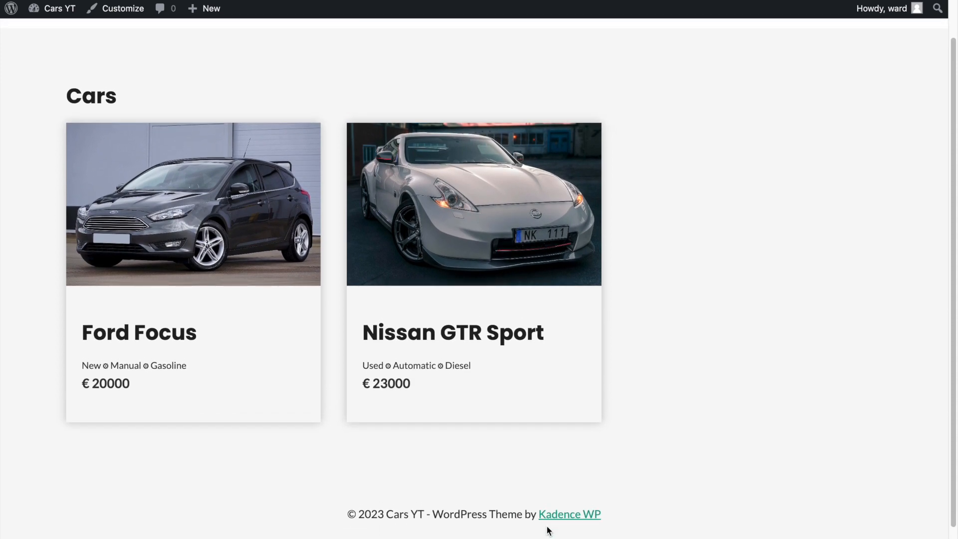
- Test the Nissan GTR Sport and Ford Focus card links to their detail pages, returning to the archive after each
left_click(483, 303)
scroll(441, 276, "left", 5)
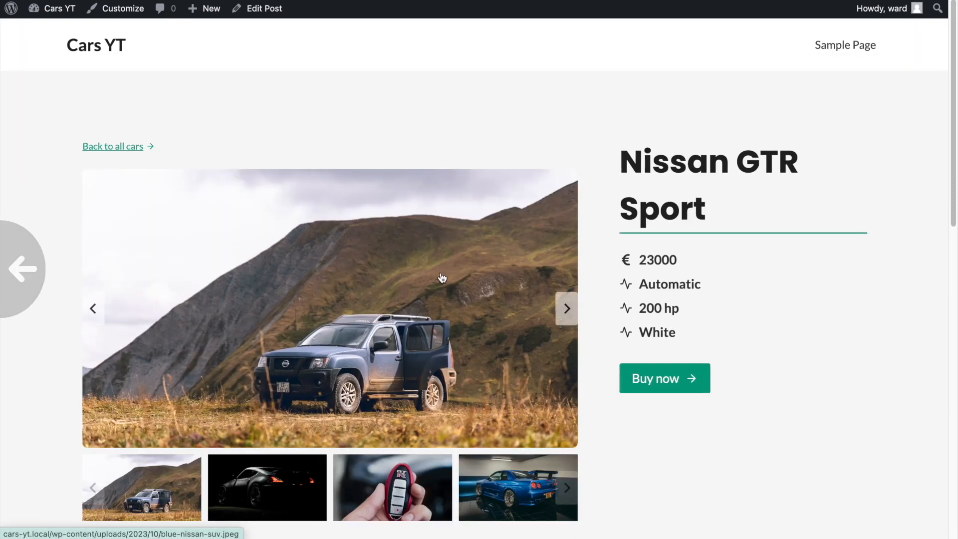
left_click(294, 409)
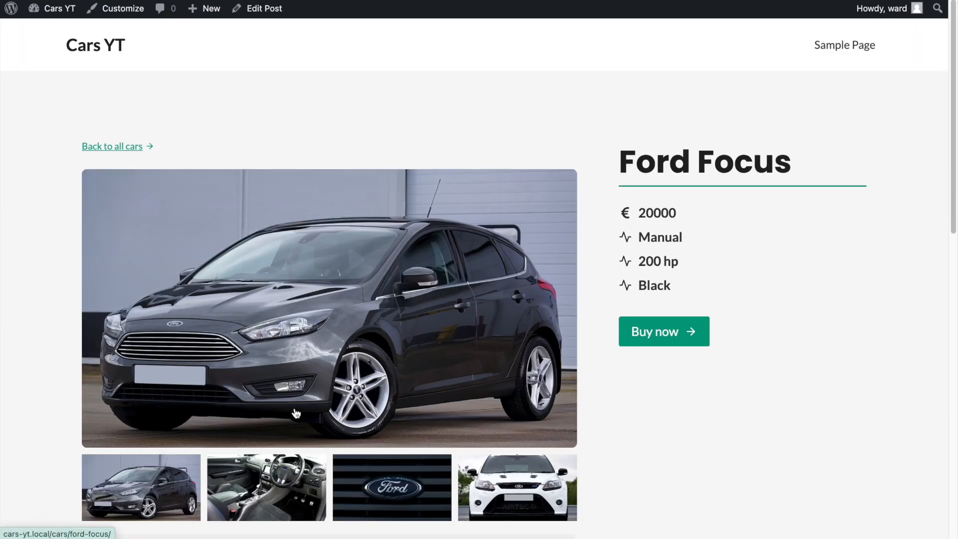
scroll(416, 394, "left", 3)
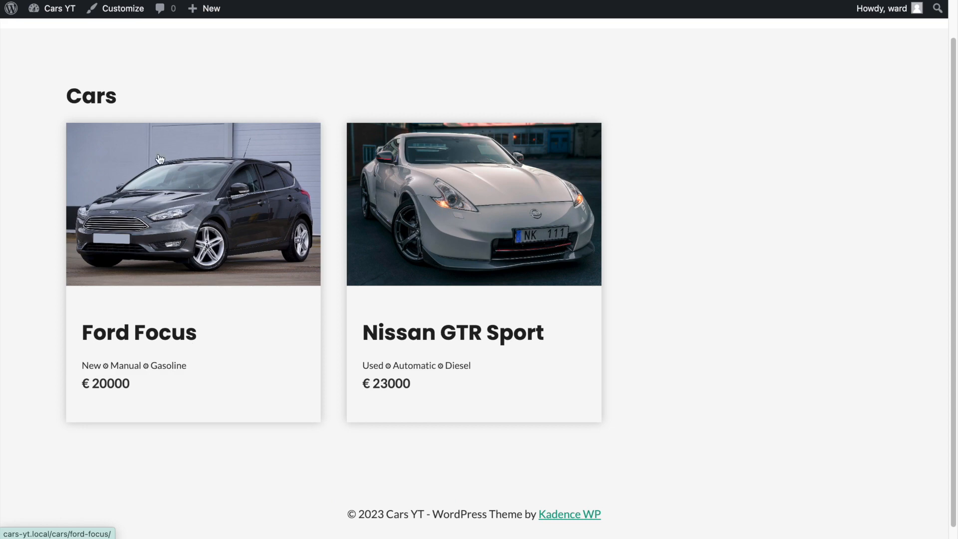
scroll(690, 295, "up", 1)
scroll(689, 295, "down", 1)
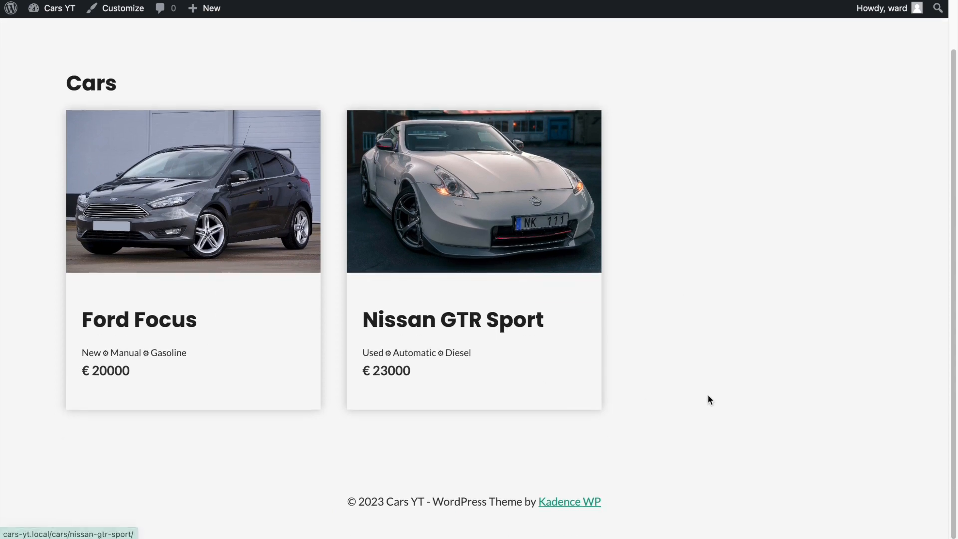
scroll(708, 398, "up", 1)
scroll(652, 436, "up", 1)
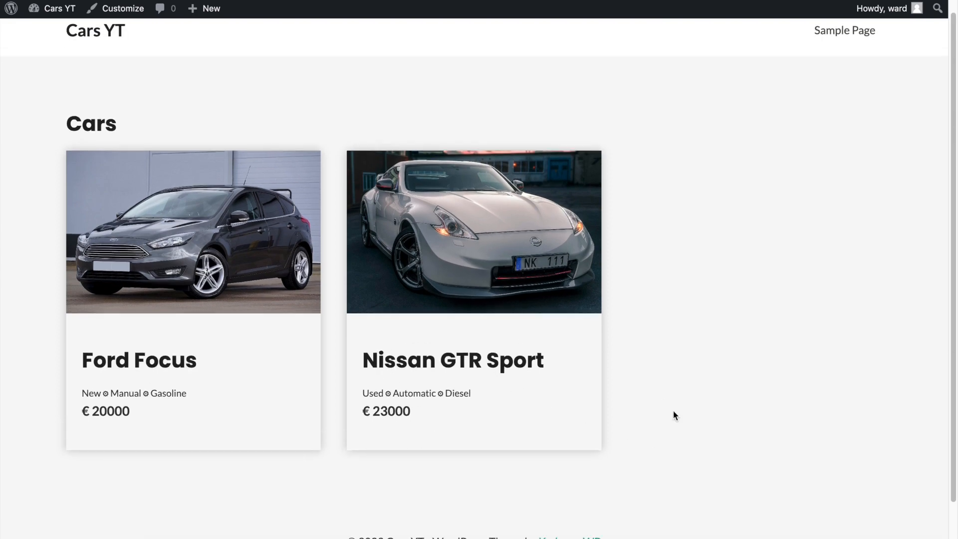
scroll(674, 415, "down", 1)
scroll(674, 415, "up", 1)
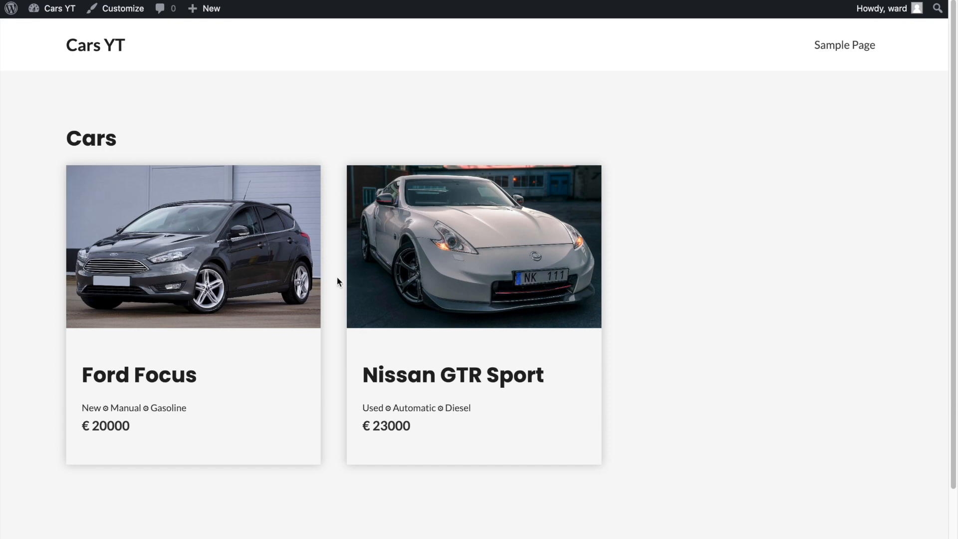
key("ctrl+Right")
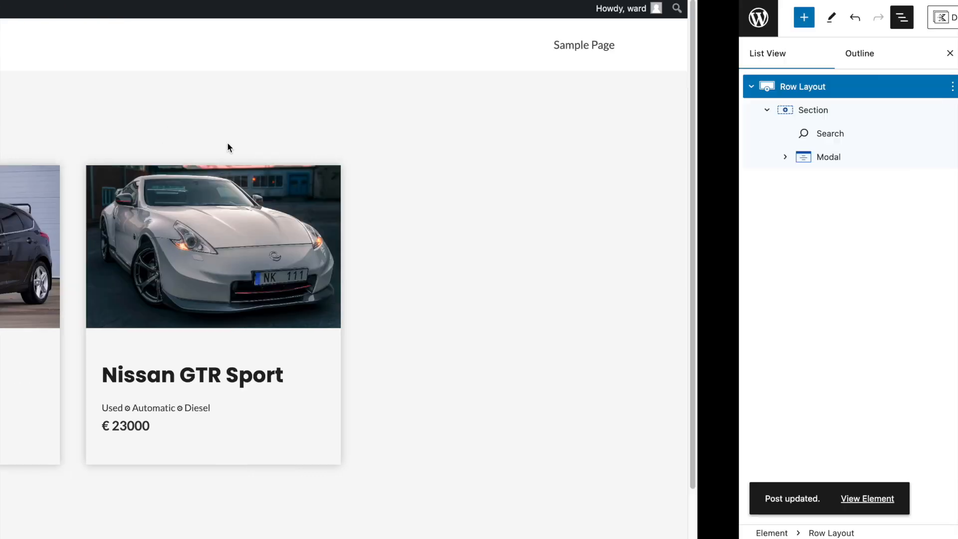
key("ctrl+Left")
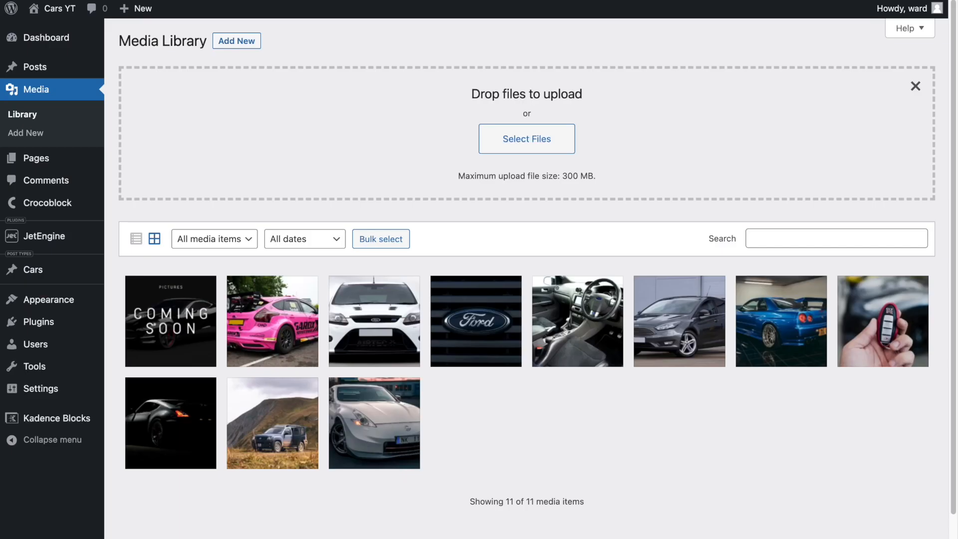
- Copy the file URL of the coming-soon.png image from the media library and close its attachment details
left_click(167, 305)
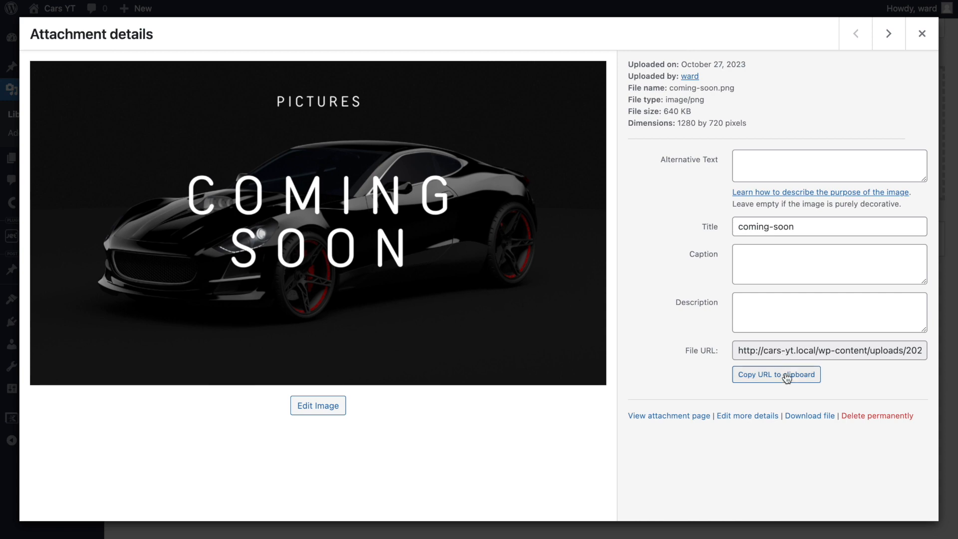
left_click_drag(820, 354, 955, 360)
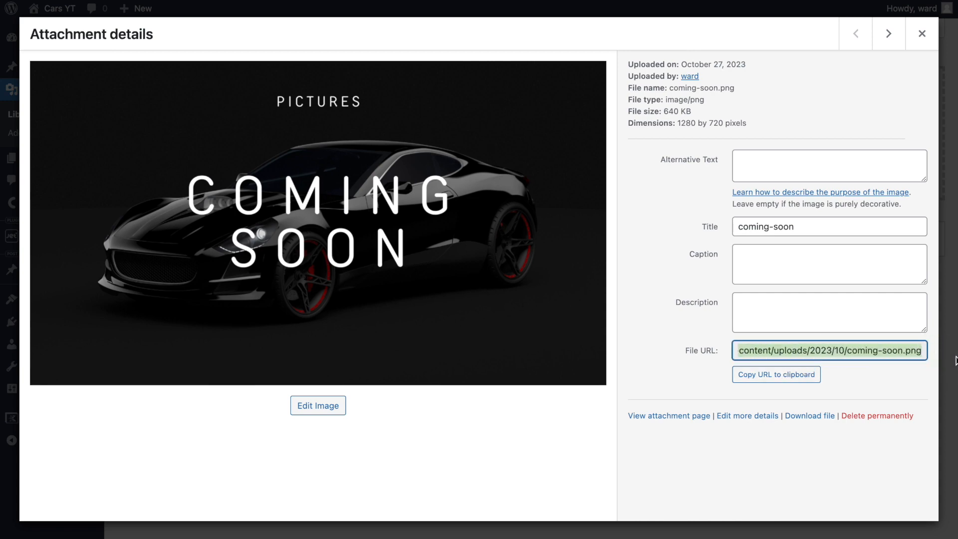
key("super+c")
left_click(921, 34)
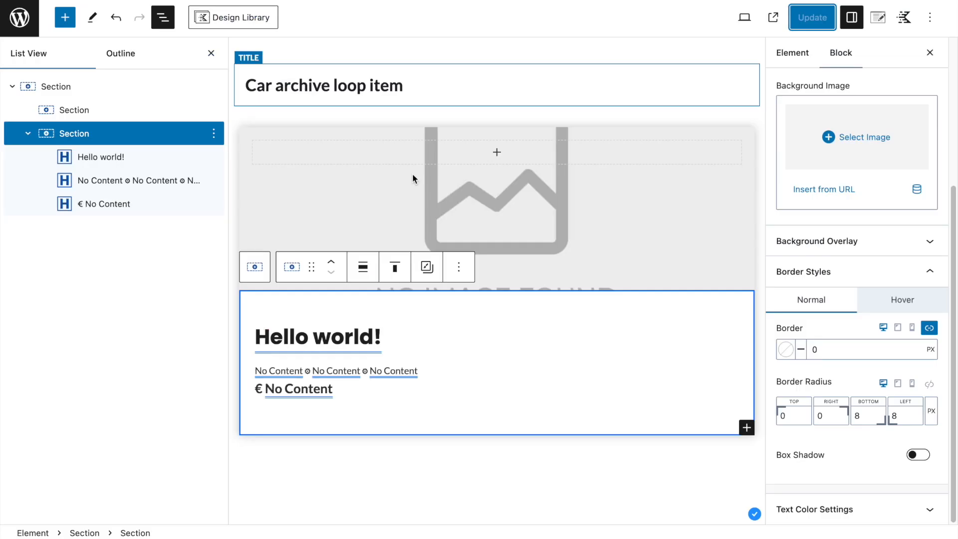
- Set the image size of the upper section's dynamic background image to Medium Large
left_click(75, 110)
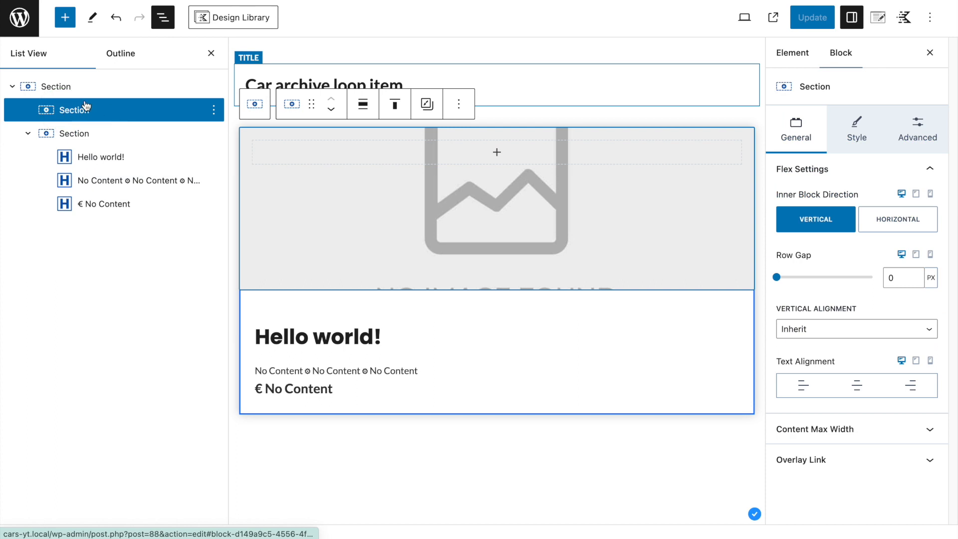
left_click(856, 131)
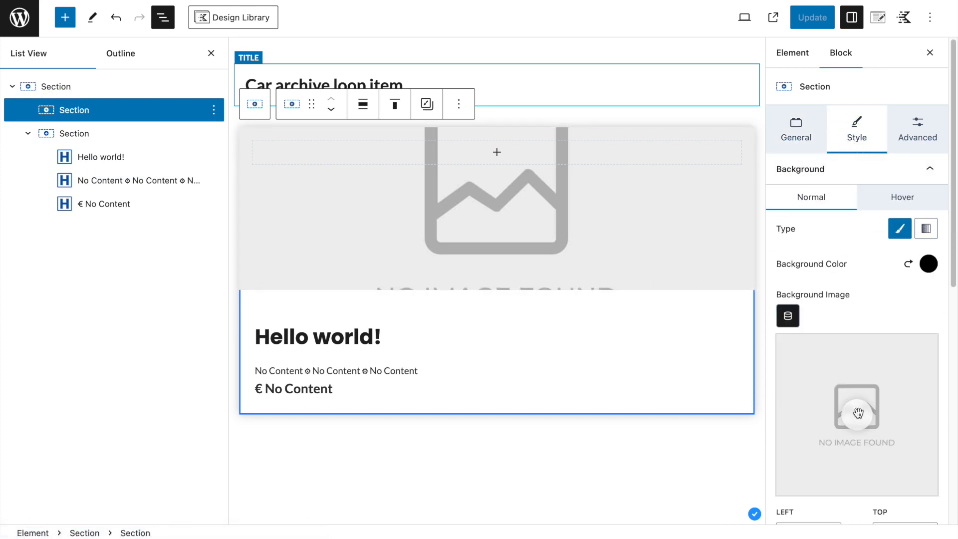
scroll(790, 319, "down", 1)
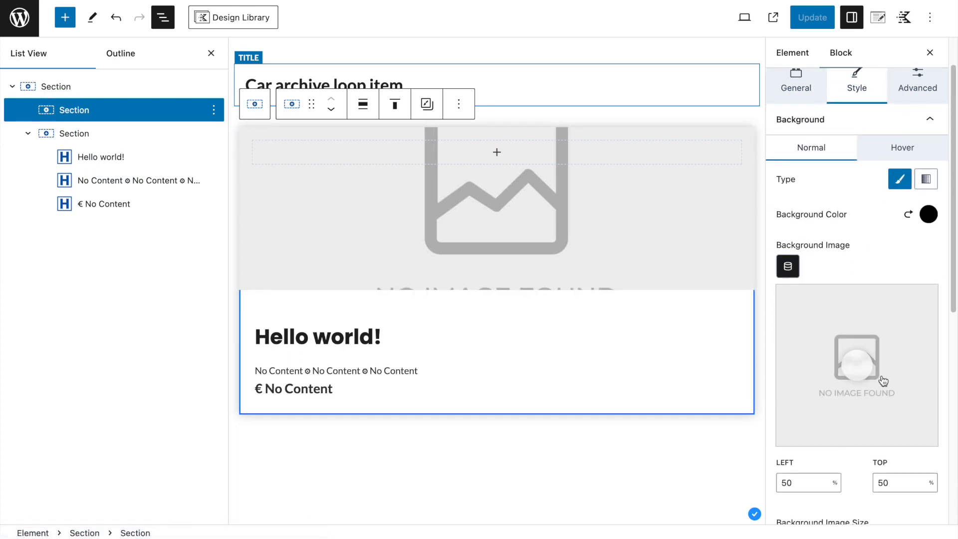
left_click(787, 264)
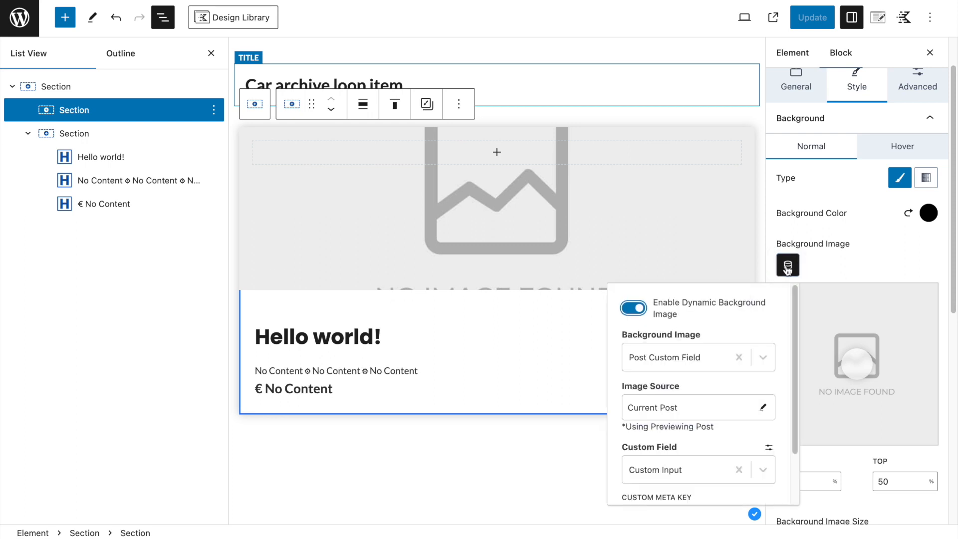
scroll(710, 341, "down", 2)
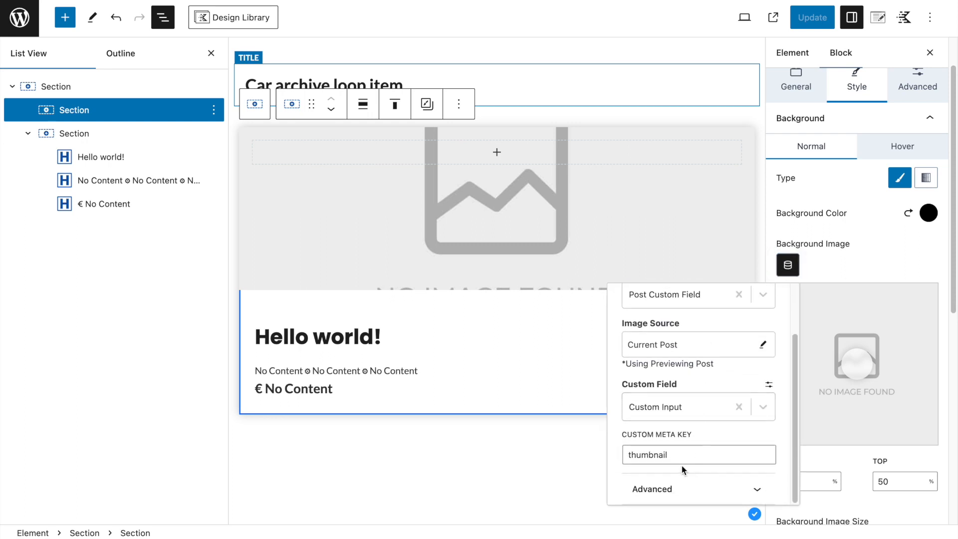
left_click(656, 491)
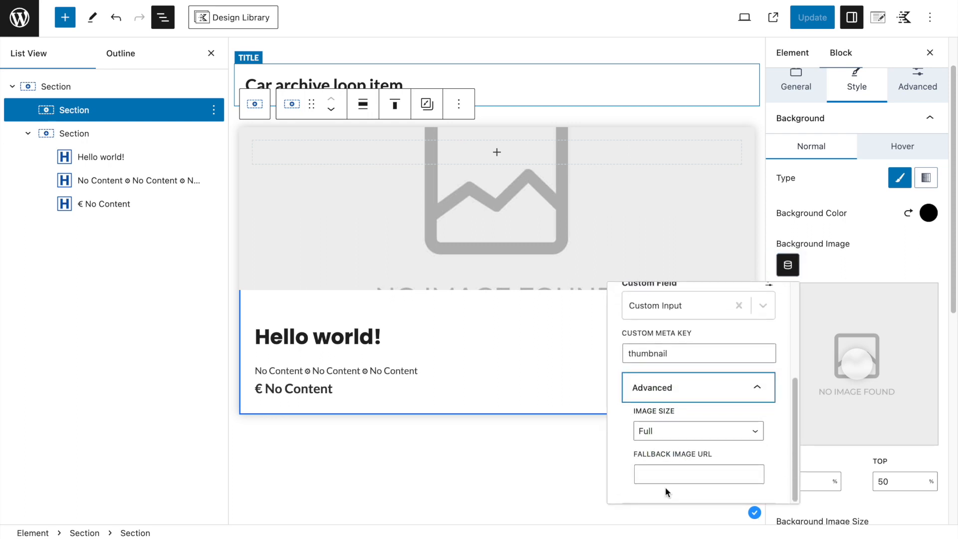
left_click(649, 430)
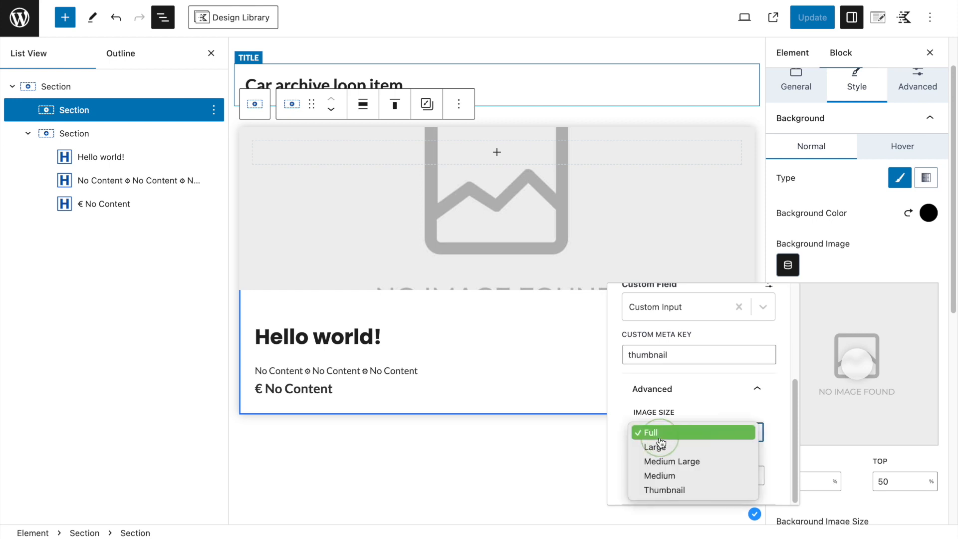
left_click(672, 462)
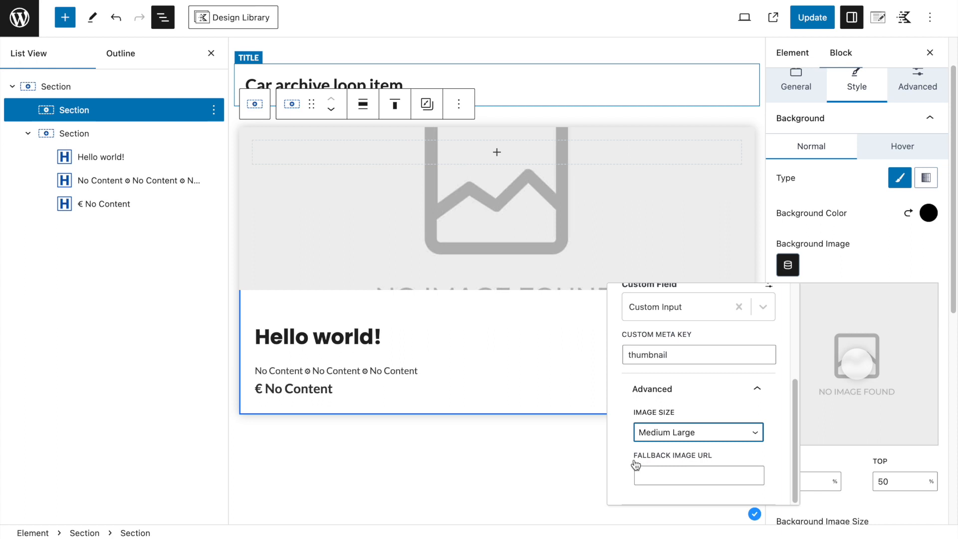
- Set the fallback image URL to the copied coming-soon.png address, made root-relative with a slash before wp-content/uploads/2023/10
left_click_drag(631, 462, 731, 459)
left_click(706, 476)
key("super+v")
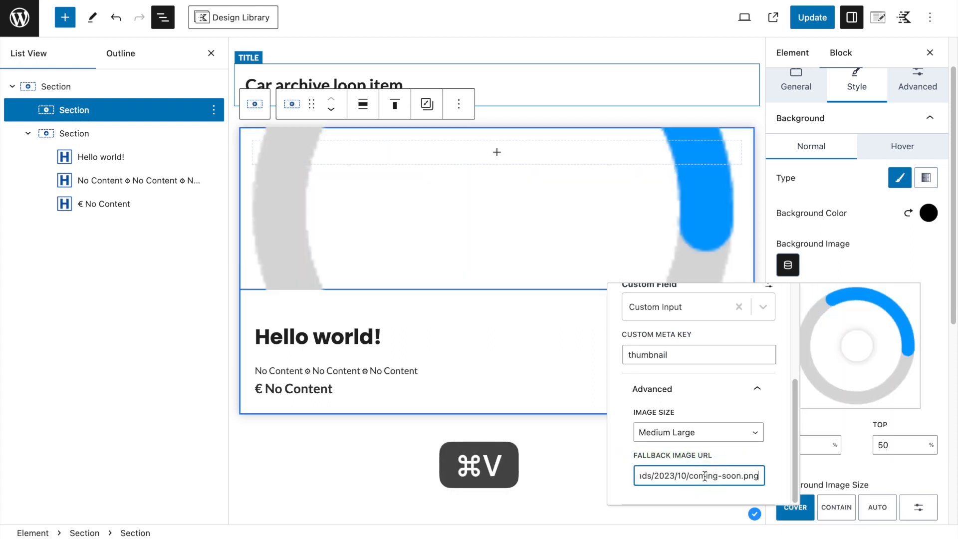
scroll(657, 480, "left", 5)
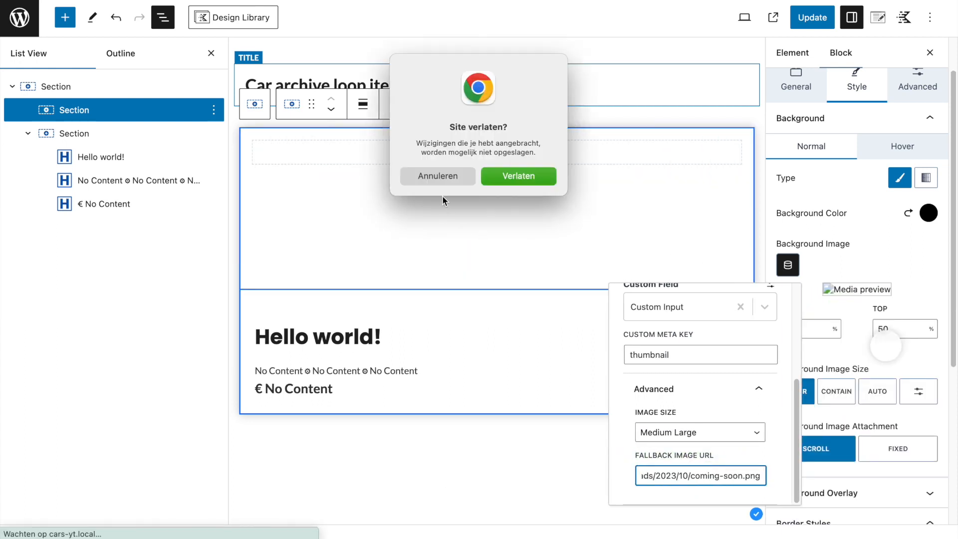
left_click(438, 175)
left_click(656, 475)
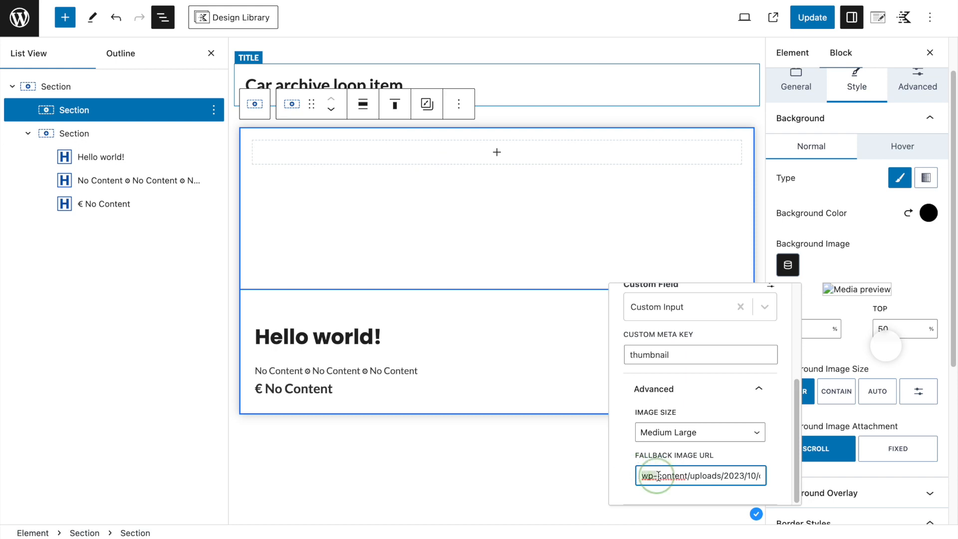
left_click(640, 474)
type("/")
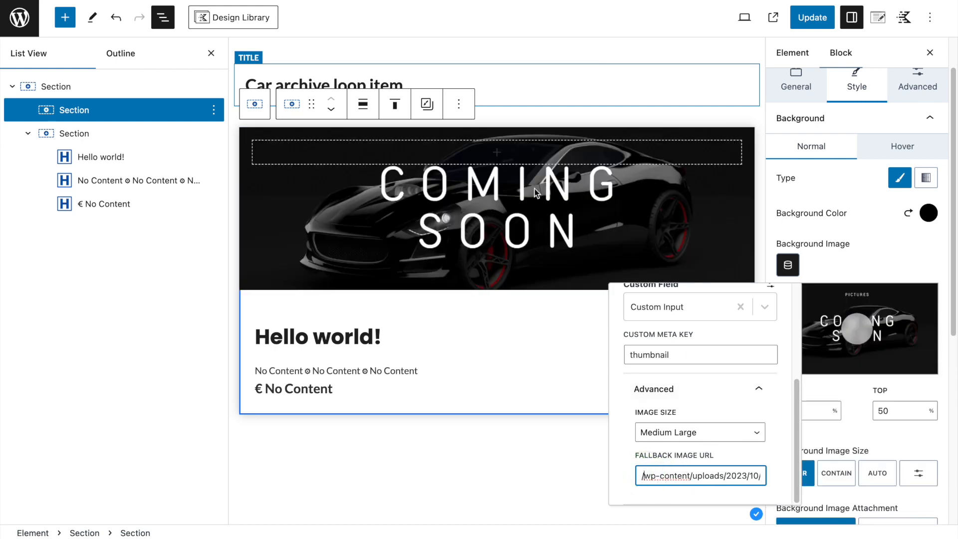
- Update the loop item element and load the cars archive page on the site
left_click(804, 17)
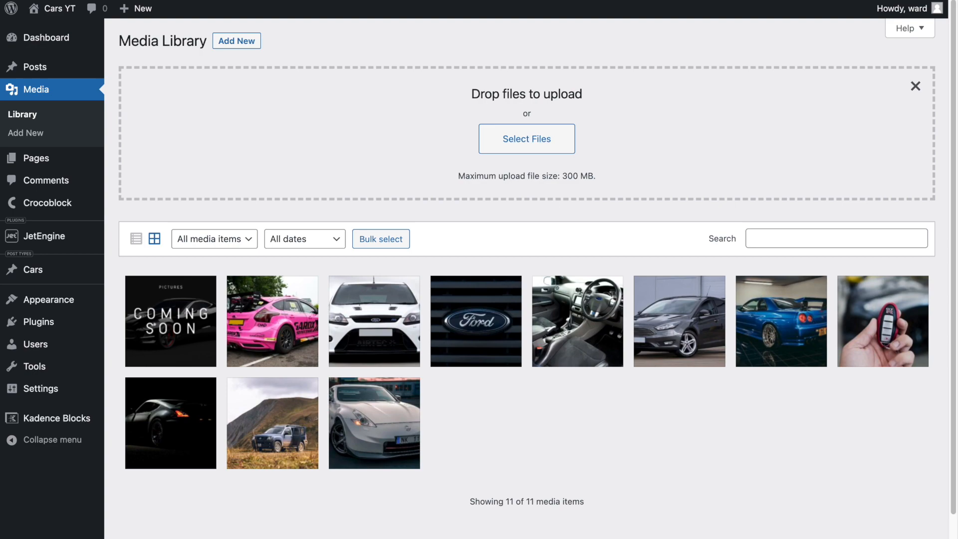
type("cars")
key("Return")
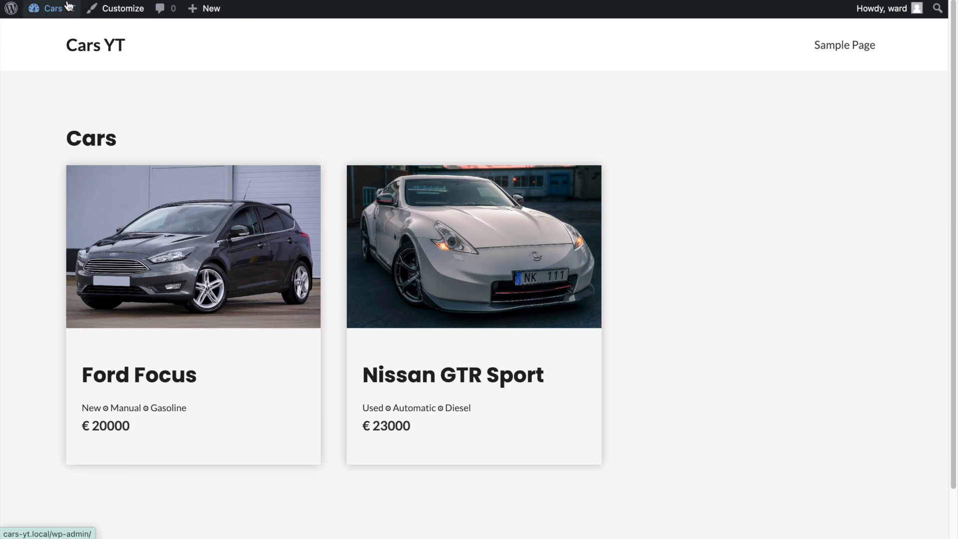
- Create a new car post titled Mercedes
left_click(75, 23)
left_click(49, 264)
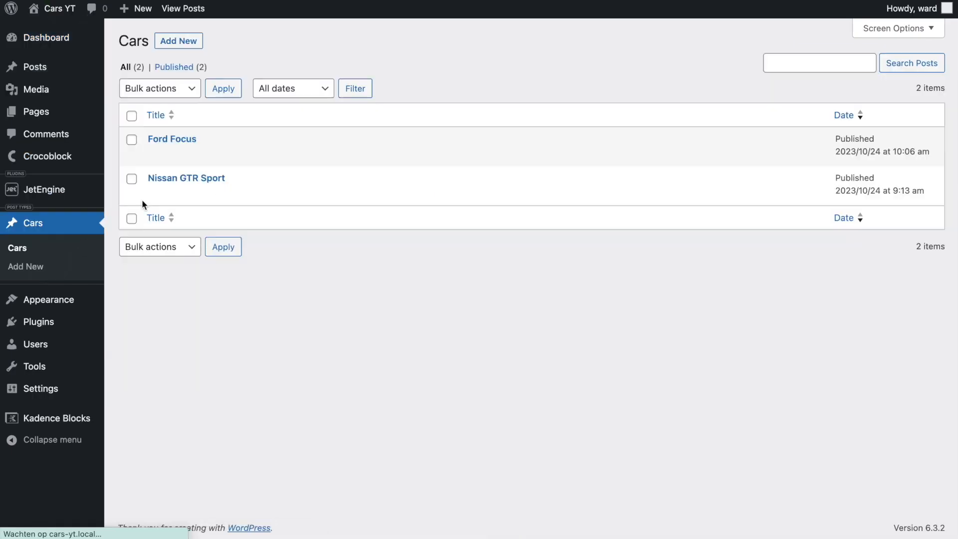
left_click(178, 41)
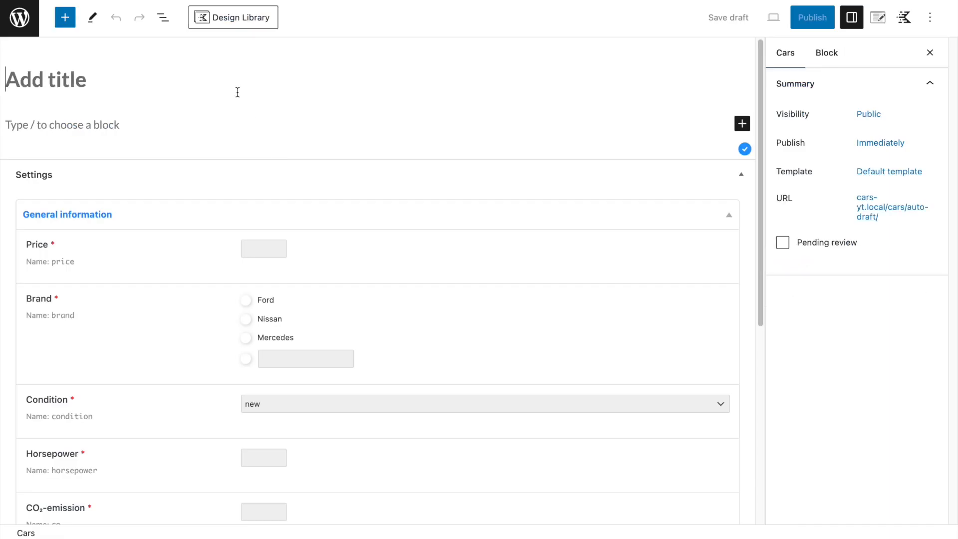
left_click(95, 74)
type("Mercedes")
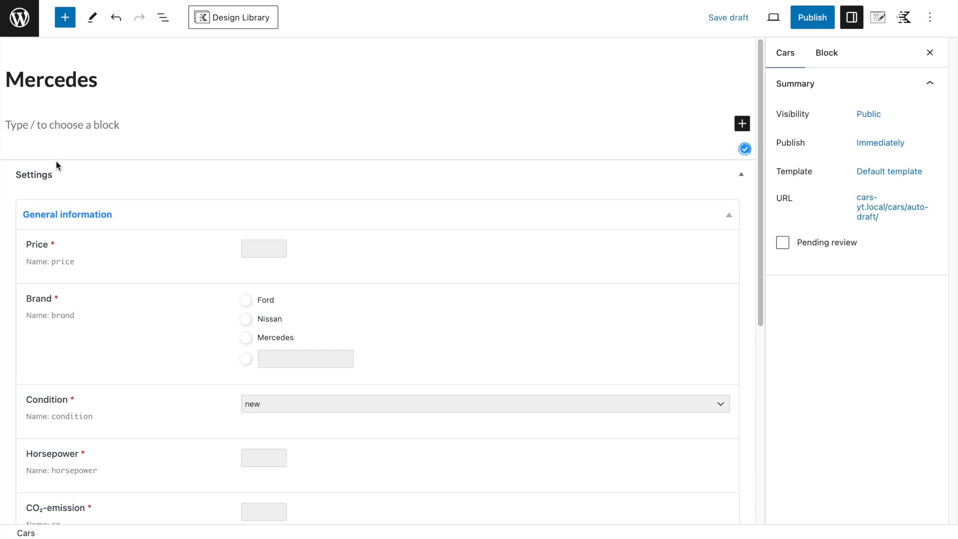
- Fill in price 30000, brand Mercedes and condition Used (heavy) in the car's general information
left_click(255, 247)
type("30000")
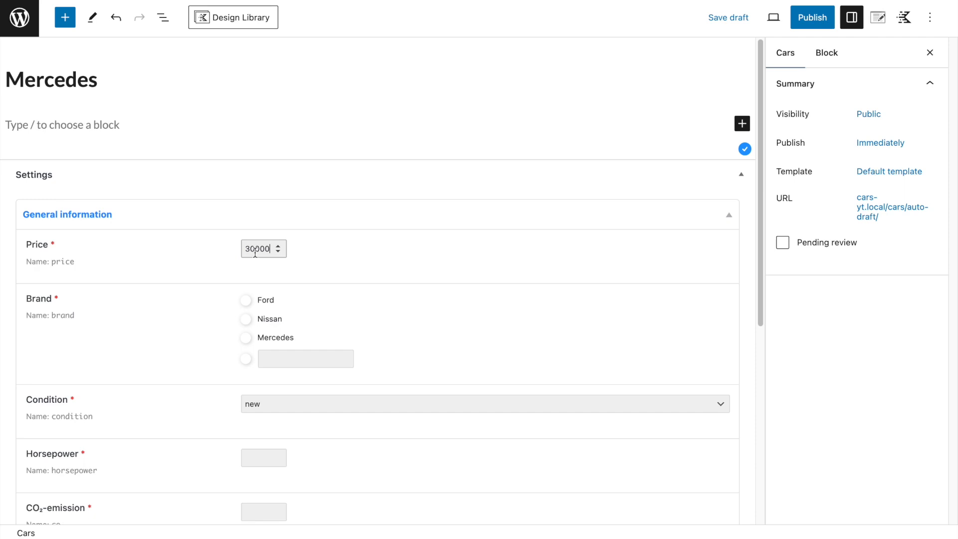
left_click(257, 338)
scroll(218, 324, "down", 3)
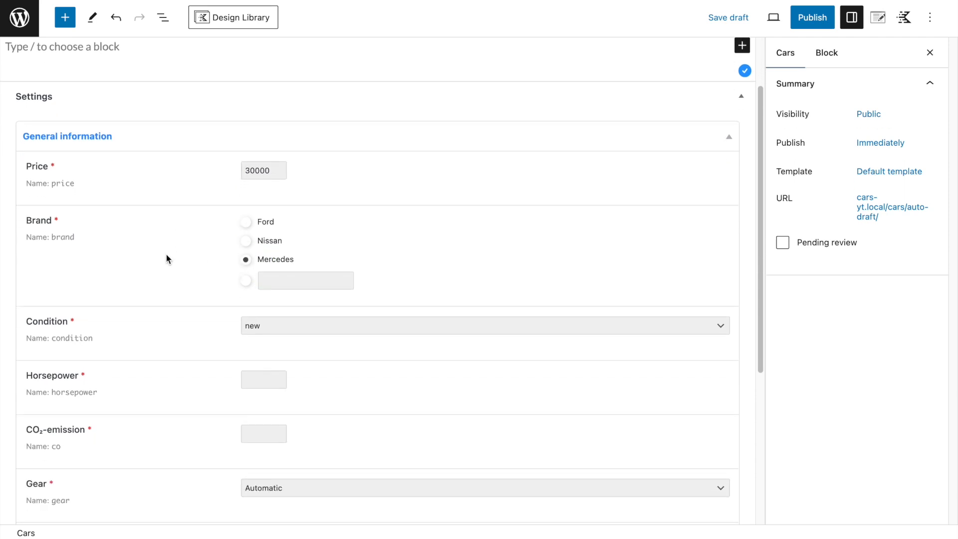
scroll(199, 264, "down", 2)
left_click(258, 275)
scroll(214, 334, "down", 2)
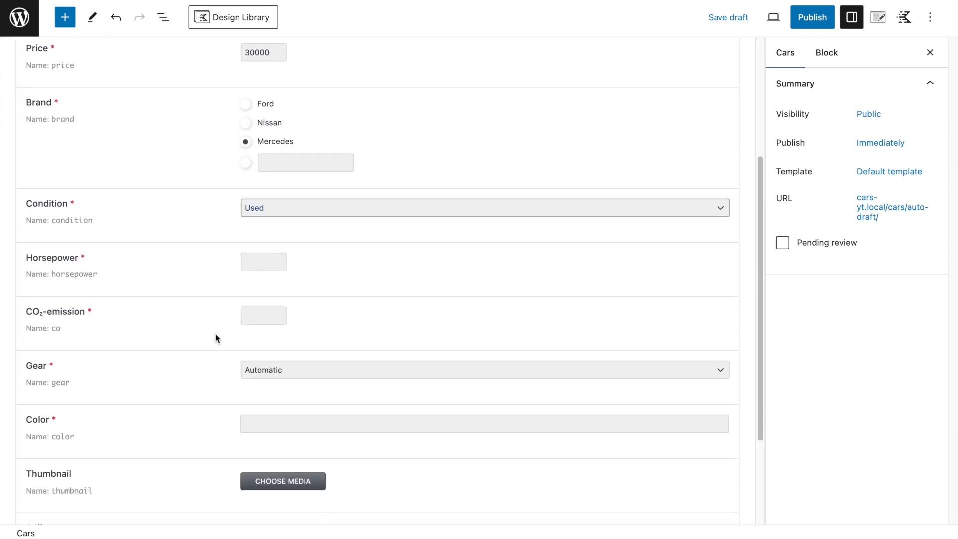
left_click(255, 170)
left_click(255, 187)
- Enter horsepower 300, CO₂-emission 190 and color Black for the Mercedes, without choosing a thumbnail
scroll(231, 212, "down", 1)
left_click(246, 181)
type("300")
left_click(261, 235)
type("190")
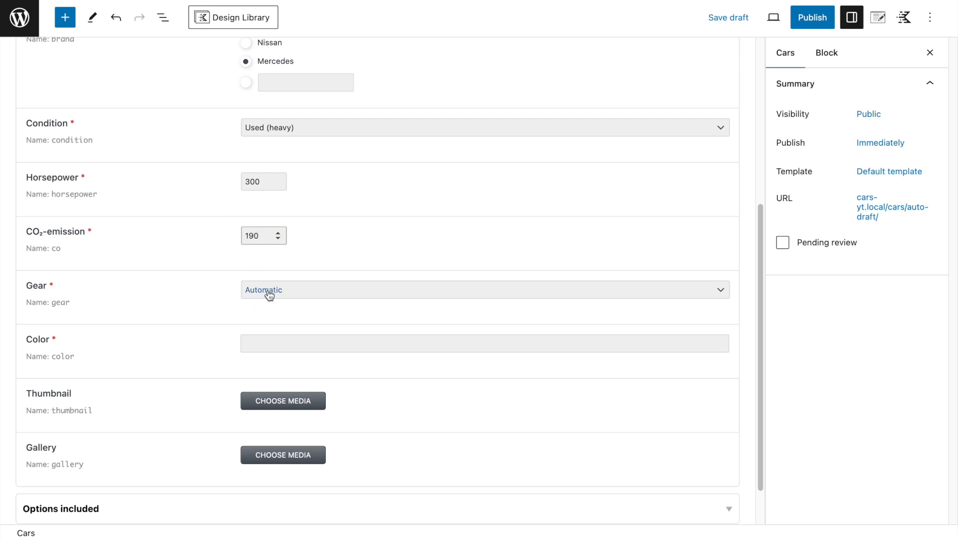
left_click(267, 341)
type("Black")
scroll(203, 348, "down", 1)
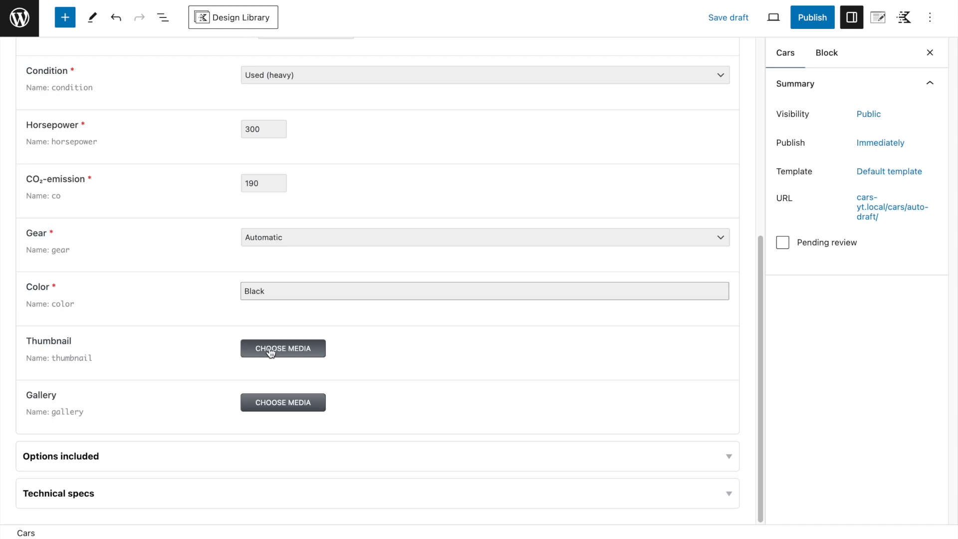
- Enable all five included options, from airco to cruise control, and the comfort options abs and Lane assist
left_click(260, 455)
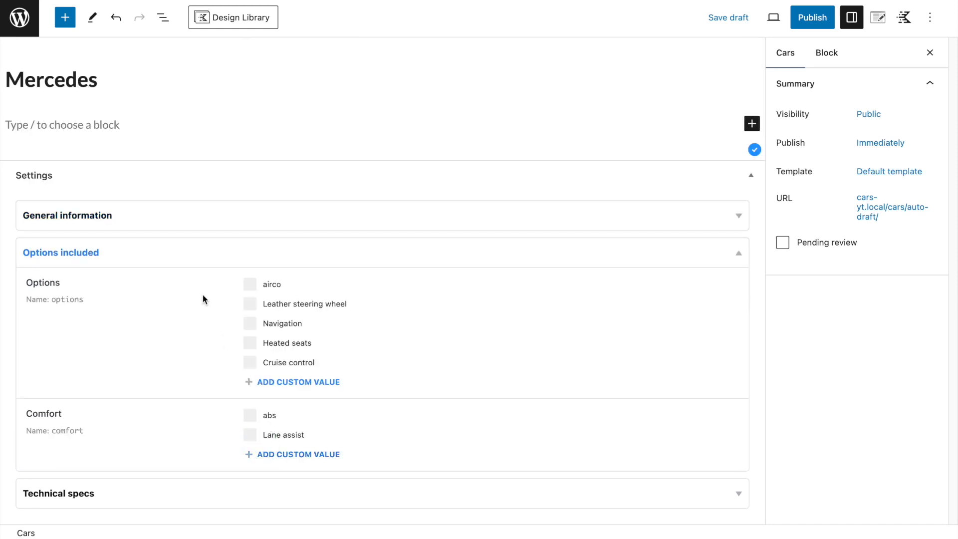
left_click(253, 285)
left_click(249, 304)
left_click(249, 342)
left_click(250, 323)
left_click(251, 368)
left_click(250, 415)
left_click(250, 434)
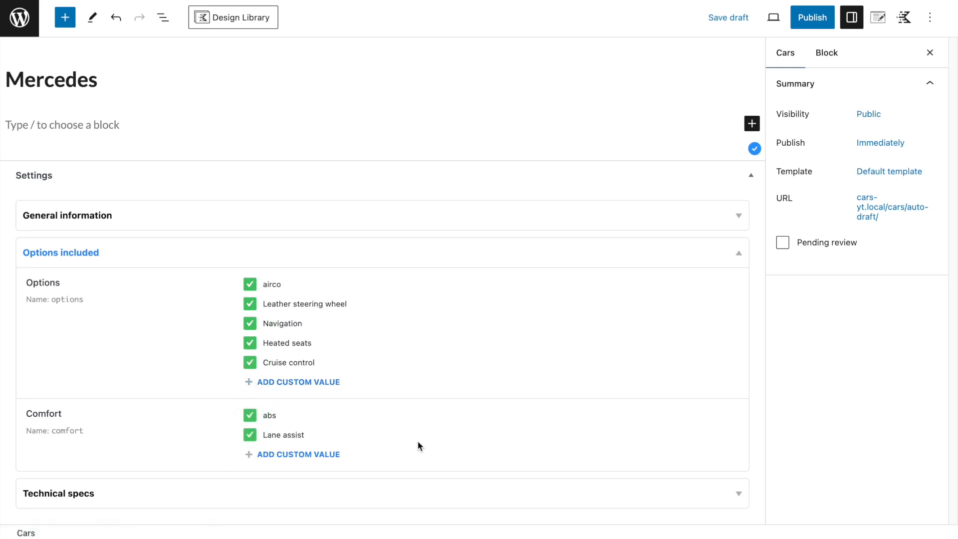
- Fill in the technical specs with engine Diesel, cilinder 3000 and mileage 90000
left_click(278, 492)
left_click(261, 351)
left_click(261, 358)
type("Diesel")
left_click(253, 418)
left_click(260, 475)
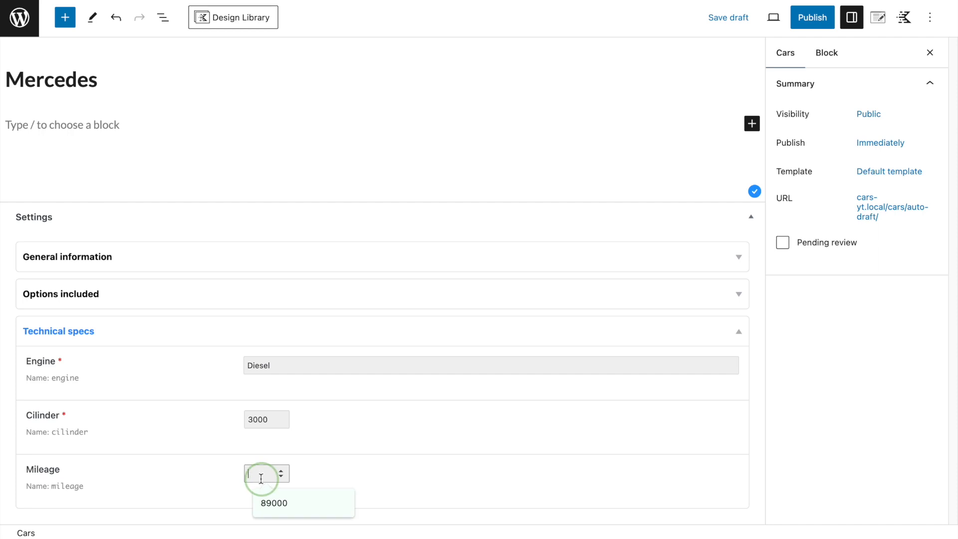
type("90000")
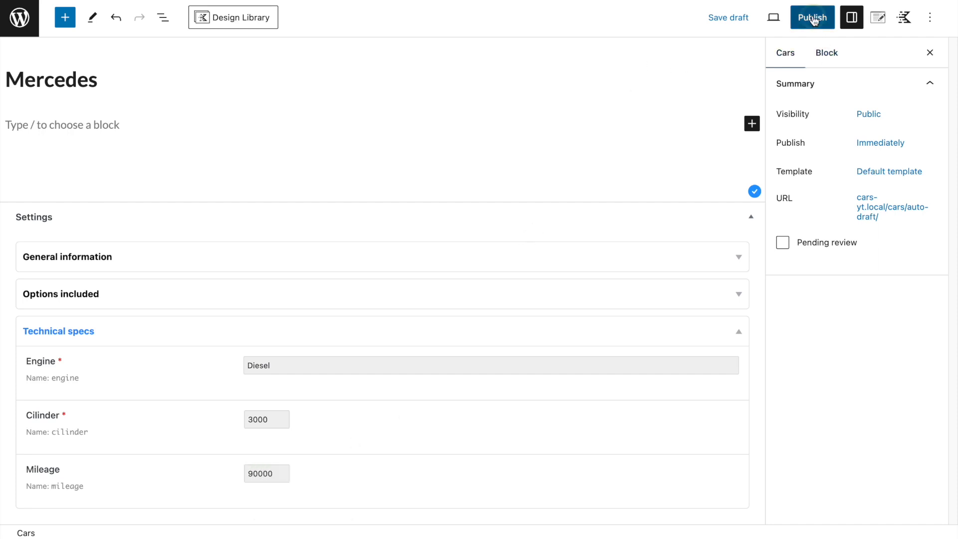
- Publish the Mercedes car and return to the cars archive page on the site
left_click(812, 17)
left_click(817, 17)
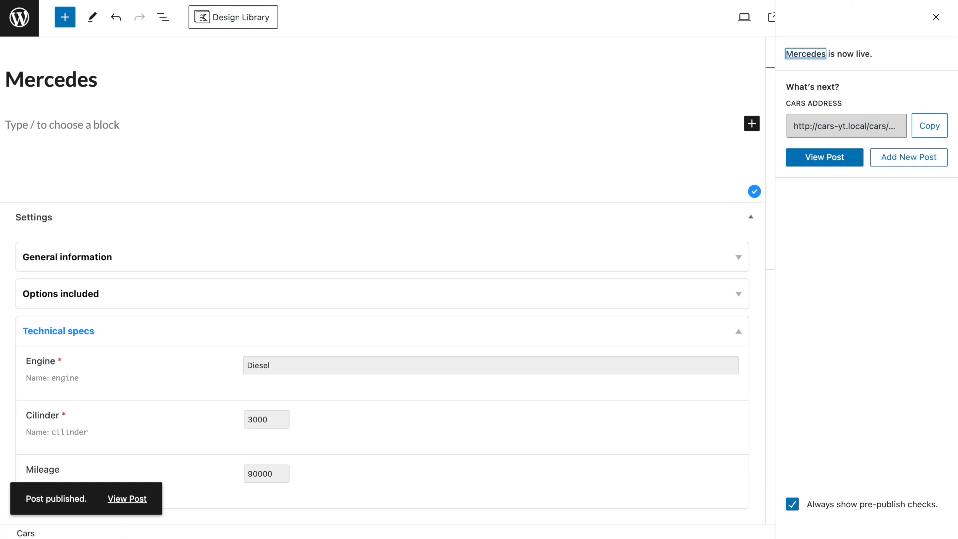
left_click(20, 18)
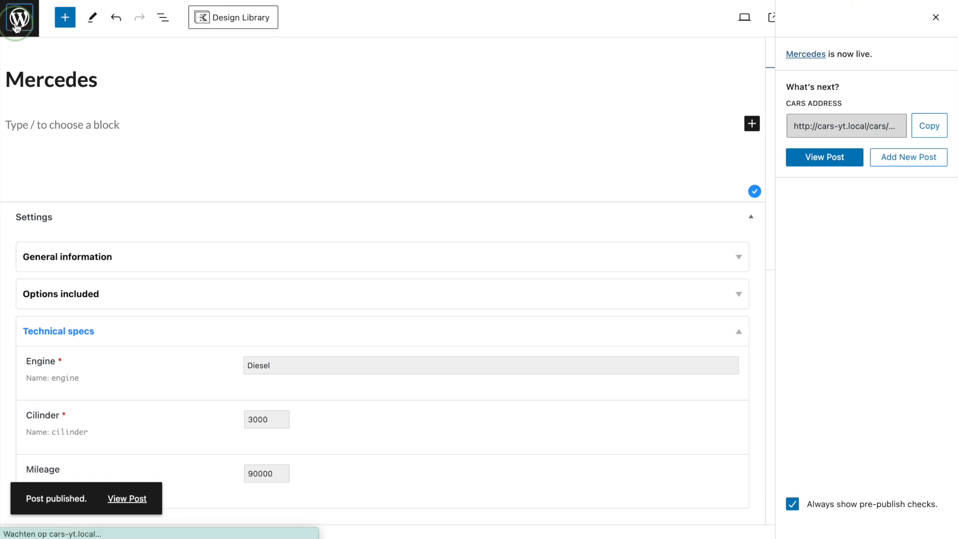
left_click_drag(315, 0, 406, 0)
key("BackSpace")
key("Return")
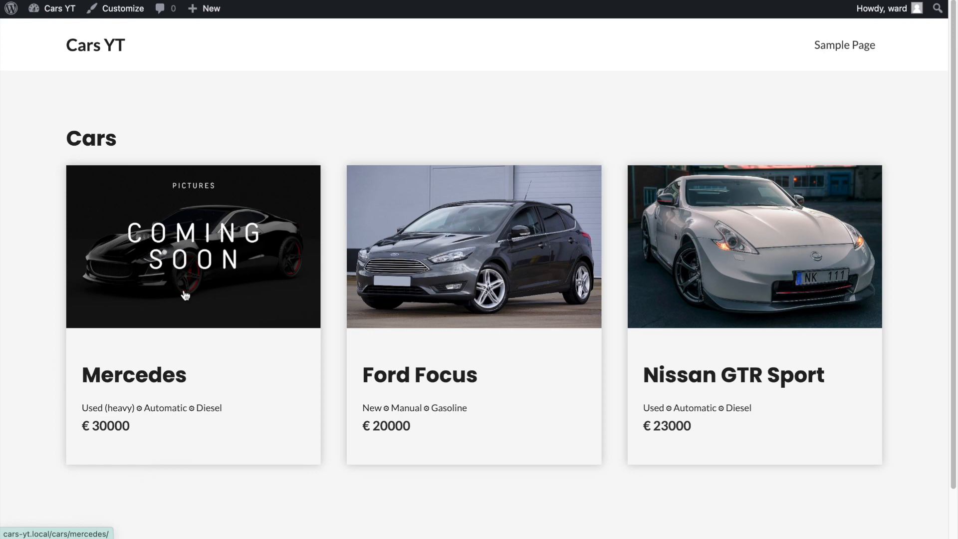
- Inspect the Mercedes card's fallback image in the archive and open the car's detail page from the card
left_click(545, 400)
scroll(327, 339, "left", 3)
scroll(327, 339, "left", 2)
left_click(187, 232)
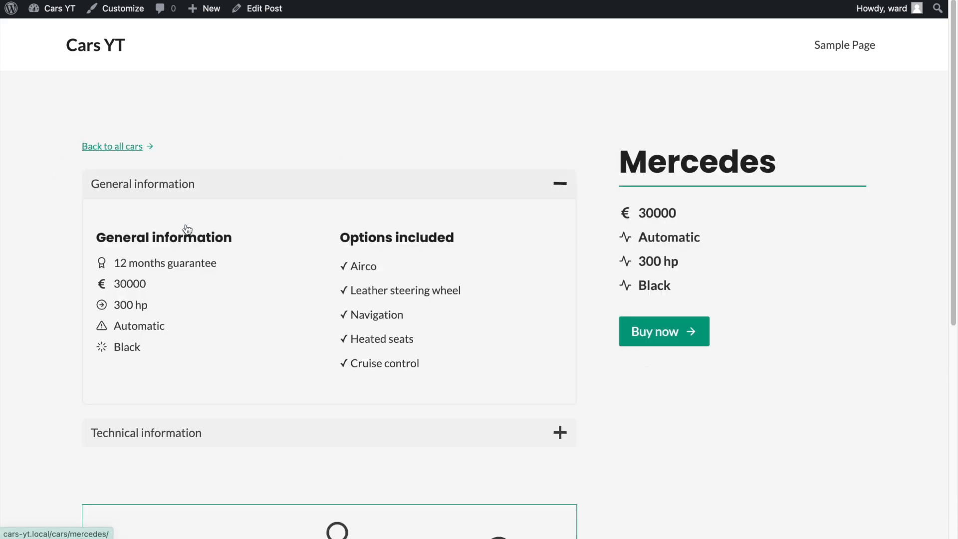
left_click(274, 187)
scroll(291, 253, "down", 1)
scroll(284, 248, "left", 2)
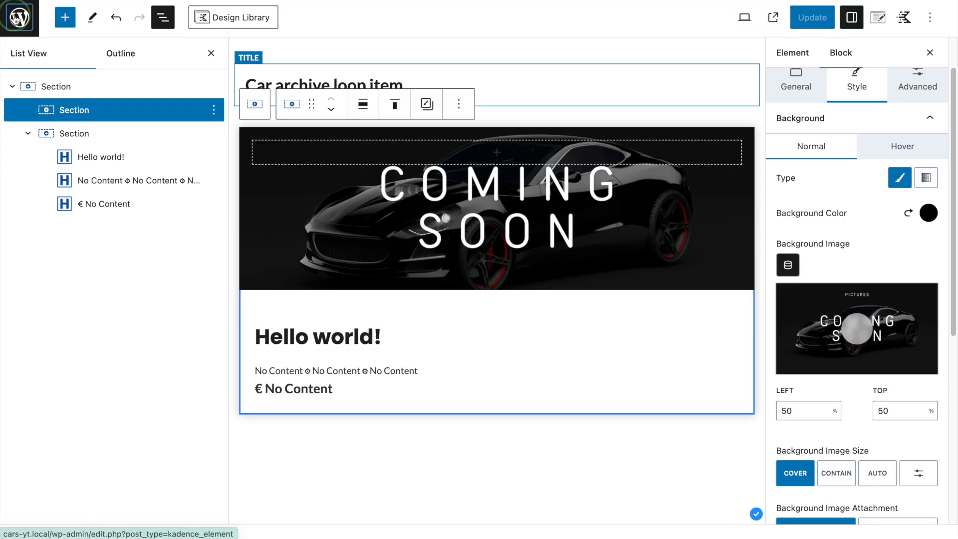
- Create a new content section element titled "Search + filter" and open its element settings
left_click(18, 18)
left_click(199, 45)
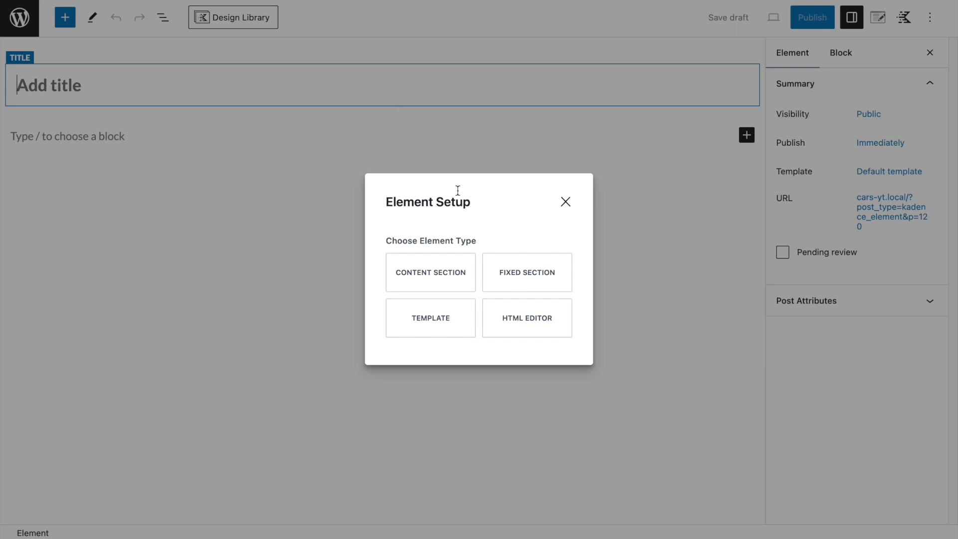
left_click(418, 271)
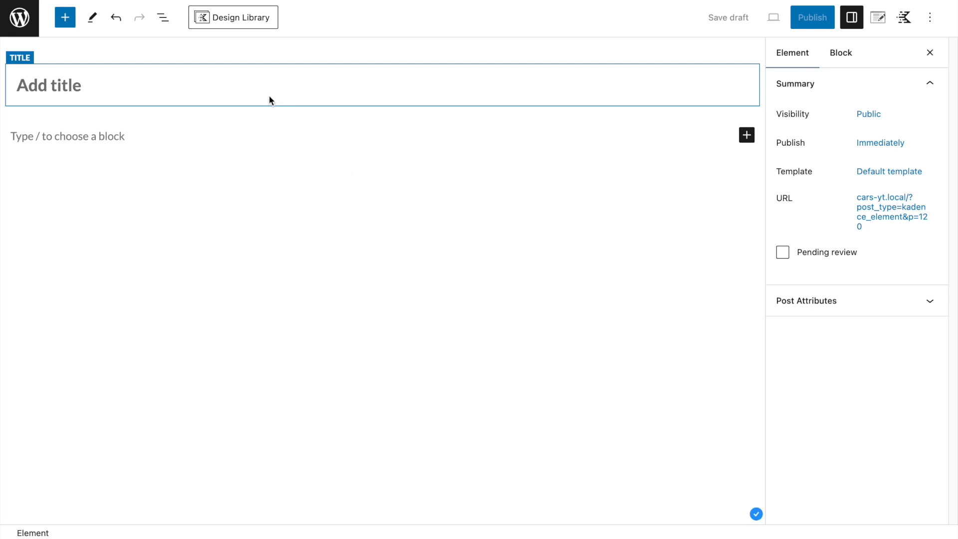
left_click(260, 91)
type("Search + filter")
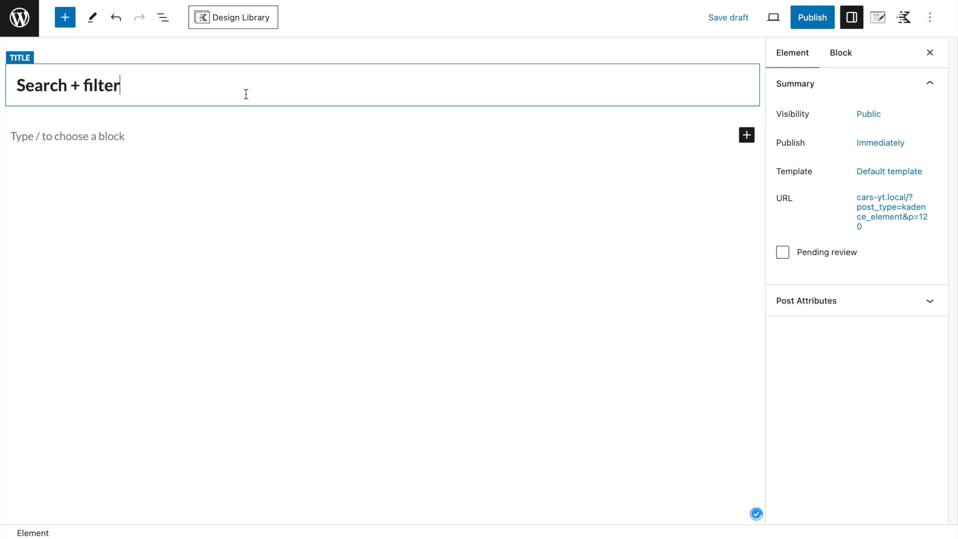
left_click(877, 18)
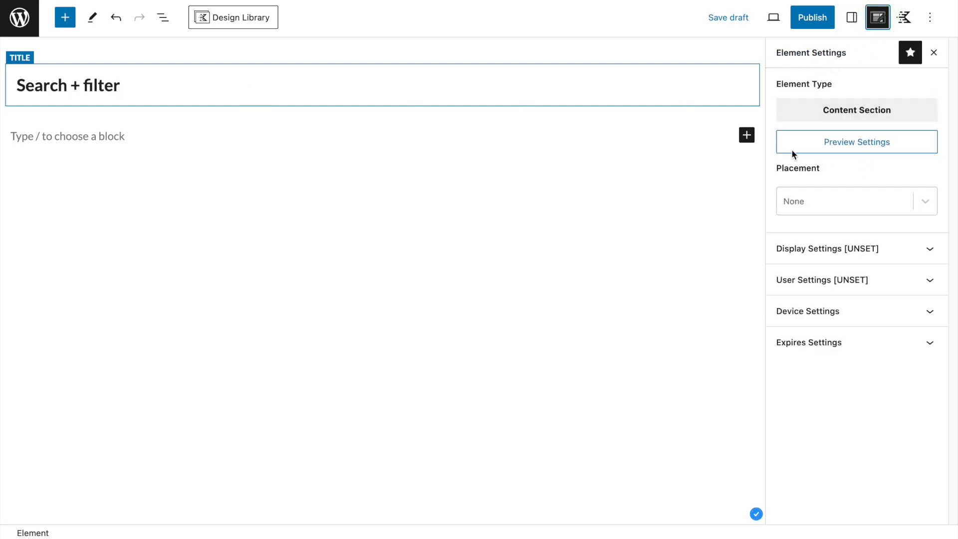
- Set the element's placement to After Archive Inner Title
left_click(815, 202)
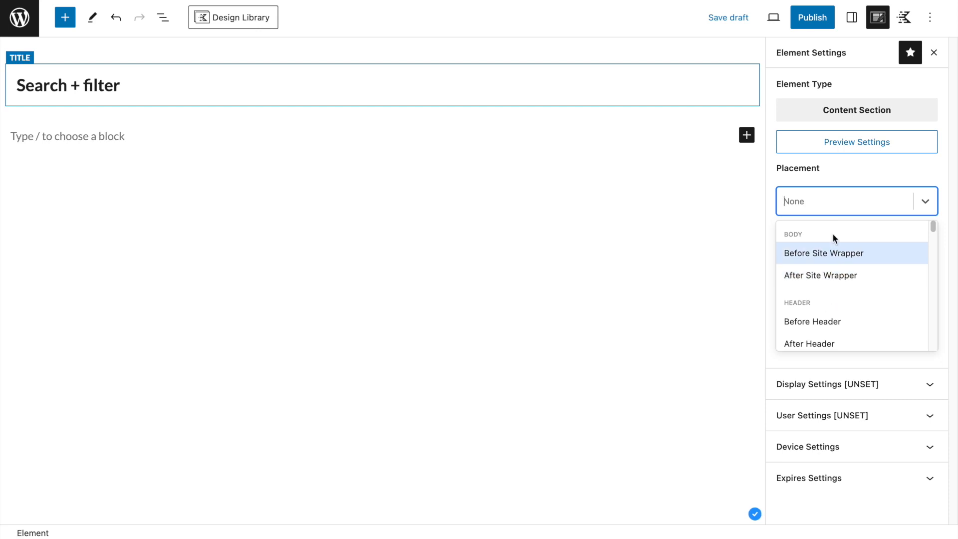
scroll(854, 312, "down", 3)
scroll(854, 312, "down", 10)
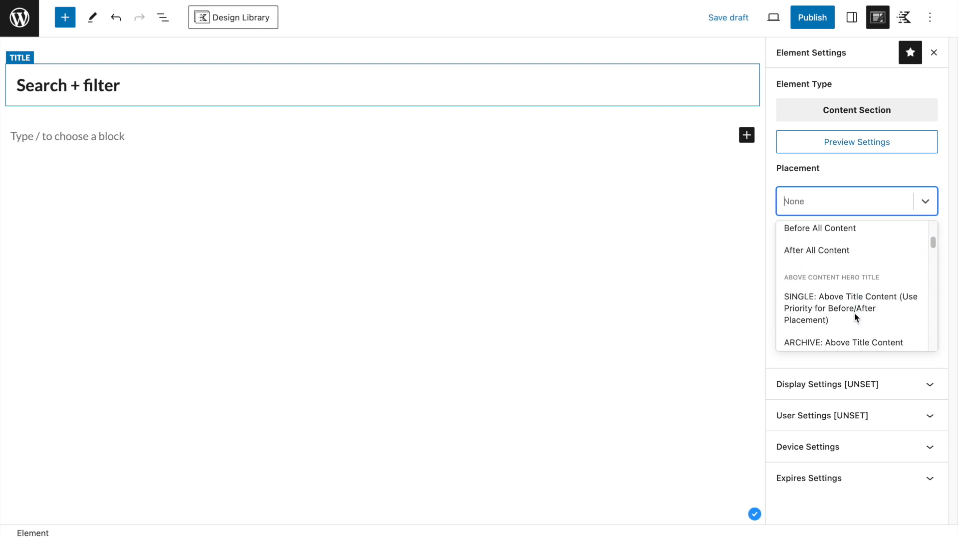
scroll(853, 314, "up", 5)
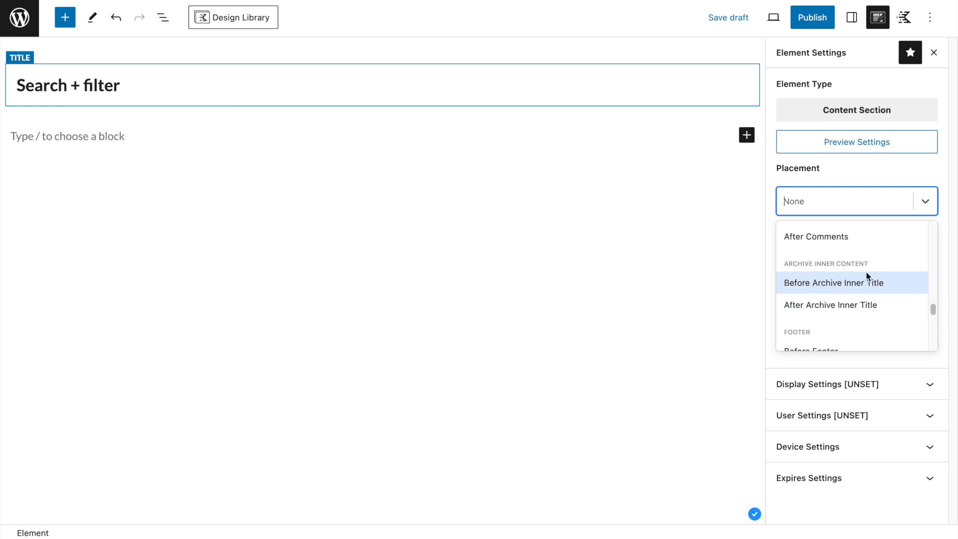
scroll(833, 316, "up", 1)
scroll(832, 316, "down", 3)
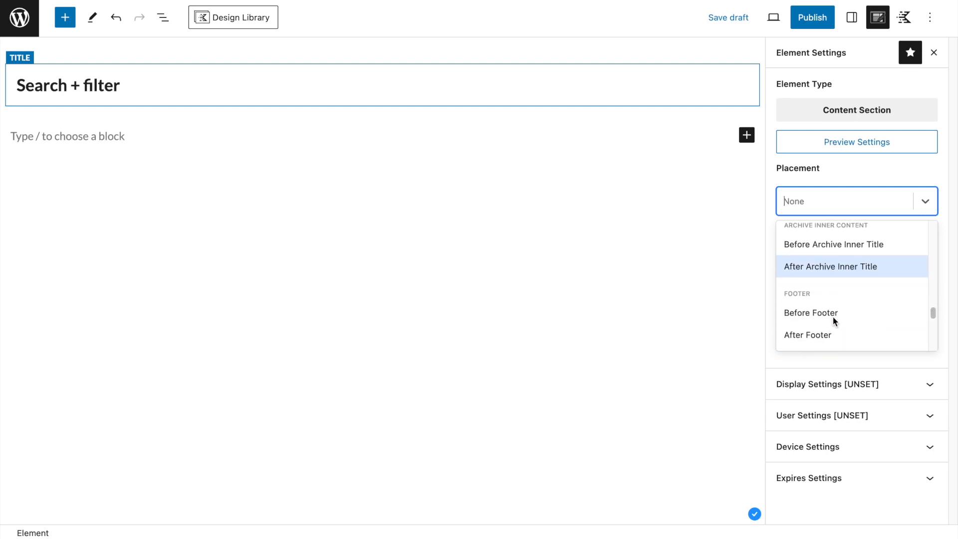
scroll(833, 316, "up", 1)
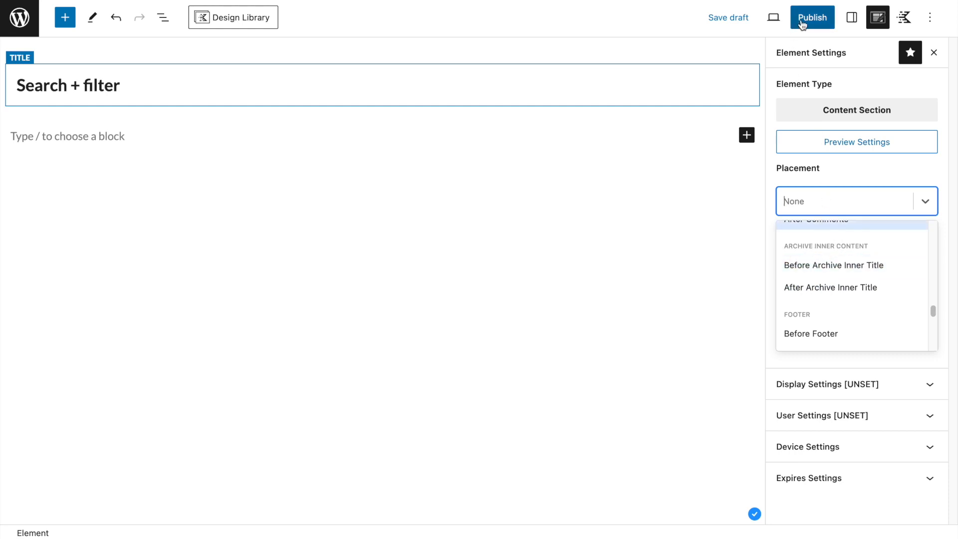
left_click(529, 1)
left_click(843, 210)
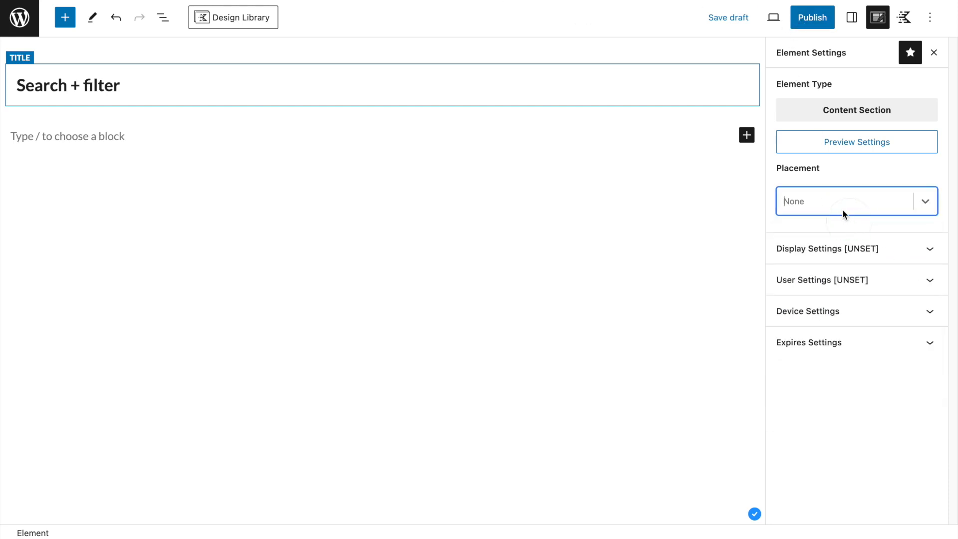
scroll(837, 320, "down", 6)
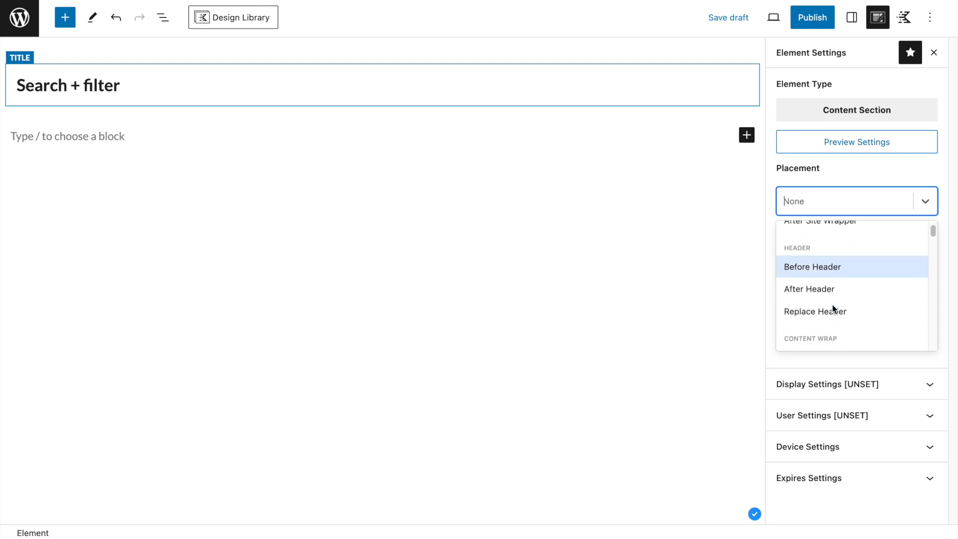
scroll(823, 304, "down", 5)
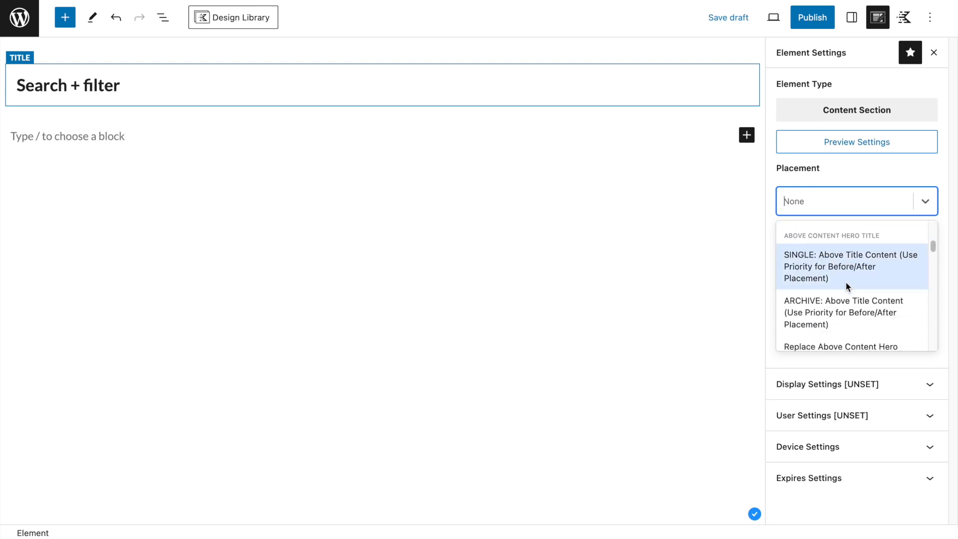
scroll(858, 262, "down", 5)
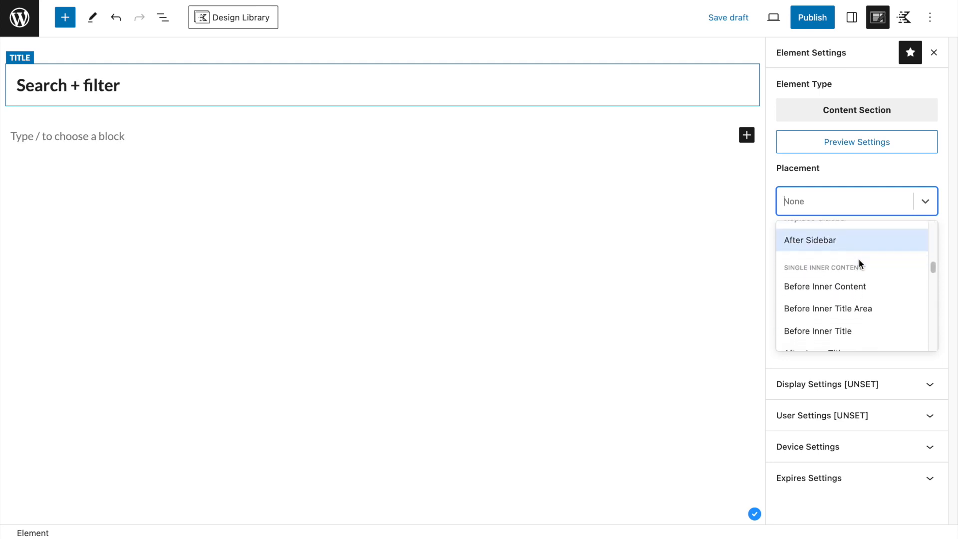
scroll(843, 268, "down", 5)
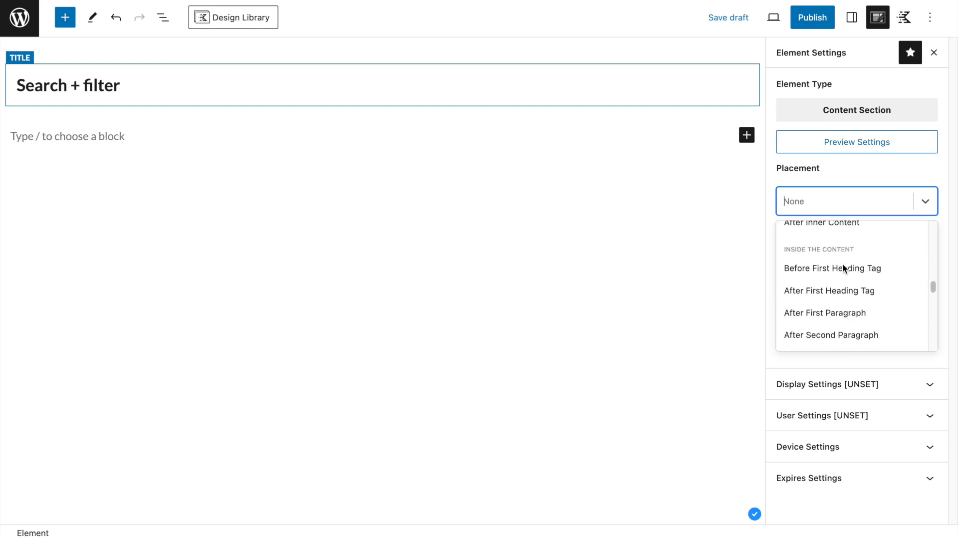
scroll(809, 283, "down", 3)
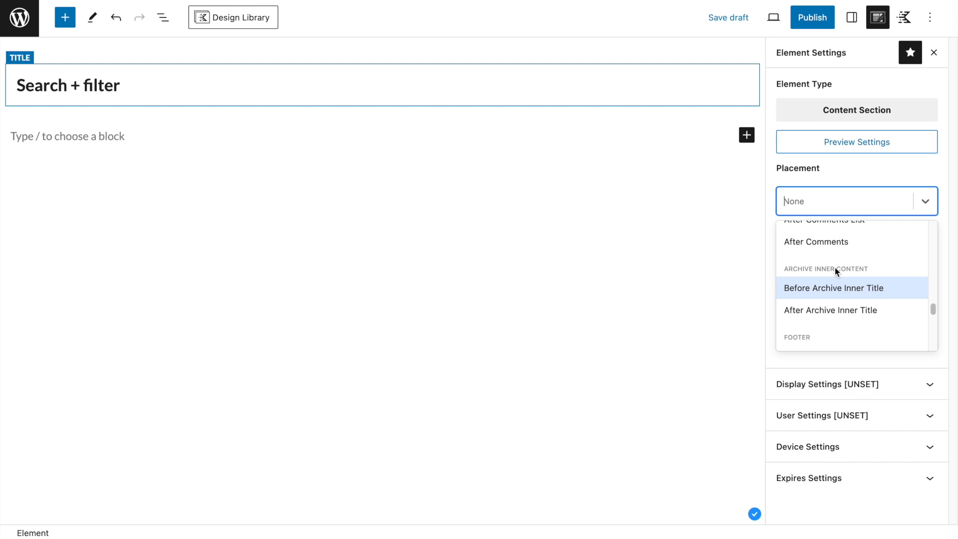
left_click(846, 311)
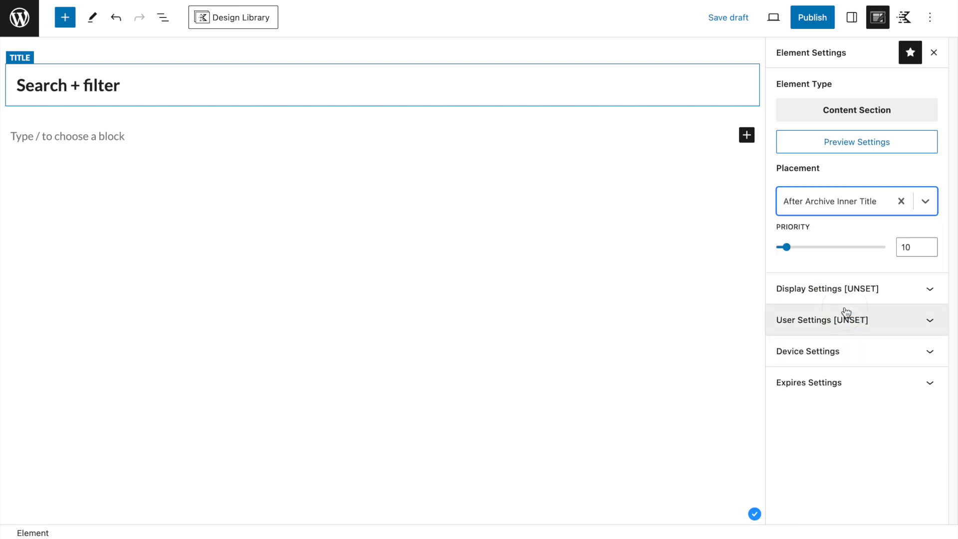
- Set the element's display settings to show on the Cars Archive
left_click(833, 294)
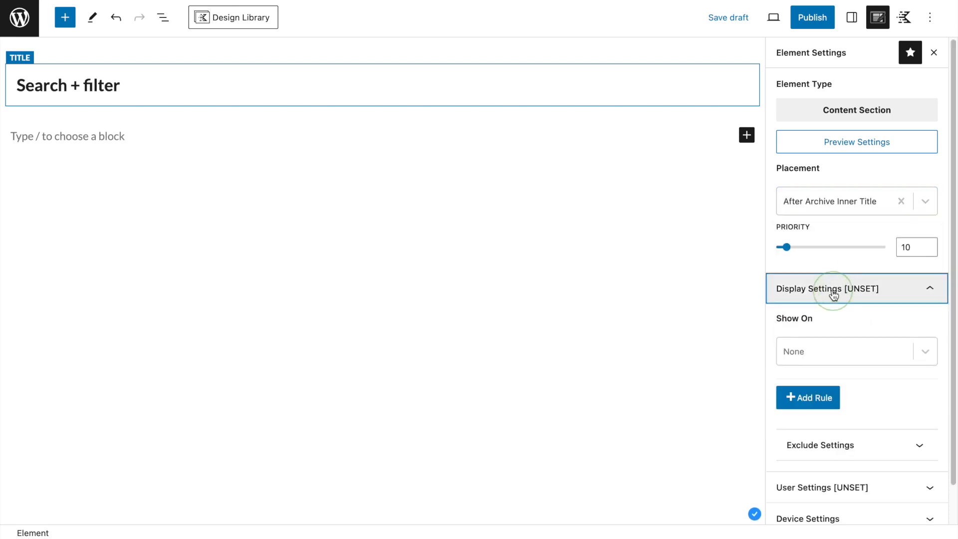
left_click(810, 349)
scroll(821, 431, "down", 6)
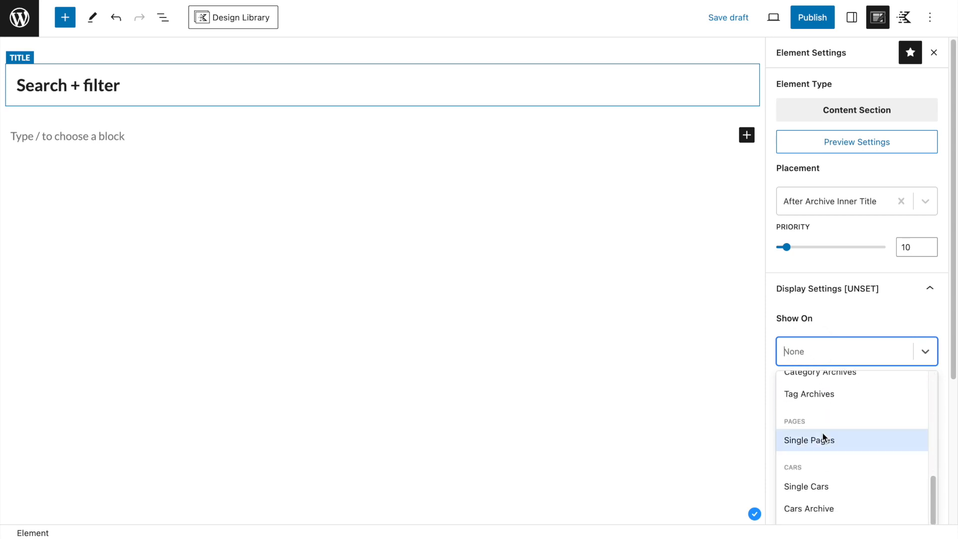
left_click(811, 508)
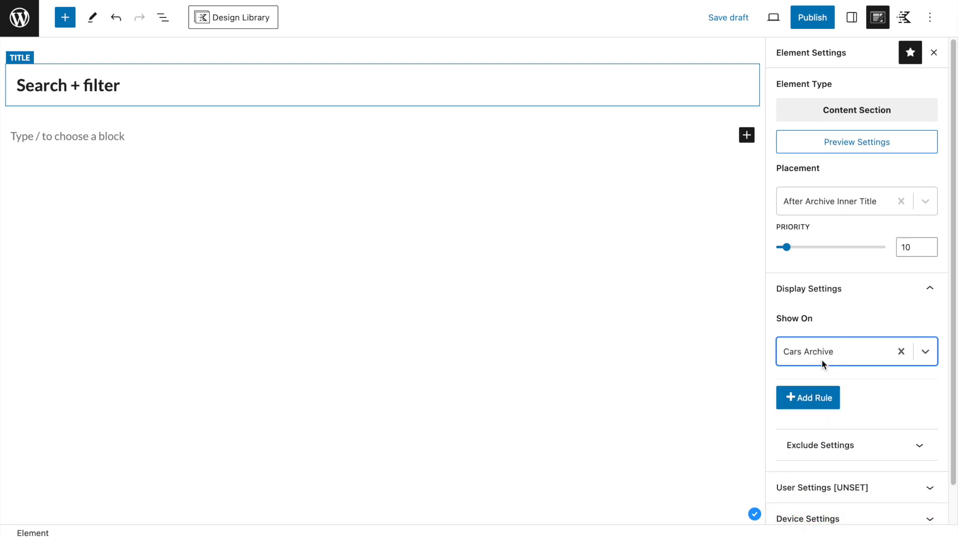
- Make the element visible to All Users and publish it
left_click(855, 487)
left_click(812, 458)
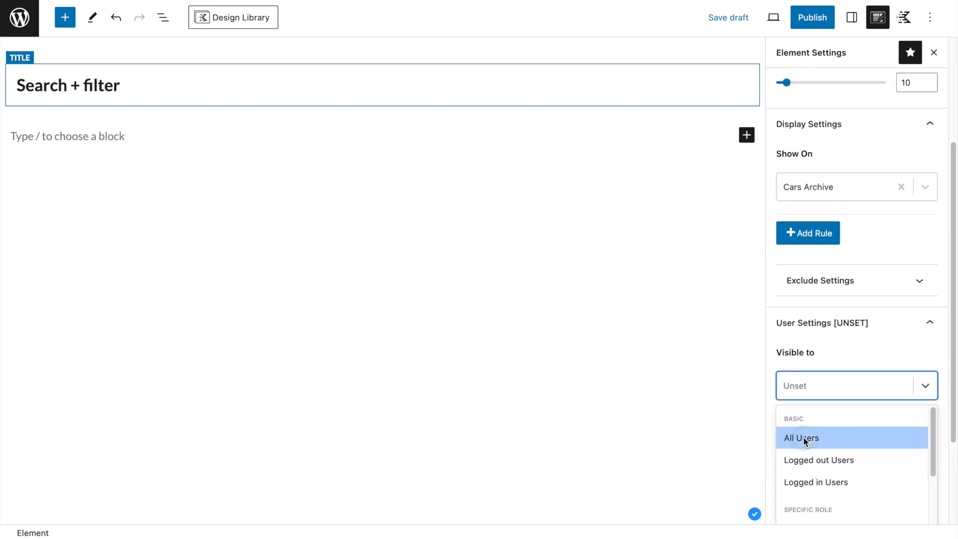
left_click(803, 437)
left_click(803, 16)
left_click(804, 16)
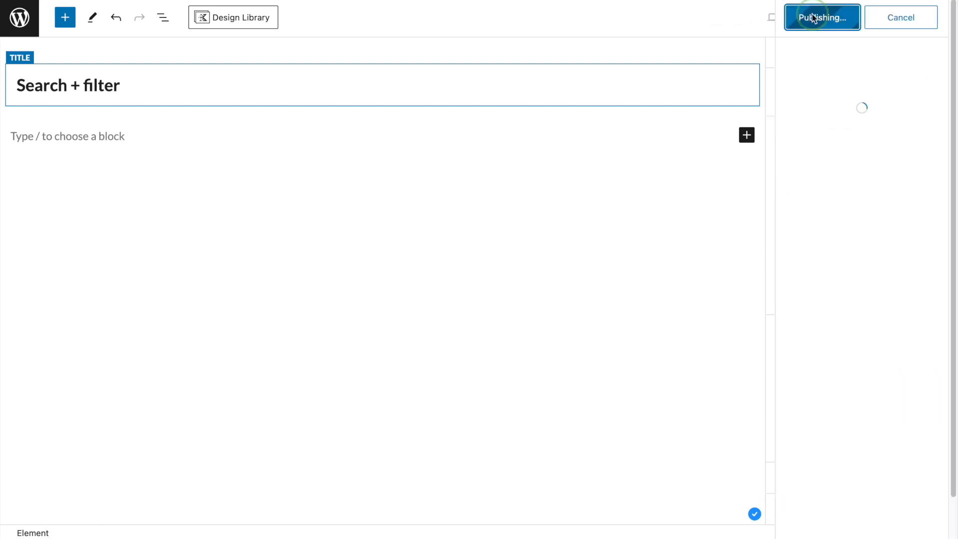
- Insert a single-column Row Layout block in the element and make it use the theme content inner width
left_click(48, 130)
type("/row")
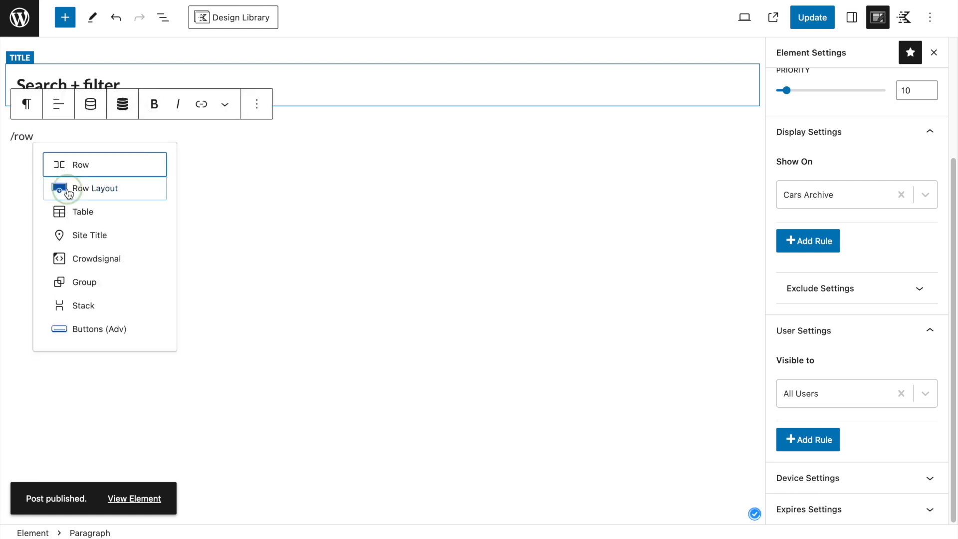
left_click(68, 192)
left_click(93, 193)
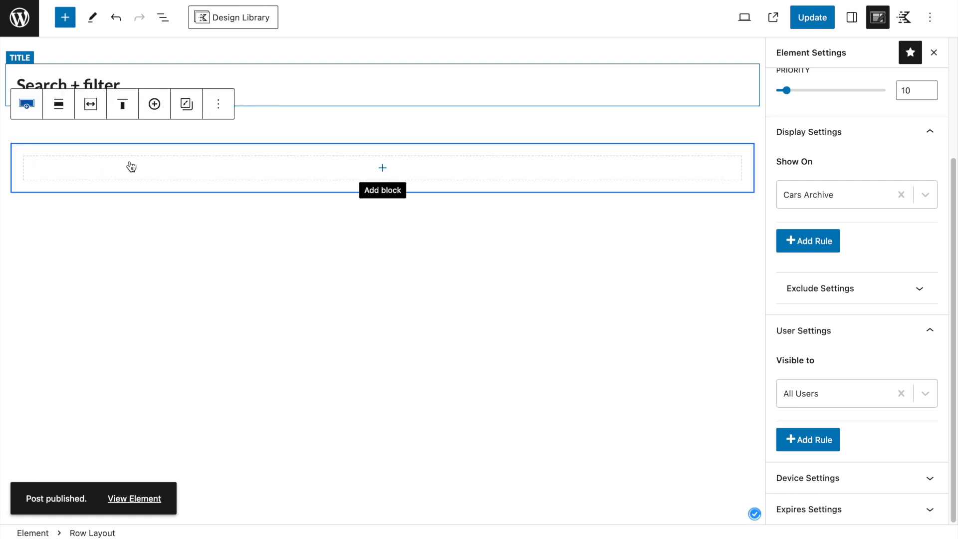
left_click(59, 104)
left_click(91, 104)
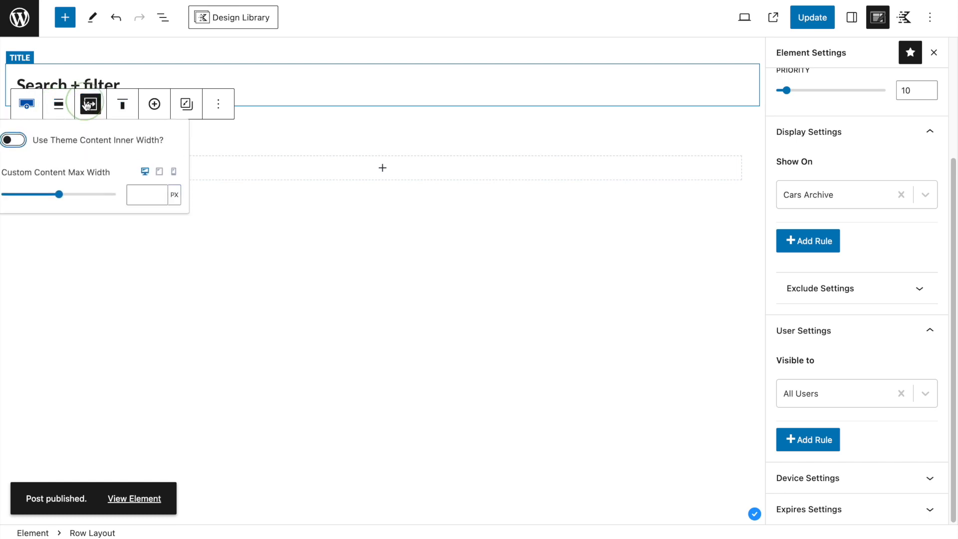
left_click(19, 140)
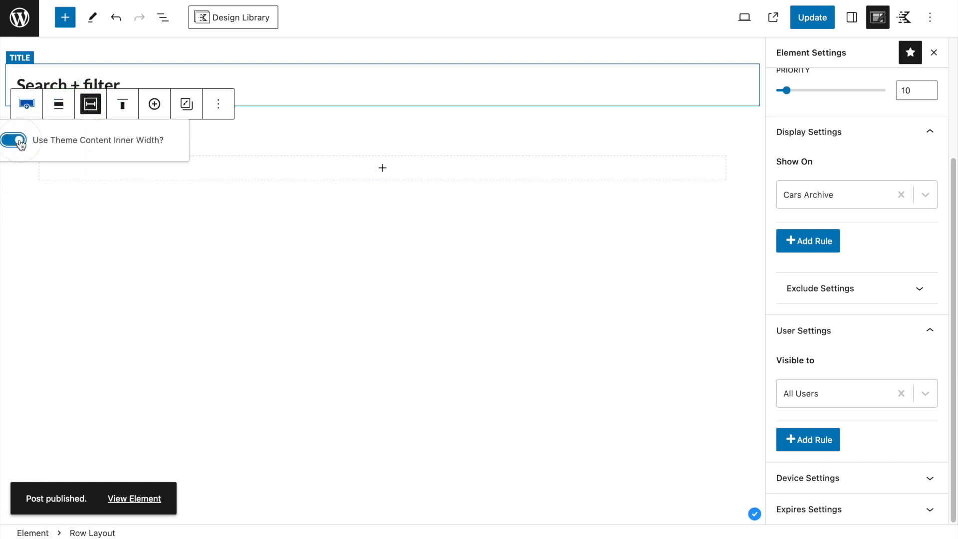
- Add a Search block inside the row and hide its label
left_click(246, 168)
type("search")
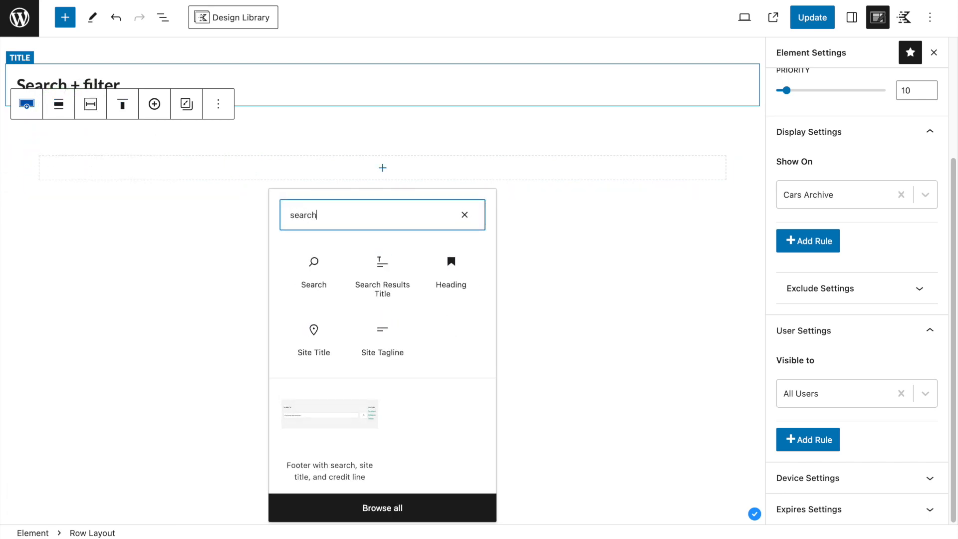
left_click(313, 269)
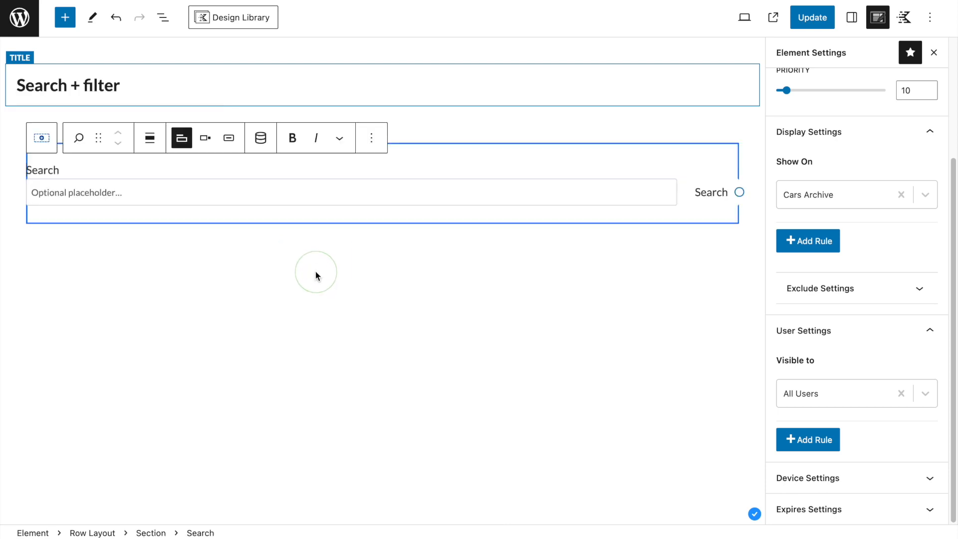
left_click(183, 140)
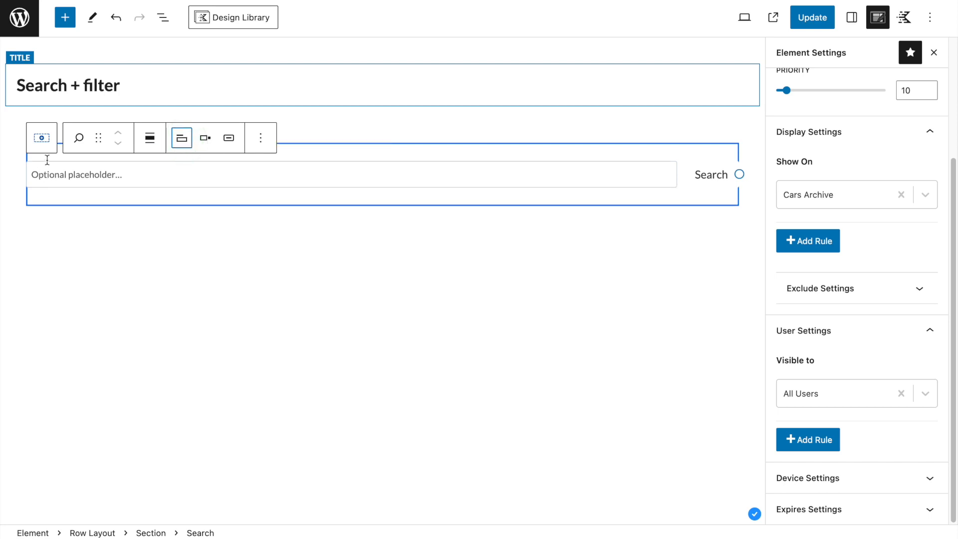
- Set the search field's placeholder text to "Search by brand"
left_click(71, 175)
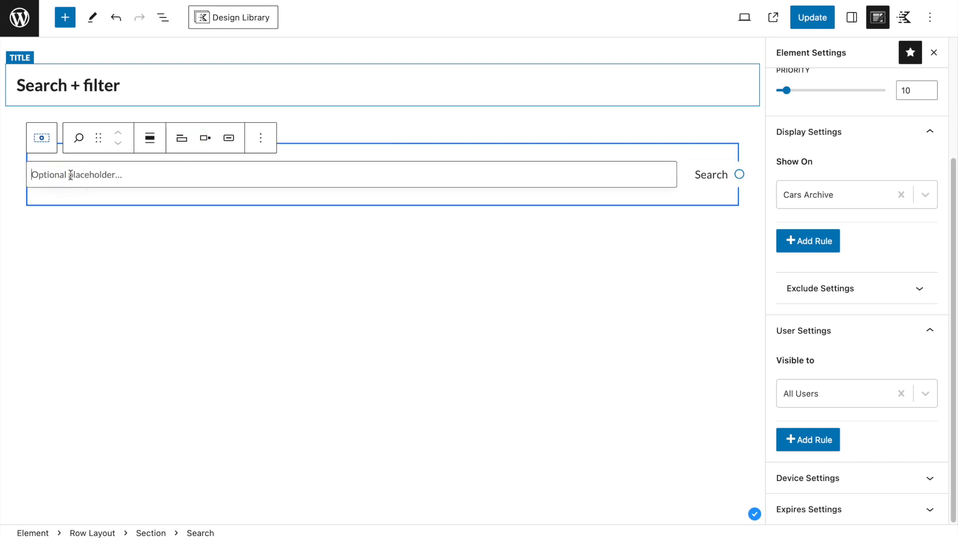
type("Sear")
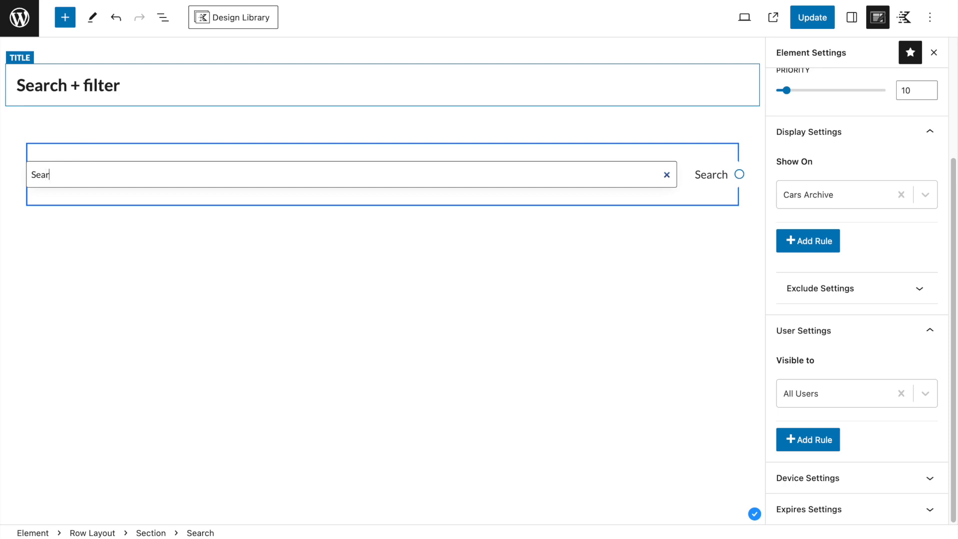
type("ch by brand")
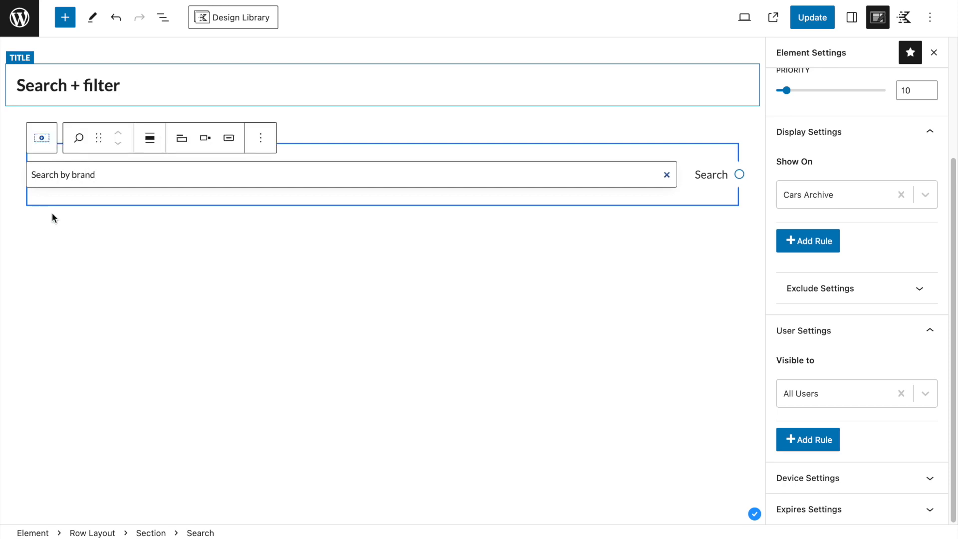
- Switch the search button from text to an icon and update the element
left_click(204, 141)
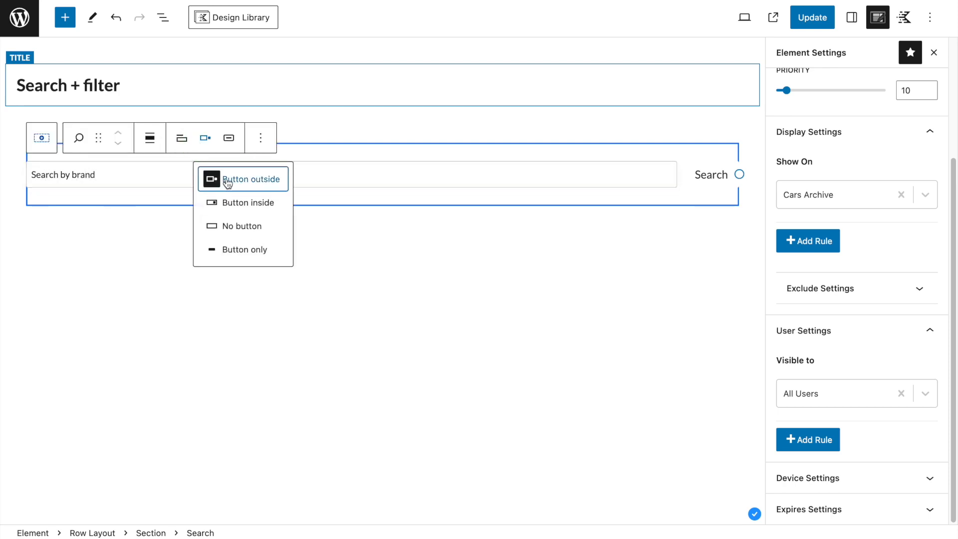
left_click(229, 139)
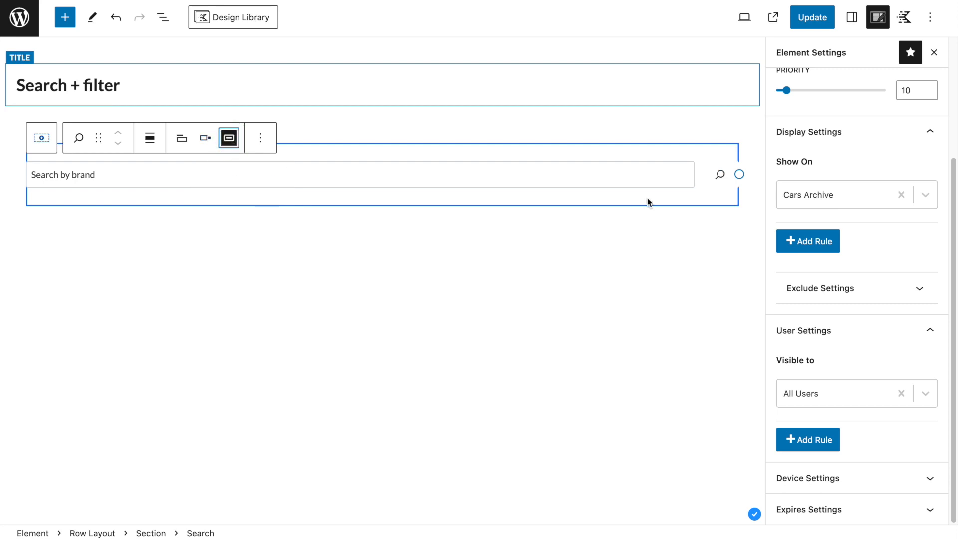
left_click(815, 23)
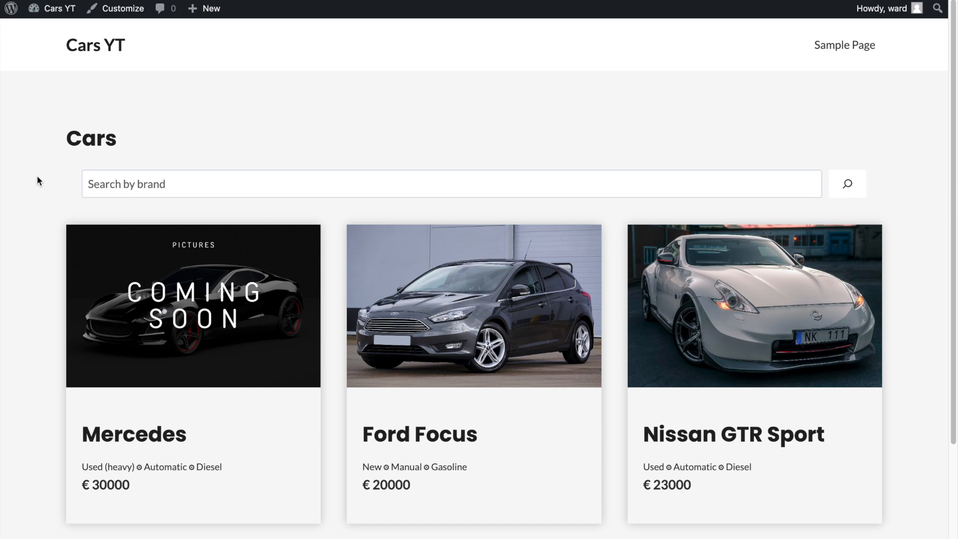
- Test the search field on the cars archive page with "nissan" and return to the archive
left_click(304, 182)
type("nissan")
key("Return")
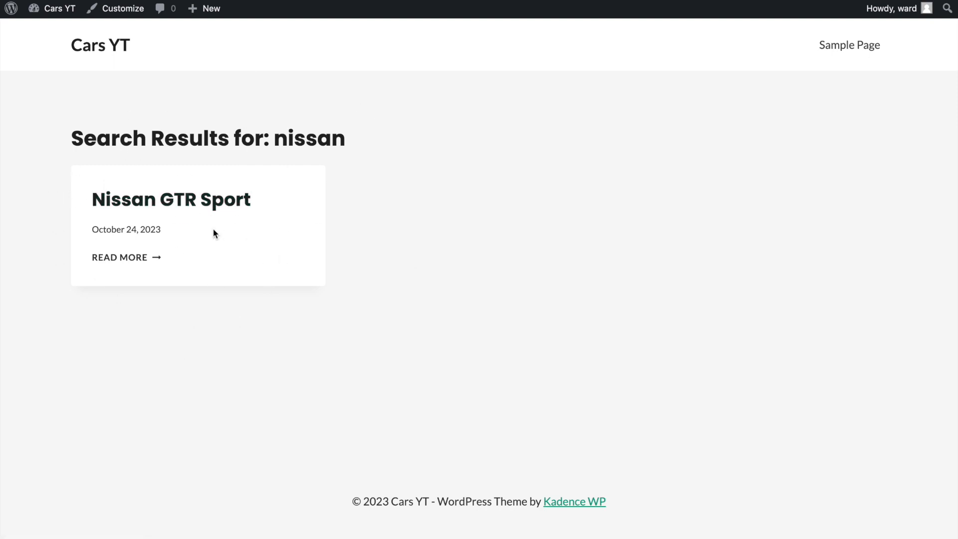
scroll(163, 214, "left", 5)
scroll(259, 344, "down", 3)
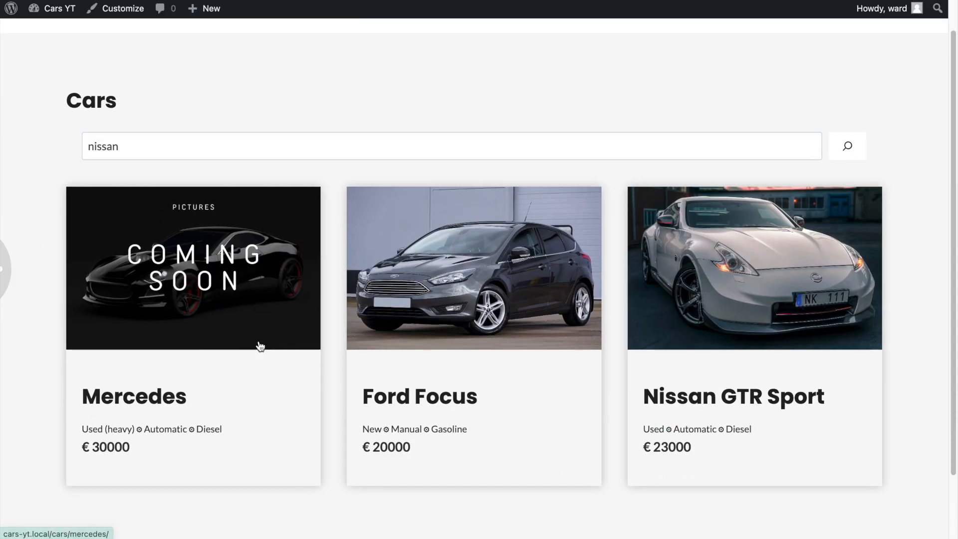
scroll(754, 322, "up", 2)
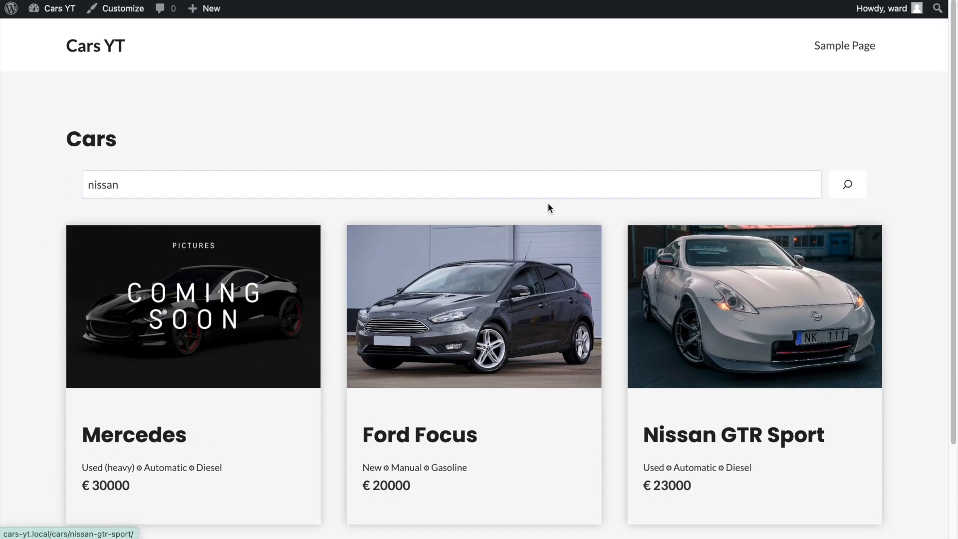
scroll(667, 264, "down", 1)
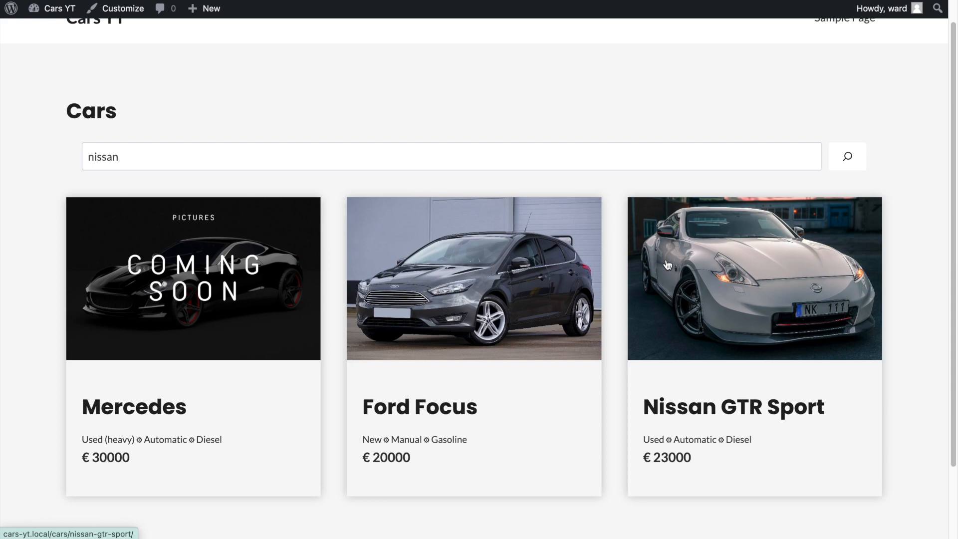
scroll(668, 265, "up", 1)
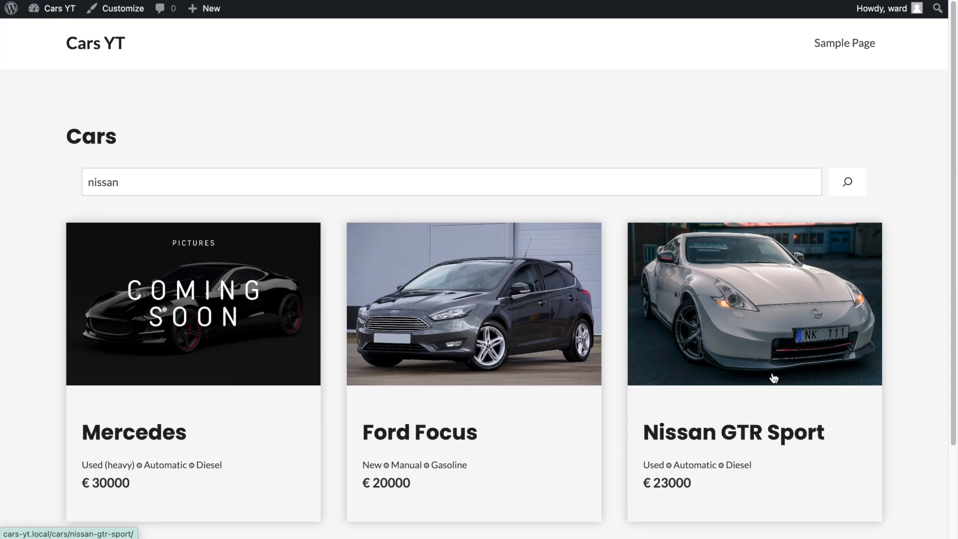
- Set the inner block direction to horizontal for the section that holds the search field
scroll(701, 318, "down", 3)
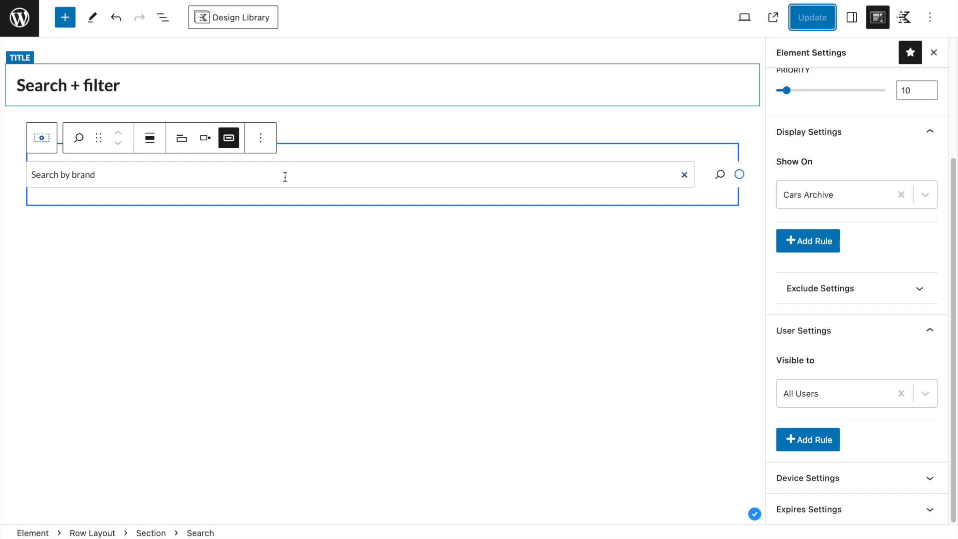
left_click(162, 17)
left_click(65, 116)
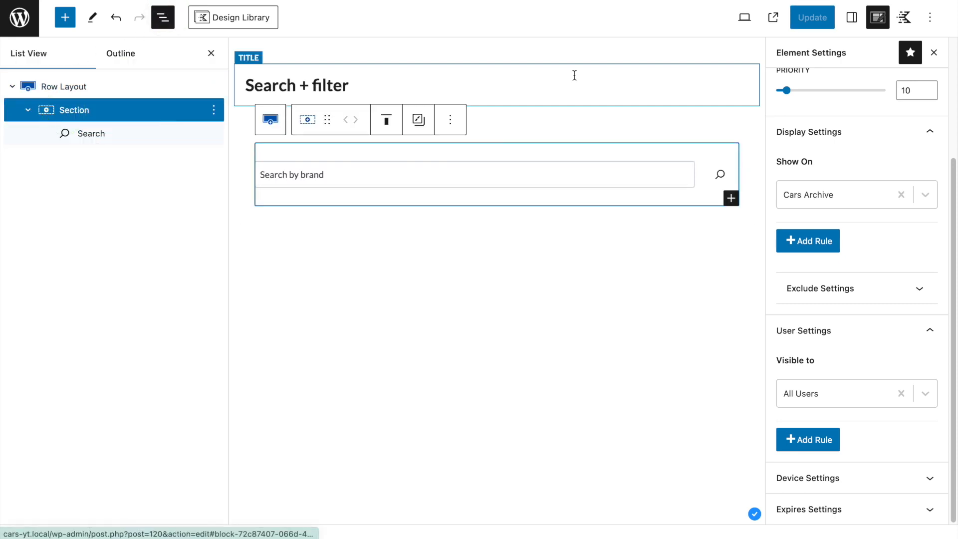
scroll(840, 199, "up", 4)
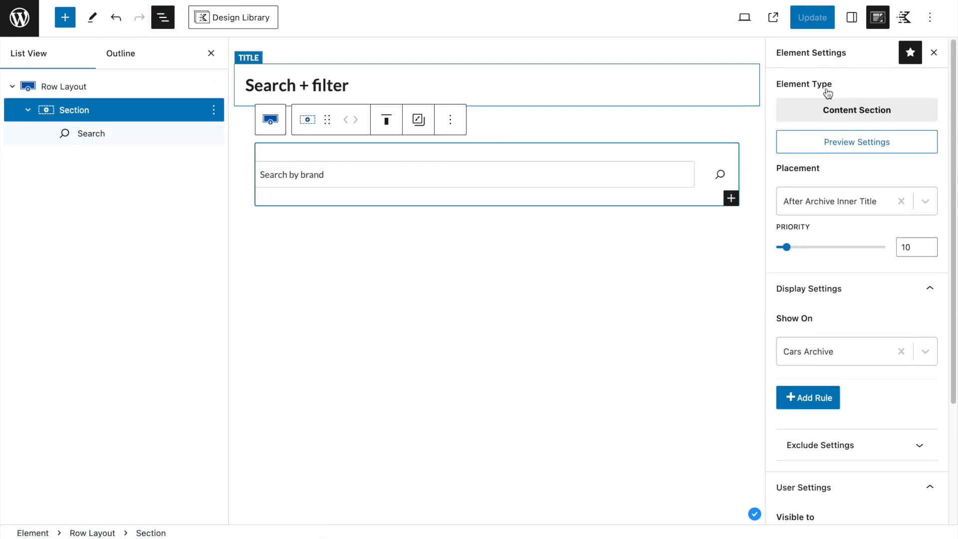
left_click(850, 20)
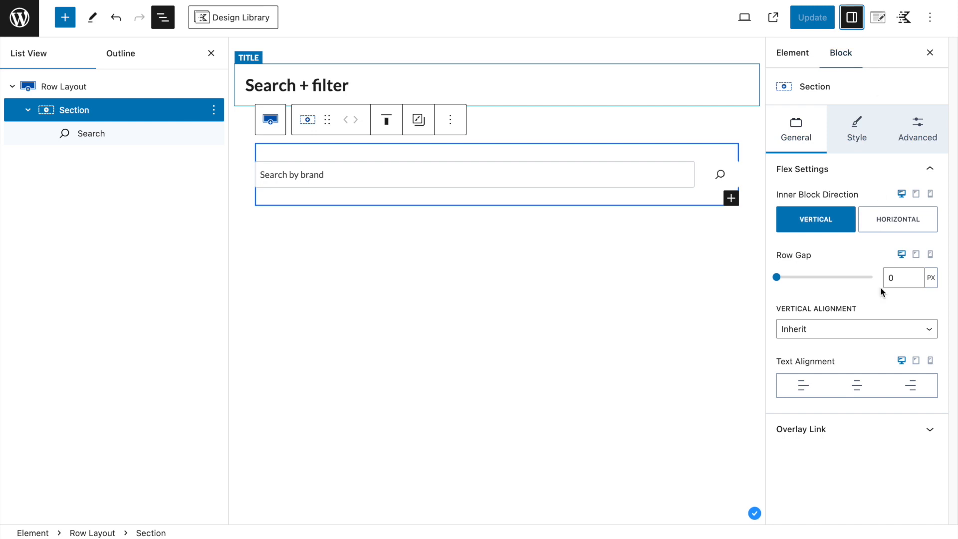
left_click(887, 226)
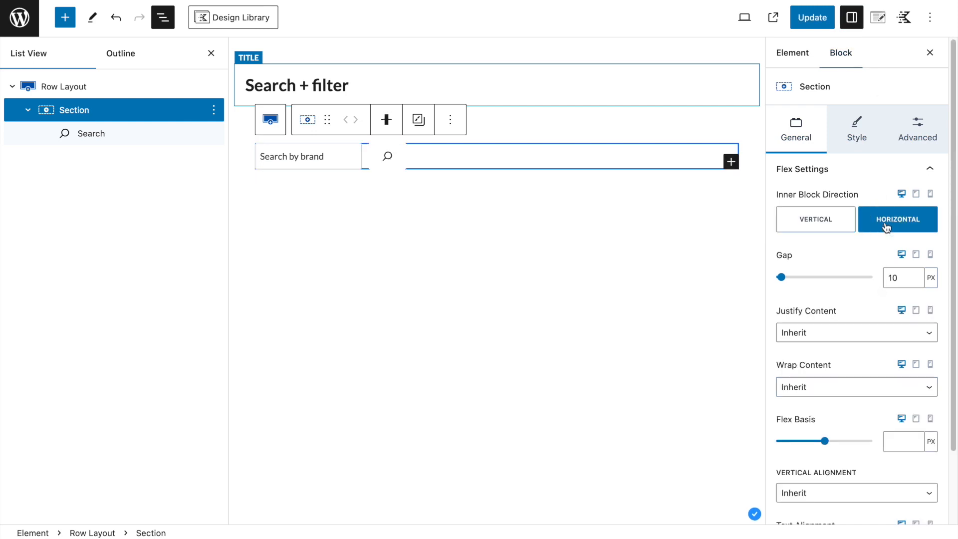
left_click(892, 277)
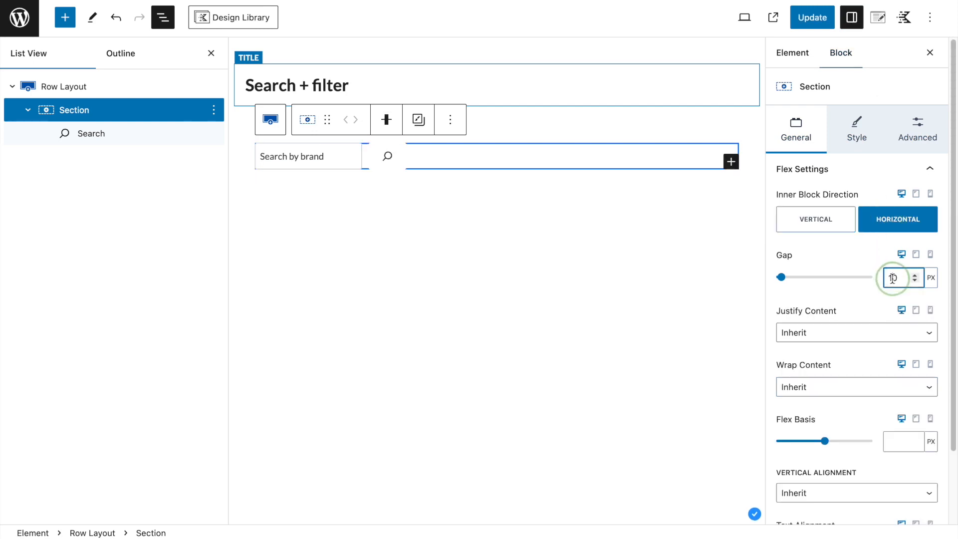
- Set the section's flex basis to 30 percent
scroll(867, 347, "down", 3)
left_click(893, 357)
left_click(929, 358)
left_click(930, 344)
left_click(900, 357)
type("30")
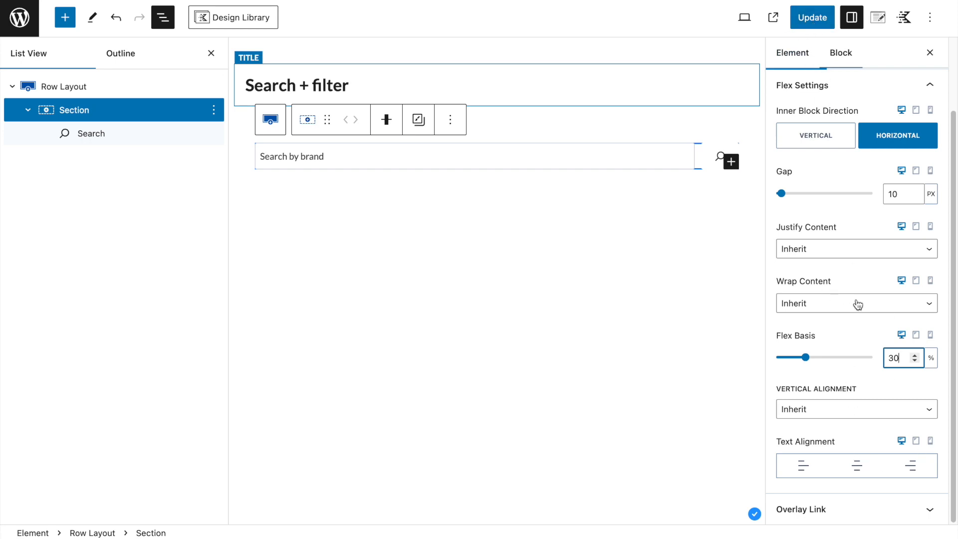
- Set the section's vertical alignment to Middle and update the element
left_click(842, 417)
left_click(840, 437)
left_click(815, 19)
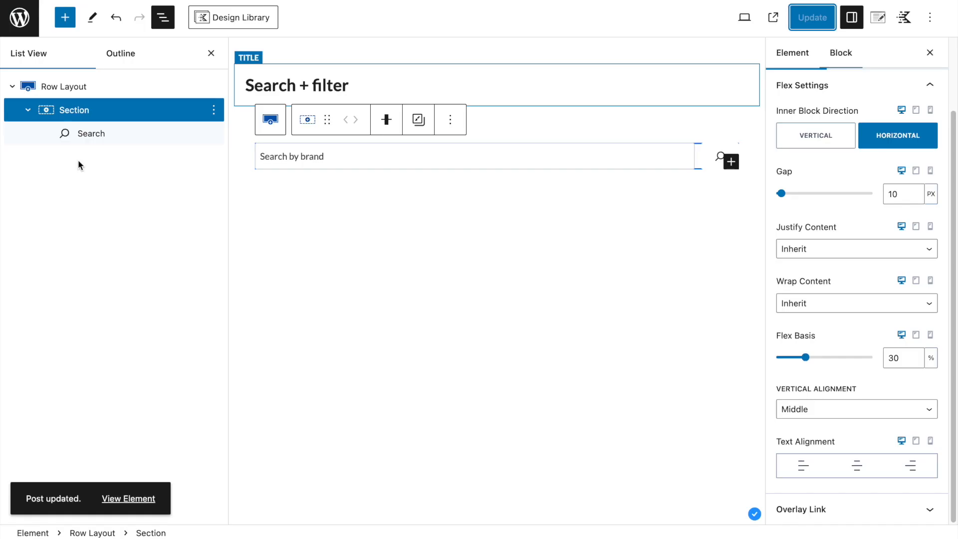
- Insert a Modal block directly after the Search block in the section
left_click(90, 133)
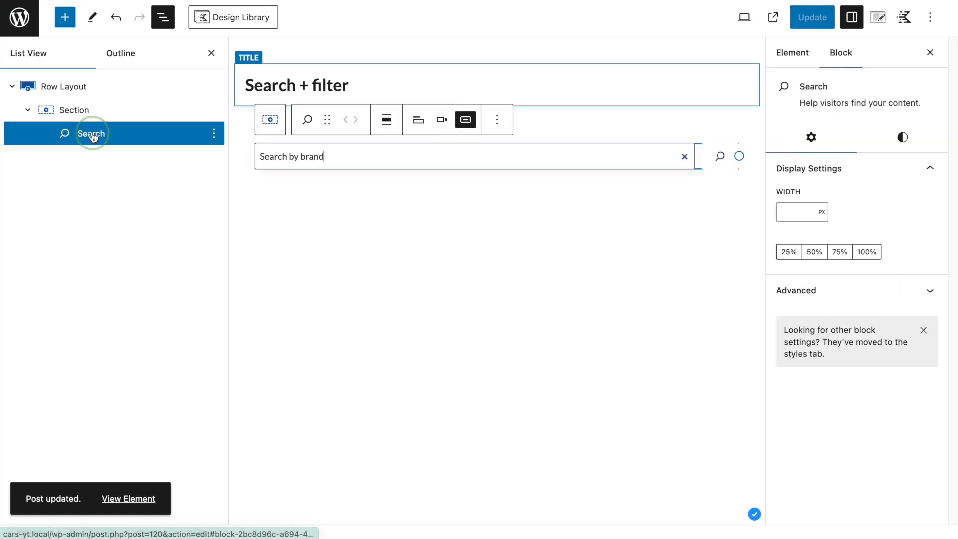
left_click(214, 133)
left_click(244, 260)
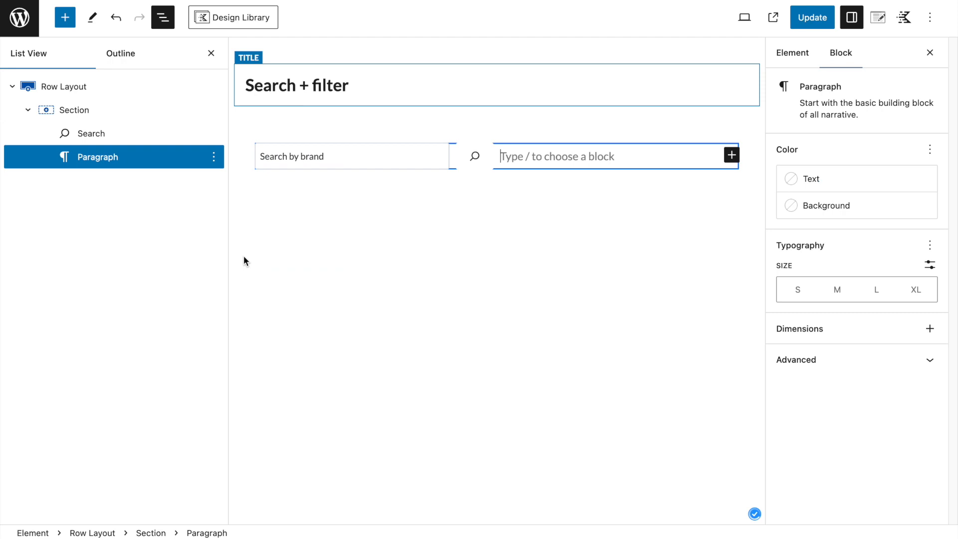
type("/modal")
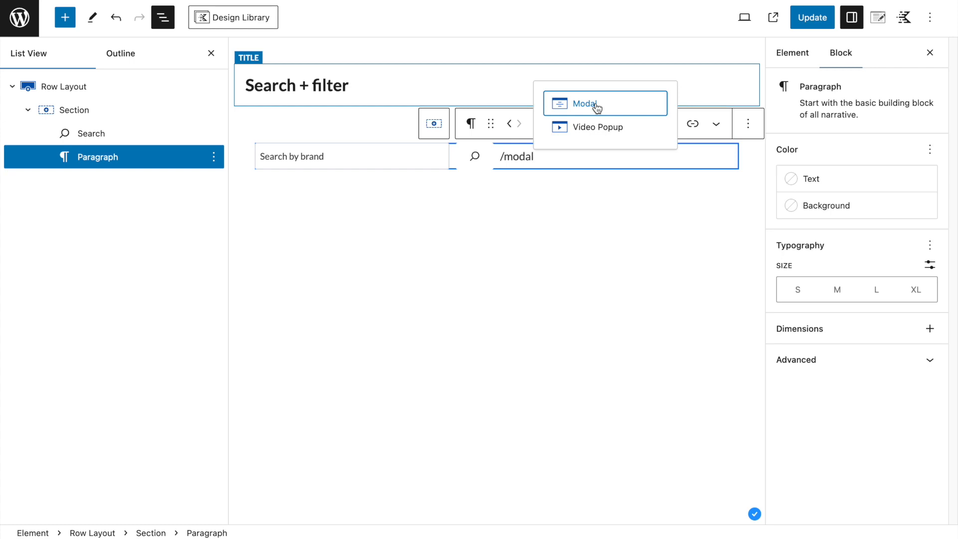
left_click(597, 108)
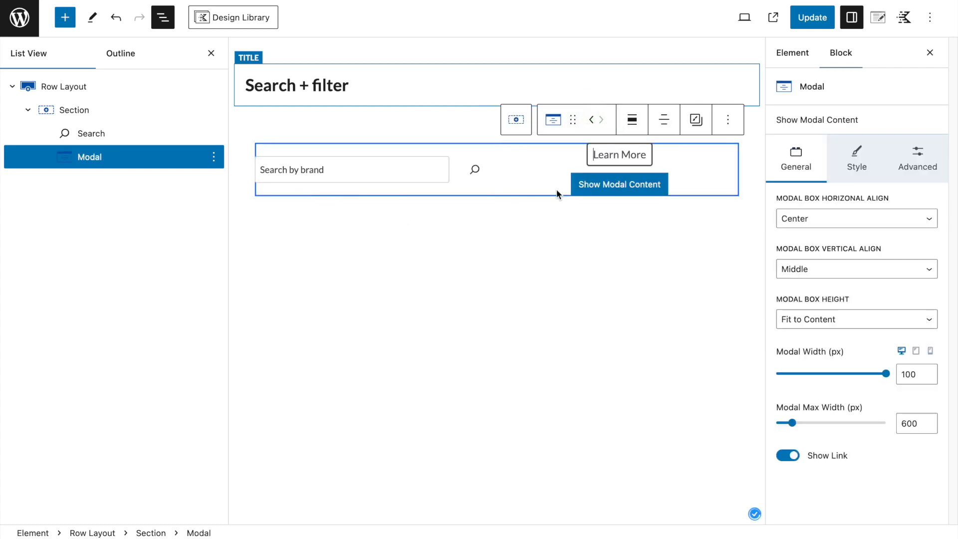
- Replace the modal's link text with "Filter"
type("Filter")
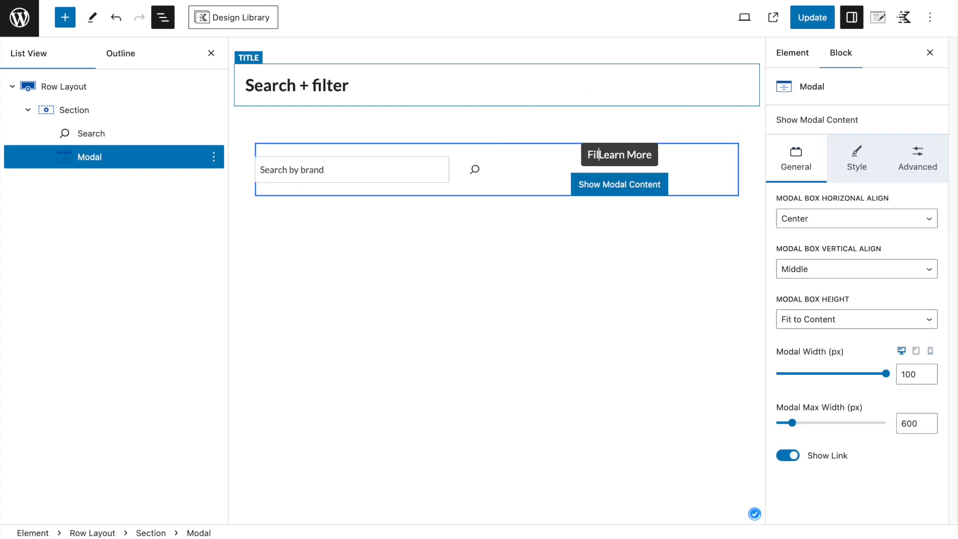
left_click_drag(606, 154, 662, 155)
key("BackSpace")
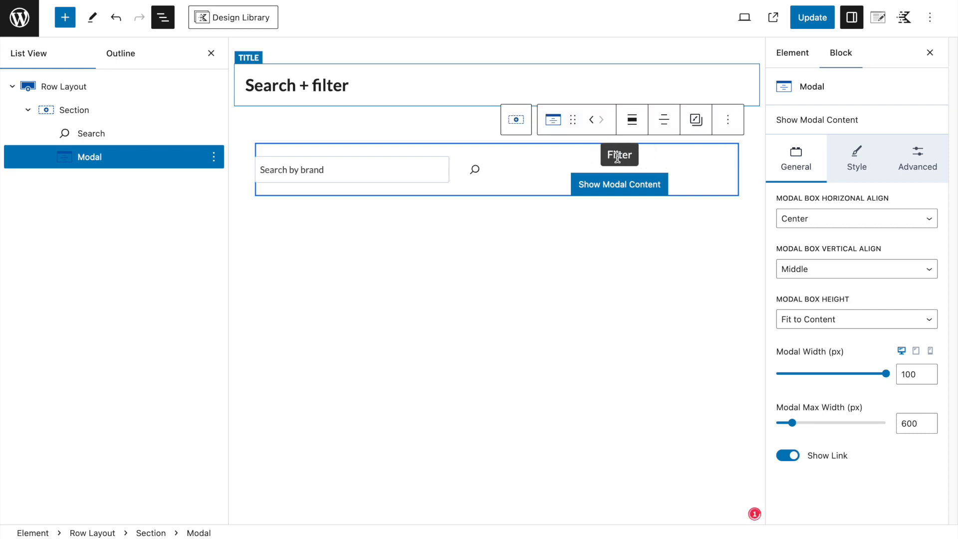
- Show the modal's content and add a bold "By brand" paragraph to it
left_click(633, 186)
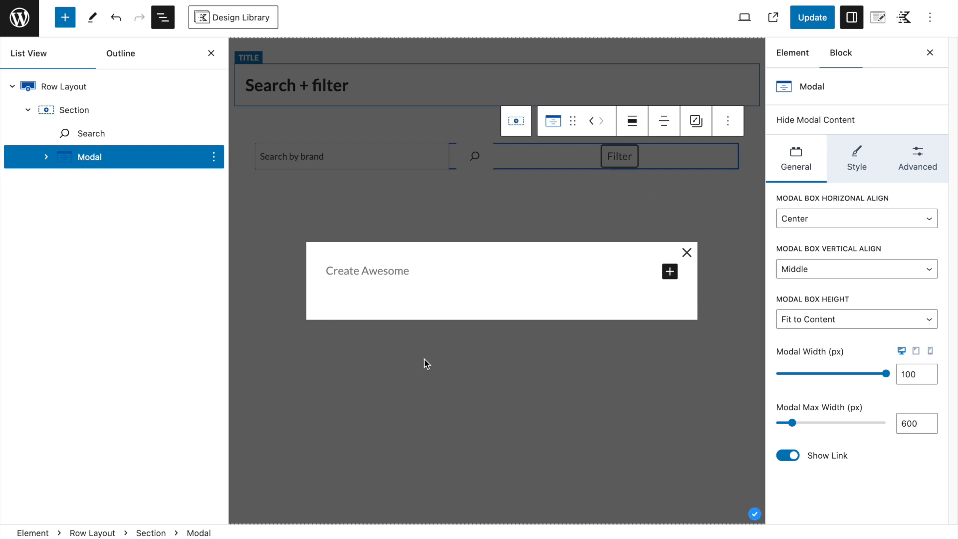
left_click(339, 271)
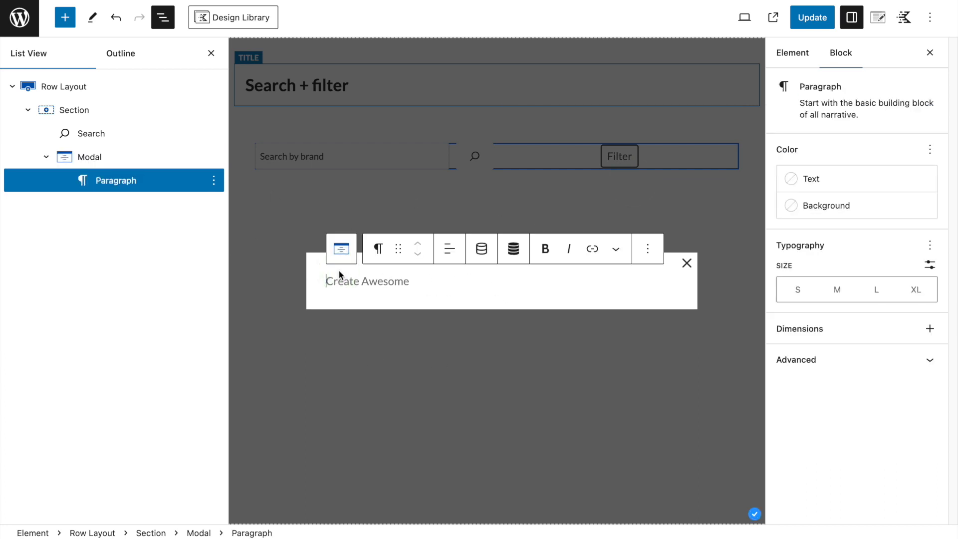
type("By brand")
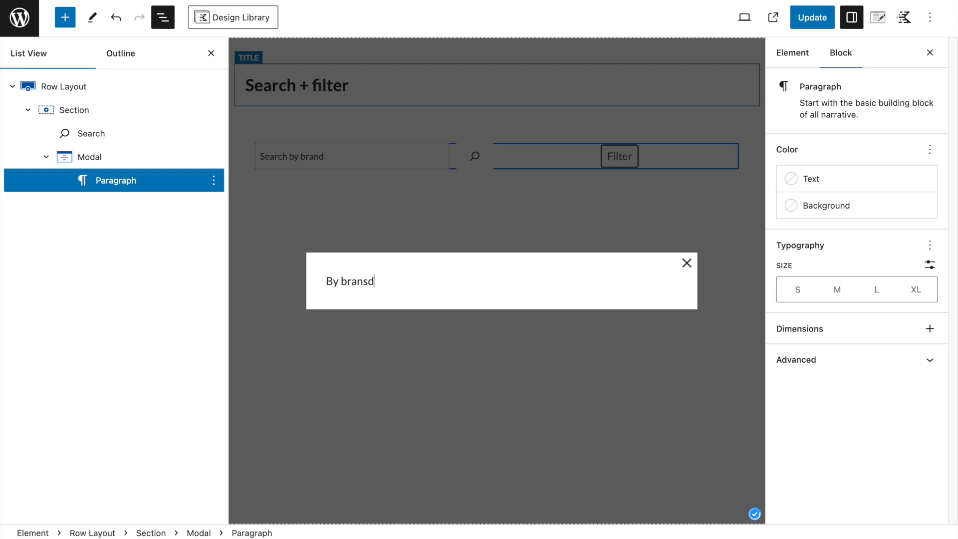
left_click(320, 282)
left_click(350, 273)
left_click_drag(326, 280, 369, 280)
left_click(555, 257)
left_click(436, 292)
left_click(421, 276)
- Add a bold "By transmission" paragraph below "By brand" in the modal
key("Return")
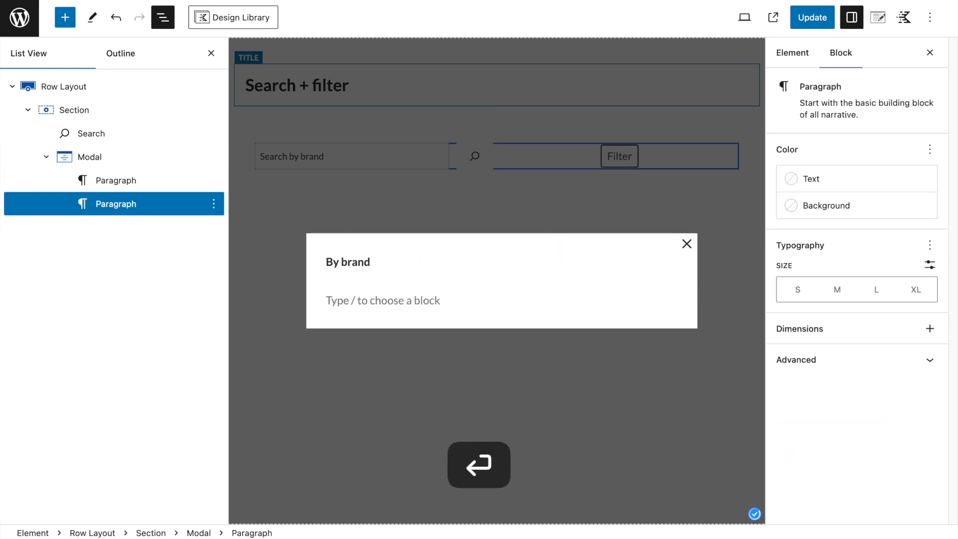
type("By transmission")
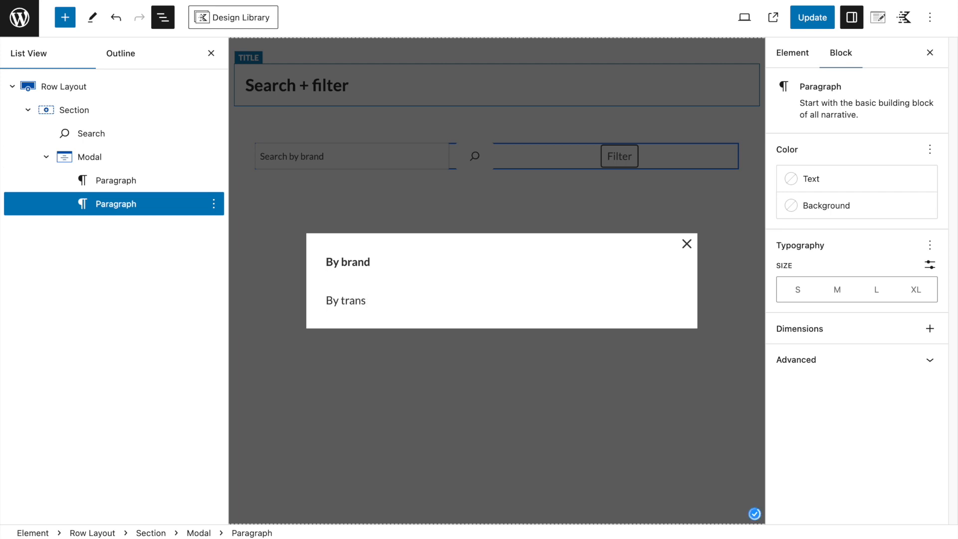
triple_click(368, 301)
left_click(542, 268)
left_click(445, 301)
- Add a bold "By engine type" paragraph below "By transmission" in the modal and update the element
key("Return")
type("B")
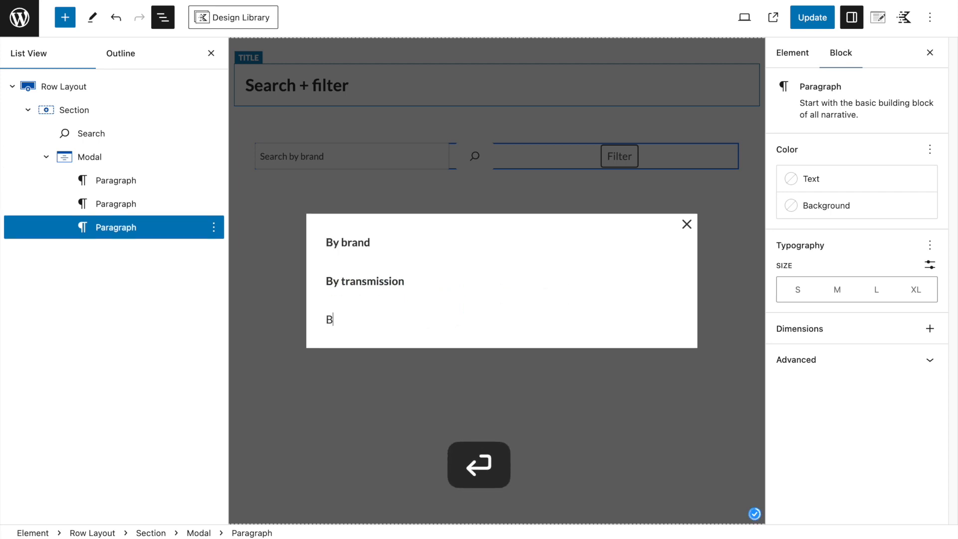
type("y engine type")
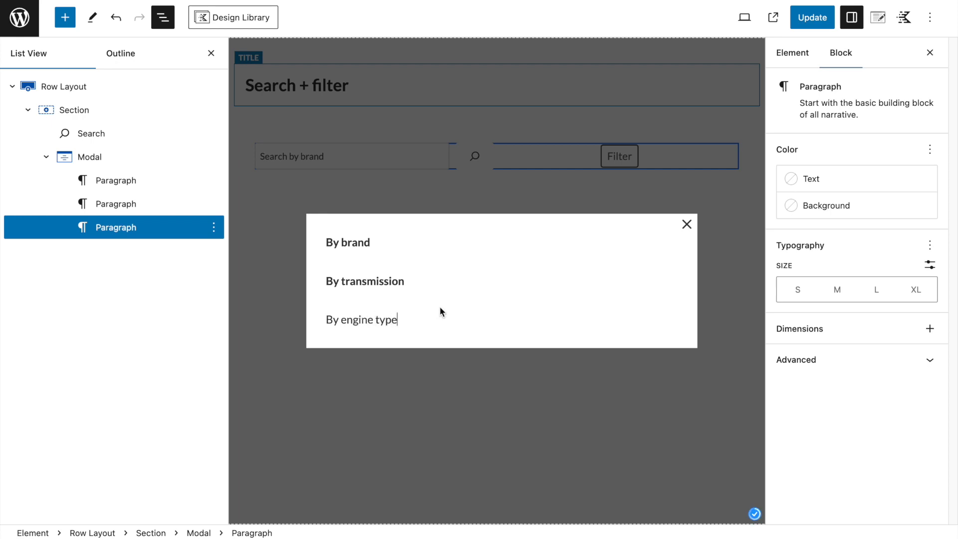
left_click(380, 325)
triple_click(379, 324)
left_click(545, 287)
left_click(498, 246)
left_click(812, 18)
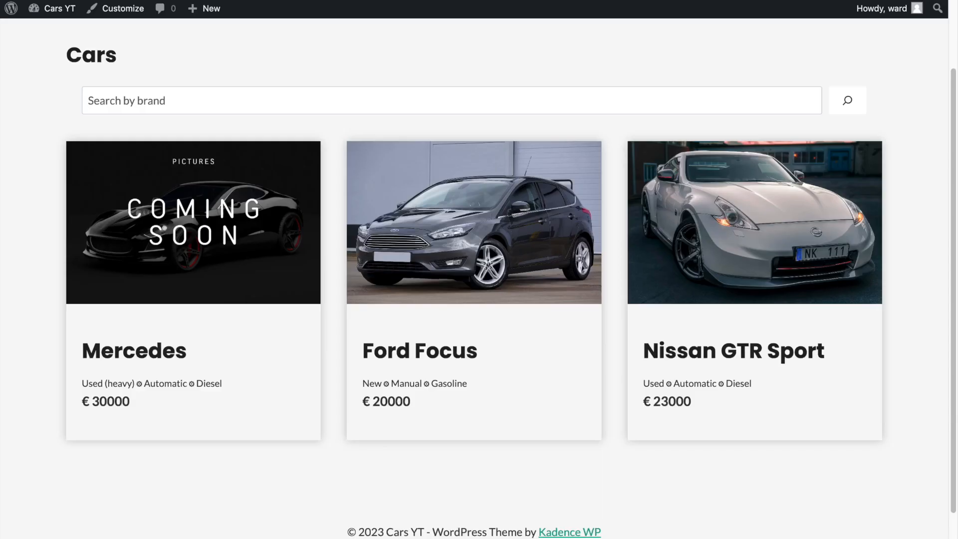
- Reload the cars archive page and test opening and closing the Filter modal
key("super+r")
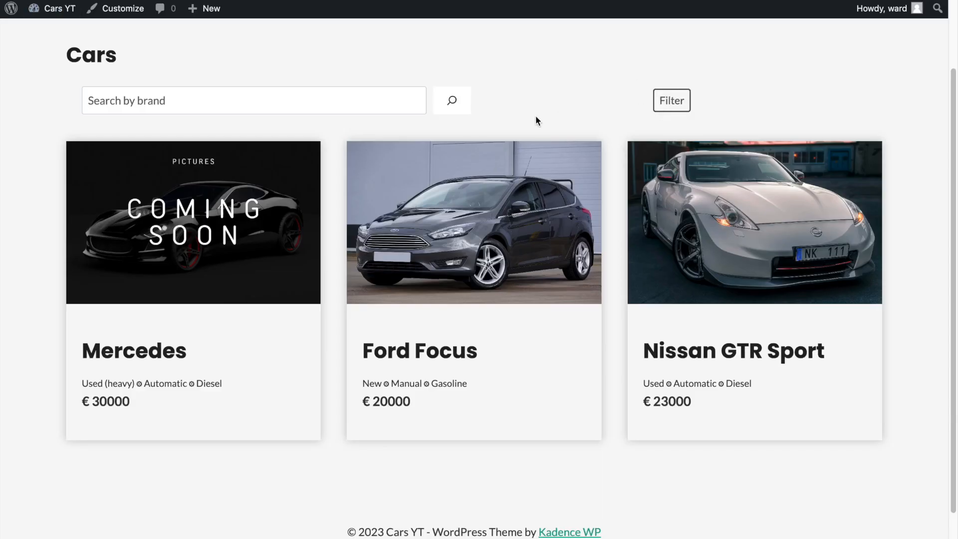
left_click(669, 100)
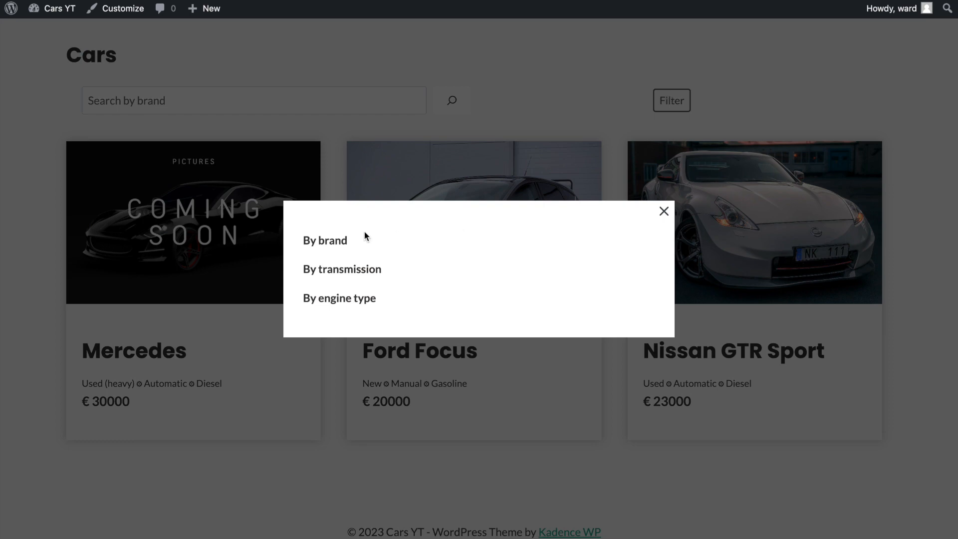
left_click(659, 215)
left_click(657, 107)
left_click(657, 215)
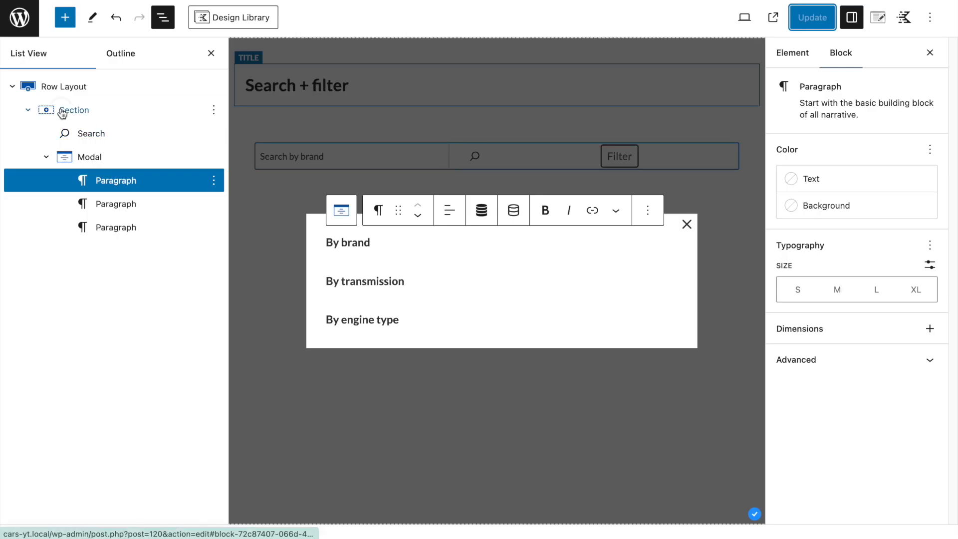
- Set the section's Justify Content option to Start and update the element
left_click(64, 111)
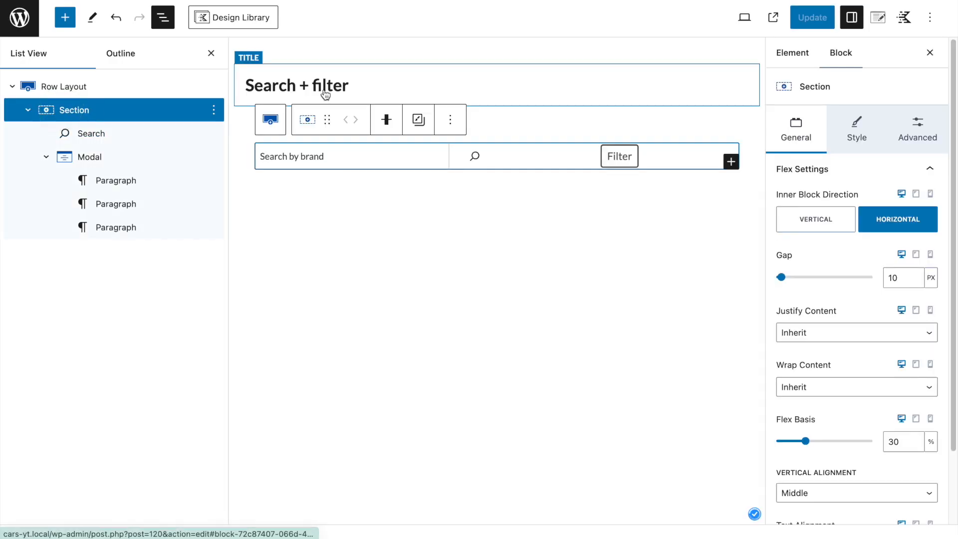
scroll(825, 320, "down", 1)
left_click(825, 290)
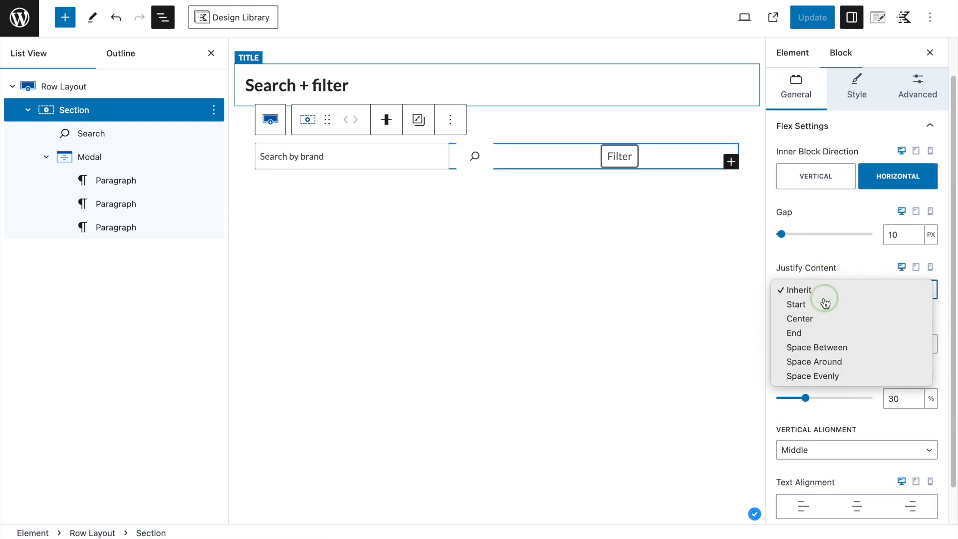
left_click(825, 304)
left_click(812, 18)
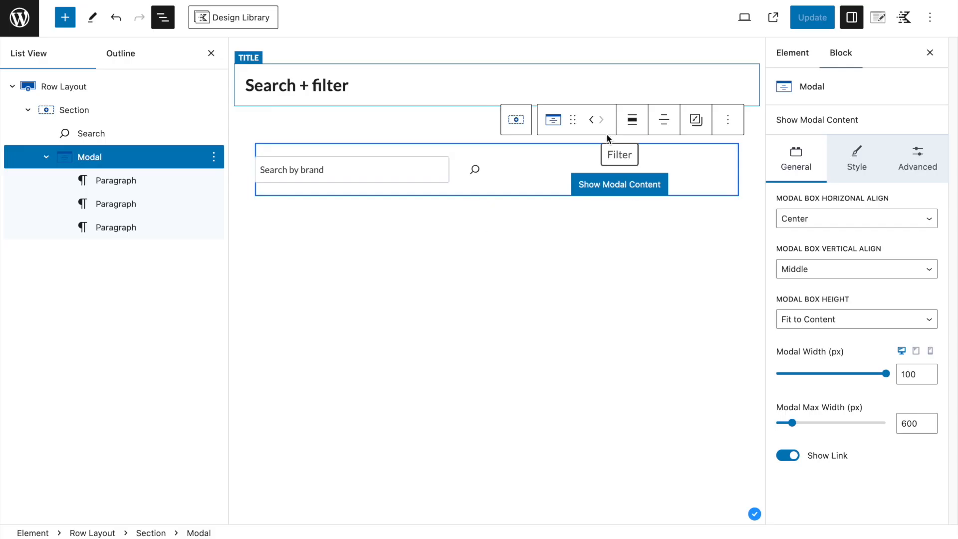
- Left-align the modal's Filter link, update the element and close the browser's developer tools on the cars archive page
left_click(663, 119)
left_click(683, 162)
left_click(812, 17)
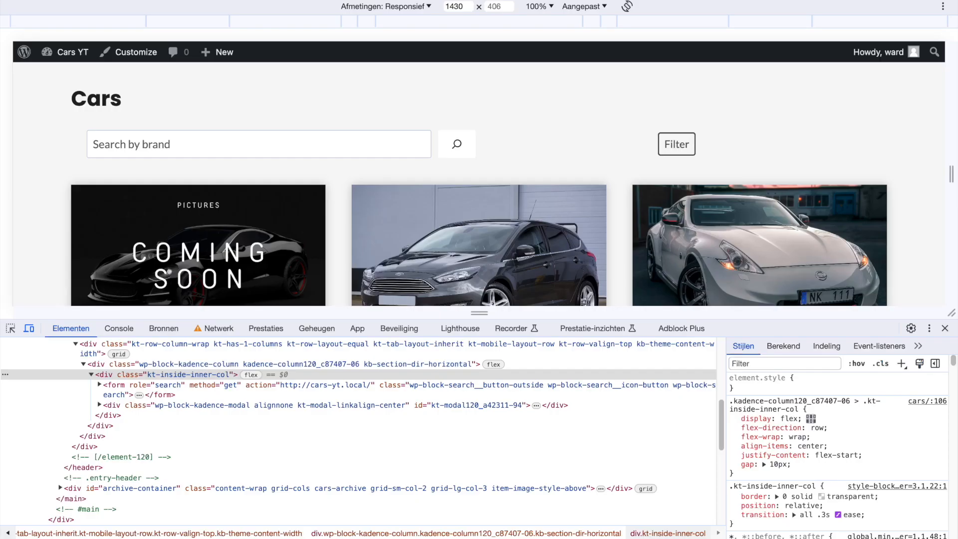
left_click(945, 328)
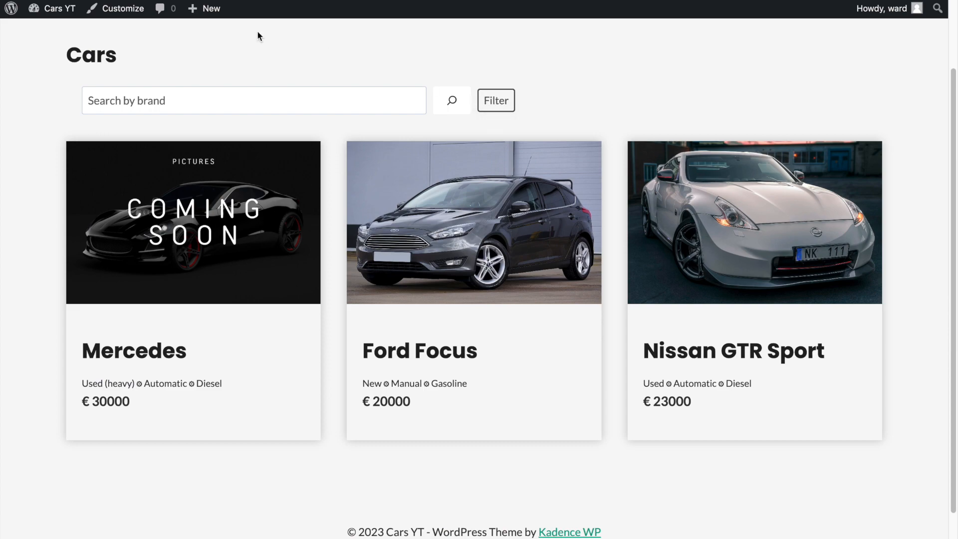
- Set the section's gap to 30 px, update the element and open the Filter modal on the cars archive page
key("ctrl+Tab")
left_click(86, 132)
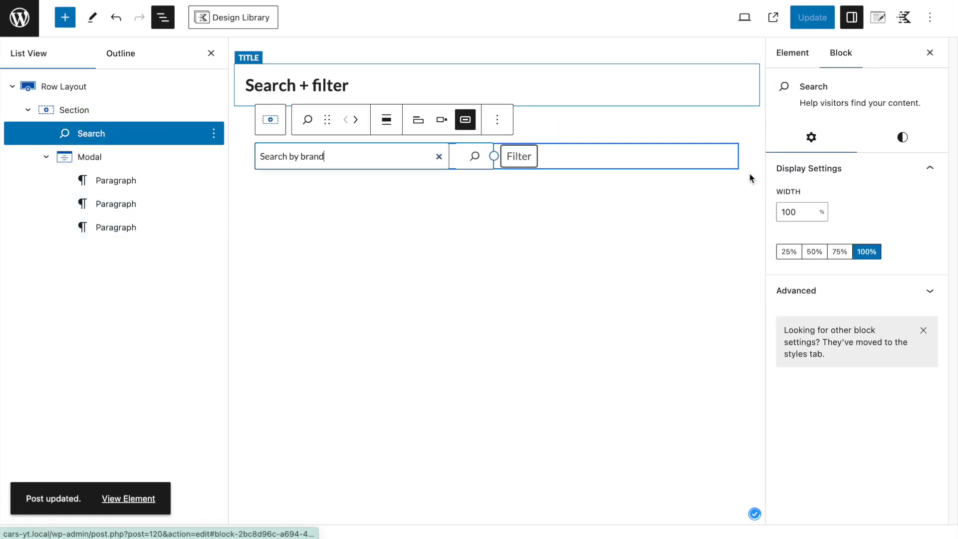
left_click(160, 115)
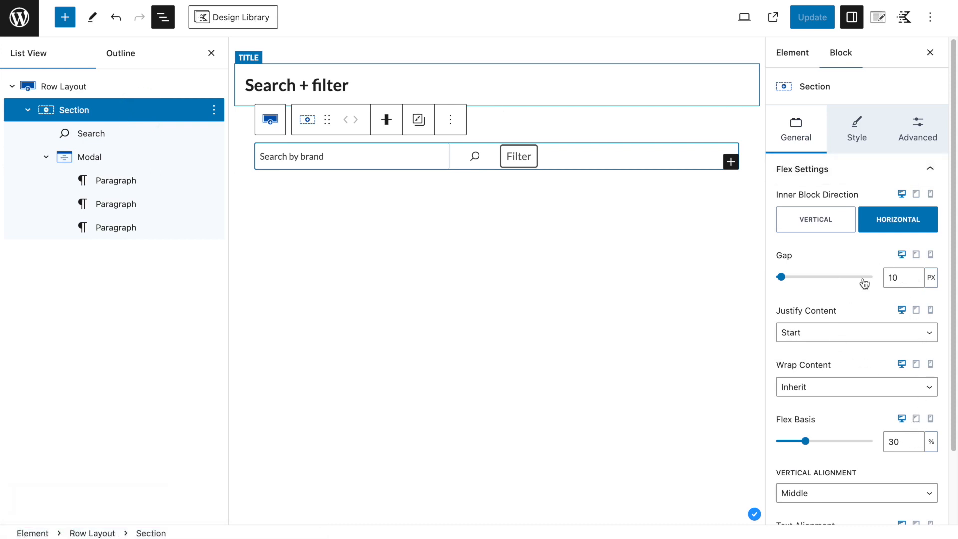
left_click(881, 277)
type("30")
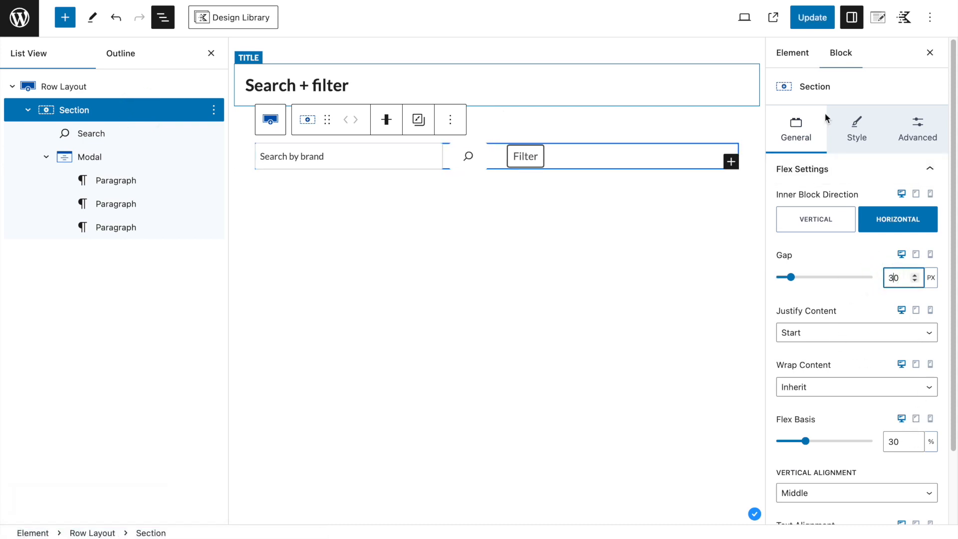
left_click(812, 18)
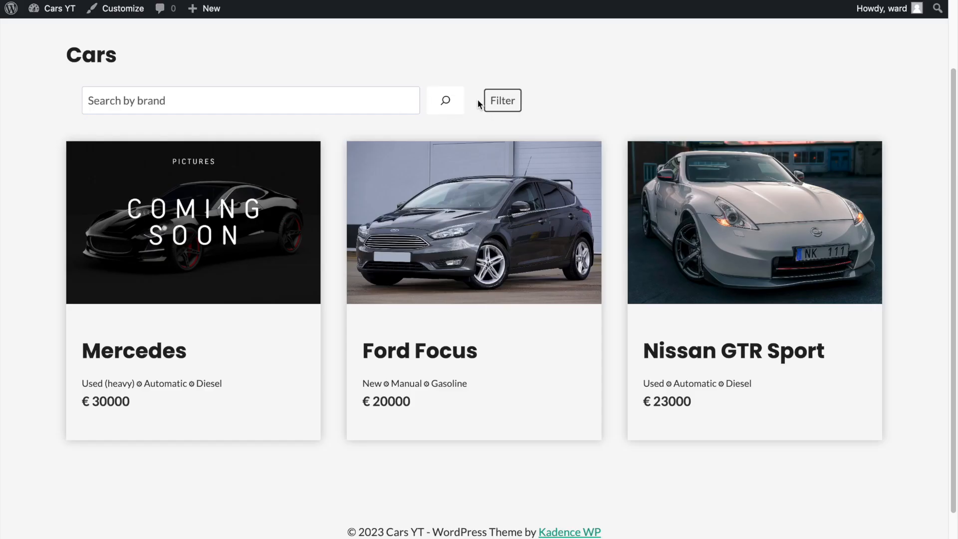
left_click(513, 98)
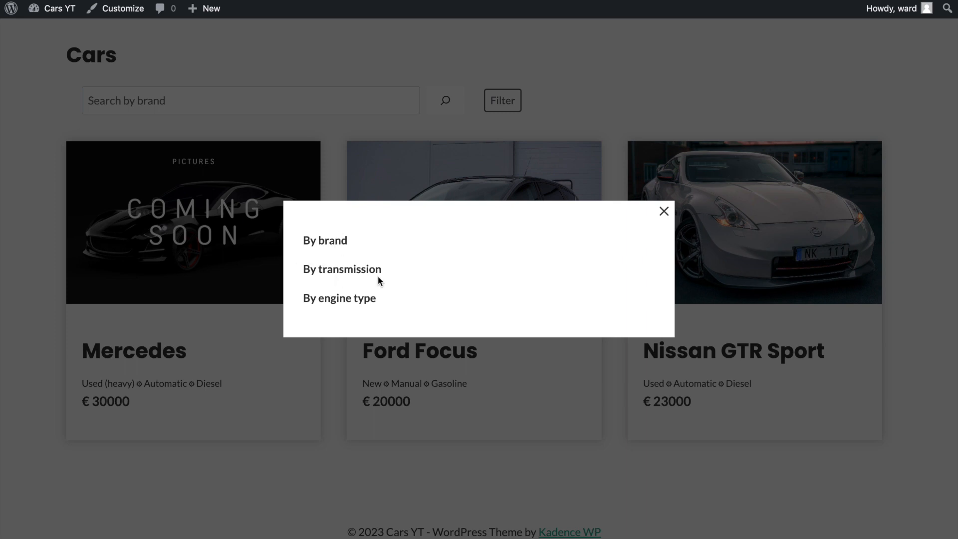
- Close the Filter modal and open a blank form for a new custom taxonomy in the WordPress admin's JetEngine section
left_click(664, 211)
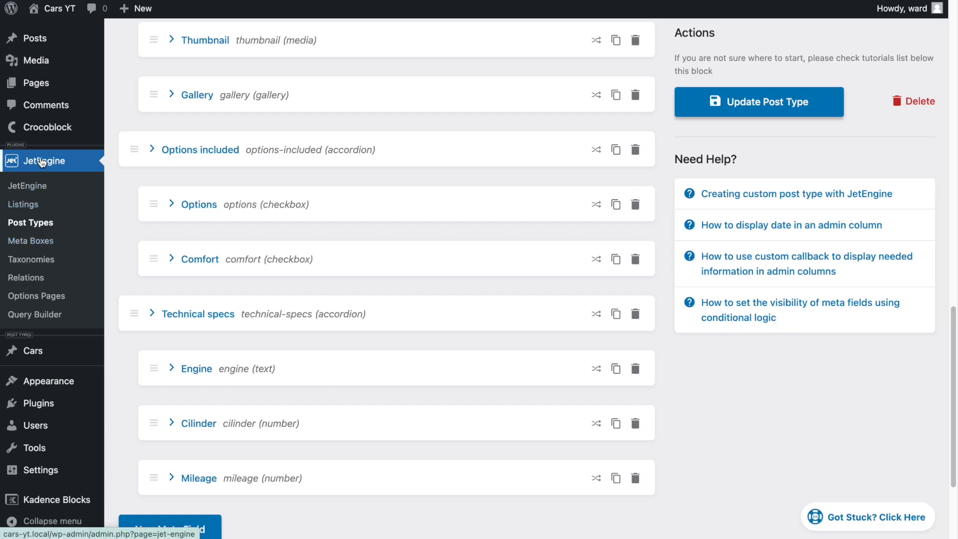
left_click(30, 215)
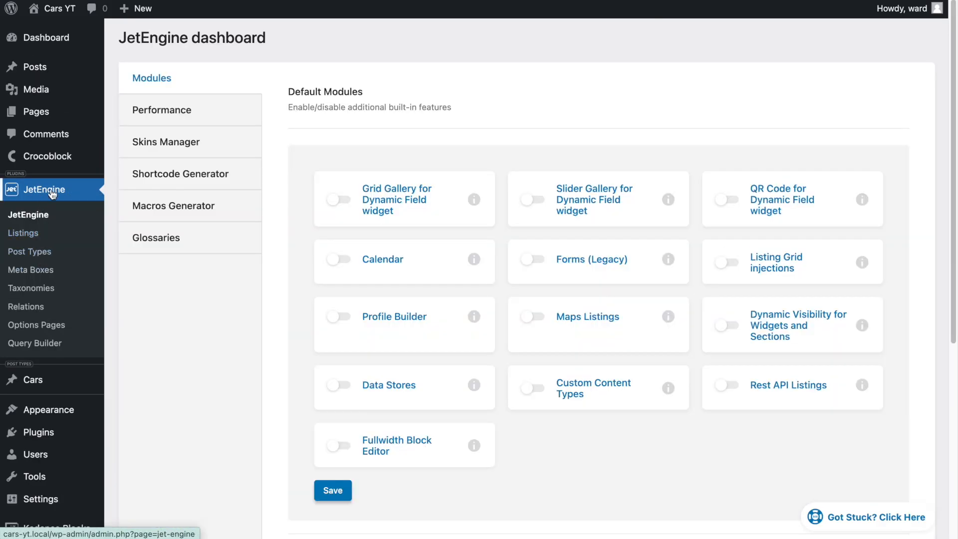
left_click(32, 287)
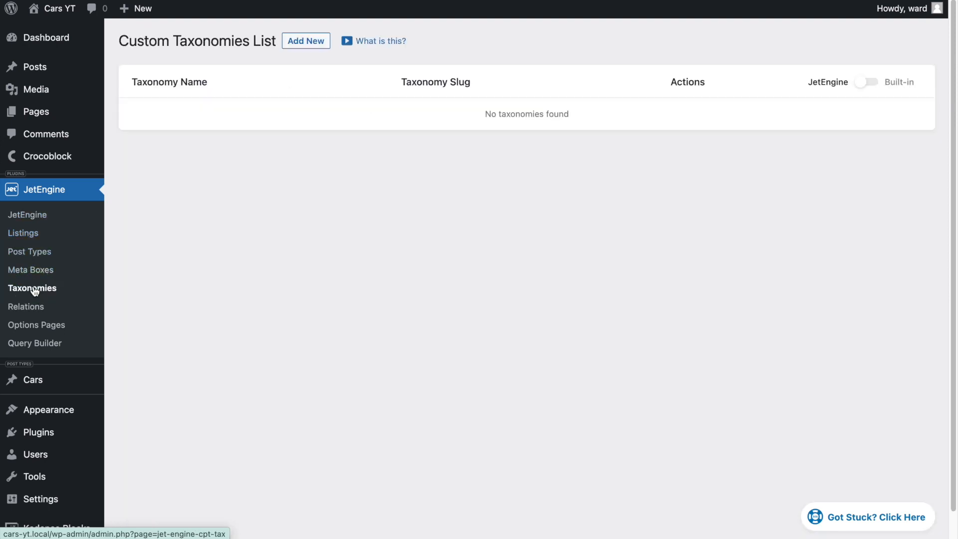
left_click(320, 43)
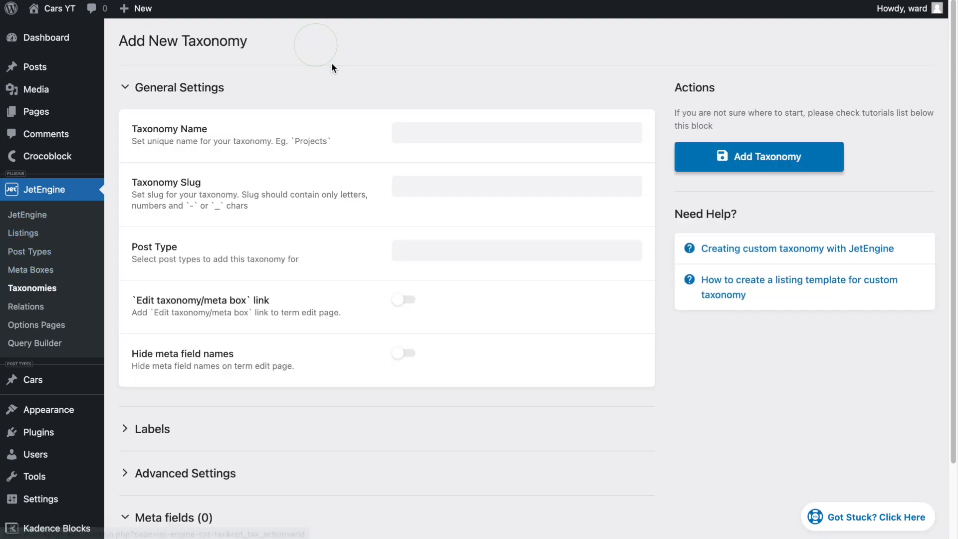
- Add a taxonomy named Brand with the slug brand for the Cars post type
left_click(457, 134)
type("Br")
left_click(374, 196)
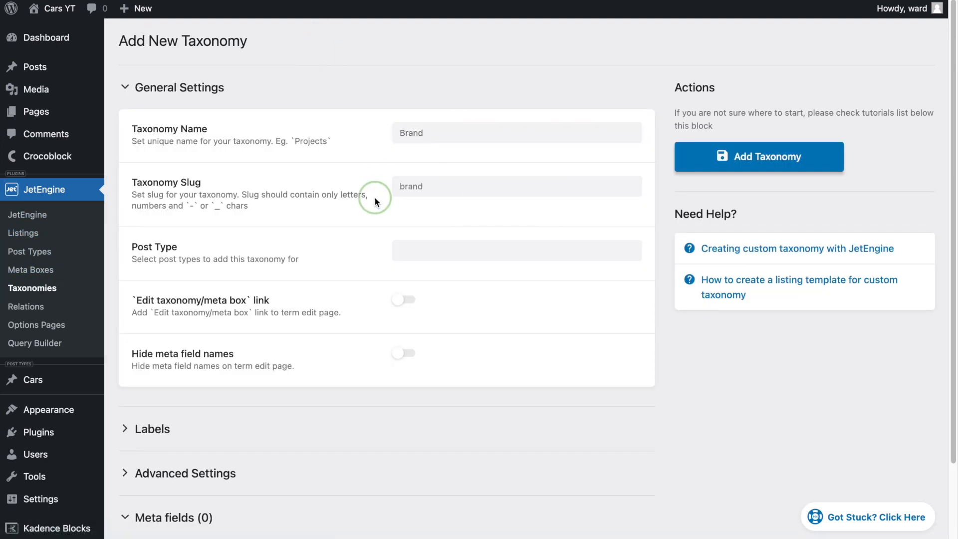
scroll(375, 198, "down", 3)
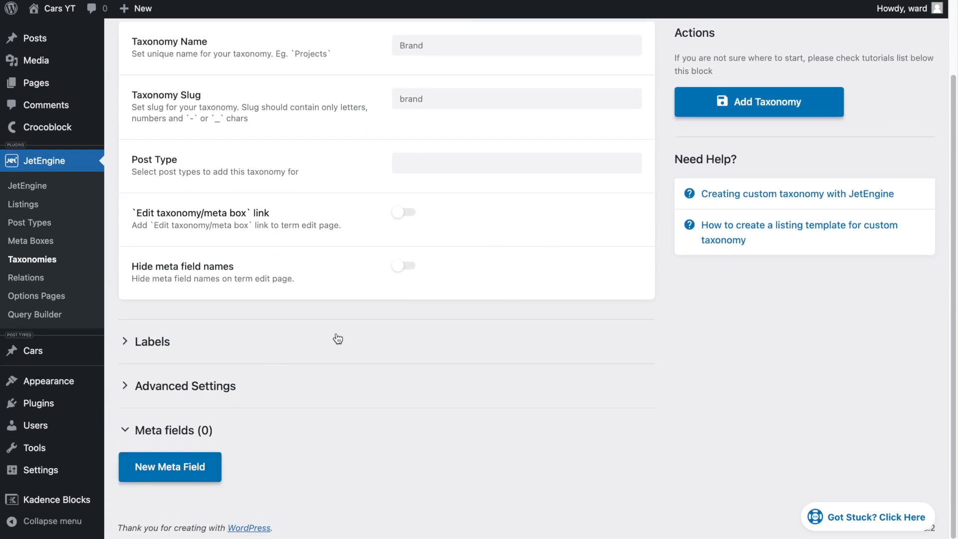
scroll(260, 373, "up", 1)
left_click(418, 194)
type("c")
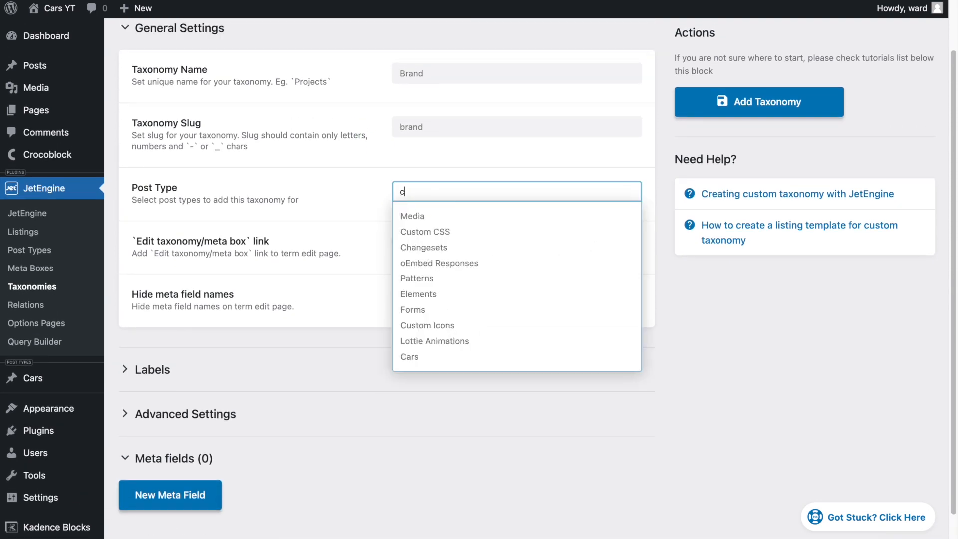
type("ars")
left_click(407, 213)
left_click(734, 103)
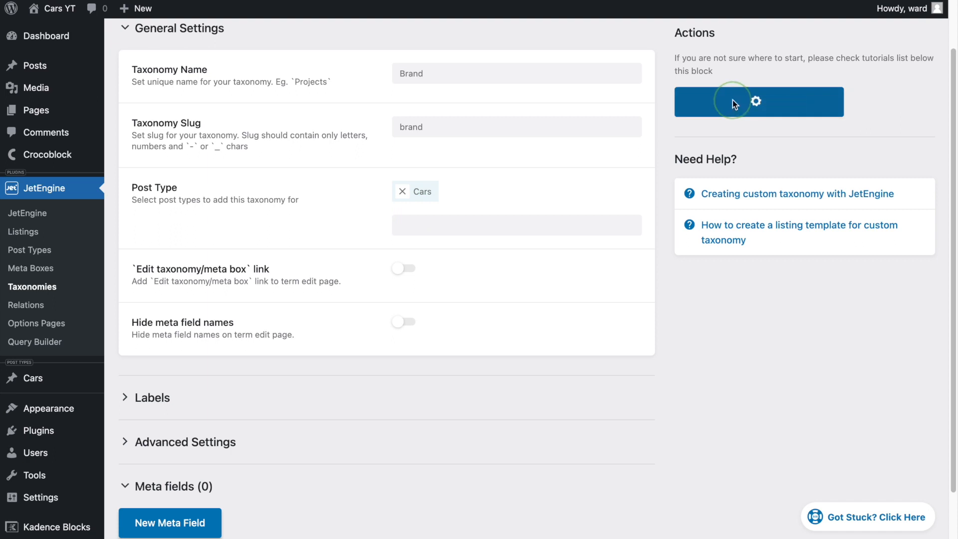
- Add a taxonomy named Engine type with the slug engine-type for the Cars post type, and open another blank taxonomy form
left_click(34, 288)
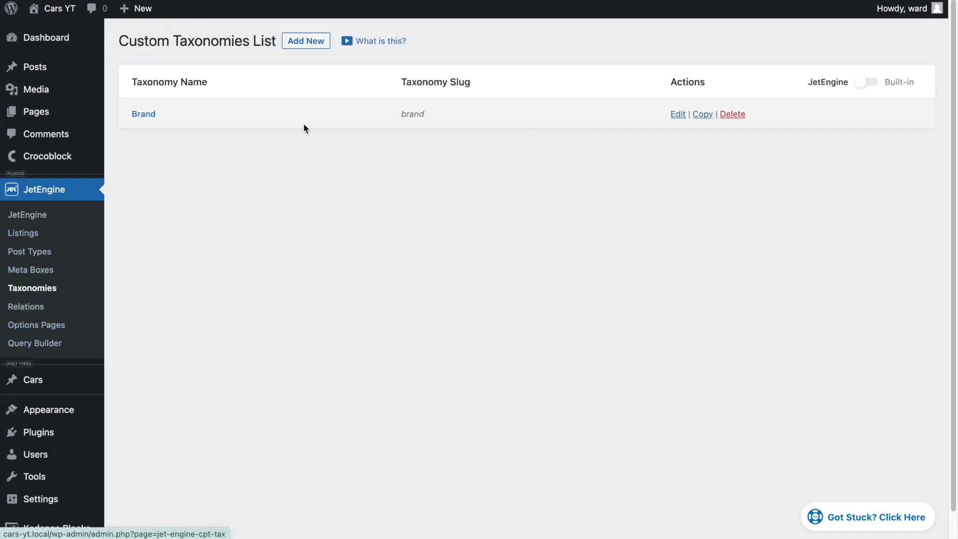
left_click(304, 40)
left_click(419, 131)
type("E")
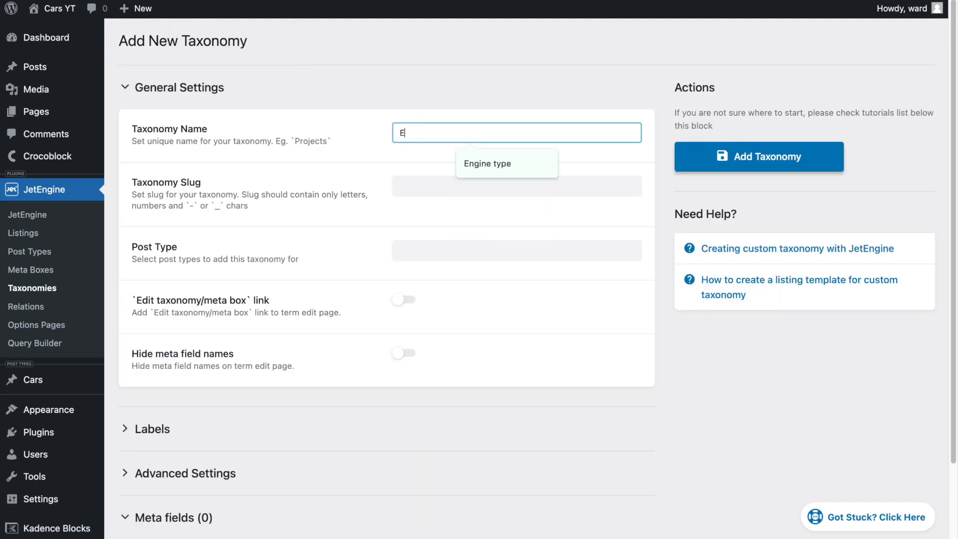
type("ngine type")
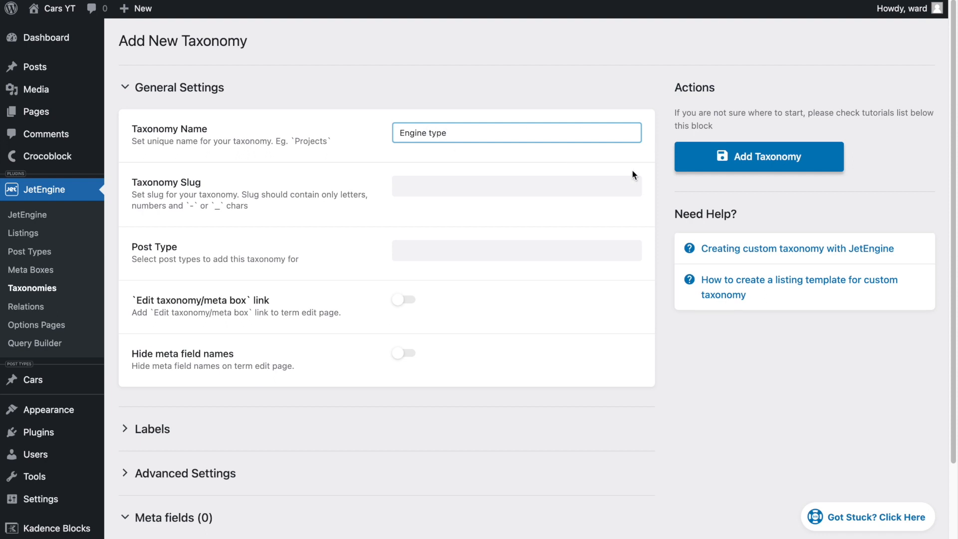
left_click(555, 245)
left_click(503, 222)
left_click(439, 246)
type("cars")
left_click(439, 273)
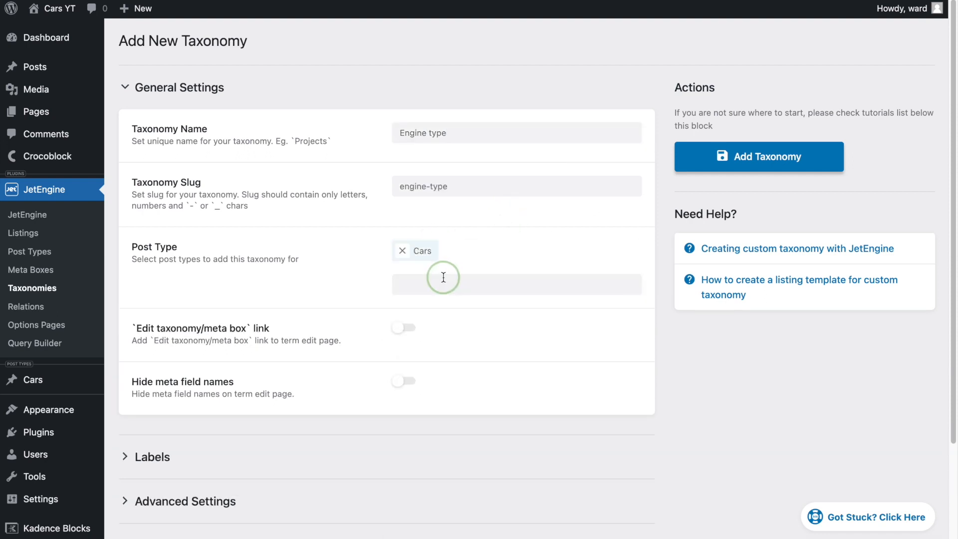
left_click(723, 160)
left_click(31, 288)
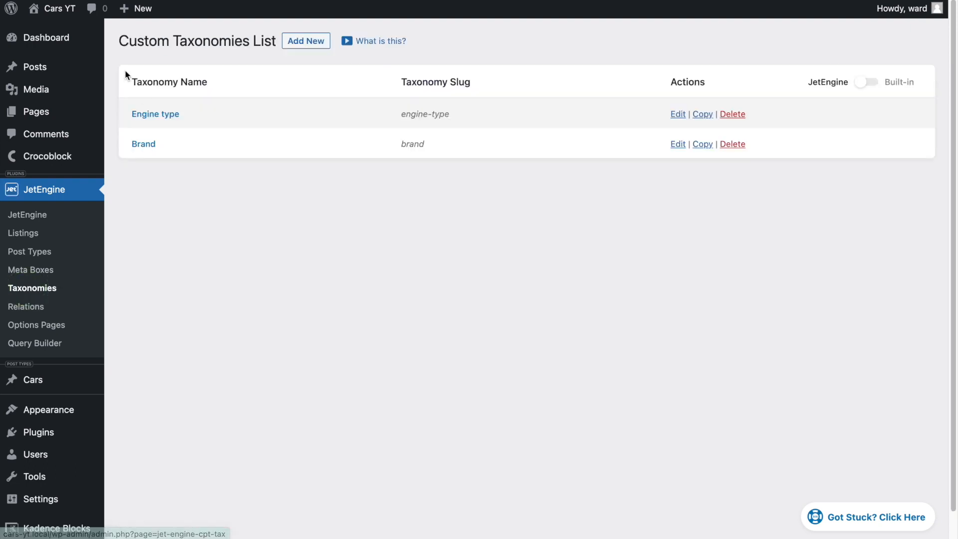
left_click(310, 46)
- Try to add a Transmission taxonomy for the Cars post type
left_click(447, 129)
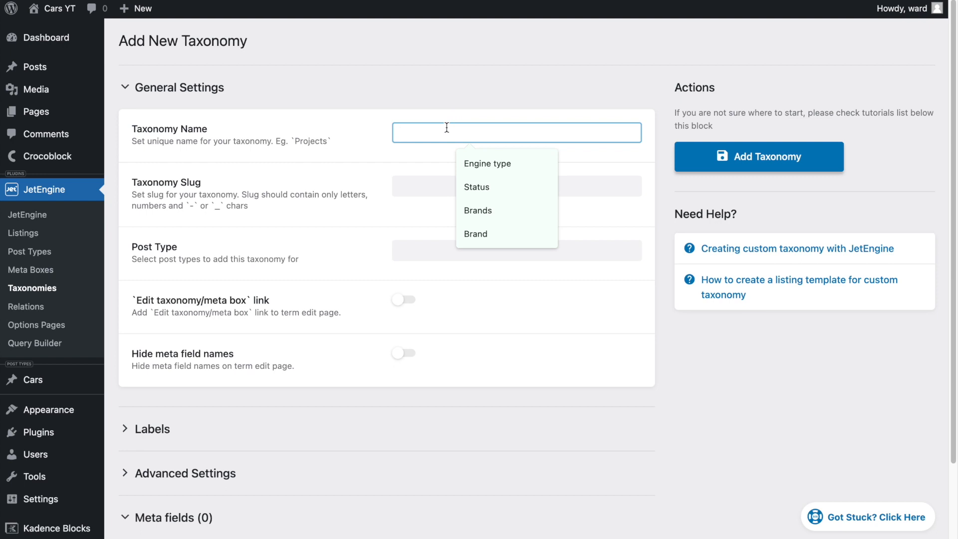
left_click(358, 193)
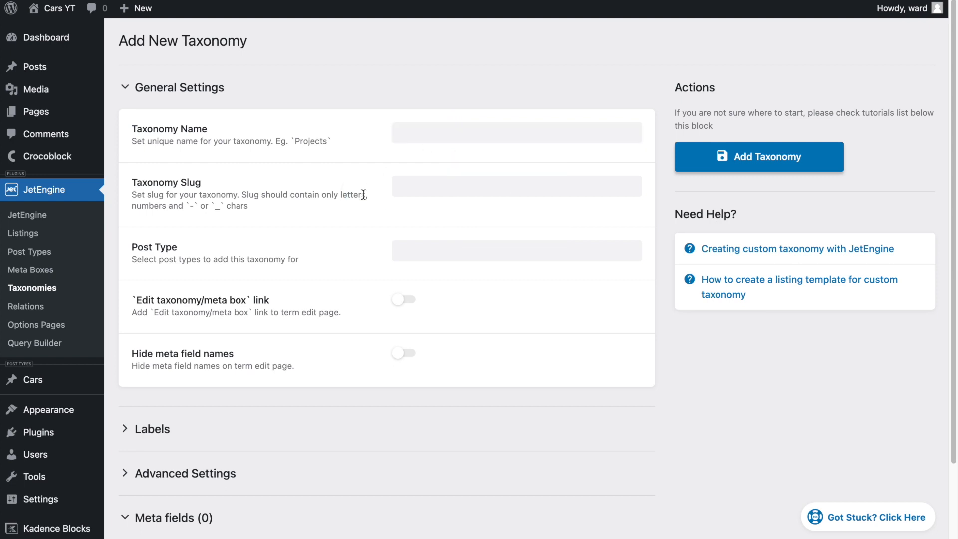
left_click(428, 133)
type("R_transmission")
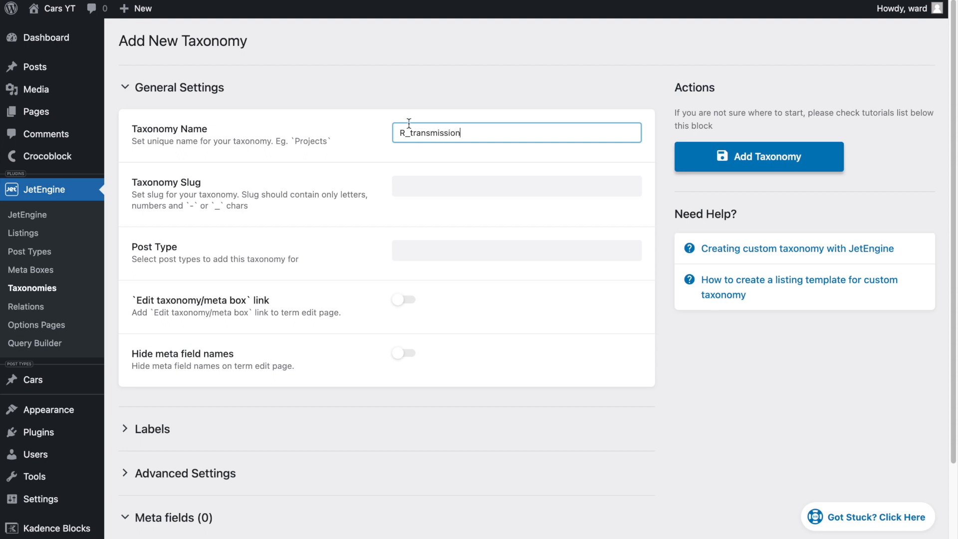
left_click_drag(413, 135, 375, 136)
type("T")
left_click(361, 148)
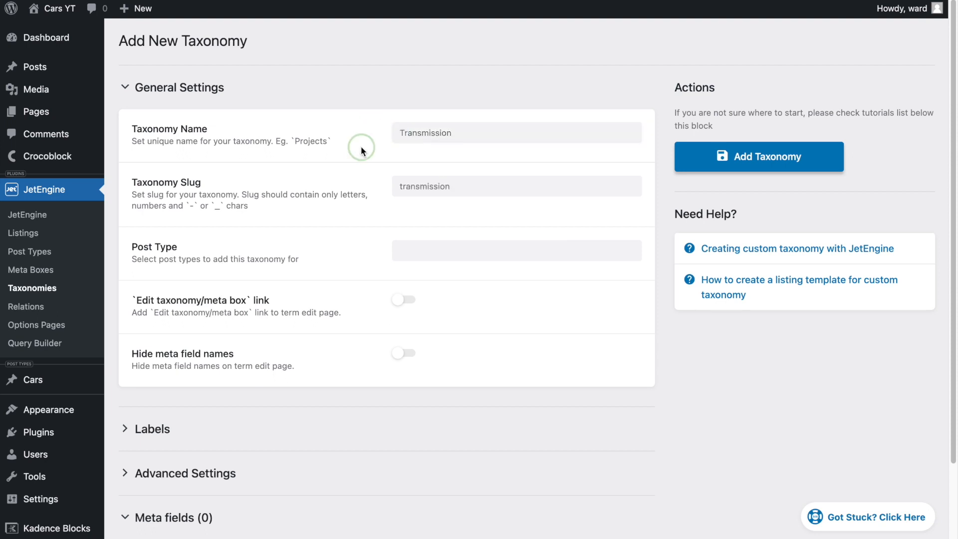
left_click(433, 251)
type("cars")
left_click(746, 164)
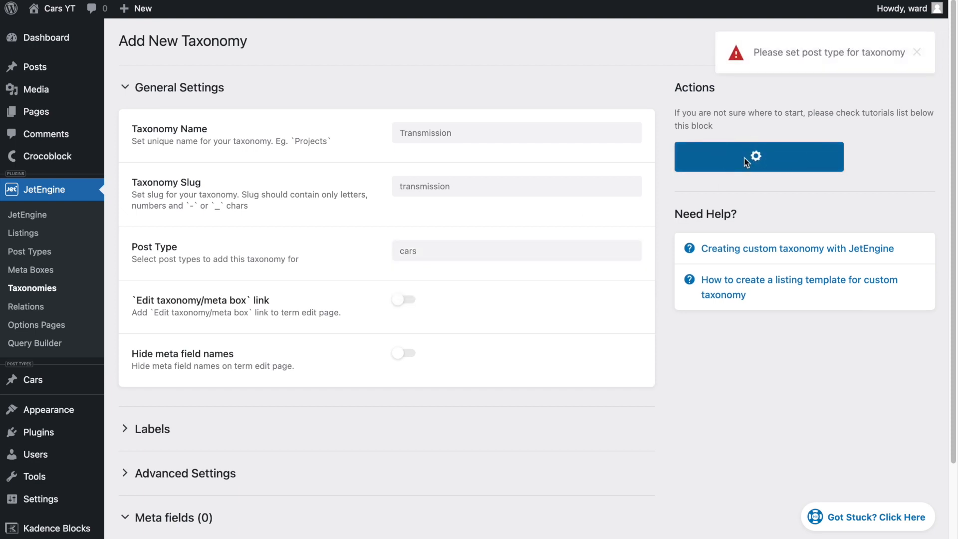
left_click(481, 260)
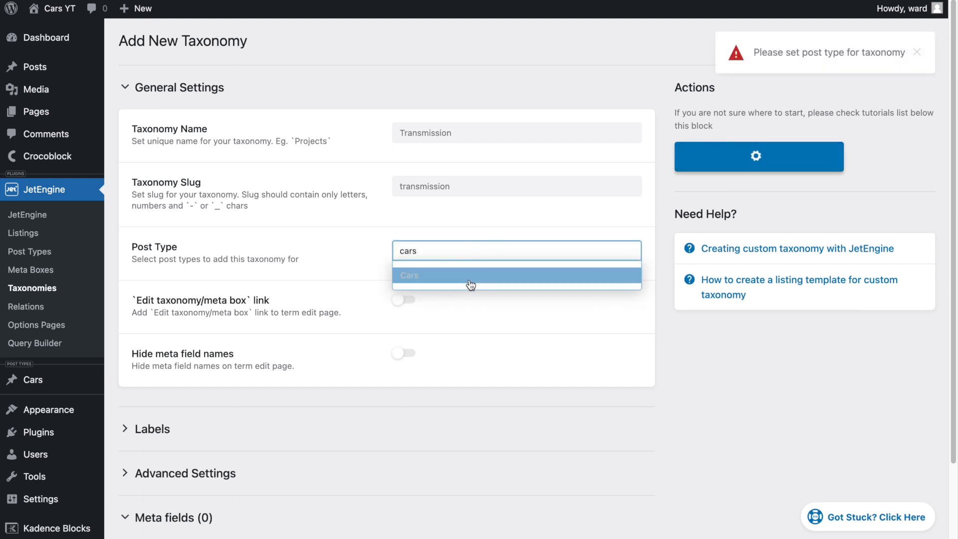
left_click(470, 281)
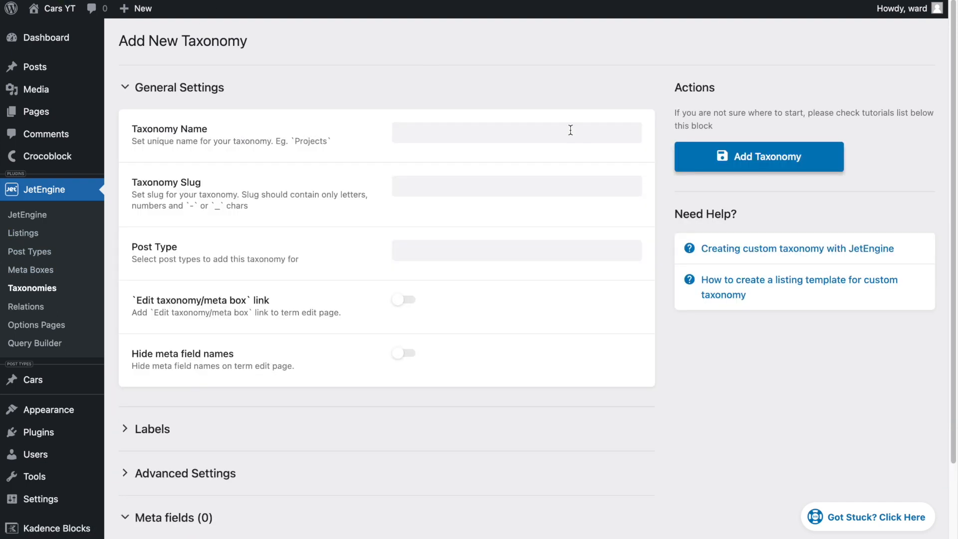
- Add a taxonomy named Transmission with the slug transmission, assigned to the Cars post type
left_click(410, 136)
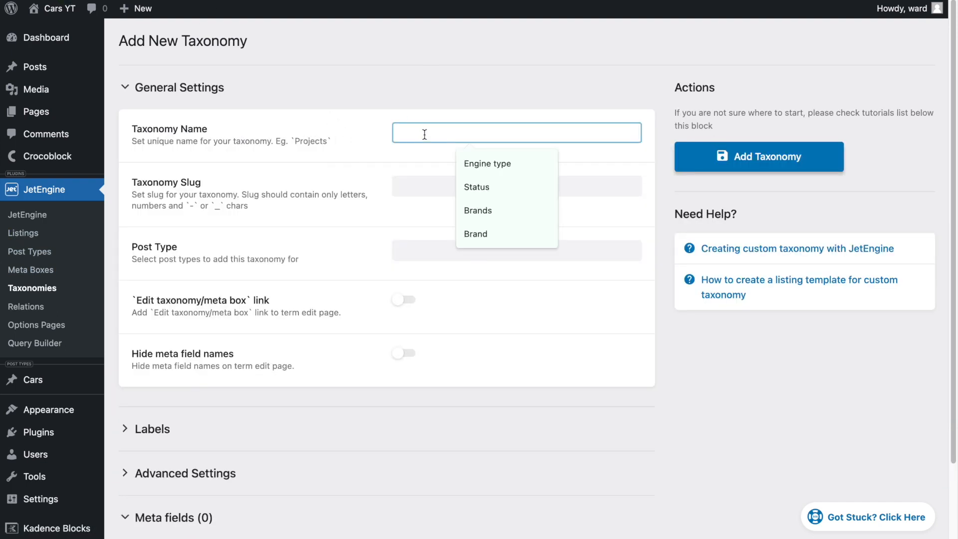
type("Trans")
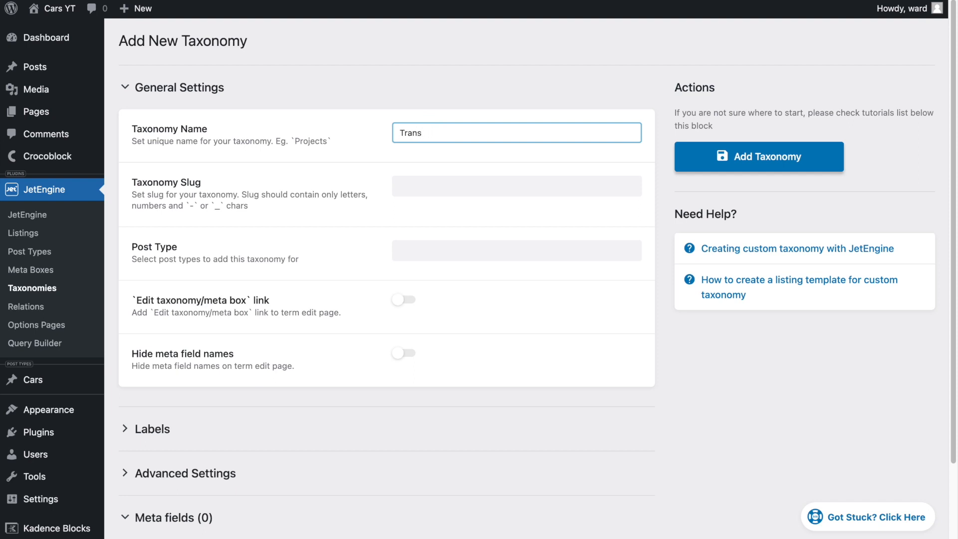
type("mission")
left_click(361, 165)
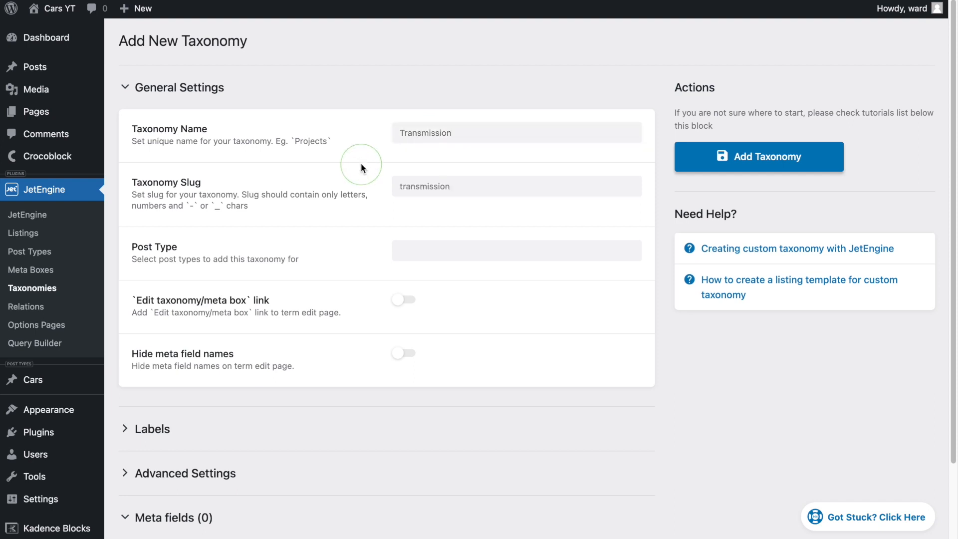
left_click(414, 251)
type("cars")
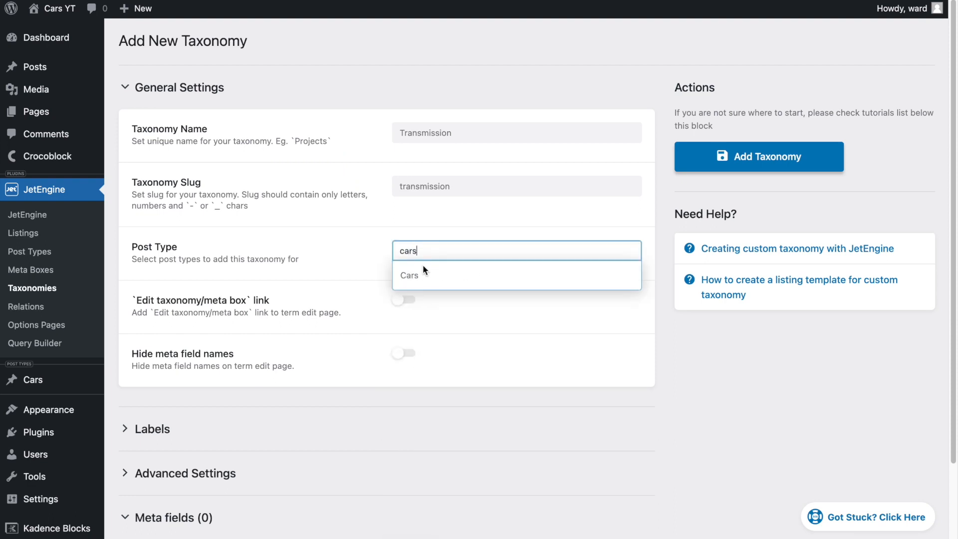
left_click(407, 273)
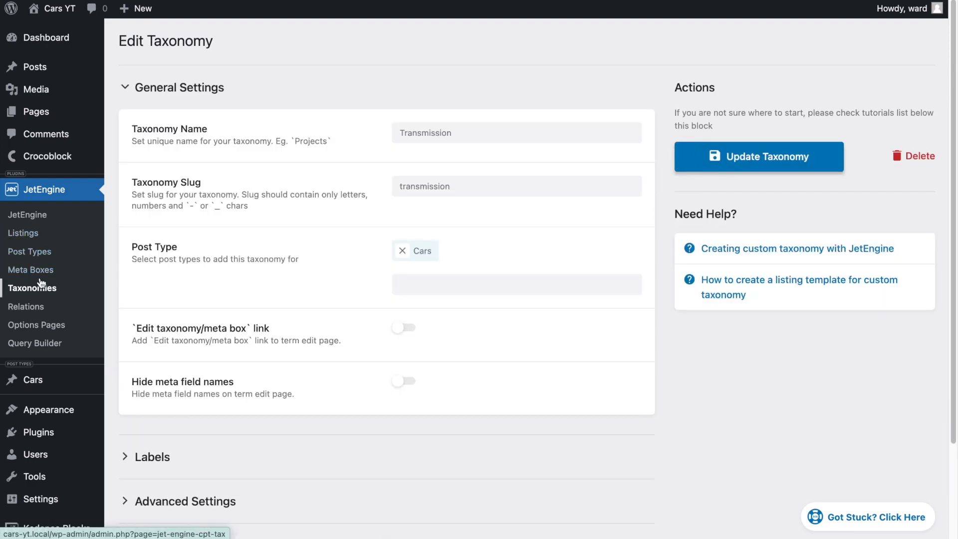
- Return to the custom taxonomies list and check the taxonomy entries available under the Cars post type
left_click(44, 289)
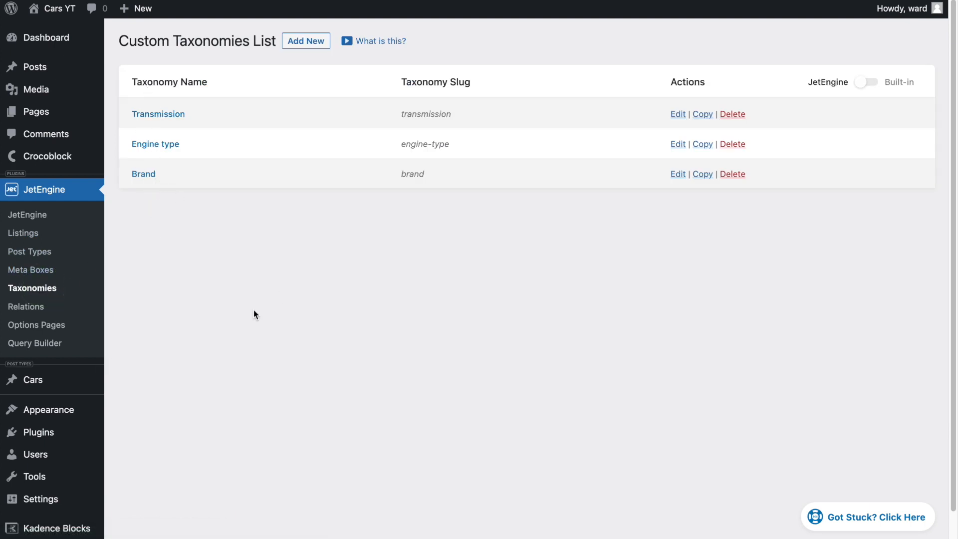
scroll(296, 308, "down", 1)
mouse_move(65, 352)
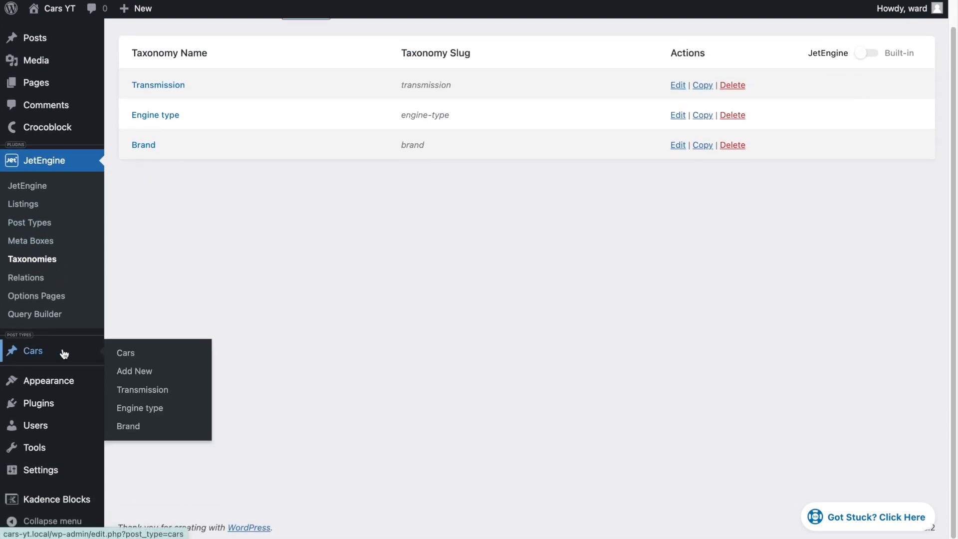
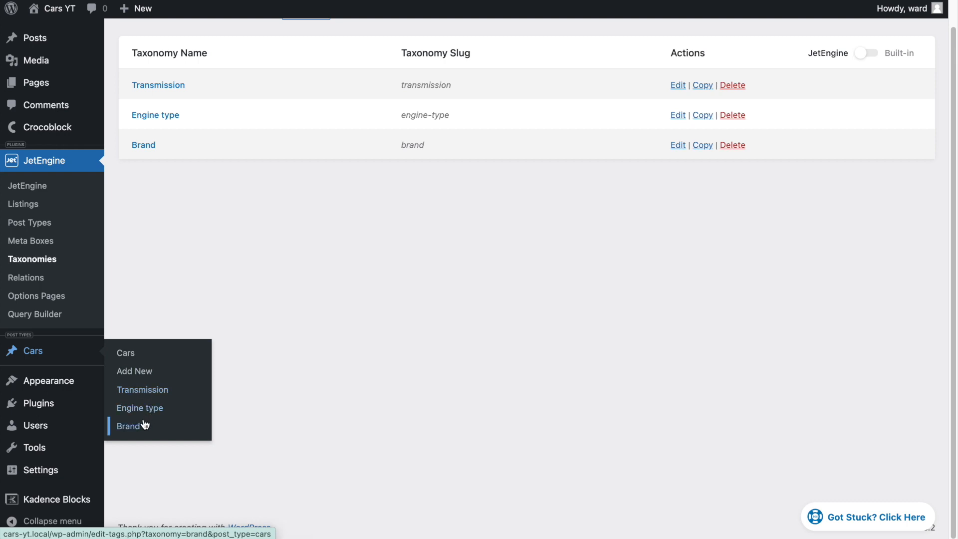
- Enable the Hierarchical option in the Transmission taxonomy's advanced settings and update the taxonomy
left_click(171, 86)
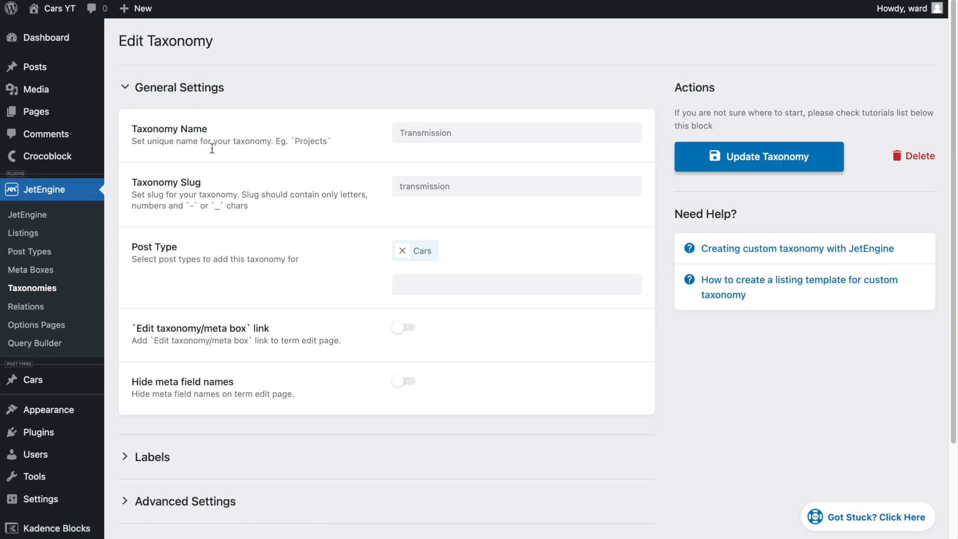
scroll(259, 208, "down", 3)
left_click(224, 385)
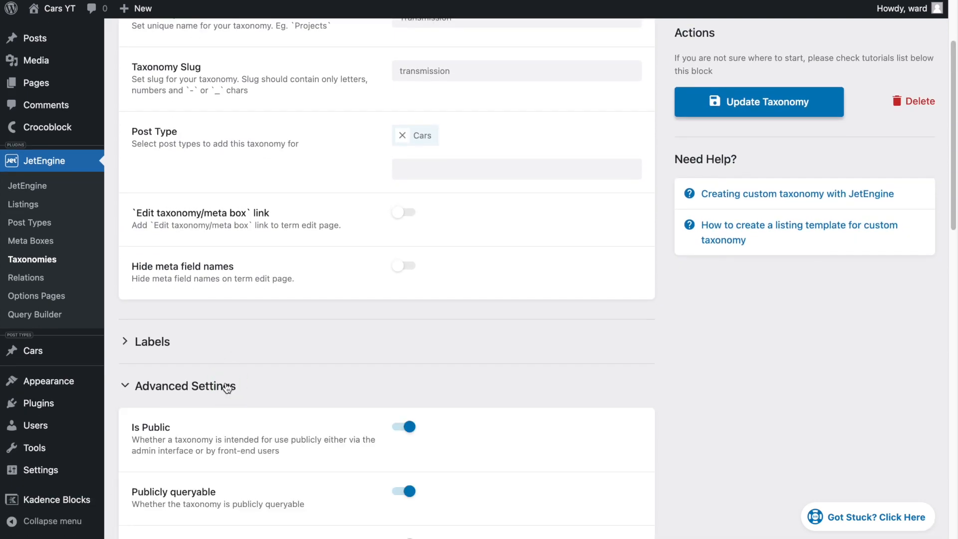
scroll(226, 382, "down", 8)
scroll(226, 382, "down", 6)
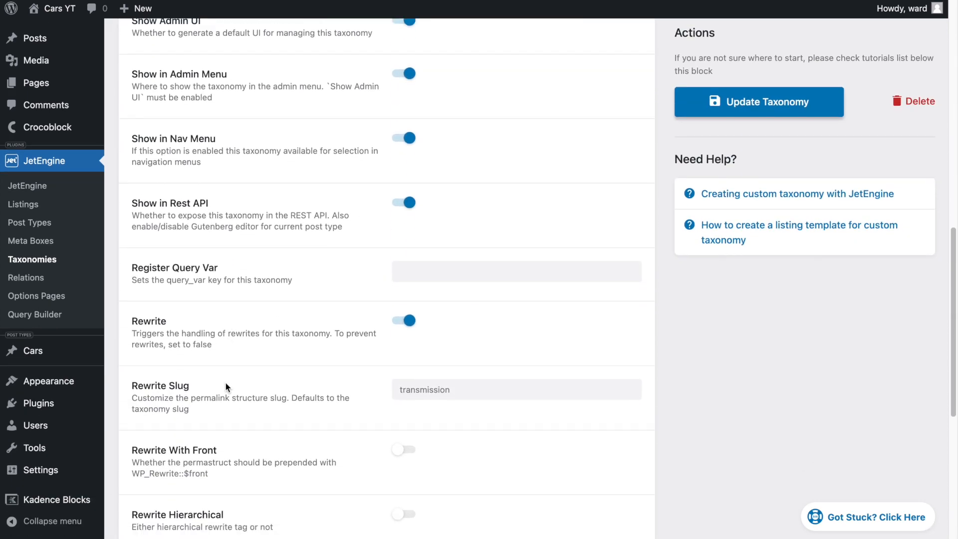
scroll(226, 382, "down", 3)
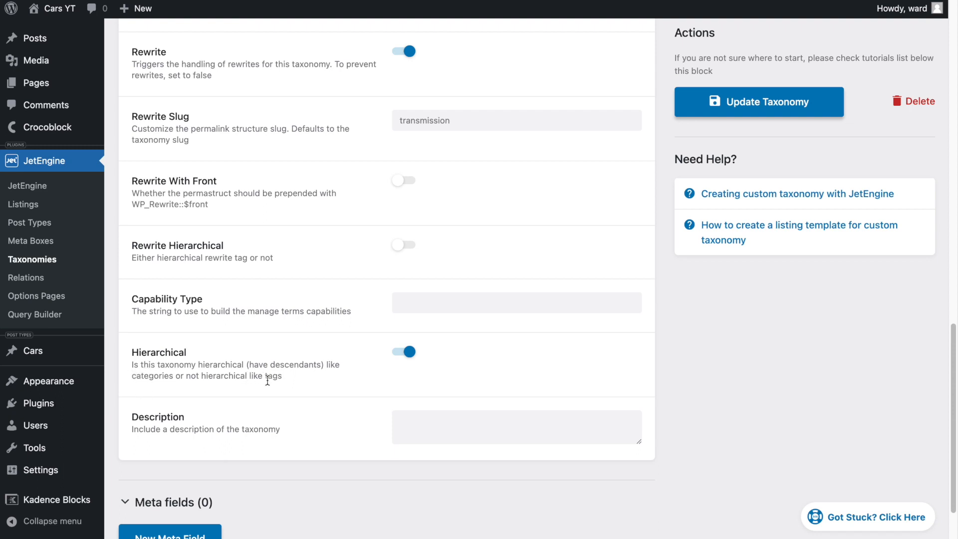
left_click(748, 110)
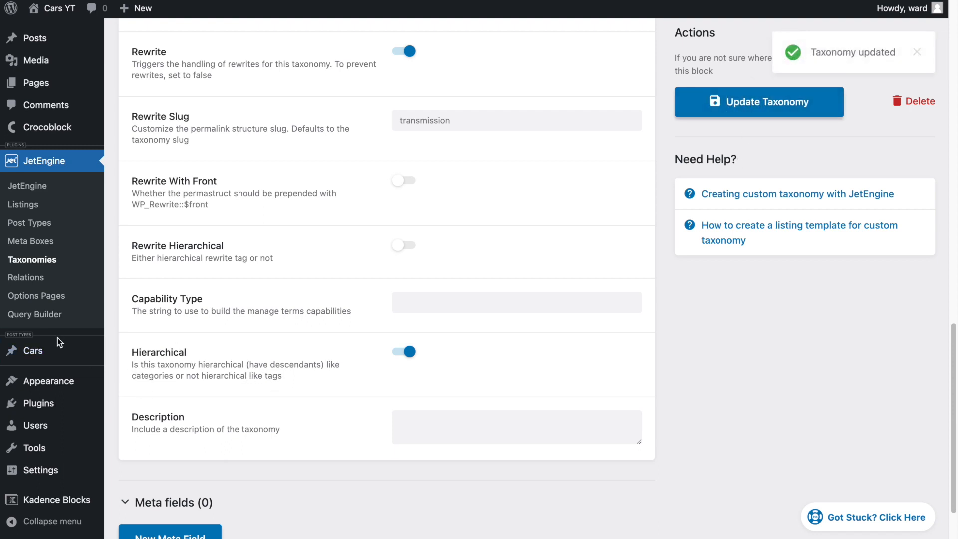
- Enable the Hierarchical option in the Engine type taxonomy's advanced settings and update the taxonomy
left_click(52, 259)
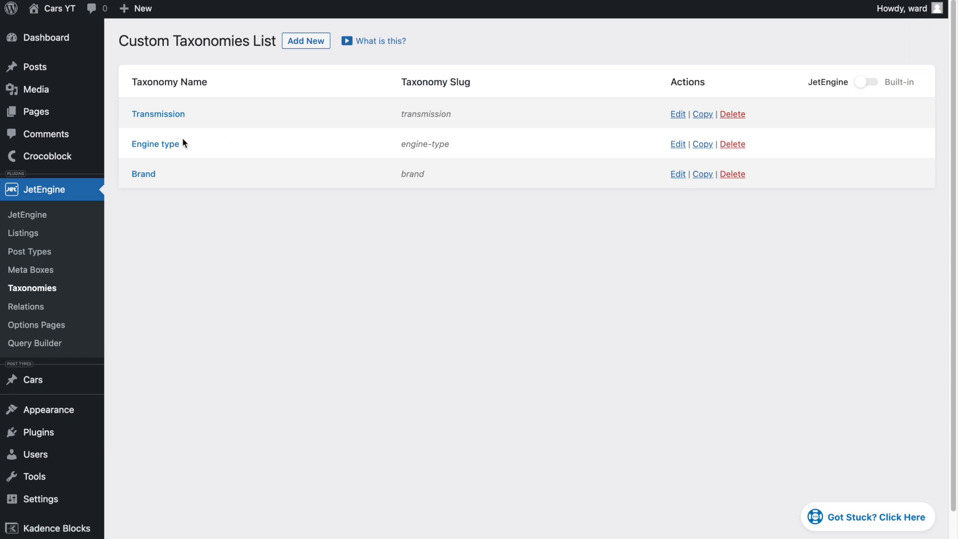
left_click(173, 145)
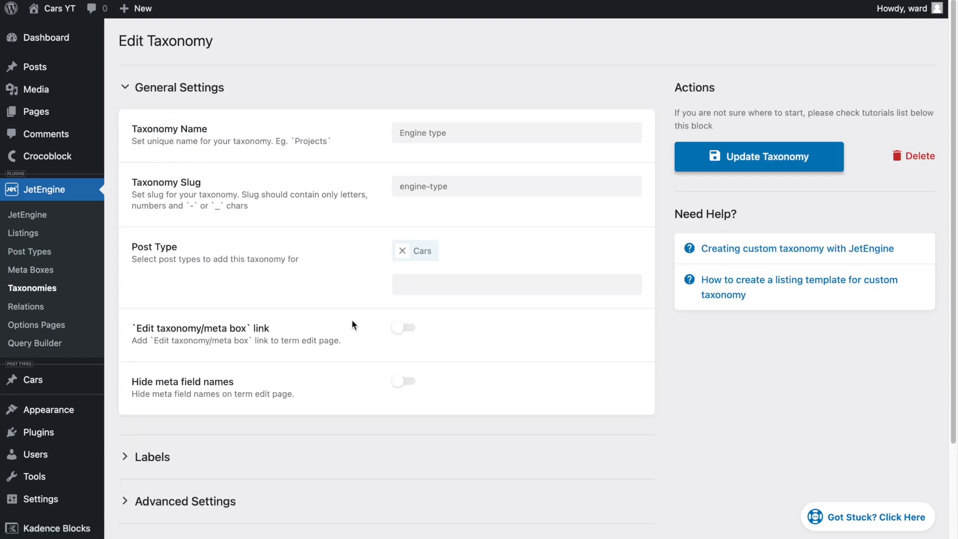
scroll(352, 324, "down", 2)
left_click(174, 388)
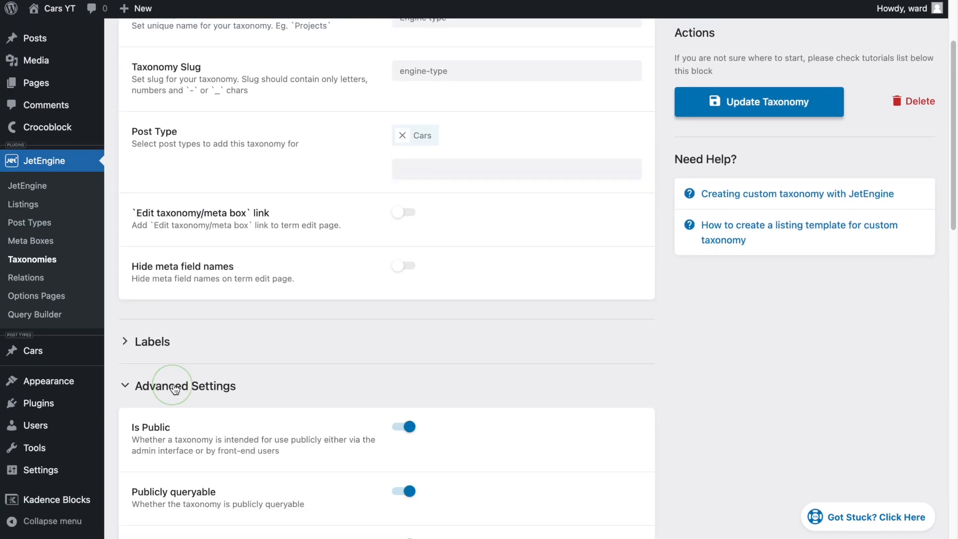
scroll(327, 431, "down", 15)
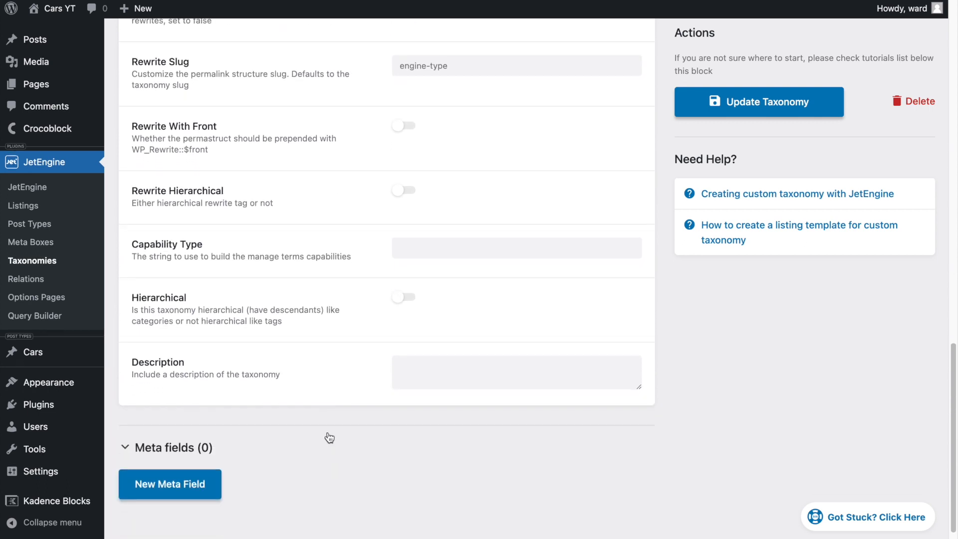
scroll(329, 437, "up", 1)
left_click(407, 341)
left_click(727, 115)
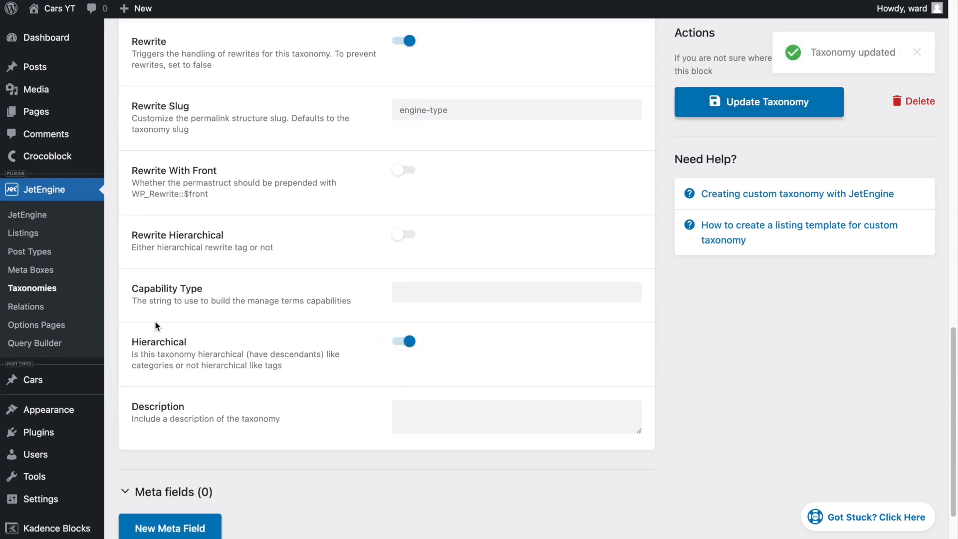
- Enable the Hierarchical option in the Brand taxonomy's advanced settings and update the taxonomy
left_click(13, 287)
left_click(154, 180)
scroll(322, 292, "down", 4)
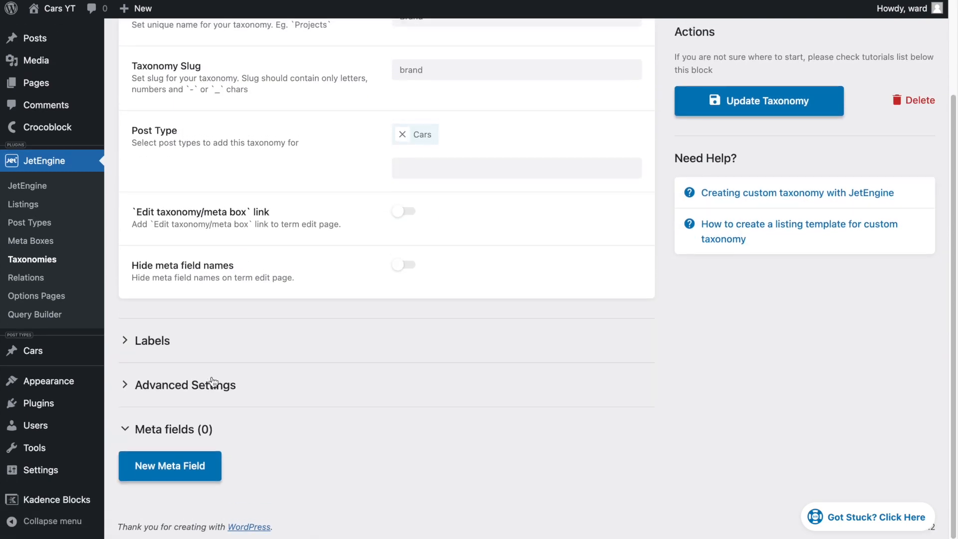
left_click(200, 384)
scroll(368, 441, "down", 10)
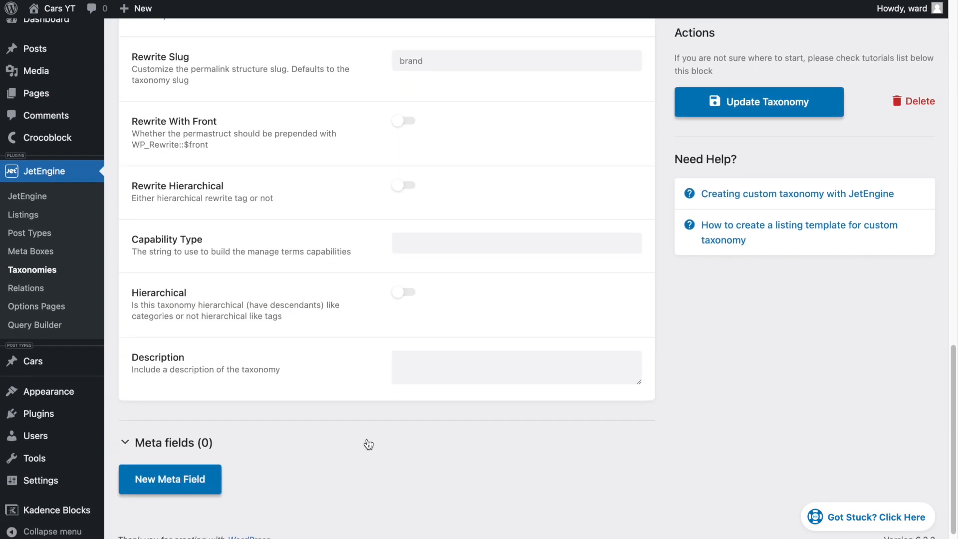
left_click(403, 291)
left_click(758, 101)
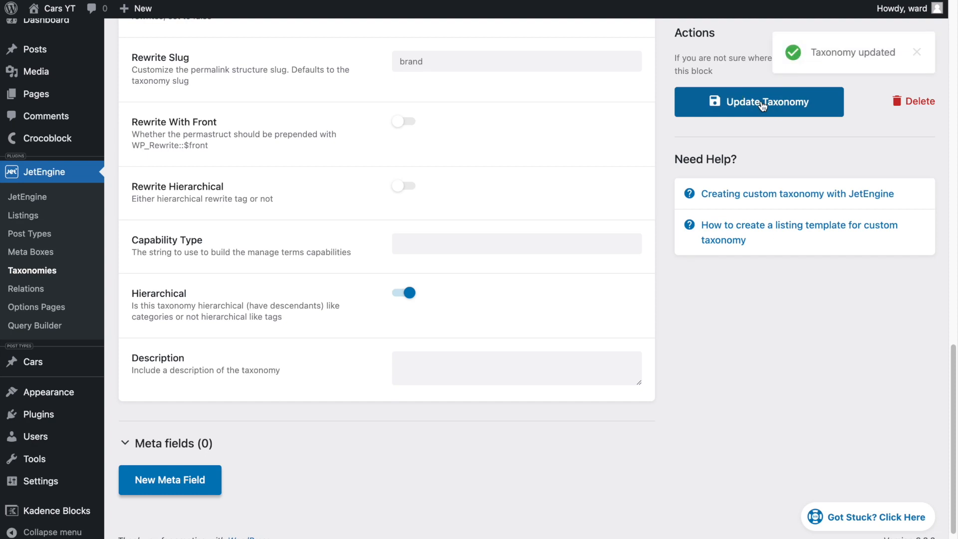
- Open the quick edit form of the Nissan GTR Sport car and examine its Transmission, Engine type and Brand boxes
left_click(27, 364)
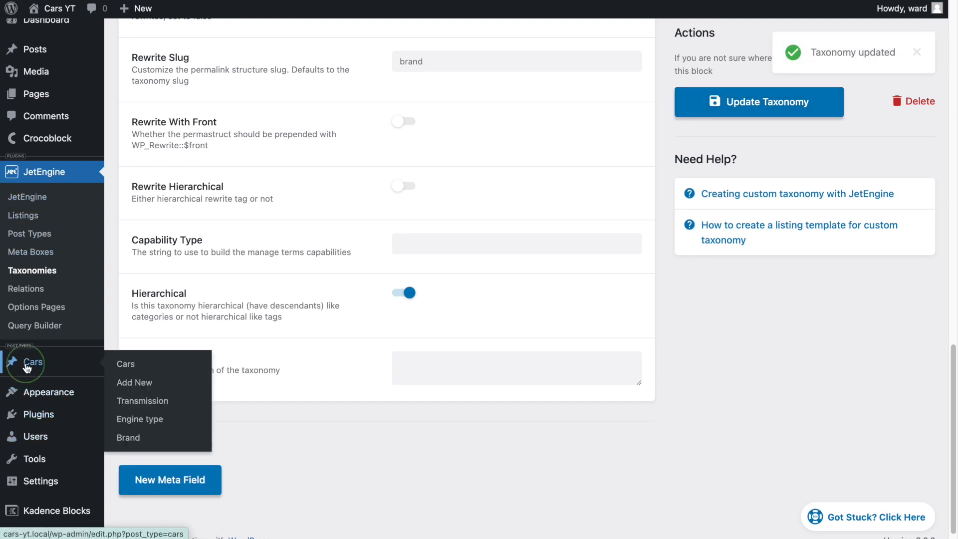
left_click(202, 233)
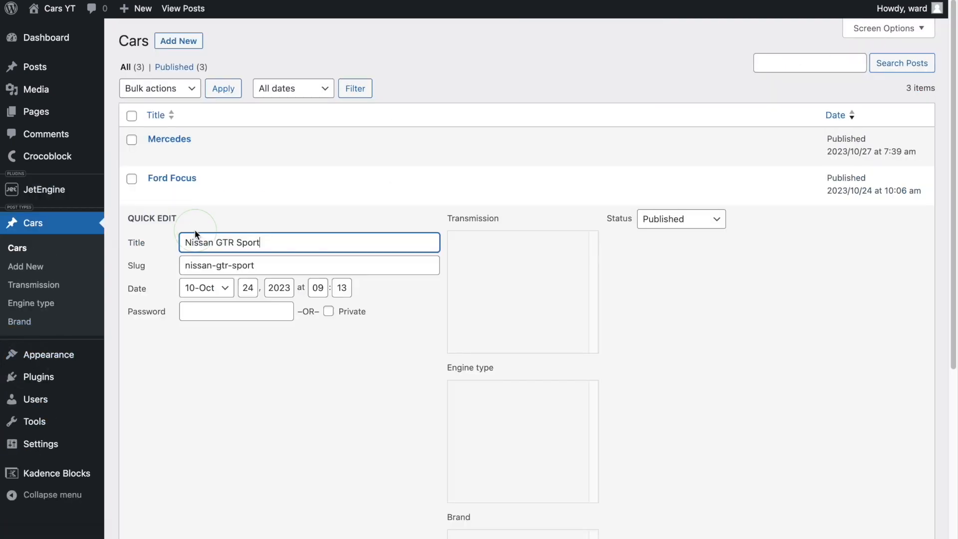
left_click(482, 263)
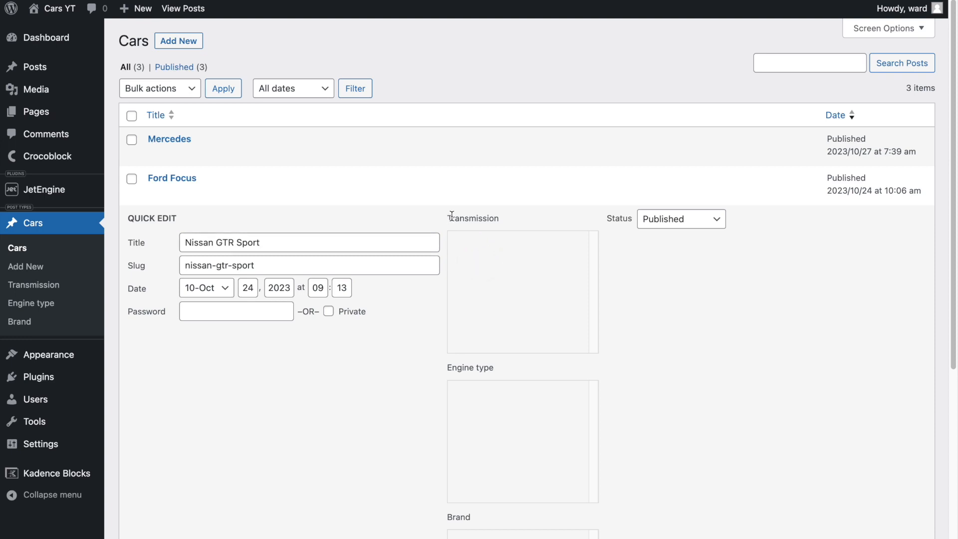
scroll(492, 338, "down", 2)
scroll(497, 444, "down", 2)
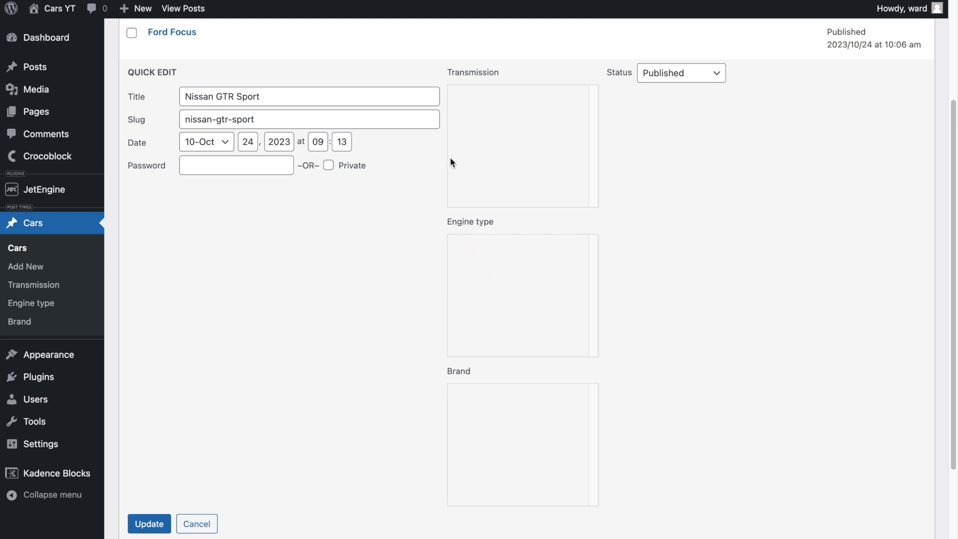
scroll(459, 284, "up", 1)
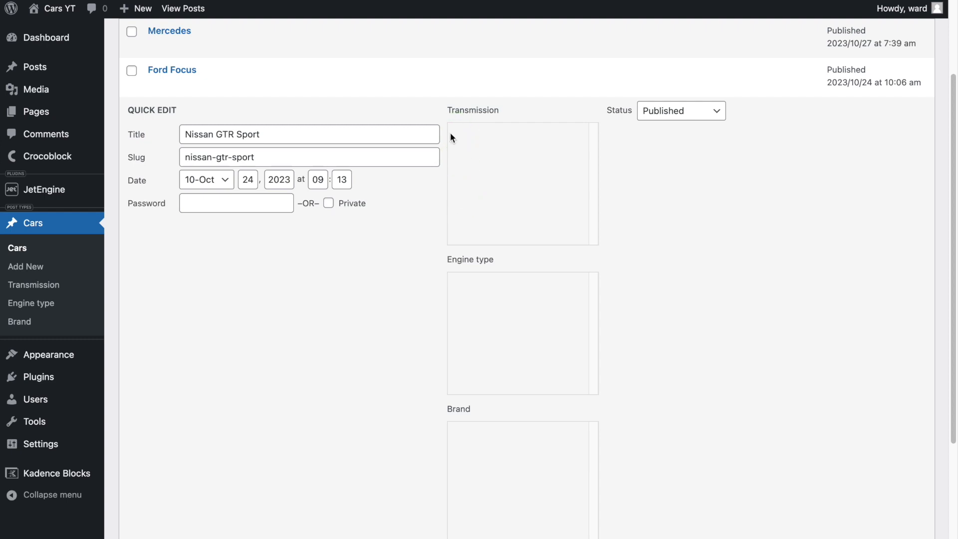
scroll(372, 292, "down", 1)
- Open the Ford Focus car in the editor, check its Transmission section, and return to the cars list
mouse_move(188, 74)
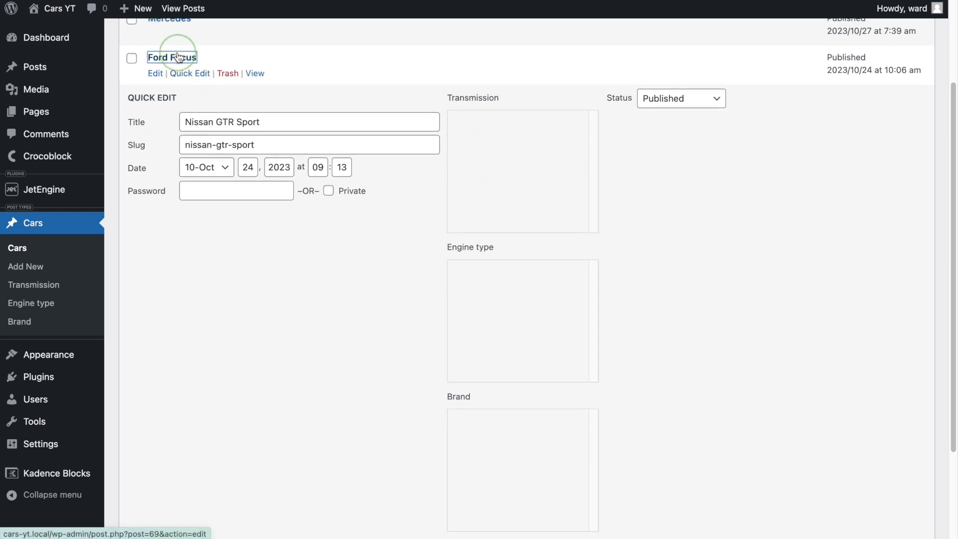
left_click(179, 58)
left_click(804, 283)
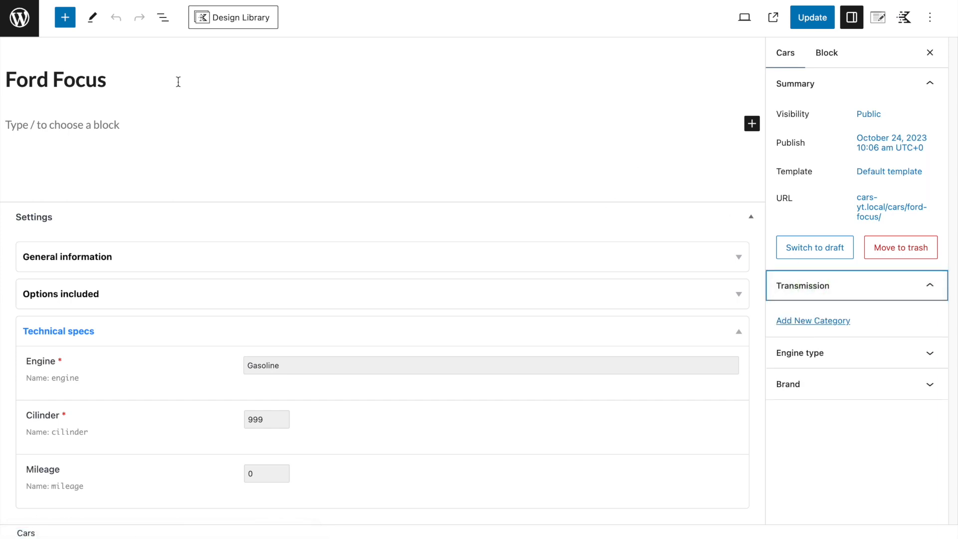
left_click(19, 19)
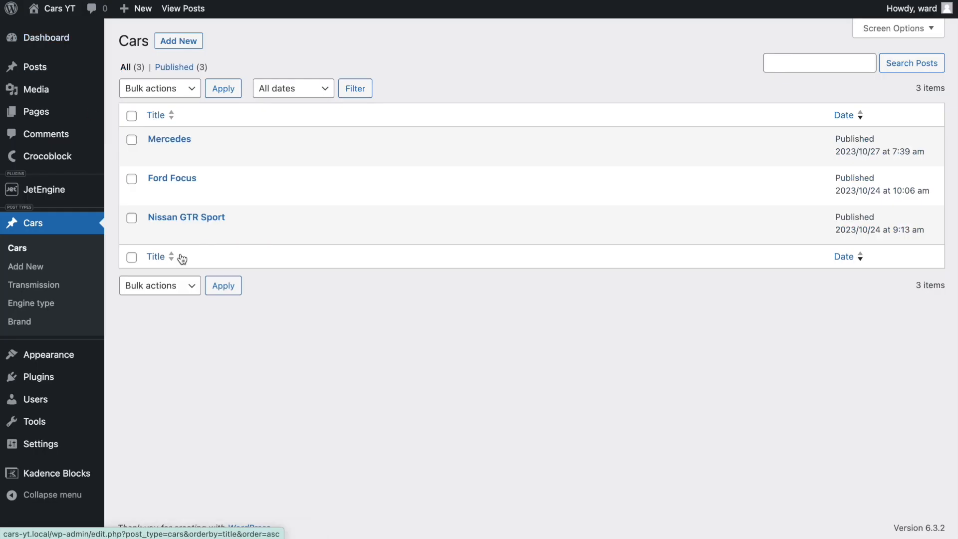
- Add the categories Manual and Automatic to the Transmission taxonomy of Cars
left_click(36, 287)
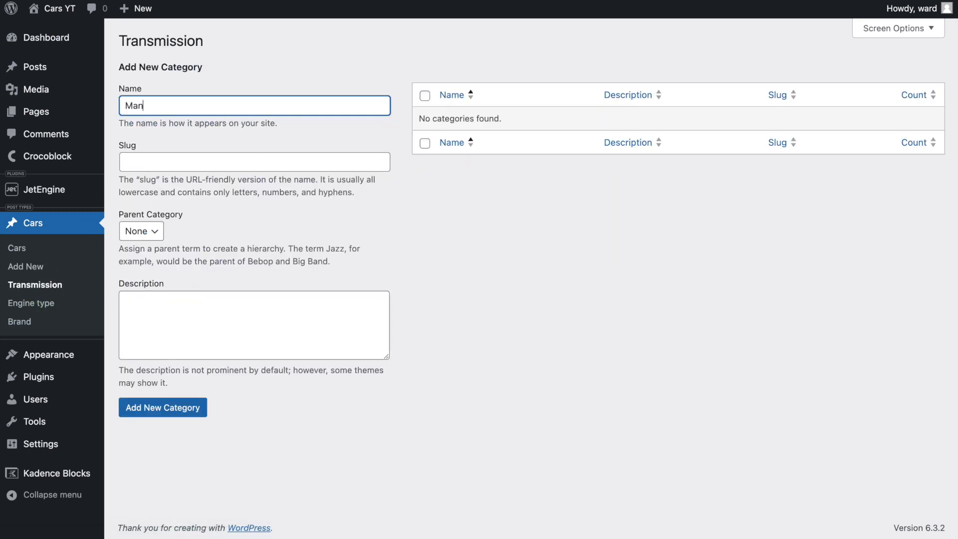
left_click(162, 411)
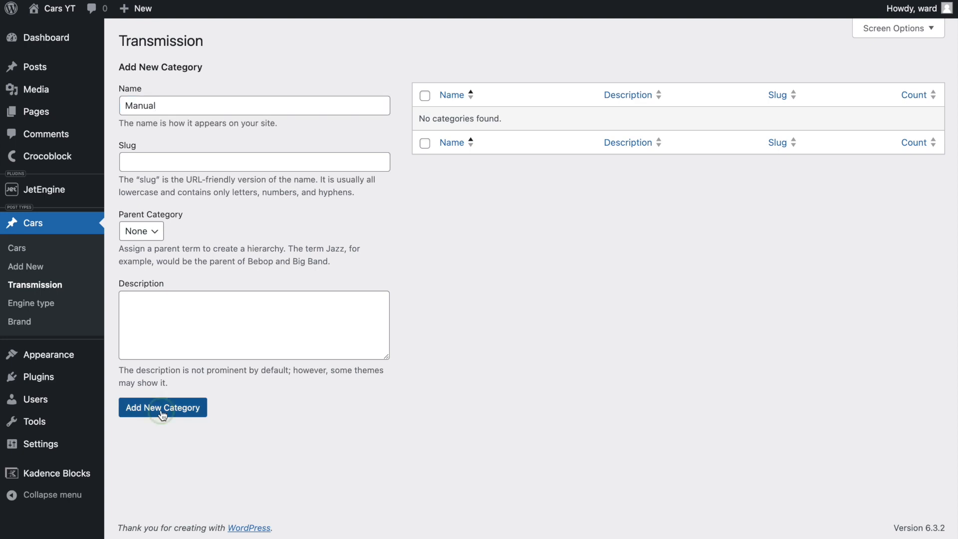
left_click(173, 136)
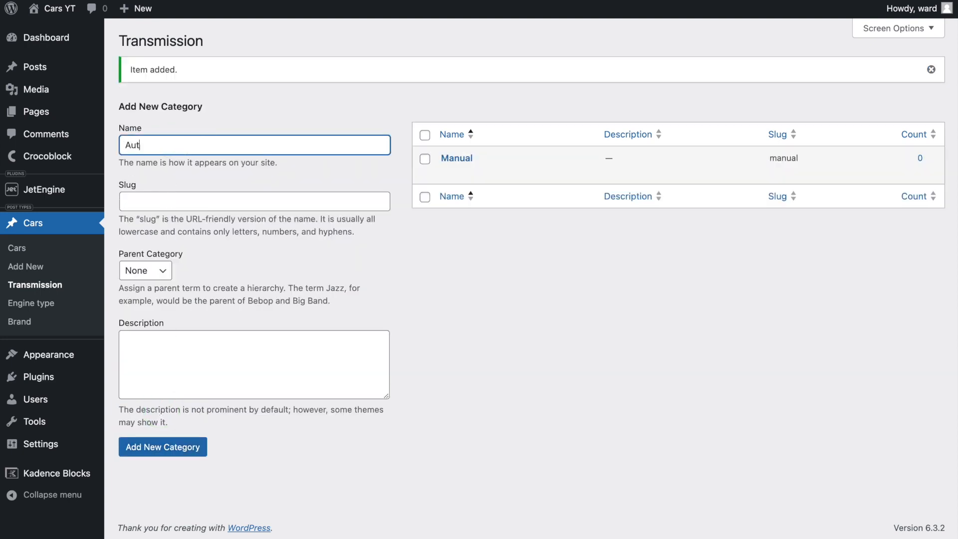
left_click(179, 444)
- Add the categories Diesel, Gasoline and Electric to the Engine type taxonomy of Cars
left_click(28, 306)
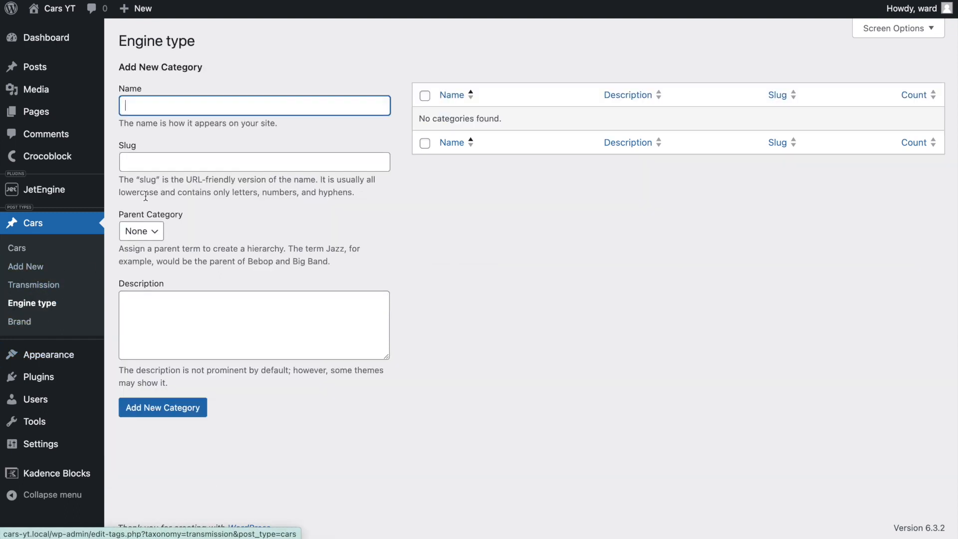
type("Diesel")
left_click(171, 407)
left_click(176, 144)
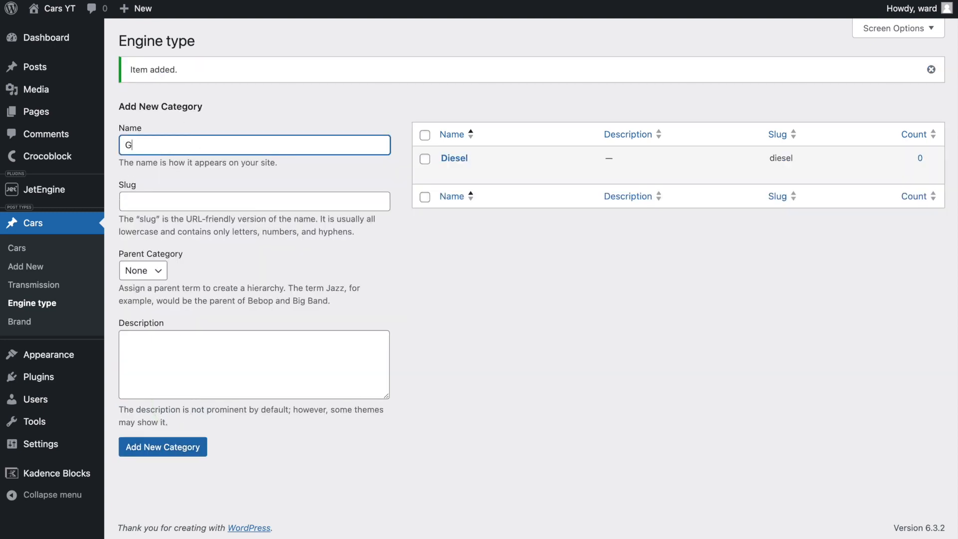
left_click(167, 447)
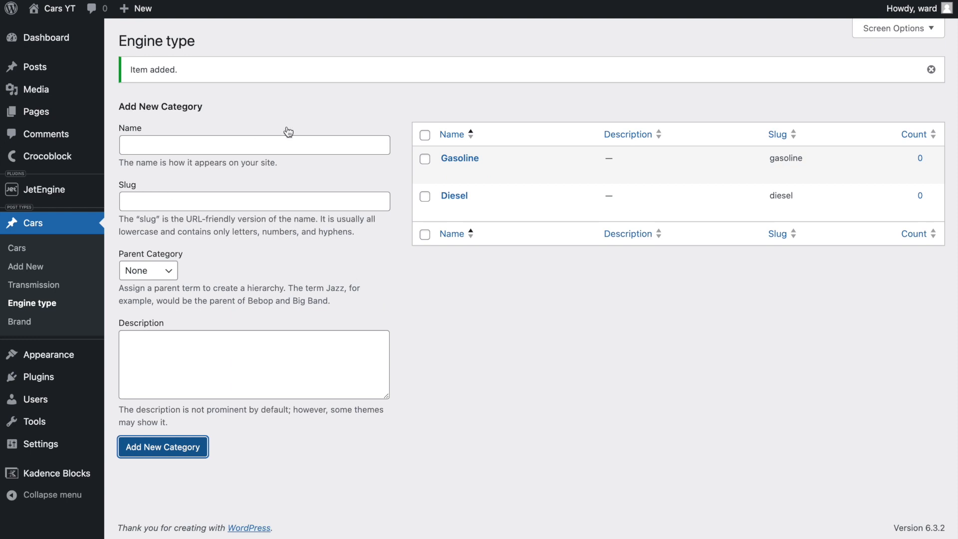
left_click(197, 146)
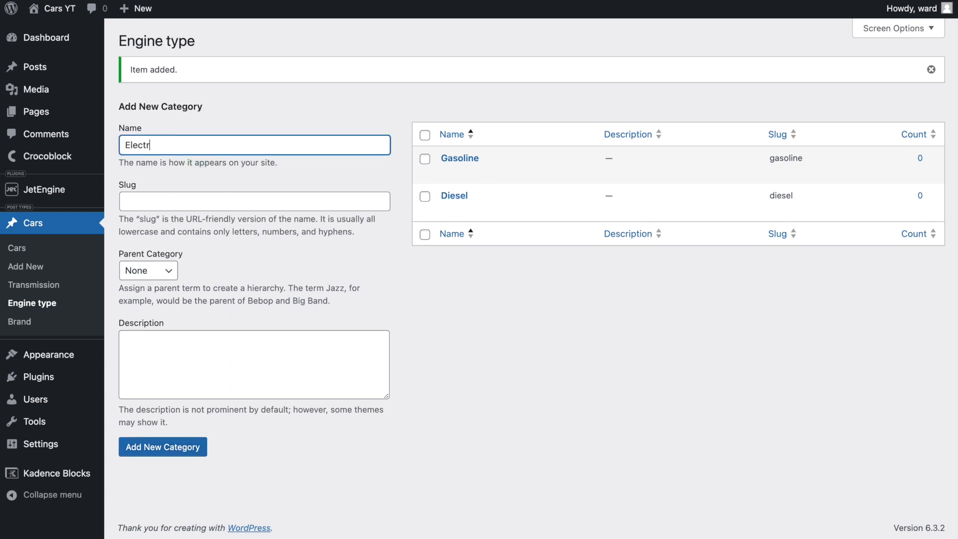
left_click(174, 447)
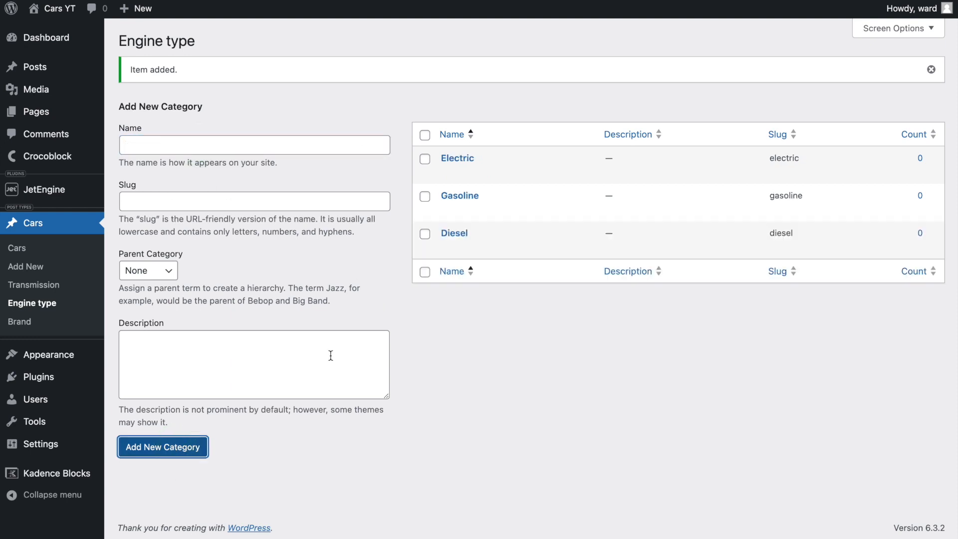
- Add the categories Mercedes, Nissan and Ford to the Brand taxonomy of Cars
left_click(20, 321)
left_click(184, 102)
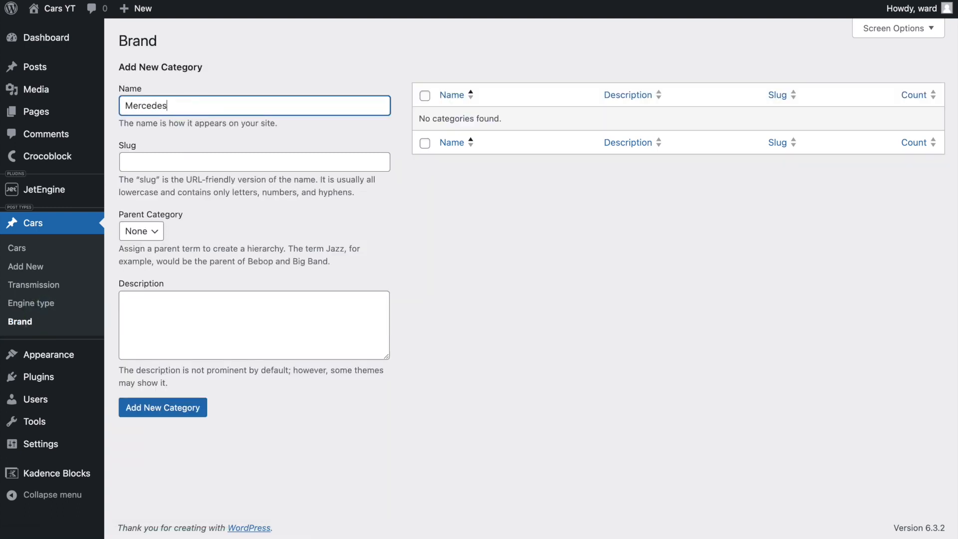
left_click(178, 408)
left_click(174, 149)
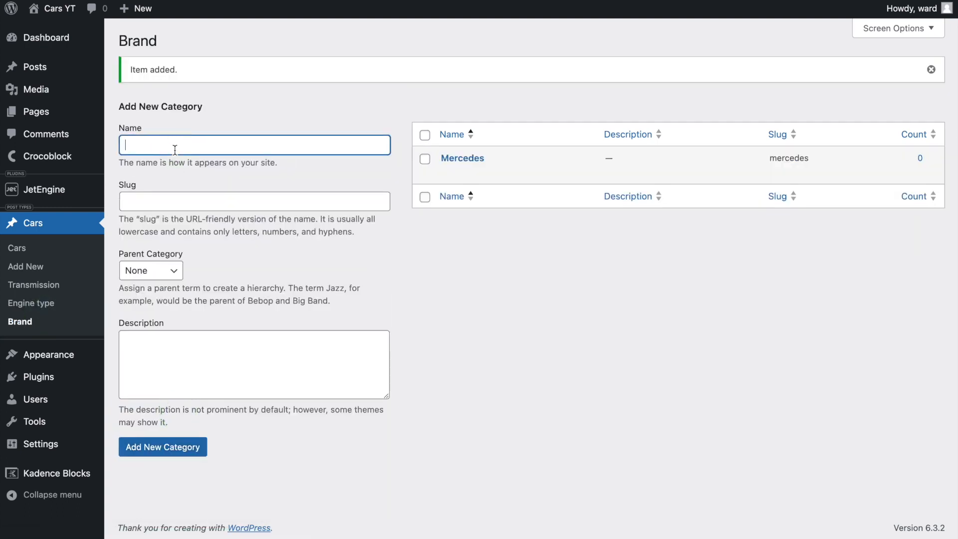
left_click(169, 447)
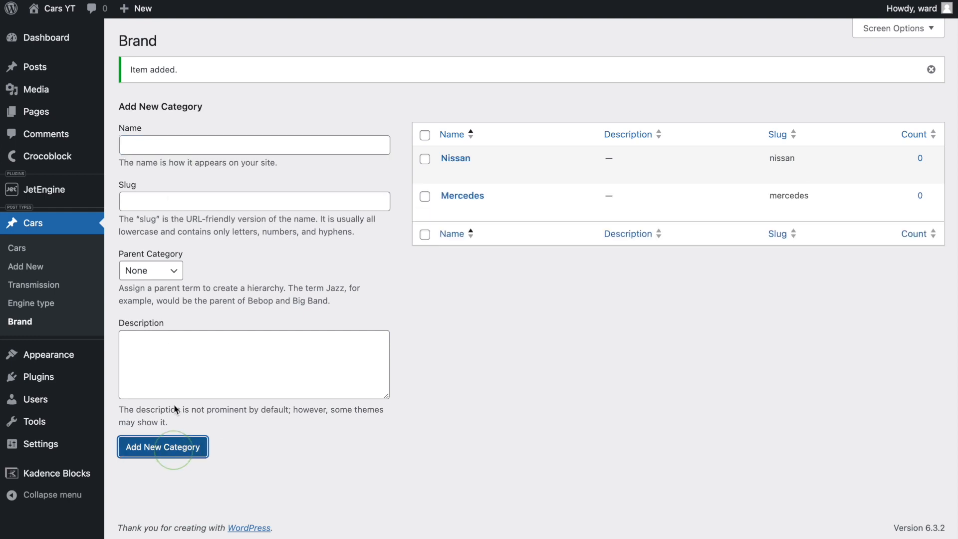
left_click(160, 146)
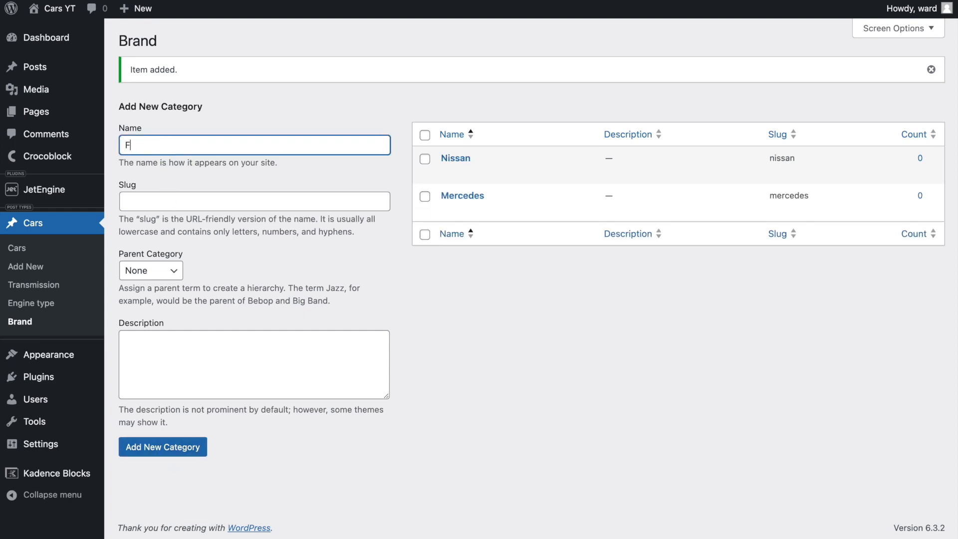
left_click(177, 447)
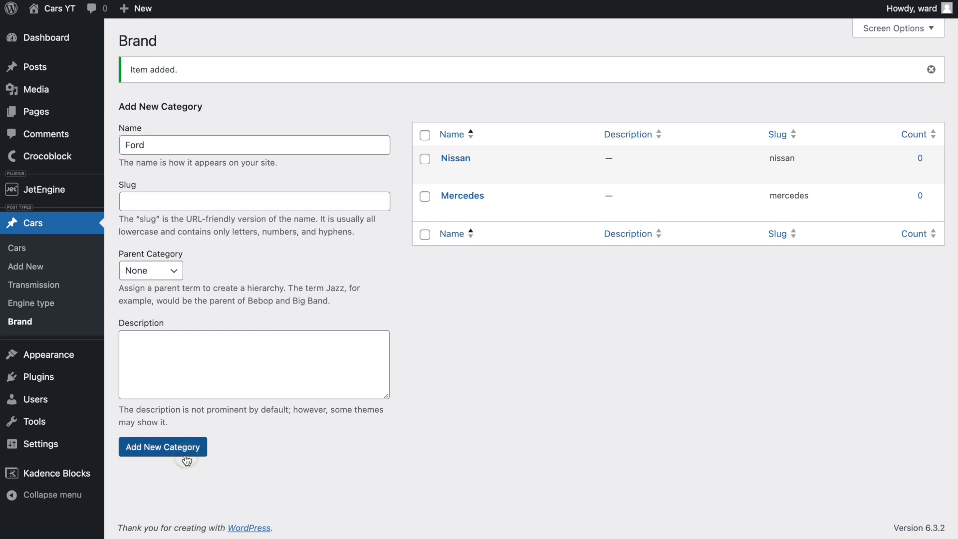
- Quick edit the Mercedes car to assign transmission Automatic, engine type Diesel and brand Mercedes, and update it
left_click(16, 248)
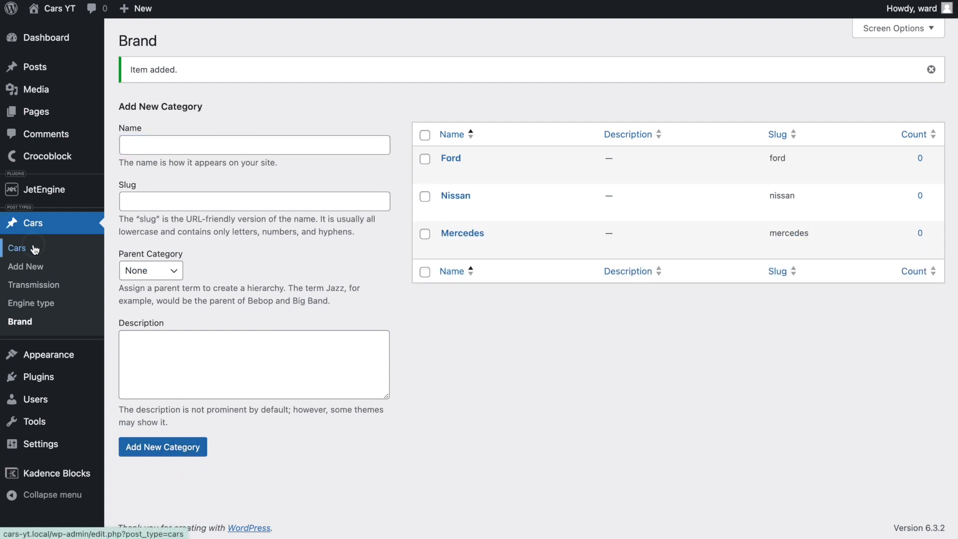
left_click(198, 156)
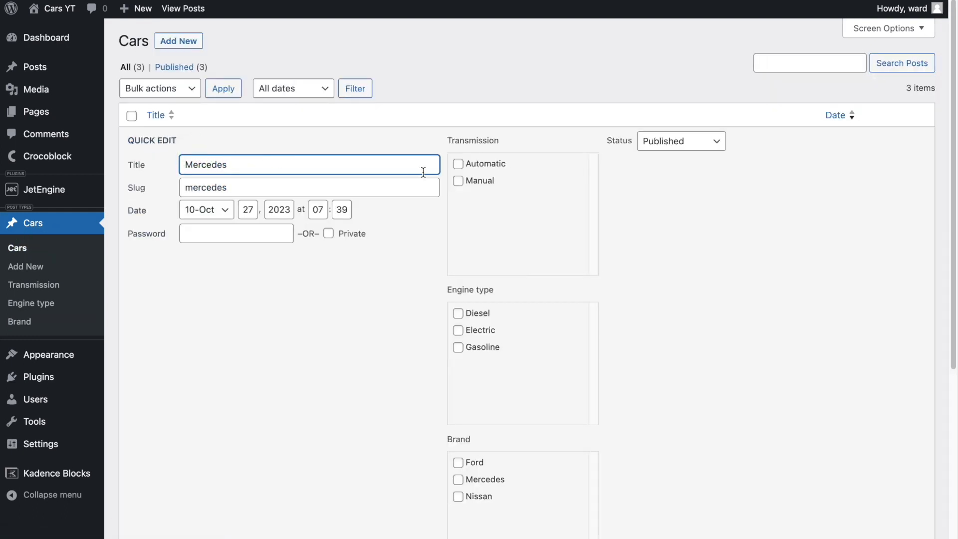
left_click(471, 164)
scroll(510, 178, "down", 1)
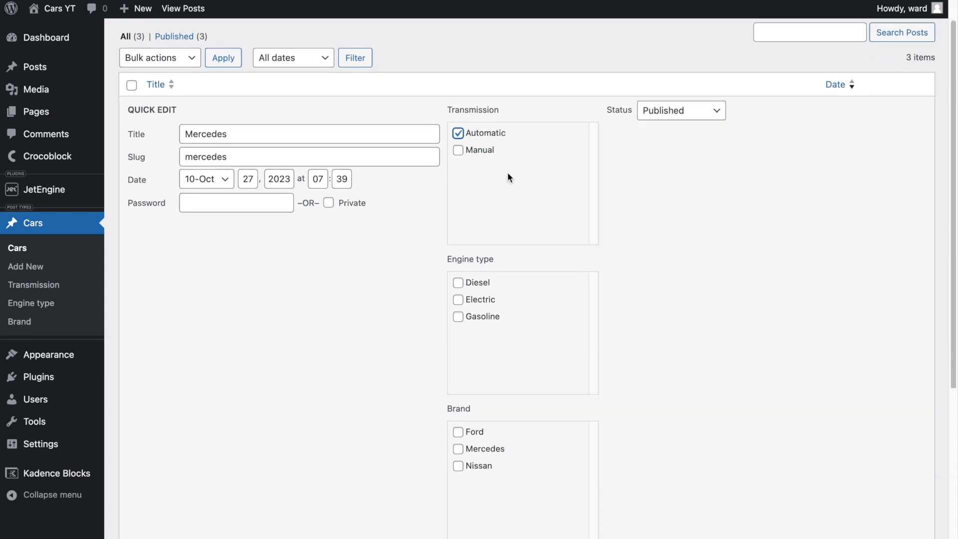
scroll(509, 177, "down", 2)
left_click(487, 209)
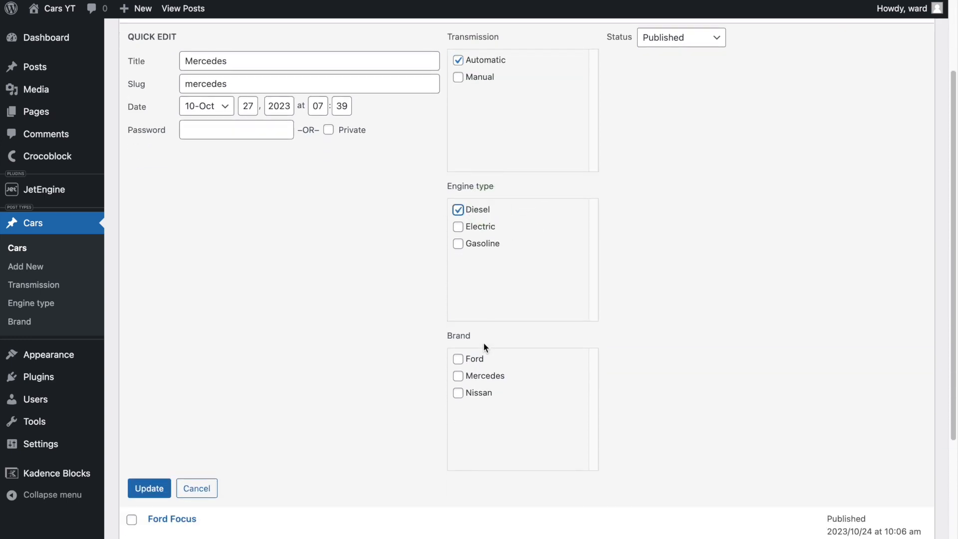
left_click(482, 379)
left_click(151, 488)
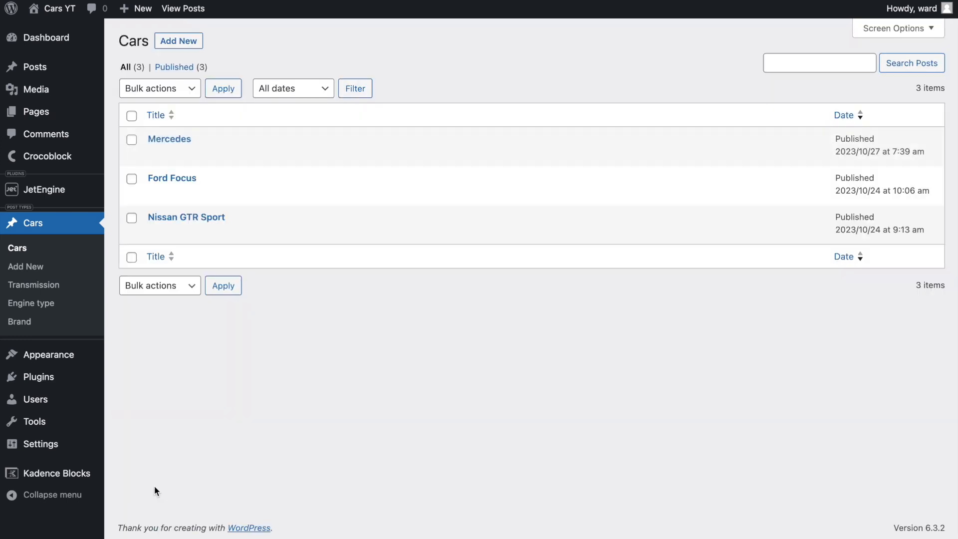
- Quick edit the Ford Focus car to assign transmission Manual, engine type Gasoline and brand Ford, and update it
left_click(190, 194)
left_click(458, 220)
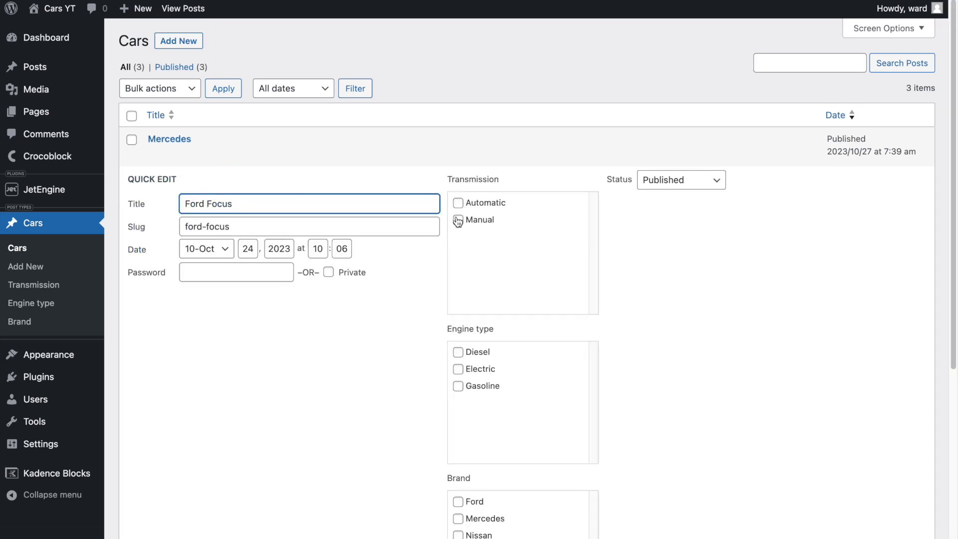
scroll(469, 350, "down", 1)
left_click(457, 329)
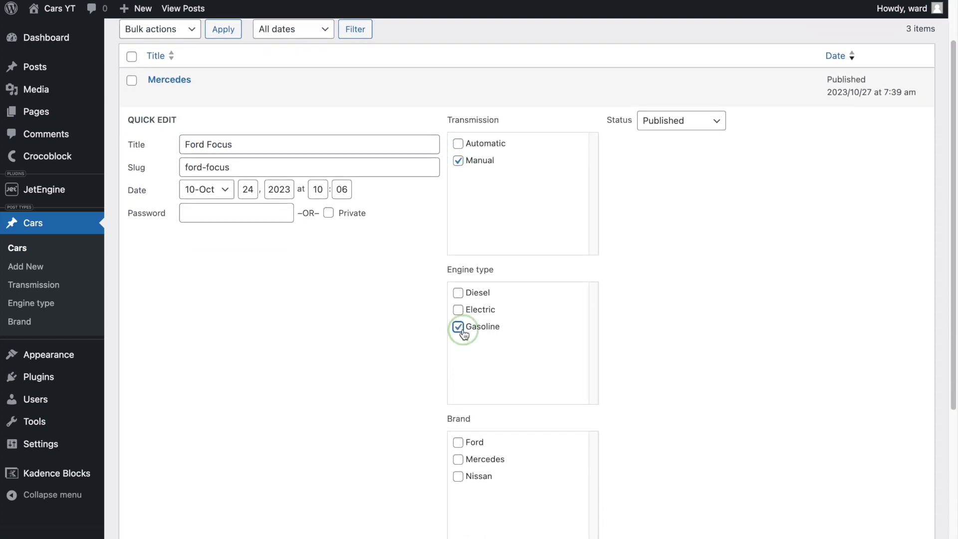
scroll(471, 468, "down", 1)
scroll(472, 469, "down", 1)
left_click(458, 378)
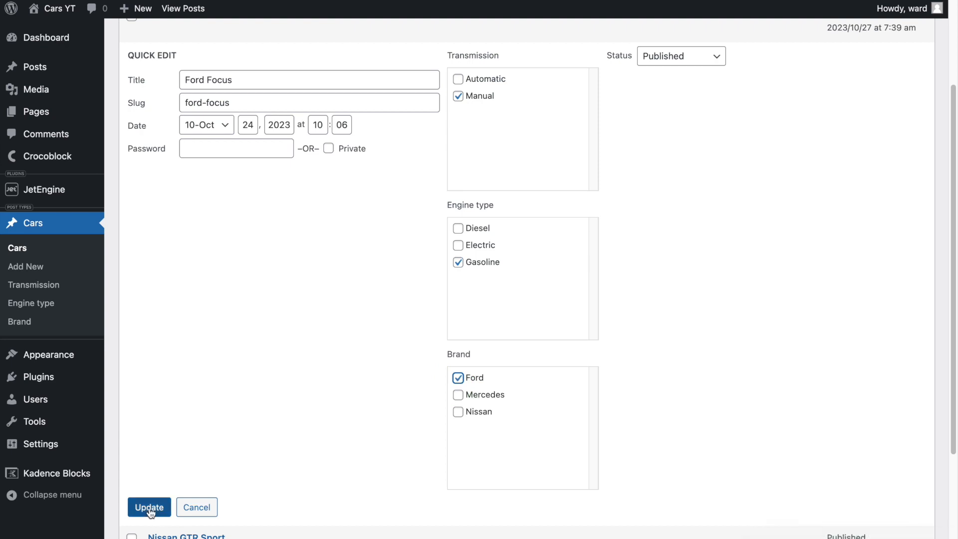
left_click(134, 508)
- Quick edit the Nissan GTR Sport car to assign transmission Automatic, engine type Diesel and brand Nissan, and update it
left_click(190, 234)
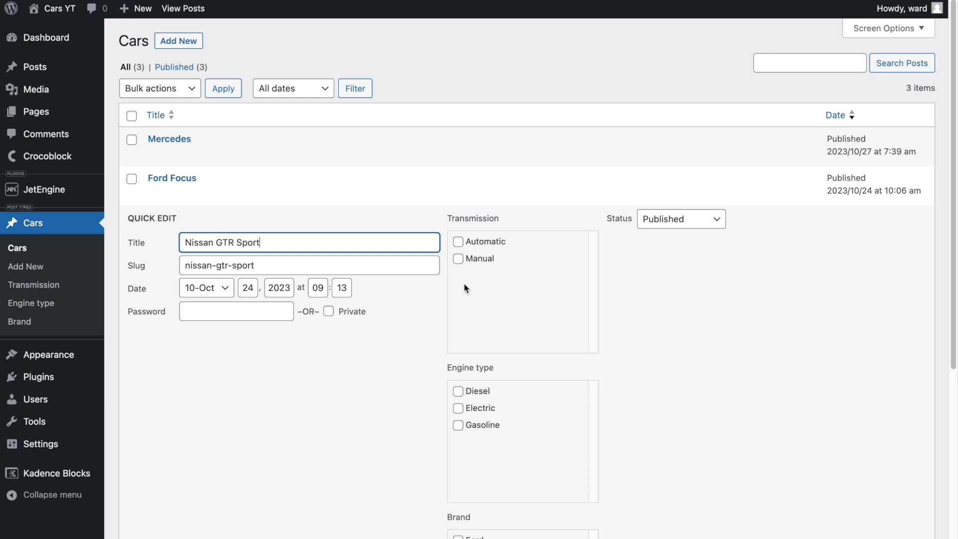
left_click(459, 244)
scroll(496, 349, "down", 1)
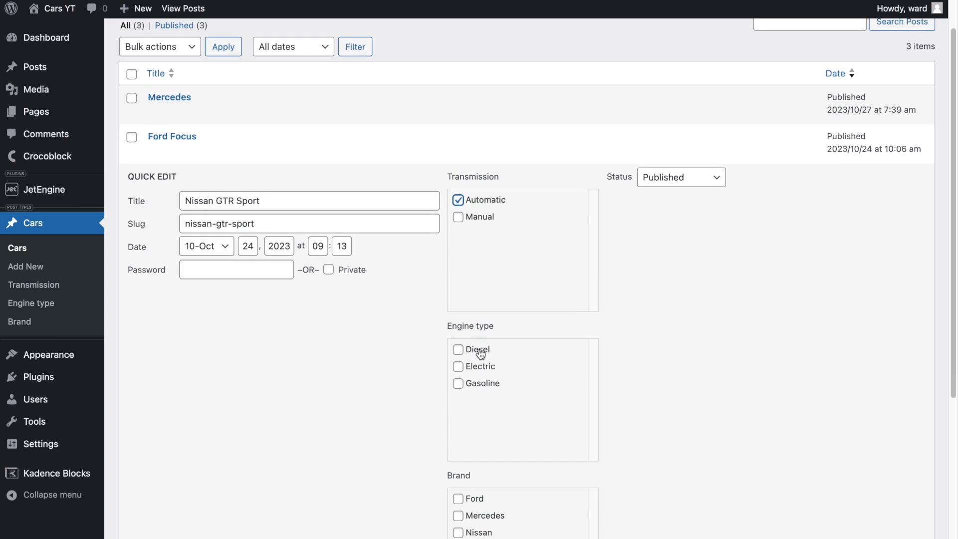
left_click(477, 351)
scroll(478, 353, "down", 3)
left_click(461, 363)
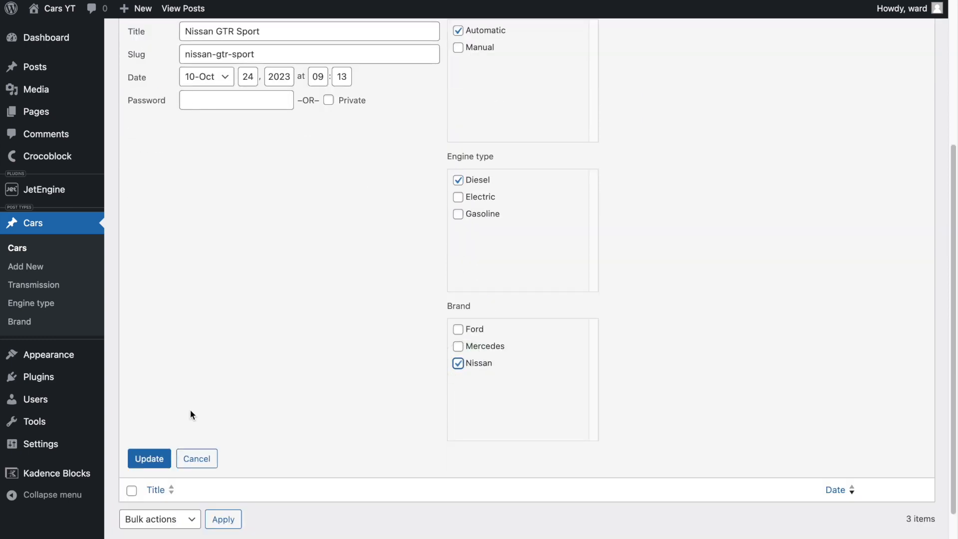
left_click(147, 458)
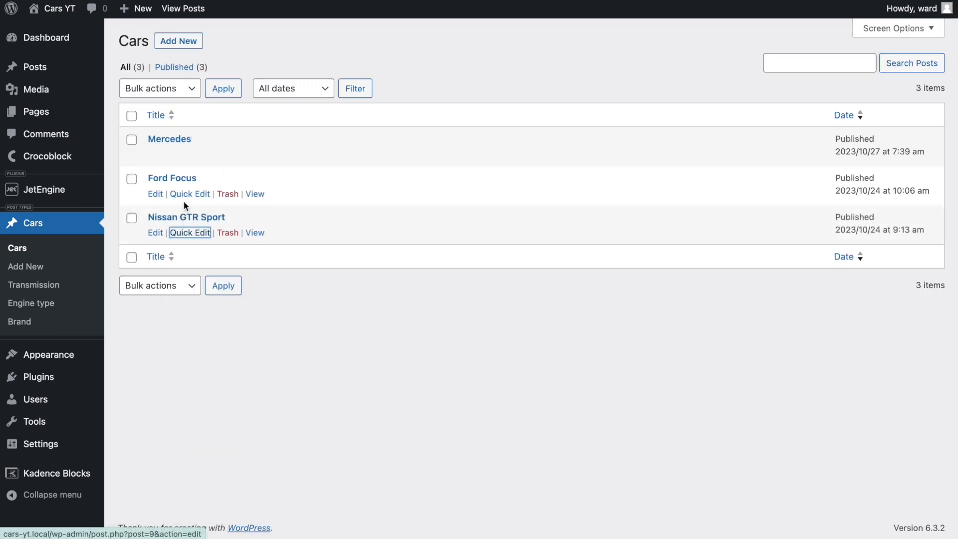
- Open the Nissan GTR Sport car in the editor and examine its Transmission options and the form for adding a category
left_click(202, 218)
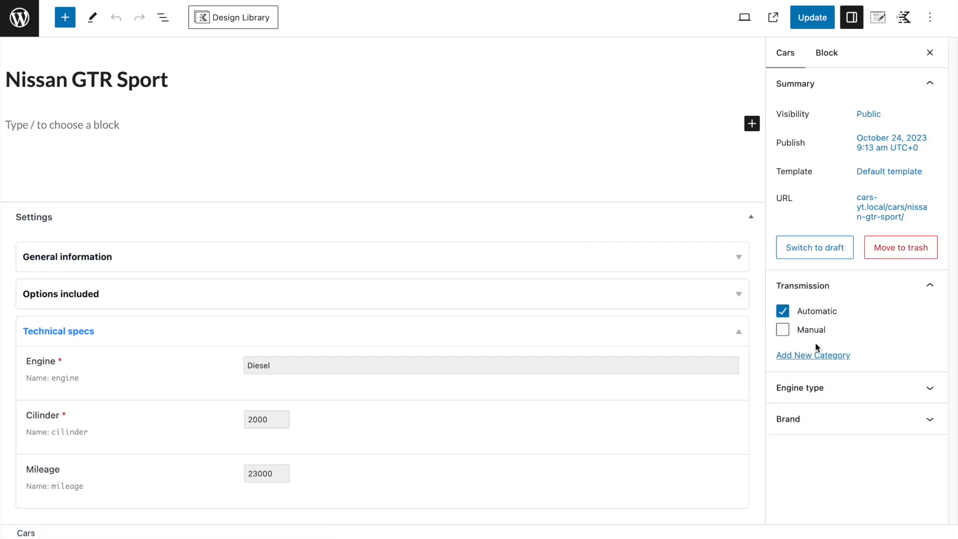
left_click(817, 356)
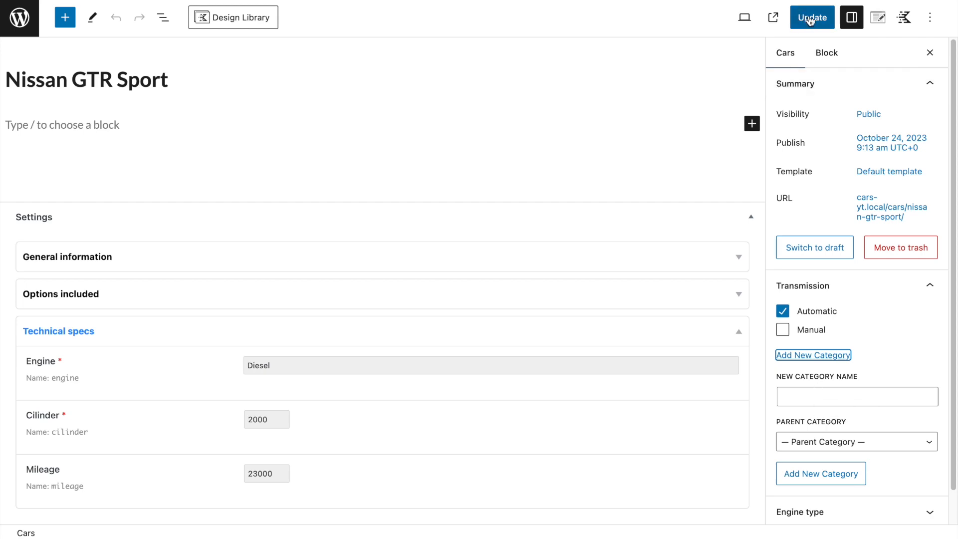
left_click(3, 3)
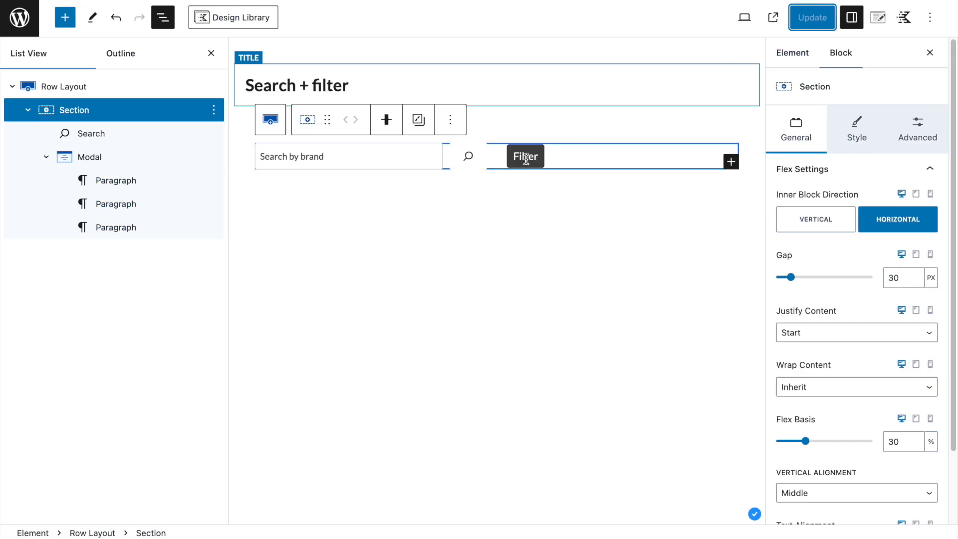
- Reopen the Search + filter element from the Elements list and show the content of its Filter modal
left_click(20, 18)
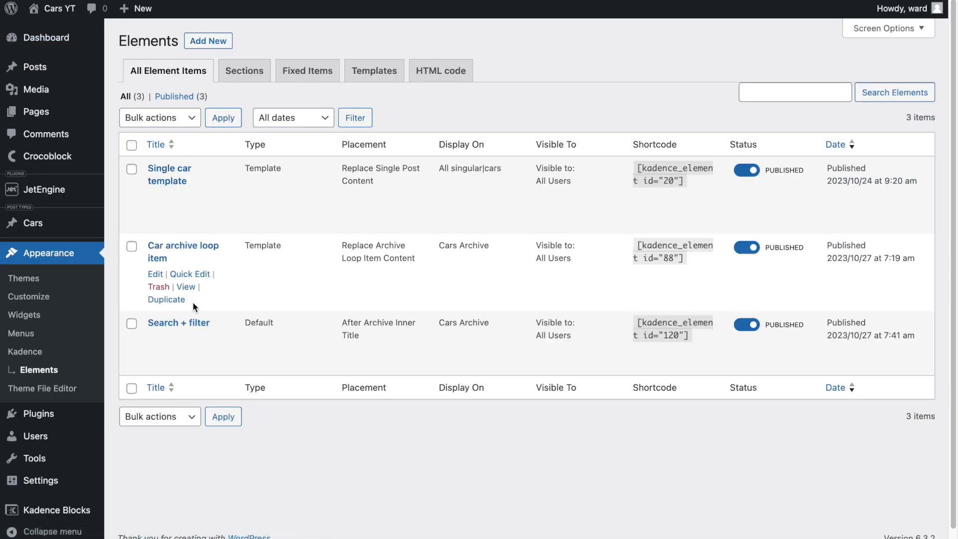
left_click(199, 323)
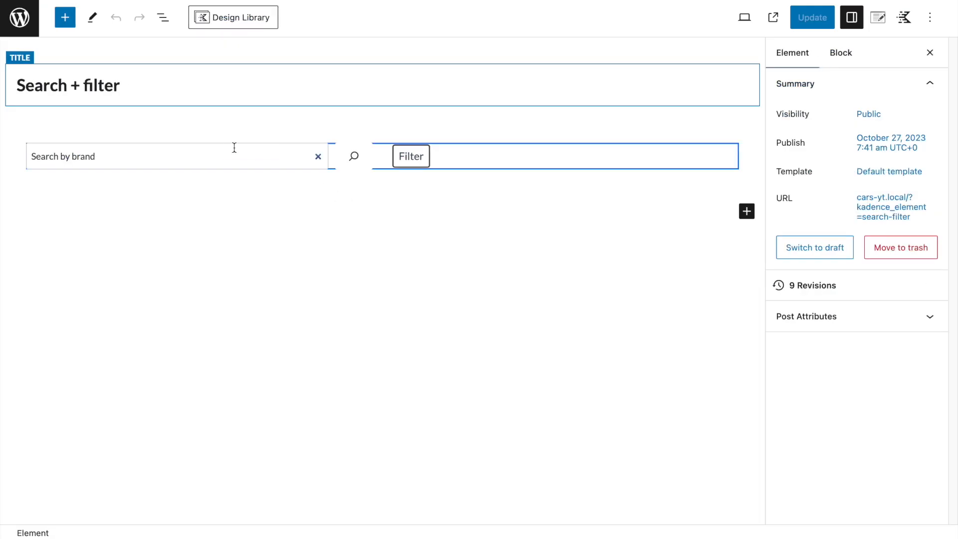
left_click(411, 155)
left_click(436, 188)
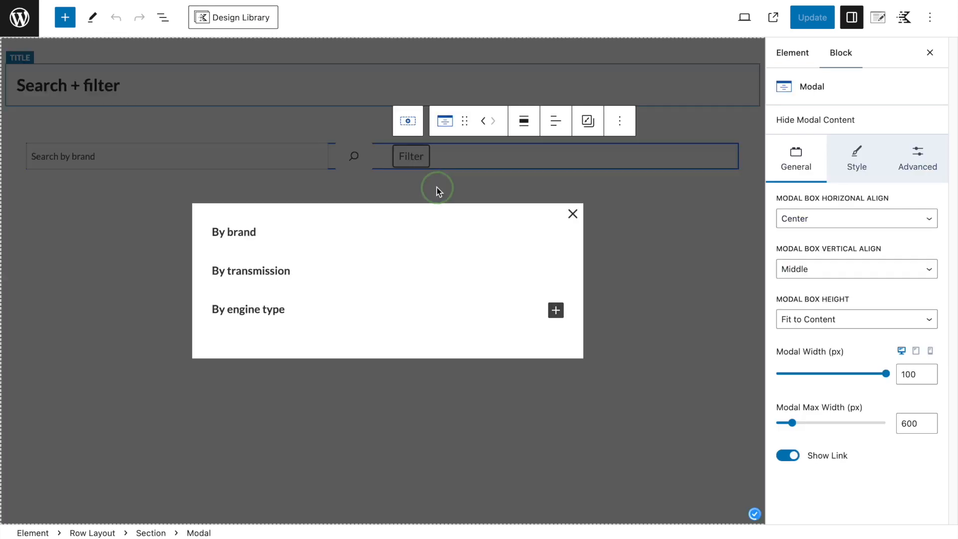
- Insert a Tag Cloud block below By brand in the modal and set its taxonomy to Brand
left_click(265, 233)
left_click(265, 241)
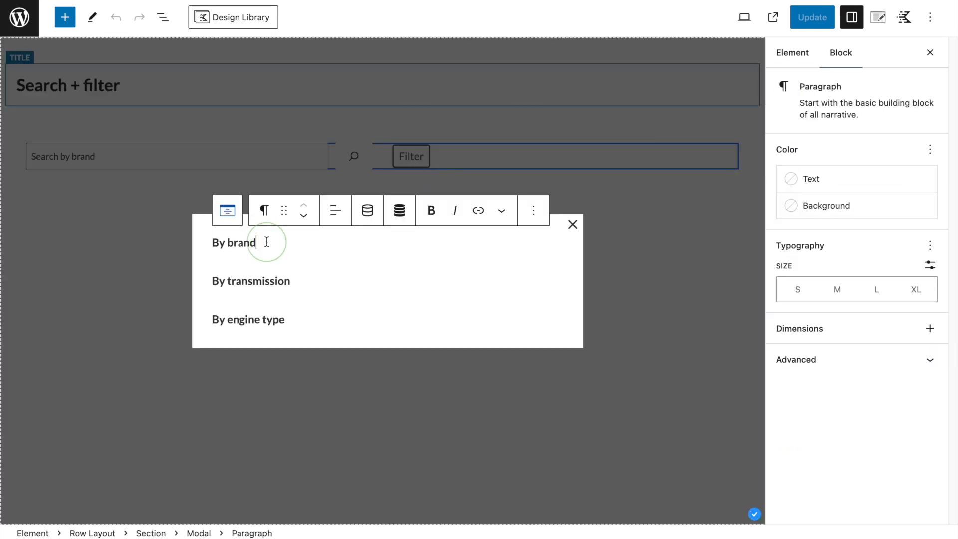
key("Return")
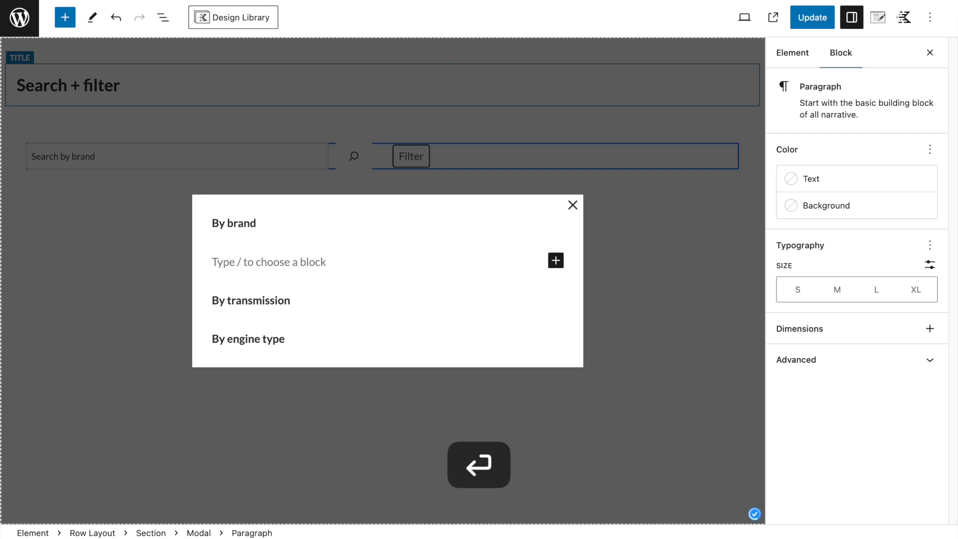
left_click(213, 265)
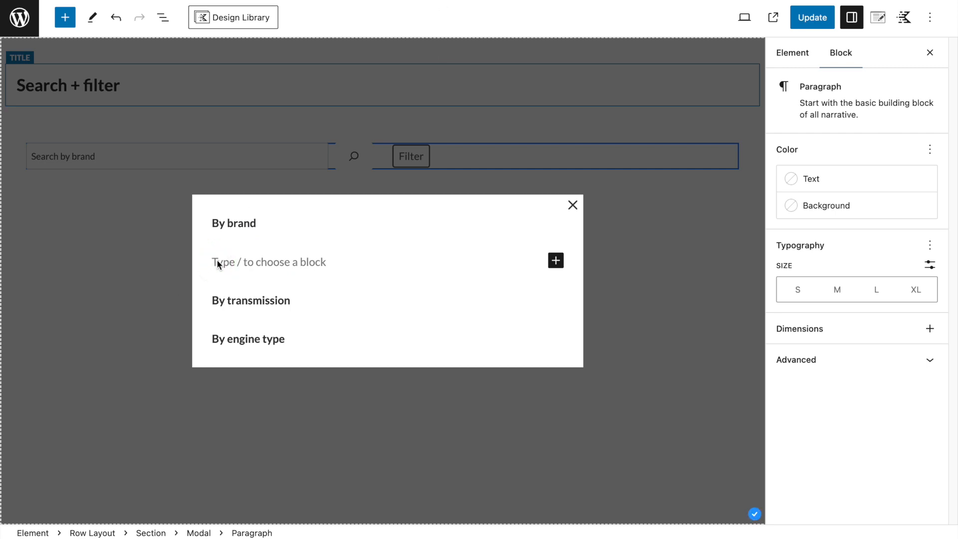
type("/tag")
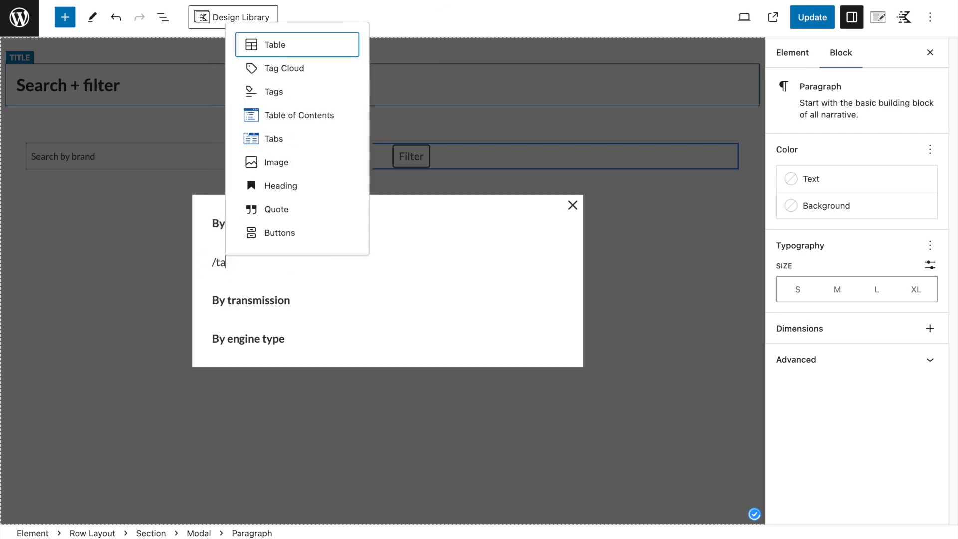
left_click(304, 166)
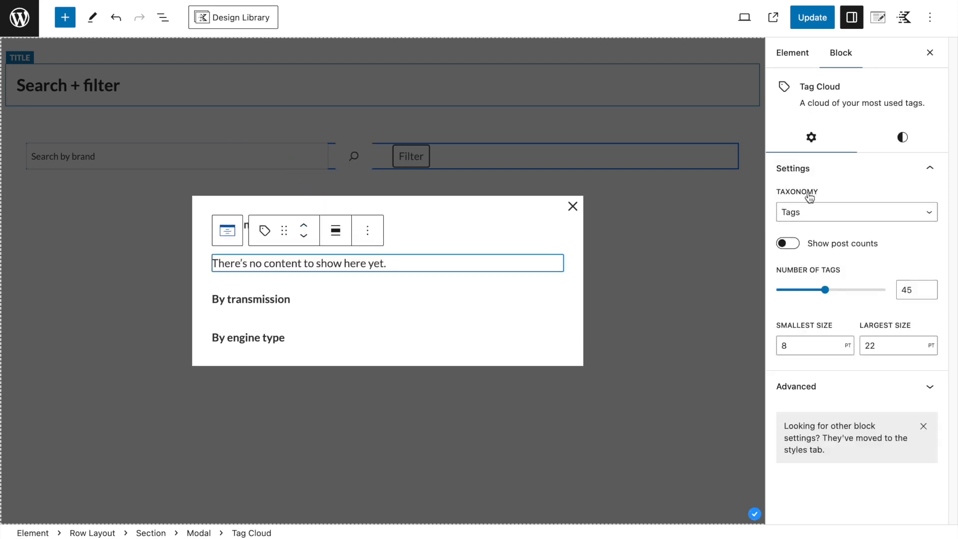
left_click(810, 212)
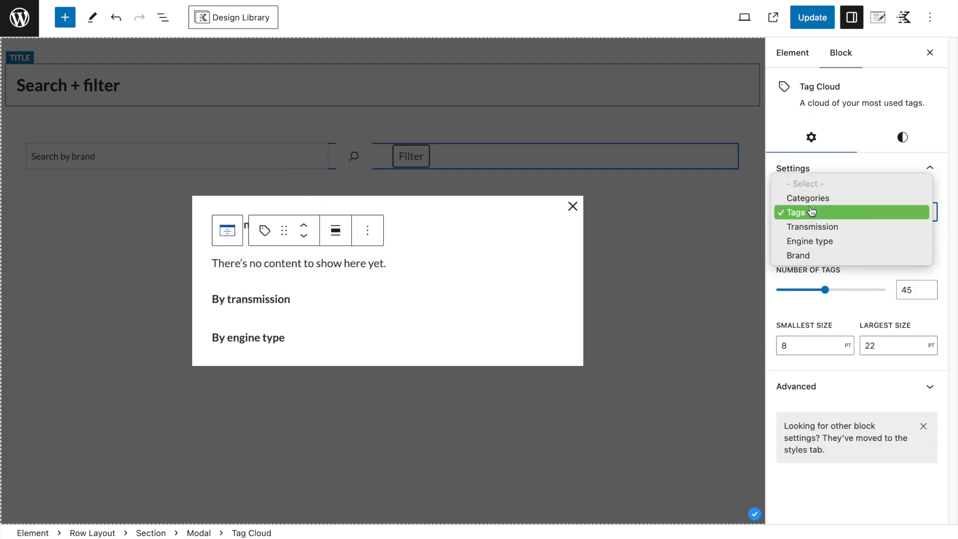
left_click(825, 254)
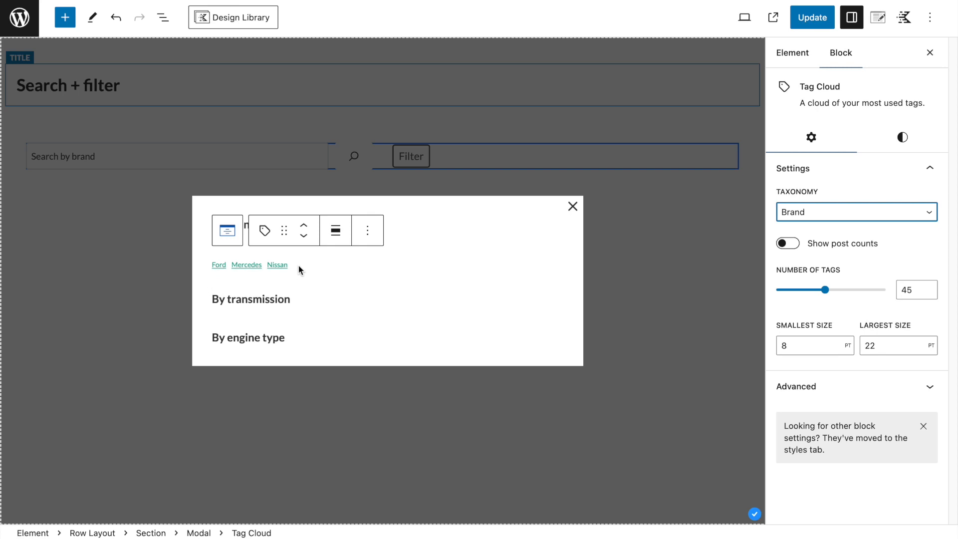
- Set the brand tag cloud's smallest and largest sizes to 10 pt, show its post counts, and update the element
left_click_drag(771, 323, 921, 324)
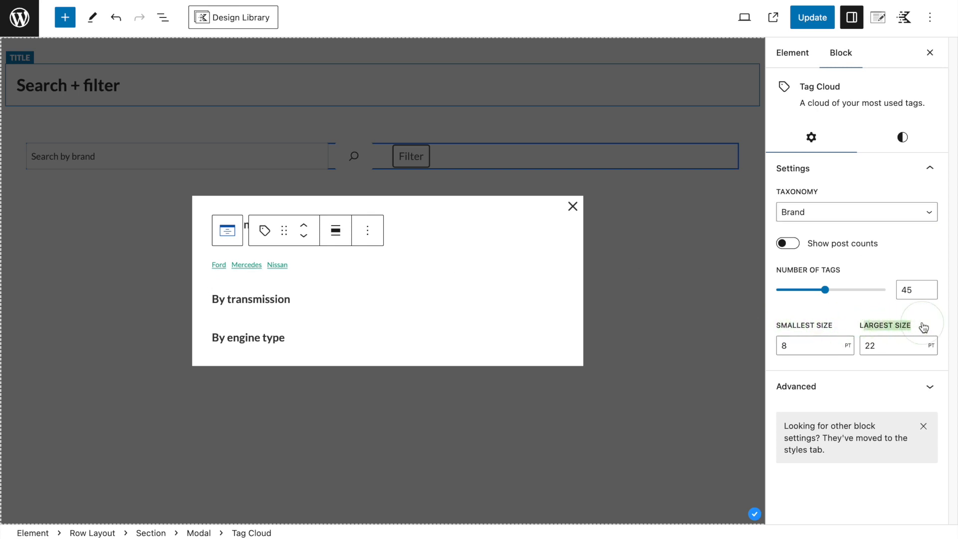
left_click_drag(790, 346, 771, 346)
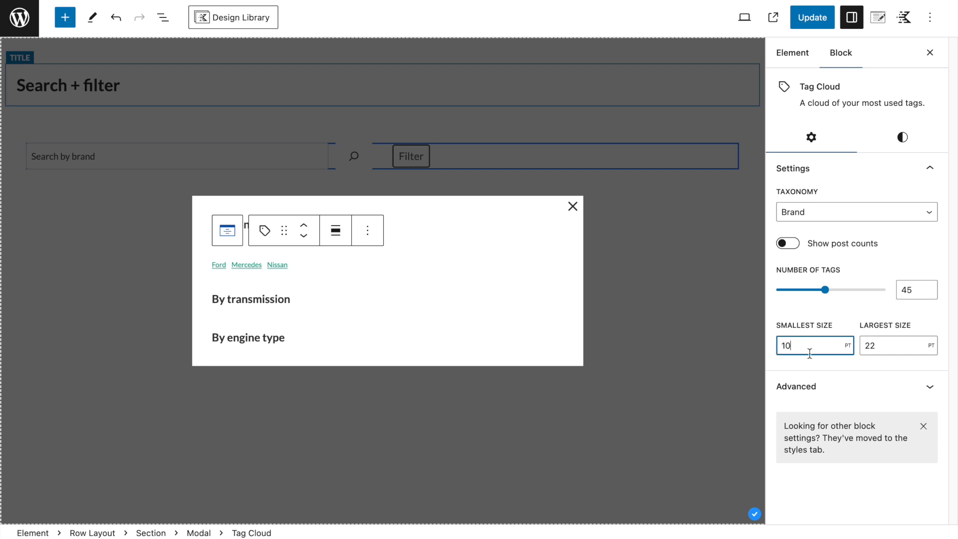
double_click(861, 345)
type("10")
left_click(857, 365)
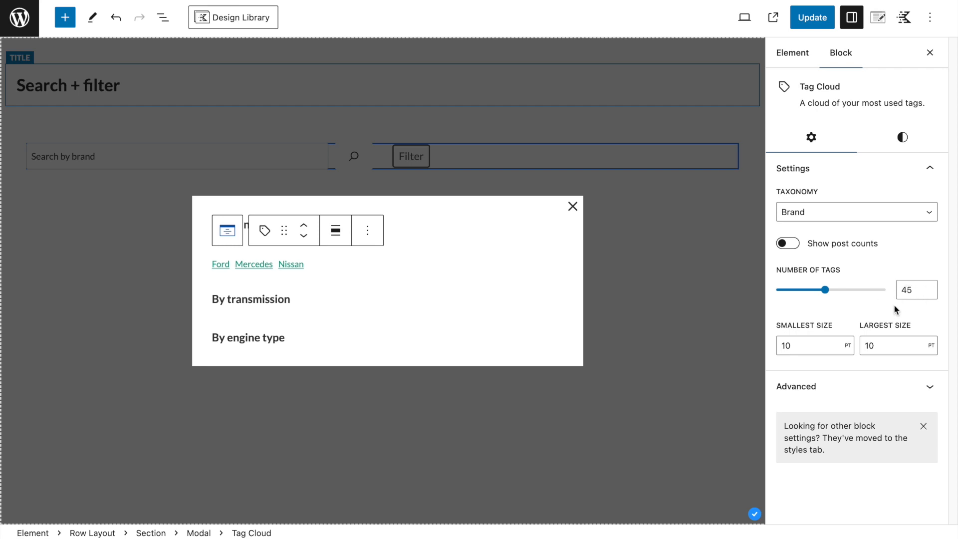
left_click(788, 244)
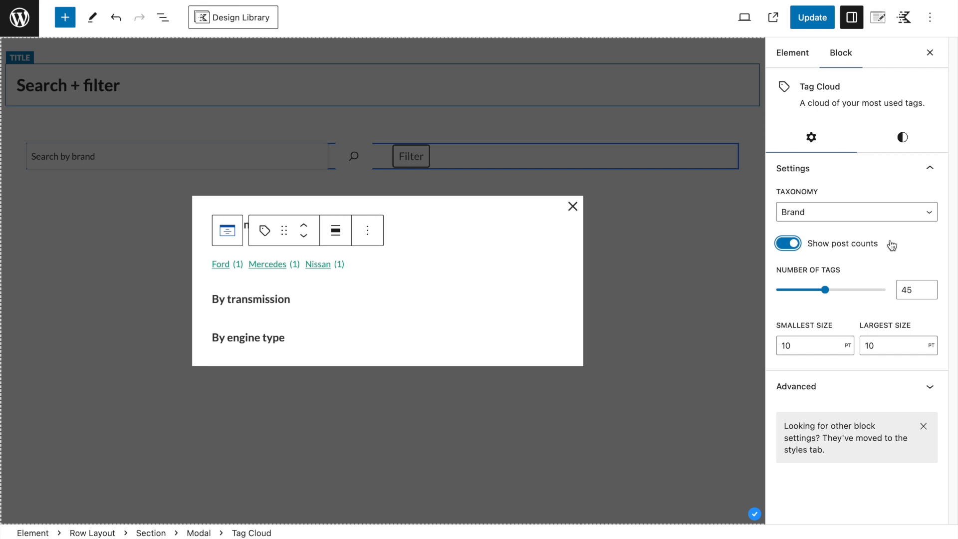
left_click(812, 17)
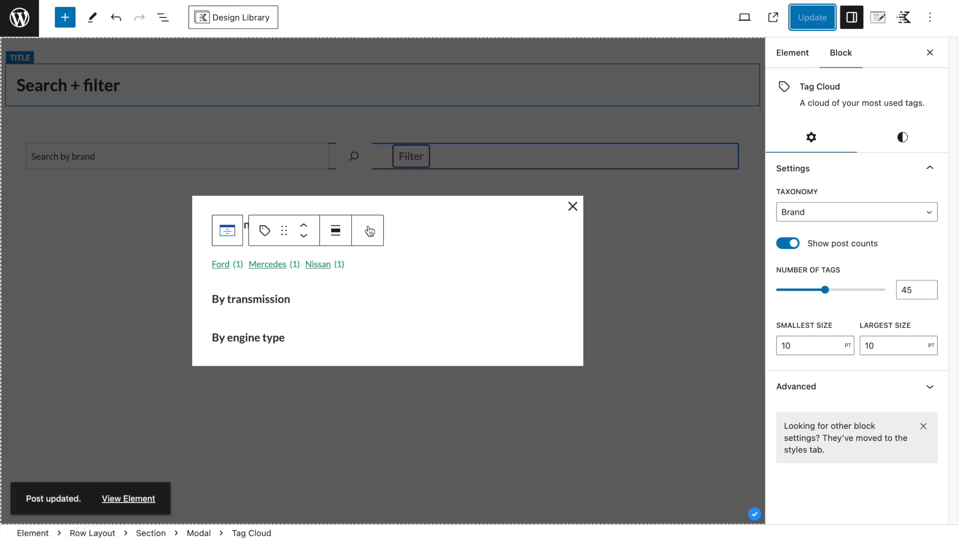
- Insert a Tag Cloud block below By transmission in the modal and set its taxonomy to Transmission
left_click(287, 292)
key("Return")
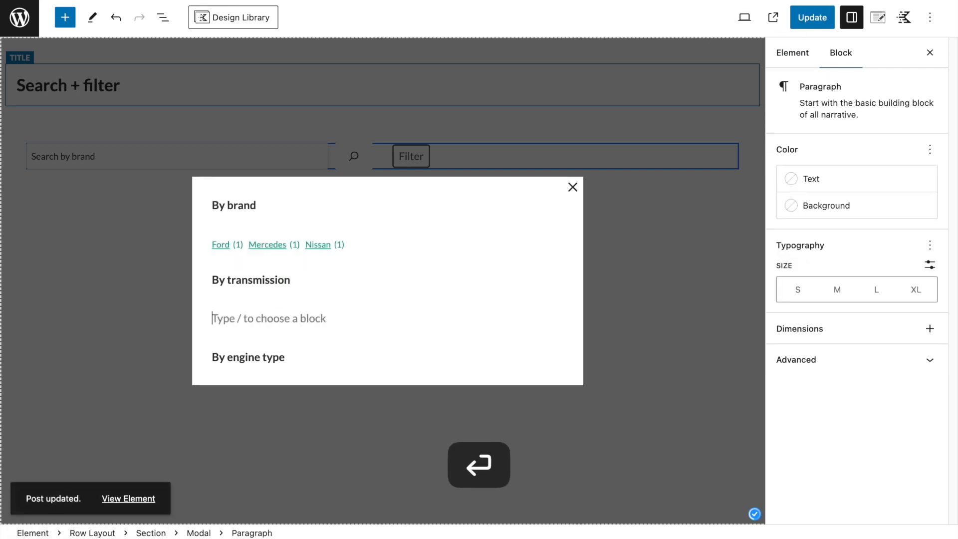
type("/tag")
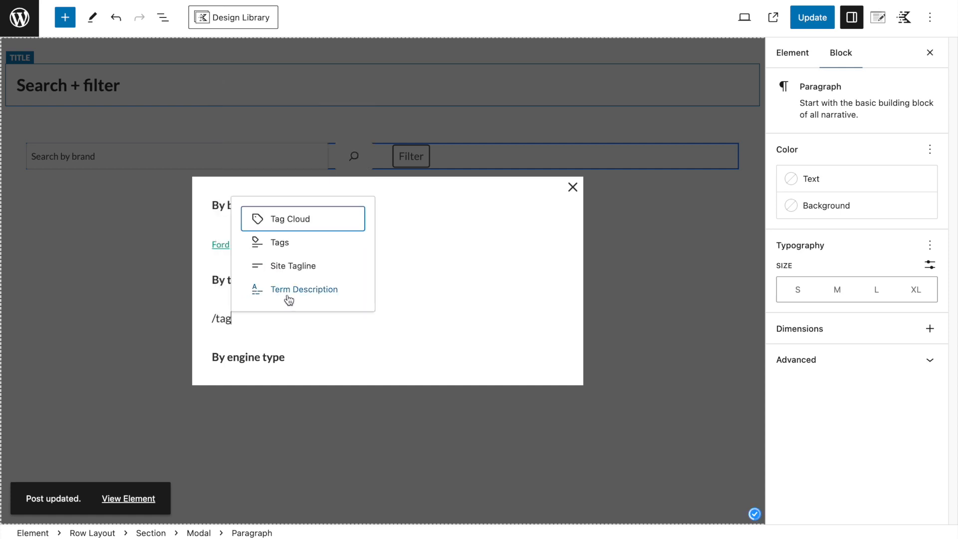
left_click(285, 219)
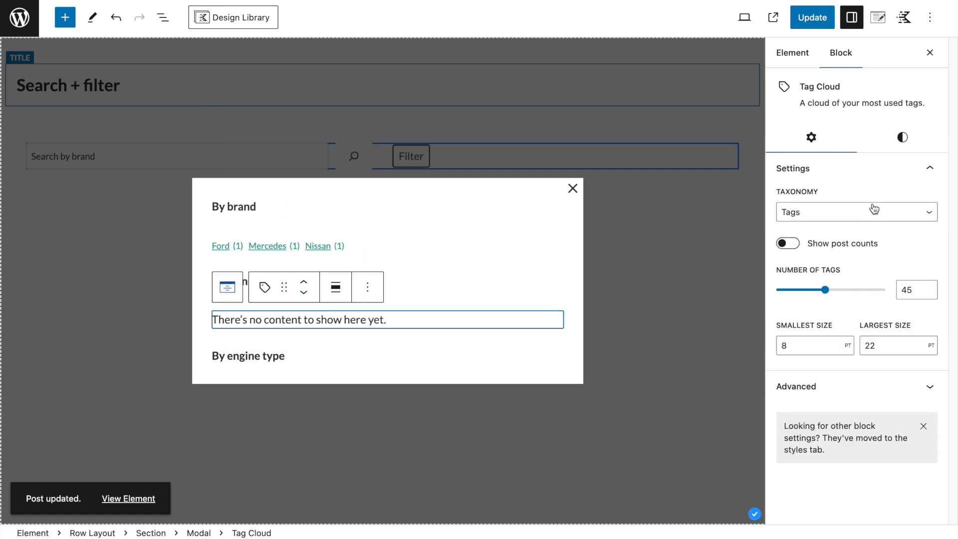
left_click(875, 212)
left_click(864, 222)
- Set the transmission tag cloud's largest and smallest sizes to 10 pt and show its post counts
double_click(885, 346)
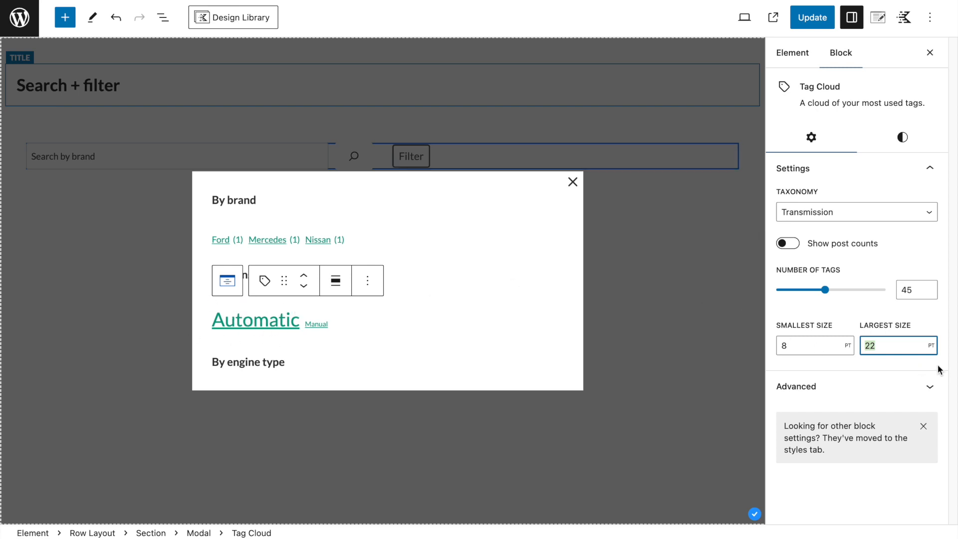
type("10")
double_click(780, 348)
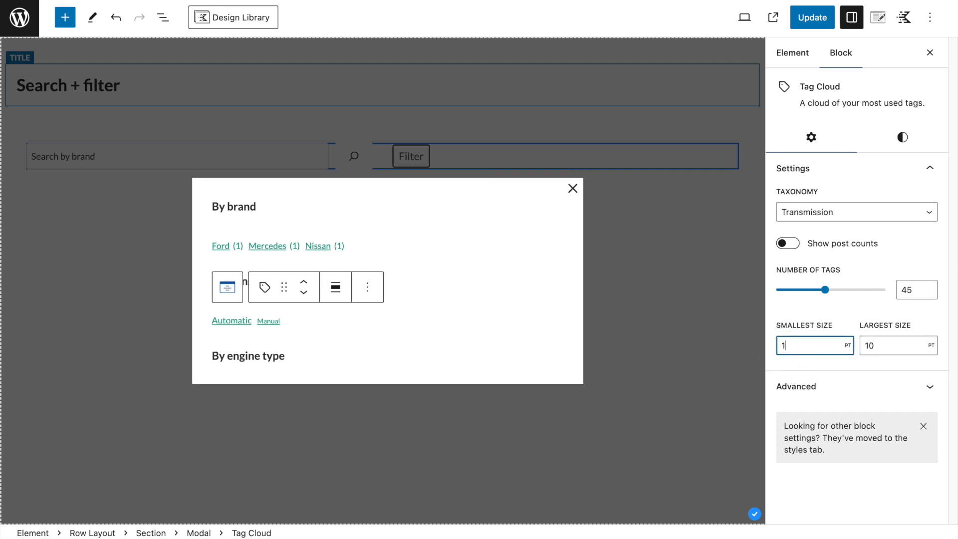
type("10")
left_click(807, 367)
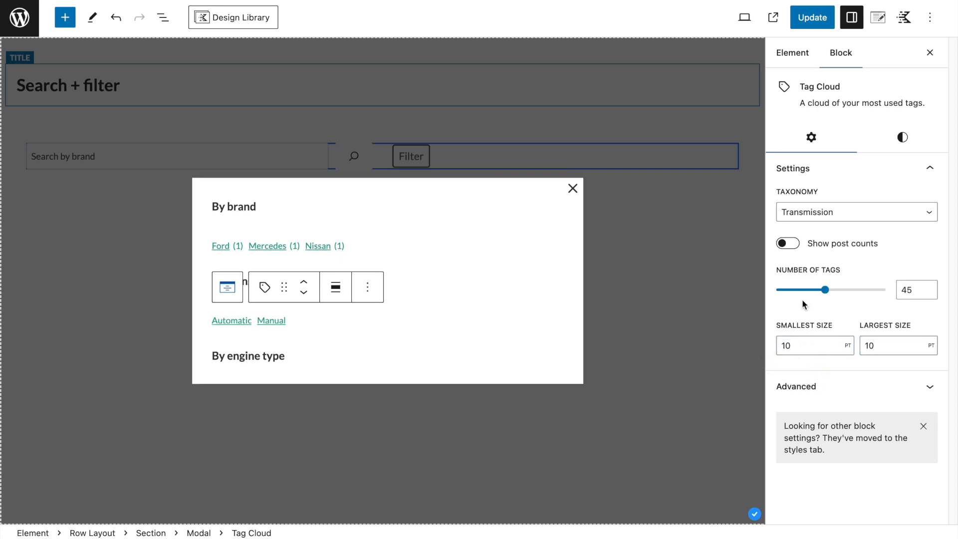
left_click(787, 243)
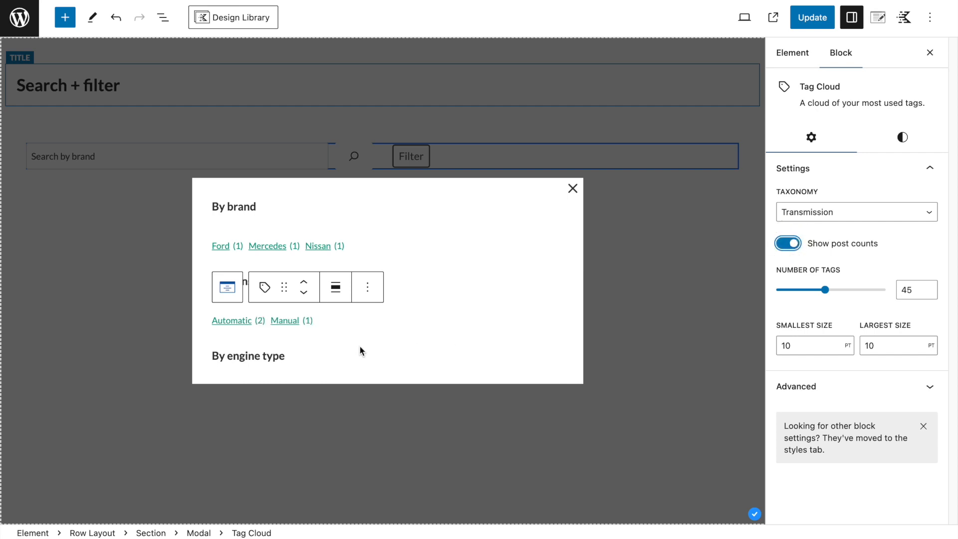
- Insert a Tag Cloud block below By engine type in the modal and set its taxonomy to Engine type
left_click(344, 350)
key("Return")
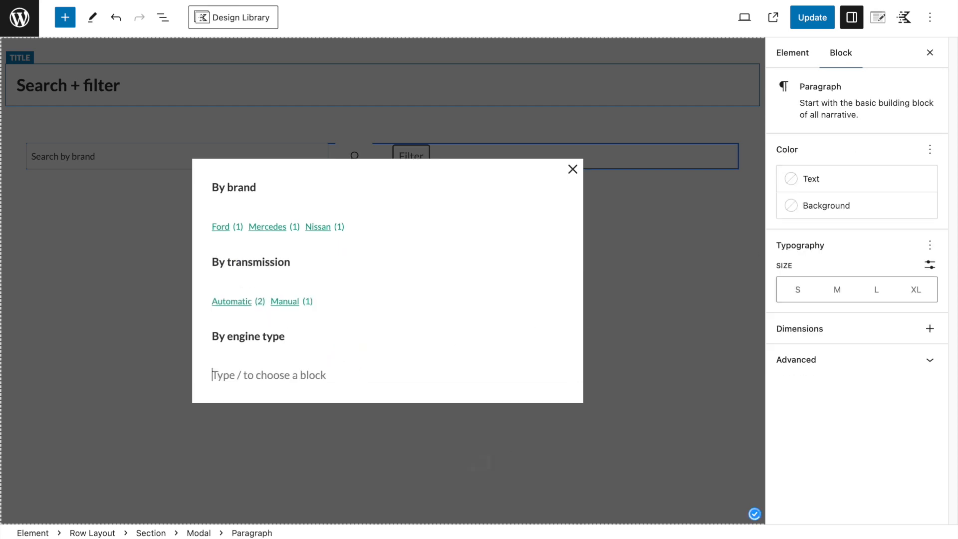
type("/tag")
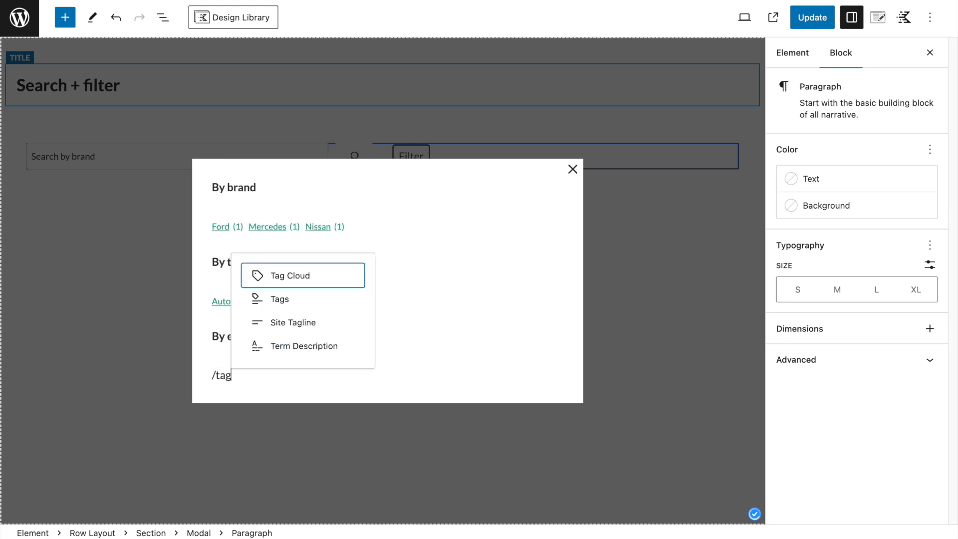
left_click(311, 278)
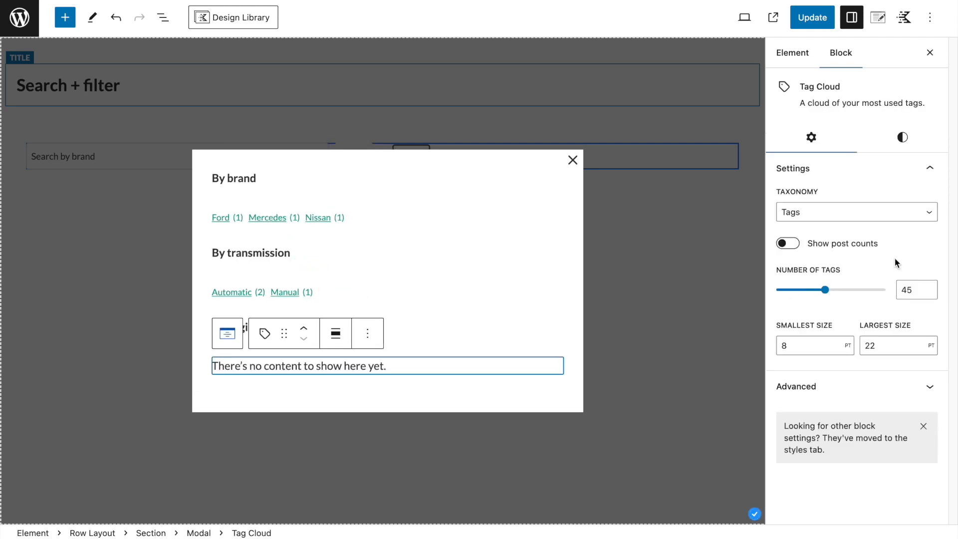
left_click(844, 214)
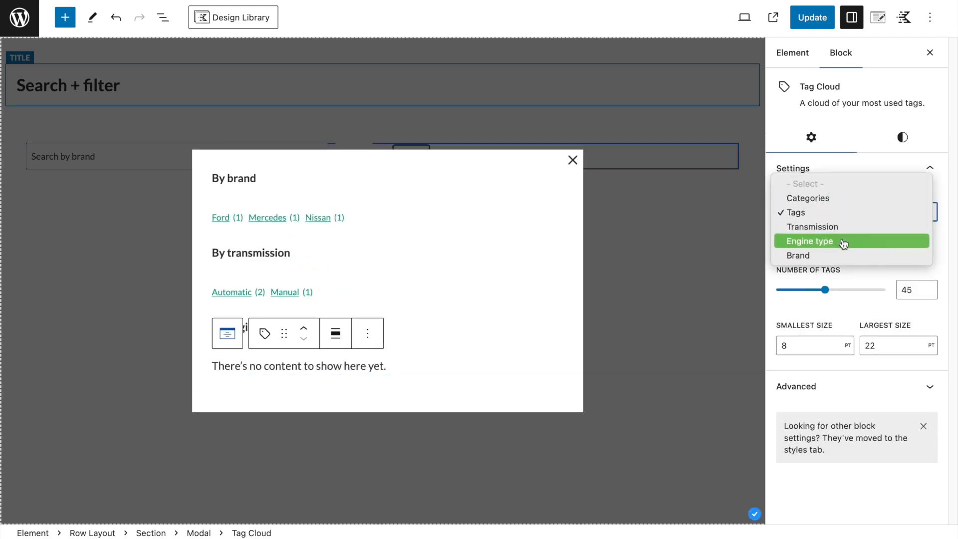
left_click(842, 242)
- Set the engine type tag cloud's smallest and largest sizes to 10 pt and update the element
left_click(779, 345)
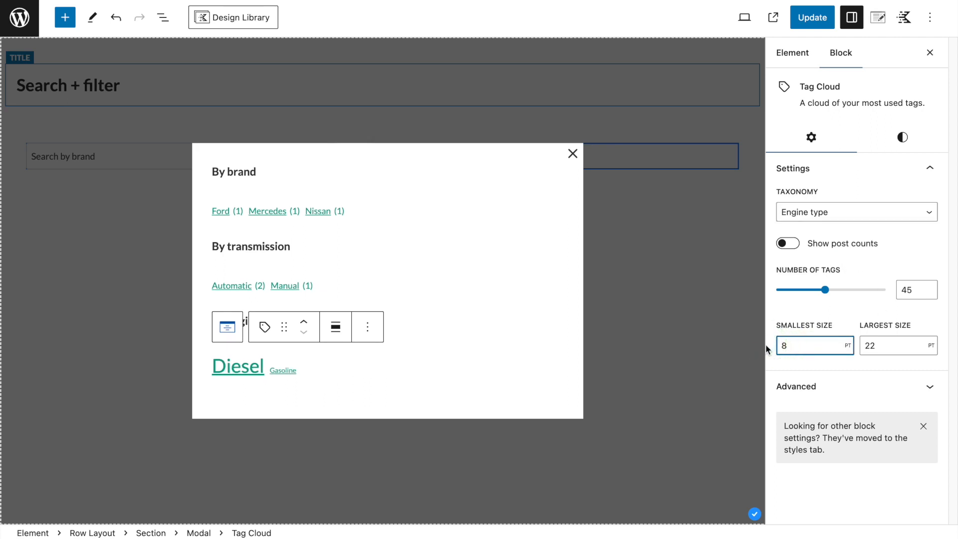
left_click(791, 346)
key("BackSpace")
double_click(858, 345)
type("10")
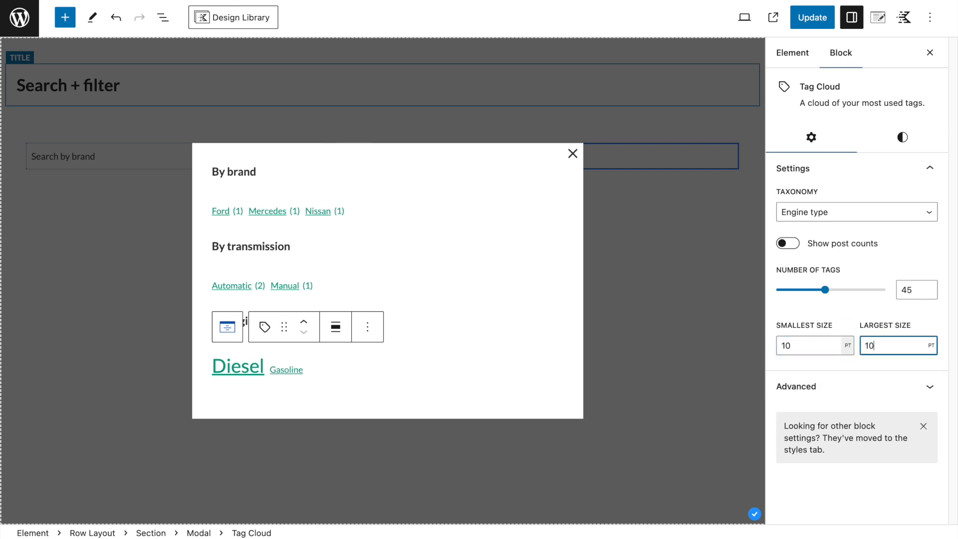
left_click(813, 25)
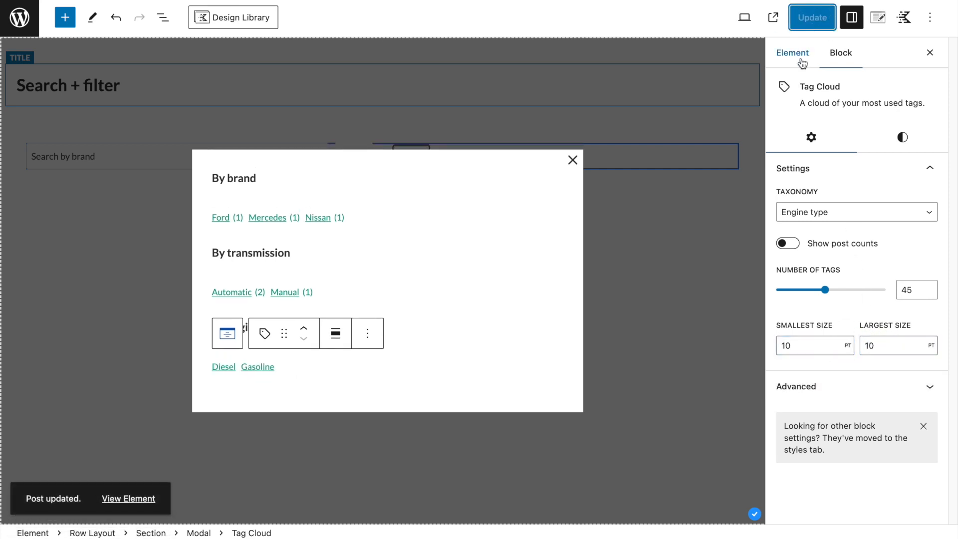
- Select the Modal block and set its close X size to 40 px
left_click(349, 164)
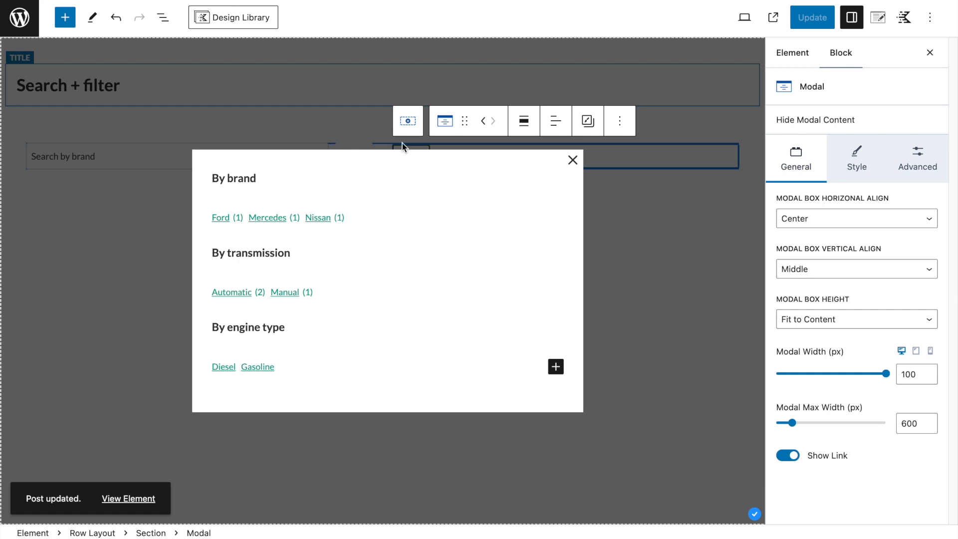
left_click(163, 18)
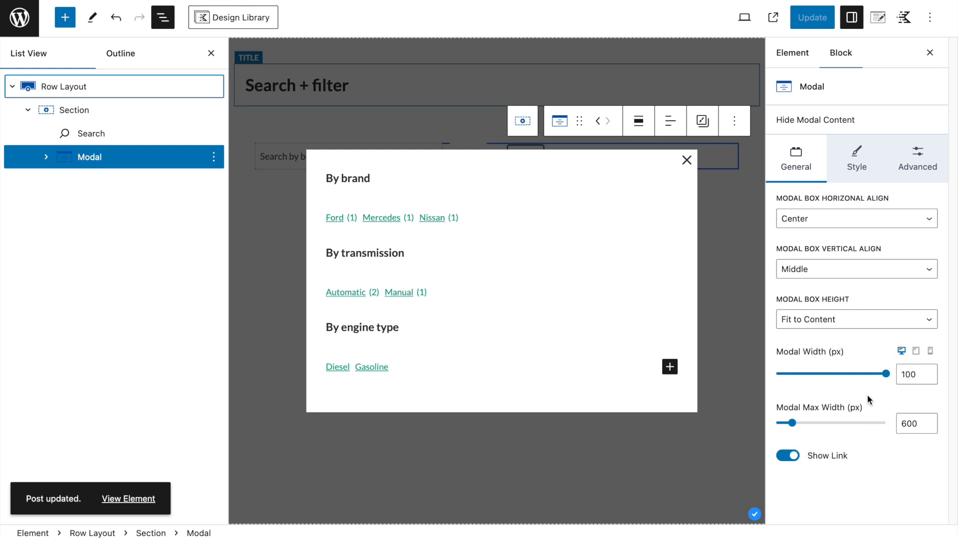
left_click(856, 159)
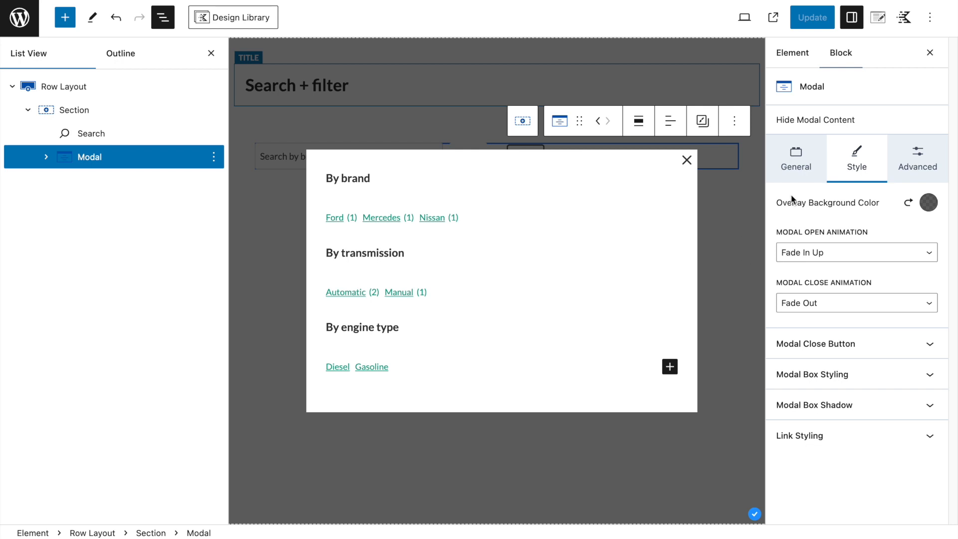
left_click(875, 344)
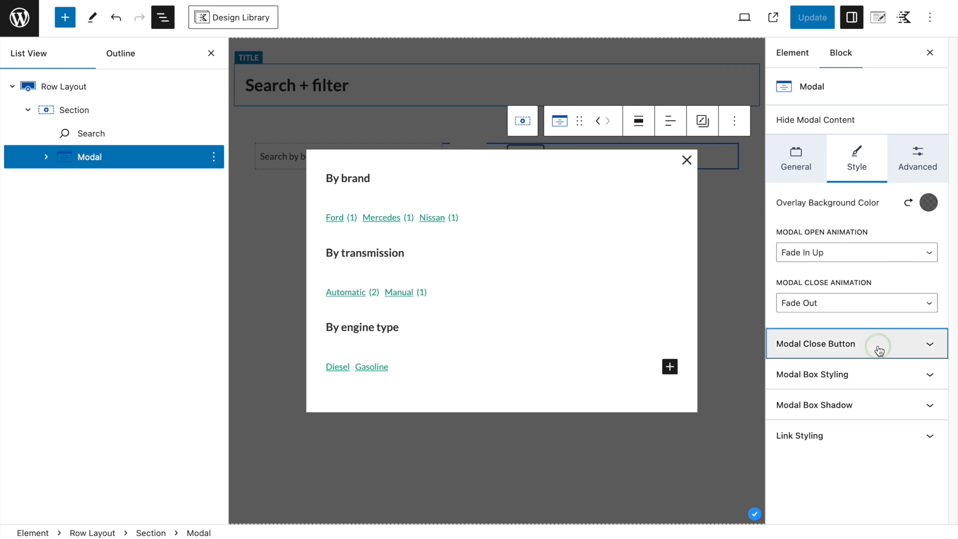
left_click(902, 334)
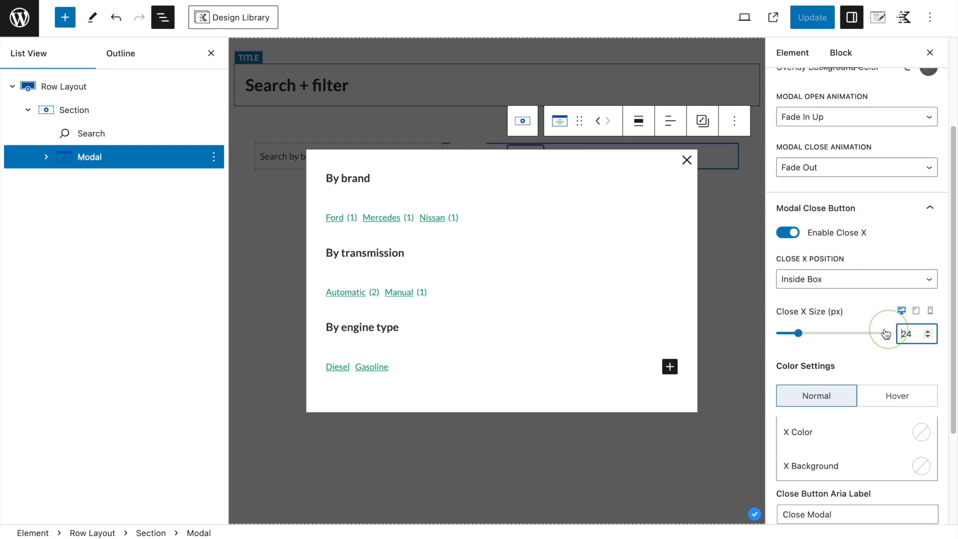
type("40")
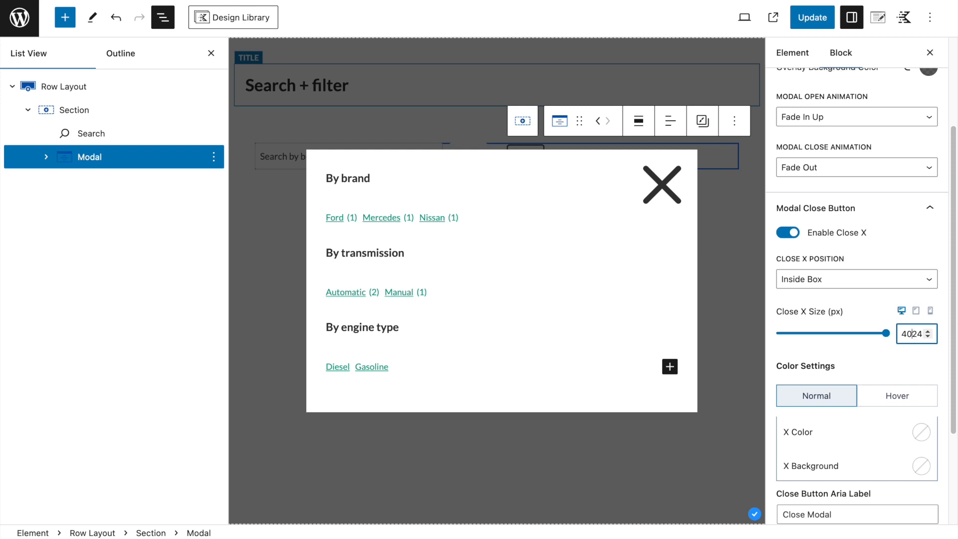
key("BackSpace")
key("Delete")
key("Delete")
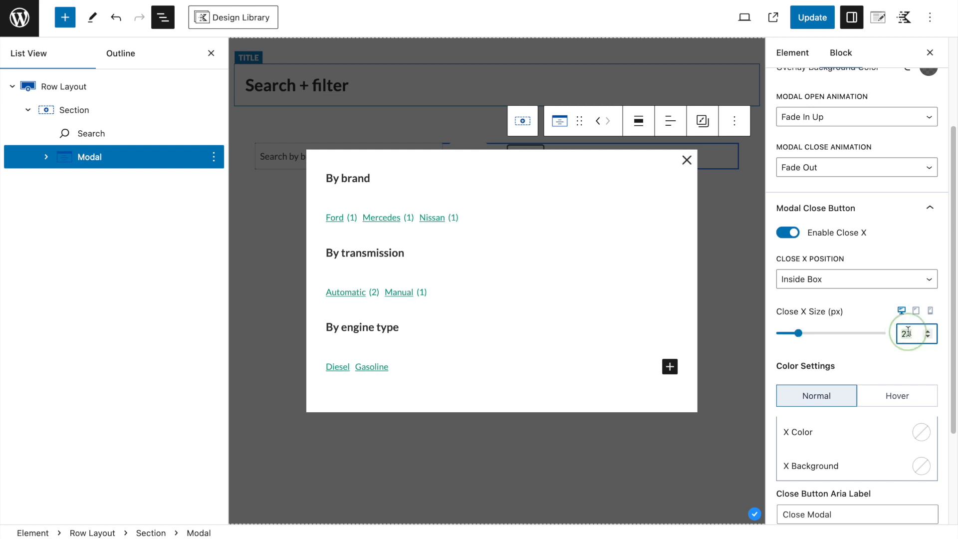
type("40")
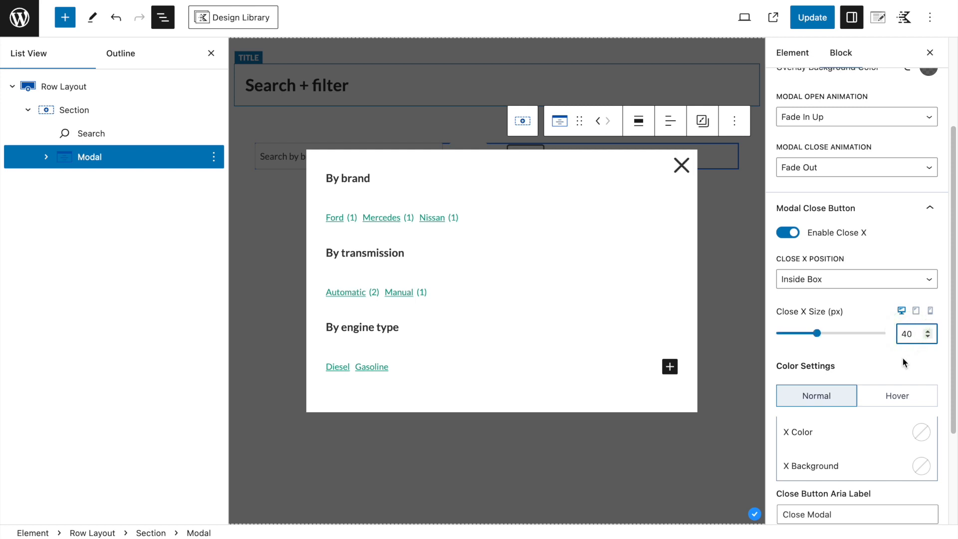
- Give the modal's close X the darker green from the theme palette
scroll(857, 419, "down", 1)
left_click(920, 399)
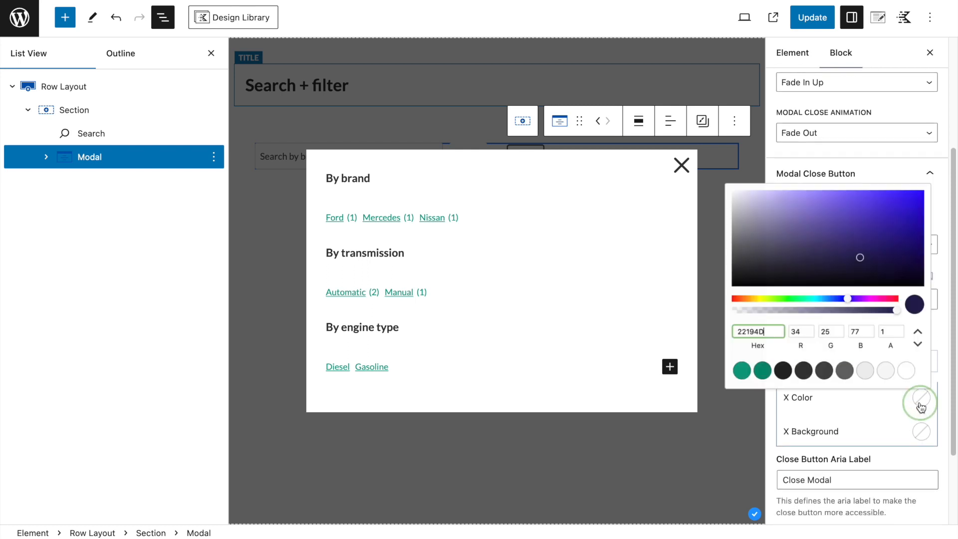
left_click(756, 367)
left_click(872, 421)
scroll(871, 420, "down", 3)
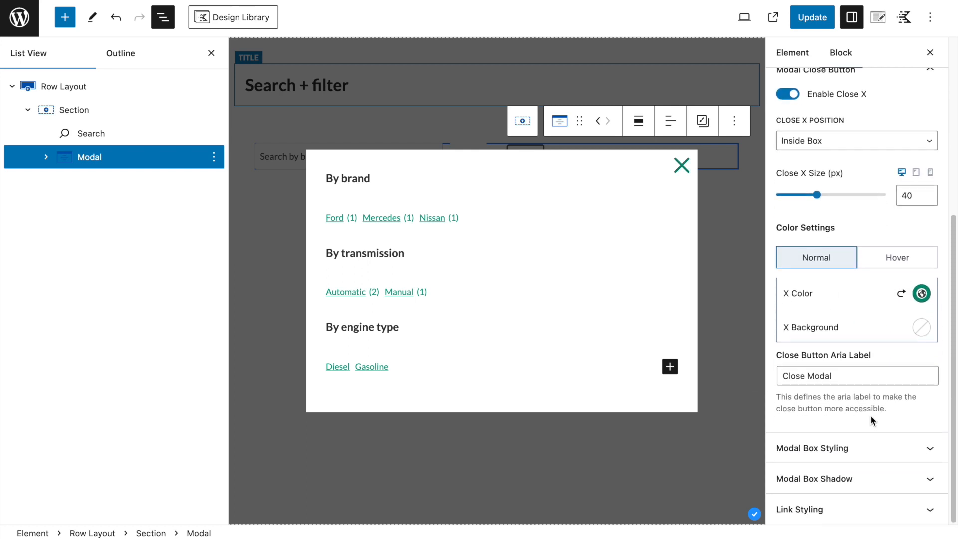
- Try Right as the modal box's inner horizontal alignment, and return it to Left
left_click(868, 447)
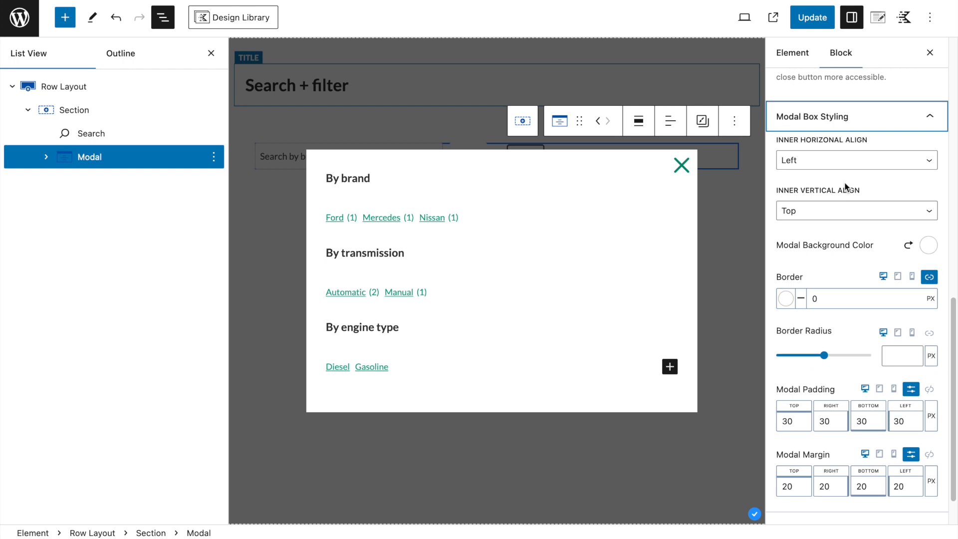
left_click(822, 160)
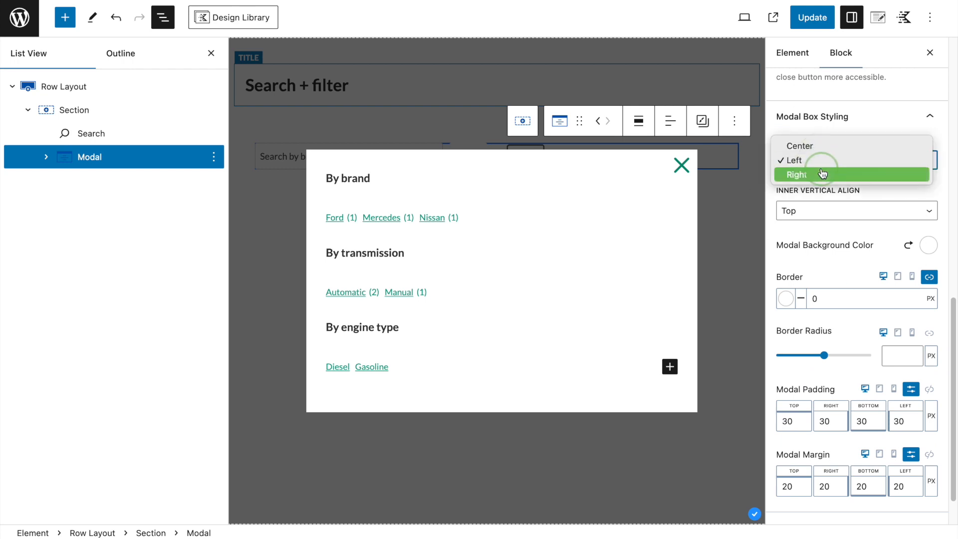
left_click(820, 173)
left_click(822, 158)
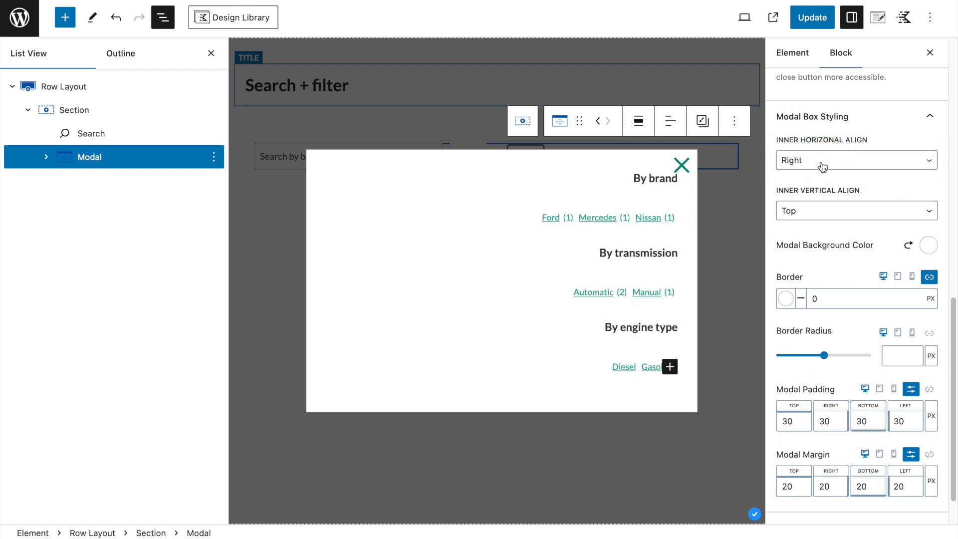
left_click(810, 150)
- Set the modal box's border radius to 8 px
scroll(823, 195, "down", 1)
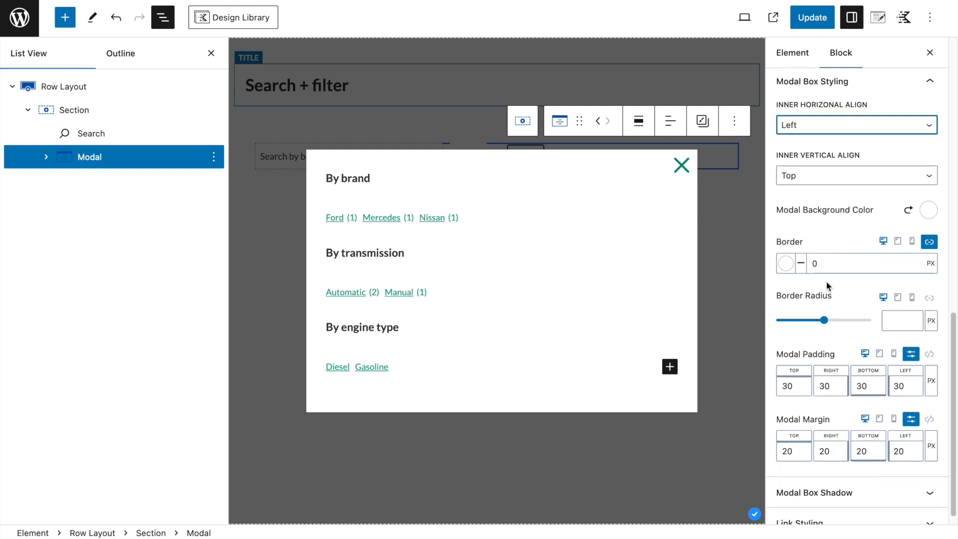
scroll(828, 285, "down", 1)
left_click(898, 306)
type("8")
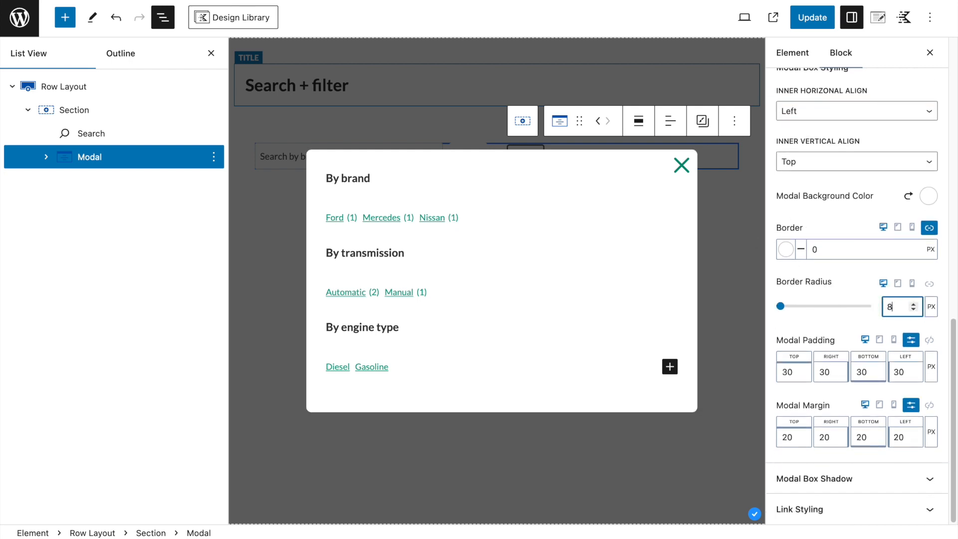
left_click(850, 279)
- Link the modal padding on all sides, set it to 50 px, and update the element
left_click(912, 341)
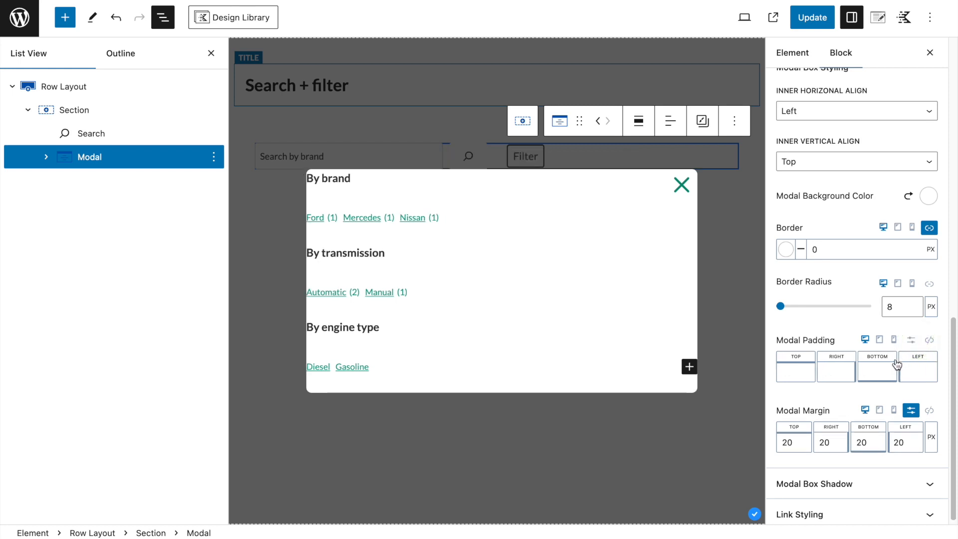
left_click(928, 342)
left_click(884, 363)
type("50")
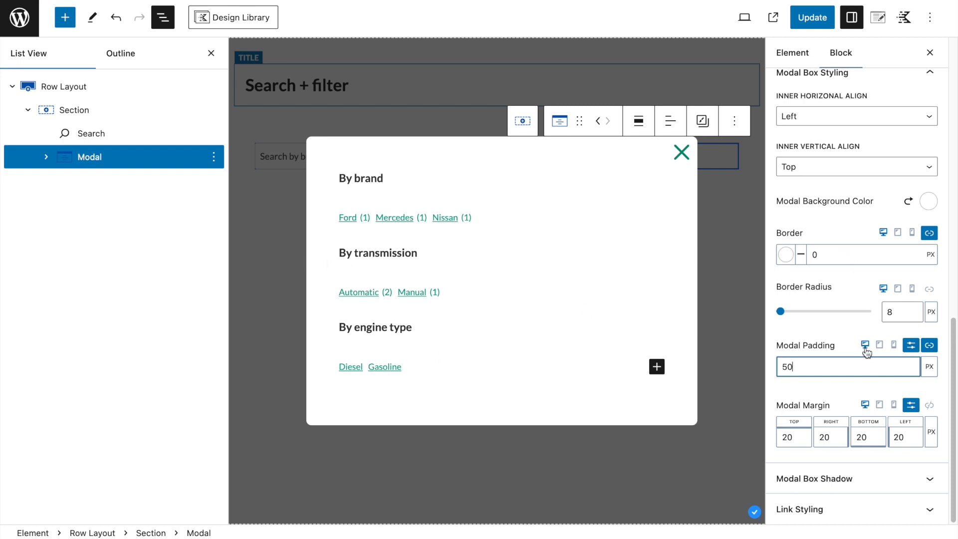
left_click(811, 25)
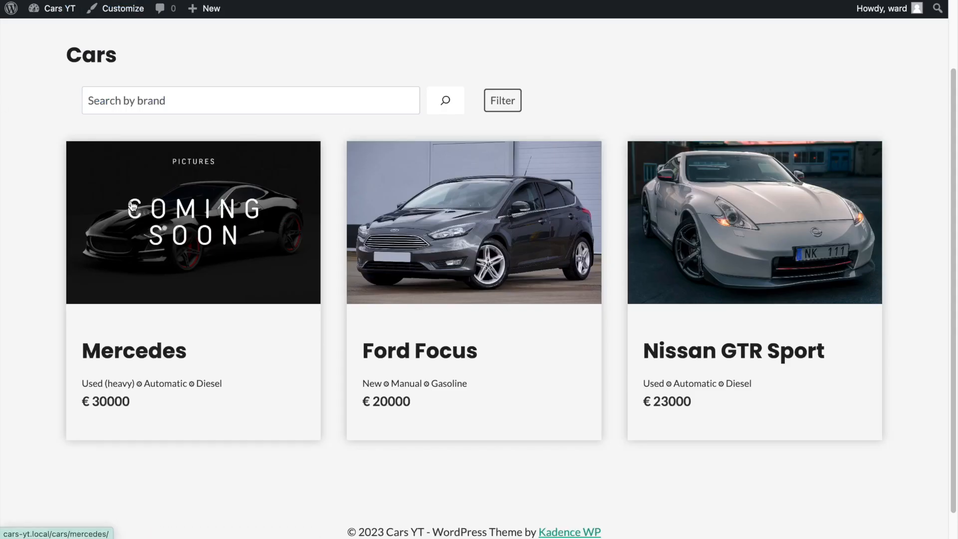
- Test the Filter modal on the live Cars page by following its Nissan and Automatic links
left_click(503, 102)
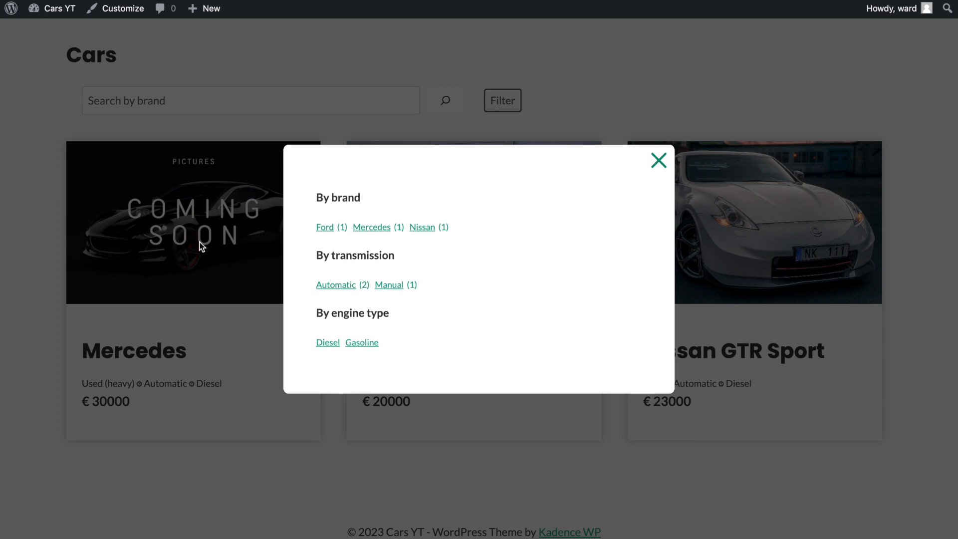
left_click(423, 228)
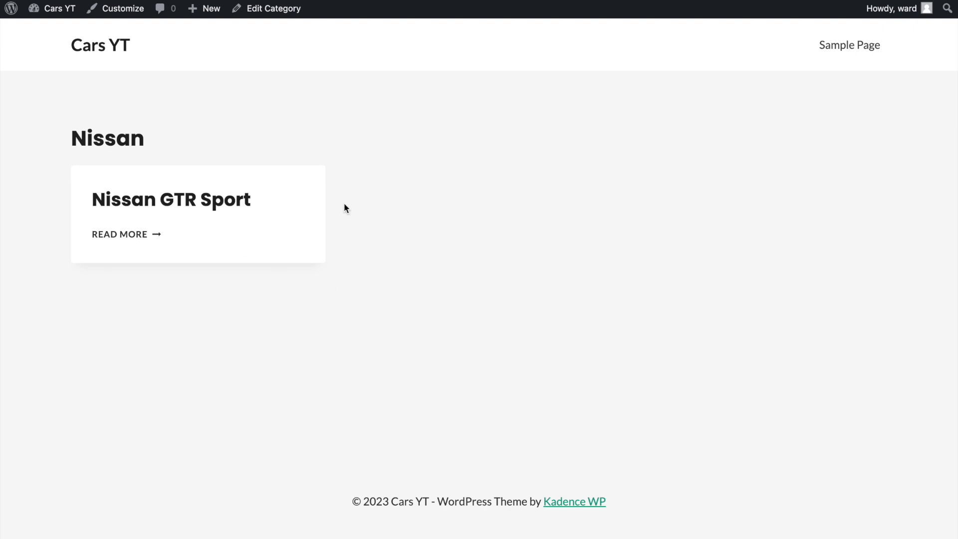
scroll(61, 97, "left", 5)
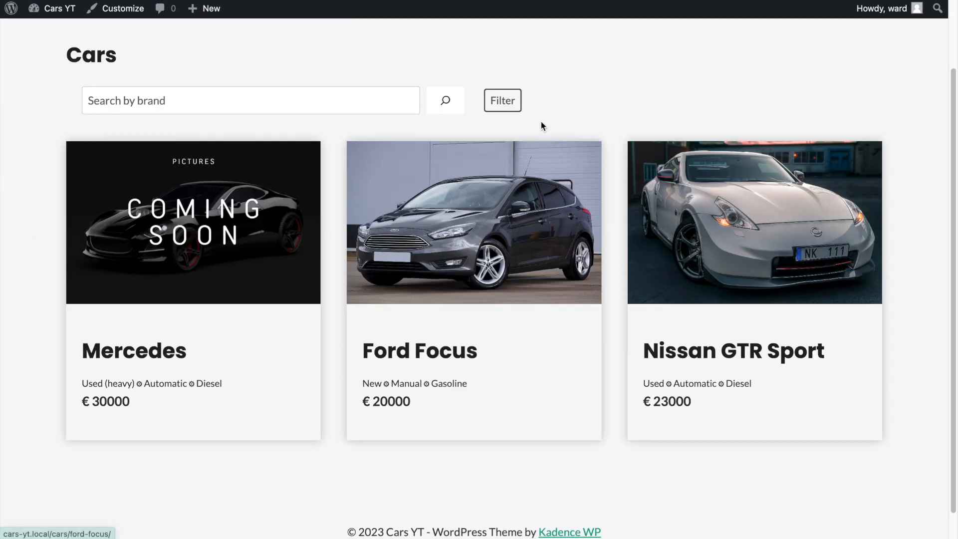
left_click(502, 100)
left_click(335, 285)
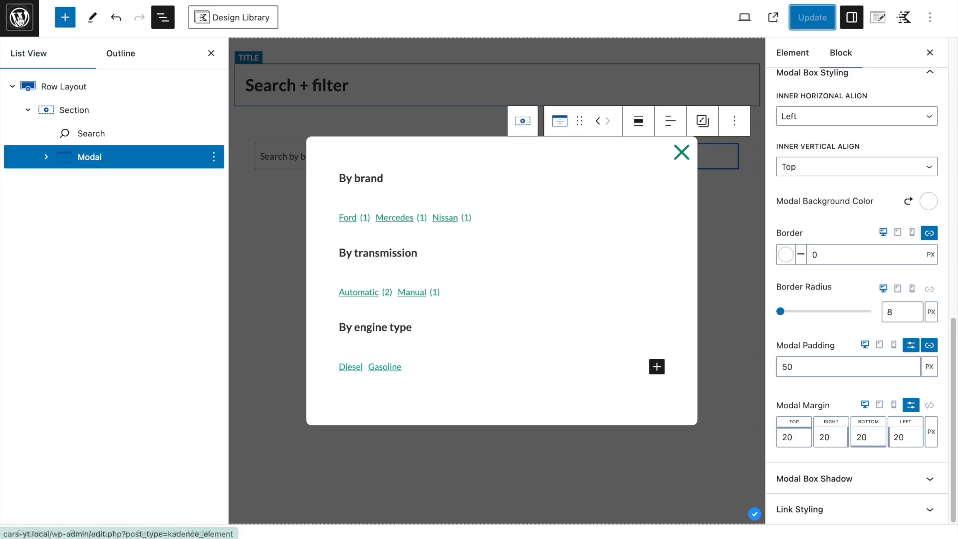
- Return to the Elements list, open the Car archive loop item, and show its Display Settings
left_click(18, 14)
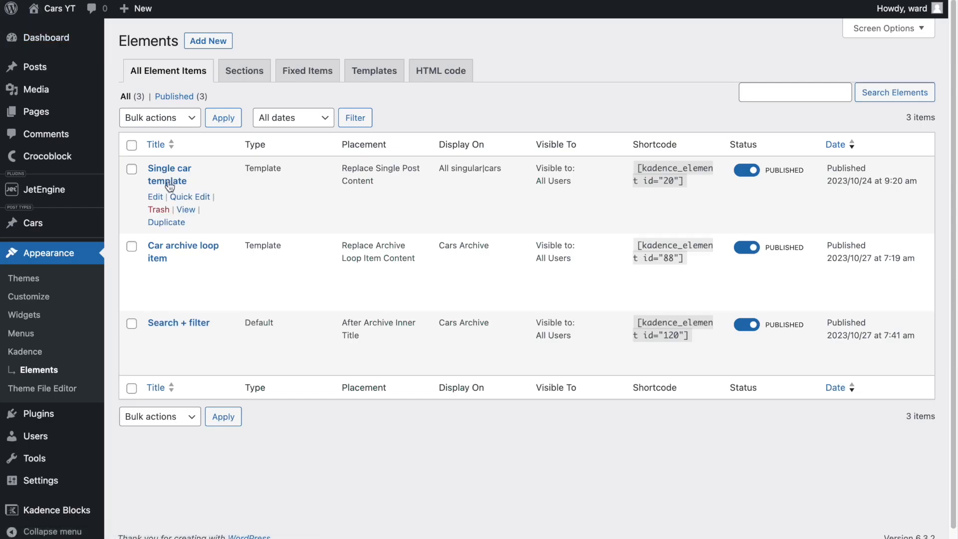
left_click(185, 255)
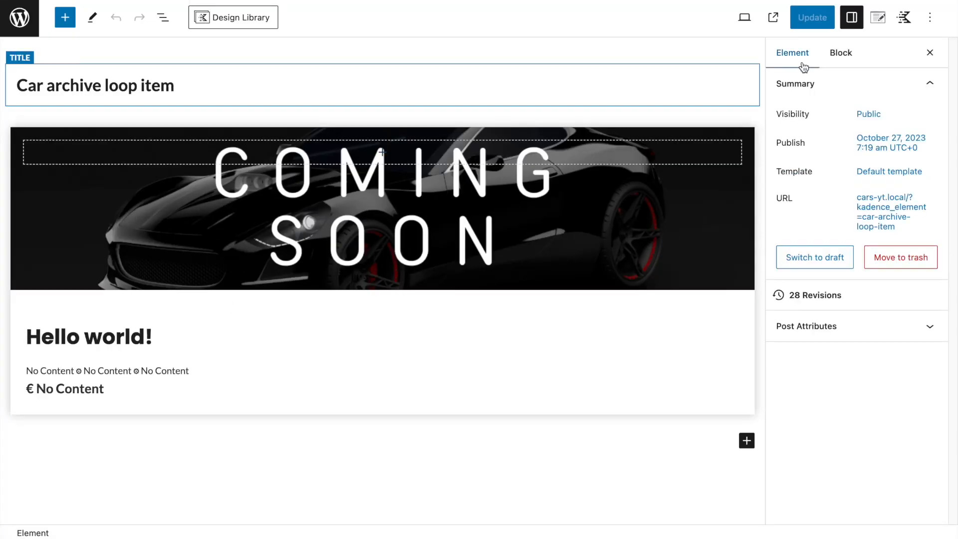
left_click(877, 17)
left_click(826, 289)
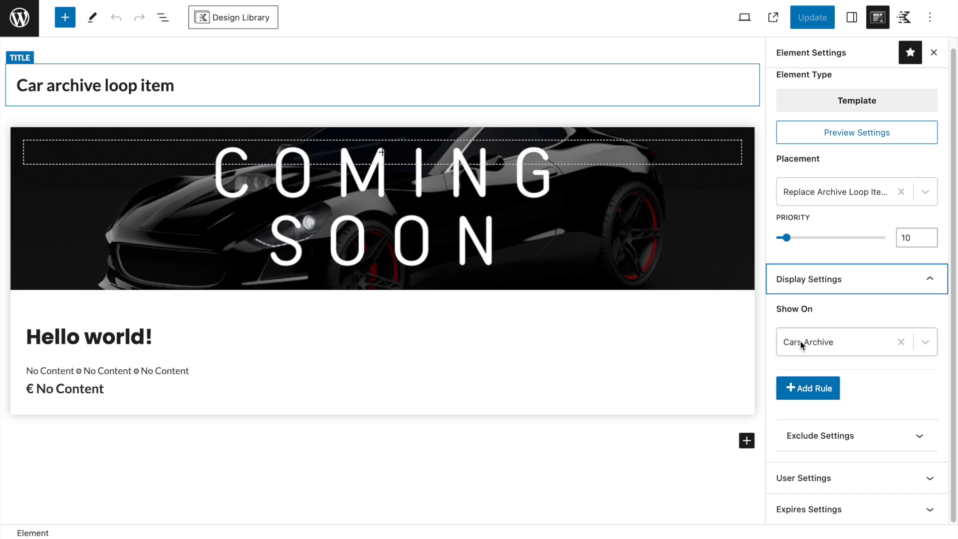
- Keep Cars Archive as the loop item's first Show On location and add a second rule for Search Results
left_click(846, 338)
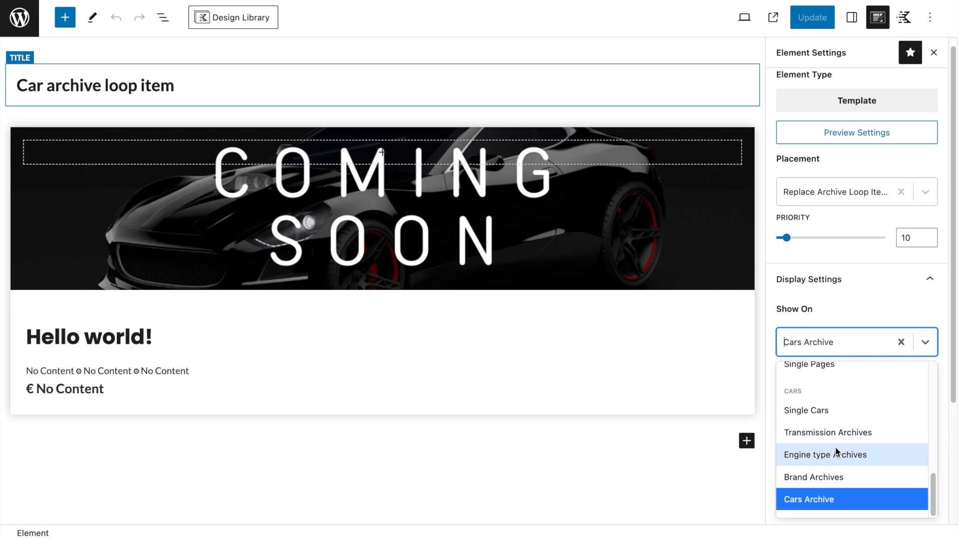
scroll(851, 472, "up", 8)
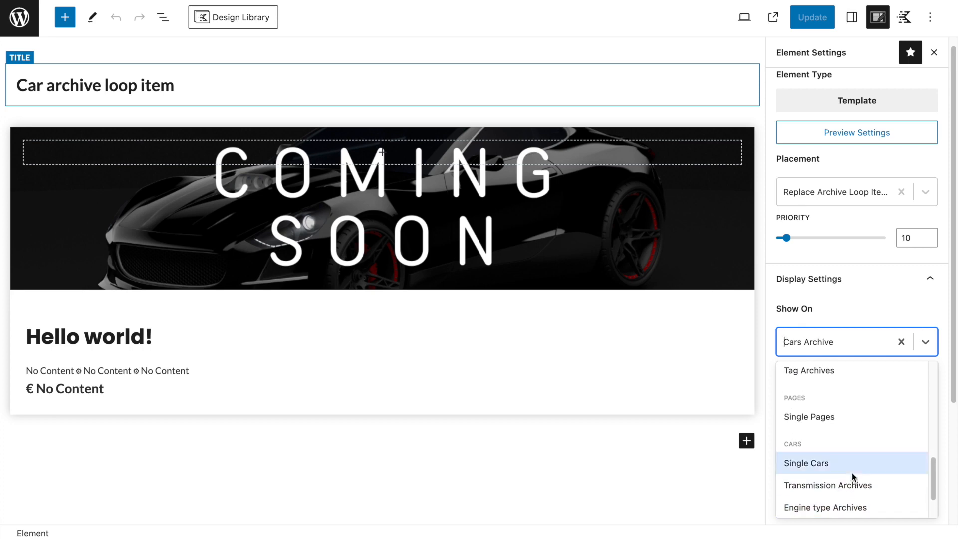
scroll(852, 476, "up", 3)
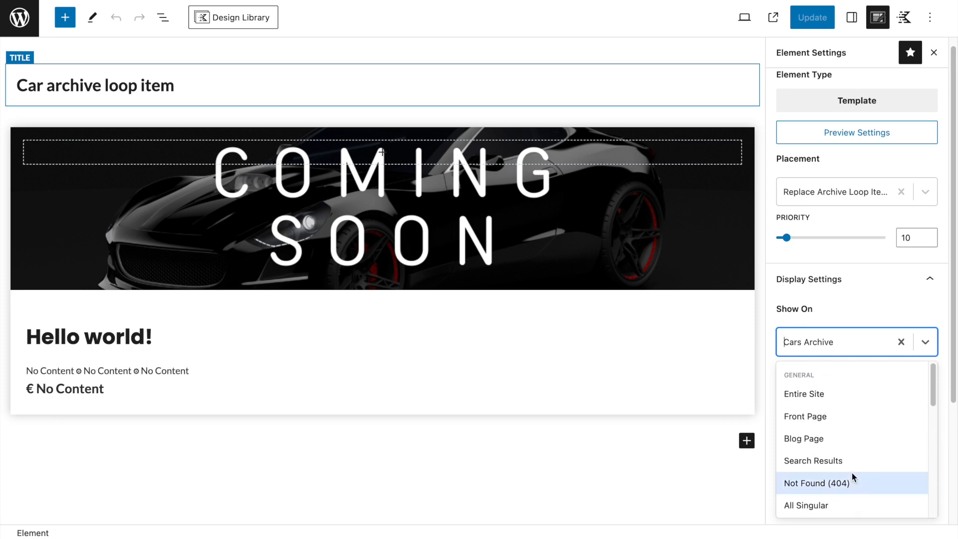
scroll(851, 472, "down", 3)
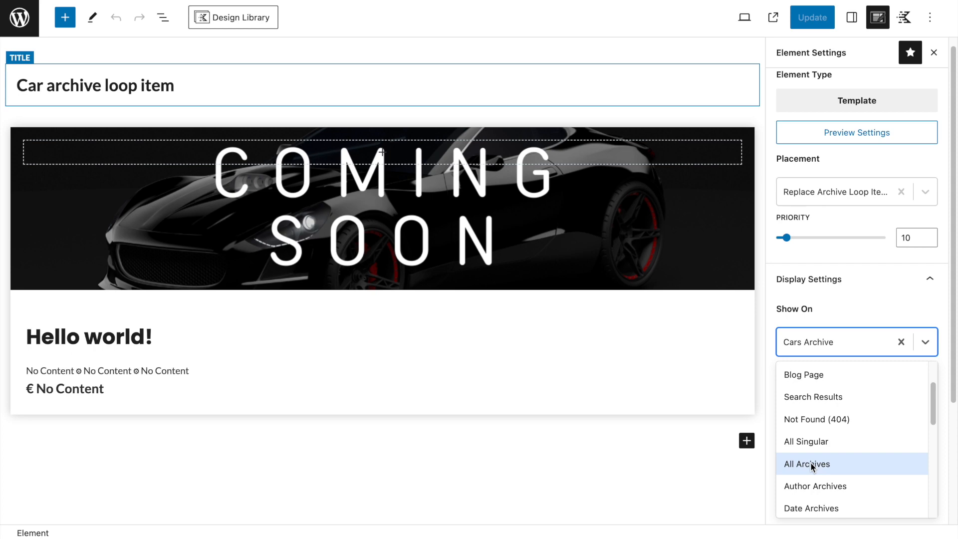
scroll(810, 462, "down", 5)
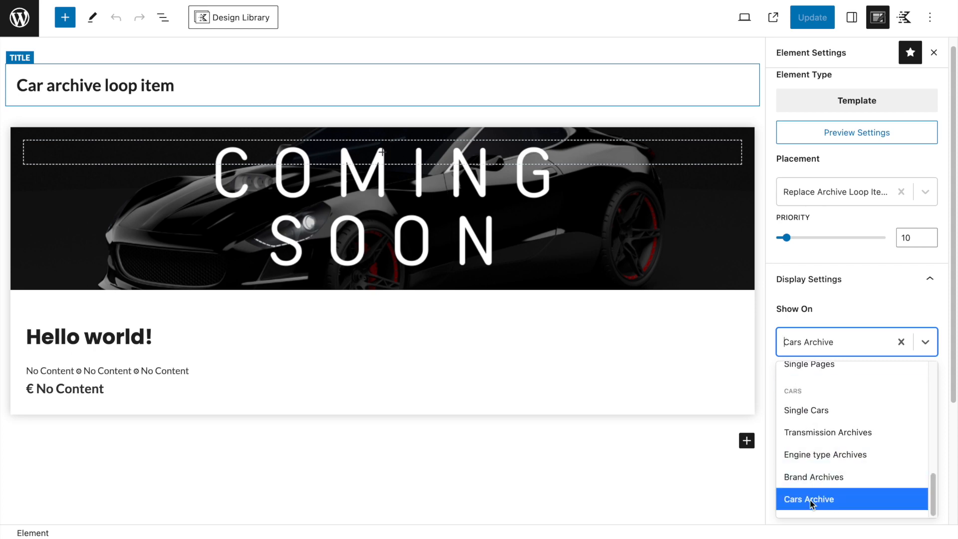
left_click(812, 499)
left_click(820, 393)
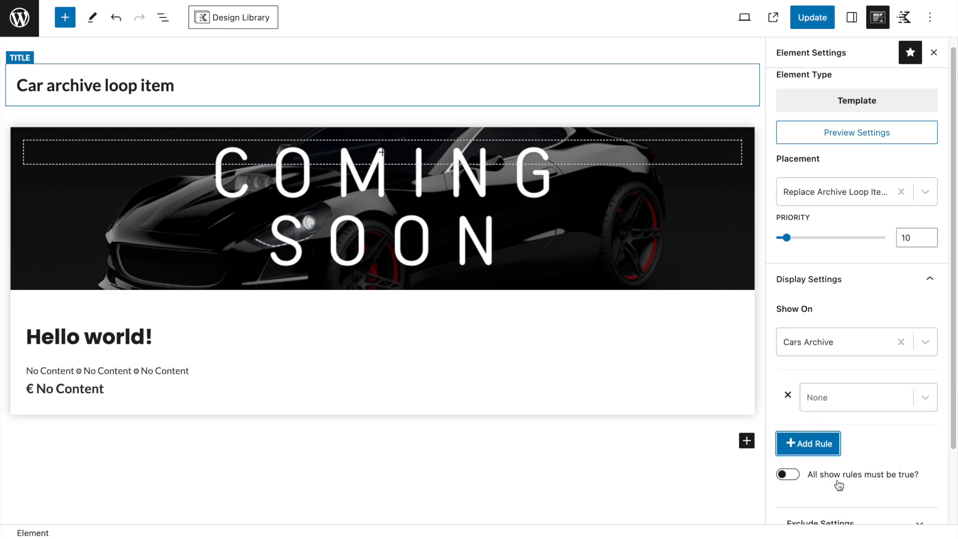
left_click(828, 397)
scroll(830, 445, "down", 1)
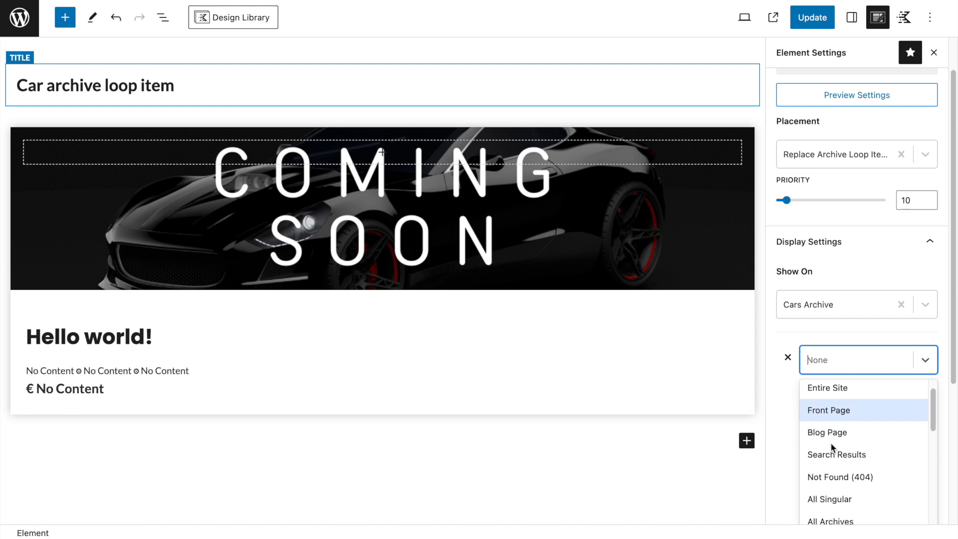
left_click(840, 451)
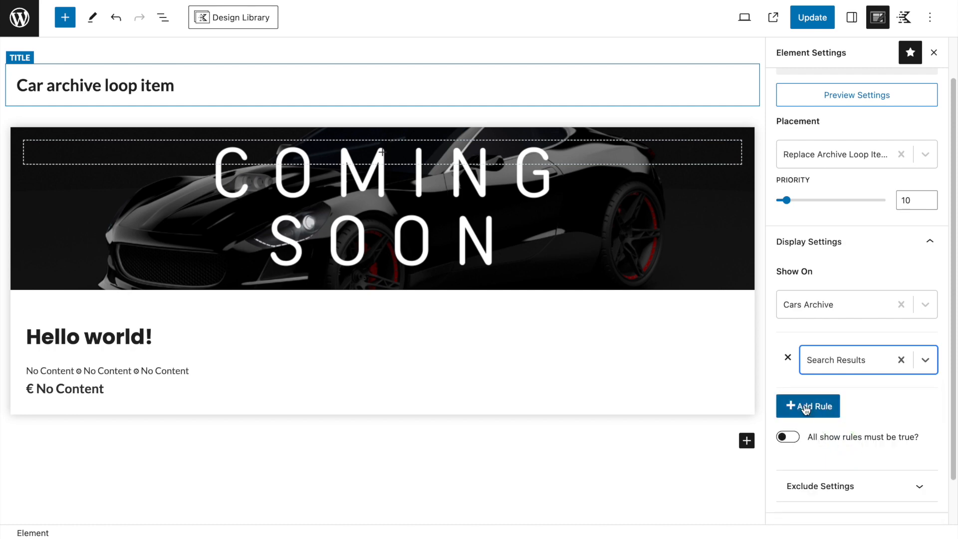
- Add two more Show On rules to the loop item, for Brand Archives and Engine type Archives
left_click(805, 408)
left_click(829, 415)
scroll(827, 456, "down", 5)
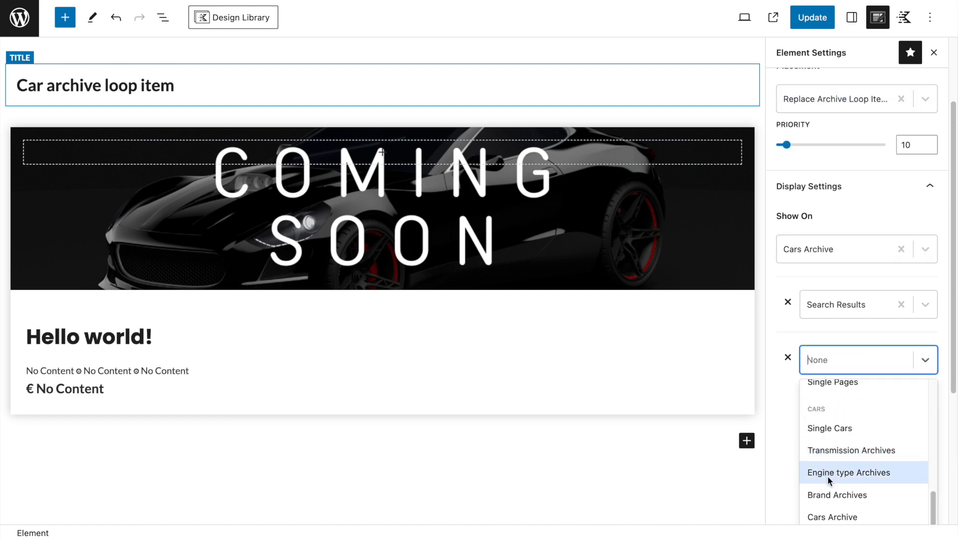
left_click(828, 495)
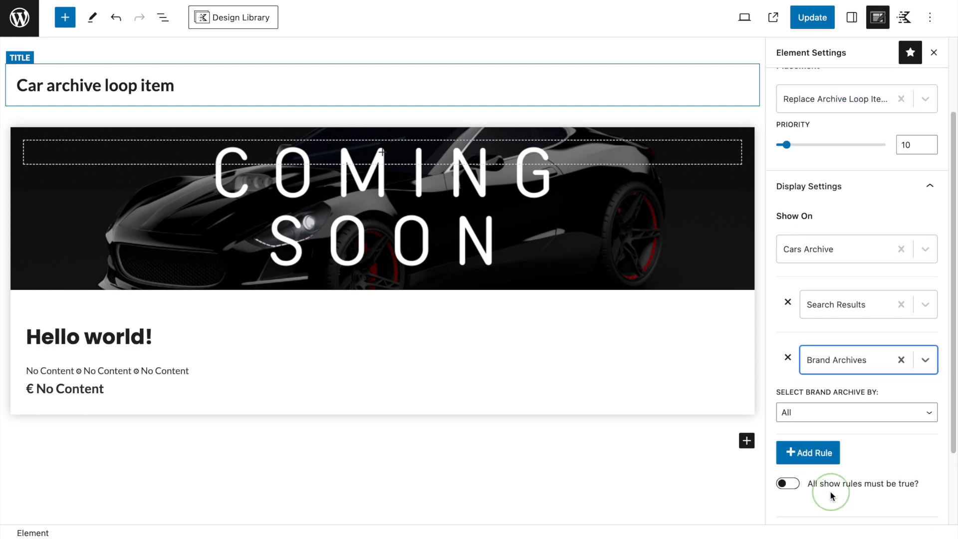
left_click(810, 450)
left_click(828, 461)
scroll(828, 480, "down", 5)
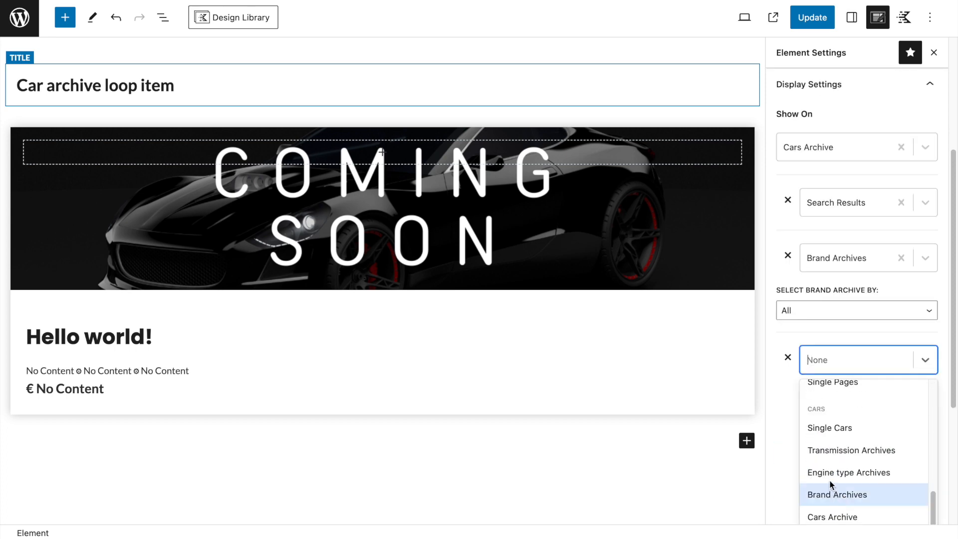
left_click(829, 473)
- Add a Show On rule for Transmission Archives and update the Car archive loop item
scroll(828, 472, "down", 1)
left_click(808, 391)
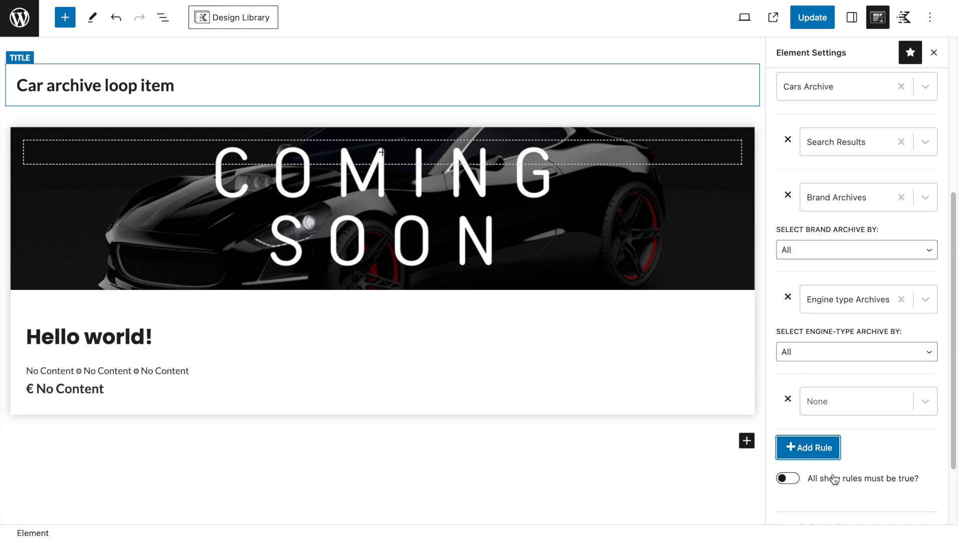
left_click(816, 414)
scroll(829, 448, "down", 5)
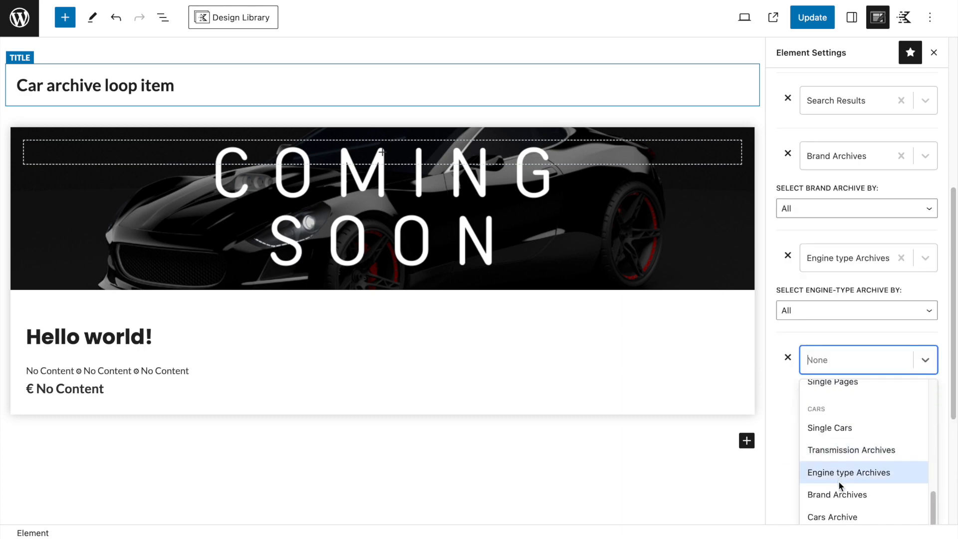
left_click(828, 450)
left_click(804, 17)
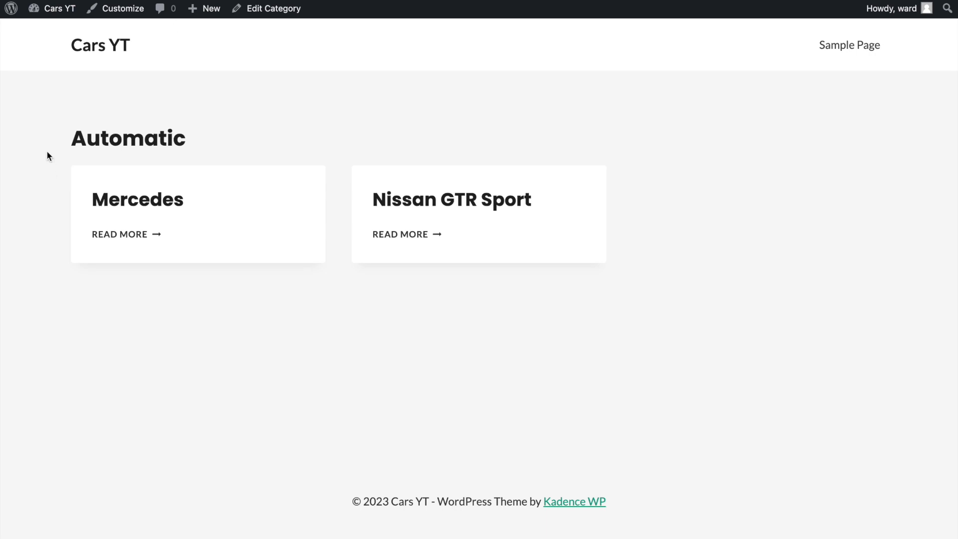
- Reload the live Automatic archive to check its car cards, and go back to the Cars page
left_click_drag(48, 159, 214, 145)
left_click(219, 146)
key("super+r")
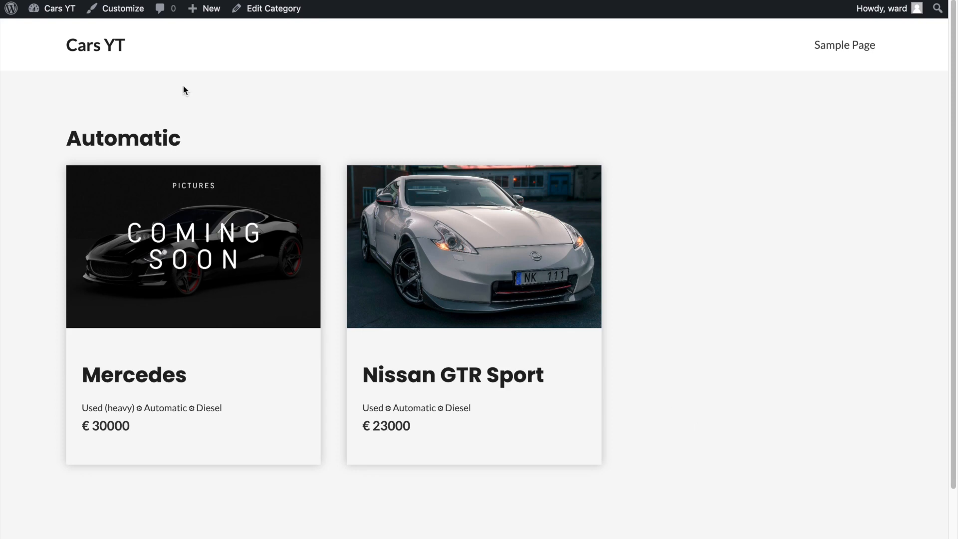
scroll(95, 134, "left", 5)
scroll(95, 135, "left", 5)
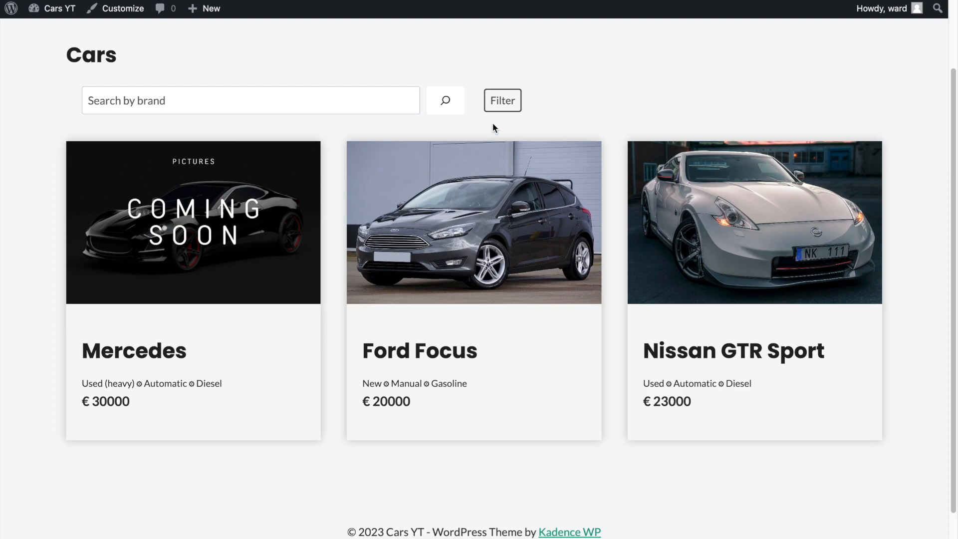
- Test the Filter modal's Gasoline link on the live Cars page and return to the Cars archive
left_click(502, 101)
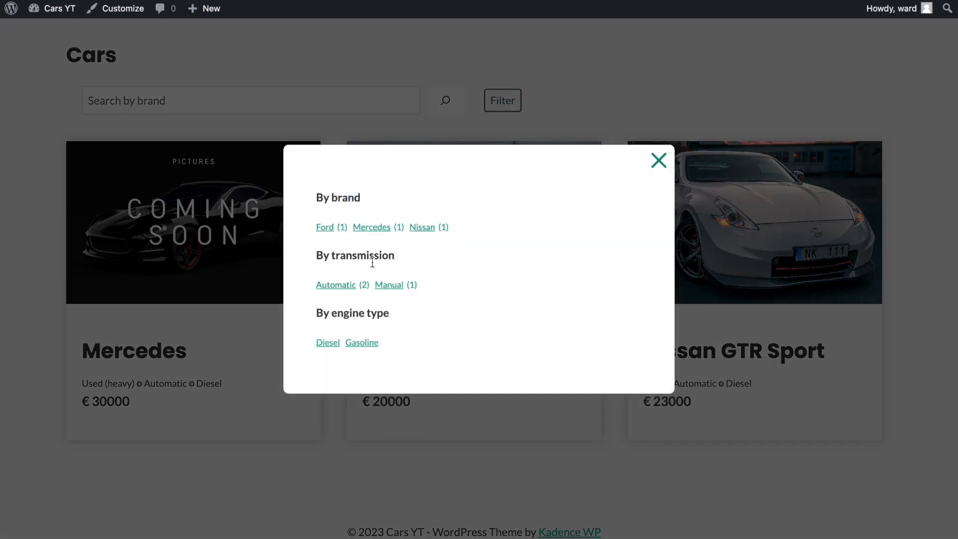
left_click(360, 343)
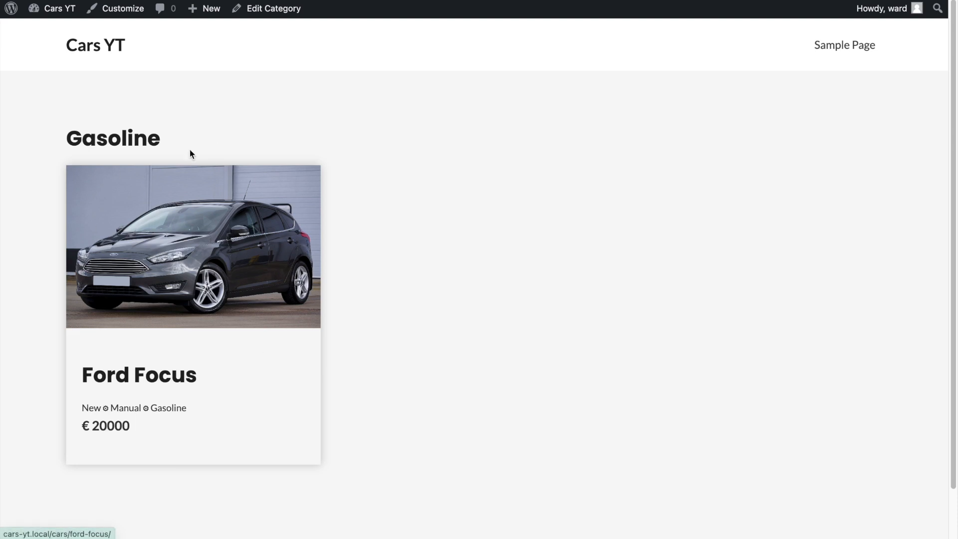
scroll(269, 311, "left", 5)
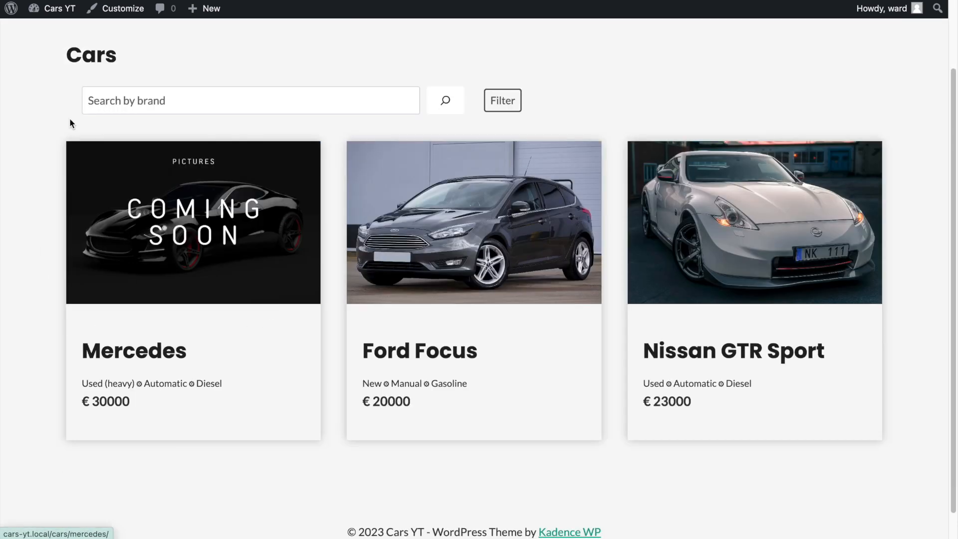
- Search the live Cars page for "nissan", examine the results page layout, and return to the editor
left_click(126, 101)
type("nissan")
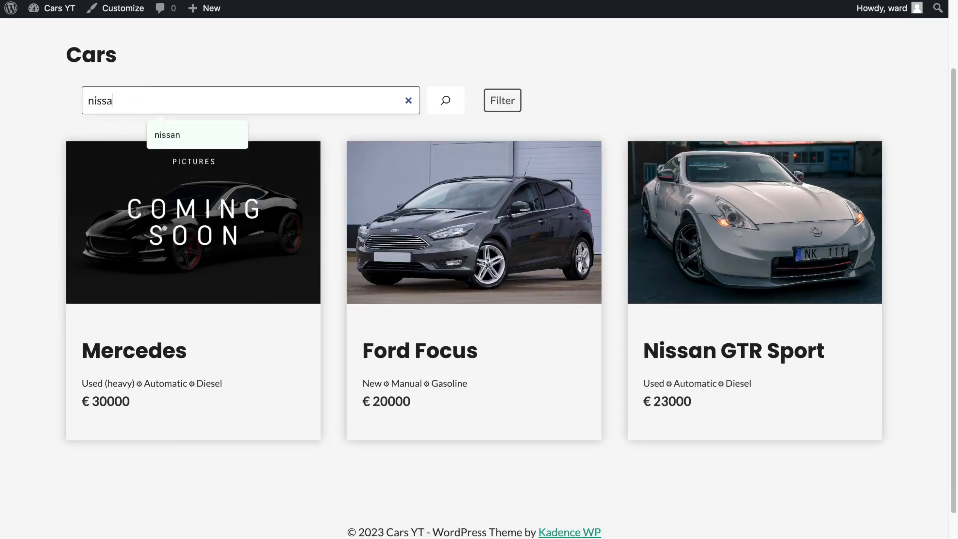
key("Return")
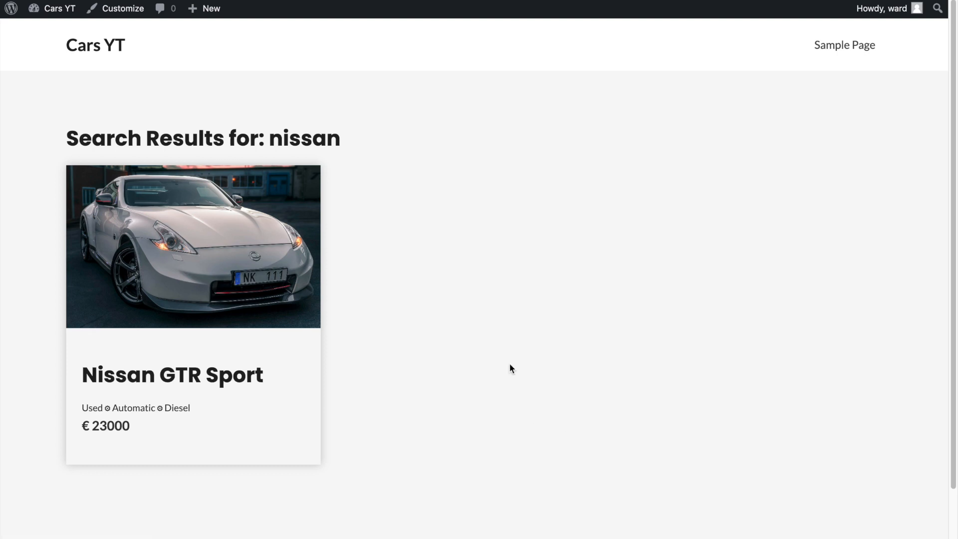
left_click(90, 158)
left_click_drag(97, 157, 114, 151)
left_click(108, 151)
scroll(45, 145, "left", 5)
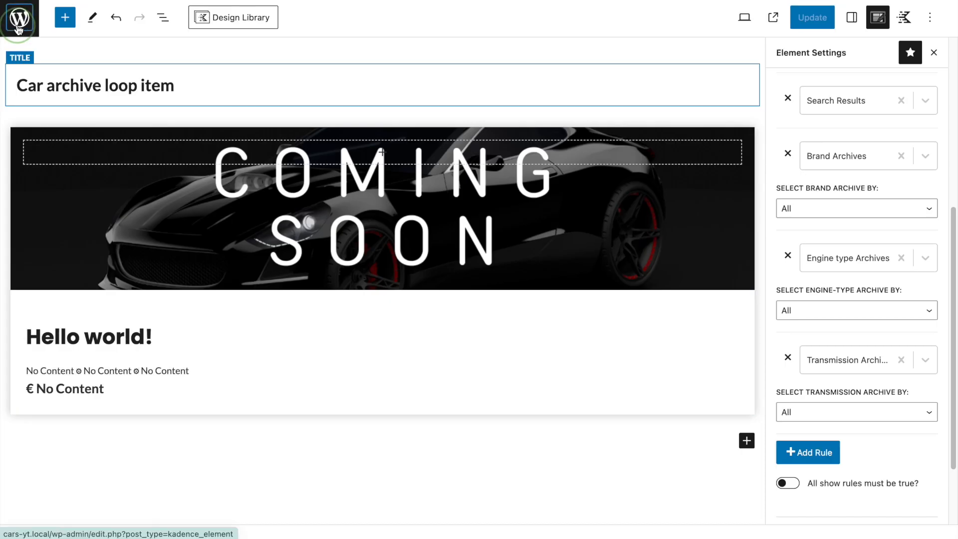
- Return to the Elements list, open the Search + filter element, and show its Display Settings
left_click(18, 28)
scroll(342, 305, "down", 1)
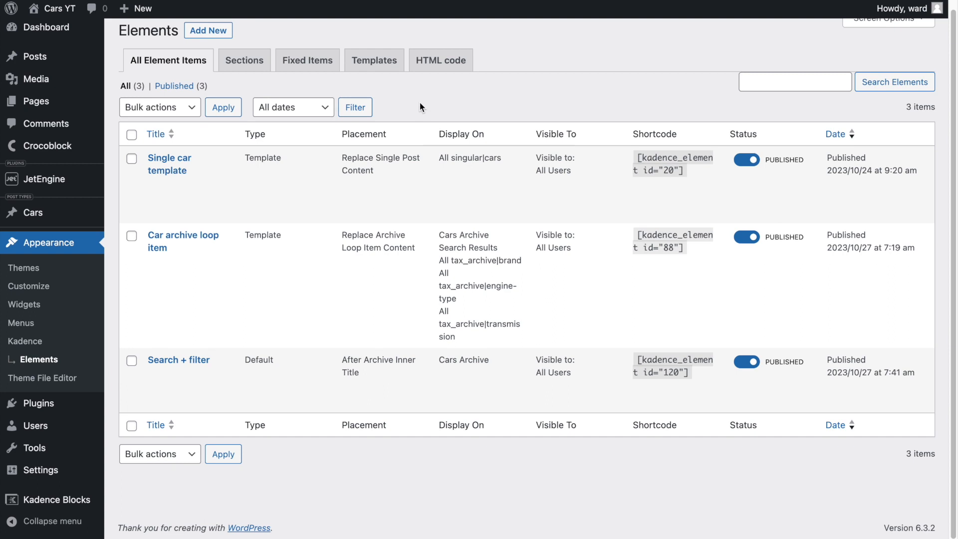
scroll(426, 222, "up", 1)
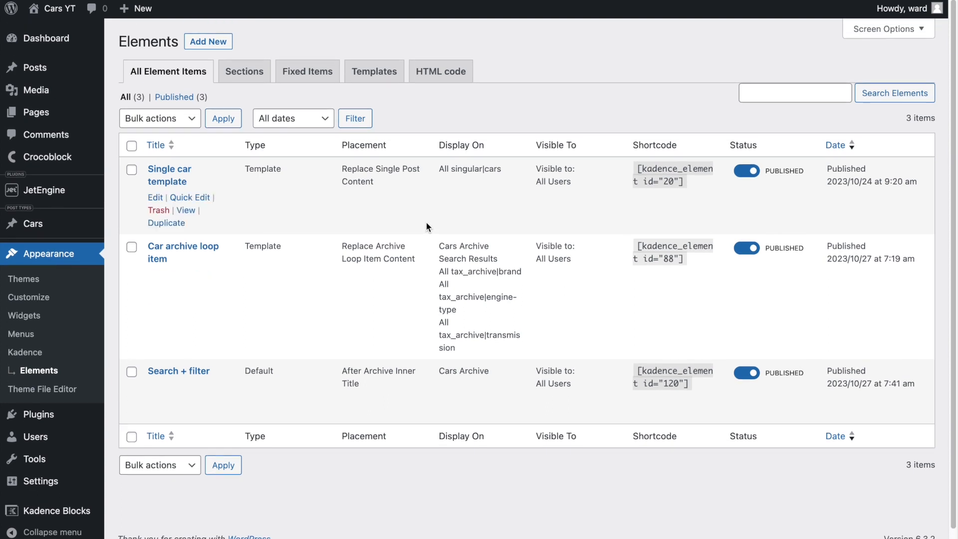
left_click(194, 371)
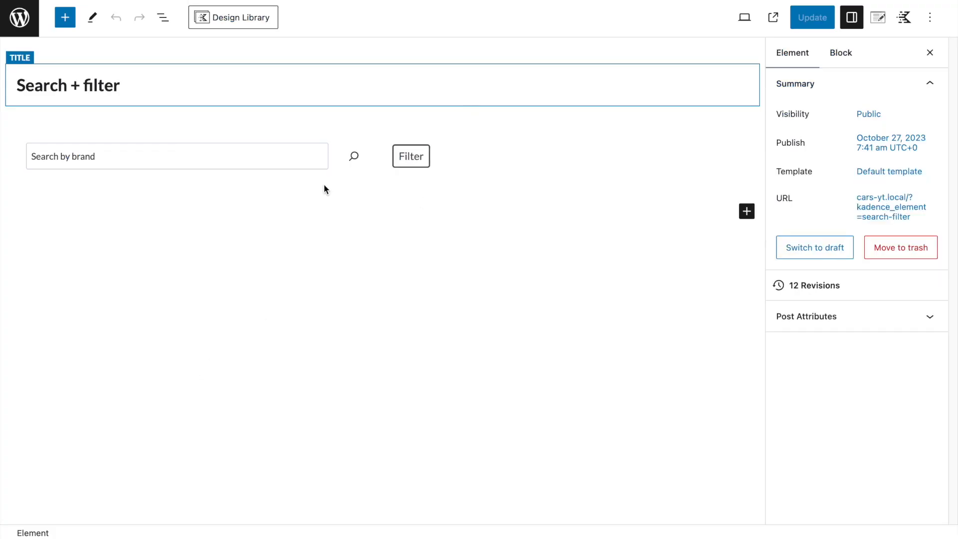
left_click(878, 18)
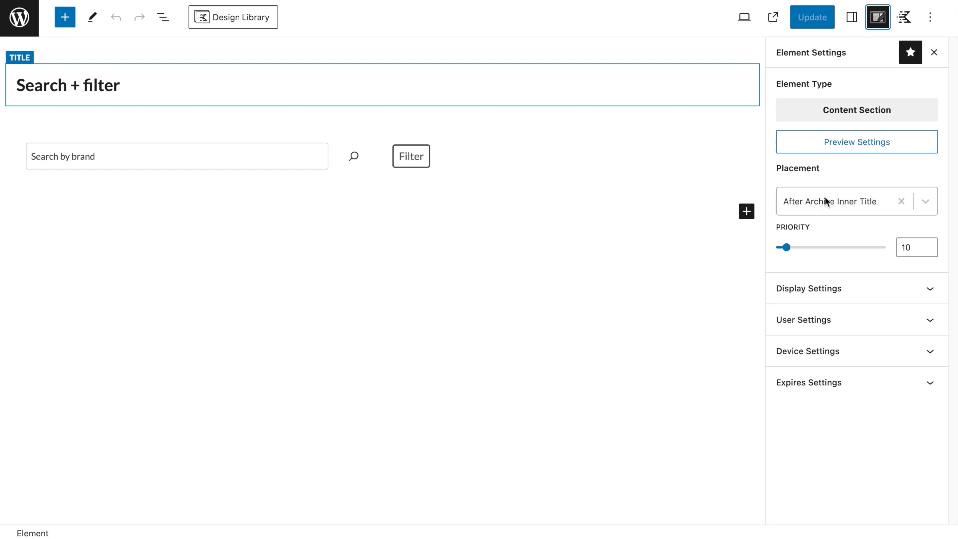
left_click(833, 289)
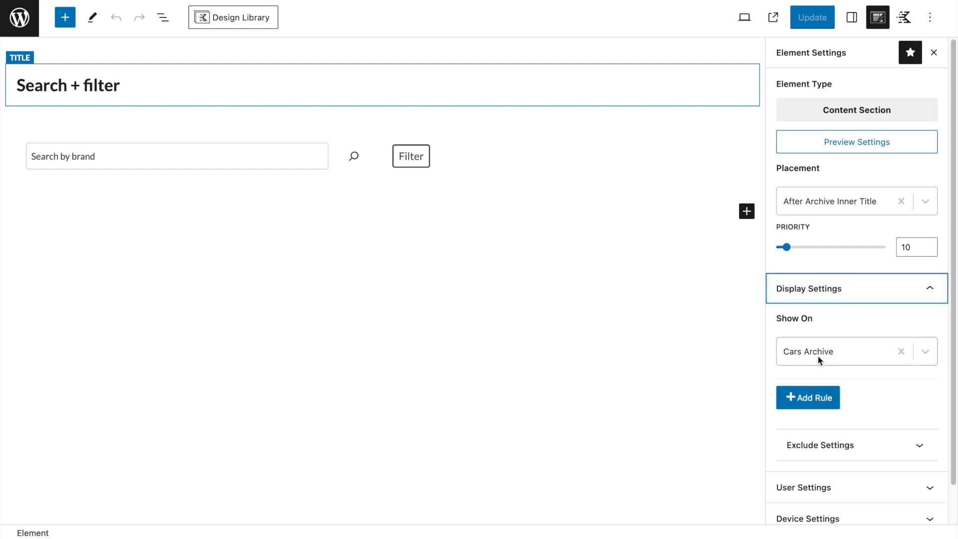
- Try adding a Search Results display rule to the Search + filter element and update it
left_click(798, 397)
left_click(805, 392)
scroll(835, 436, "down", 5)
scroll(836, 436, "up", 5)
scroll(831, 432, "up", 3)
left_click(837, 444)
left_click(812, 18)
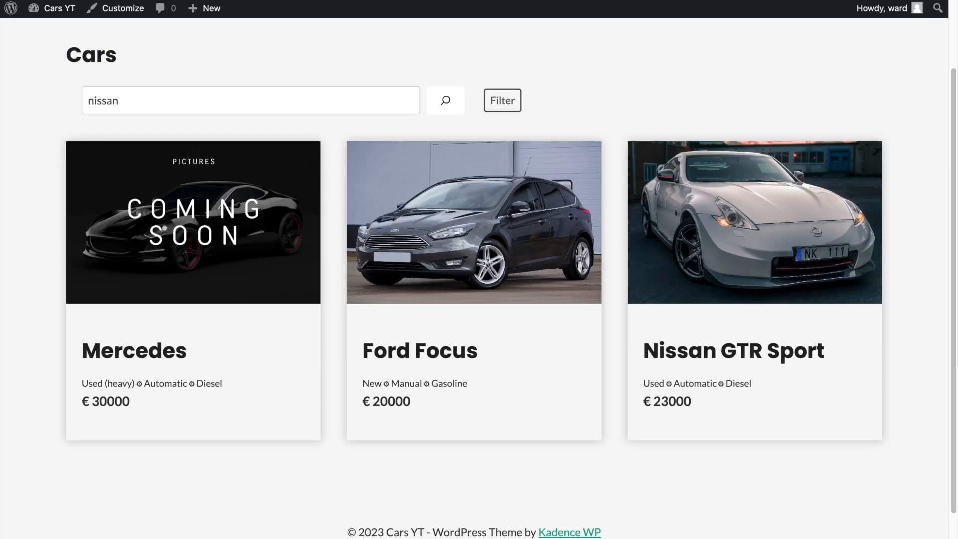
- Run the "nissan" search on the live Cars page and check the search bar and Filter modal on the results page
left_click(445, 102)
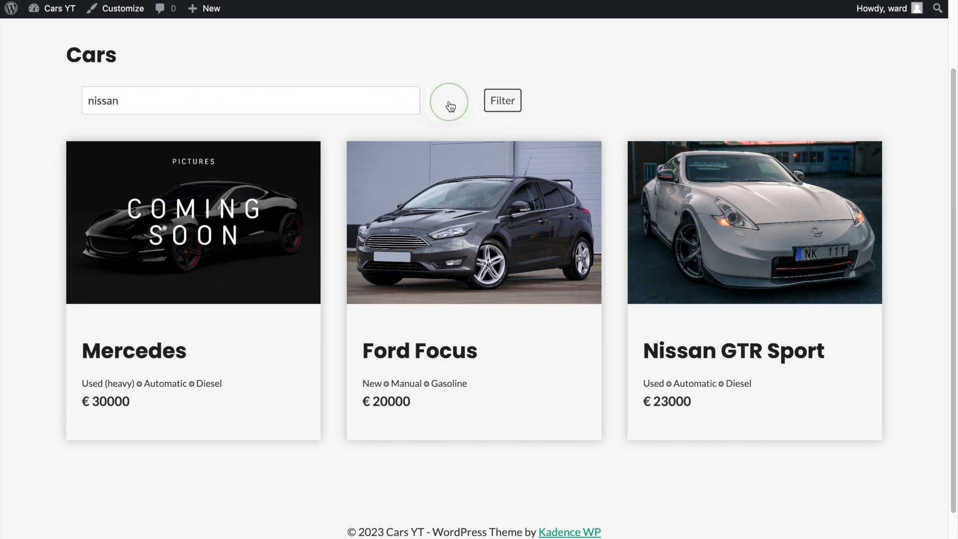
left_click_drag(91, 175, 299, 181)
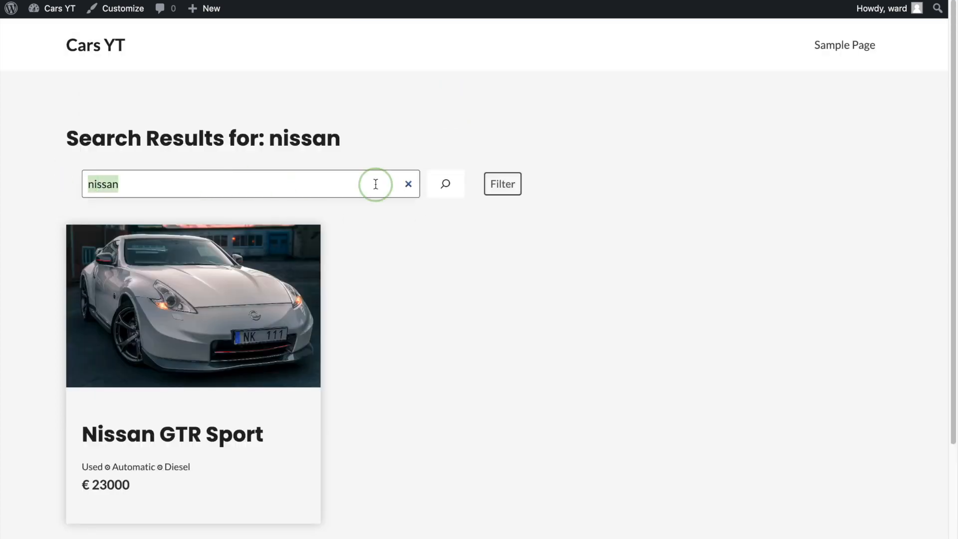
left_click(515, 190)
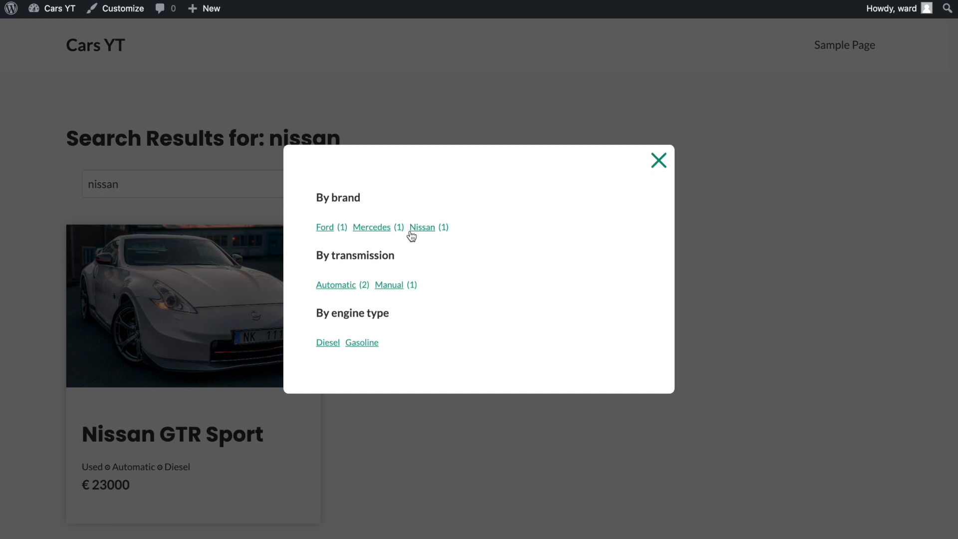
left_click(659, 159)
scroll(458, 348, "down", 2)
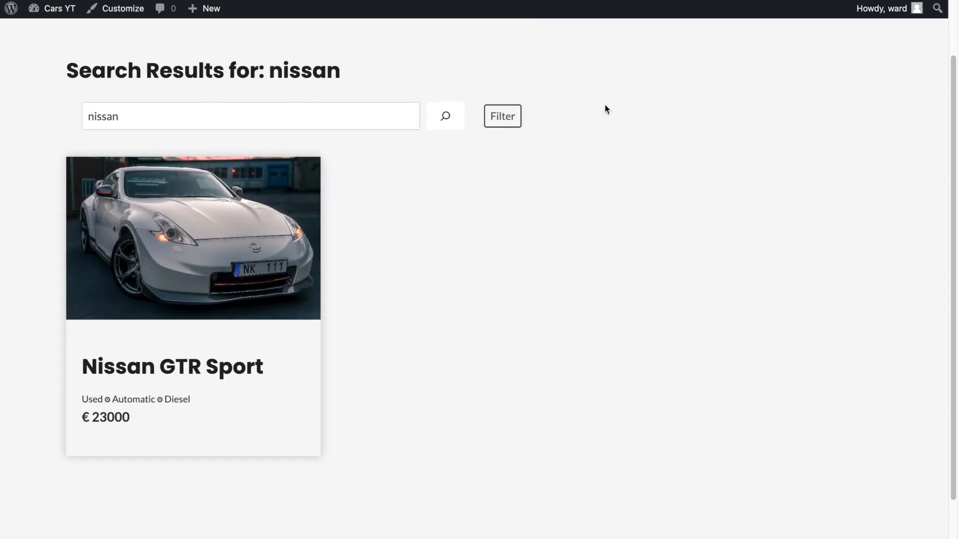
scroll(417, 154, "up", 1)
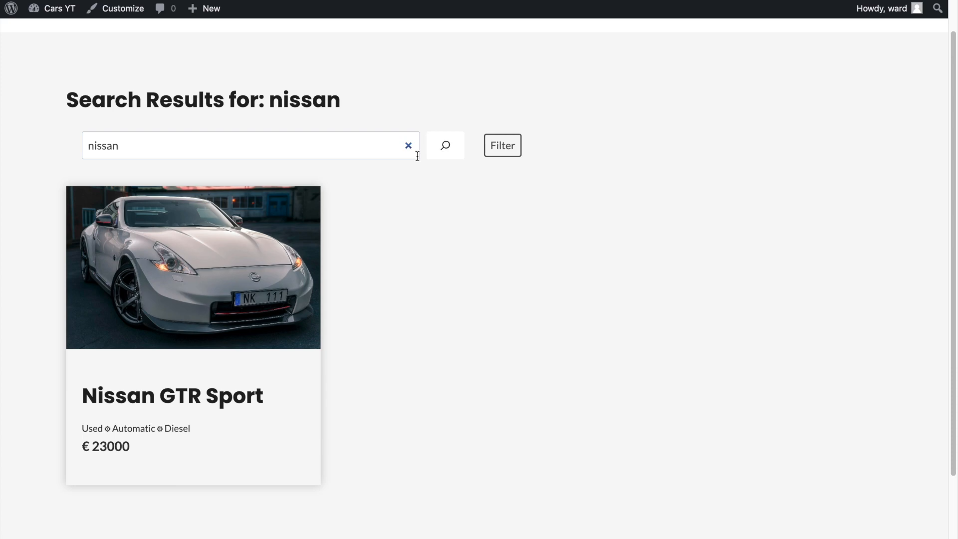
scroll(327, 138, "left", 5)
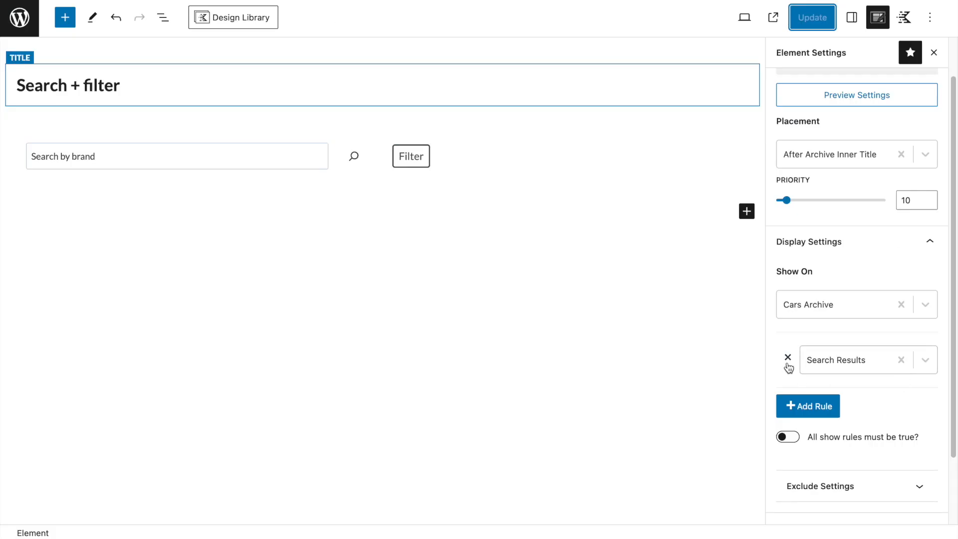
- Remove the Search Results display rule from the Search + filter element and update it
left_click(788, 357)
left_click(812, 17)
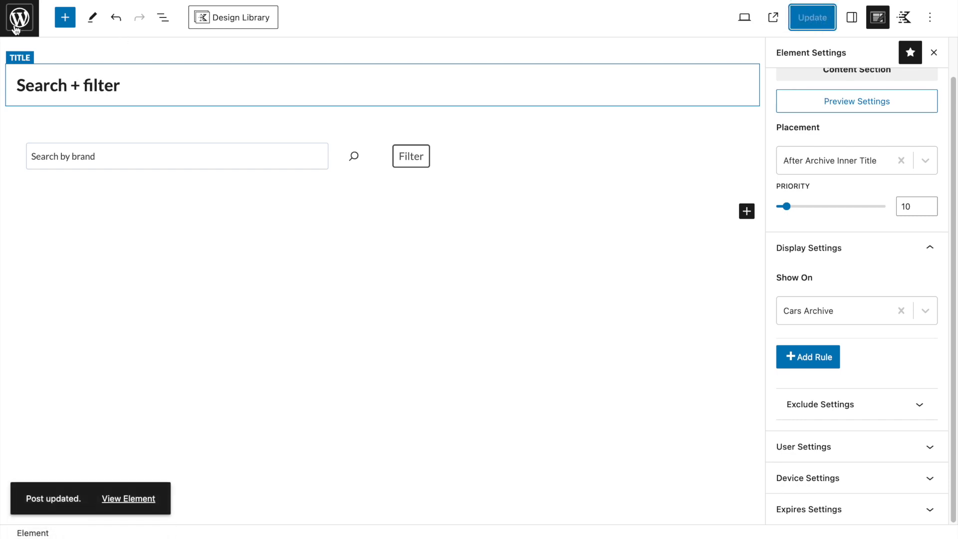
- Create a new Content Section element and title it "Back to all cars"
left_click(17, 20)
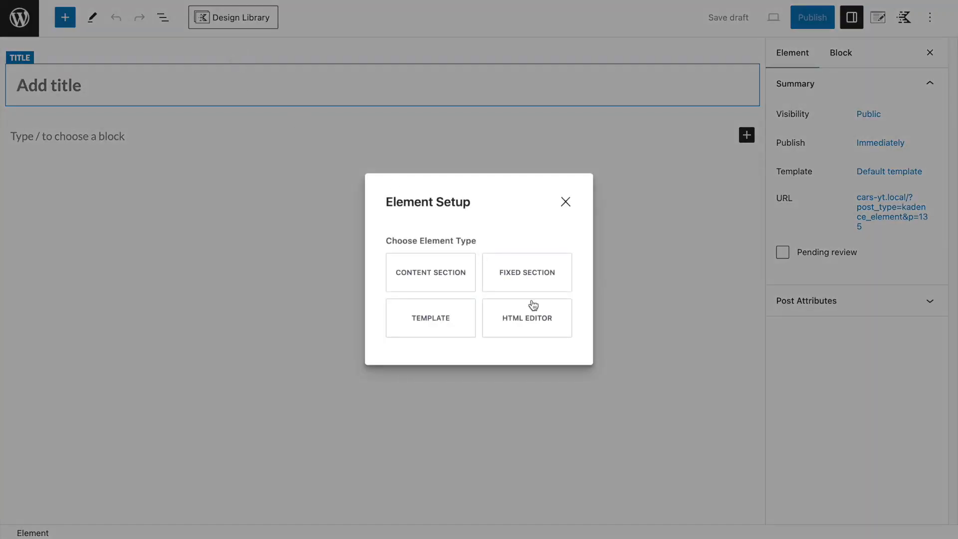
left_click(434, 274)
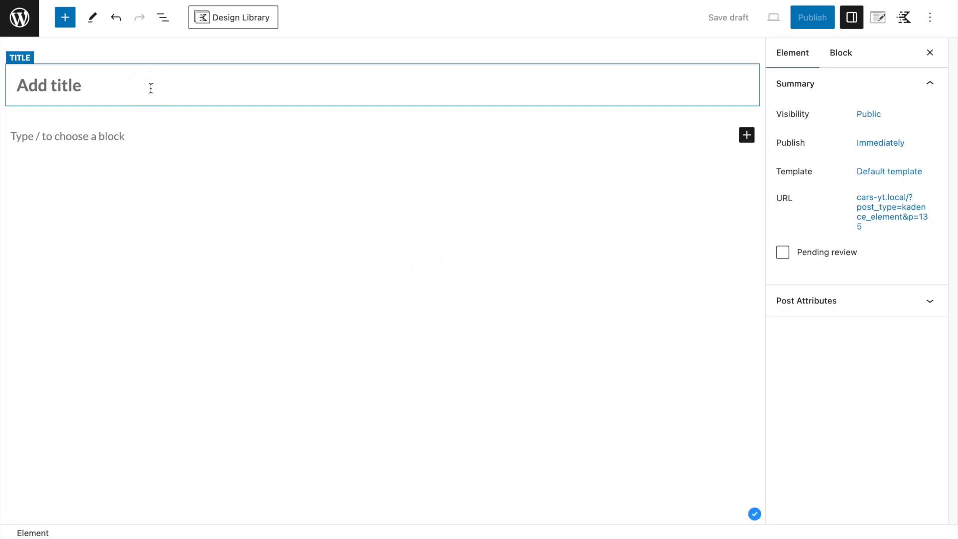
type("Back to allcars")
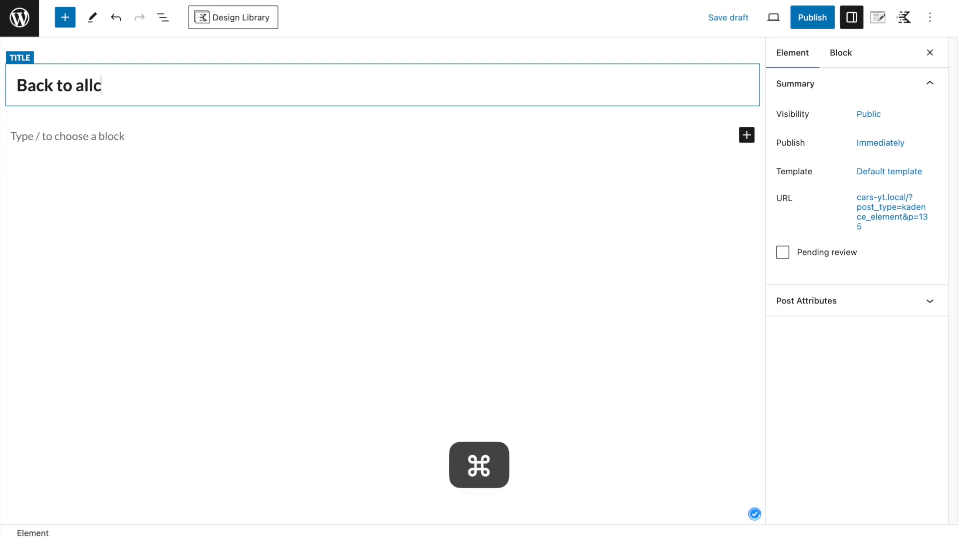
left_click(92, 86)
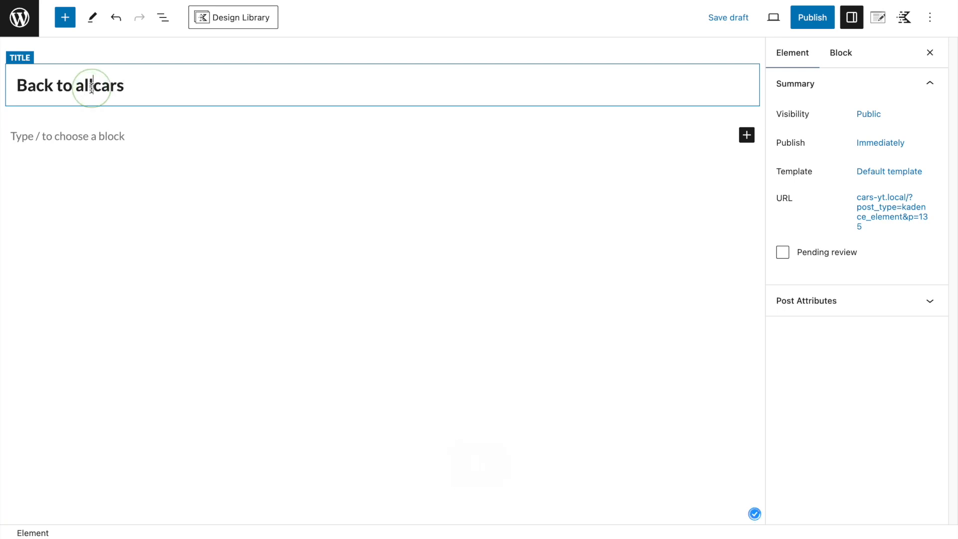
- Set the element's placement to After Archive Inner Title
left_click(874, 22)
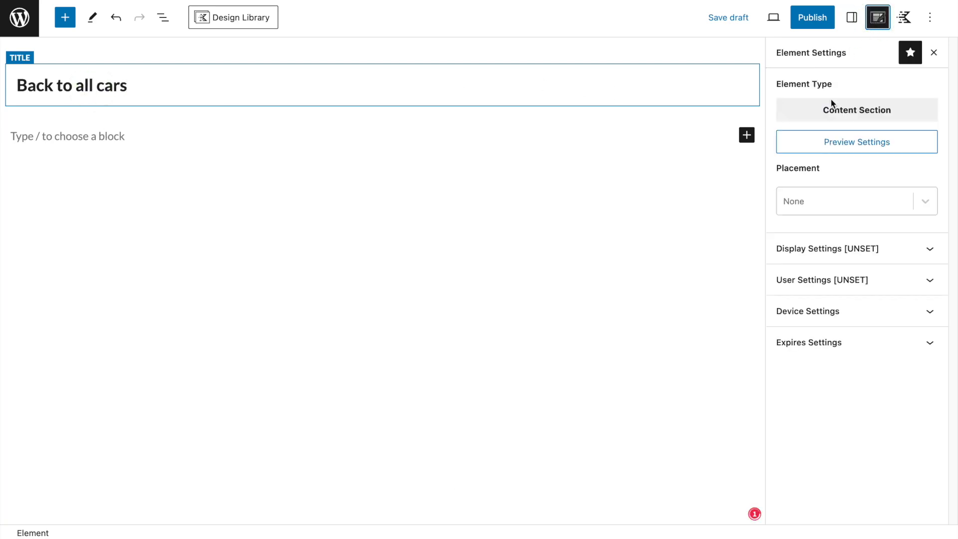
left_click(826, 201)
scroll(844, 328, "down", 10)
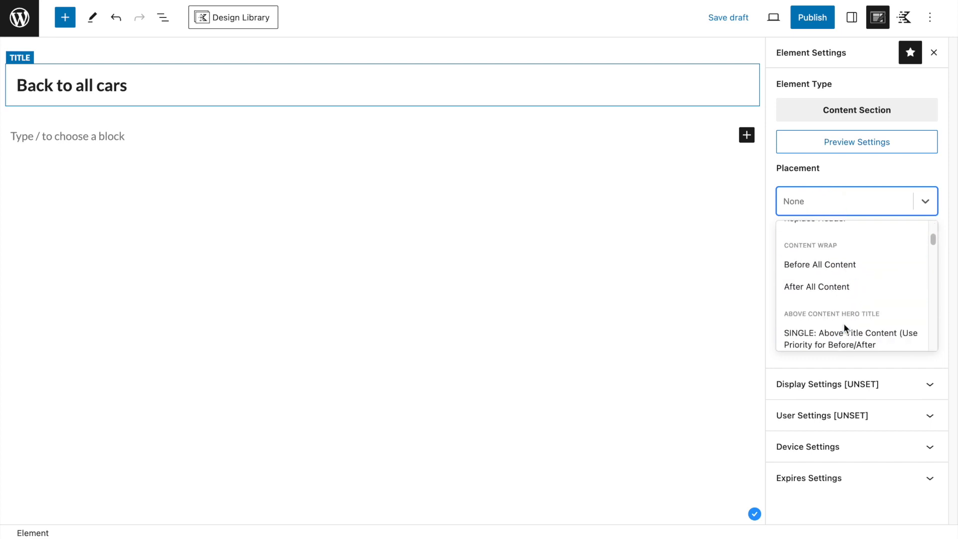
scroll(844, 328, "down", 8)
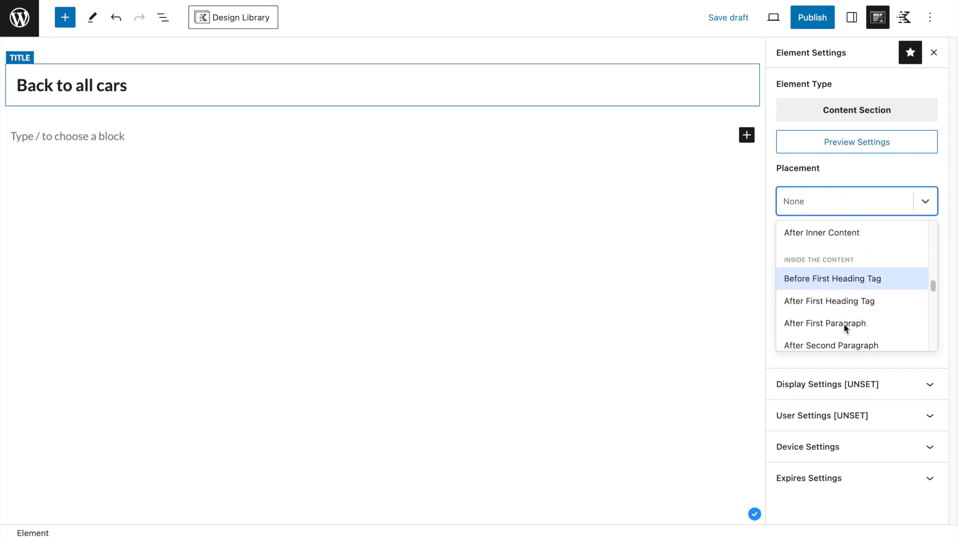
scroll(843, 325, "down", 4)
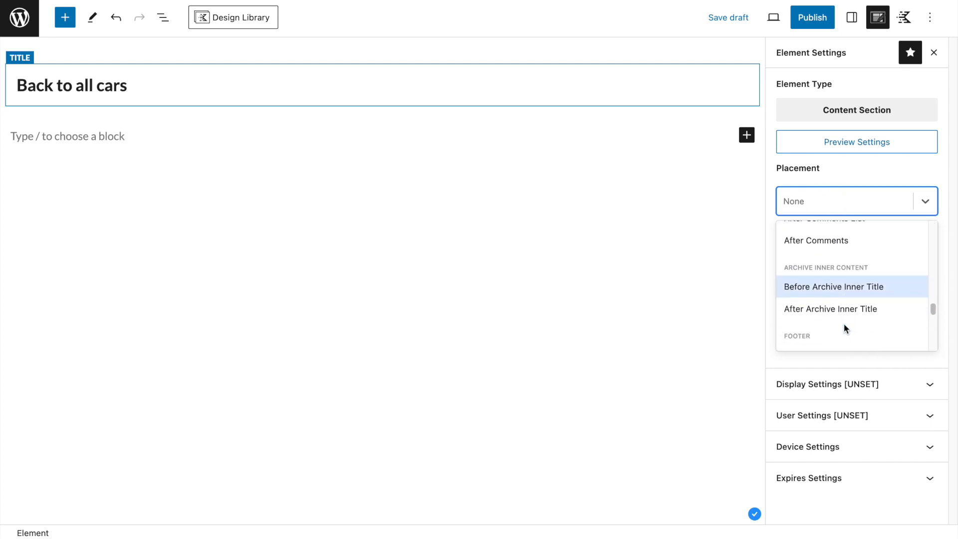
left_click(820, 300)
- Set the element to show on Search Results and add a second display rule for Transmission Archives
left_click(821, 294)
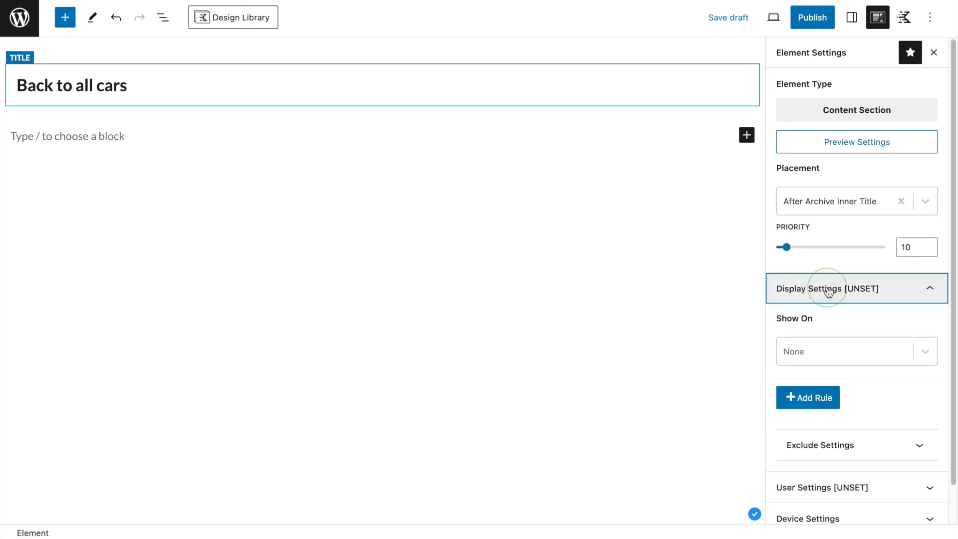
left_click(821, 352)
scroll(847, 435, "down", 1)
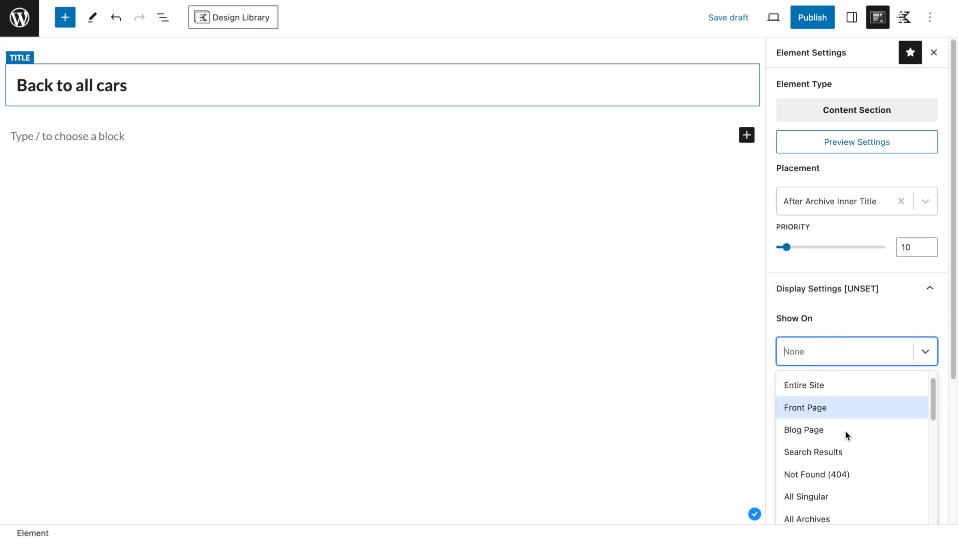
left_click(841, 451)
left_click(830, 402)
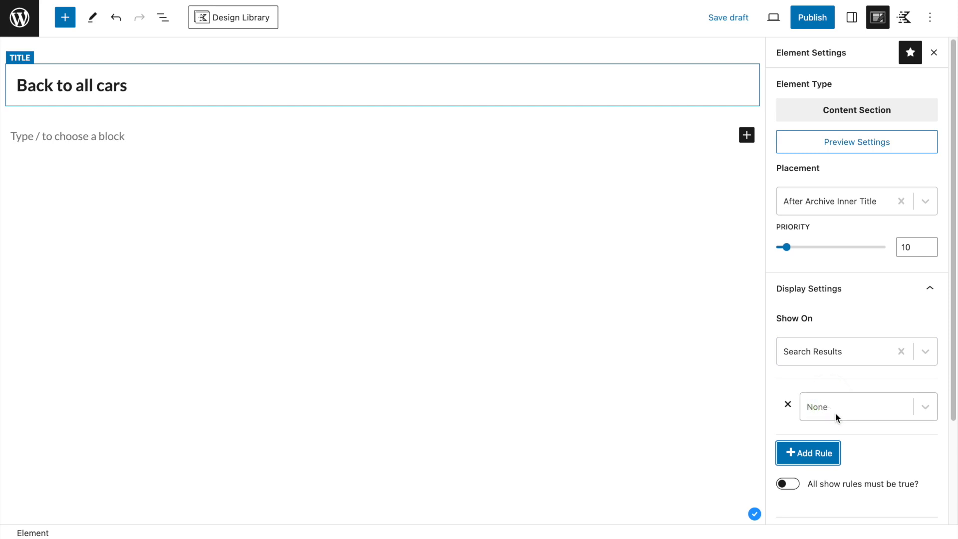
left_click(835, 414)
scroll(843, 454, "down", 6)
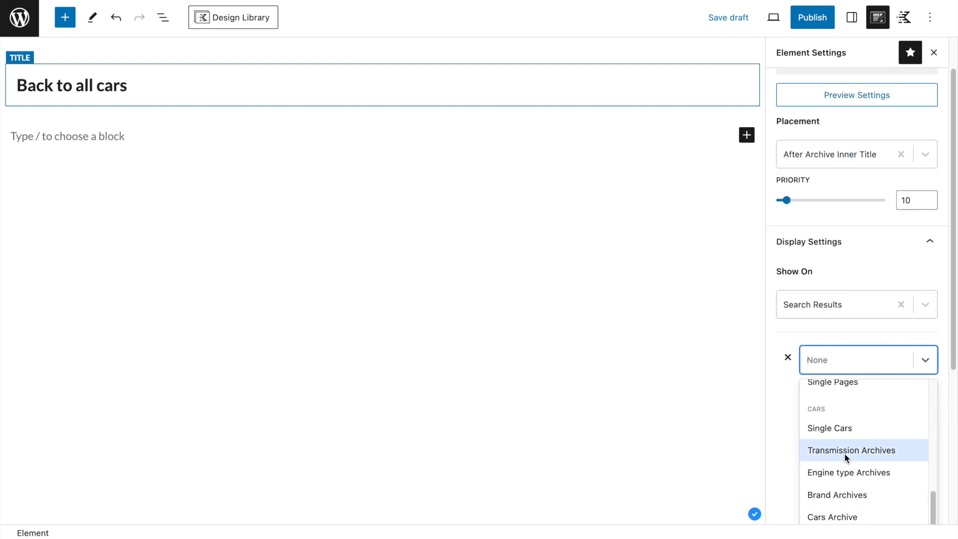
left_click(841, 450)
- Add two more display rules to the element, for Engine type Archives and Brand Archives
left_click(820, 452)
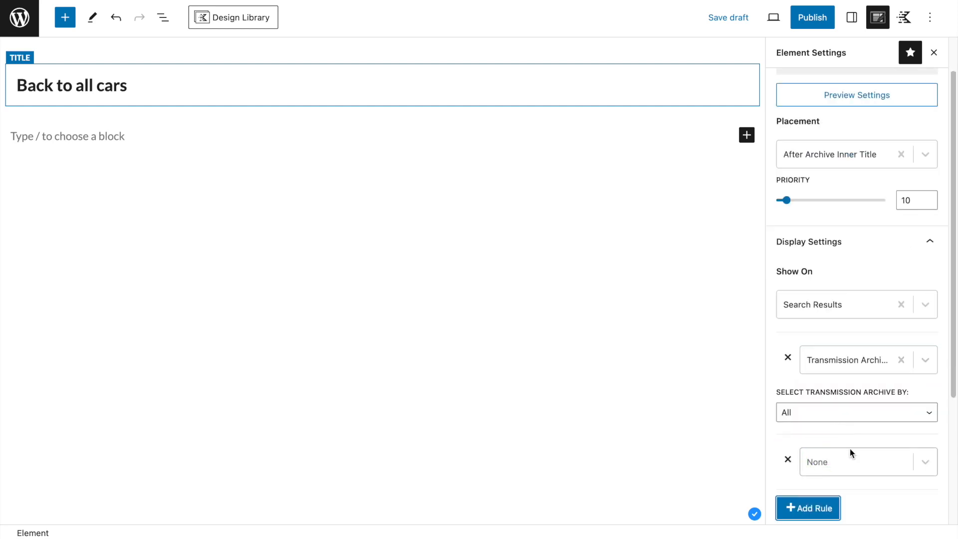
left_click(849, 453)
scroll(849, 455, "down", 5)
left_click(846, 471)
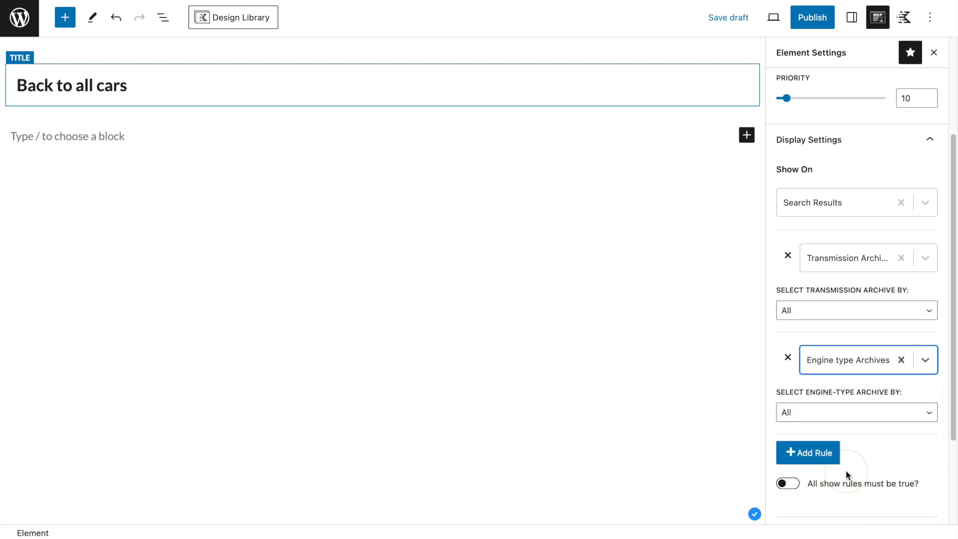
scroll(847, 474, "down", 1)
left_click(818, 425)
left_click(836, 437)
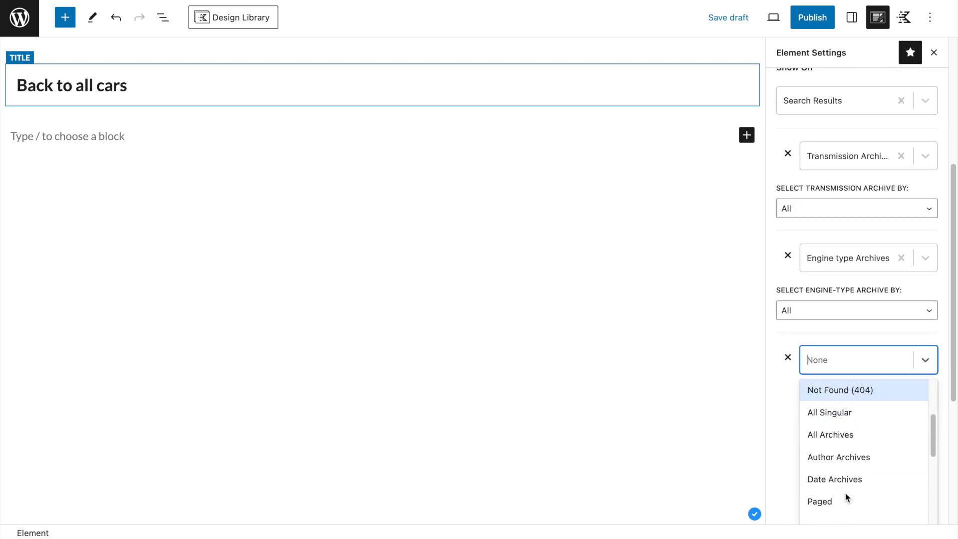
scroll(846, 497, "down", 5)
left_click(839, 492)
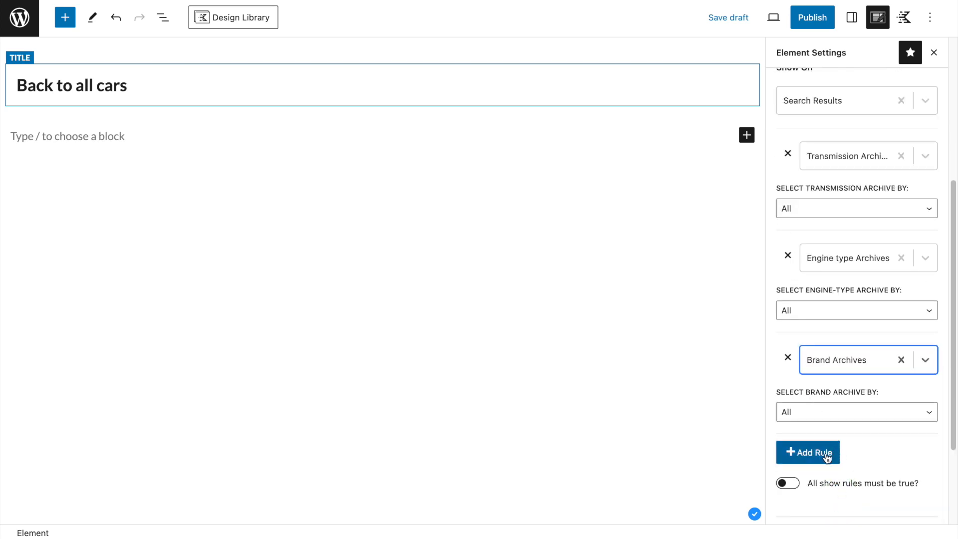
scroll(817, 456, "down", 1)
scroll(803, 274, "up", 6)
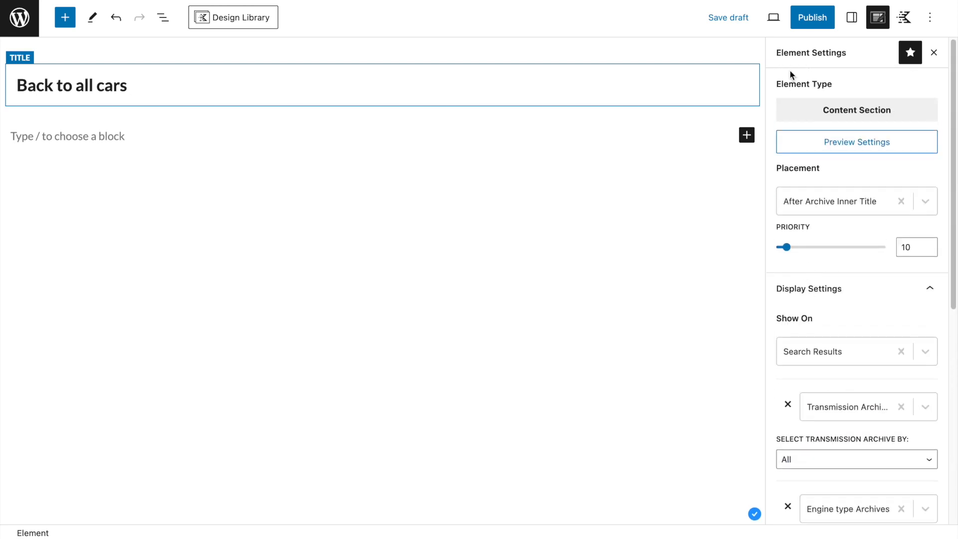
- Write "Back to all cars" as a paragraph in the element's content
left_click(75, 140)
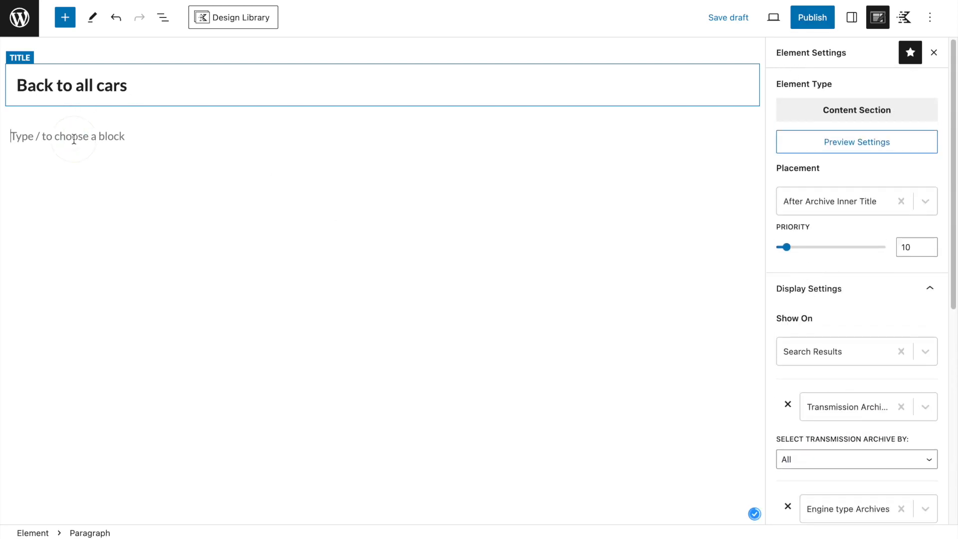
type("Back to a")
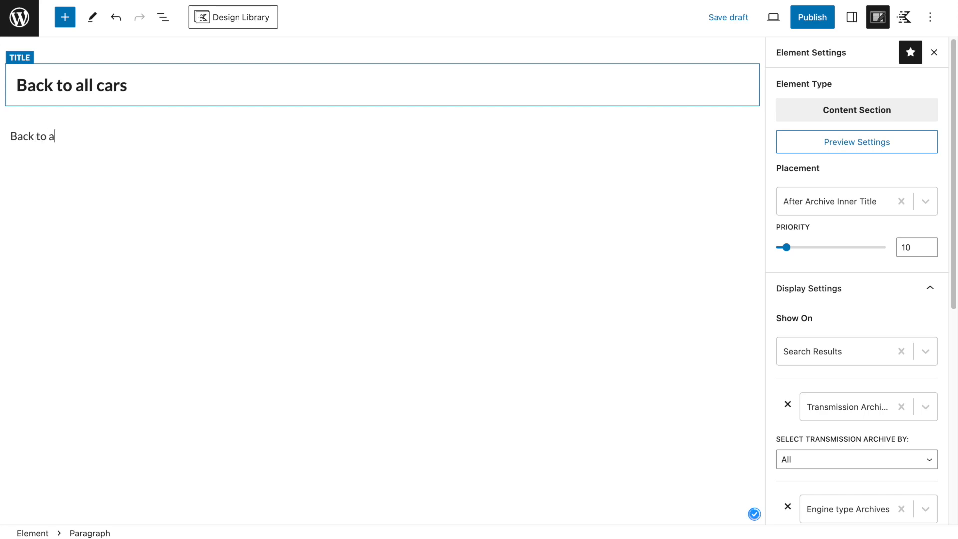
type("ll cars")
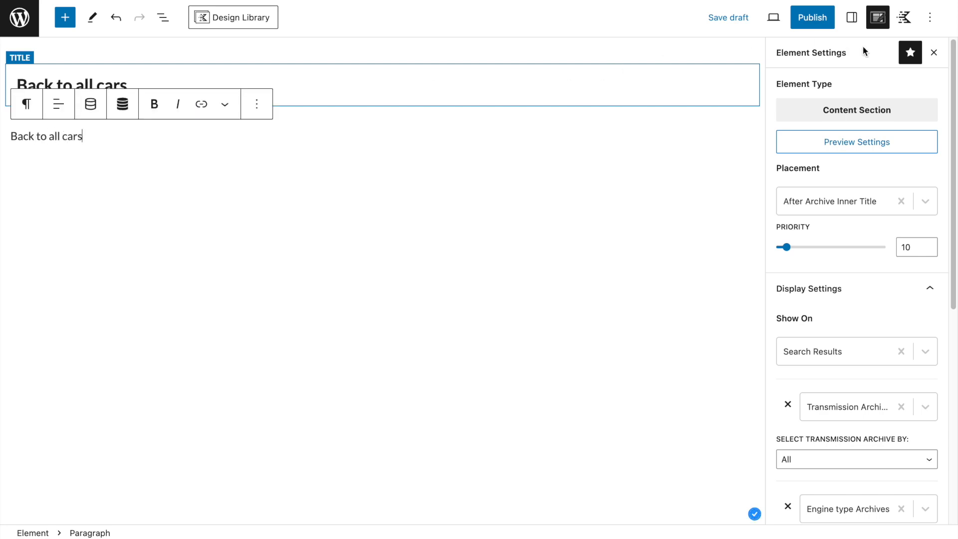
- Transform the "Back to all cars" paragraph into a Text (Adv) block with the Paragraph tag
left_click(852, 17)
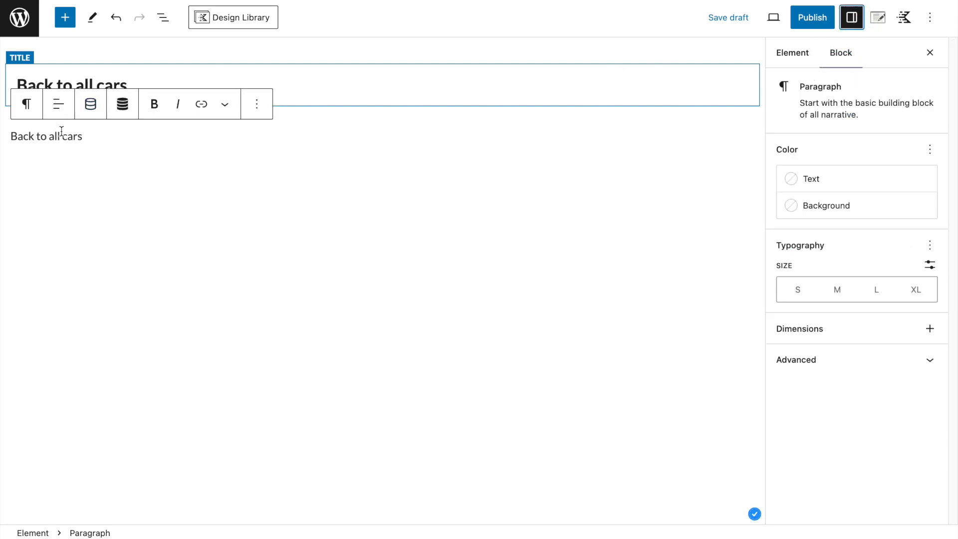
left_click(27, 104)
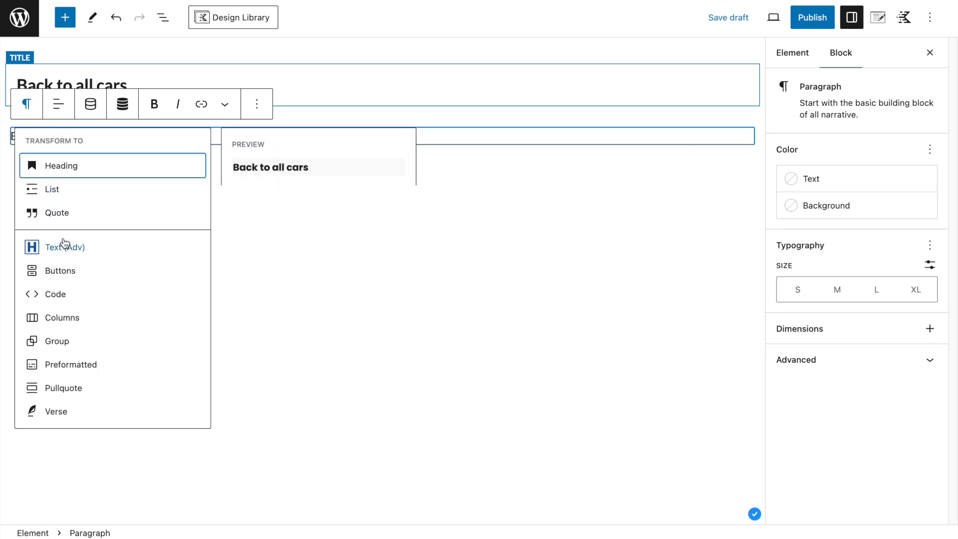
left_click(64, 245)
left_click(58, 104)
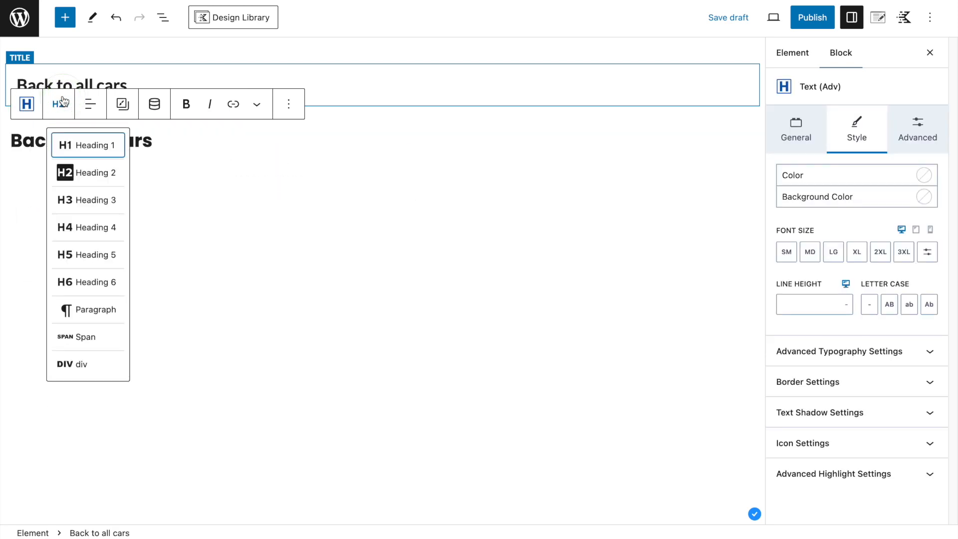
left_click(91, 309)
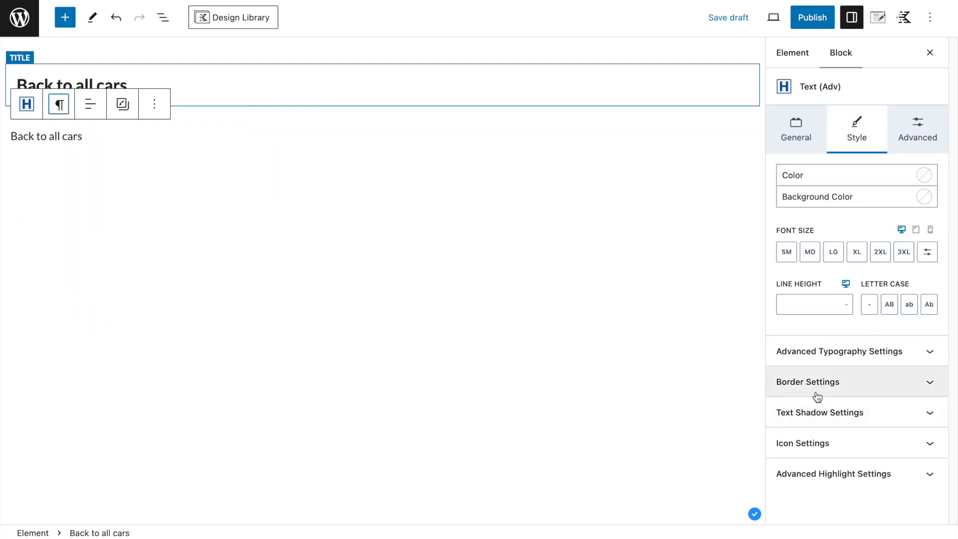
- Add a right-pointing line arrow icon to the text block and set its icon location to Right
left_click(838, 442)
left_click(815, 231)
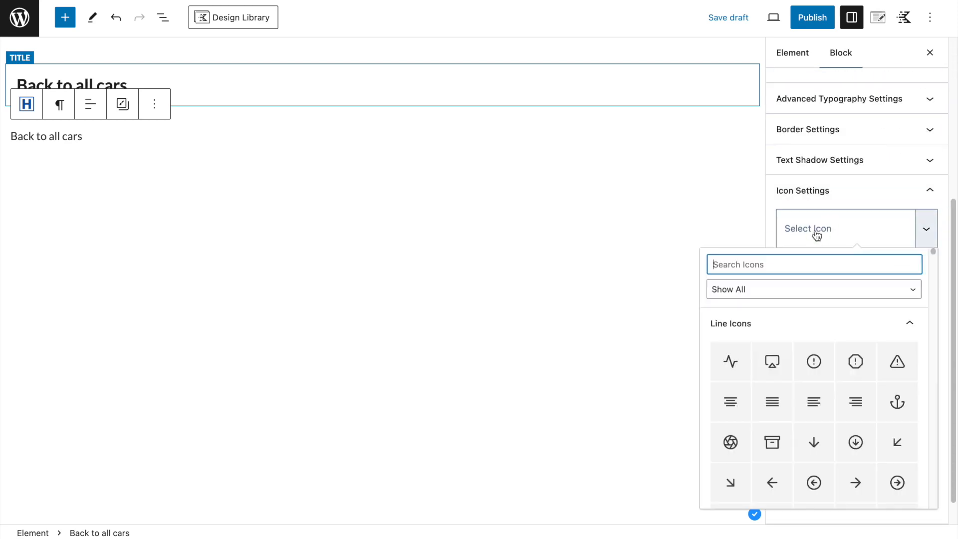
left_click(855, 481)
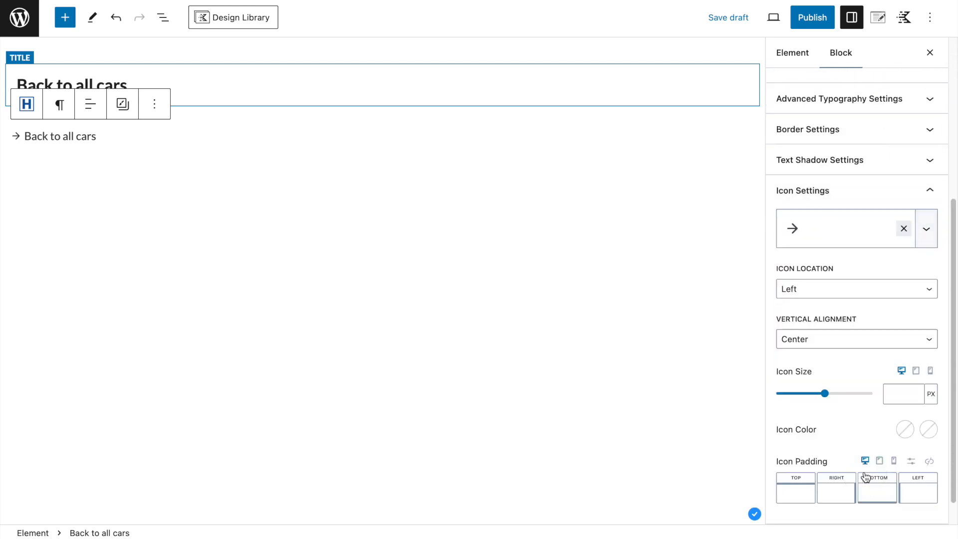
left_click(836, 297)
left_click(833, 303)
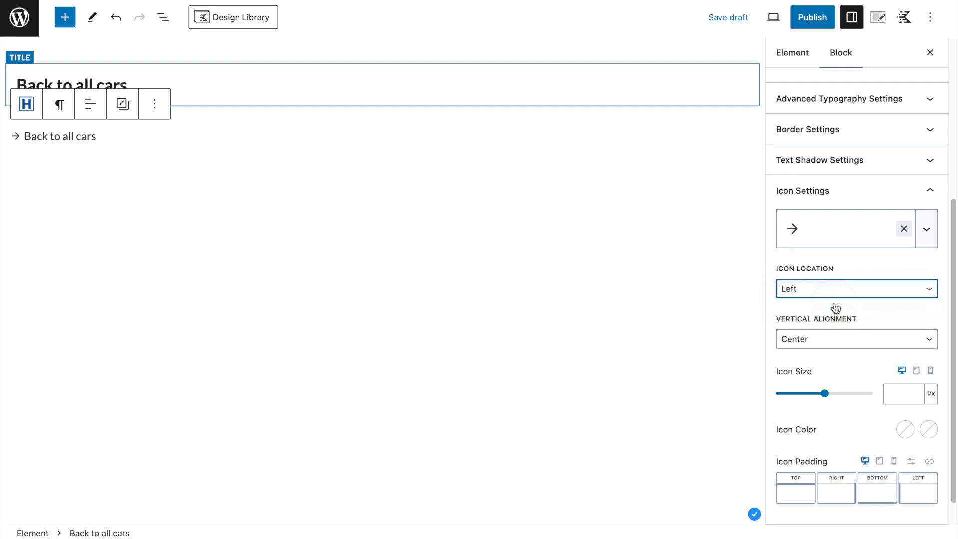
- Set the font size of the "Back to all cars" text block to SM
scroll(879, 160, "up", 1)
scroll(879, 159, "up", 5)
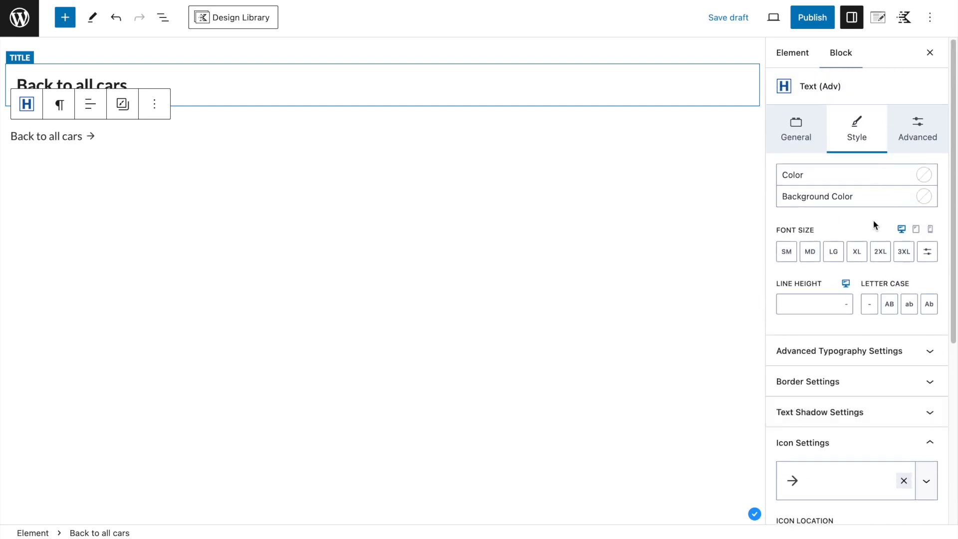
left_click(786, 251)
scroll(846, 228, "down", 5)
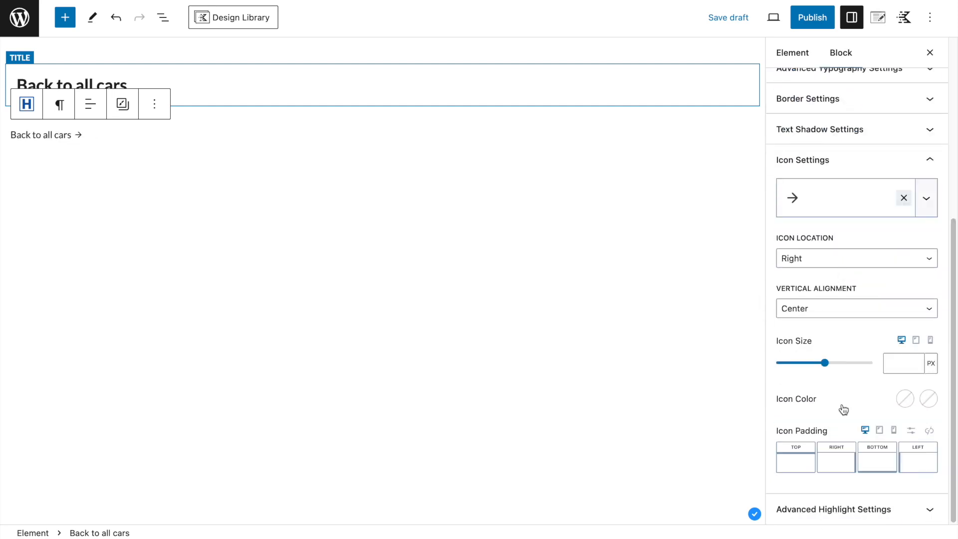
scroll(823, 354, "up", 5)
- Wrap the "Back to all cars" text in a link to /cars and publish the element
left_click(786, 140)
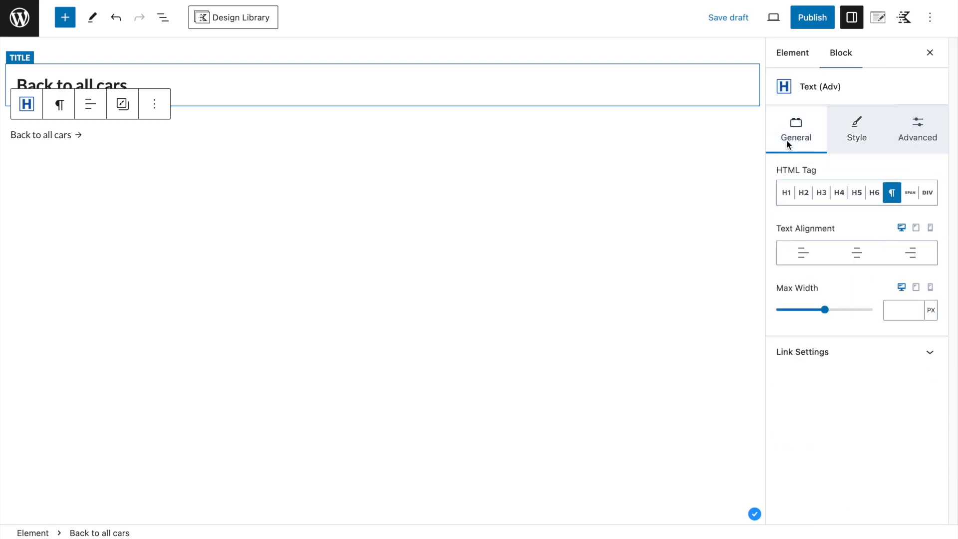
left_click(833, 350)
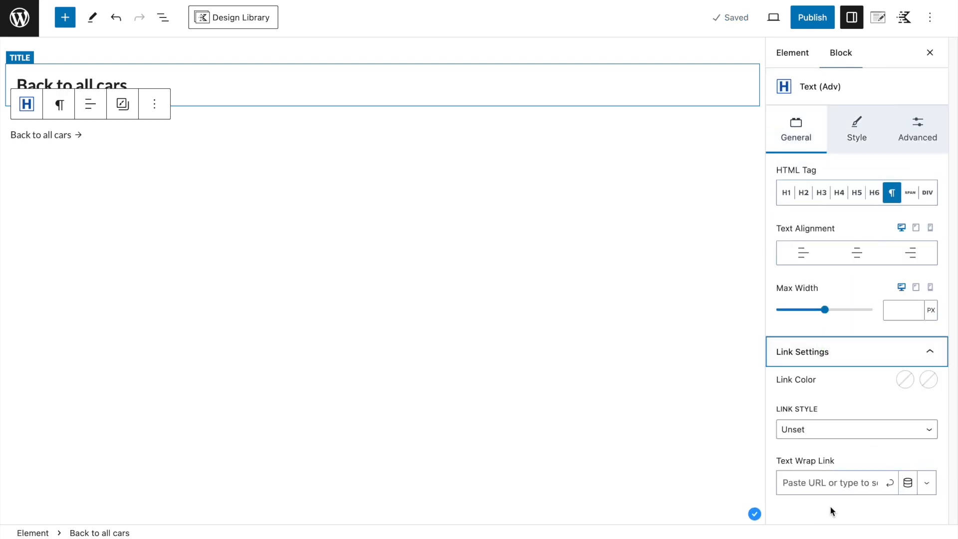
left_click(847, 493)
type("/ca")
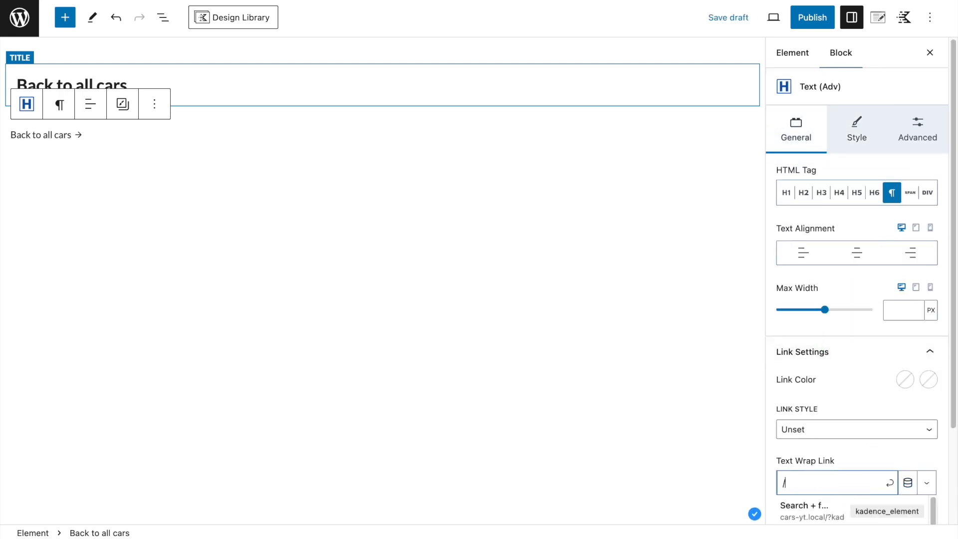
key("Tab")
left_click(813, 483)
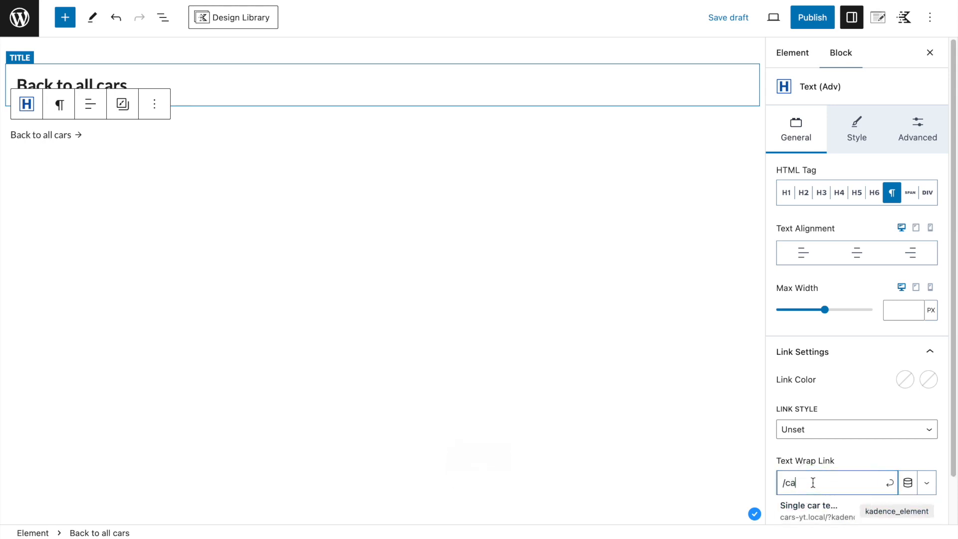
type("rs")
left_click(891, 484)
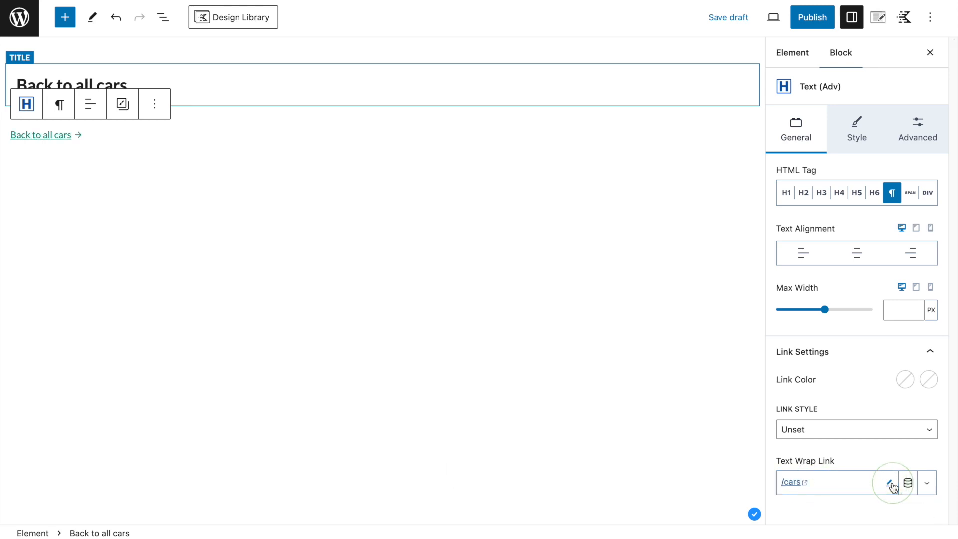
left_click(812, 18)
left_click(812, 17)
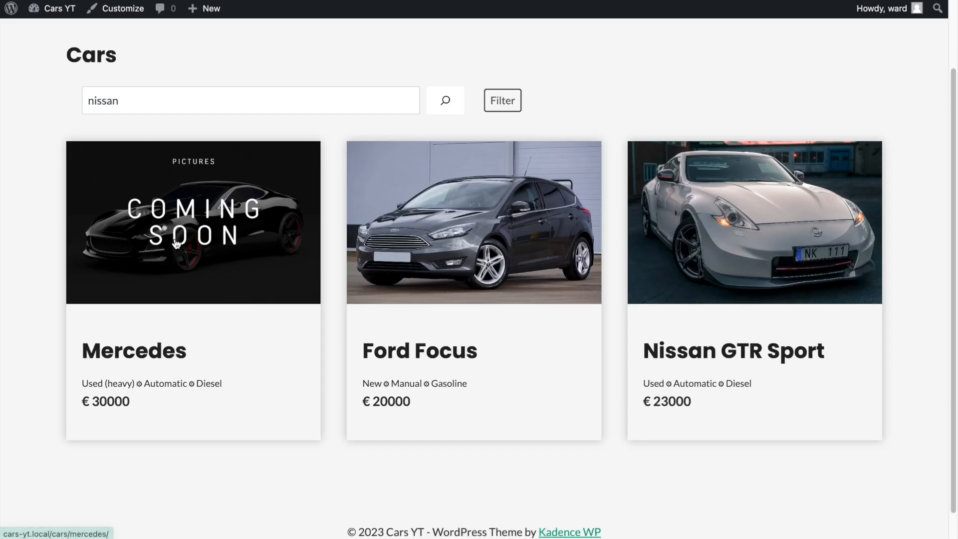
- Search the cars archive for "nissan" and return to the full list through the "Back to all cars" link
scroll(176, 243, "down", 1)
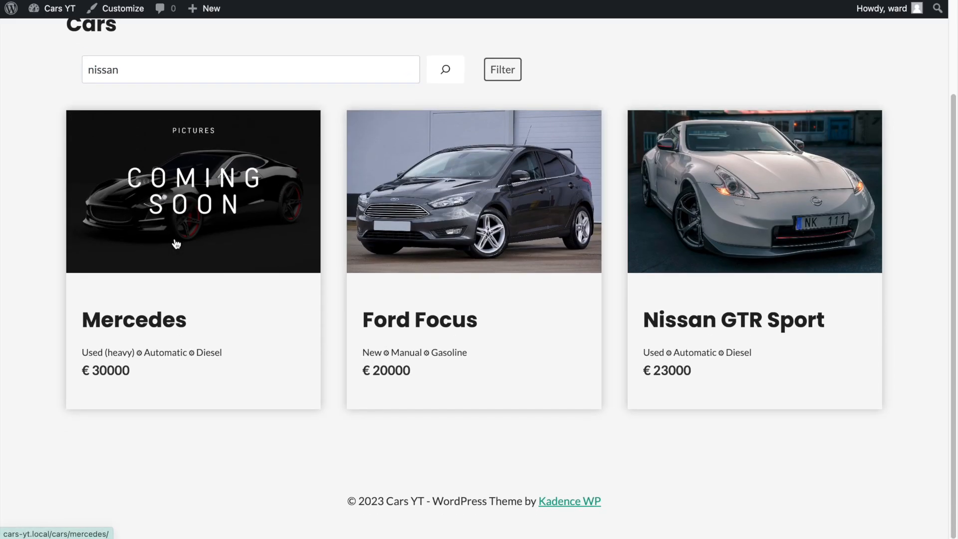
scroll(399, 199, "up", 3)
left_click(361, 183)
left_click(445, 188)
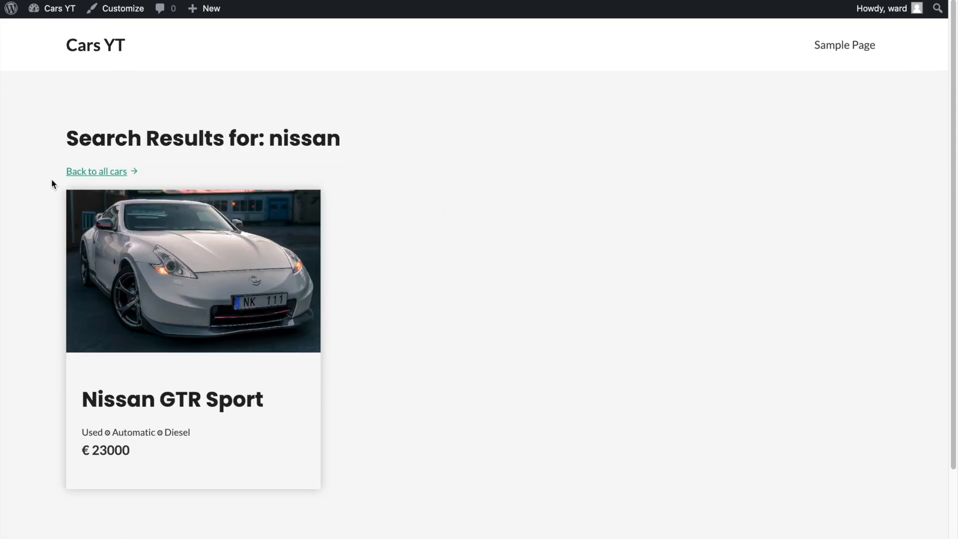
left_click(94, 172)
- Filter the cars by the Mercedes brand and return to the full list through the "Back to all cars" link
scroll(510, 199, "down", 1)
left_click(516, 146)
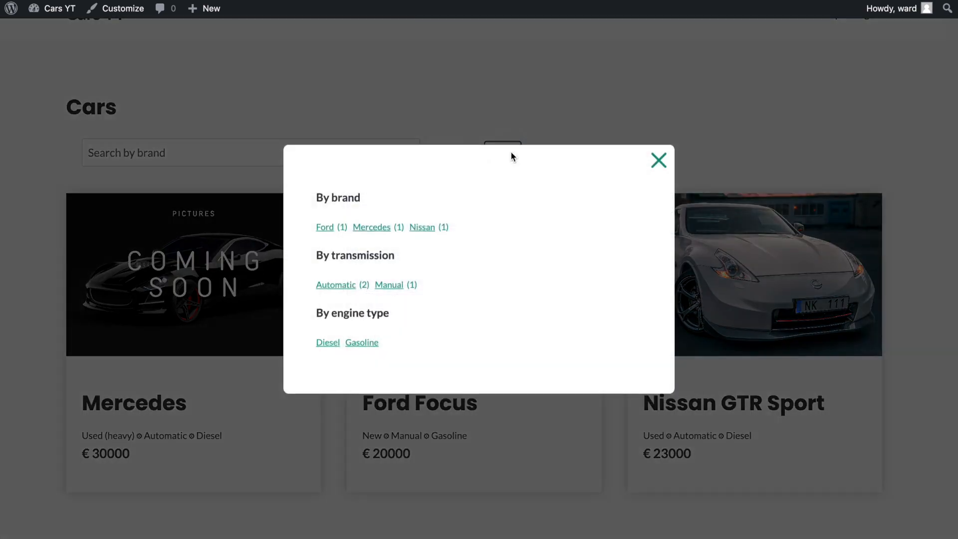
left_click(381, 227)
left_click(87, 175)
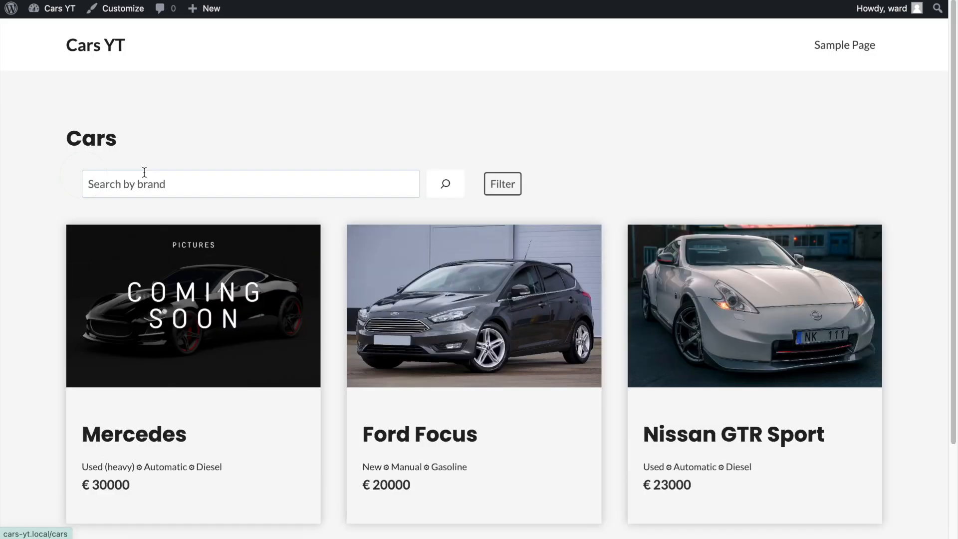
- Filter the cars by Manual transmission and by Gasoline engine type, returning to all cars after each filter
left_click(503, 184)
left_click(375, 285)
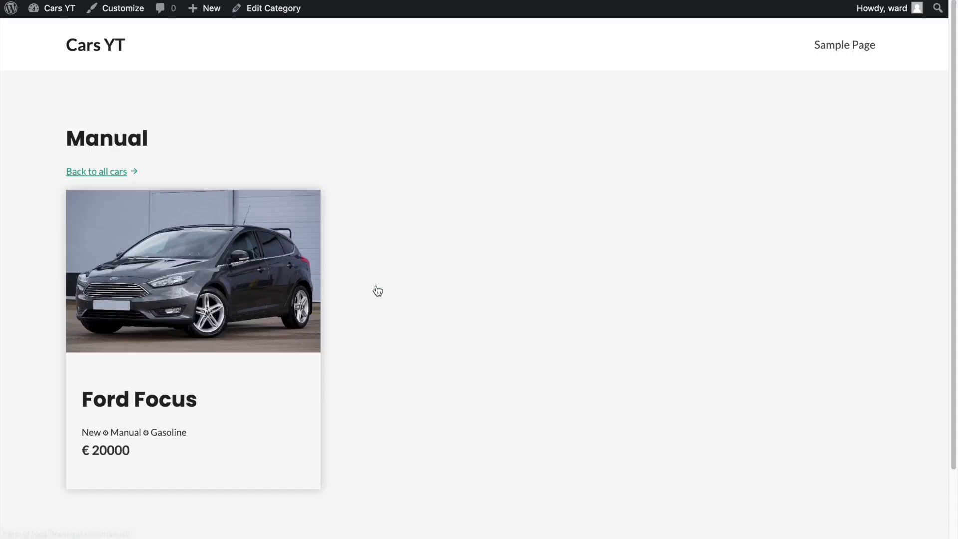
left_click(100, 170)
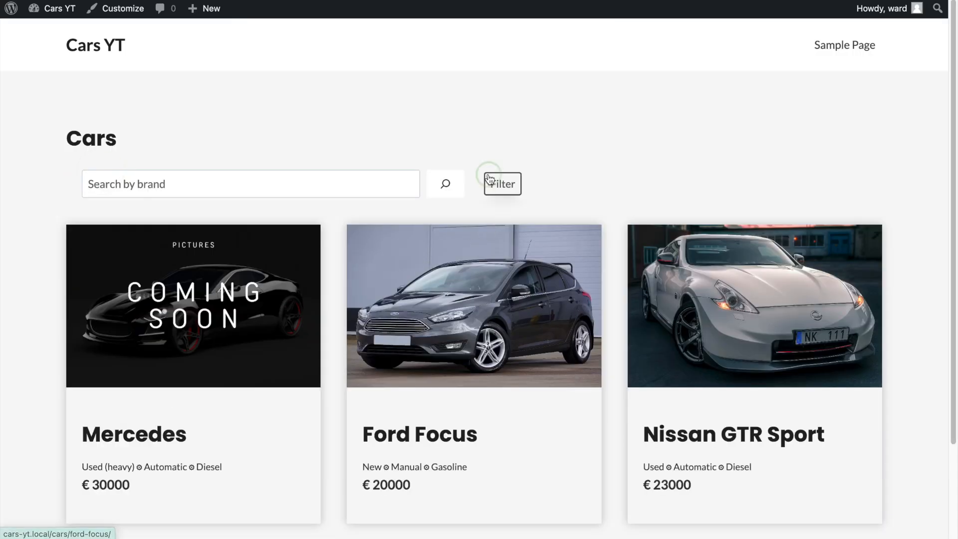
left_click(490, 179)
left_click(347, 343)
left_click(92, 169)
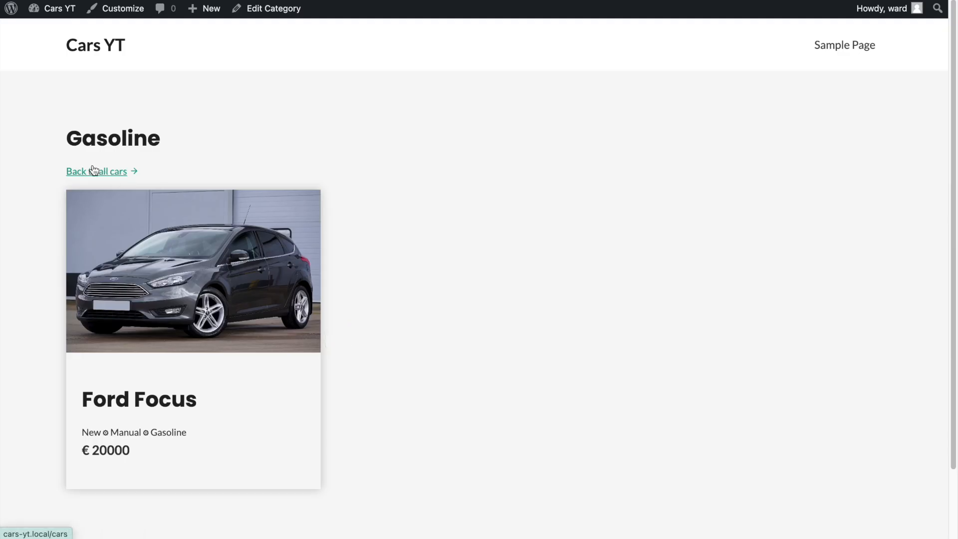
scroll(345, 248, "down", 2)
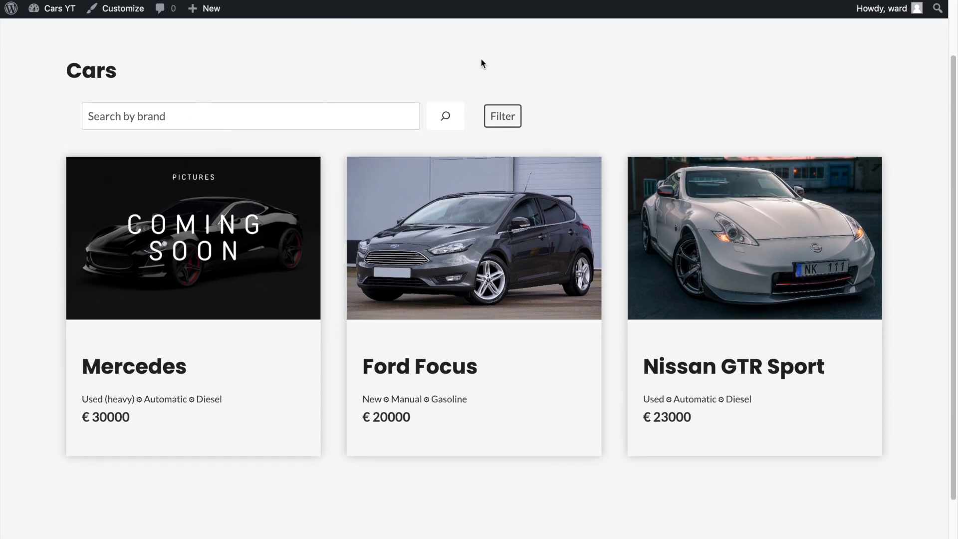
- Filter the cars by Manual transmission again, check its archive page, and go back to all cars
left_click(508, 120)
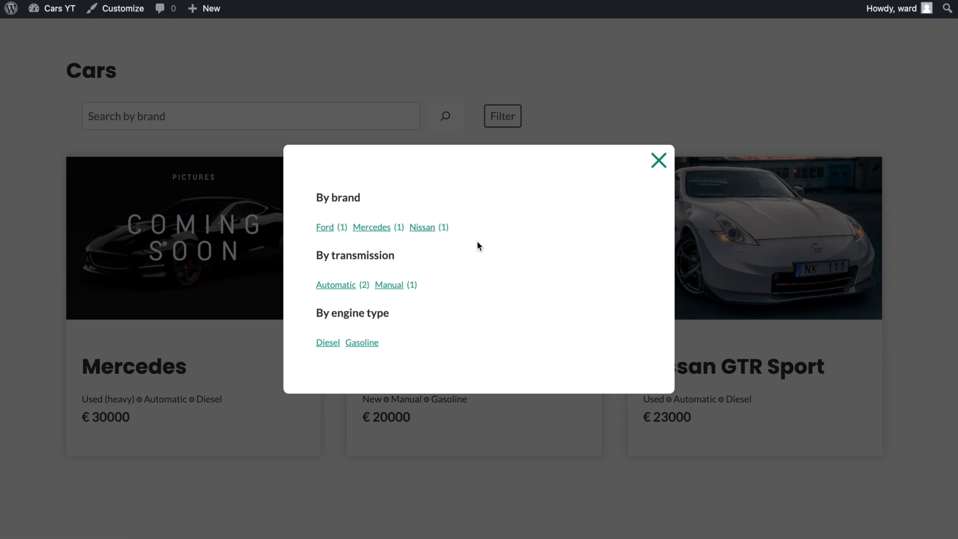
left_click(399, 287)
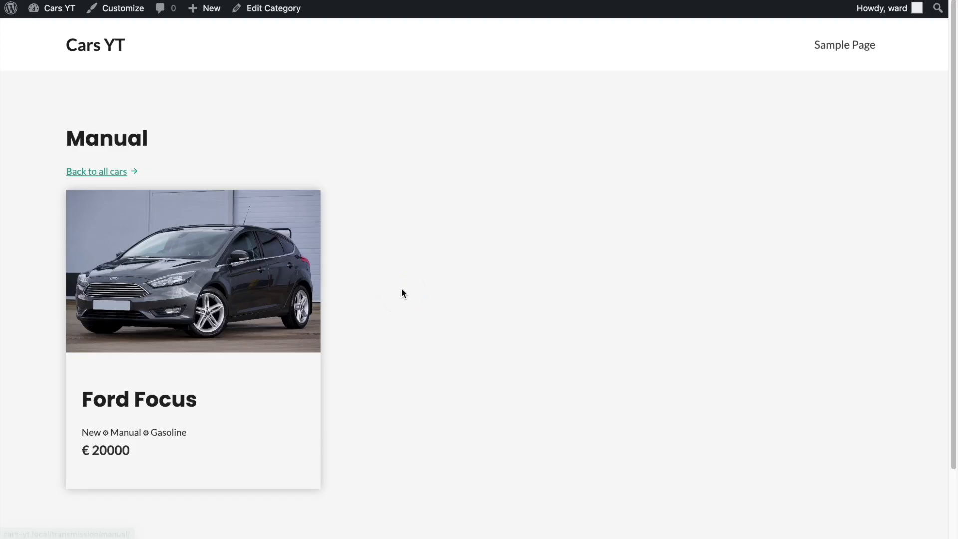
scroll(401, 288, "down", 1)
scroll(401, 288, "up", 1)
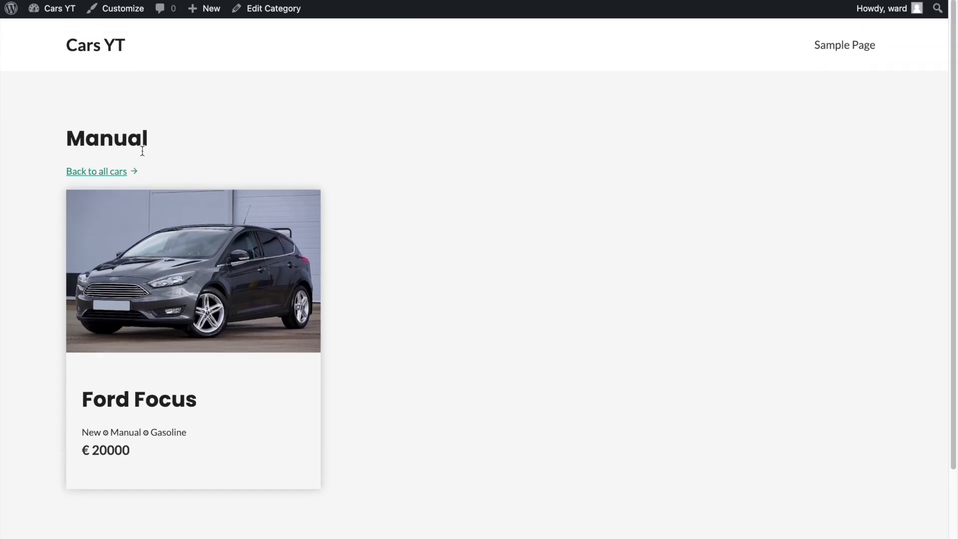
left_click(126, 176)
- Filter the cars by Automatic transmission, look through its archive page, and go back to all cars
left_click(499, 185)
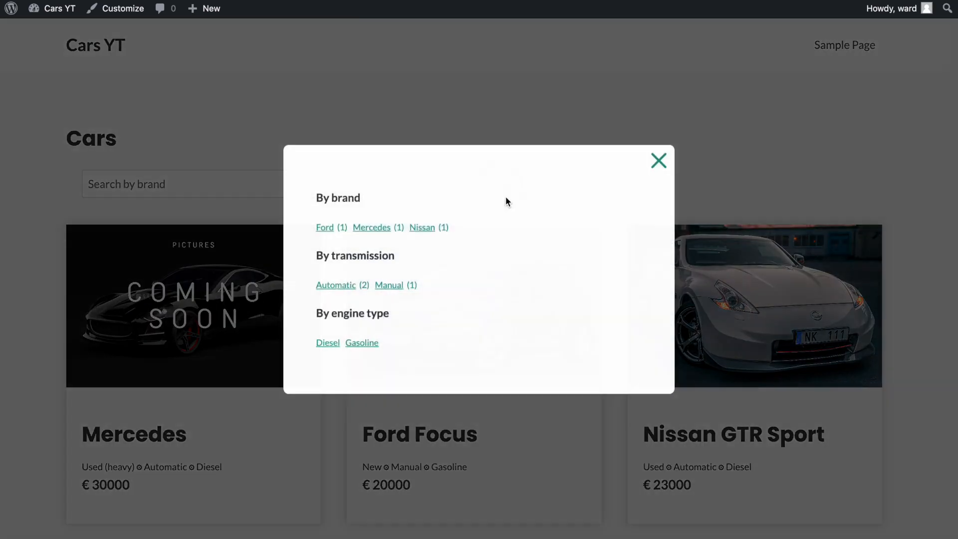
left_click(330, 288)
scroll(299, 208, "down", 3)
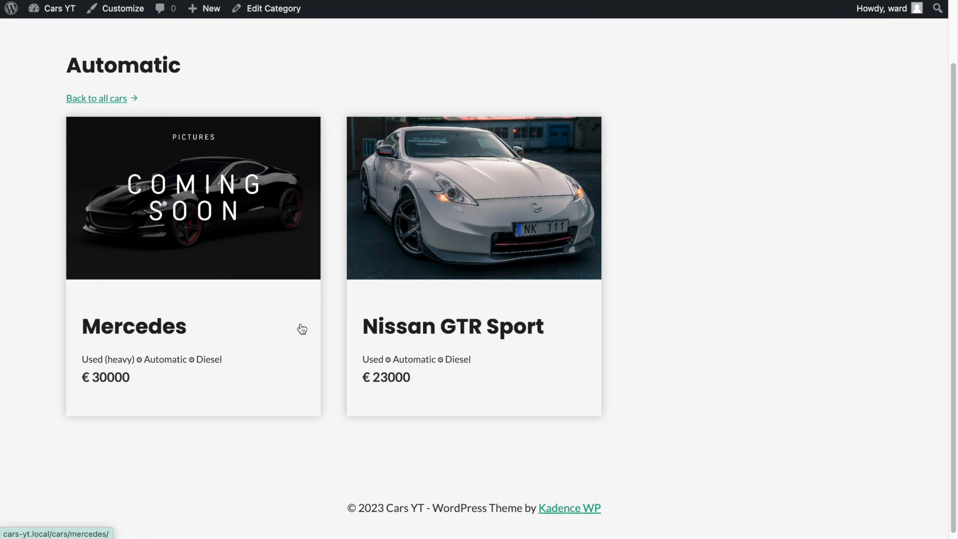
scroll(301, 329, "up", 1)
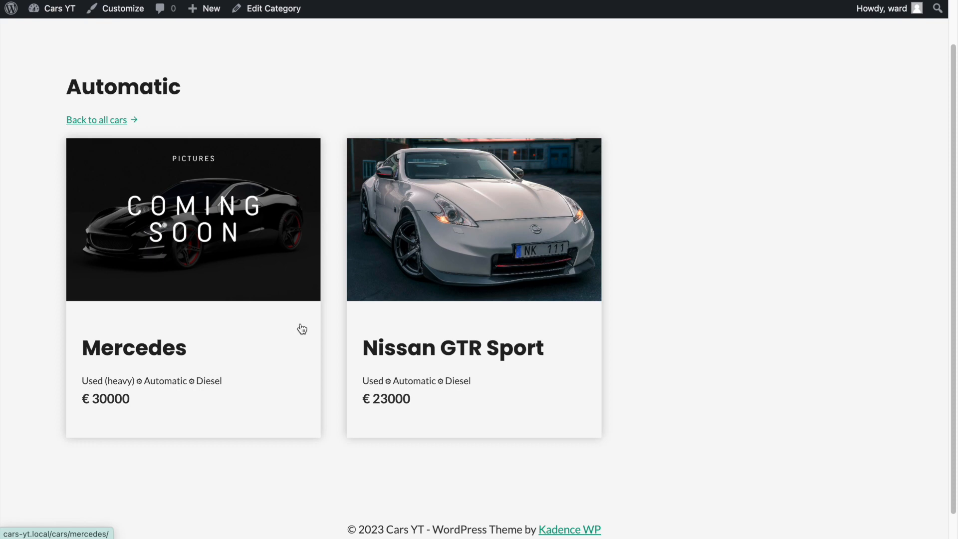
scroll(302, 328, "up", 2)
left_click(86, 170)
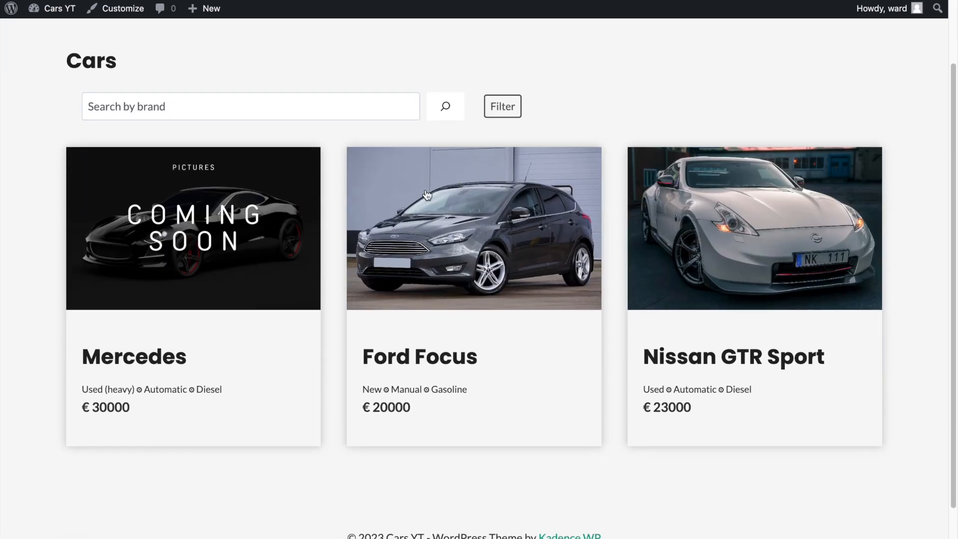
scroll(427, 194, "up", 2)
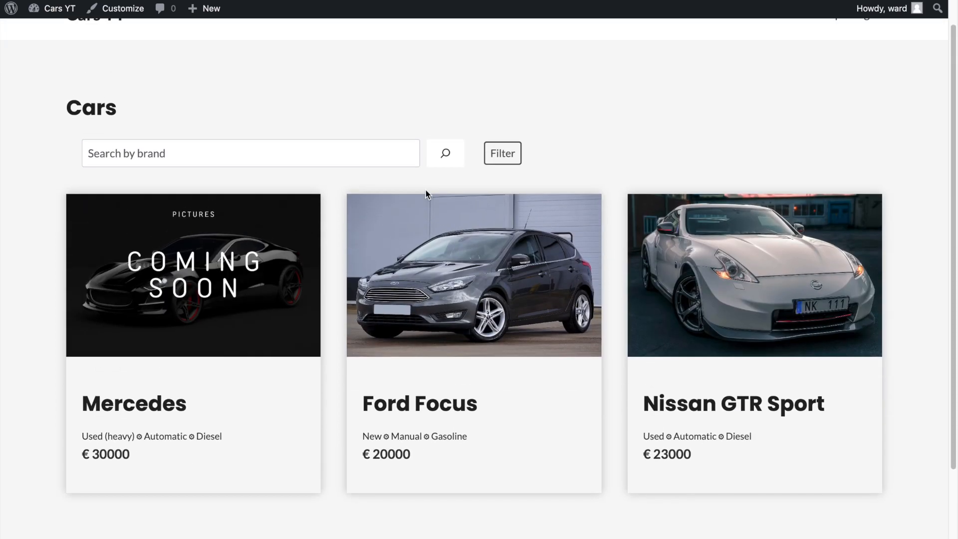
- Leave the "Back to all cars" element and open the "Search + filter" element for editing
left_click_drag(77, 154, 68, 155)
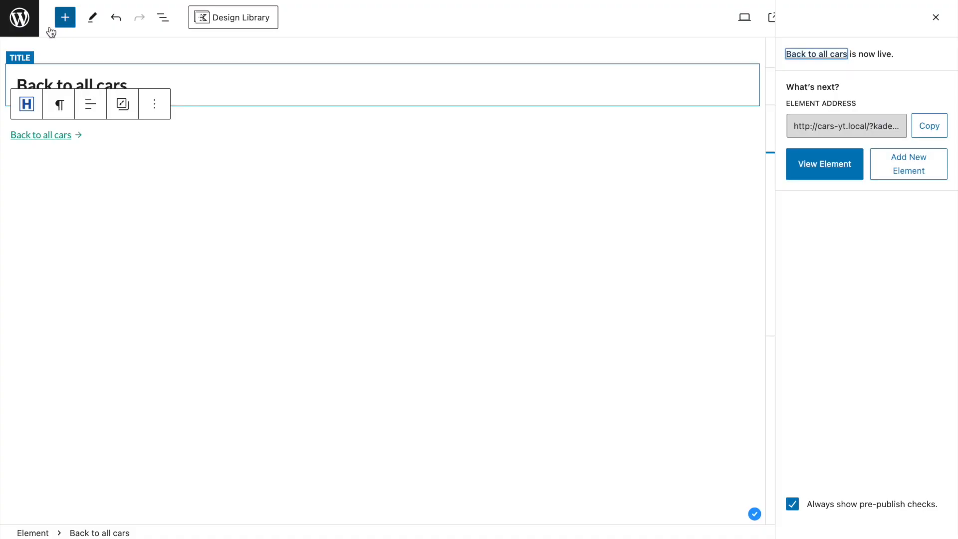
left_click(20, 17)
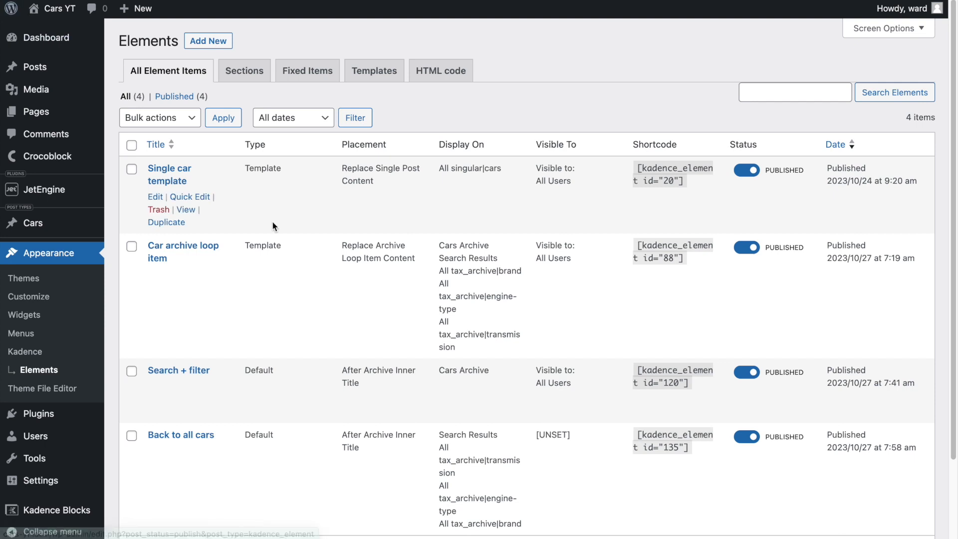
scroll(272, 225, "down", 1)
left_click(184, 339)
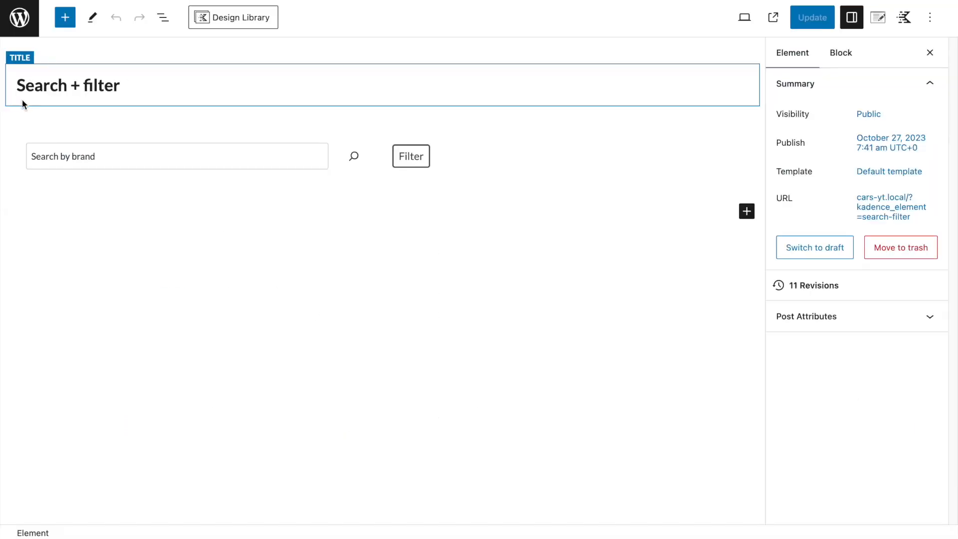
- Set the left and right padding of the search row layout to None and update the element
left_click(69, 139)
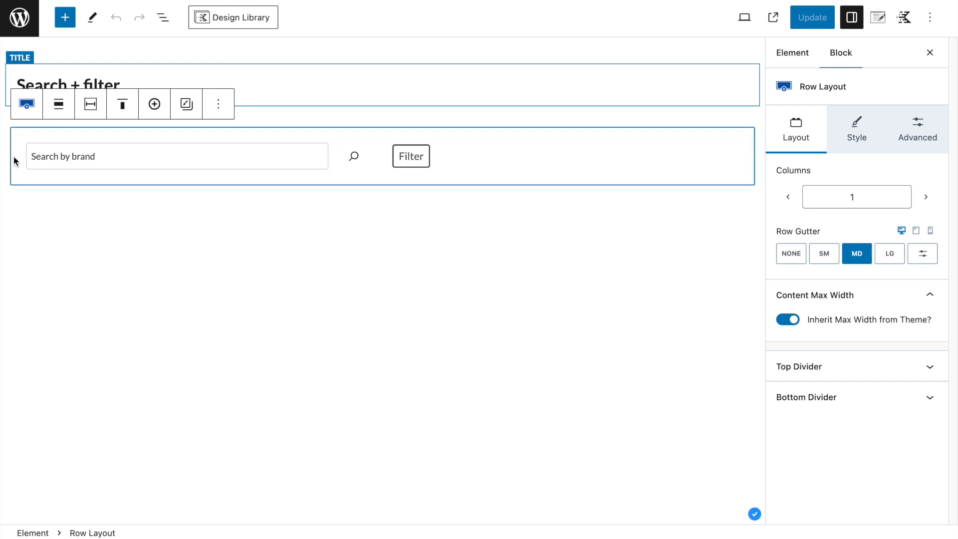
left_click(918, 133)
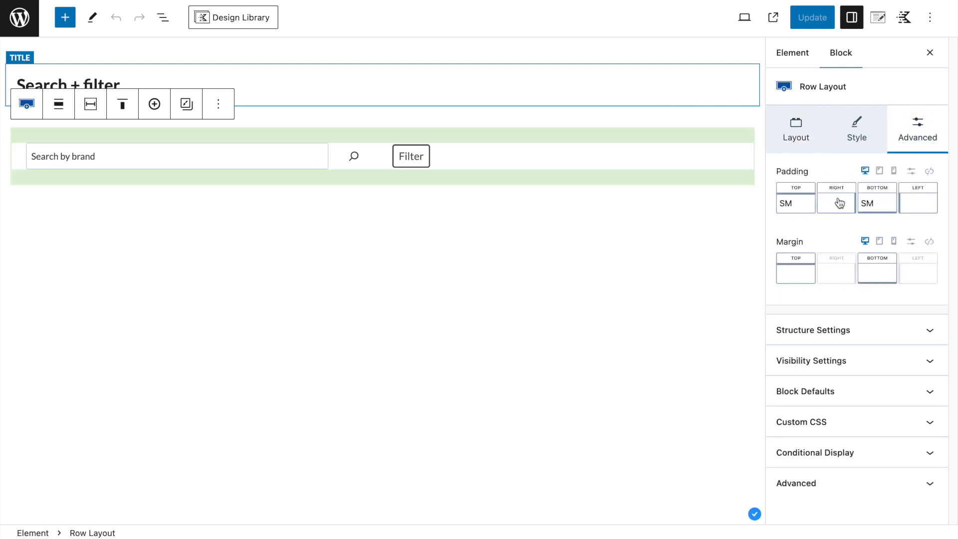
left_click(909, 198)
mouse_move(769, 259)
left_mouse_down()
mouse_move(780, 259)
mouse_move(767, 261)
left_mouse_up()
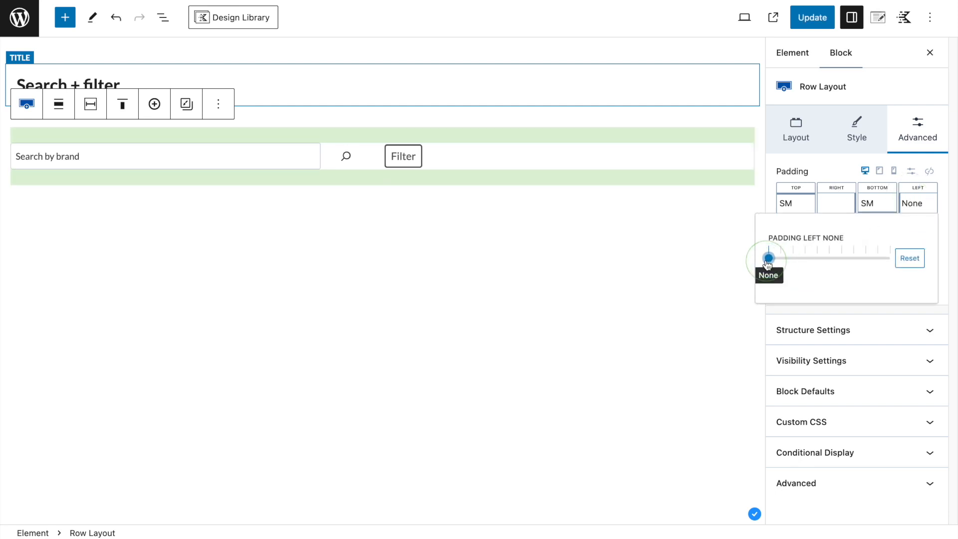
left_click(820, 209)
mouse_move(687, 258)
left_mouse_down()
mouse_move(699, 259)
mouse_move(687, 258)
left_mouse_up()
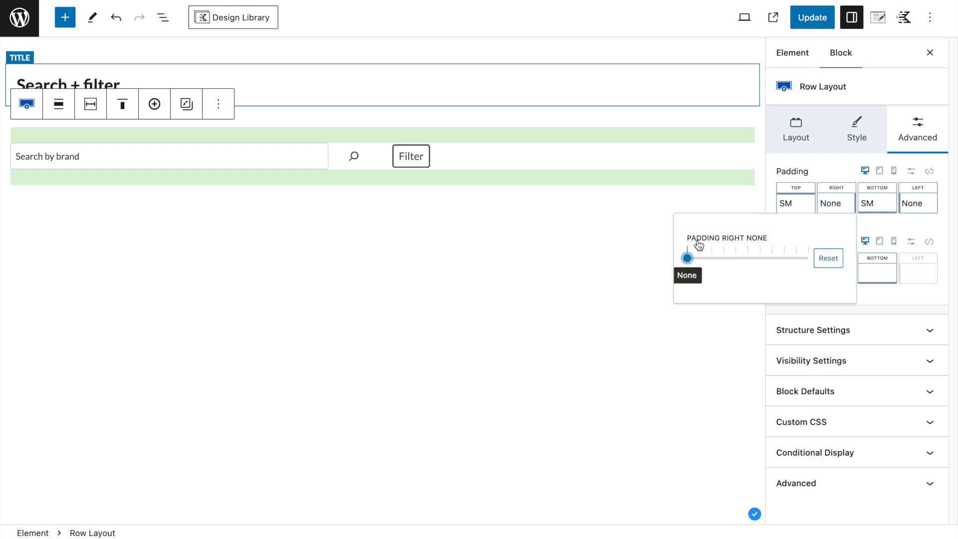
left_click(812, 18)
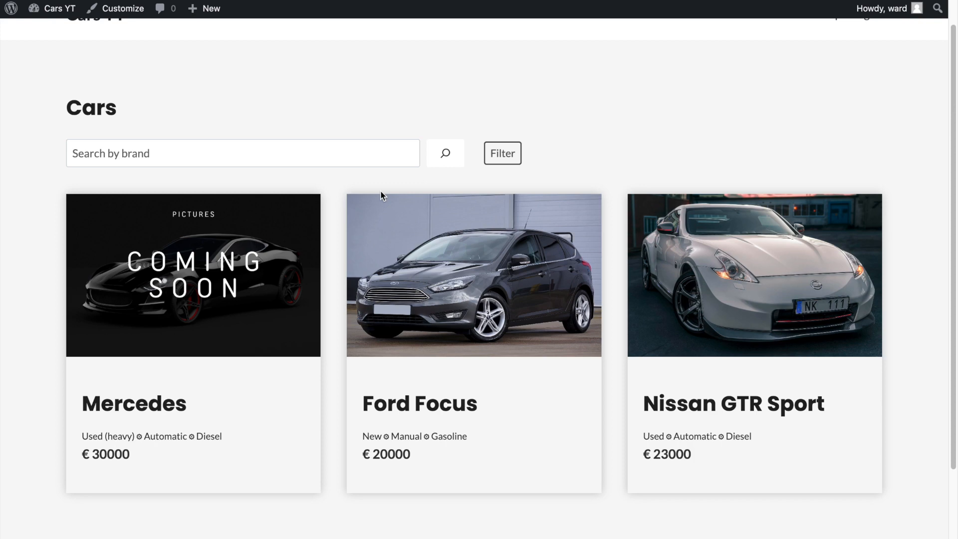
- Check the alignment of the search field with the car cards on the Cars archive page
scroll(381, 190, "down", 2)
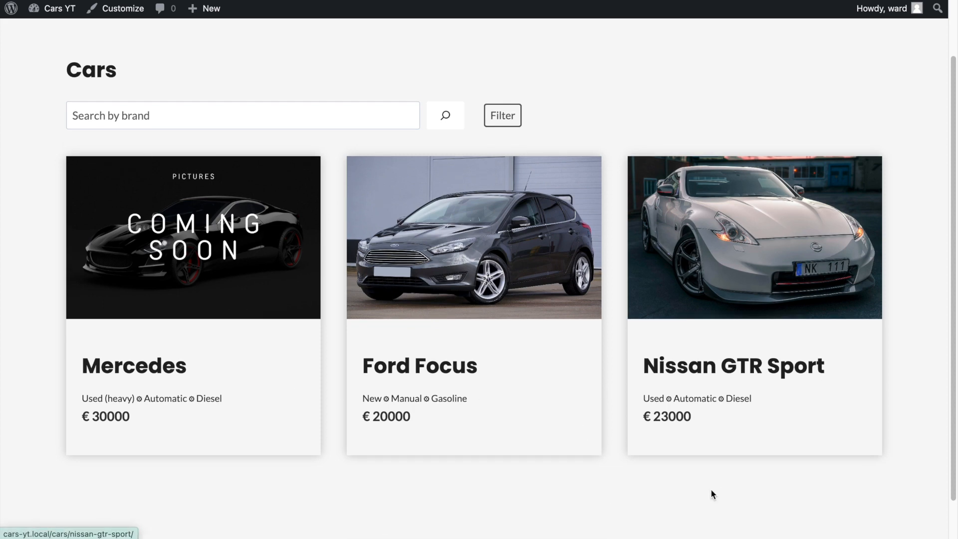
scroll(526, 439, "down", 2)
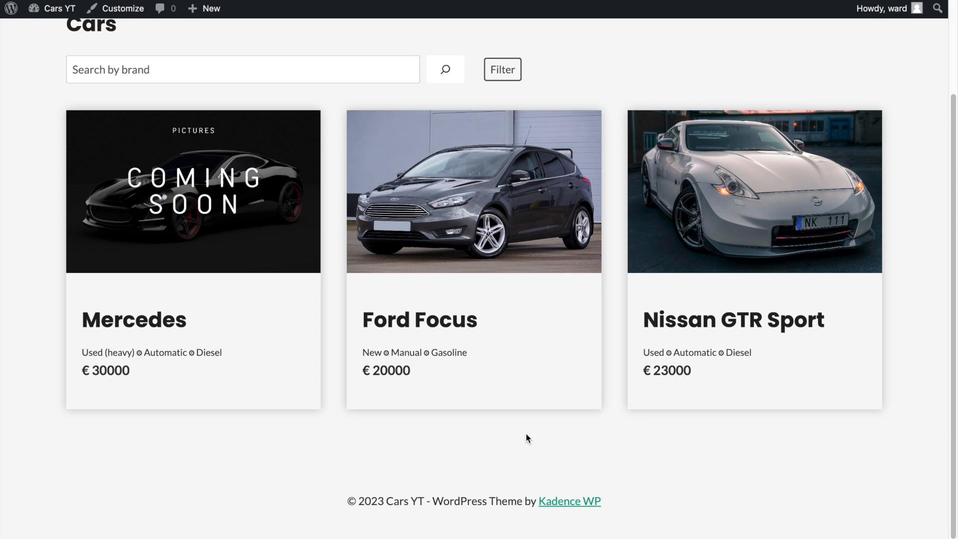
scroll(526, 434, "up", 3)
scroll(527, 439, "down", 1)
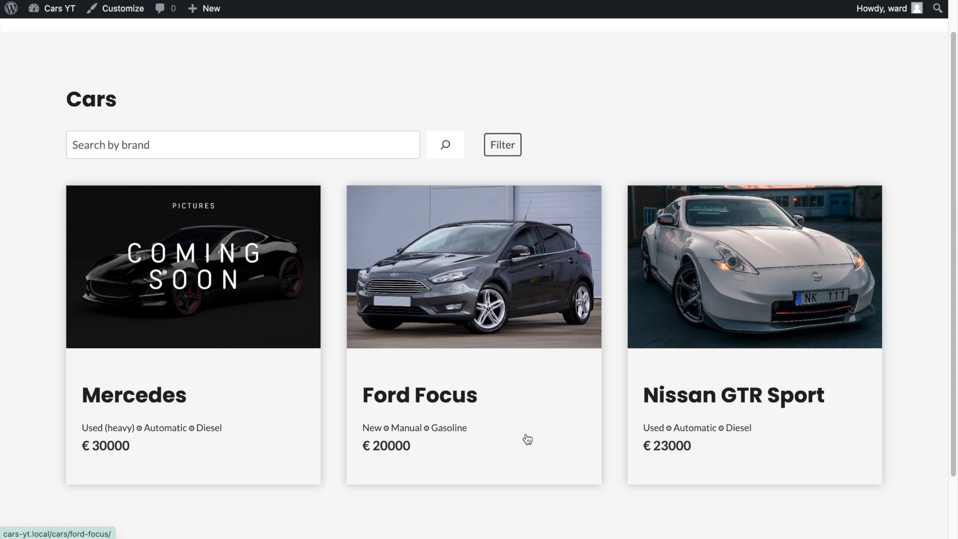